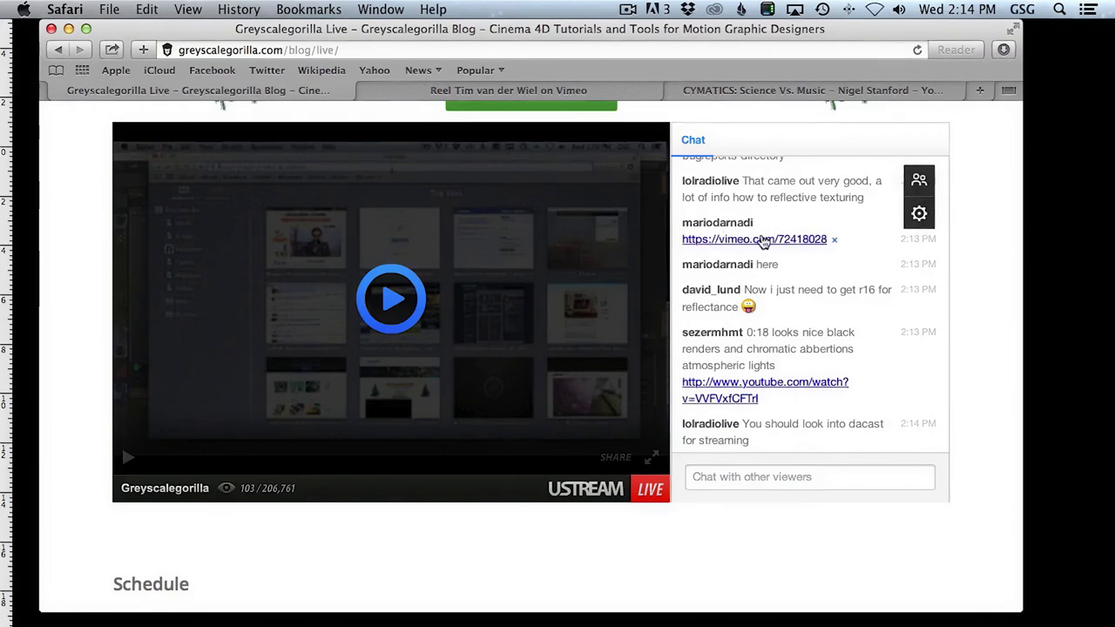
Open the Vimeo 3D showreel, jump back to near its start and play it
{"action": "left_click_drag", "start_coordinate": [686, 28], "coordinate": [693, 29]}
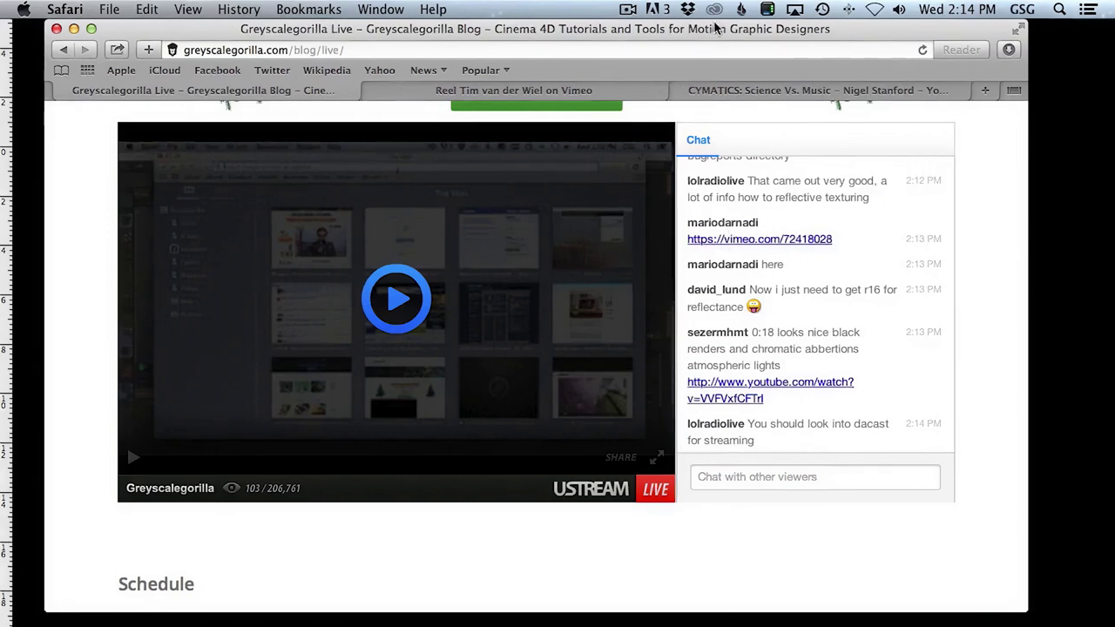
{"action": "left_click", "coordinate": [509, 91]}
{"action": "mouse_move", "coordinate": [461, 296]}
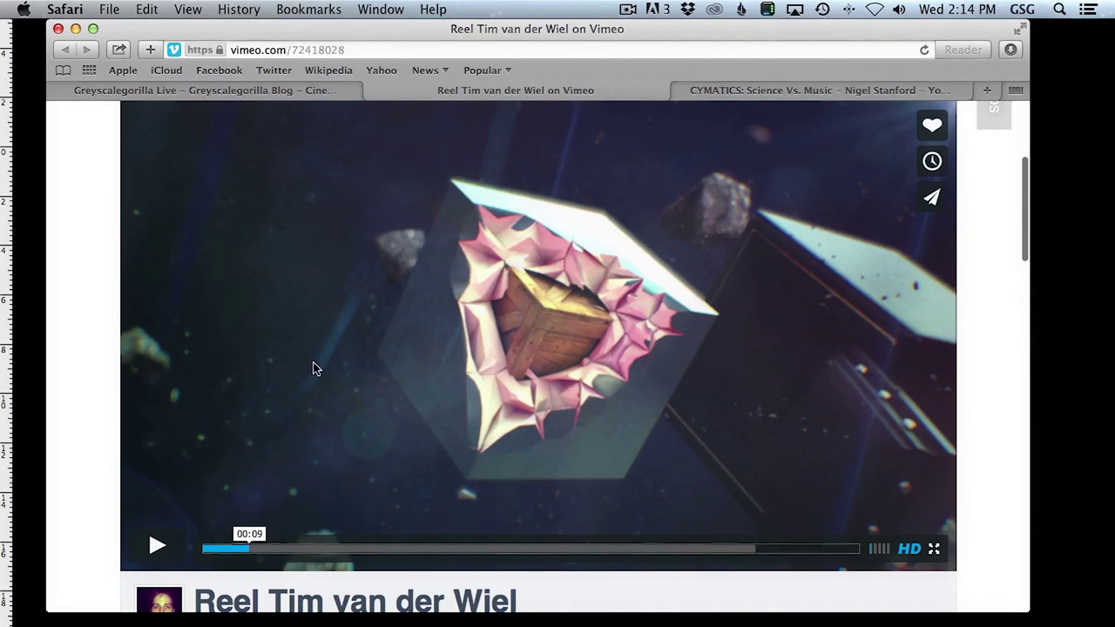
{"action": "scroll", "coordinate": [315, 369], "scroll_direction": "down", "scroll_amount": 3}
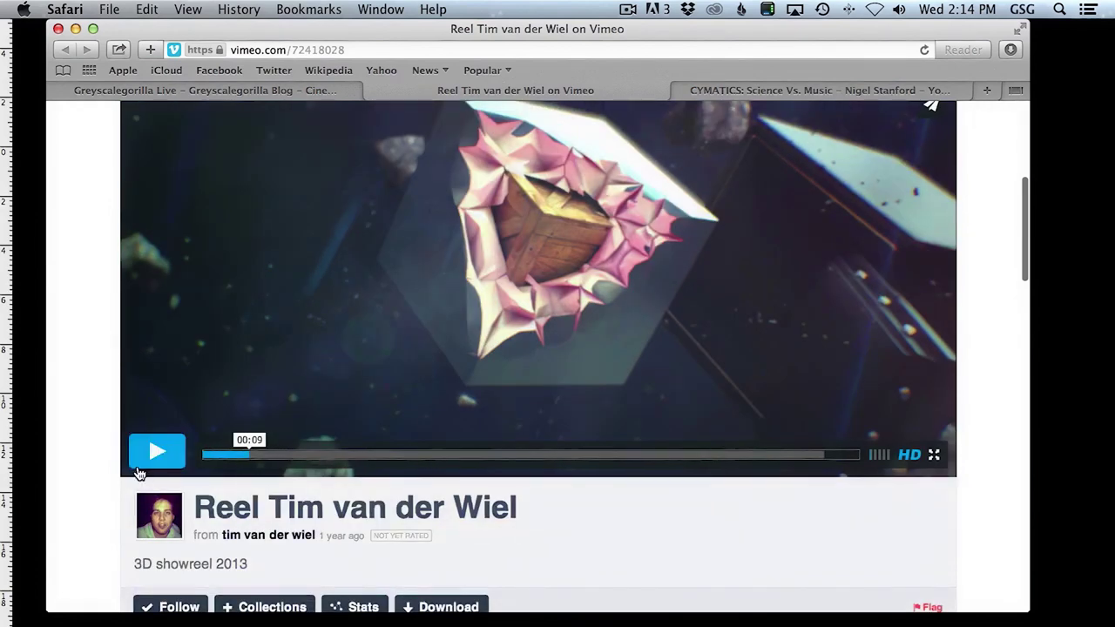
{"action": "left_click", "coordinate": [212, 453]}
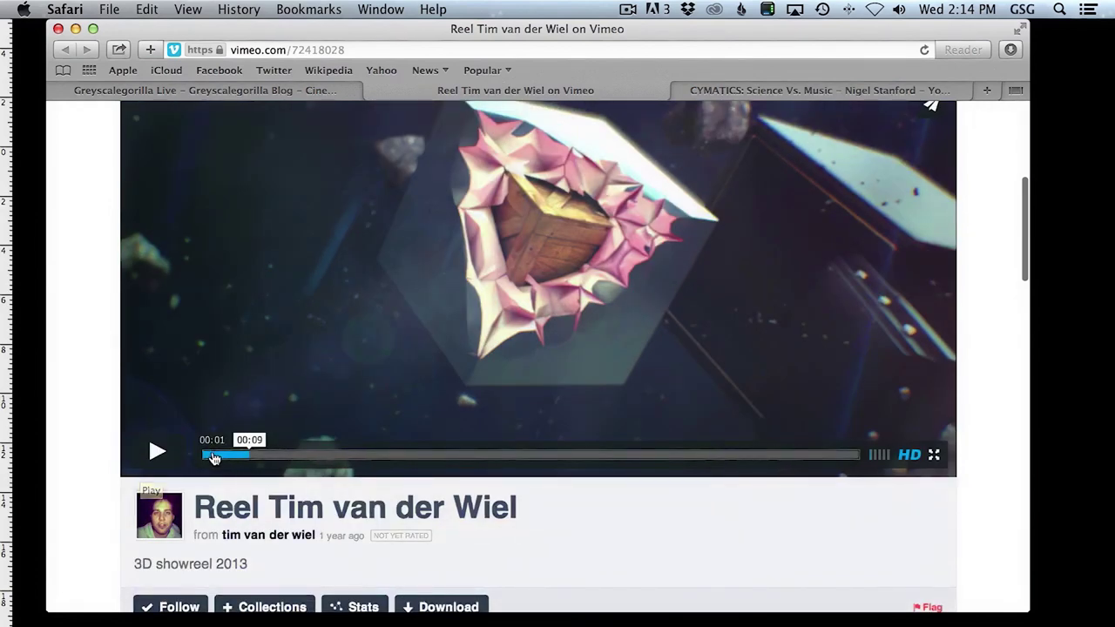
{"action": "left_click", "coordinate": [153, 459]}
{"action": "scroll", "coordinate": [153, 459], "scroll_direction": "up", "scroll_amount": 3}
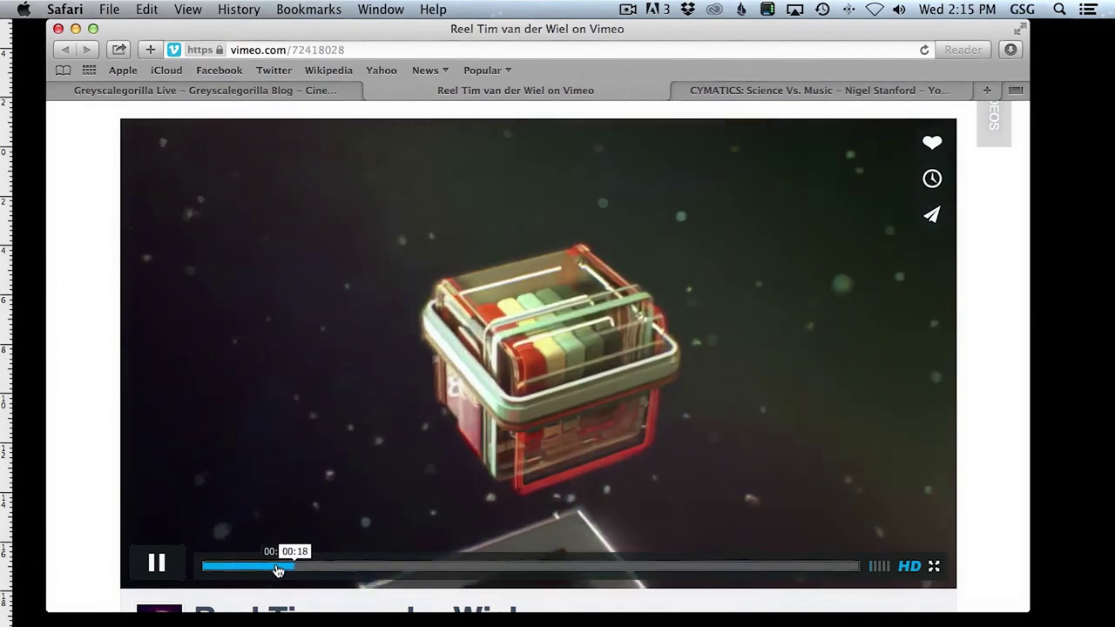
Step through the showreel around the striped box shot and leave it paused at 00:14 as reference
{"action": "left_click", "coordinate": [270, 567]}
{"action": "left_click", "coordinate": [156, 564]}
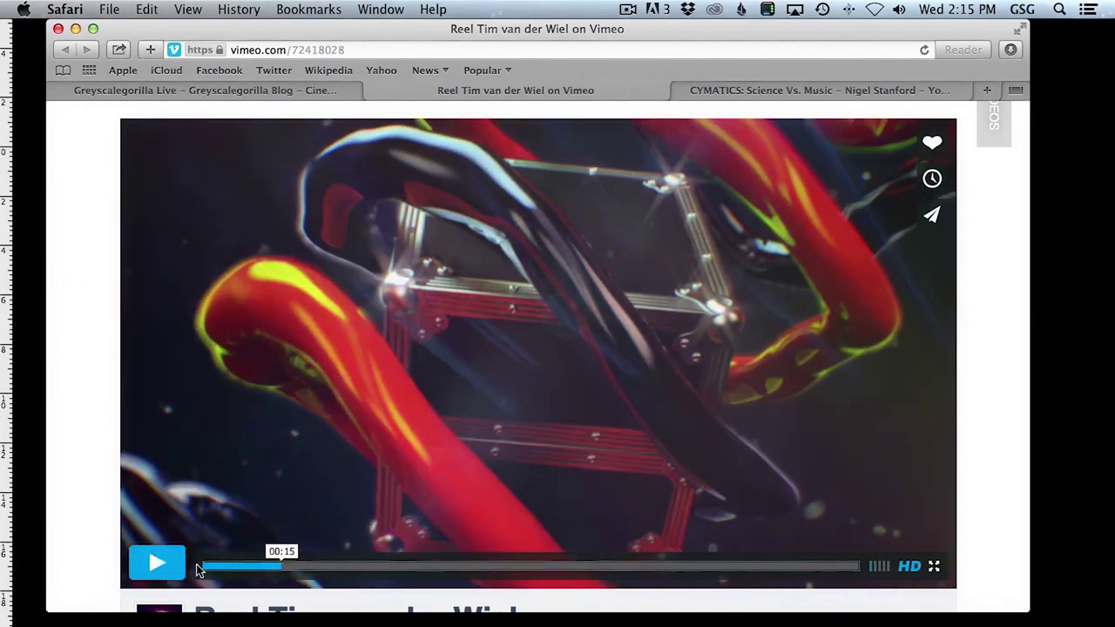
{"action": "left_click", "coordinate": [273, 568]}
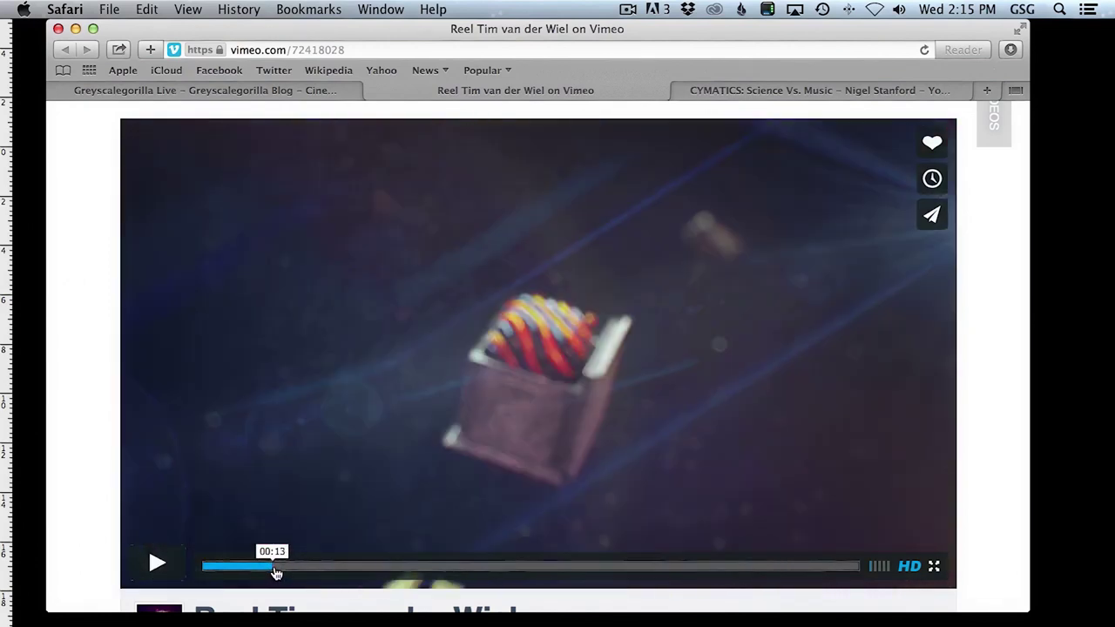
{"action": "left_click", "coordinate": [157, 564]}
{"action": "left_click", "coordinate": [159, 567]}
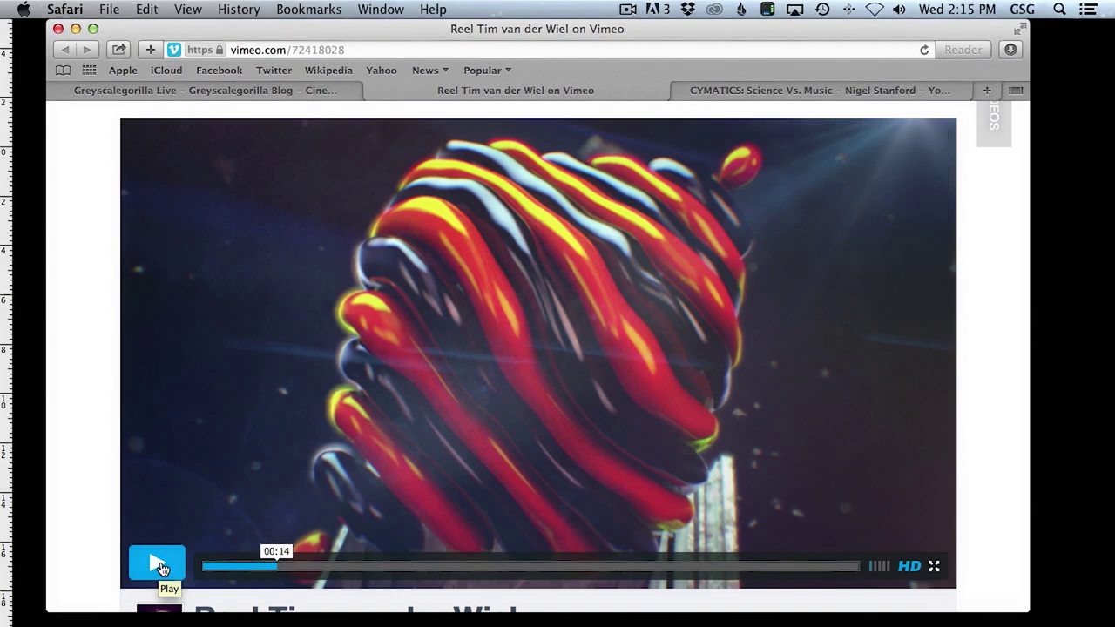
{"action": "left_click", "coordinate": [162, 568]}
{"action": "left_click", "coordinate": [156, 565]}
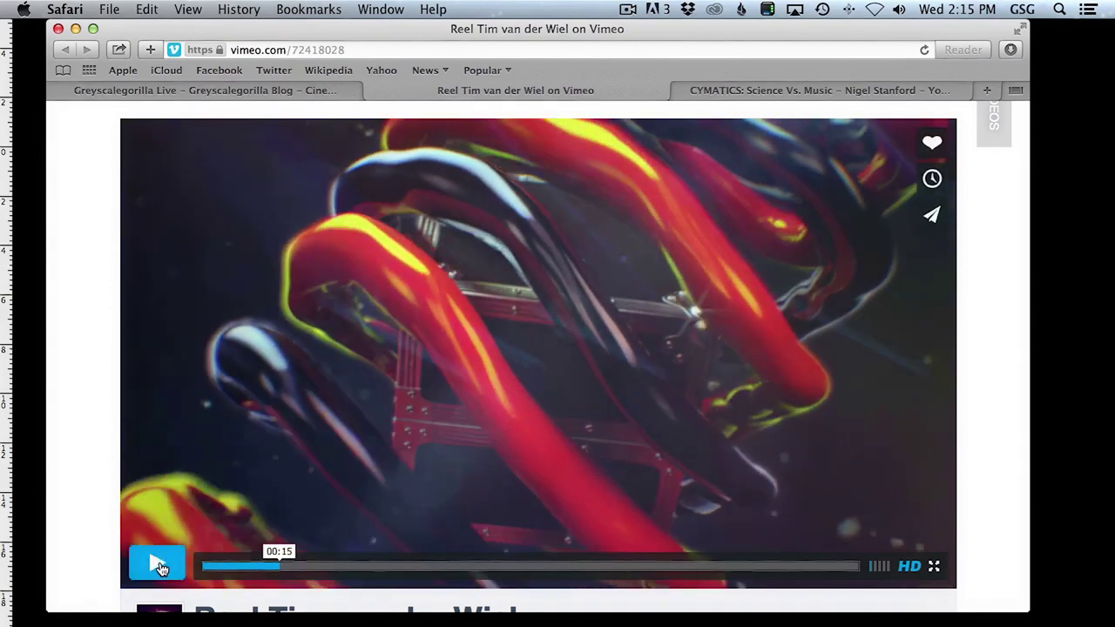
{"action": "left_click", "coordinate": [273, 566]}
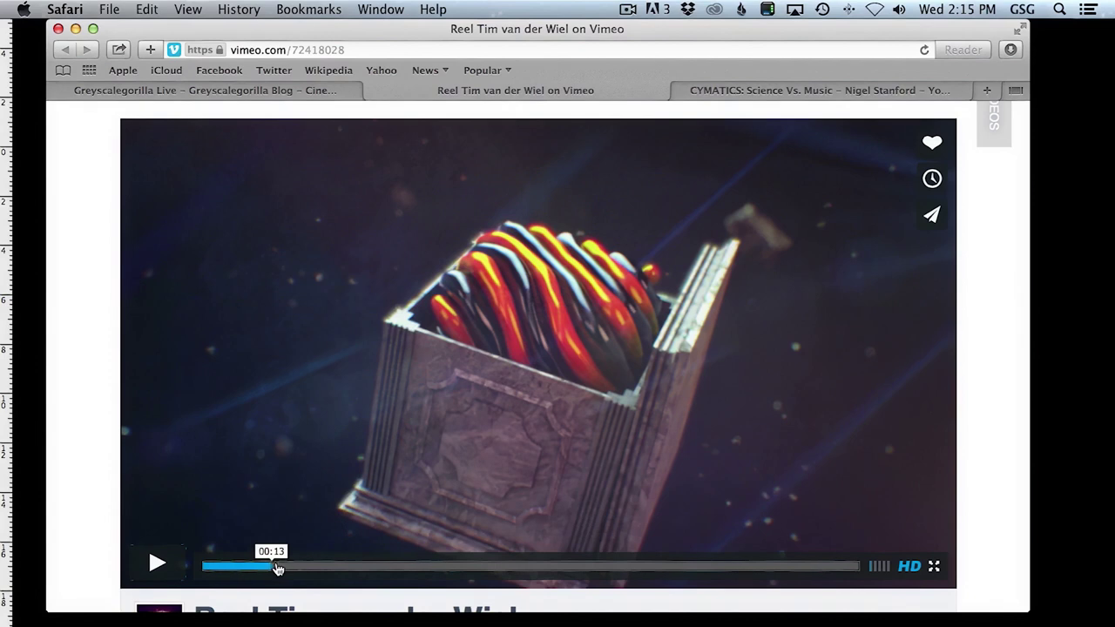
{"action": "left_click_drag", "start_coordinate": [275, 566], "coordinate": [277, 566]}
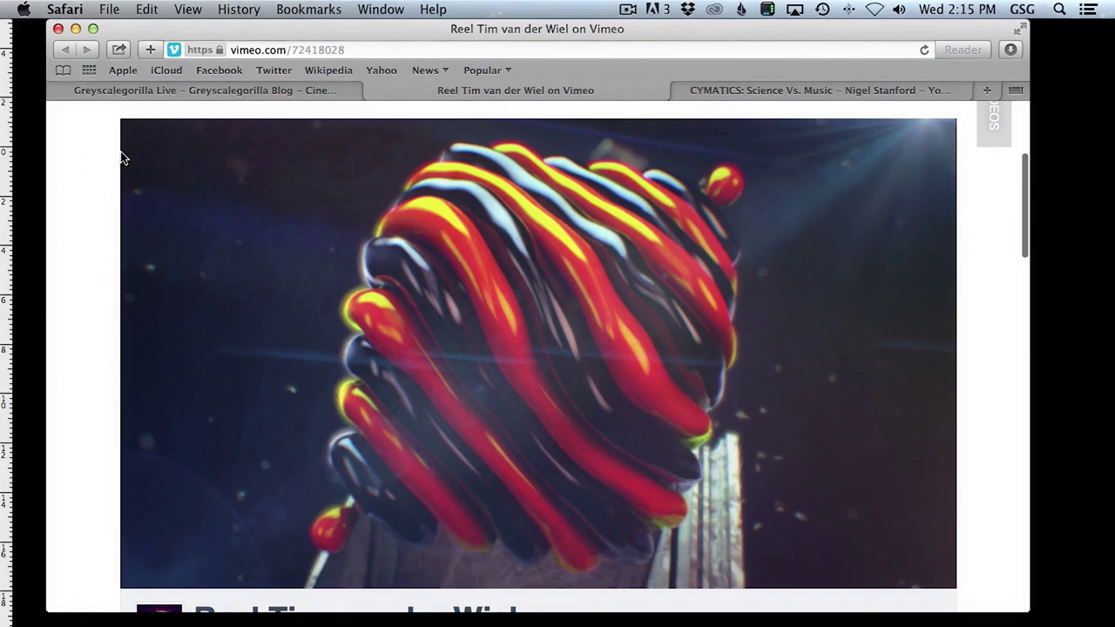
Switch to Cinema 4D and dismiss the Not for Resale notice
{"action": "key", "text": "super+Tab"}
{"action": "key", "text": "super+Tab"}
{"action": "key", "text": "super+Tab"}
{"action": "key", "text": "super+Tab"}
{"action": "key", "text": "super+Tab"}
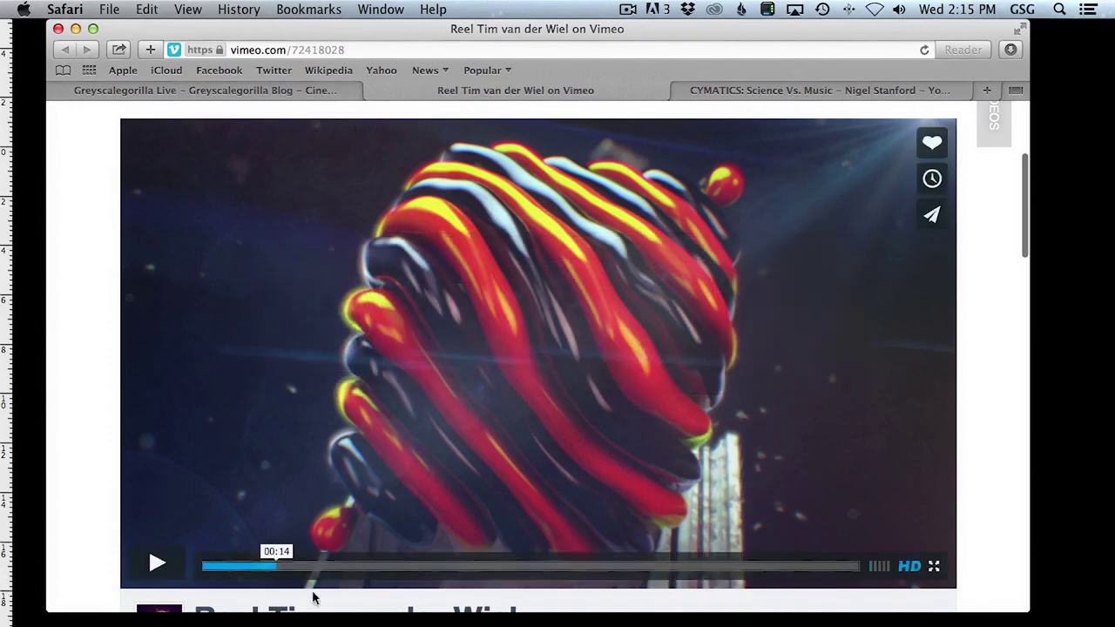
{"action": "mouse_move", "coordinate": [311, 619]}
{"action": "left_click", "coordinate": [311, 582]}
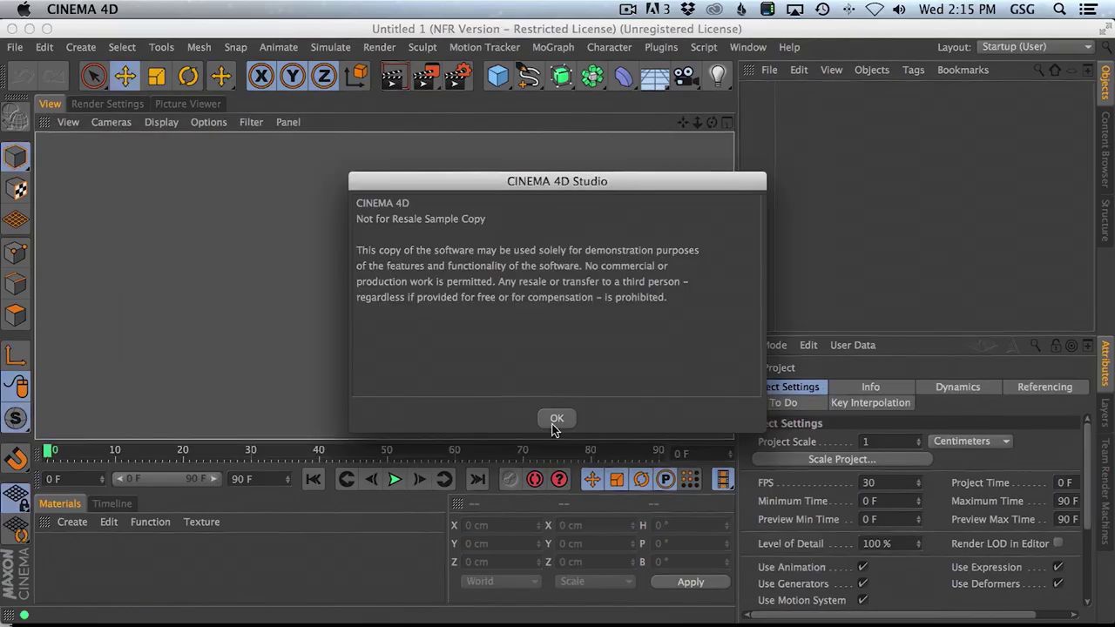
{"action": "left_click", "coordinate": [554, 420]}
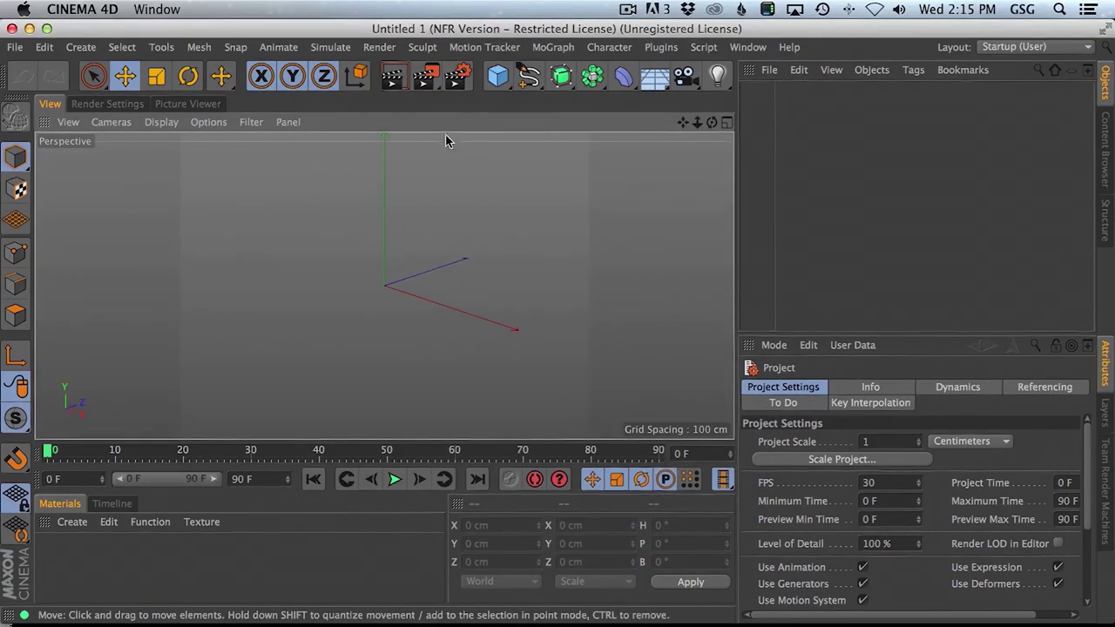
Switch to Safari to check the paused reference, lower its window slightly and return to Cinema 4D
{"action": "key", "text": "super+Tab"}
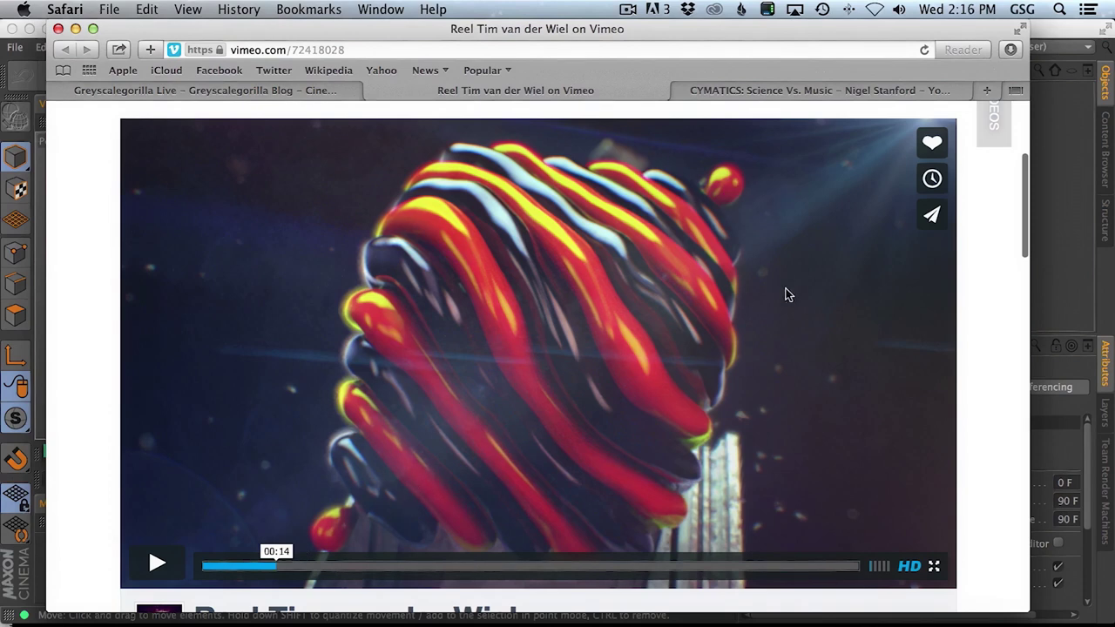
{"action": "left_click_drag", "start_coordinate": [425, 28], "coordinate": [427, 47]}
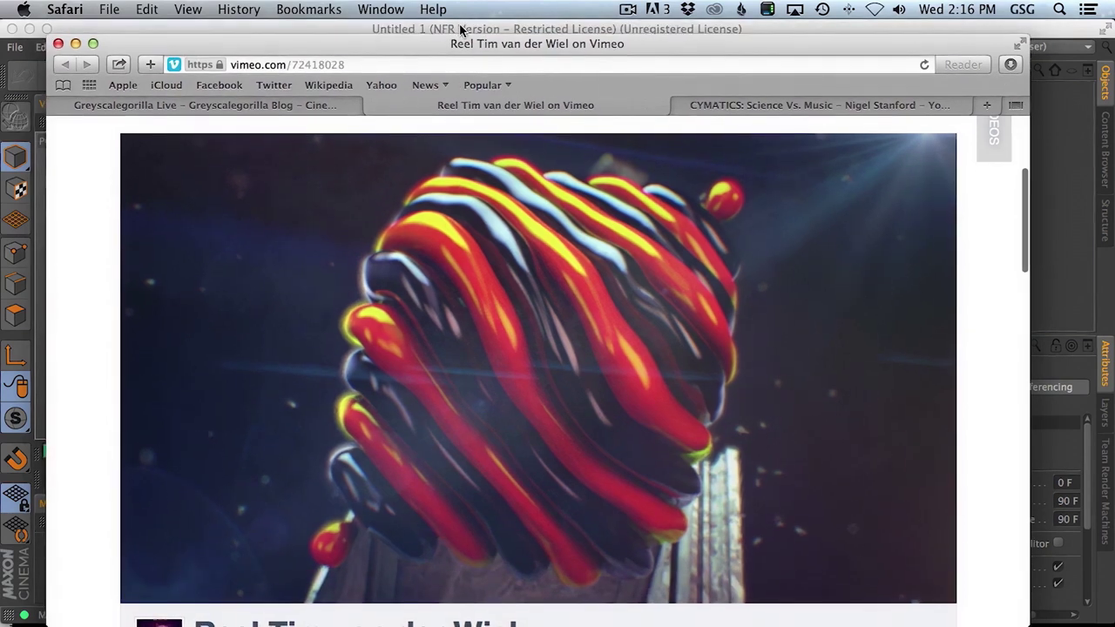
{"action": "left_click", "coordinate": [461, 30]}
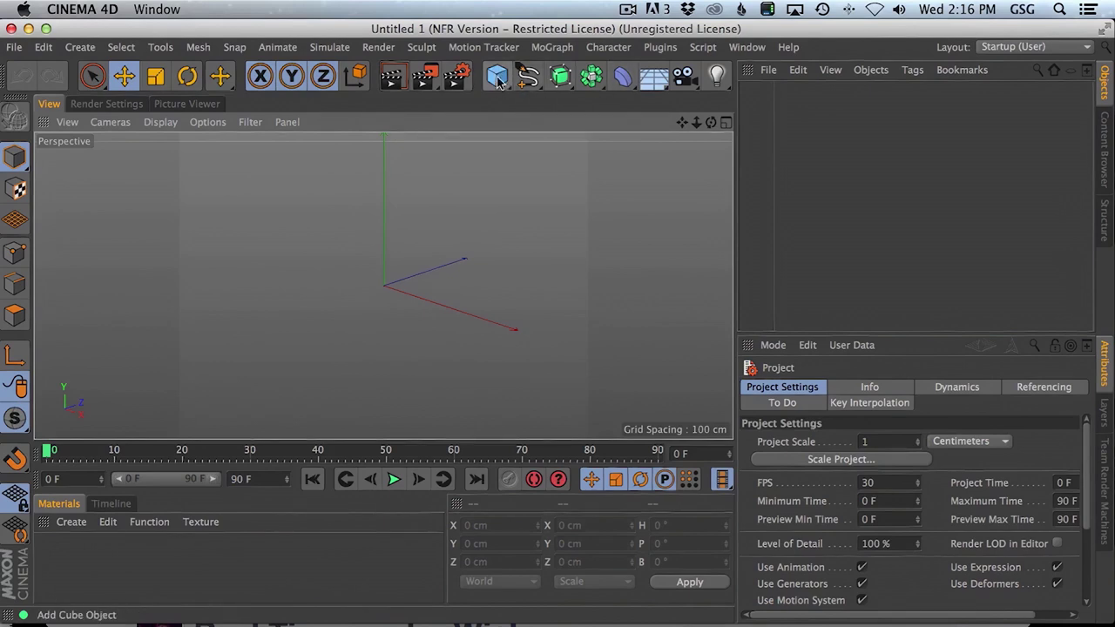
Add a torus, widen its ring radius to about 166.4 cm and lower it to about Y -36.6 cm
{"action": "left_click_drag", "start_coordinate": [501, 80], "coordinate": [567, 162]}
{"action": "left_click_drag", "start_coordinate": [474, 319], "coordinate": [445, 308]}
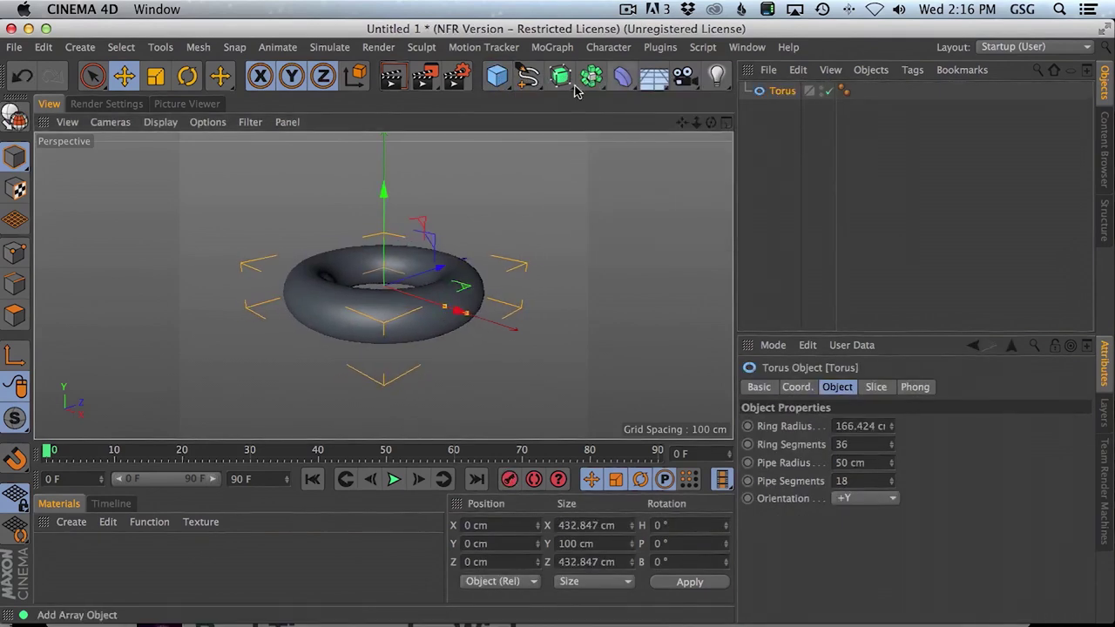
{"action": "left_click_drag", "start_coordinate": [383, 191], "coordinate": [388, 220]}
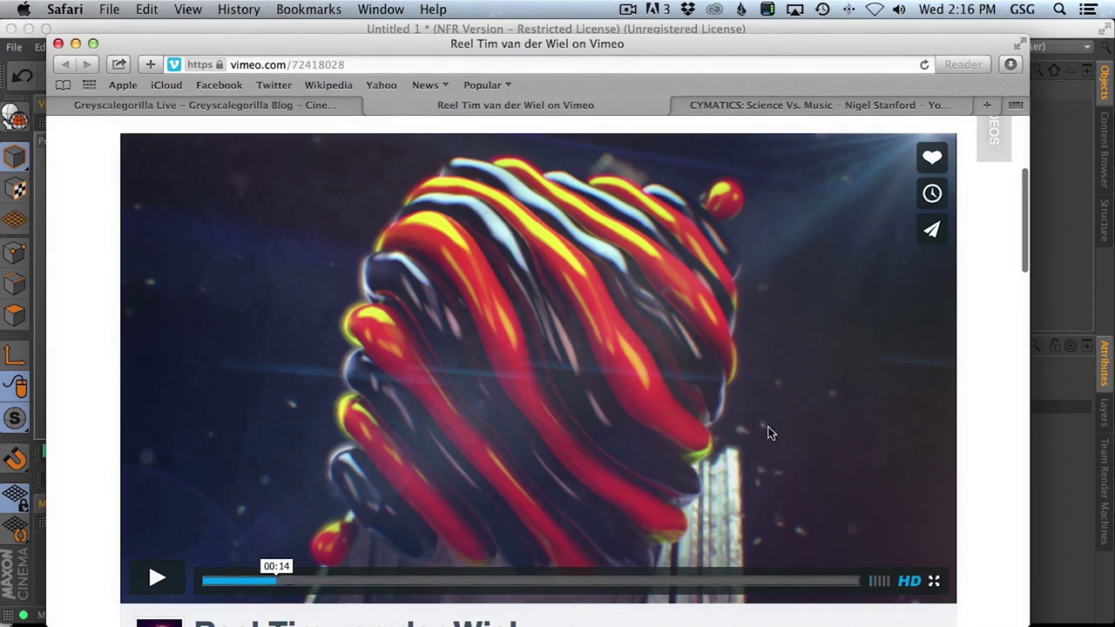
Add a sphere at the origin and scale it up until it nearly fills the torus ring
{"action": "key", "text": "super+Tab"}
{"action": "left_click_drag", "start_coordinate": [496, 75], "coordinate": [845, 126]}
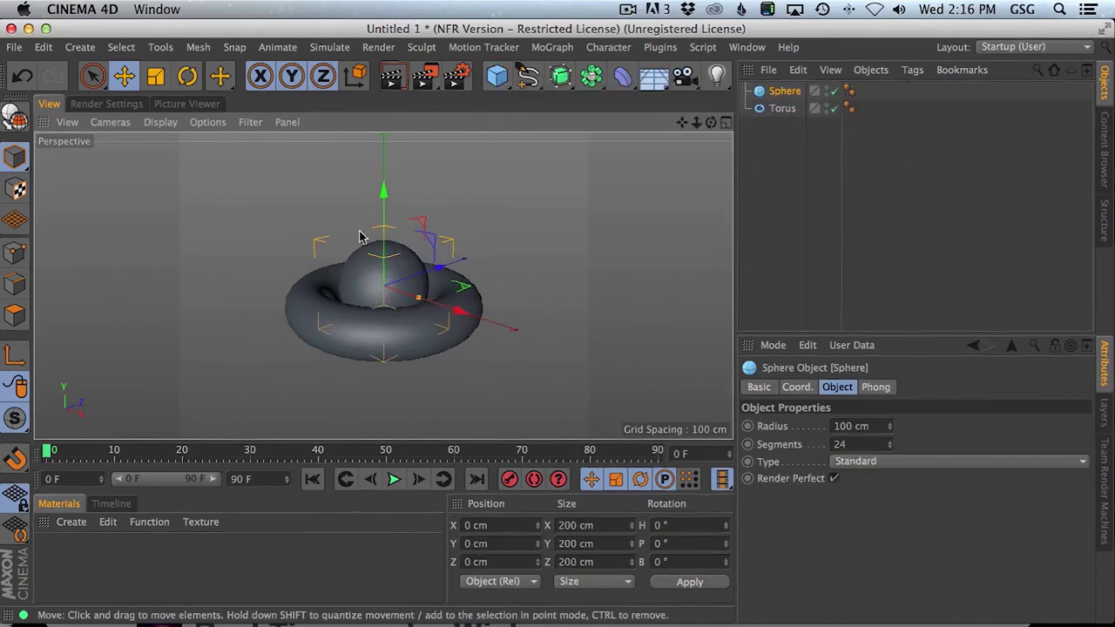
{"action": "left_click", "coordinate": [155, 76]}
{"action": "left_click_drag", "start_coordinate": [488, 209], "coordinate": [1044, 169]}
{"action": "left_click_drag", "start_coordinate": [419, 284], "coordinate": [540, 234], "text": "alt"}
{"action": "left_click_drag", "start_coordinate": [384, 287], "coordinate": [378, 260], "text": "alt"}
Move the torus down to the underside of the sphere, at about Y -163 cm
{"action": "left_click", "coordinate": [785, 108]}
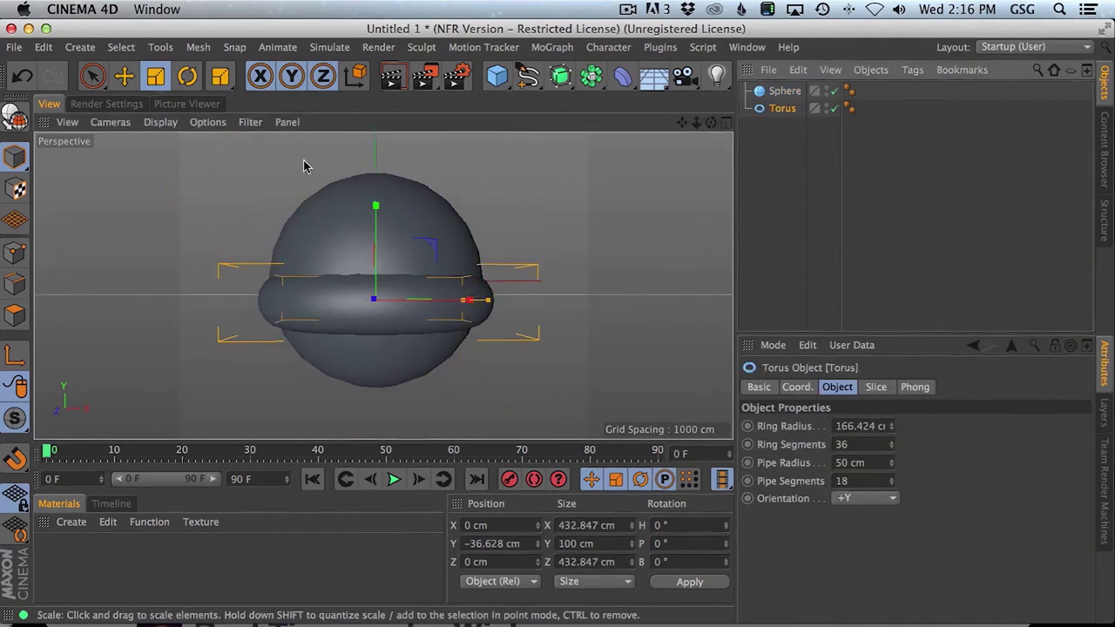
{"action": "left_click", "coordinate": [123, 76]}
{"action": "left_click_drag", "start_coordinate": [378, 204], "coordinate": [452, 224]}
{"action": "left_click", "coordinate": [728, 121]}
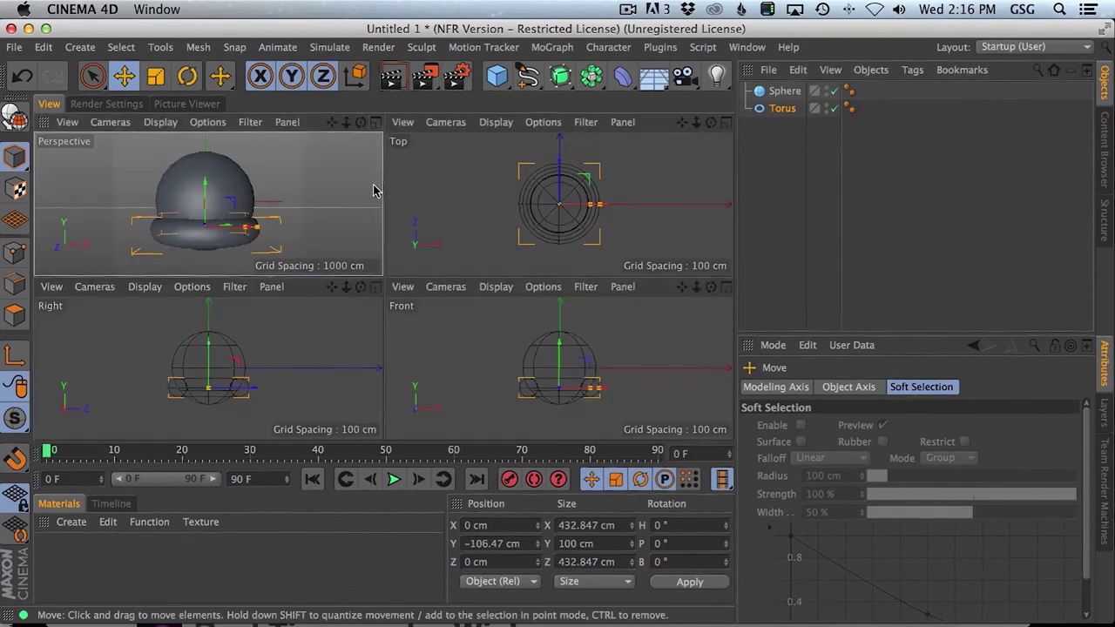
{"action": "left_click_drag", "start_coordinate": [209, 344], "coordinate": [209, 354]}
{"action": "right_click_drag", "start_coordinate": [234, 381], "coordinate": [324, 341], "text": "alt"}
{"action": "middle_click_drag", "start_coordinate": [250, 363], "coordinate": [316, 315], "text": "alt"}
Set the torus's pipe radius to 24 cm and lower the torus to about Y -175.8 cm
{"action": "left_click", "coordinate": [783, 108]}
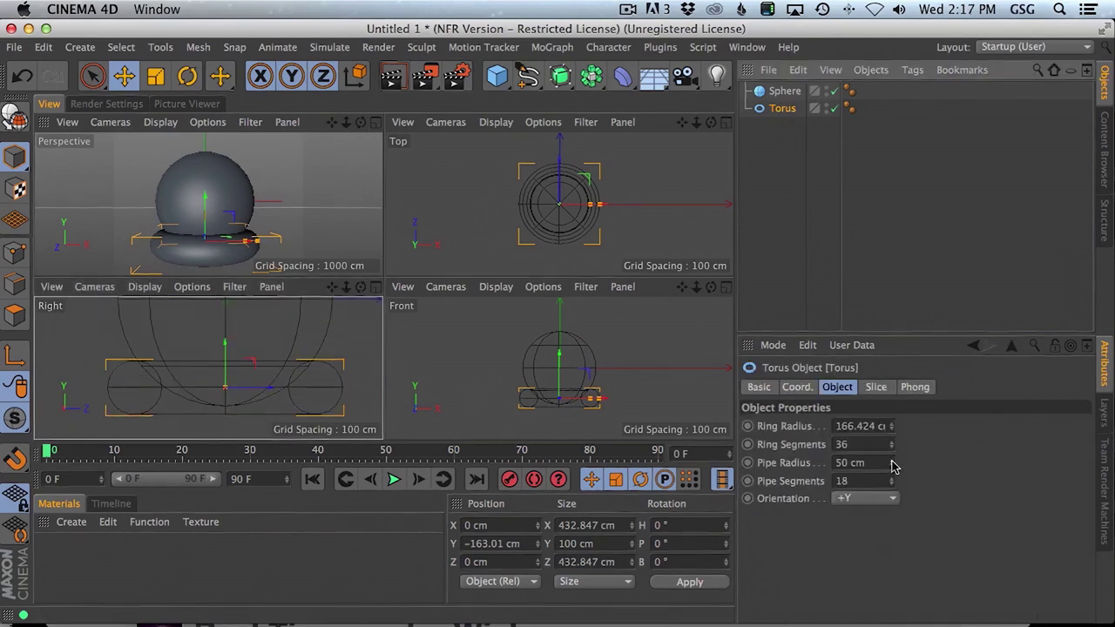
{"action": "left_click_drag", "start_coordinate": [893, 465], "coordinate": [877, 492]}
{"action": "key", "text": "super+Tab"}
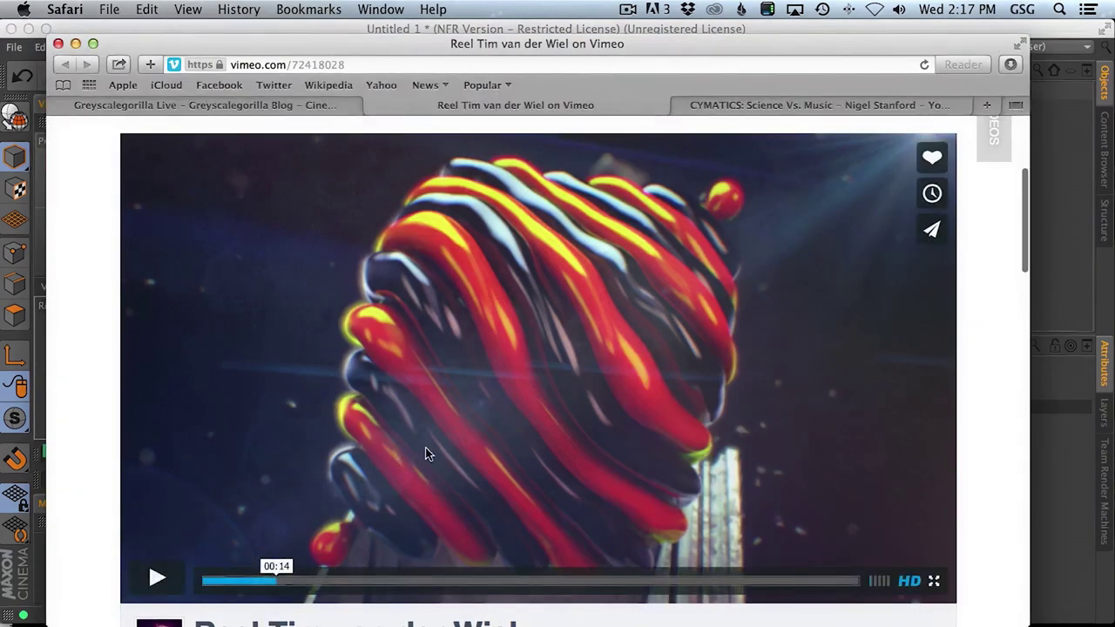
{"action": "key", "text": "super+Tab"}
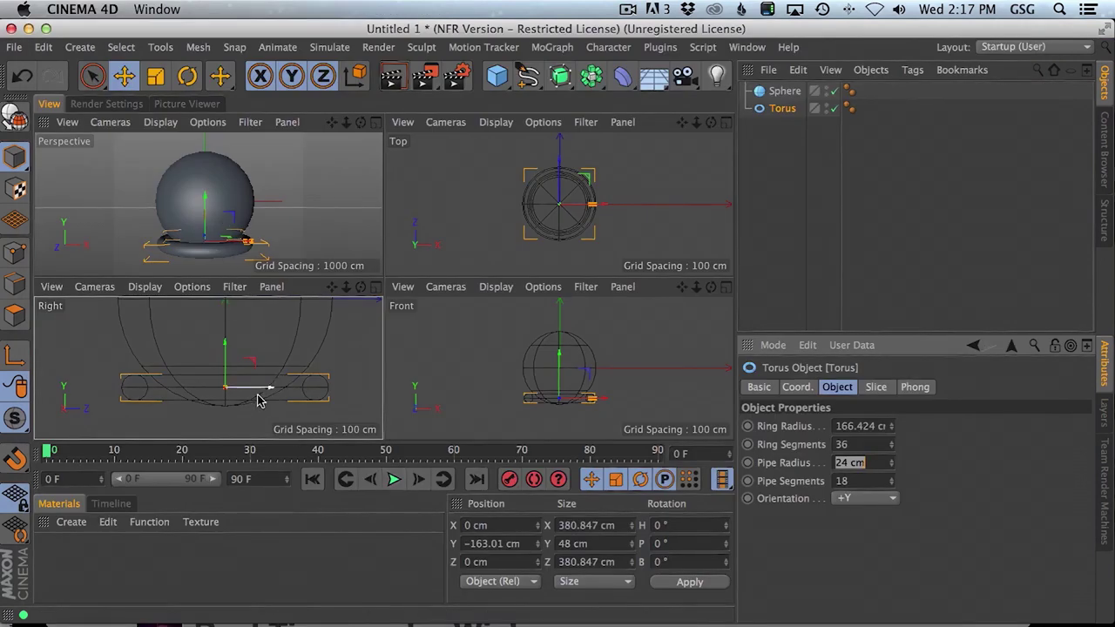
{"action": "left_click_drag", "start_coordinate": [228, 349], "coordinate": [228, 356]}
Put the torus in a MoGraph Cloner and set the linear clone count to 5
{"action": "left_click_drag", "start_coordinate": [560, 76], "coordinate": [586, 95]}
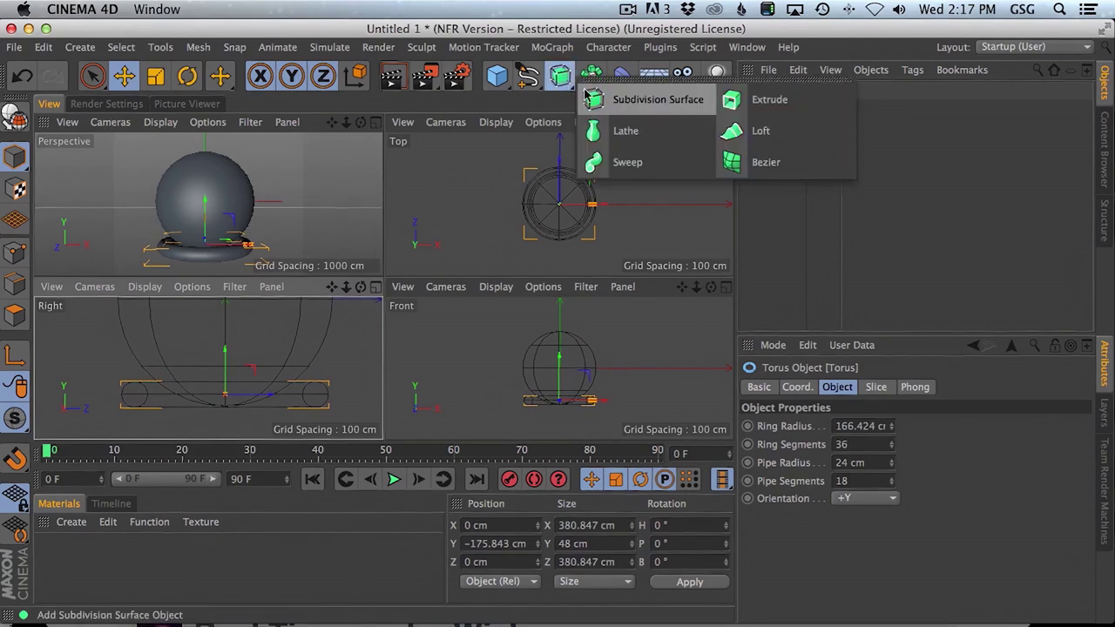
{"action": "left_click", "coordinate": [552, 47]}
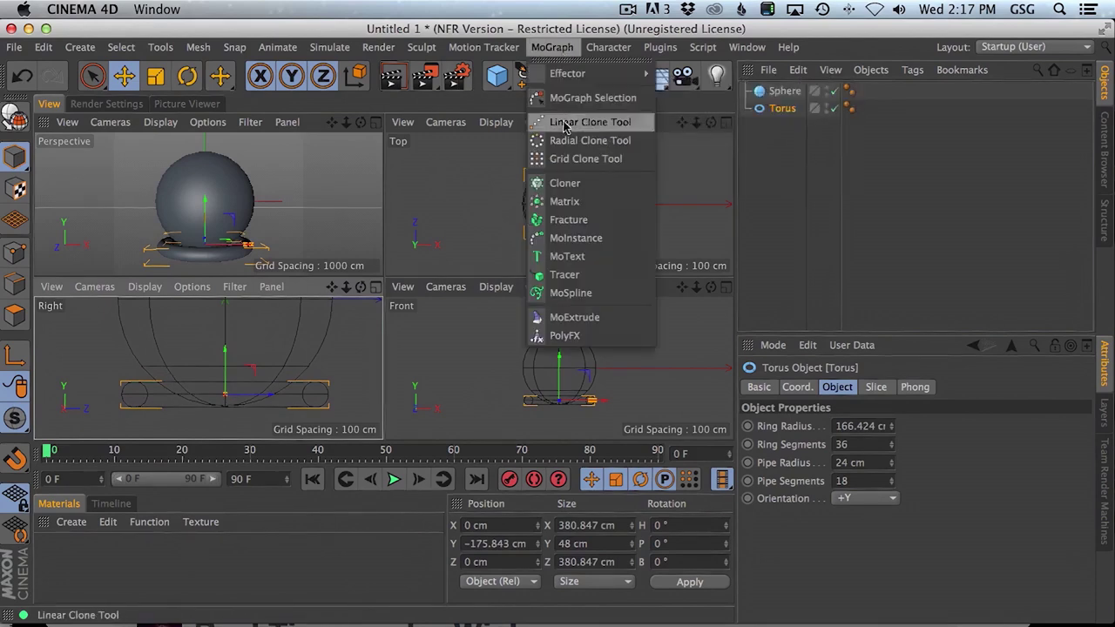
{"action": "left_click", "coordinate": [562, 181], "text": "alt"}
{"action": "left_click_drag", "start_coordinate": [251, 190], "coordinate": [203, 203], "text": "alt"}
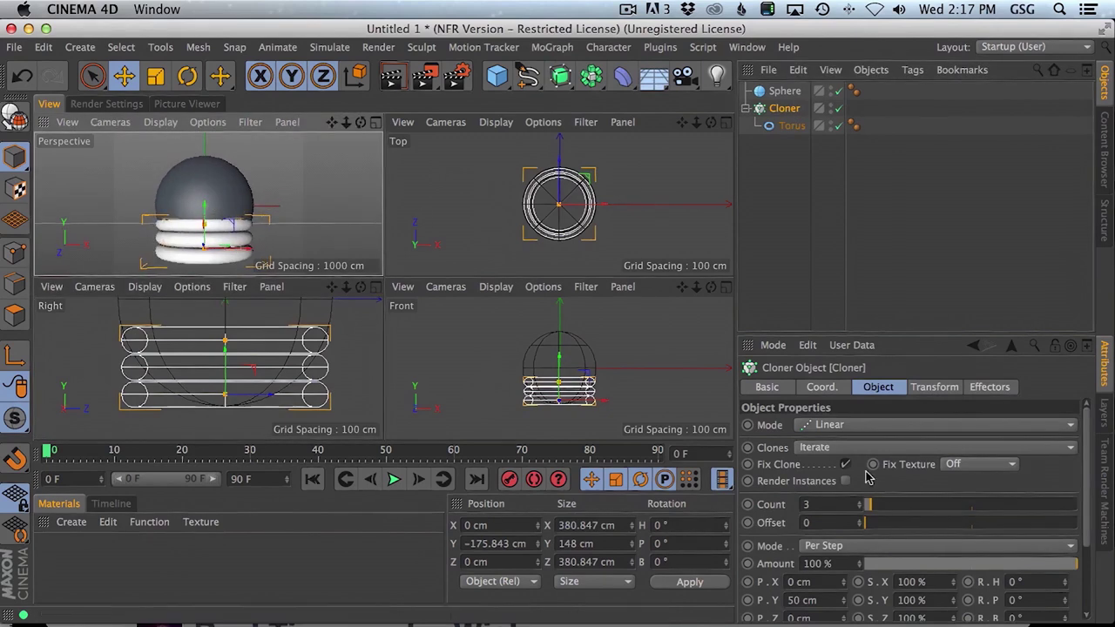
{"action": "left_click", "coordinate": [878, 507]}
{"action": "left_click_drag", "start_coordinate": [878, 507], "coordinate": [869, 505]}
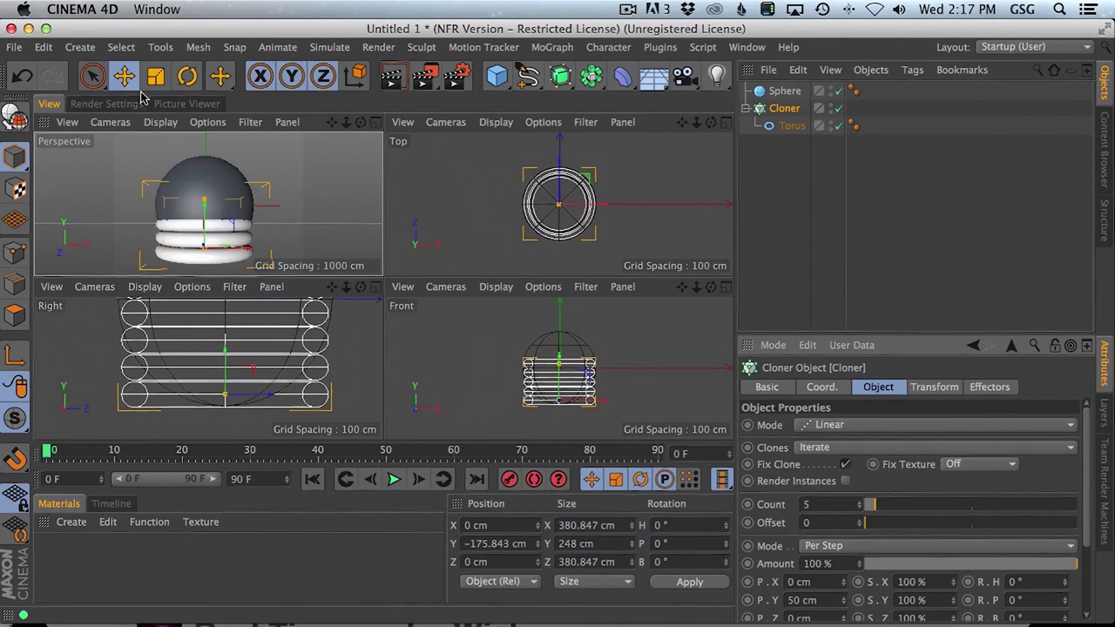
{"action": "left_click", "coordinate": [205, 233]}
{"action": "left_click", "coordinate": [157, 76]}
{"action": "left_click_drag", "start_coordinate": [272, 159], "coordinate": [378, 149]}
{"action": "key", "text": "super+z"}
Increase the ring radius of the cloned torus to about 193.4 cm, keeping a 24 cm pipe radius
{"action": "left_click", "coordinate": [783, 131]}
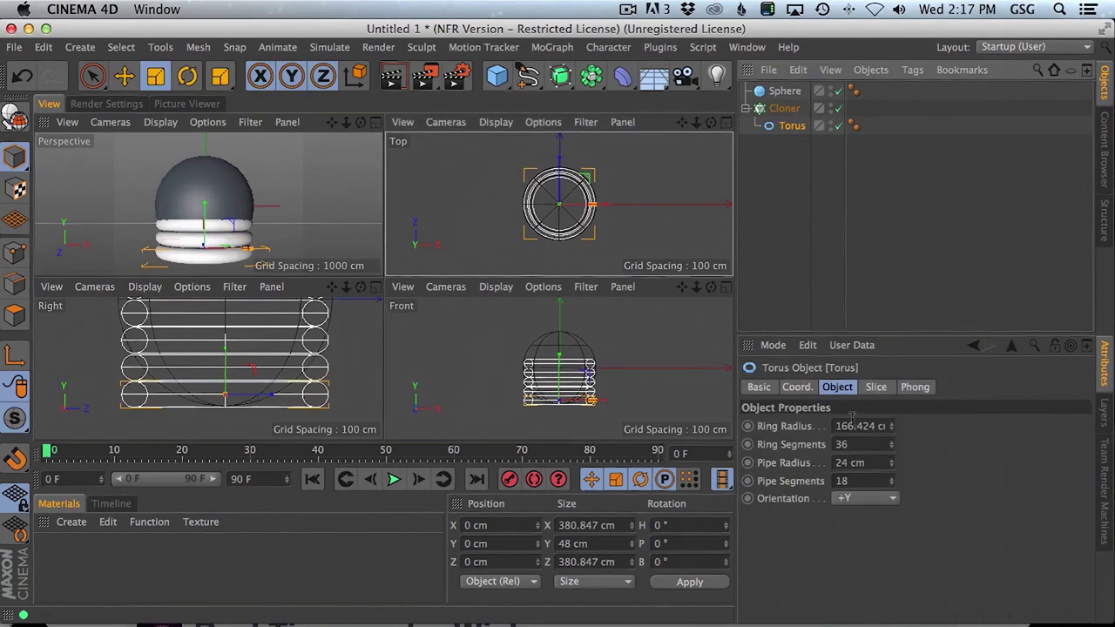
{"action": "mouse_move", "coordinate": [894, 467]}
{"action": "left_mouse_down"}
{"action": "mouse_move", "coordinate": [899, 445]}
{"action": "mouse_move", "coordinate": [891, 478]}
{"action": "left_mouse_up"}
{"action": "left_click_drag", "start_coordinate": [892, 428], "coordinate": [906, 405]}
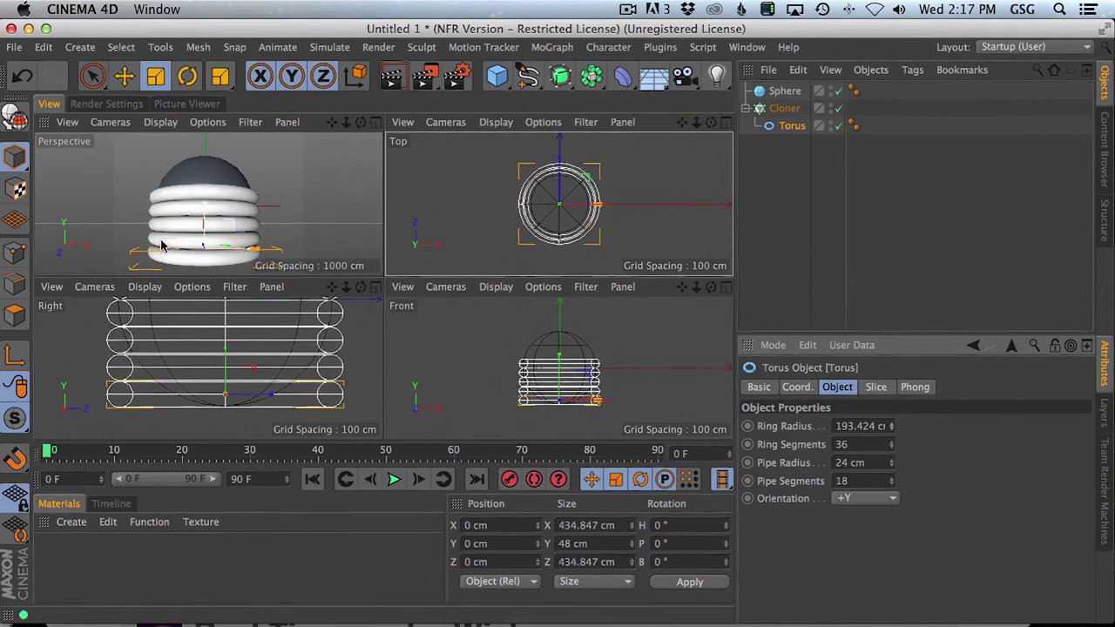
Set the cloned torus's ring segments to 42 and its pipe radius to 22 cm
{"action": "middle_click_drag", "start_coordinate": [265, 338], "coordinate": [327, 335], "text": "alt"}
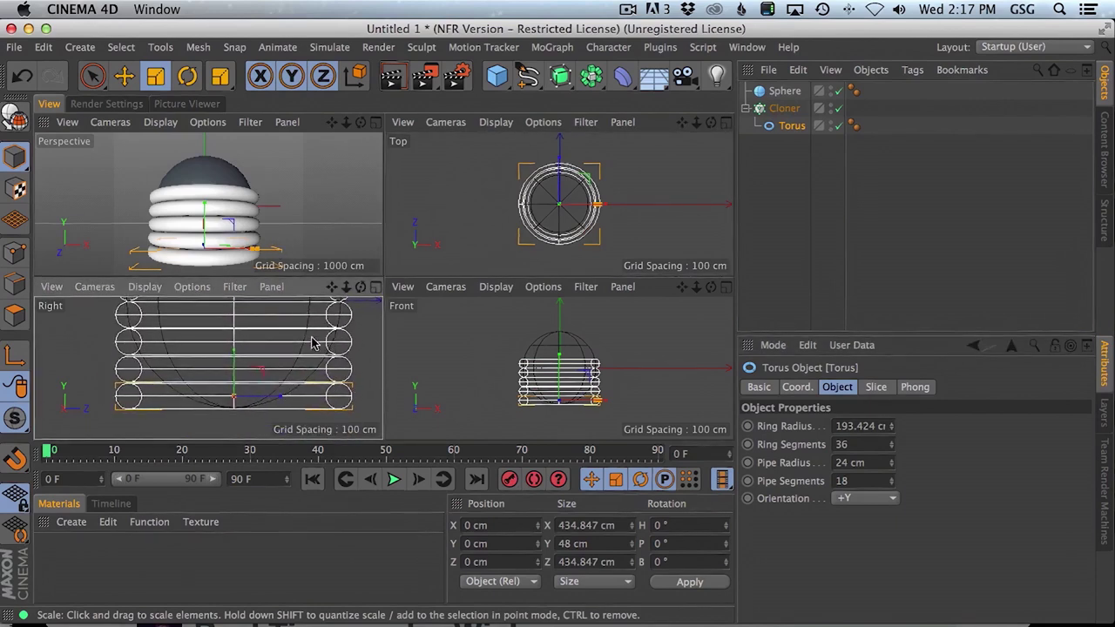
{"action": "scroll", "coordinate": [298, 342], "scroll_direction": "up", "scroll_amount": 1}
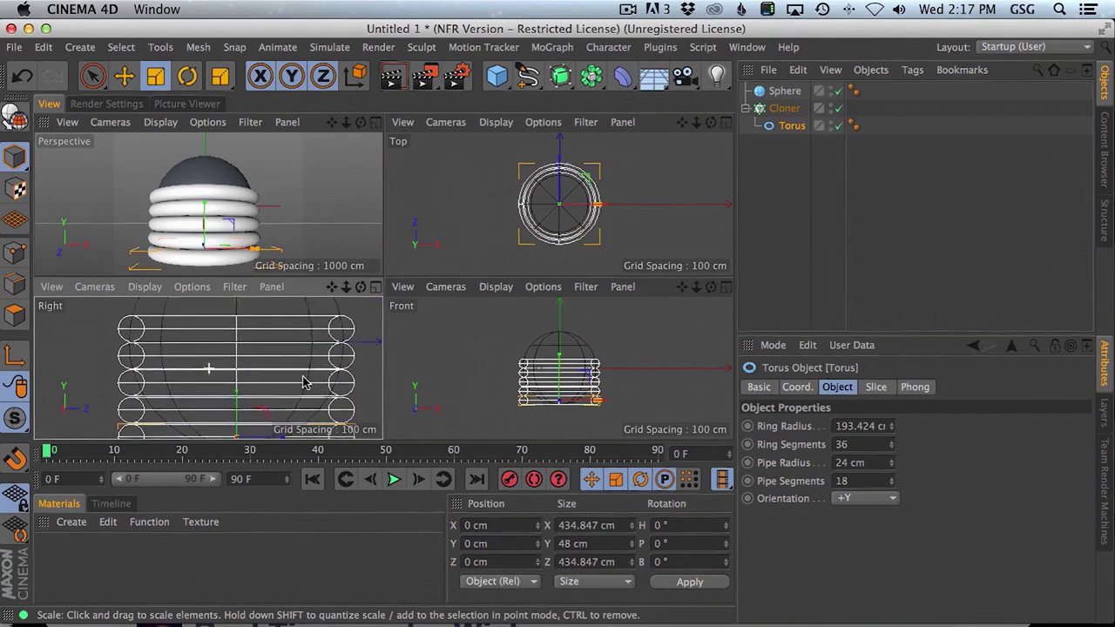
{"action": "left_click", "coordinate": [786, 109]}
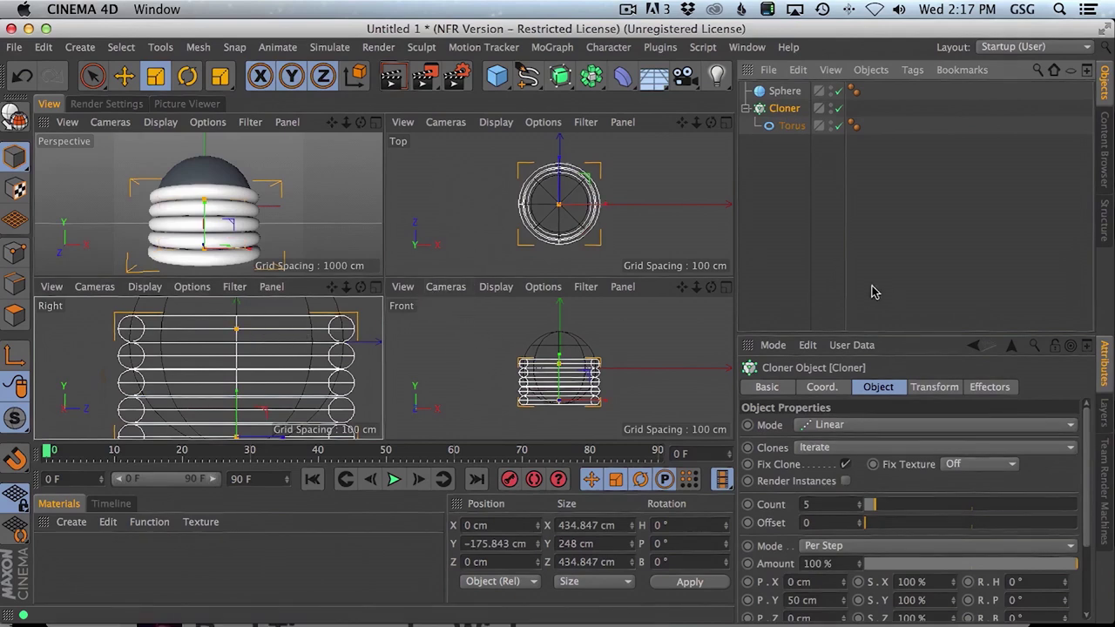
{"action": "left_click", "coordinate": [794, 125]}
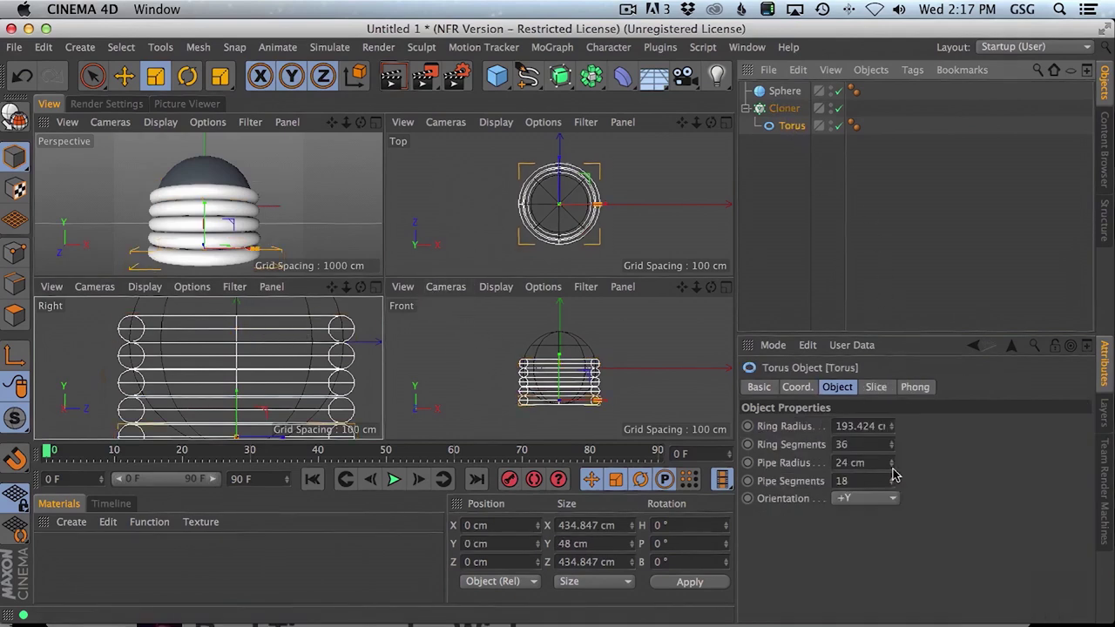
{"action": "left_click", "coordinate": [891, 447]}
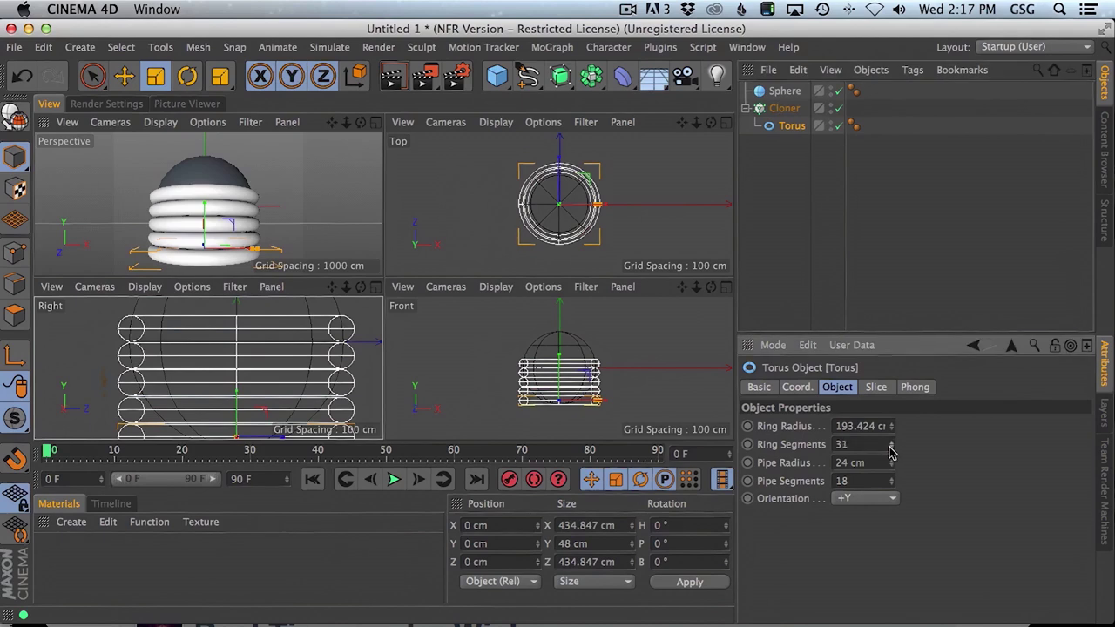
{"action": "key", "text": "super+z"}
{"action": "left_click_drag", "start_coordinate": [890, 464], "coordinate": [893, 468]}
{"action": "key", "text": "Up"}
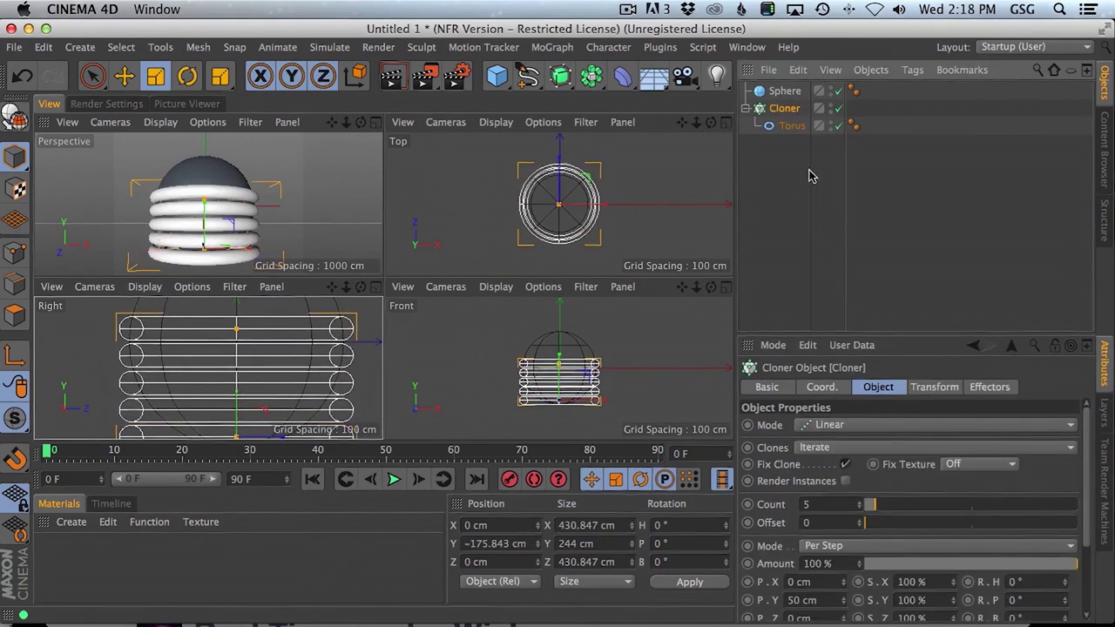
Set the cloner's Y spacing to 46 cm per step and lower the cloner to about Y -185.5 cm
{"action": "left_click_drag", "start_coordinate": [846, 600], "coordinate": [844, 610]}
{"action": "middle_click_drag", "start_coordinate": [305, 364], "coordinate": [306, 347], "text": "alt"}
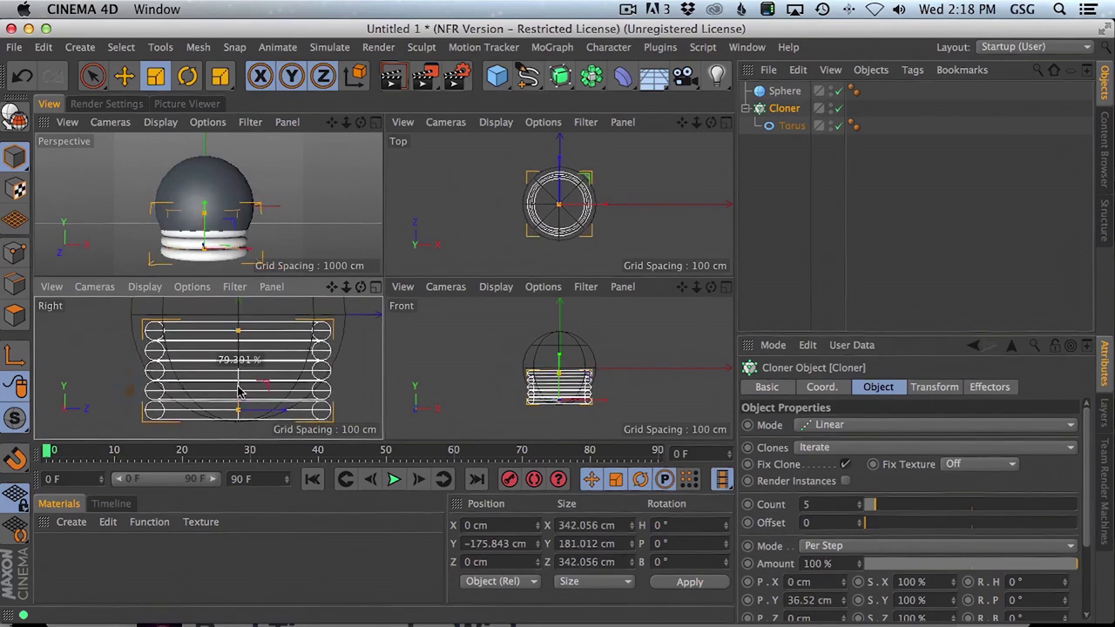
{"action": "key", "text": "e"}
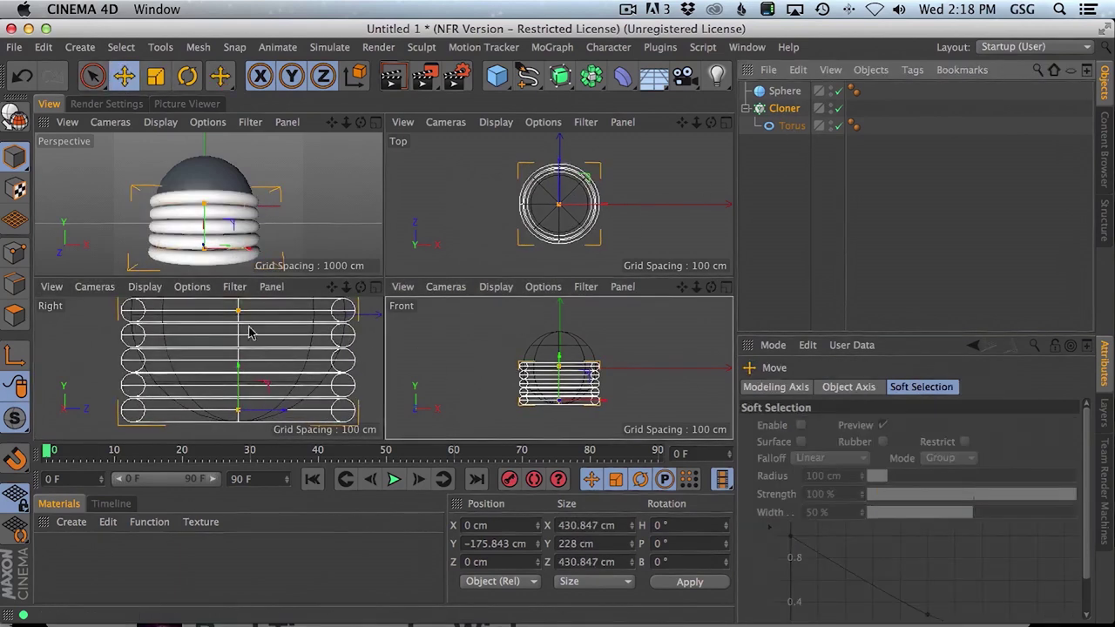
{"action": "mouse_move", "coordinate": [247, 381]}
{"action": "left_mouse_down"}
{"action": "mouse_move", "coordinate": [249, 395]}
{"action": "mouse_move", "coordinate": [240, 386]}
{"action": "left_mouse_up"}
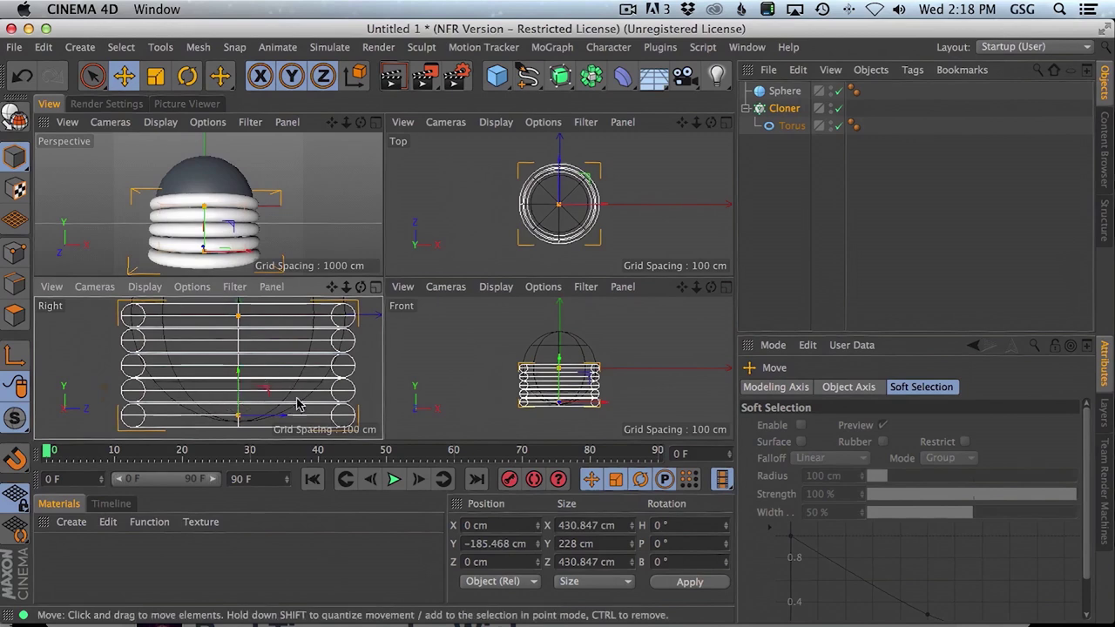
Set the cloner's clone count to 6
{"action": "scroll", "coordinate": [301, 383], "scroll_direction": "down", "scroll_amount": 3}
{"action": "mouse_move", "coordinate": [342, 336]}
{"action": "middle_mouse_down", "text": "alt"}
{"action": "mouse_move", "coordinate": [341, 389]}
{"action": "mouse_move", "coordinate": [341, 350]}
{"action": "middle_mouse_up", "text": "alt"}
{"action": "left_click", "coordinate": [783, 109]}
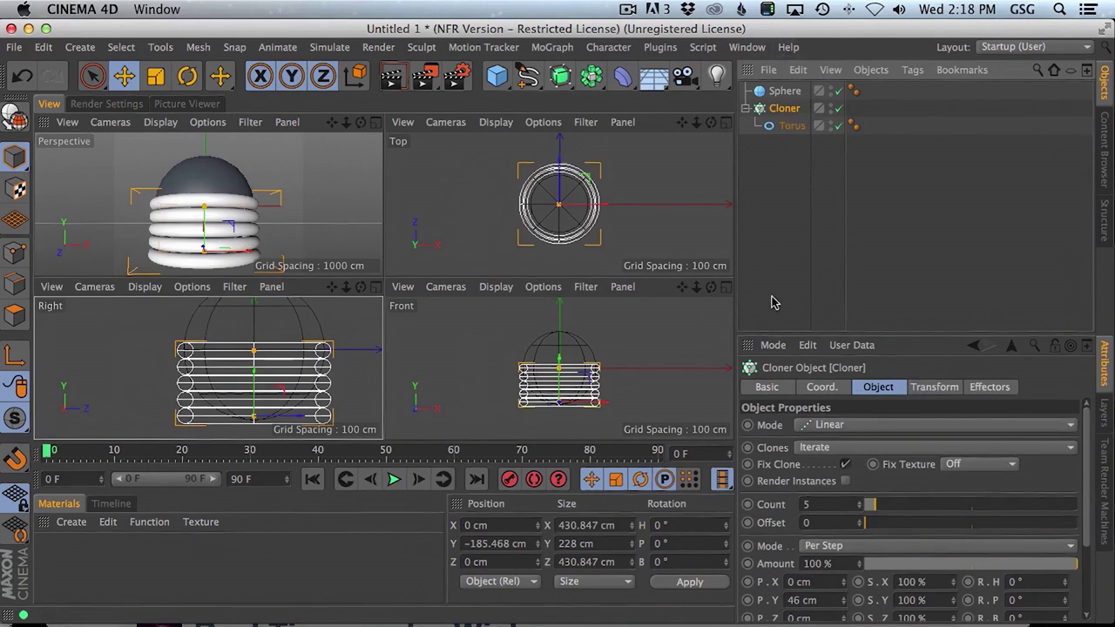
{"action": "left_click_drag", "start_coordinate": [817, 504], "coordinate": [786, 501]}
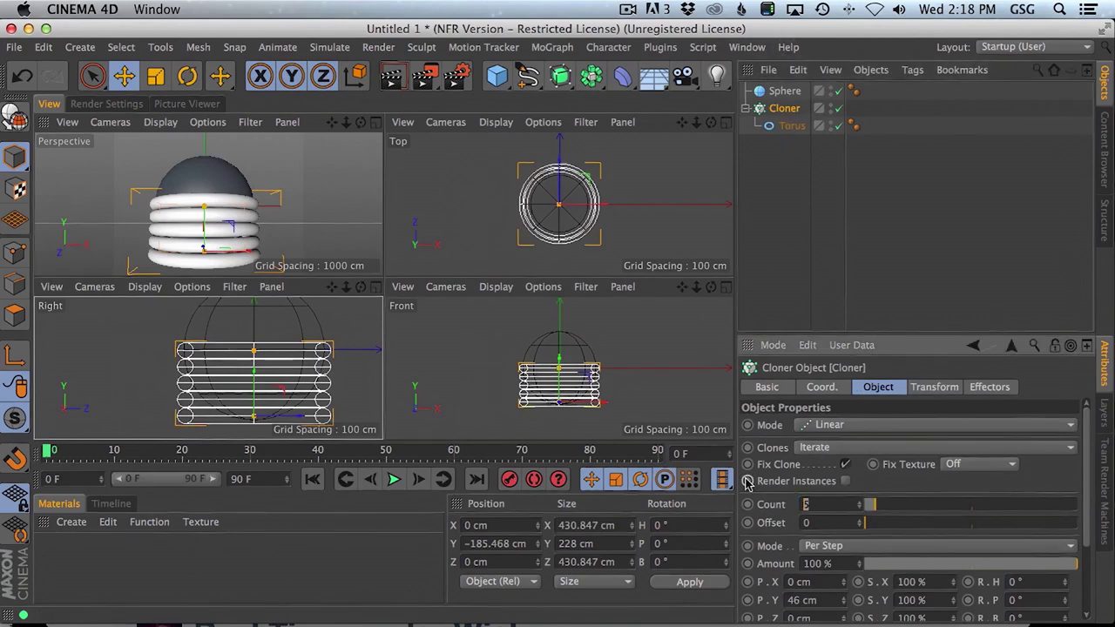
{"action": "type", "text": "6"}
{"action": "key", "text": "Return"}
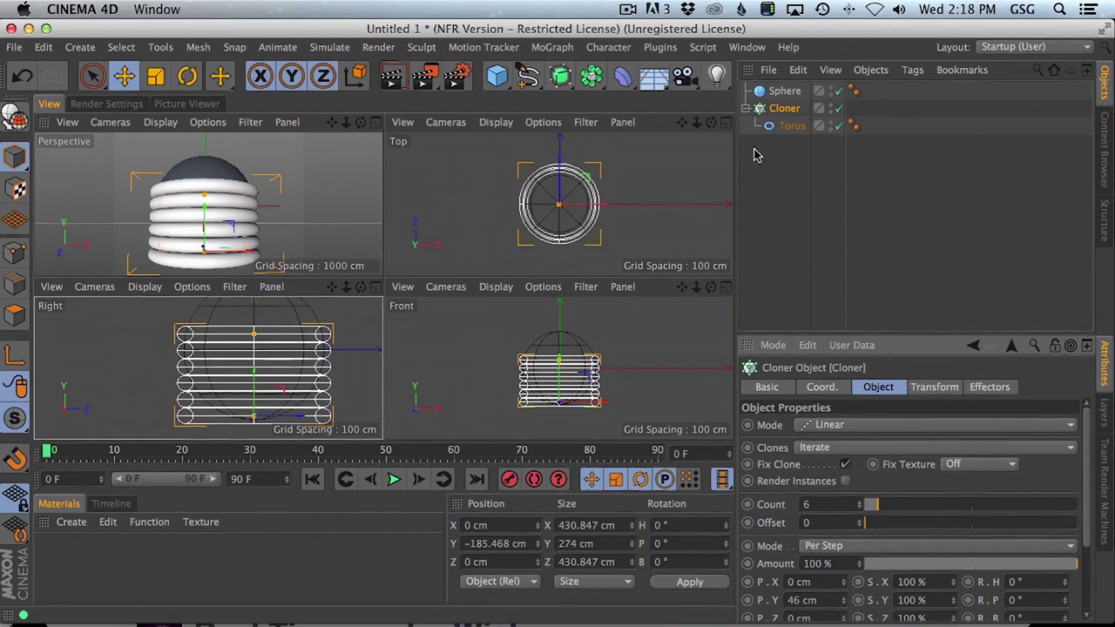
Reduce the cloned torus's pipe radius to 19 cm
{"action": "left_click", "coordinate": [793, 127]}
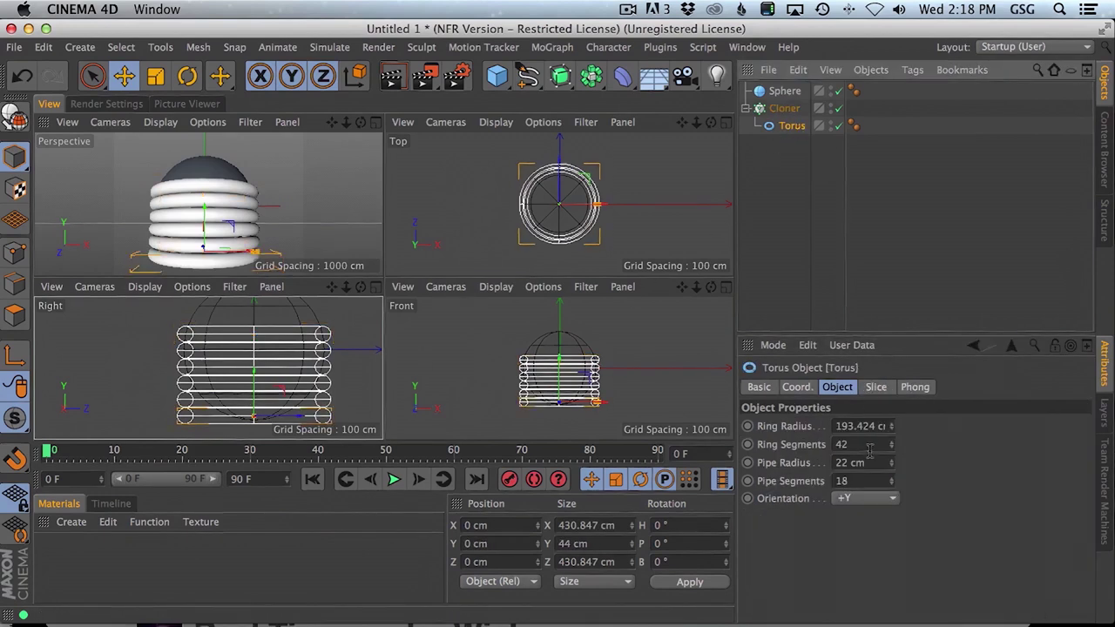
{"action": "left_click", "coordinate": [890, 465]}
{"action": "left_click", "coordinate": [891, 465]}
{"action": "left_click", "coordinate": [890, 466]}
Set the cloner's Y spacing to 42 cm per step and lower the cloner to about Y -207.5 cm
{"action": "left_click", "coordinate": [784, 108]}
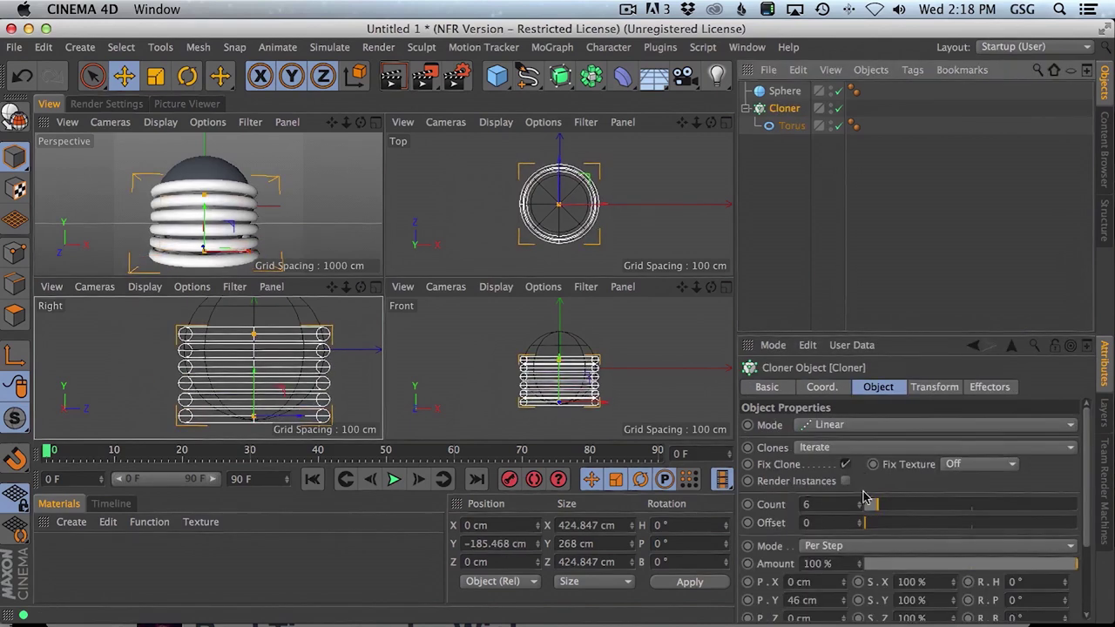
{"action": "left_click", "coordinate": [844, 604]}
{"action": "left_click", "coordinate": [843, 603]}
{"action": "left_click", "coordinate": [843, 603]}
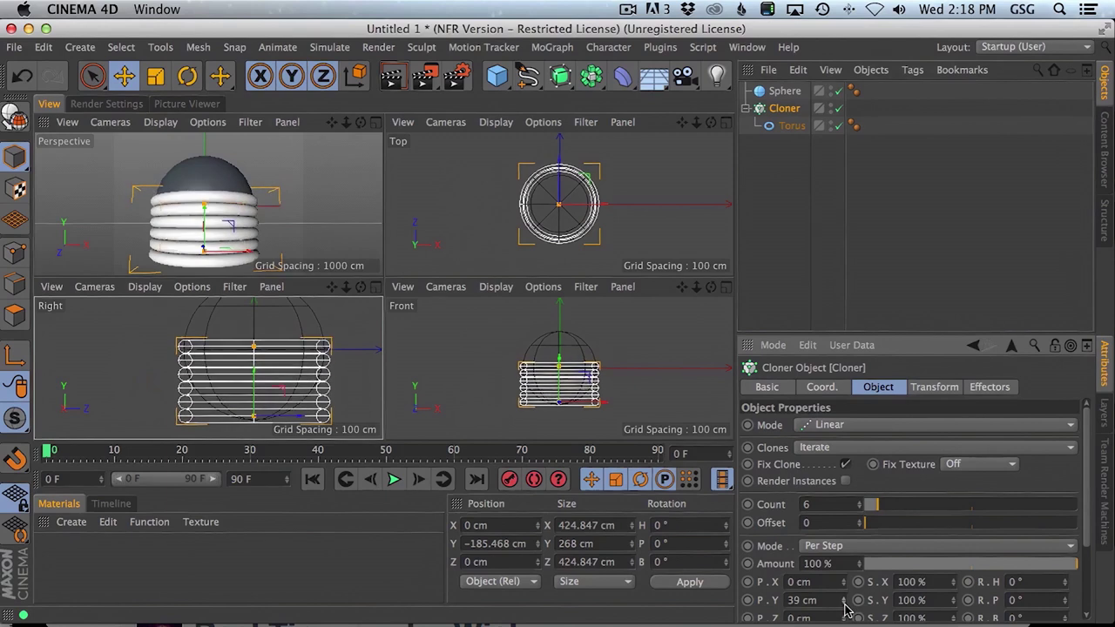
{"action": "left_click", "coordinate": [843, 603]}
{"action": "left_click", "coordinate": [844, 604]}
{"action": "left_click", "coordinate": [844, 599]}
{"action": "left_click_drag", "start_coordinate": [255, 374], "coordinate": [266, 381]}
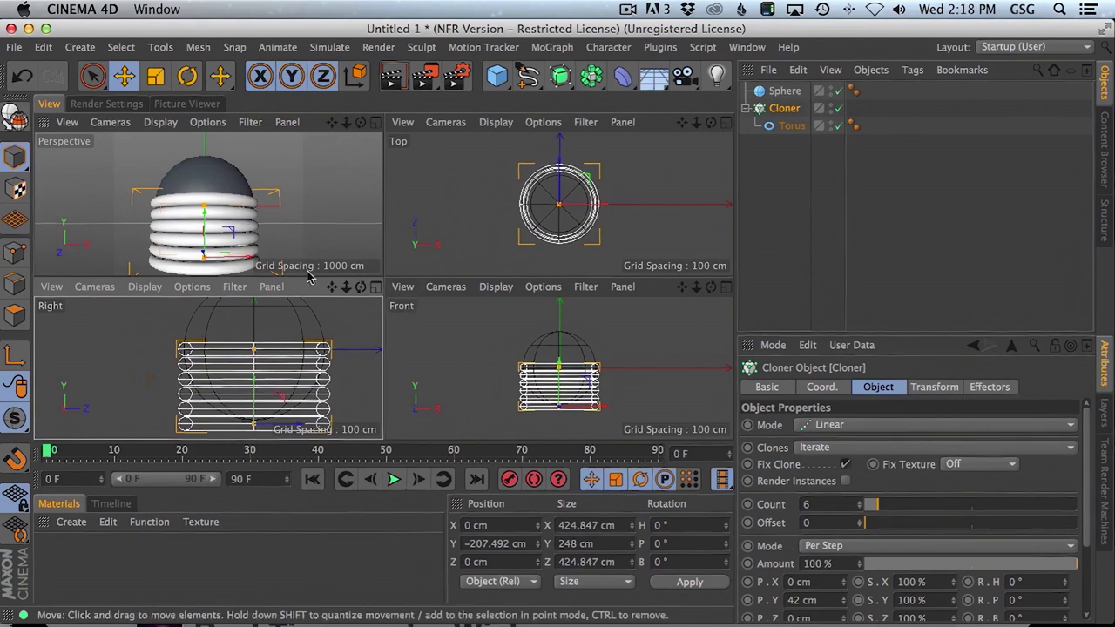
Set the cloner's clone count to 11 so the rings extend over the full height of the sphere
{"action": "double_click", "coordinate": [843, 505]}
{"action": "type", "text": "11"}
{"action": "key", "text": "Return"}
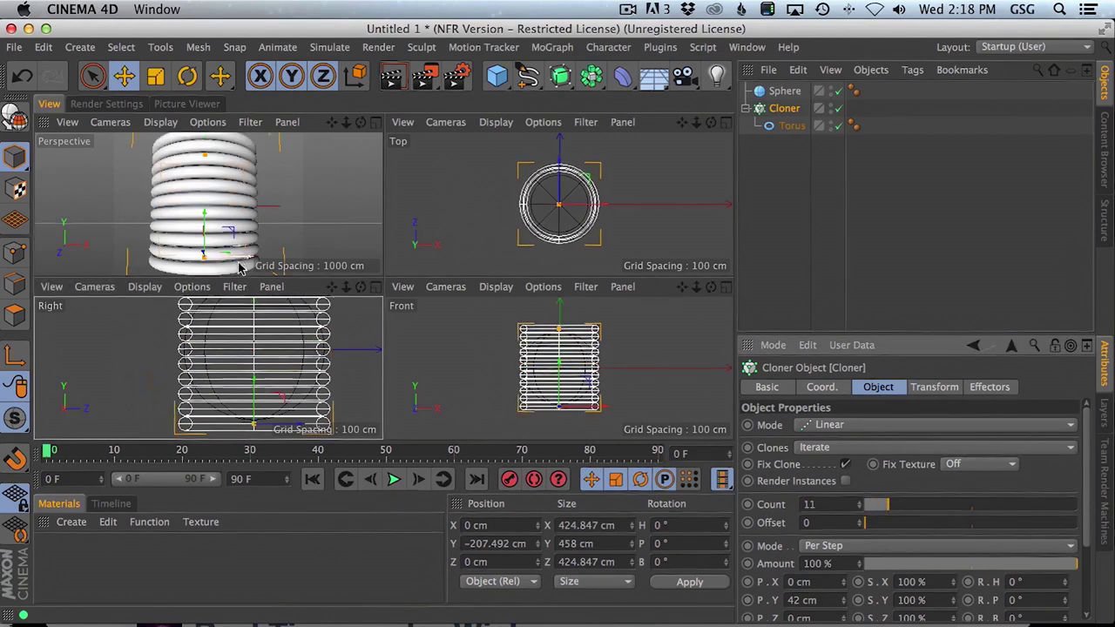
{"action": "scroll", "coordinate": [285, 342], "scroll_direction": "down", "scroll_amount": 2}
{"action": "scroll", "coordinate": [287, 346], "scroll_direction": "down", "scroll_amount": 3}
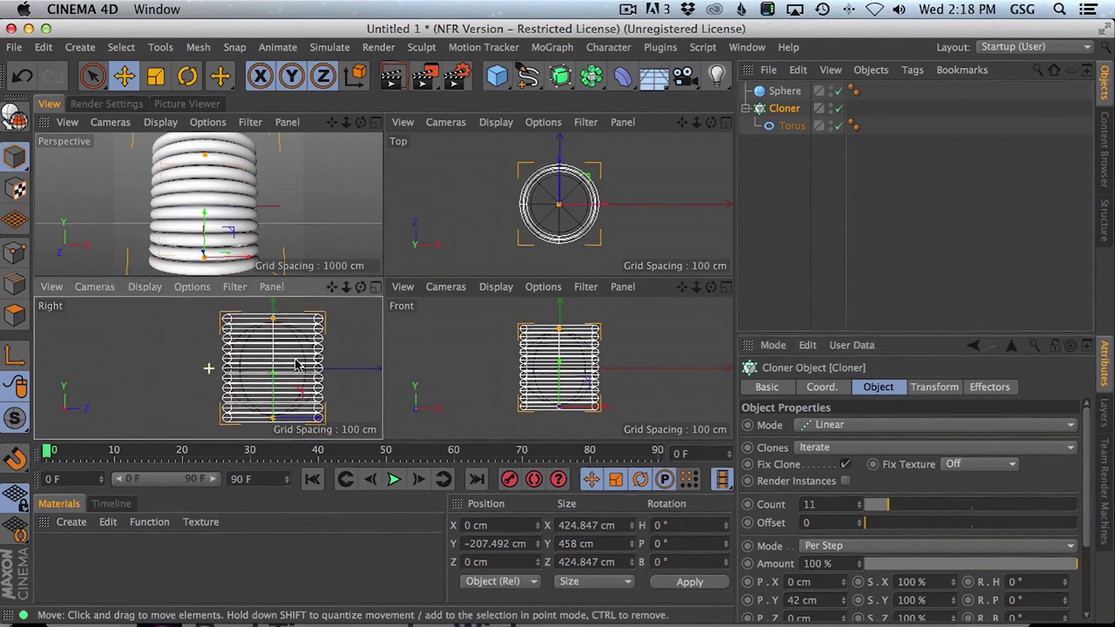
{"action": "middle_click_drag", "start_coordinate": [294, 356], "coordinate": [291, 357], "text": "alt"}
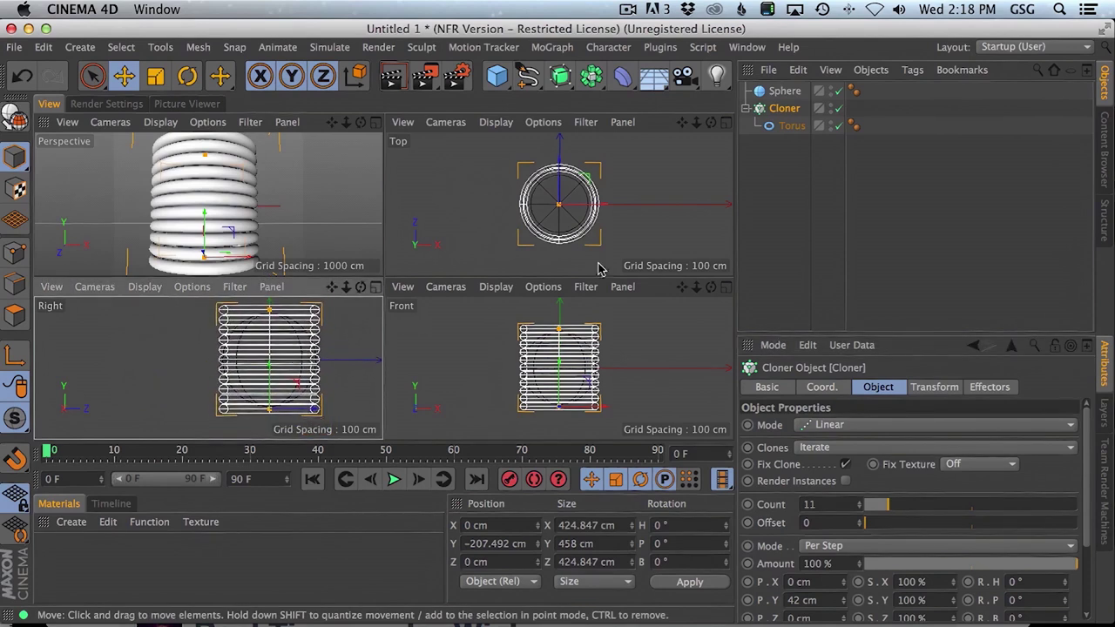
Make the cloner editable and expand its group to reach the individual torus rings
{"action": "left_click", "coordinate": [785, 109]}
{"action": "key", "text": "c"}
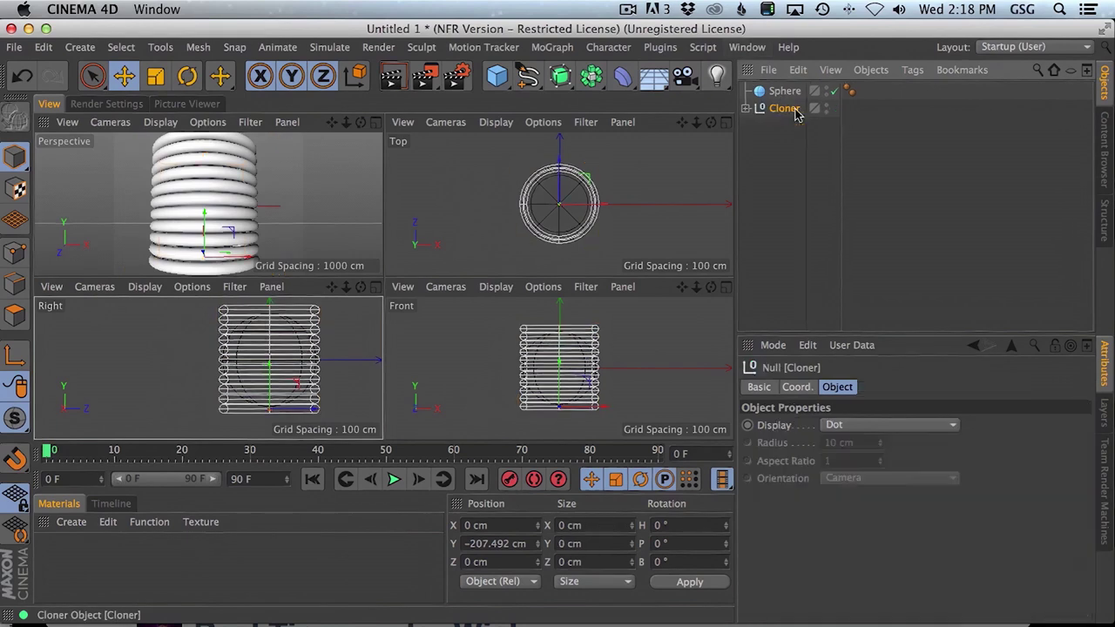
{"action": "left_click", "coordinate": [745, 108]}
{"action": "left_click", "coordinate": [796, 126]}
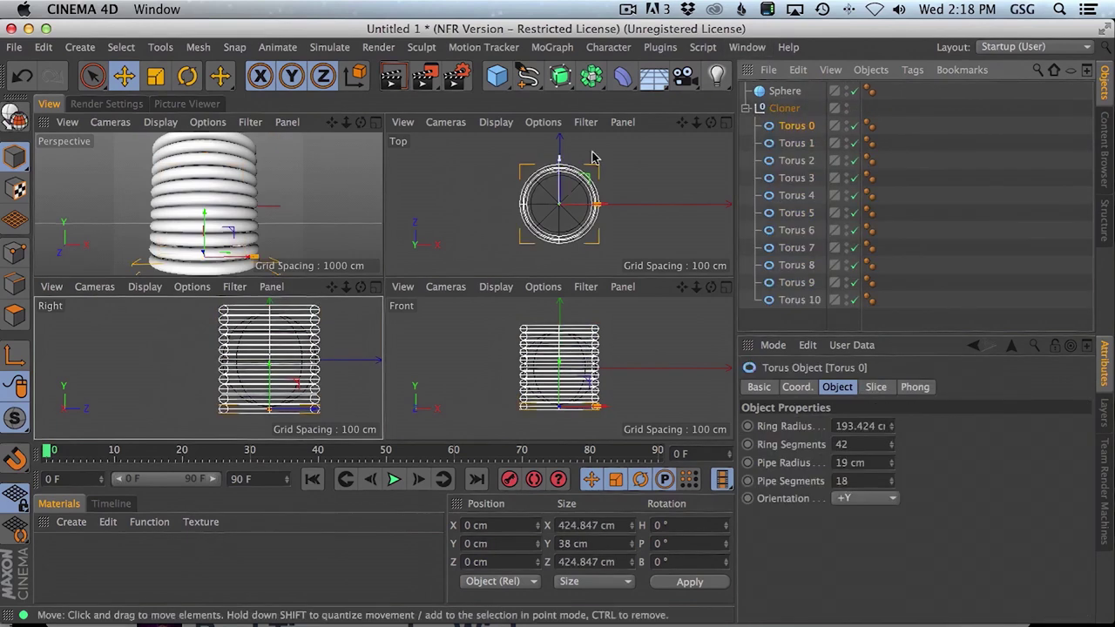
Enlarge the perspective view to frame the ring stack and rename Torus 5 as Middle
{"action": "left_click", "coordinate": [375, 122]}
{"action": "right_click_drag", "start_coordinate": [462, 242], "coordinate": [438, 247], "text": "alt"}
{"action": "middle_click_drag", "start_coordinate": [468, 255], "coordinate": [458, 271], "text": "alt"}
{"action": "mouse_move", "coordinate": [462, 265]}
{"action": "left_mouse_down", "text": "alt"}
{"action": "mouse_move", "coordinate": [420, 302]}
{"action": "mouse_move", "coordinate": [411, 331]}
{"action": "left_mouse_up", "text": "alt"}
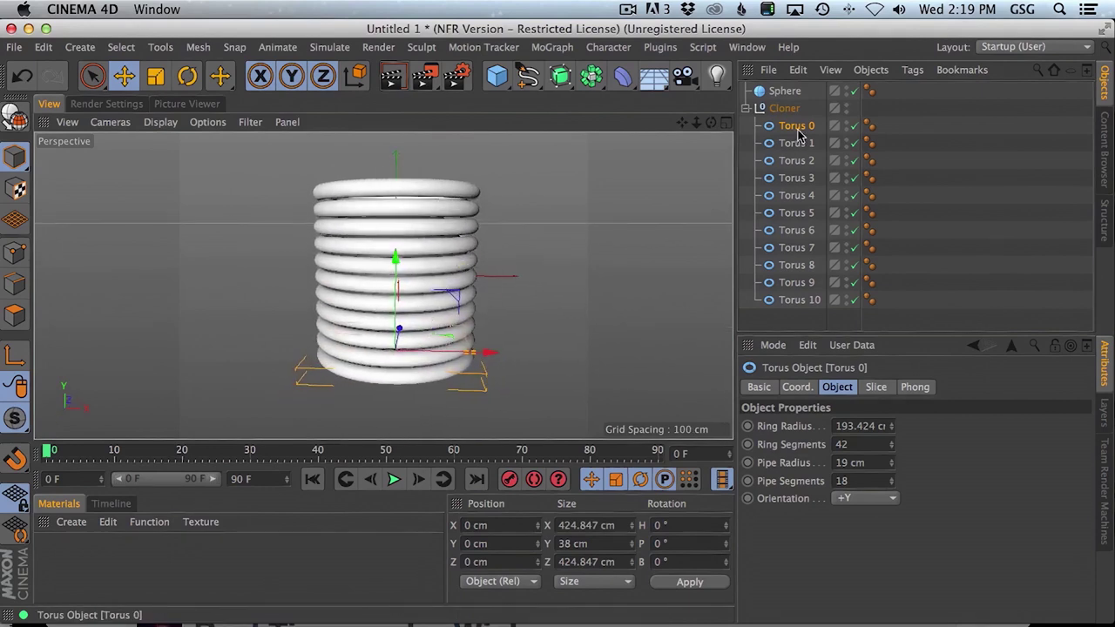
{"action": "left_click", "coordinate": [799, 300]}
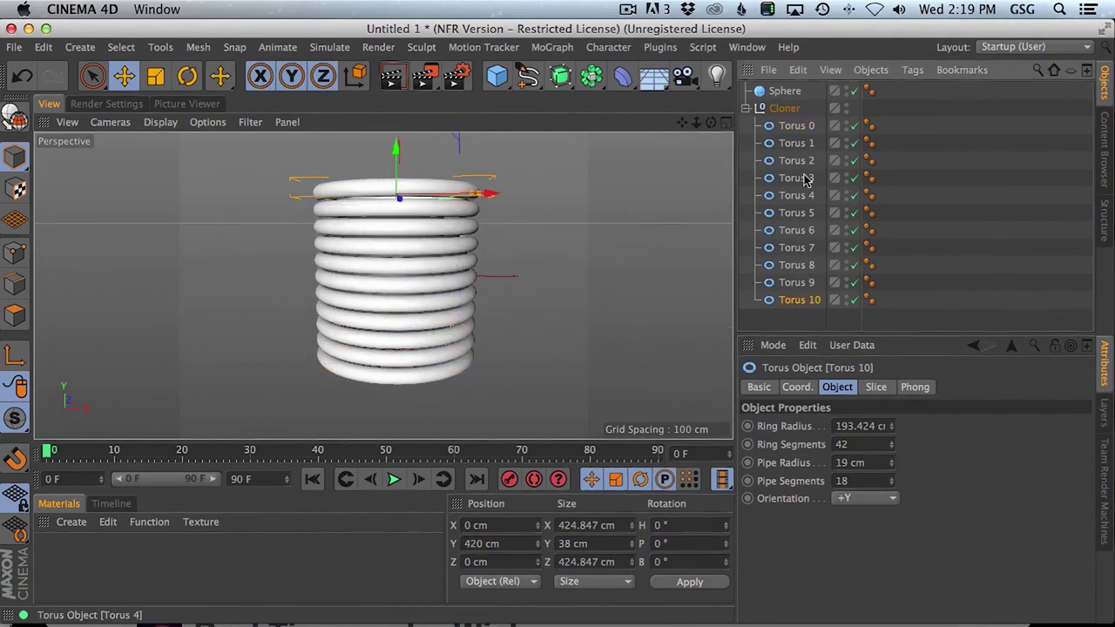
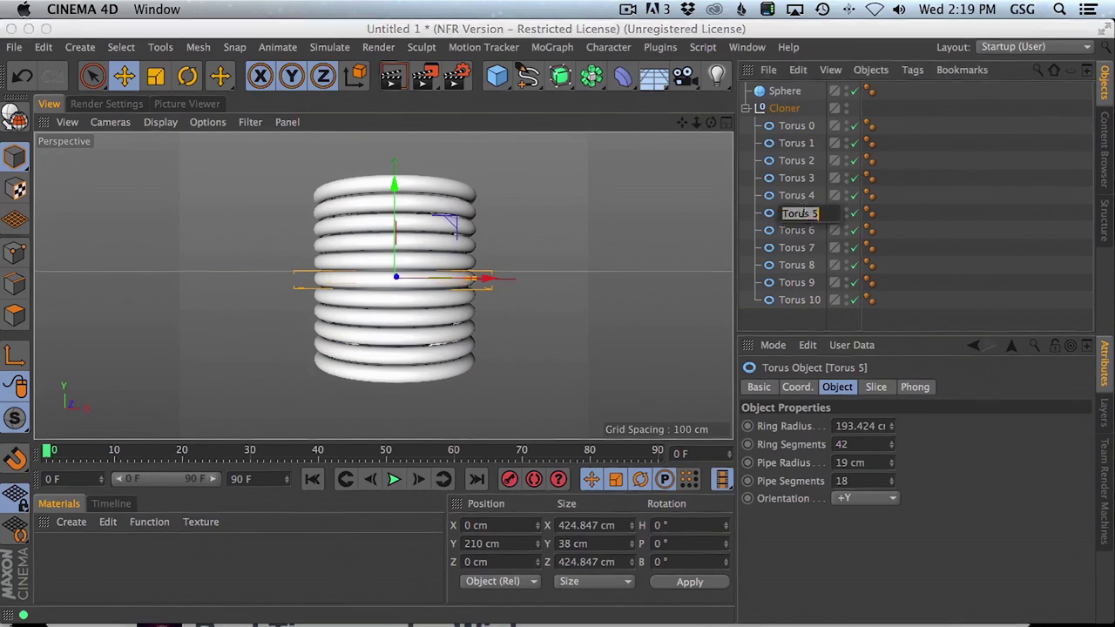
{"action": "type", "text": "Middle"}
{"action": "key", "text": "Return"}
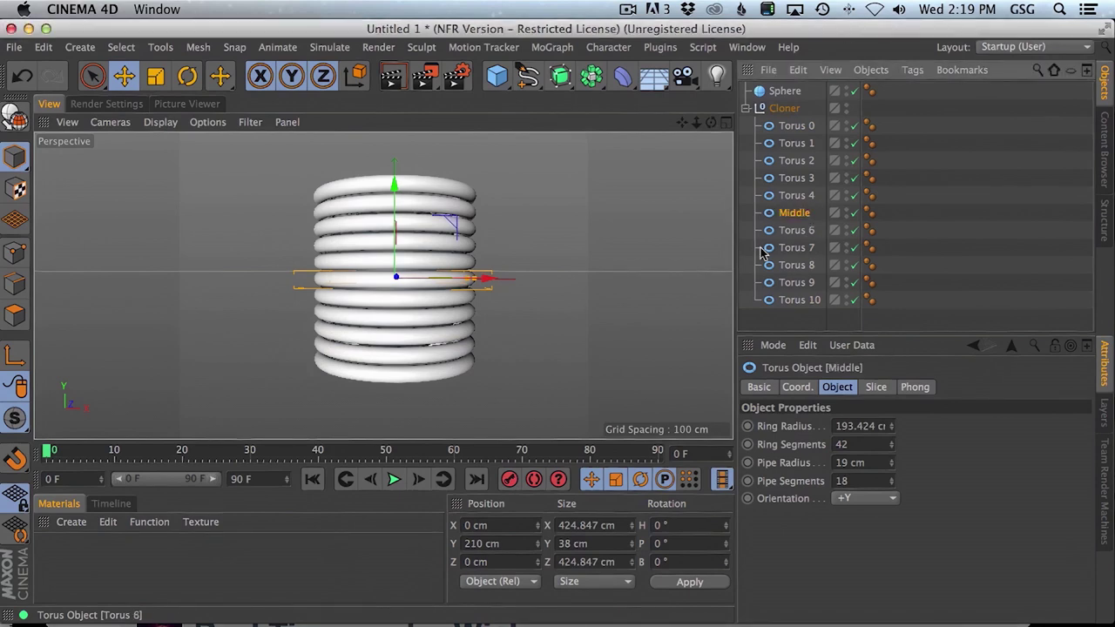
Reduce the ring radius of Torus 4 and Torus 6 to about 185.4 cm
{"action": "left_click", "coordinate": [808, 195]}
{"action": "left_click", "coordinate": [810, 230], "text": "shift"}
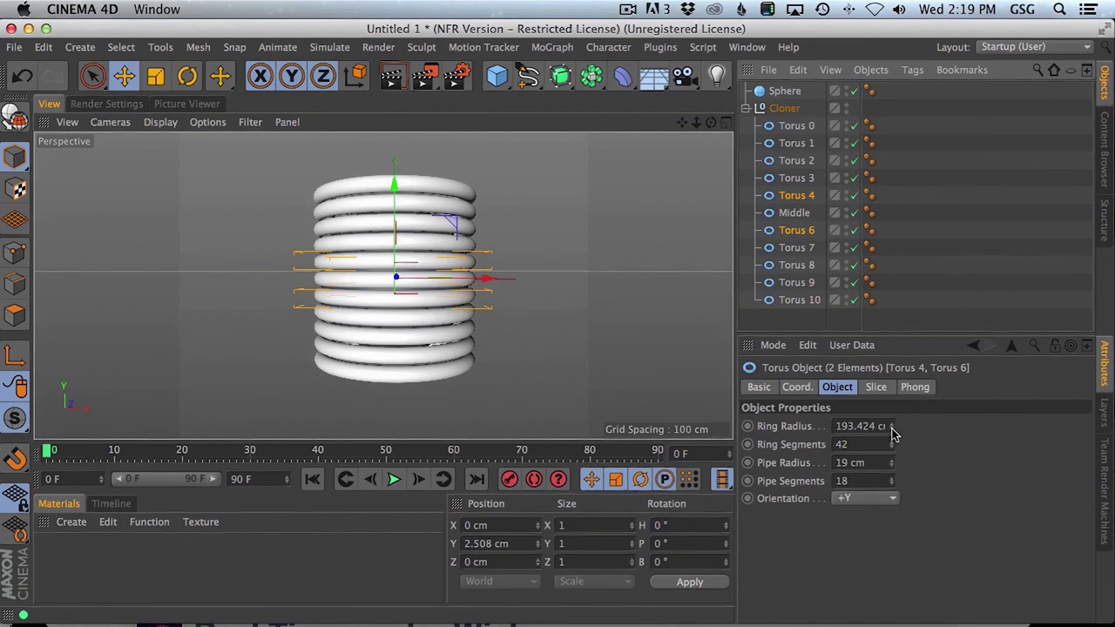
{"action": "left_click_drag", "start_coordinate": [893, 433], "coordinate": [893, 438]}
Reduce the ring radius of Torus 3 and Torus 7 to about 170.4 cm
{"action": "left_click", "coordinate": [797, 178]}
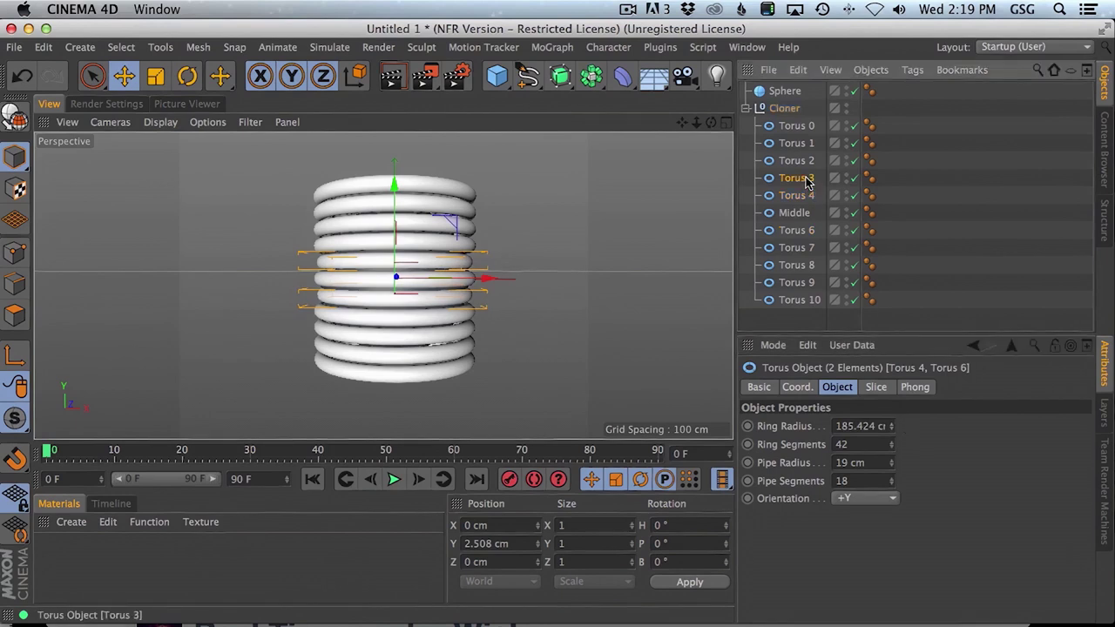
{"action": "left_click", "coordinate": [798, 247], "text": "shift"}
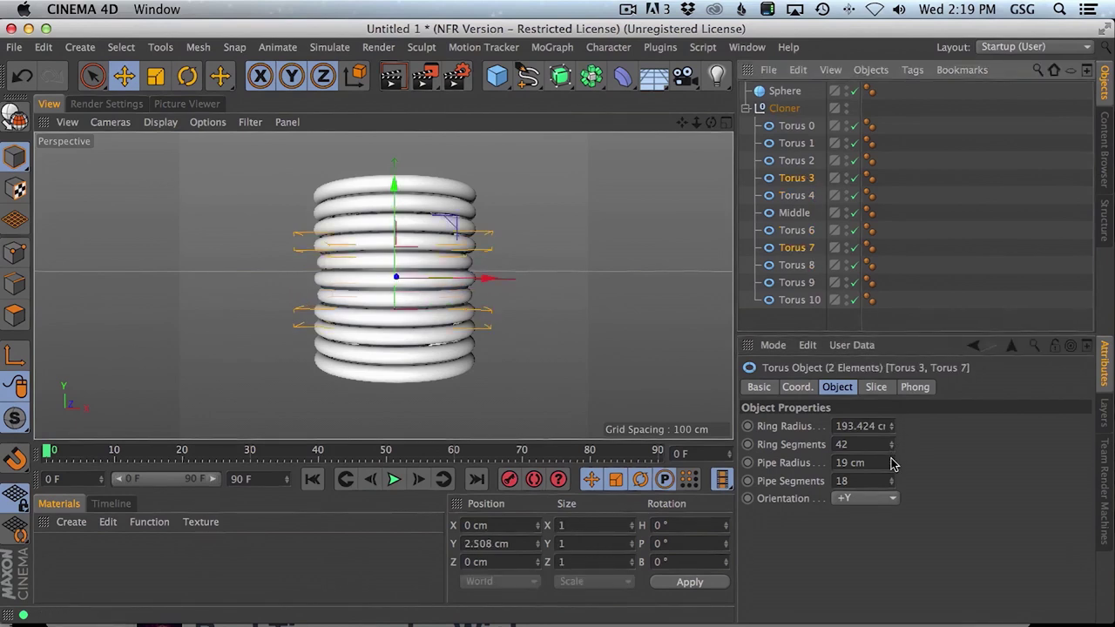
{"action": "left_click_drag", "start_coordinate": [891, 432], "coordinate": [893, 453]}
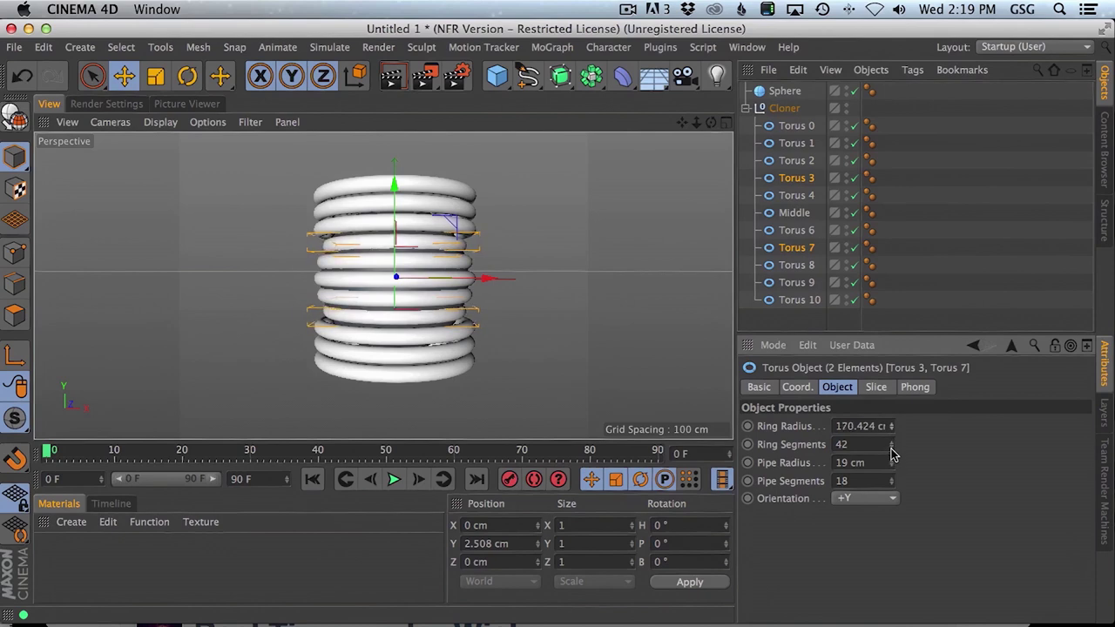
Reduce the ring radius of Torus 2 and Torus 8 to about 156.4 cm
{"action": "left_click", "coordinate": [796, 160]}
{"action": "left_click", "coordinate": [795, 265], "text": "shift"}
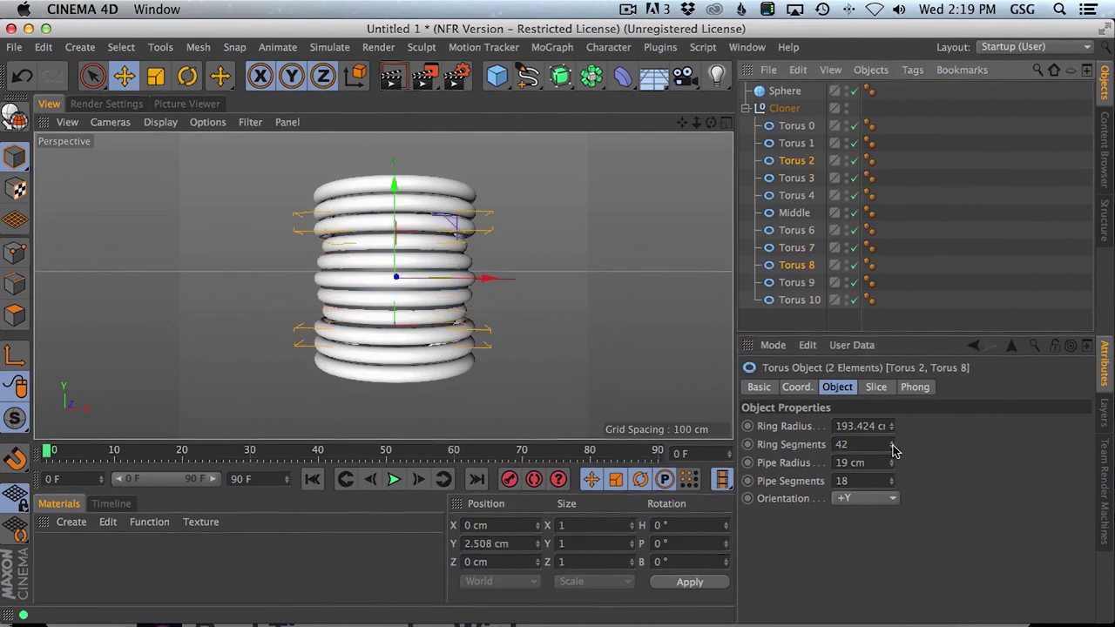
{"action": "mouse_move", "coordinate": [893, 450]}
{"action": "left_mouse_down"}
{"action": "mouse_move", "coordinate": [893, 463]}
{"action": "mouse_move", "coordinate": [893, 435]}
{"action": "mouse_move", "coordinate": [895, 463]}
{"action": "left_mouse_up"}
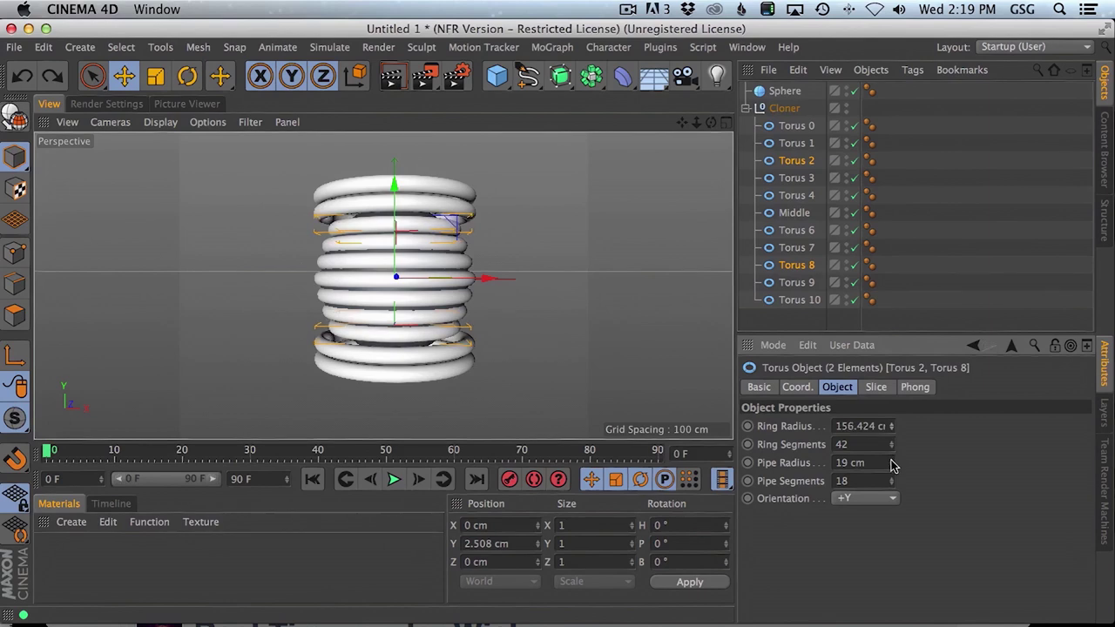
Reduce the ring radius of Torus 1 and Torus 9 to about 133.4 cm
{"action": "left_click", "coordinate": [799, 143]}
{"action": "left_click", "coordinate": [794, 282], "text": "shift"}
{"action": "left_click_drag", "start_coordinate": [891, 430], "coordinate": [891, 486]}
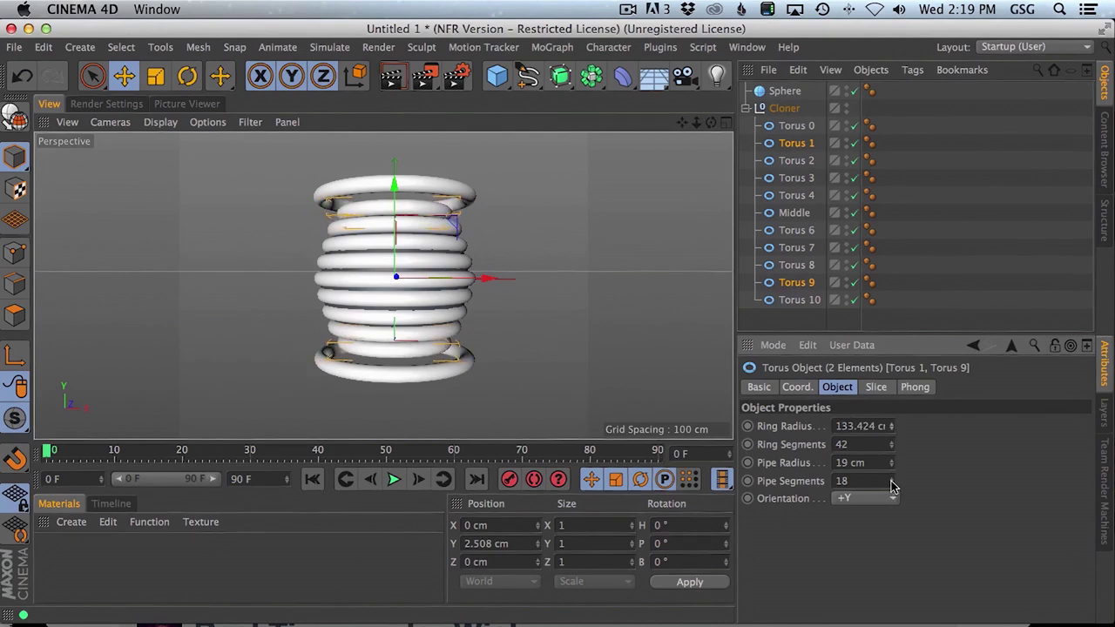
Reduce the ring radius of the two end rings, Torus 0 and Torus 10, to about 96.4 cm
{"action": "left_click", "coordinate": [797, 126]}
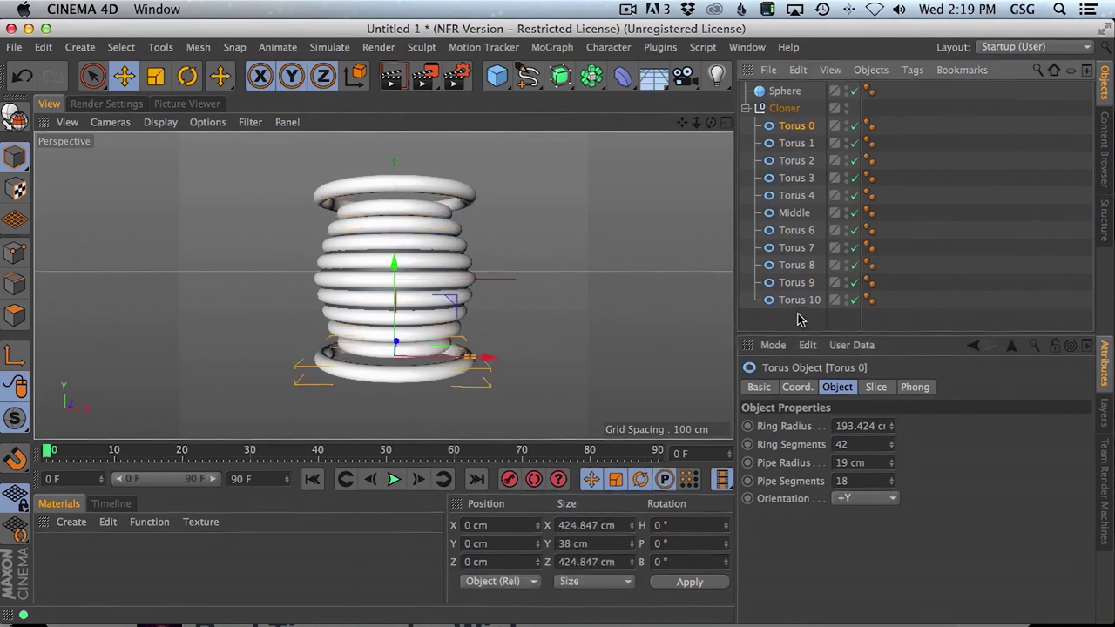
{"action": "left_click", "coordinate": [798, 299], "text": "shift"}
{"action": "left_click_drag", "start_coordinate": [891, 427], "coordinate": [868, 513]}
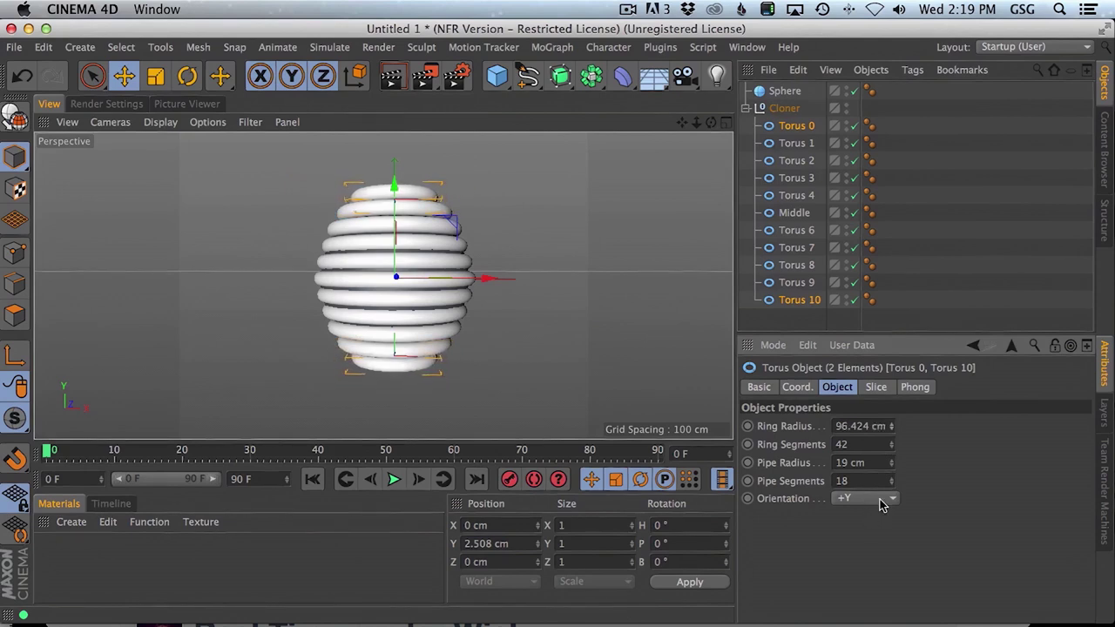
Switch to Safari to examine the striped sphere in the Vimeo reel as a reference
{"action": "key", "text": "super+Tab"}
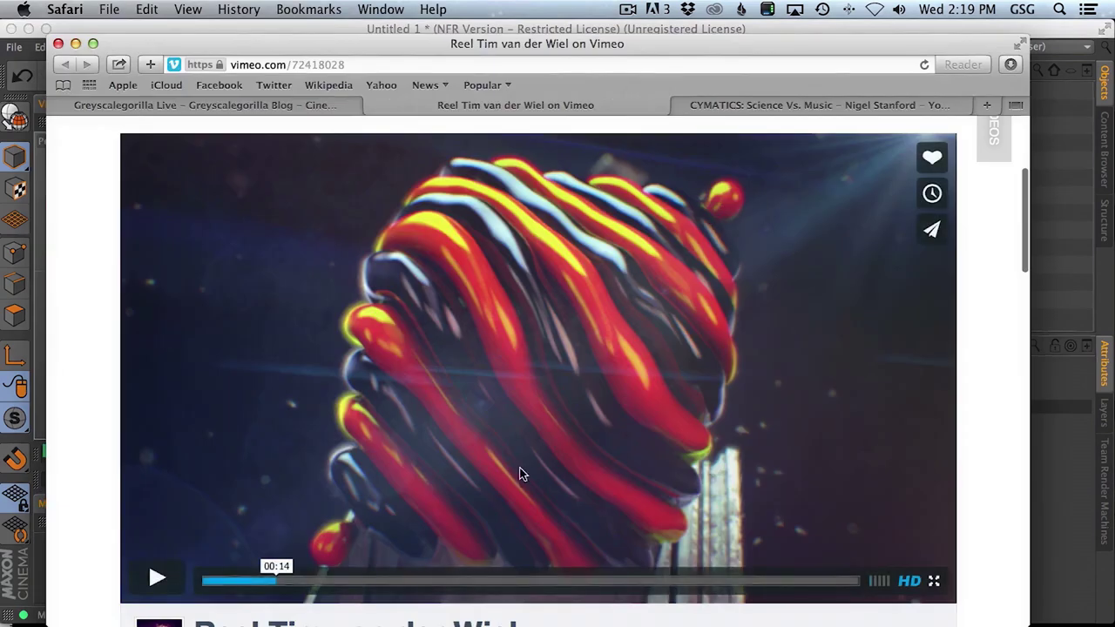
Switch back to Cinema 4D, add a new sphere, and raise it to about Y 234 cm above the ring stack
{"action": "key", "text": "super+Tab"}
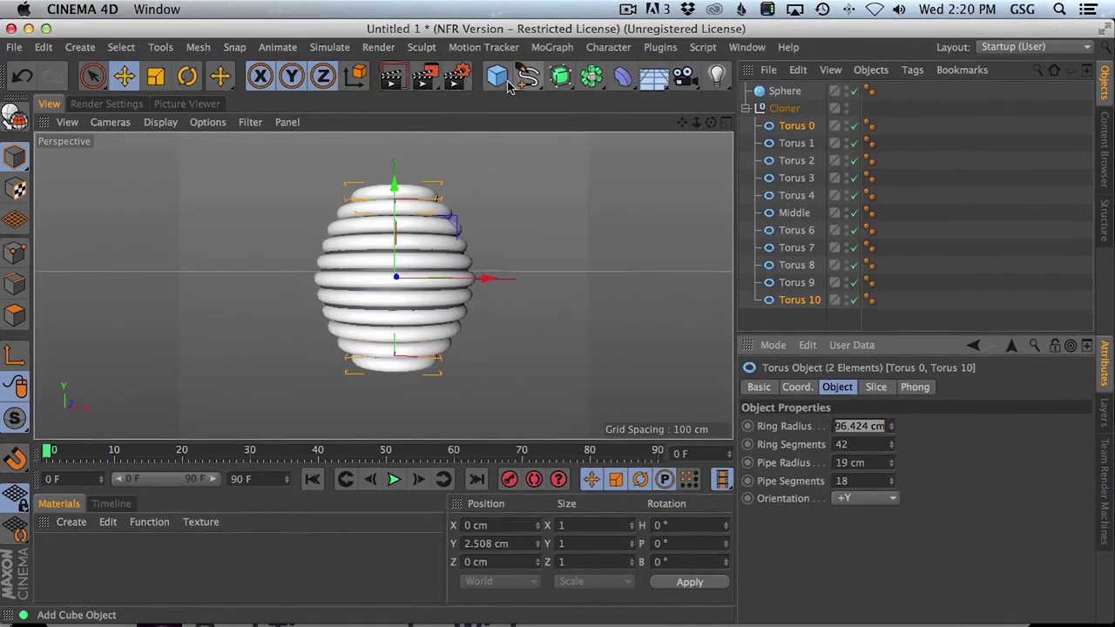
{"action": "left_click_drag", "start_coordinate": [508, 81], "coordinate": [831, 130]}
{"action": "left_click", "coordinate": [124, 76]}
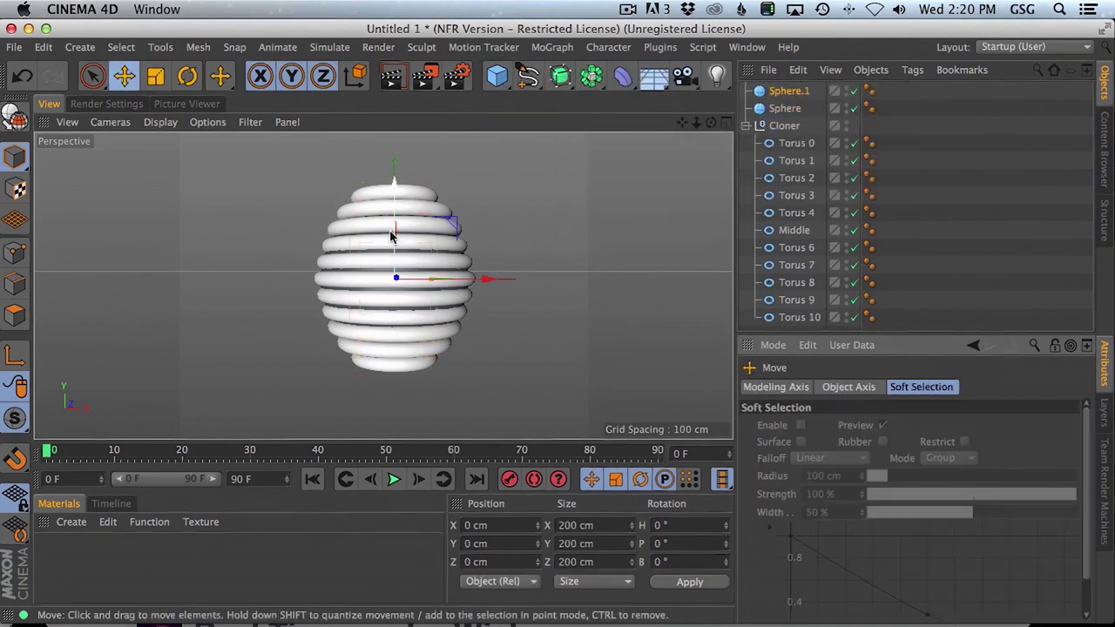
{"action": "left_click_drag", "start_coordinate": [390, 229], "coordinate": [391, 155]}
Scale the new sphere down to 78 cm, seat it atop the stack, and place a copy below at about Y -268 cm
{"action": "left_click", "coordinate": [155, 76]}
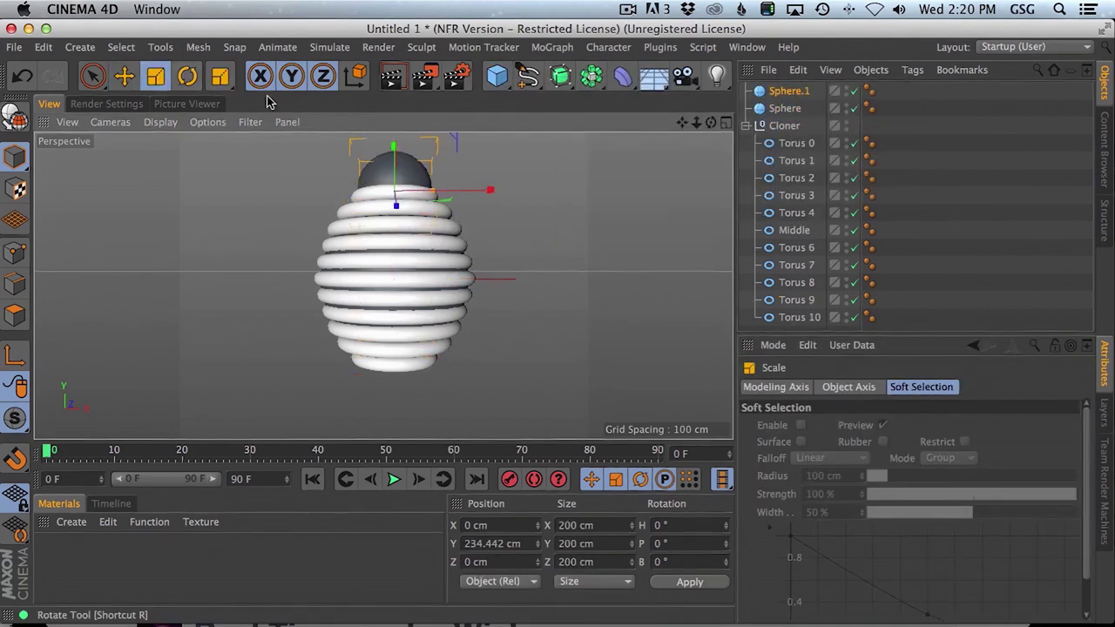
{"action": "left_click_drag", "start_coordinate": [375, 209], "coordinate": [124, 194]}
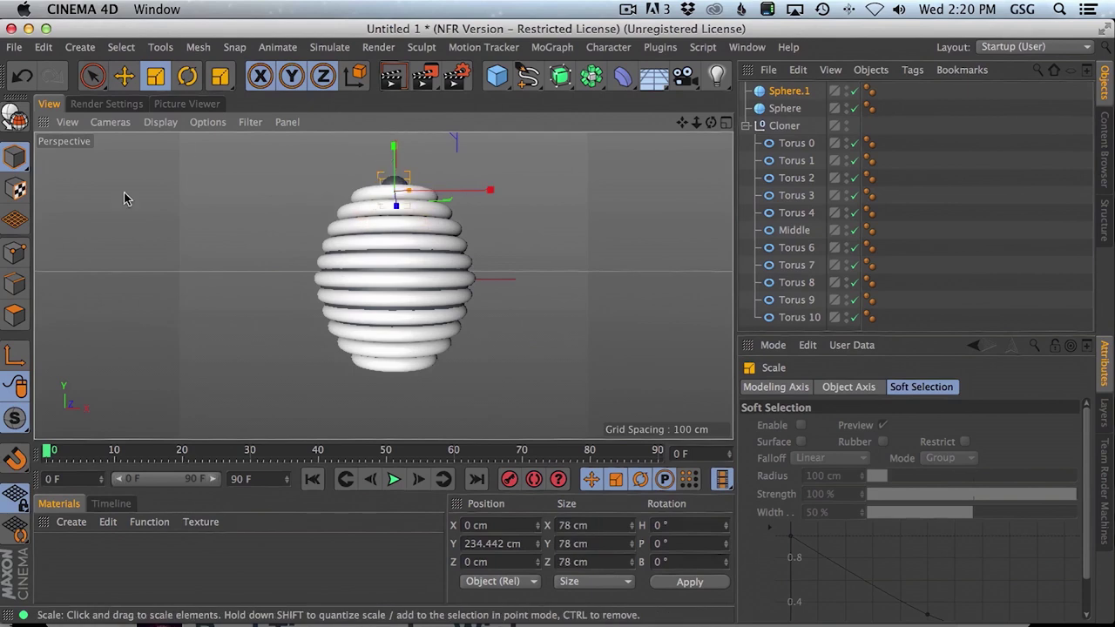
{"action": "left_click", "coordinate": [124, 76]}
{"action": "left_click_drag", "start_coordinate": [394, 158], "coordinate": [396, 342]}
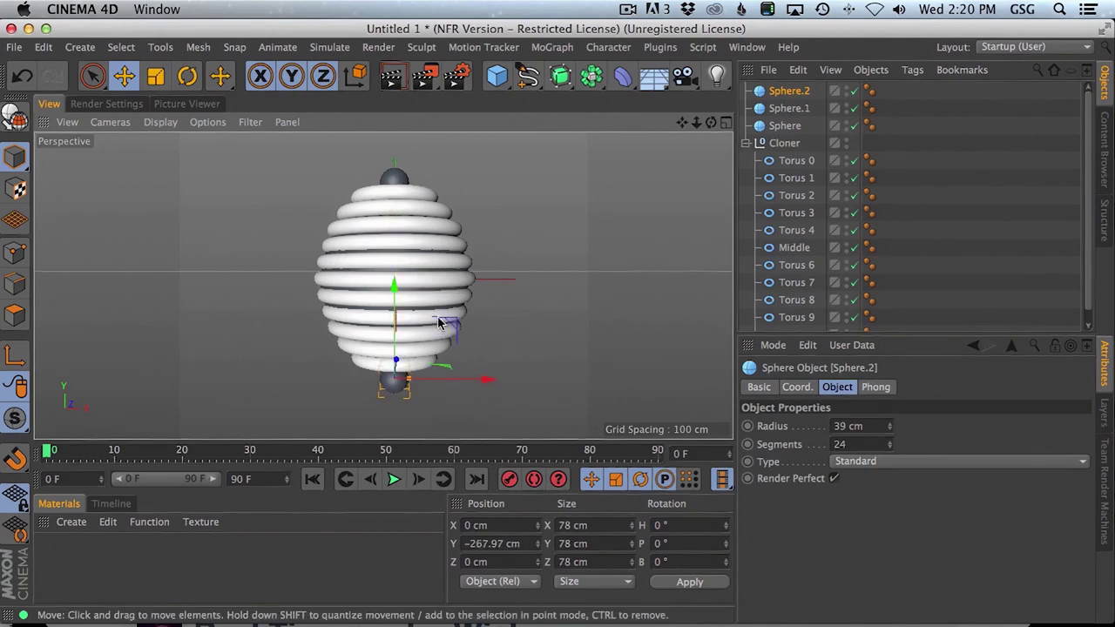
Disable the large guide sphere, and move the small spheres into the ring group: Sphere.2 above Torus 0, Sphere.1 after Torus 10
{"action": "left_click", "coordinate": [786, 127]}
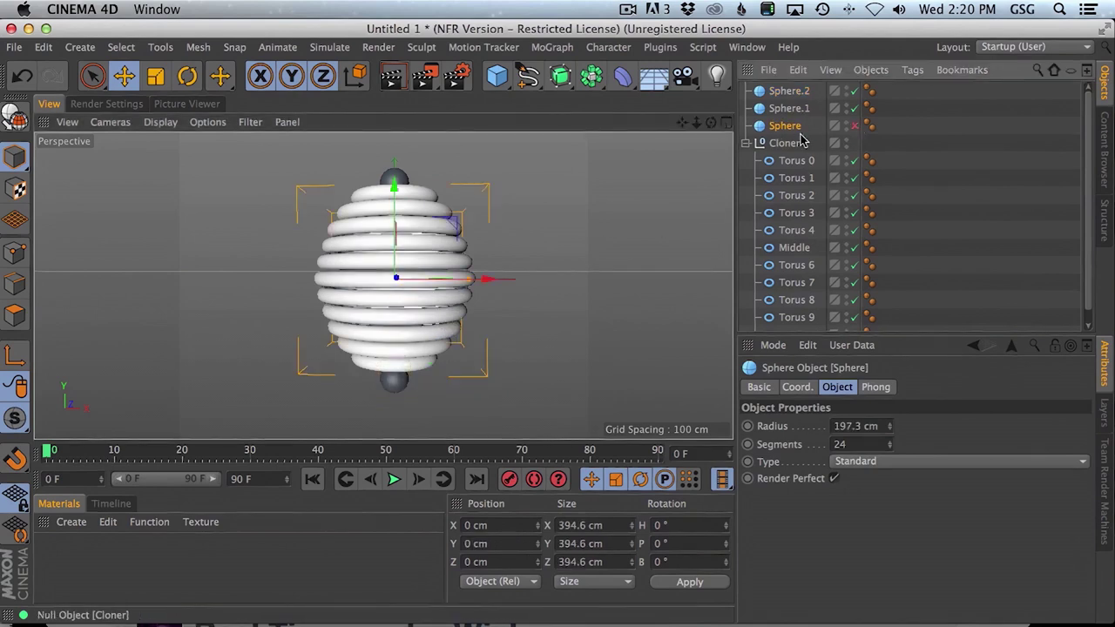
{"action": "left_click", "coordinate": [789, 108]}
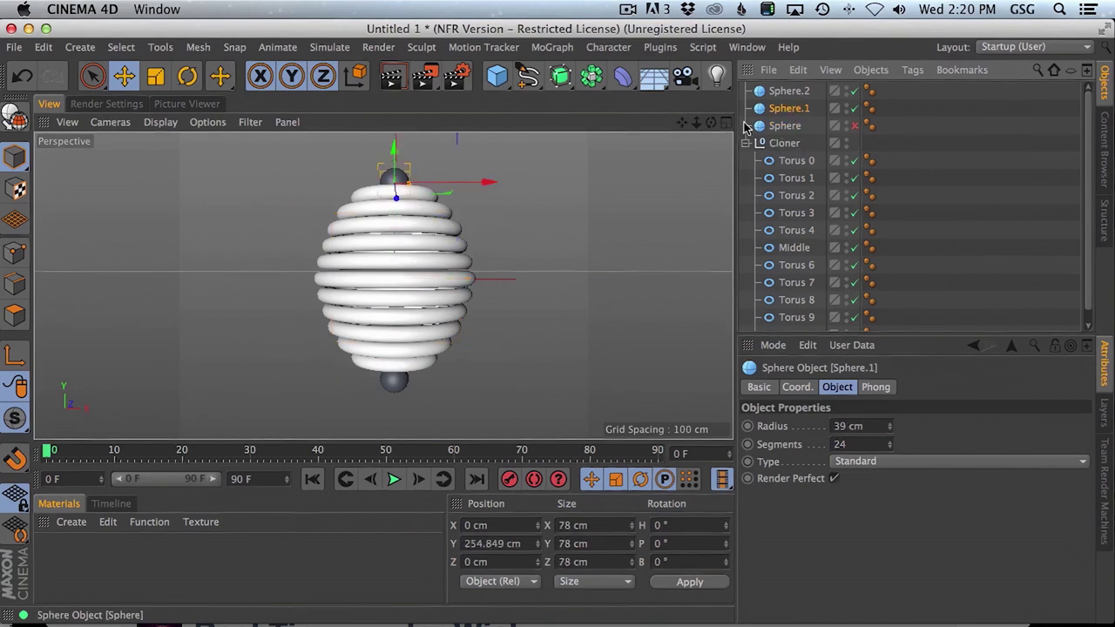
{"action": "left_click", "coordinate": [789, 93], "text": "shift"}
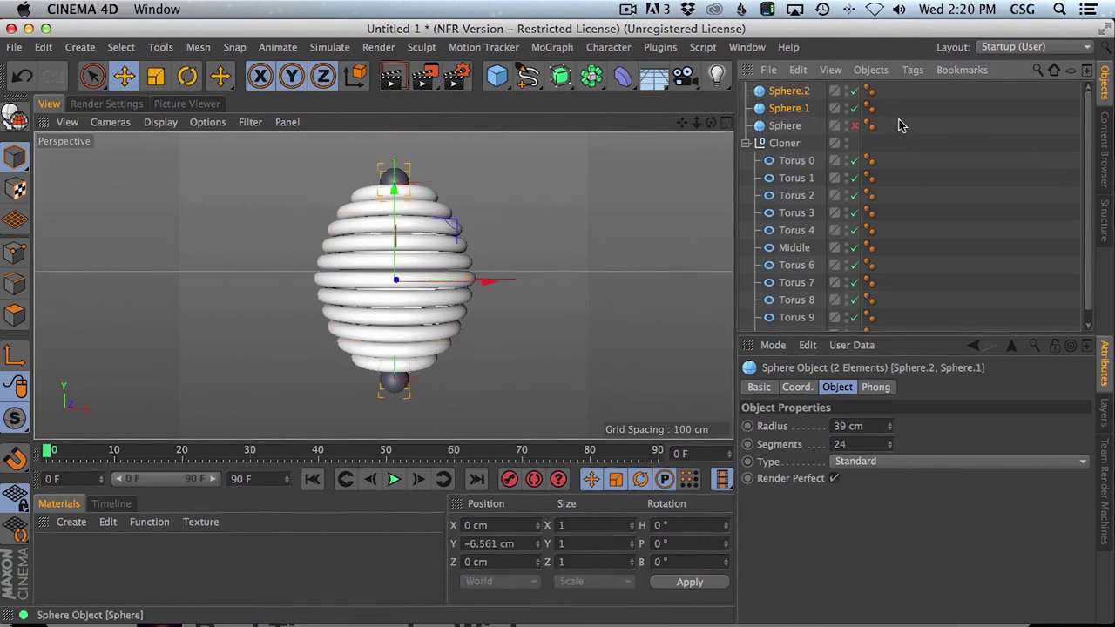
{"action": "left_click", "coordinate": [900, 122]}
{"action": "left_click", "coordinate": [784, 158]}
{"action": "left_click", "coordinate": [789, 109]}
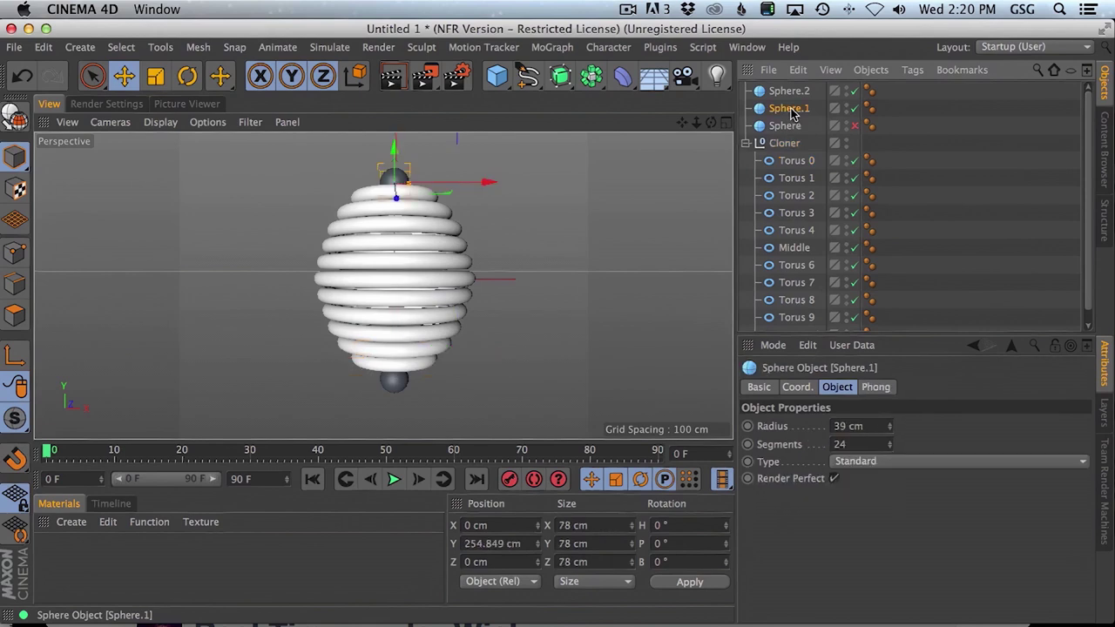
{"action": "left_click", "coordinate": [791, 160]}
{"action": "left_click_drag", "start_coordinate": [788, 92], "coordinate": [798, 148]}
{"action": "left_click", "coordinate": [789, 92]}
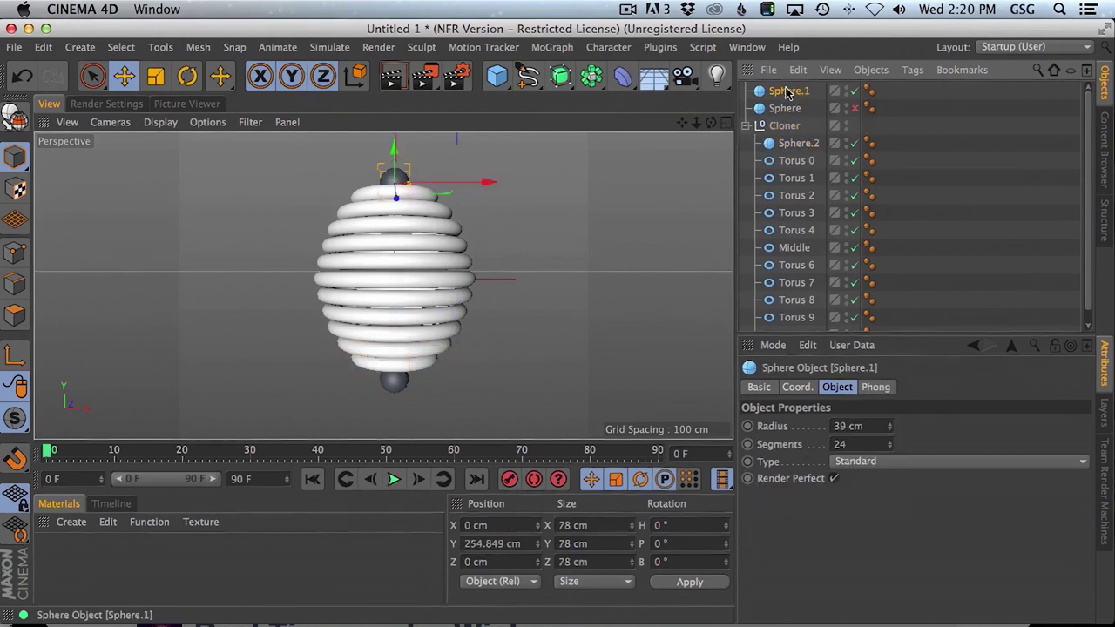
{"action": "left_click_drag", "start_coordinate": [787, 90], "coordinate": [811, 329]}
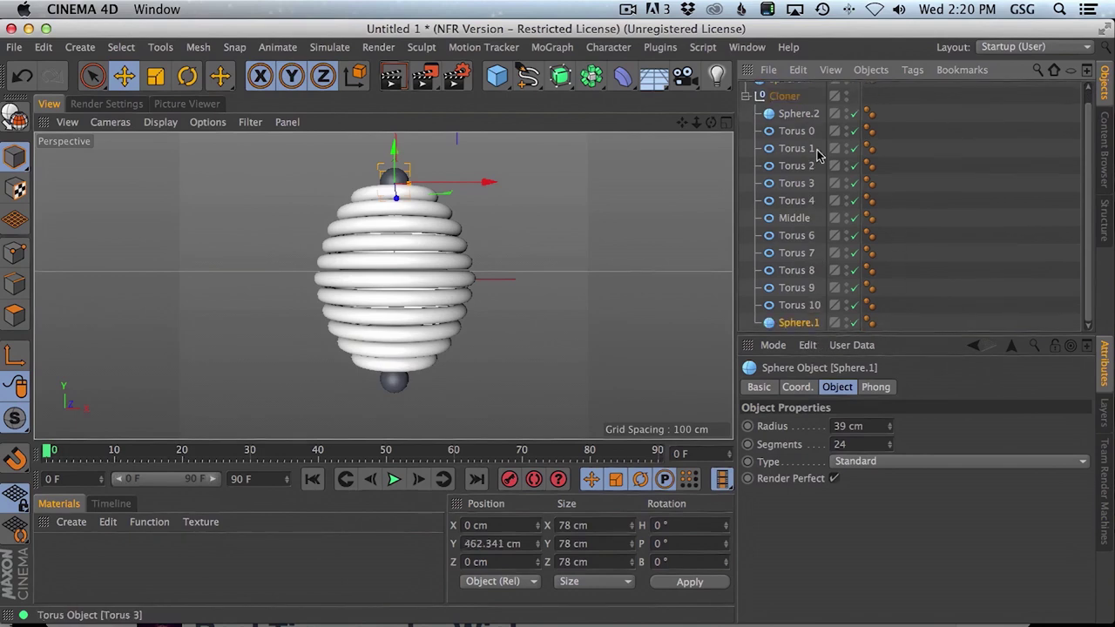
Add a new MoGraph Cloner object for the rings and their two end spheres
{"action": "left_click", "coordinate": [788, 114]}
{"action": "left_click", "coordinate": [801, 324], "text": "shift"}
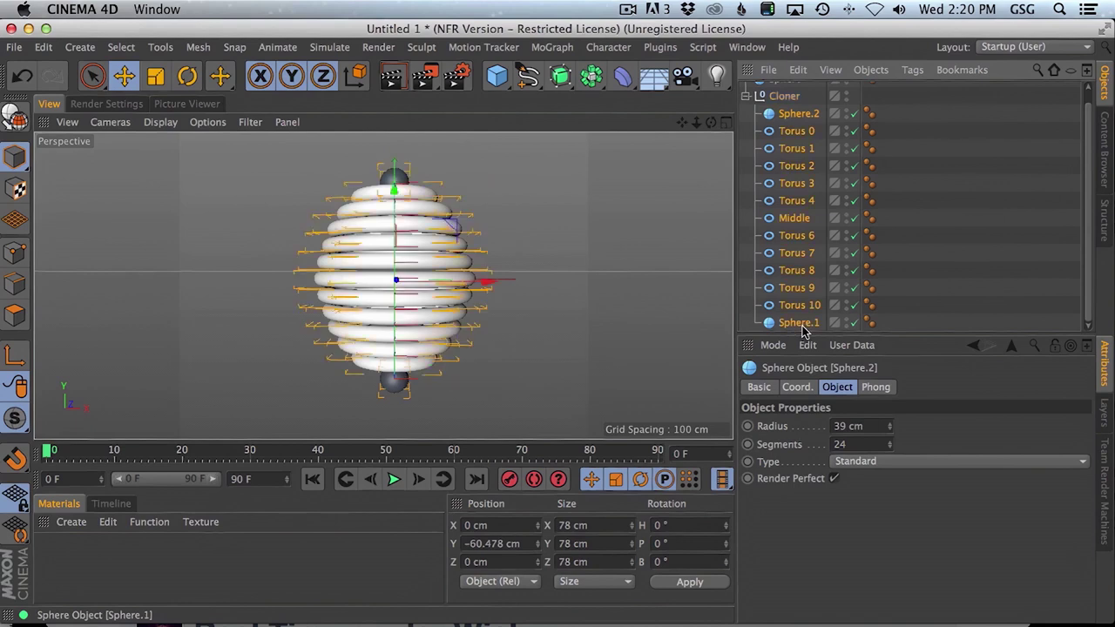
{"action": "left_click", "coordinate": [557, 52]}
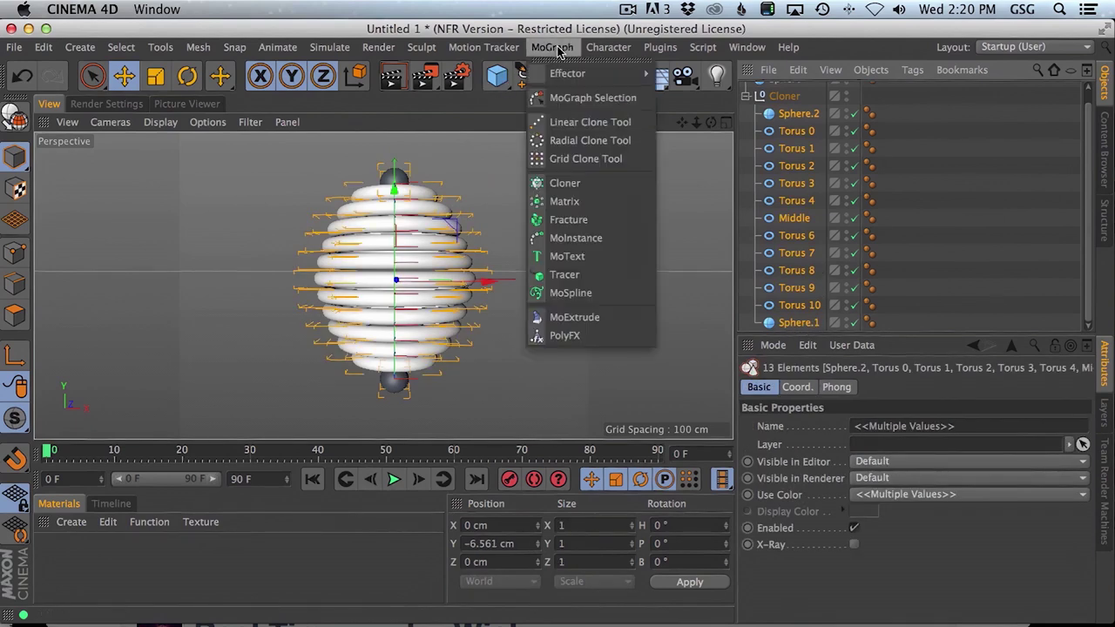
{"action": "left_click", "coordinate": [598, 192]}
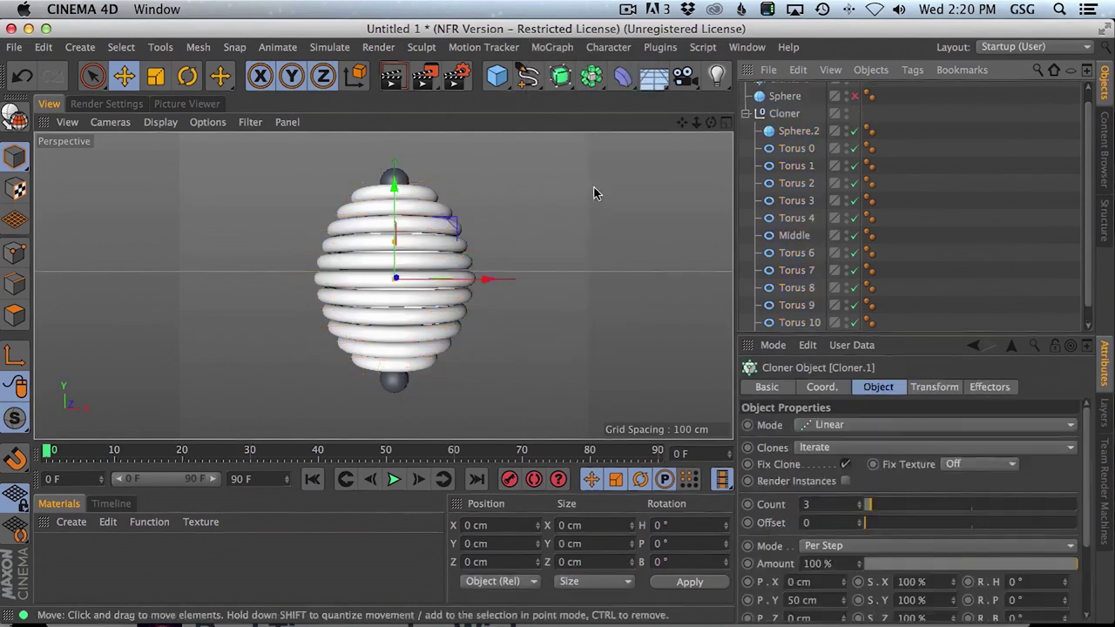
Make all objects from Sphere.2 through Sphere.1, including every ring, children of the new Cloner
{"action": "left_click", "coordinate": [787, 129]}
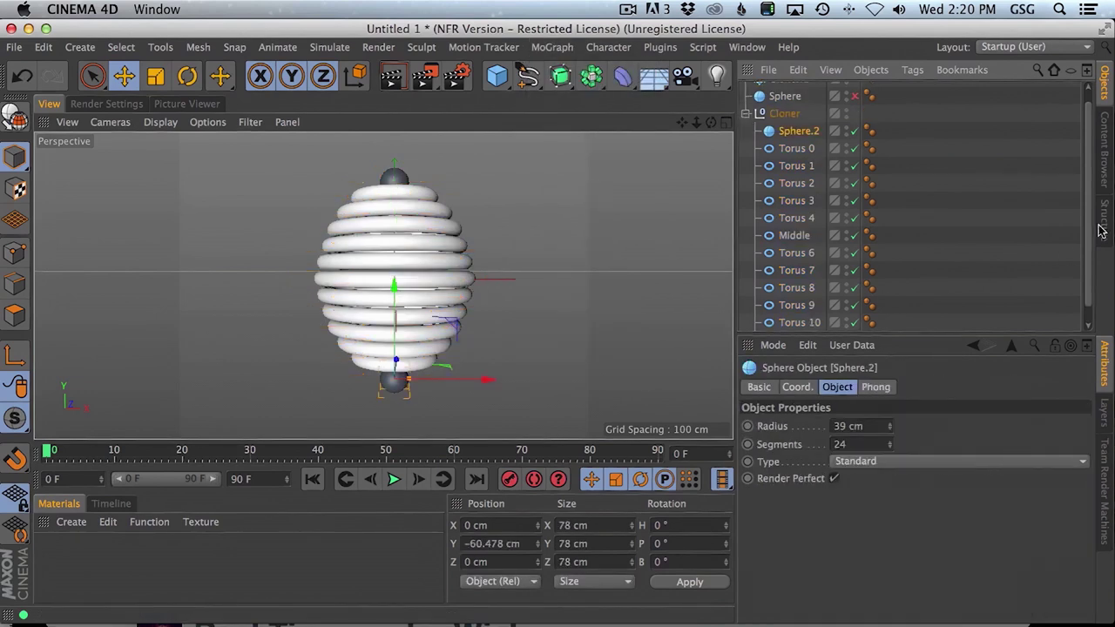
{"action": "scroll", "coordinate": [1086, 235], "scroll_direction": "down", "scroll_amount": 1}
{"action": "left_click", "coordinate": [797, 322], "text": "shift"}
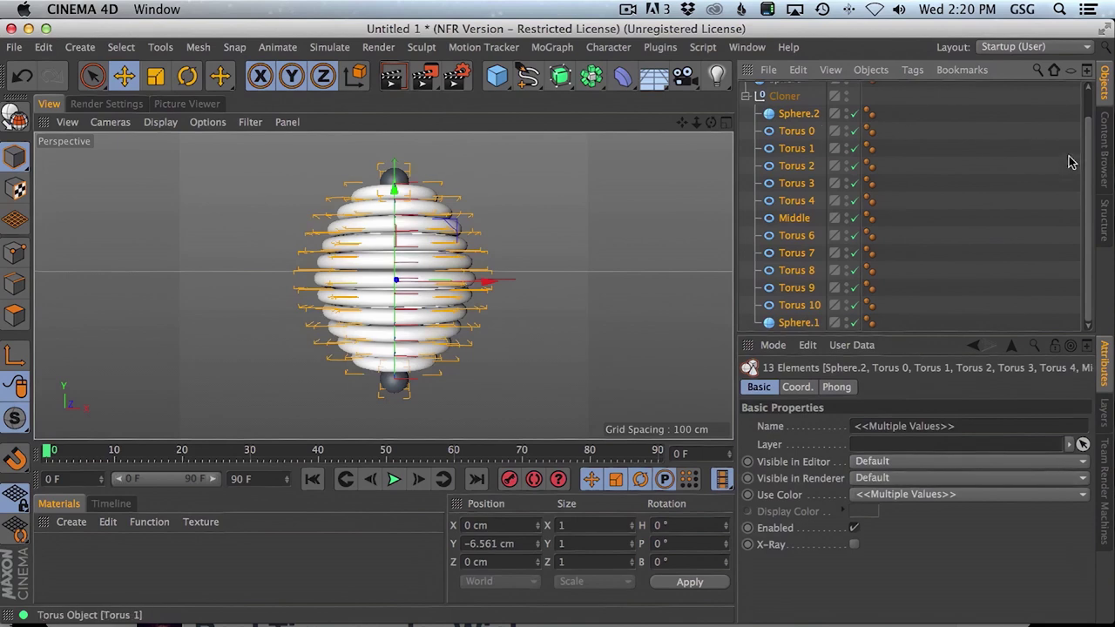
{"action": "scroll", "coordinate": [1088, 106], "scroll_direction": "up", "scroll_amount": 2}
{"action": "left_click_drag", "start_coordinate": [796, 144], "coordinate": [789, 91]}
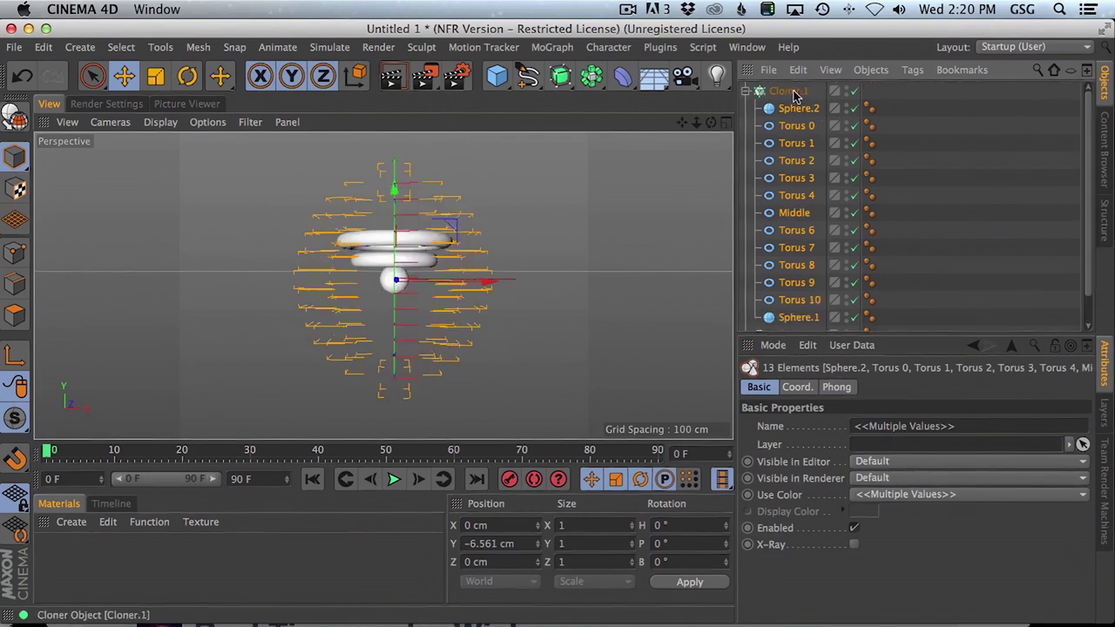
Set the clone count of Cloner.1 to 13
{"action": "left_click", "coordinate": [793, 92]}
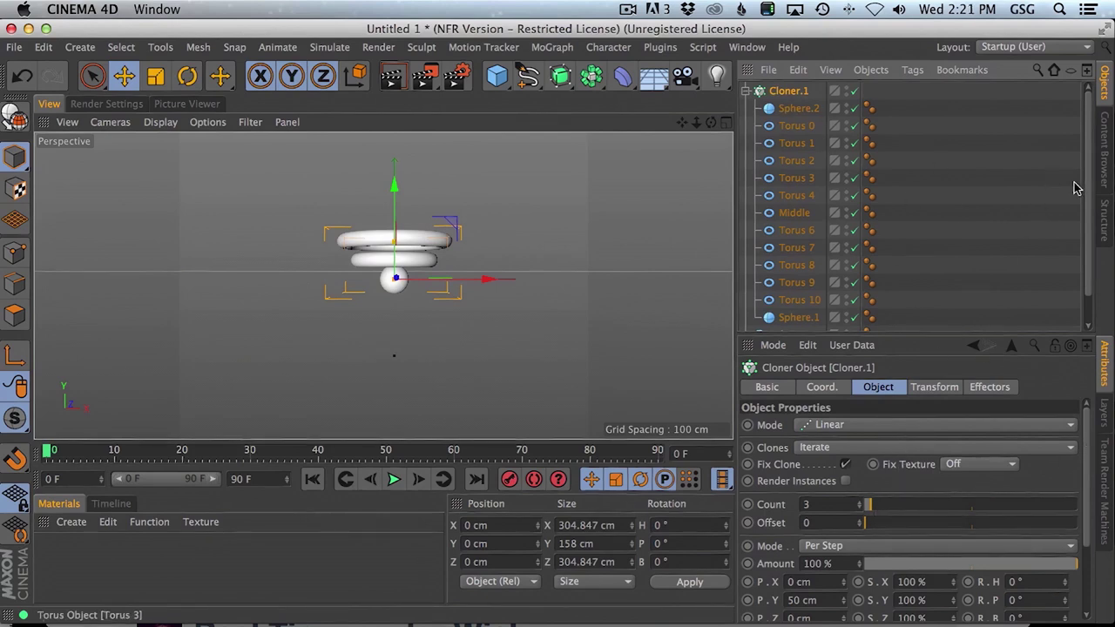
{"action": "scroll", "coordinate": [1084, 204], "scroll_direction": "down", "scroll_amount": 1}
{"action": "scroll", "coordinate": [1084, 204], "scroll_direction": "up", "scroll_amount": 1}
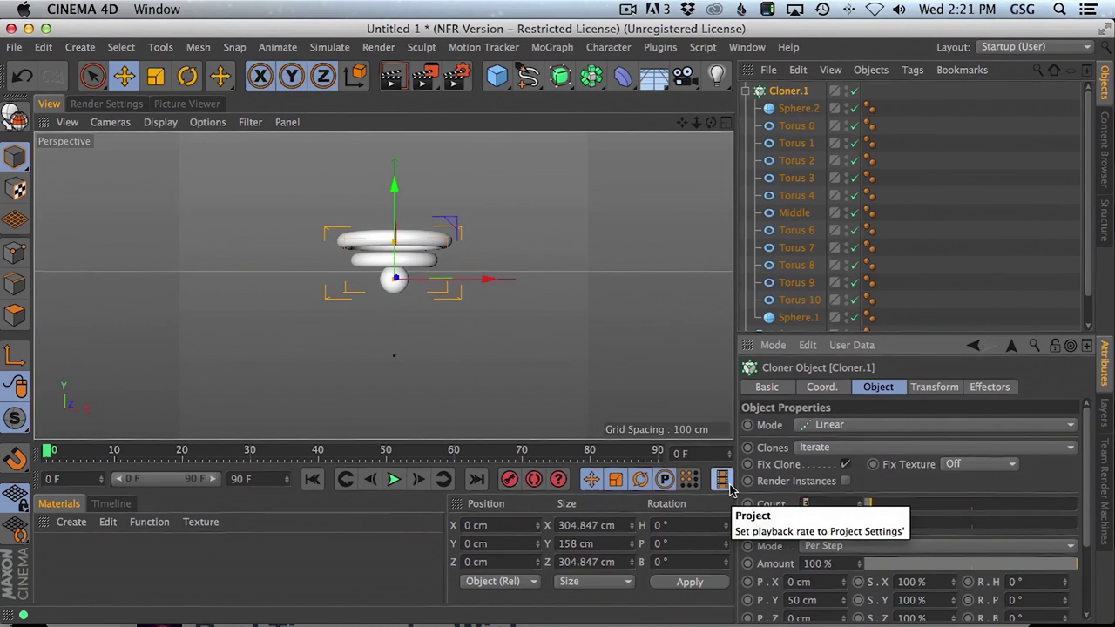
{"action": "type", "text": "13"}
{"action": "key", "text": "Return"}
Reduce the Y position offset per step to 36 cm so the rings stack tightly, and collapse the Cloner's hierarchy
{"action": "mouse_move", "coordinate": [438, 229]}
{"action": "middle_mouse_down", "text": "alt"}
{"action": "mouse_move", "coordinate": [406, 329]}
{"action": "mouse_move", "coordinate": [417, 355]}
{"action": "middle_mouse_up", "text": "alt"}
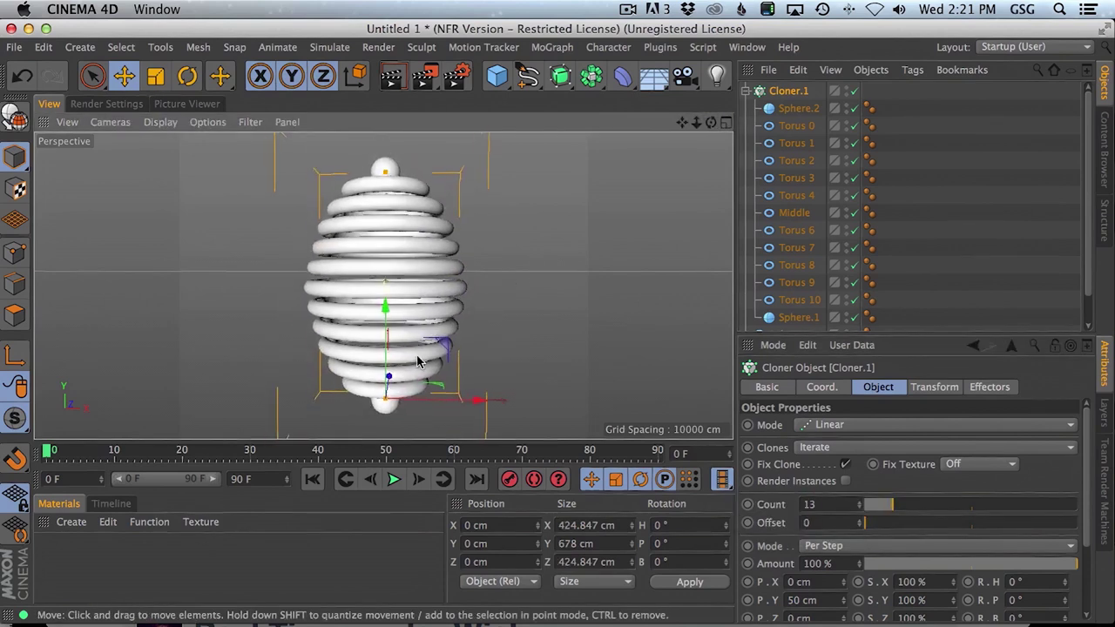
{"action": "mouse_move", "coordinate": [417, 357]}
{"action": "left_mouse_down", "text": "alt"}
{"action": "mouse_move", "coordinate": [391, 333]}
{"action": "mouse_move", "coordinate": [397, 341]}
{"action": "left_mouse_up", "text": "alt"}
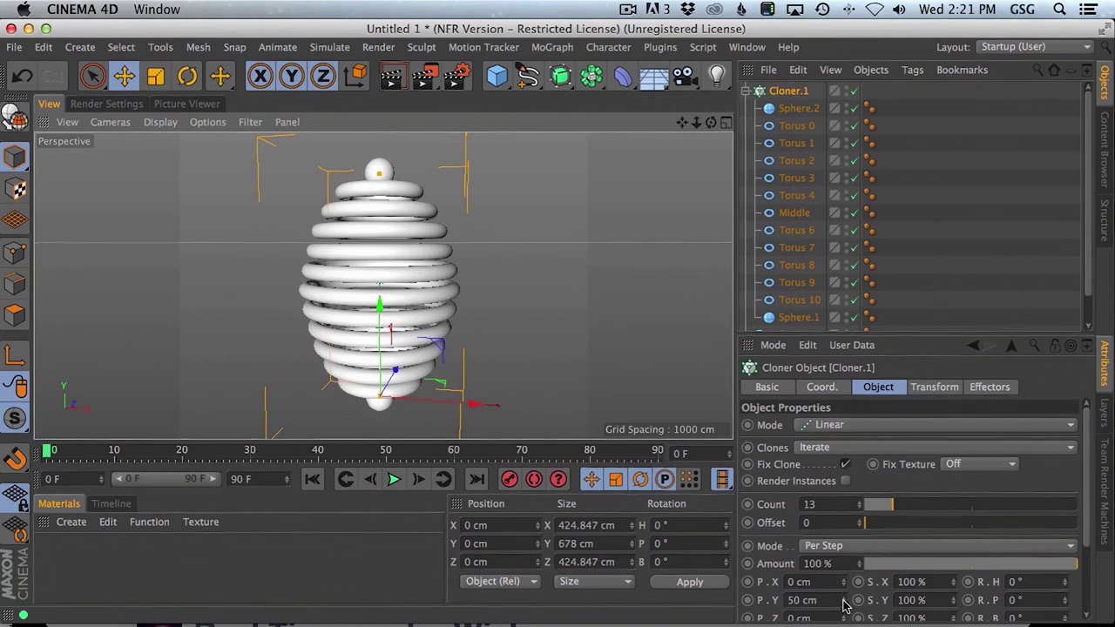
{"action": "left_click_drag", "start_coordinate": [843, 605], "coordinate": [841, 609]}
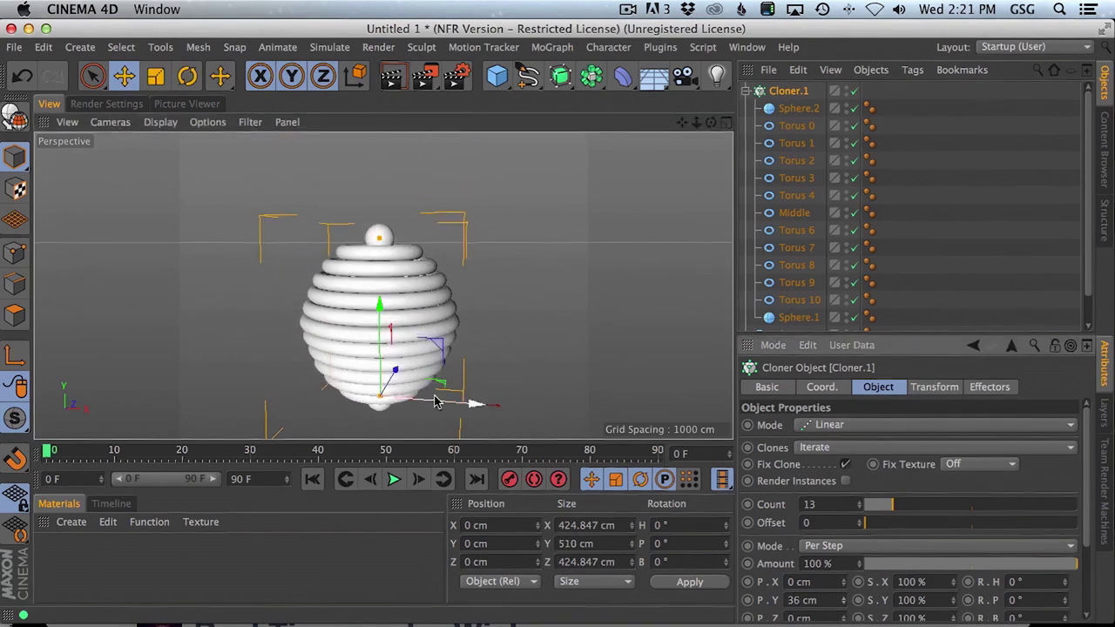
{"action": "left_click_drag", "start_coordinate": [384, 287], "coordinate": [634, 256], "text": "alt"}
{"action": "left_click", "coordinate": [745, 91]}
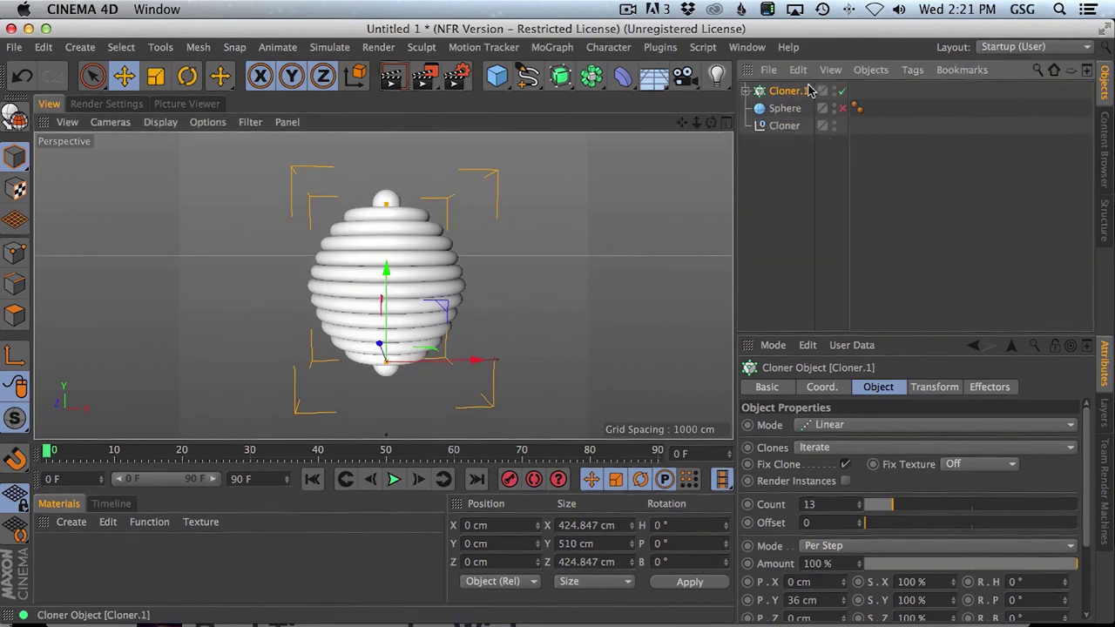
Switch to Safari, play the Vimeo reel briefly to examine the tubes up close, and return to Cinema 4D
{"action": "key", "text": "super+Tab"}
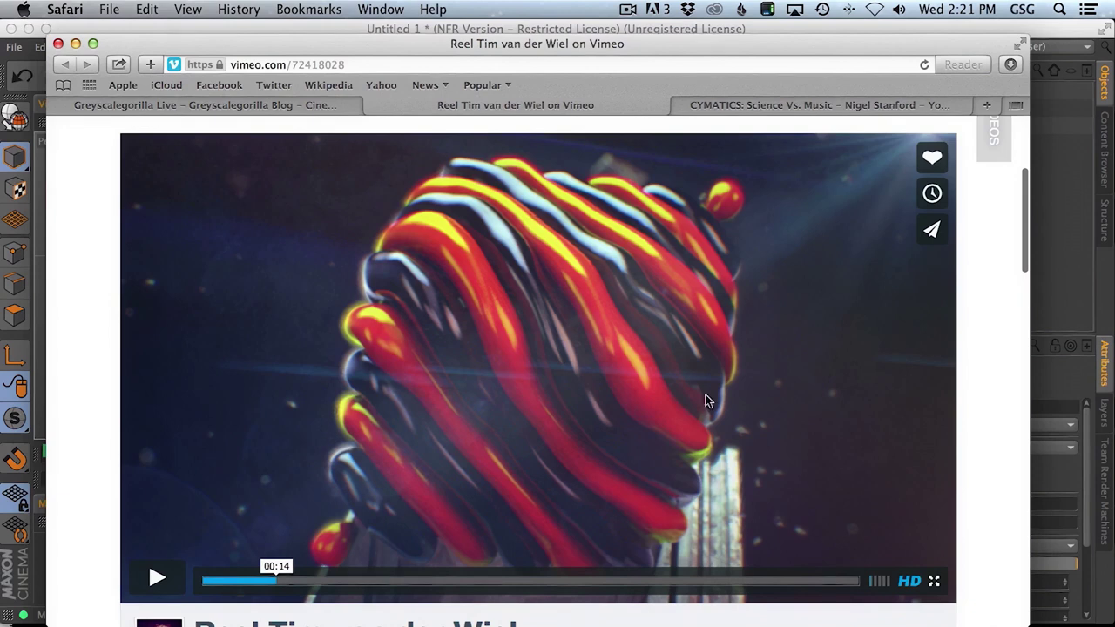
{"action": "key", "text": "super+Tab"}
{"action": "key", "text": "super+Tab"}
{"action": "key", "text": "super+Tab"}
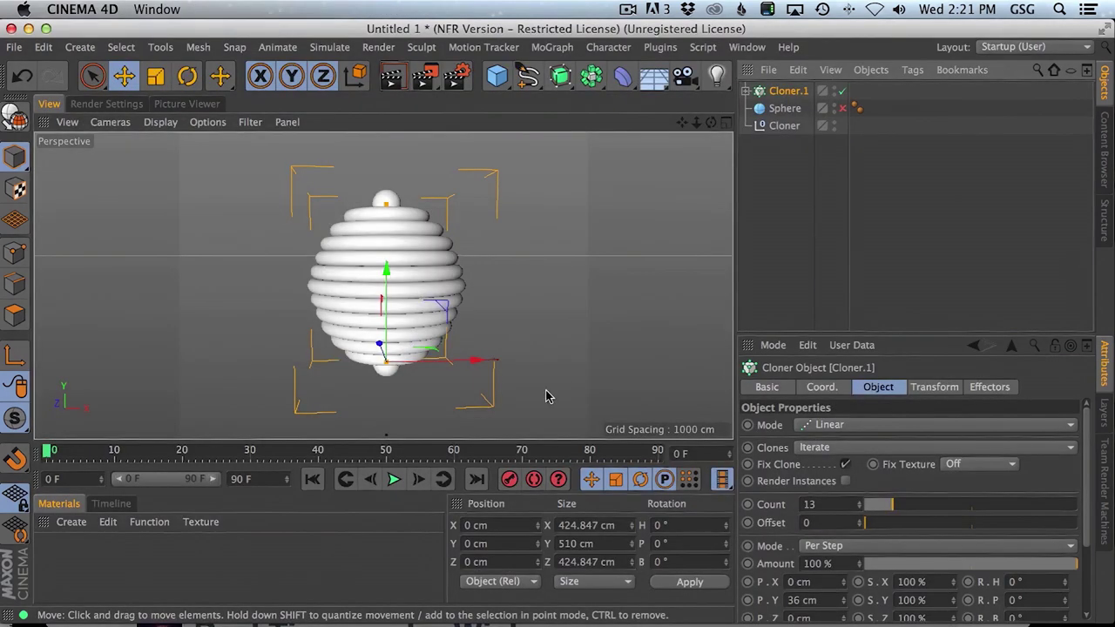
{"action": "key", "text": "super+Tab"}
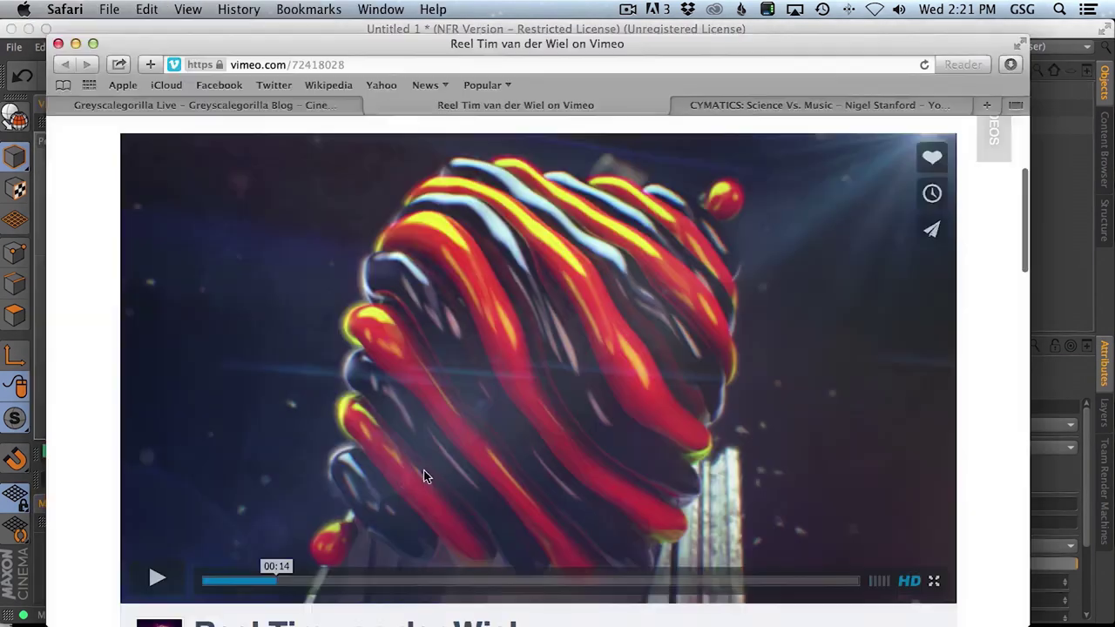
{"action": "left_click", "coordinate": [163, 574]}
{"action": "left_click", "coordinate": [168, 576]}
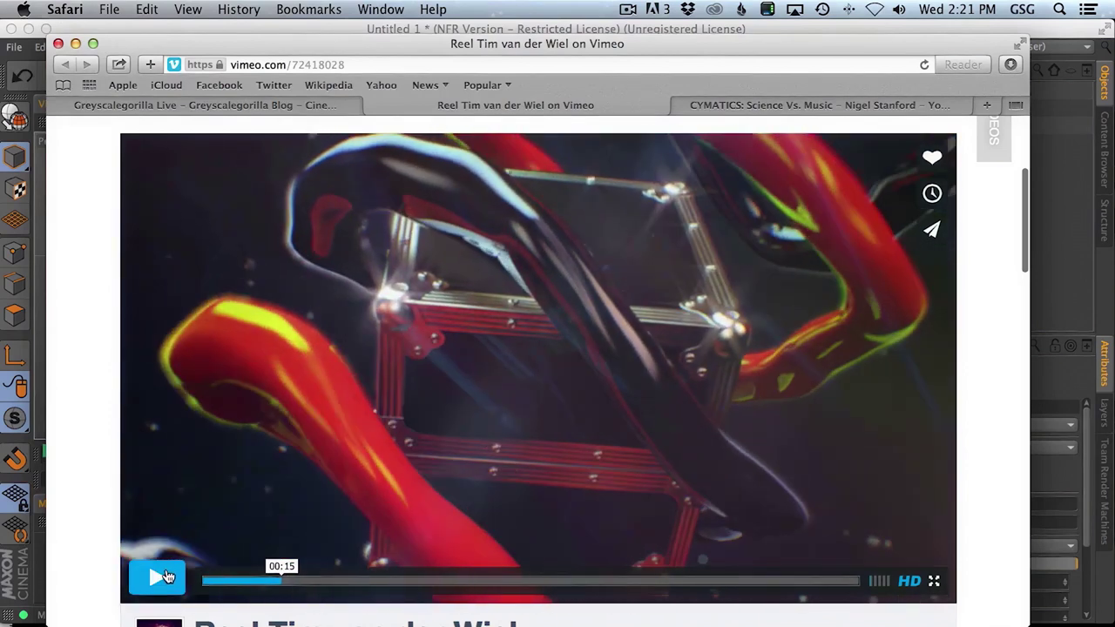
{"action": "key", "text": "super+Tab"}
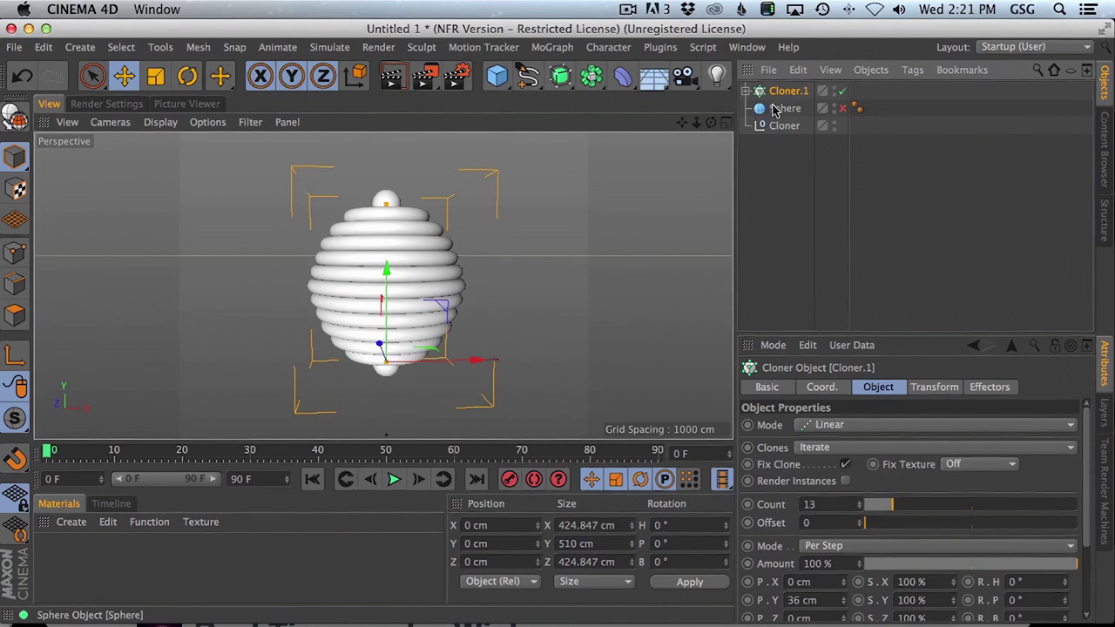
Expand Cloner.1, select Torus 0 through Torus 10, and add a Displacer deformer
{"action": "left_click", "coordinate": [745, 91]}
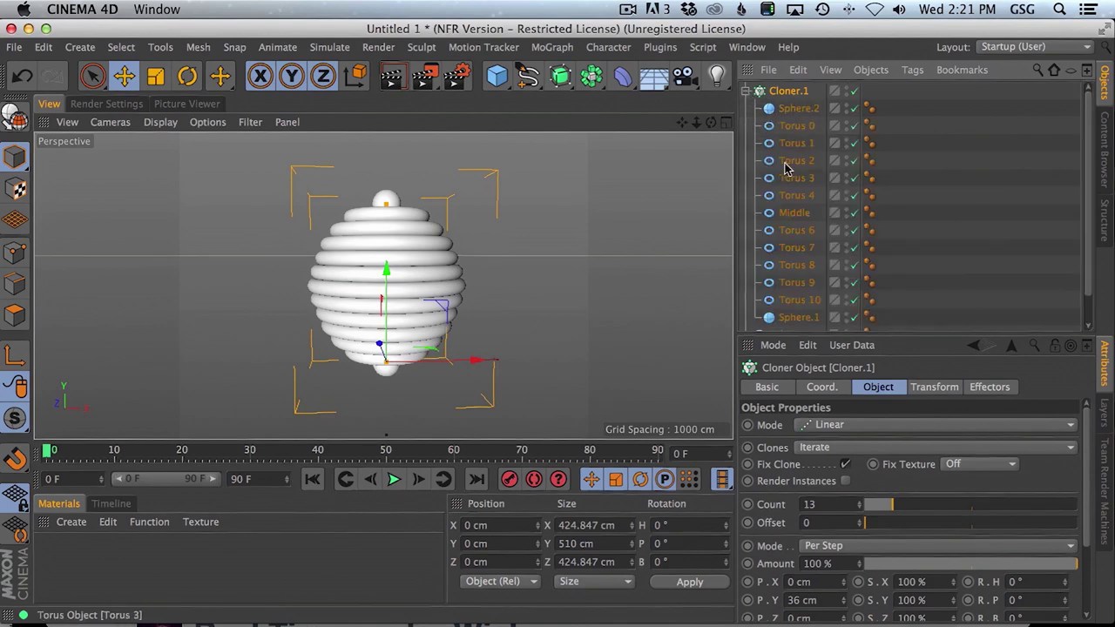
{"action": "left_click", "coordinate": [800, 110]}
{"action": "left_click", "coordinate": [811, 127]}
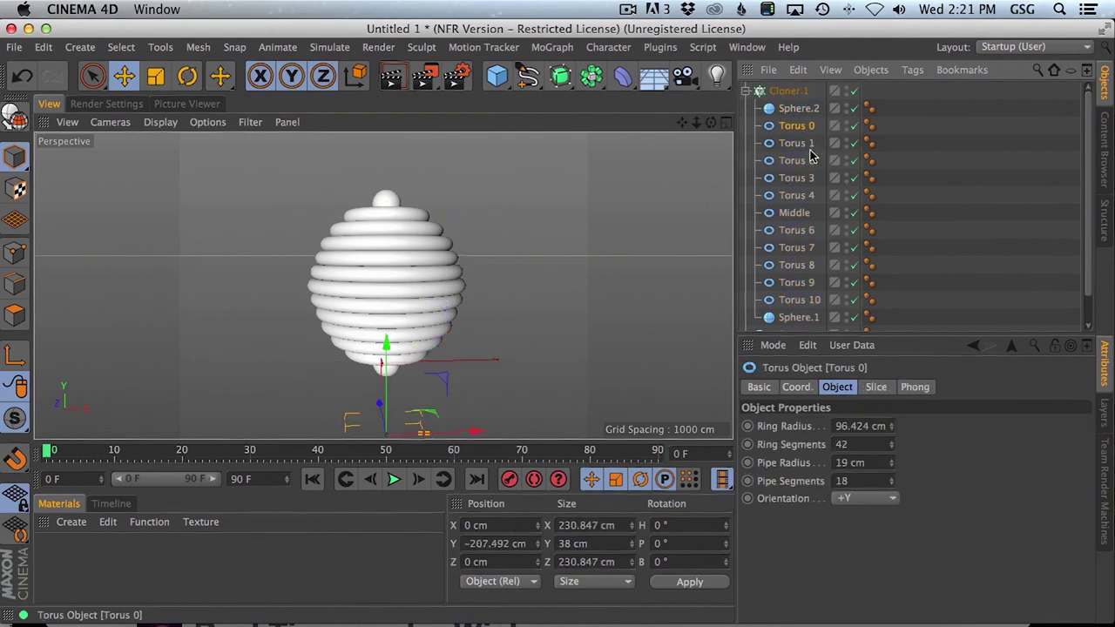
{"action": "scroll", "coordinate": [1087, 252], "scroll_direction": "down", "scroll_amount": 1}
{"action": "left_click", "coordinate": [812, 271], "text": "shift"}
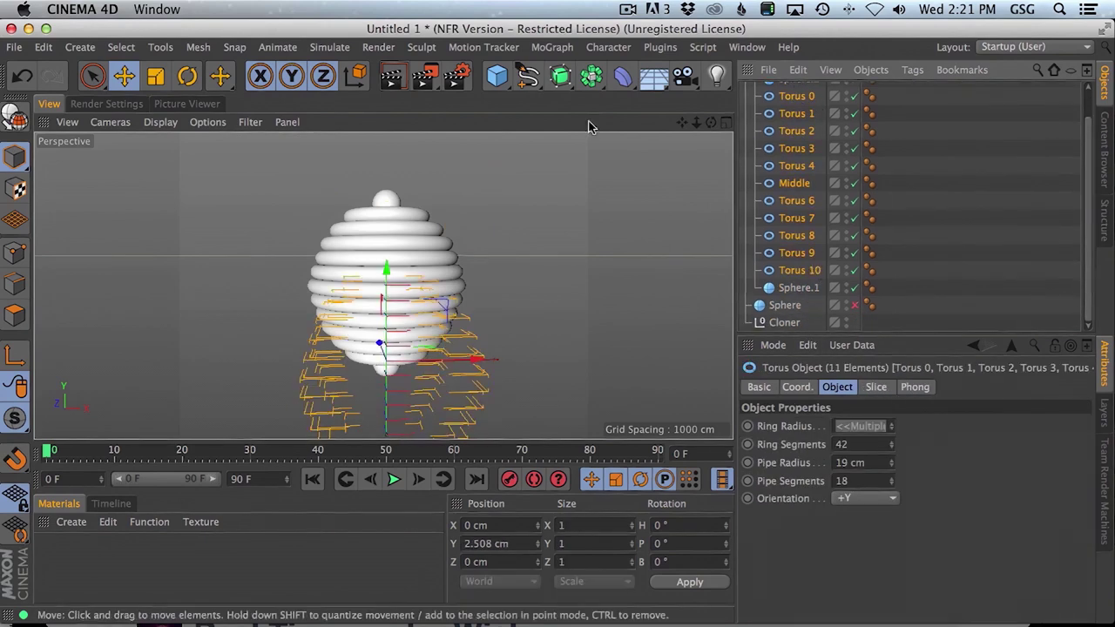
{"action": "left_click", "coordinate": [622, 76]}
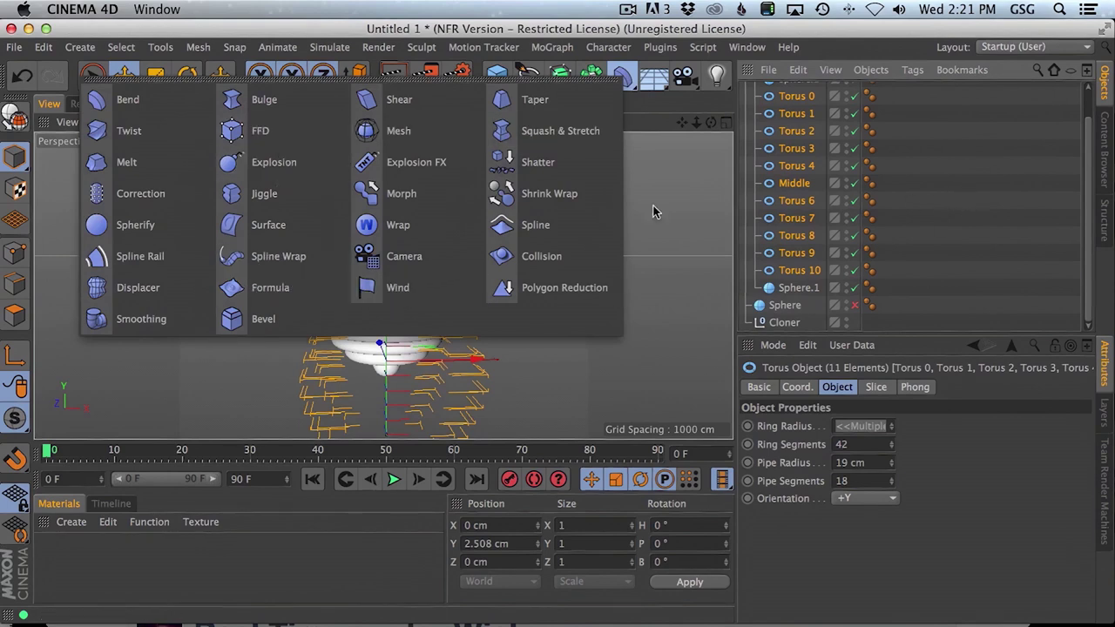
{"action": "left_click", "coordinate": [146, 289]}
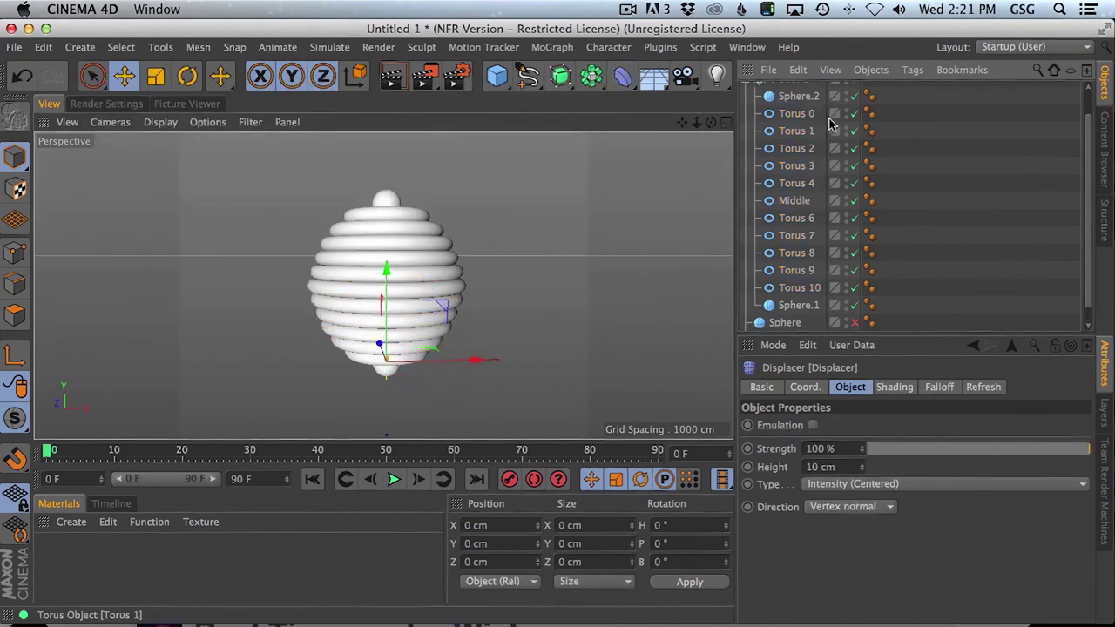
Place the Displacer as the first child of Cloner.1 and raise its height to 94 cm
{"action": "scroll", "coordinate": [830, 124], "scroll_direction": "up", "scroll_amount": 2}
{"action": "left_click_drag", "start_coordinate": [795, 92], "coordinate": [802, 115]}
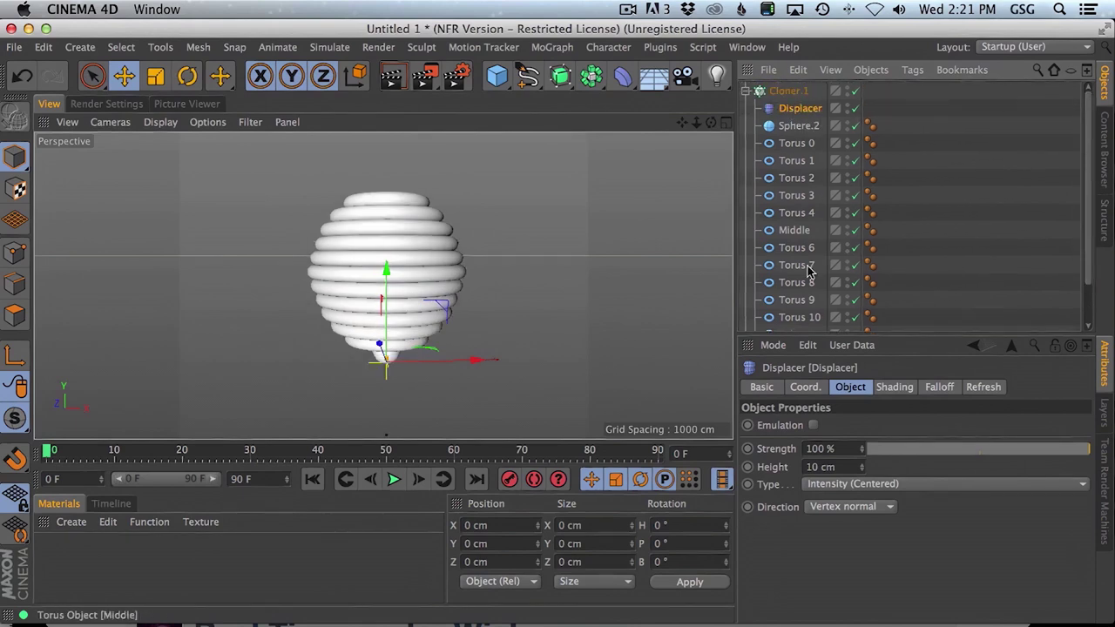
{"action": "left_click_drag", "start_coordinate": [861, 467], "coordinate": [898, 399]}
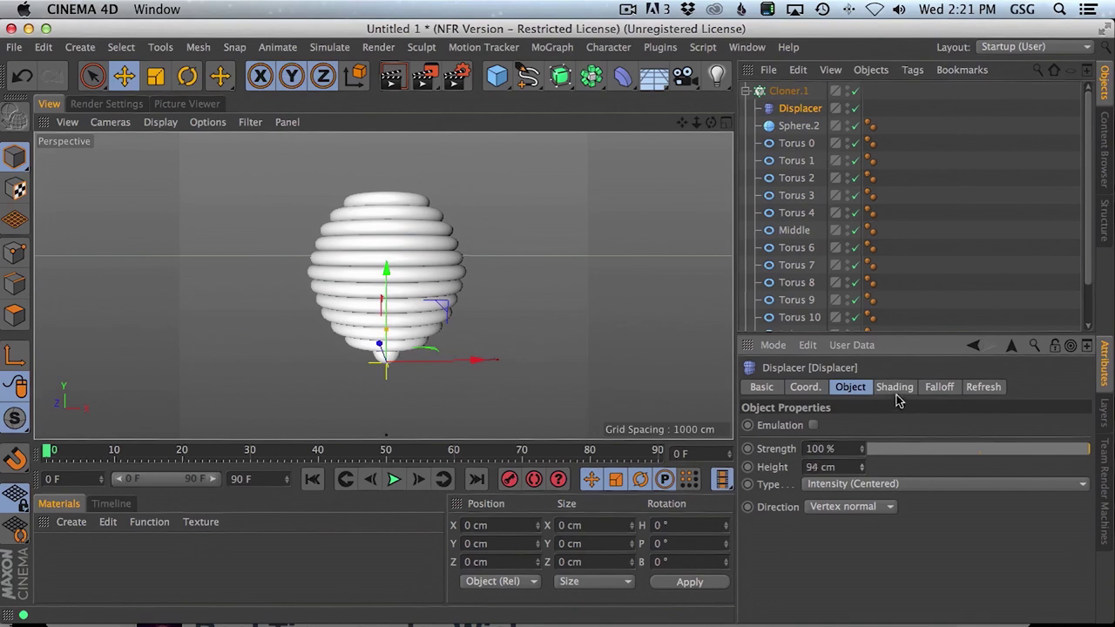
Load a Noise shader as the Displacer's custom shader
{"action": "left_click", "coordinate": [893, 388]}
{"action": "left_click", "coordinate": [804, 442]}
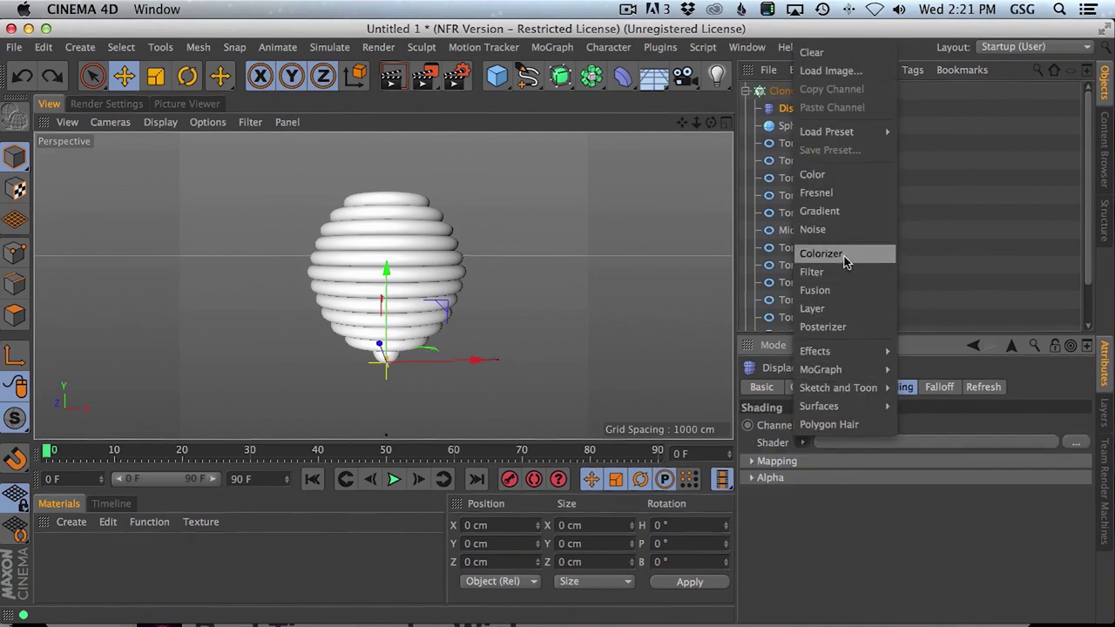
{"action": "left_click", "coordinate": [832, 229]}
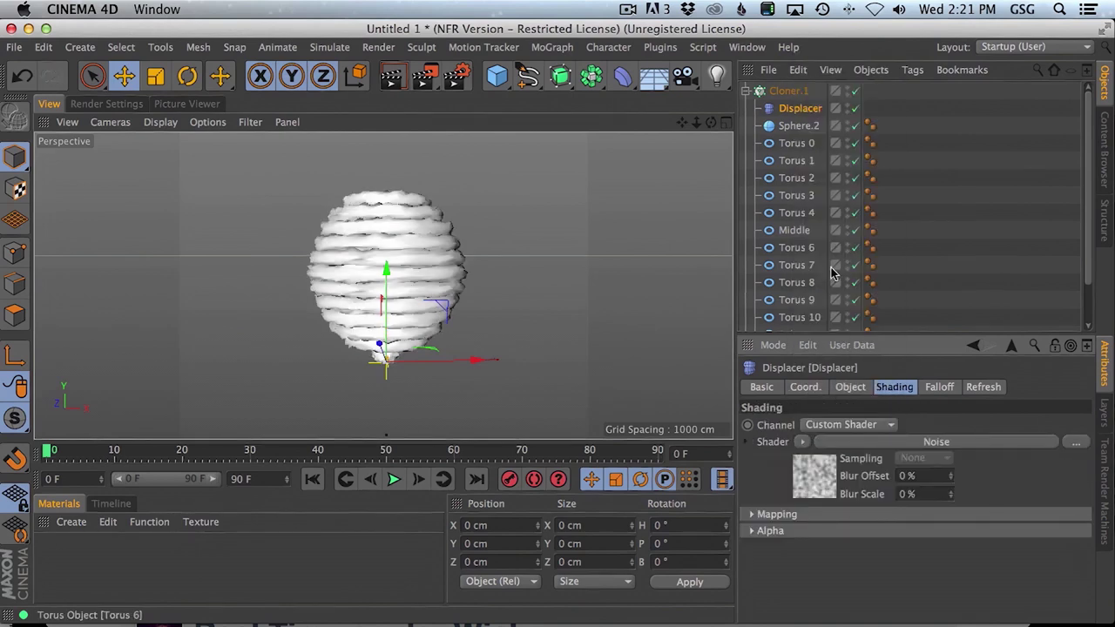
Set the Noise shader's global scale to 2000%
{"action": "left_click", "coordinate": [875, 442]}
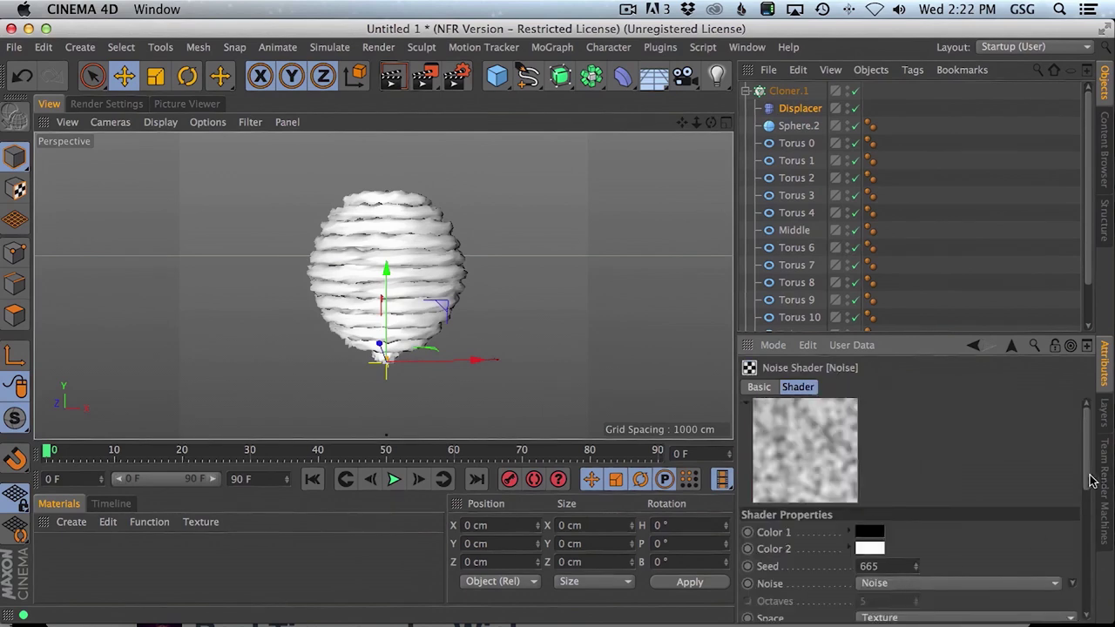
{"action": "left_click_drag", "start_coordinate": [1088, 477], "coordinate": [1086, 559]}
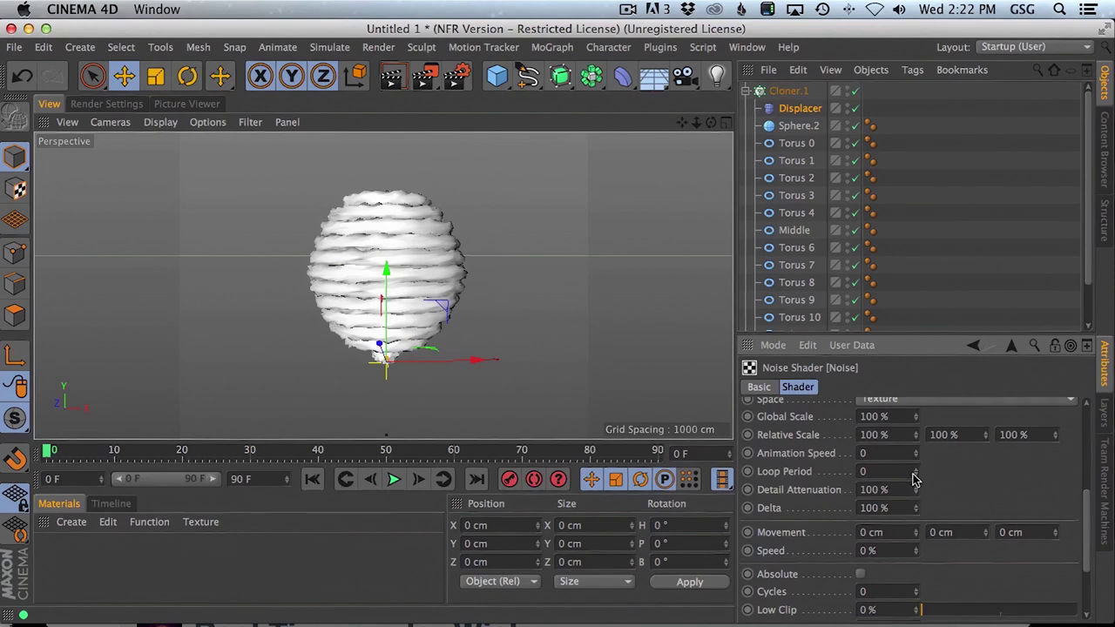
{"action": "double_click", "coordinate": [902, 419]}
{"action": "type", "text": "2000"}
{"action": "key", "text": "Return"}
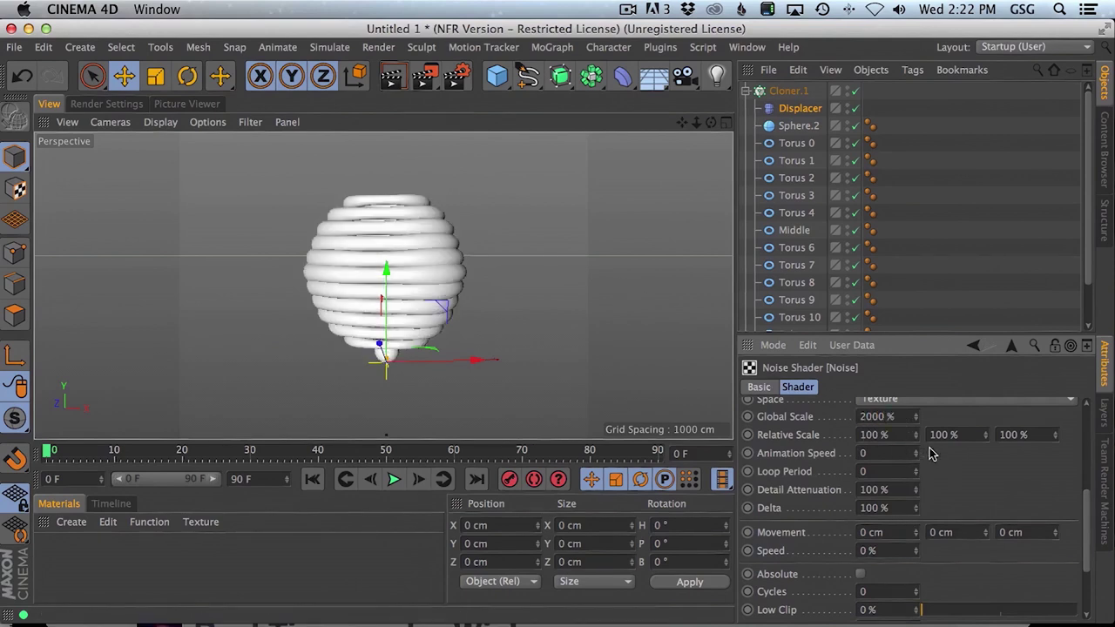
{"action": "left_click_drag", "start_coordinate": [1087, 489], "coordinate": [1078, 378]}
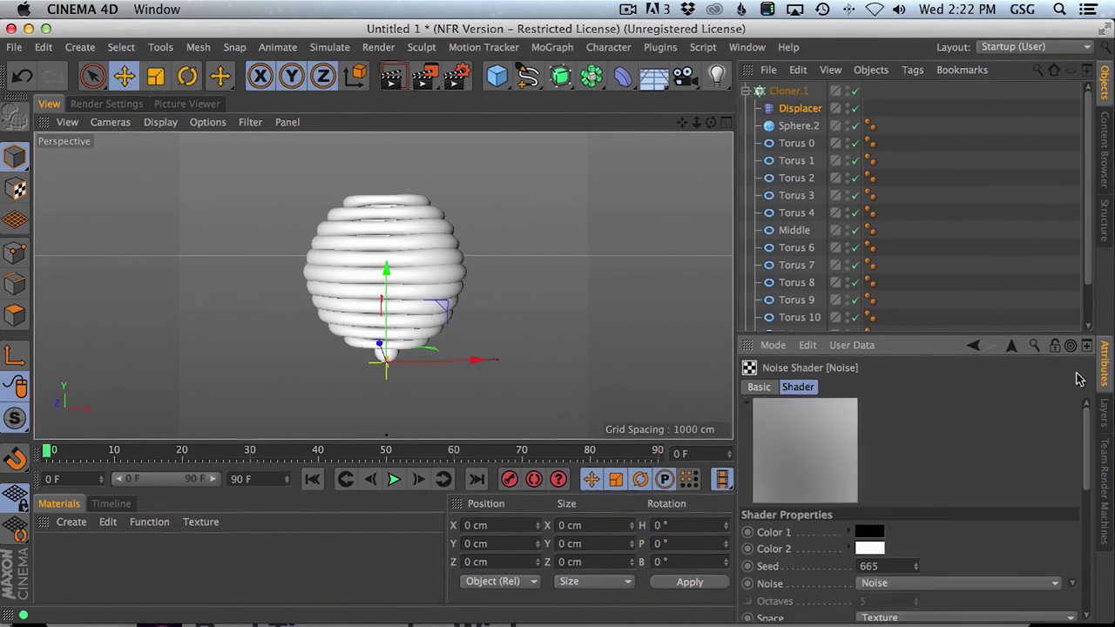
Reduce the Displacer's height to 16 cm
{"action": "left_click", "coordinate": [798, 108]}
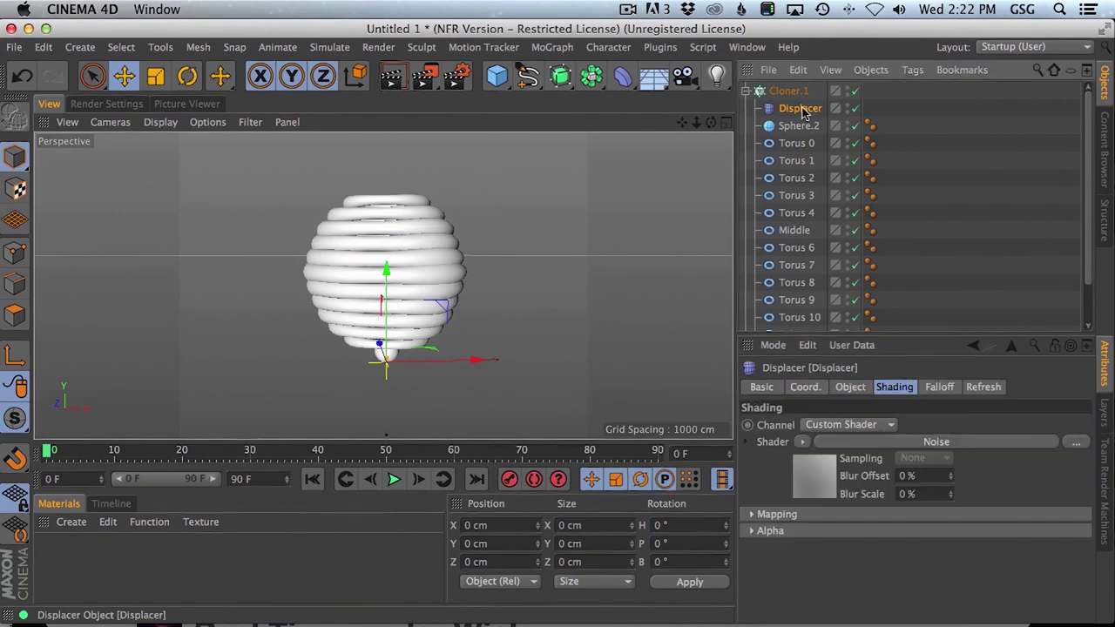
{"action": "left_click", "coordinate": [850, 387]}
{"action": "mouse_move", "coordinate": [863, 470]}
{"action": "left_mouse_down"}
{"action": "mouse_move", "coordinate": [868, 442]}
{"action": "mouse_move", "coordinate": [867, 503]}
{"action": "mouse_move", "coordinate": [866, 448]}
{"action": "mouse_move", "coordinate": [867, 466]}
{"action": "left_mouse_up"}
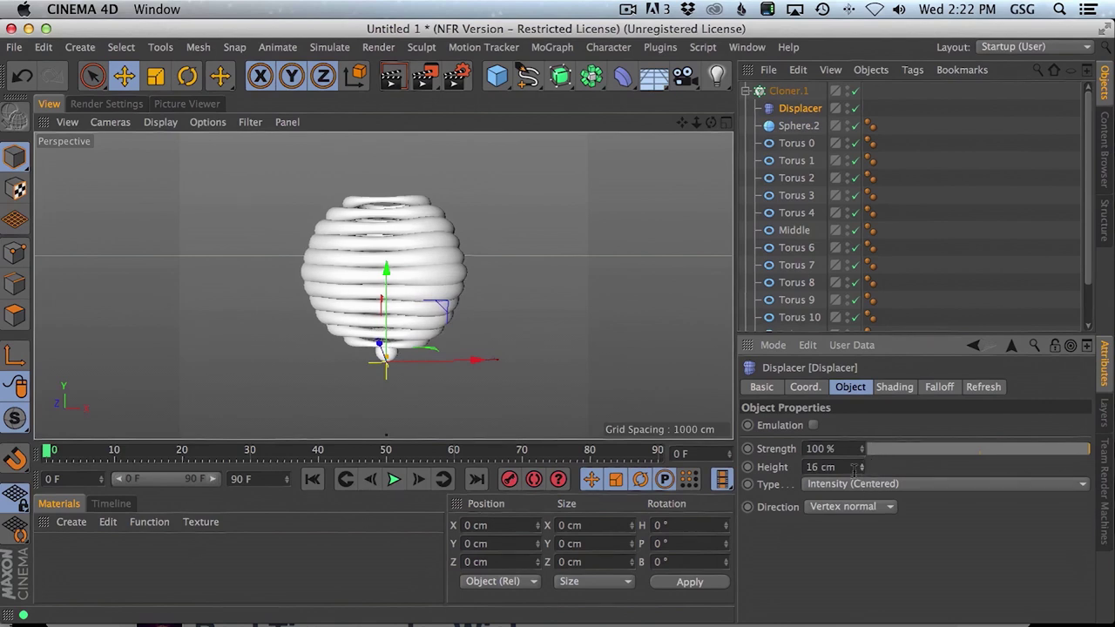
Reopen the Displacer's Noise shader and set its global scale to 1000%
{"action": "left_click", "coordinate": [904, 388]}
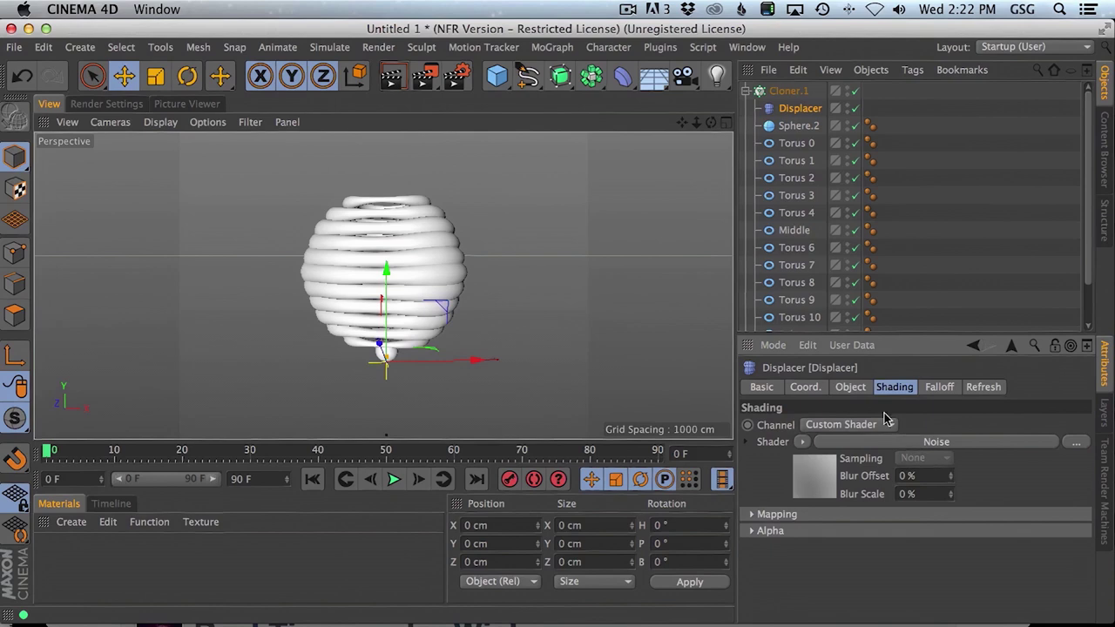
{"action": "left_click", "coordinate": [910, 441]}
{"action": "scroll", "coordinate": [1078, 474], "scroll_direction": "down", "scroll_amount": 5}
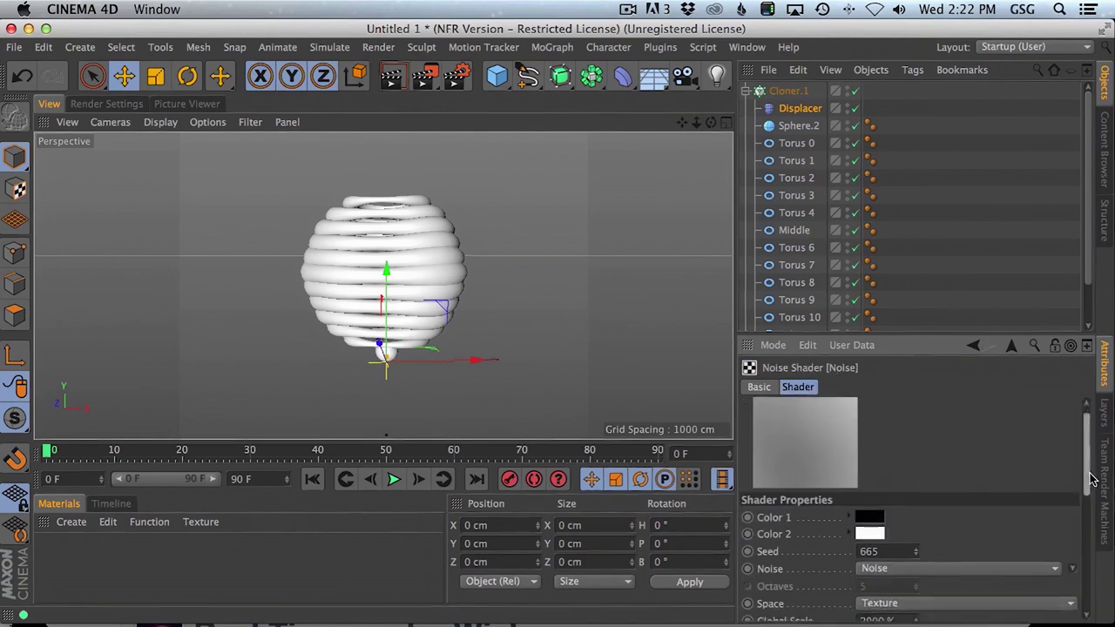
{"action": "double_click", "coordinate": [884, 493]}
{"action": "type", "text": "10"}
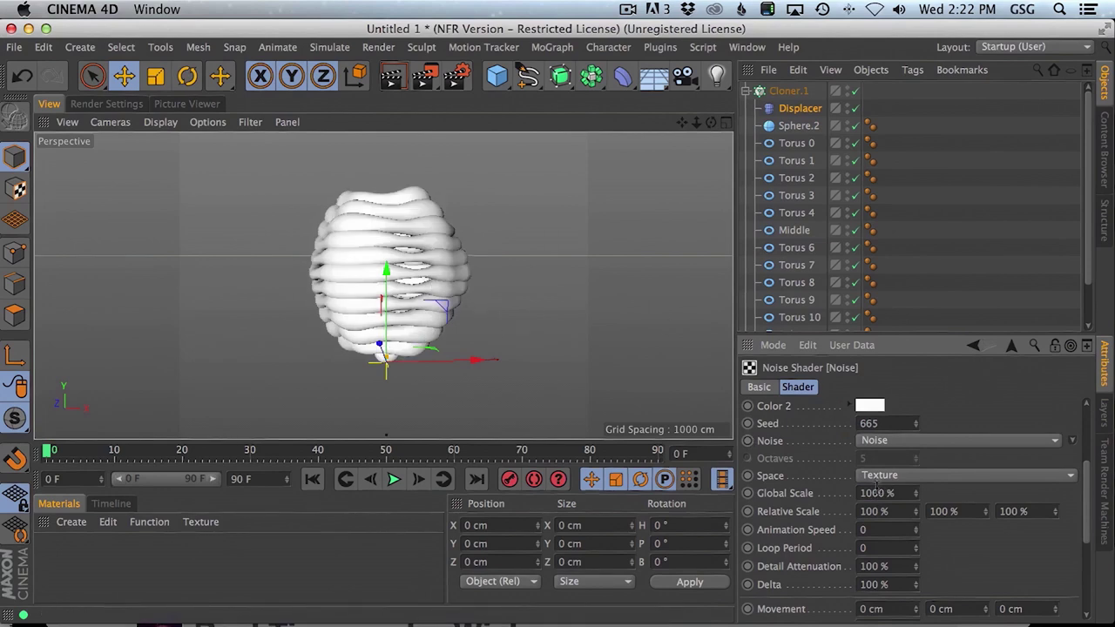
Set the noise's relative scale to 0% on X and Y, try 246% on Z, and set Z to 0% as well
{"action": "scroll", "coordinate": [1076, 485], "scroll_direction": "down", "scroll_amount": 4}
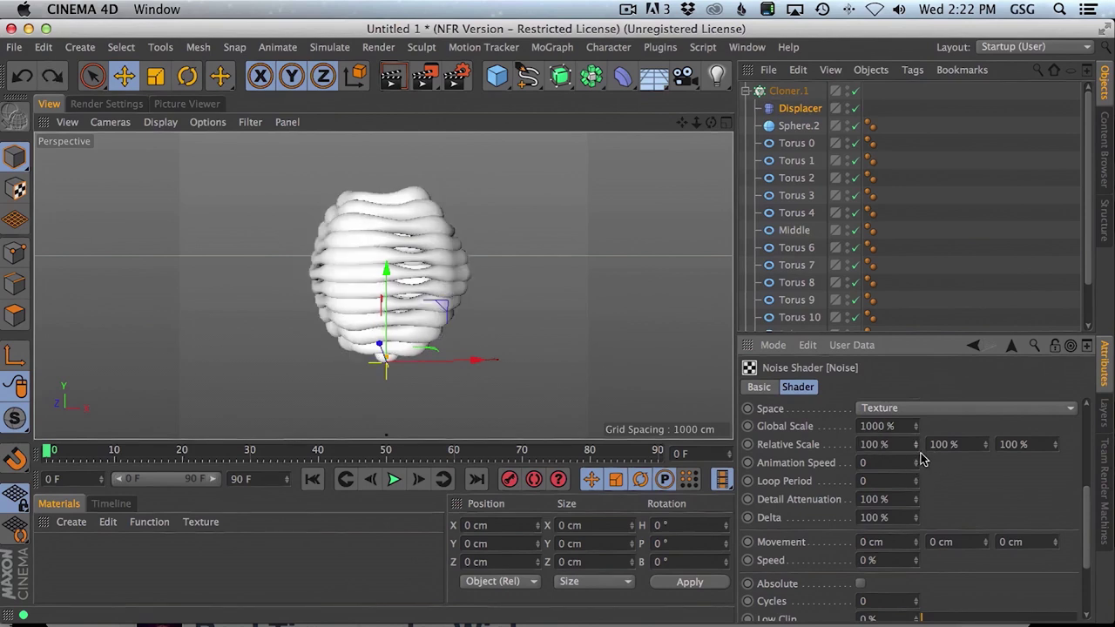
{"action": "type", "text": "0"}
{"action": "key", "text": "Return"}
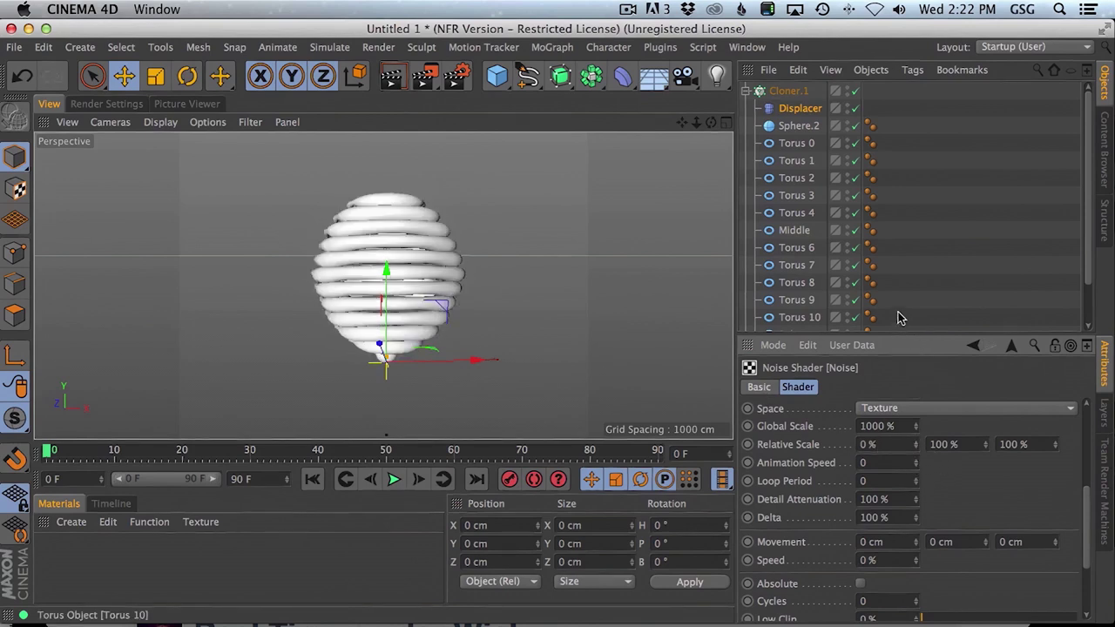
{"action": "left_click_drag", "start_coordinate": [374, 275], "coordinate": [865, 355], "text": "alt"}
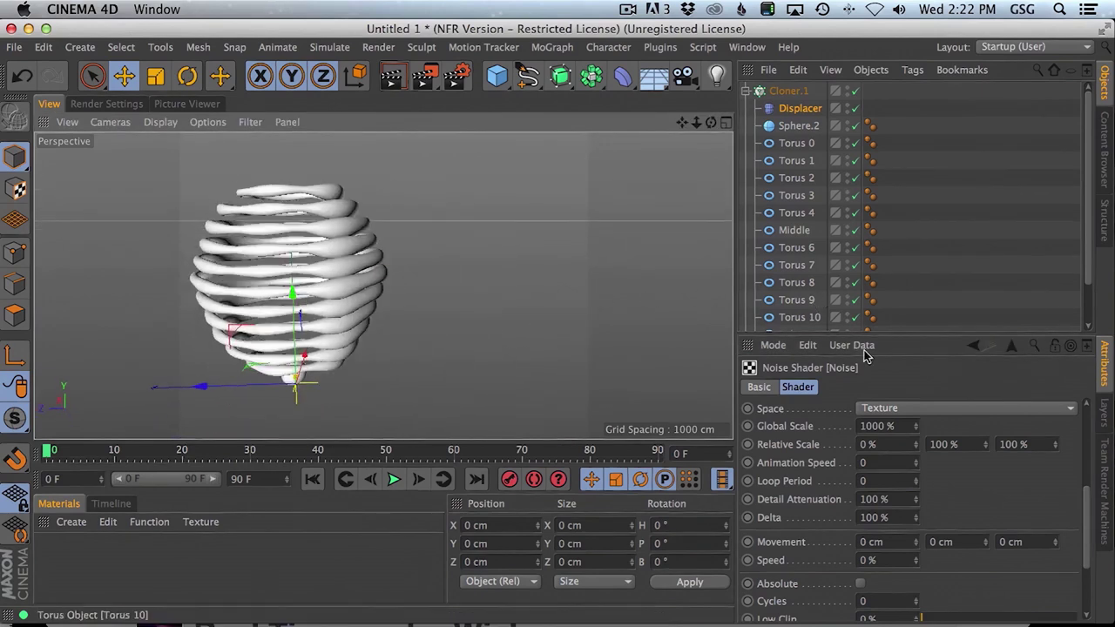
{"action": "double_click", "coordinate": [968, 444]}
{"action": "type", "text": "0"}
{"action": "key", "text": "Return"}
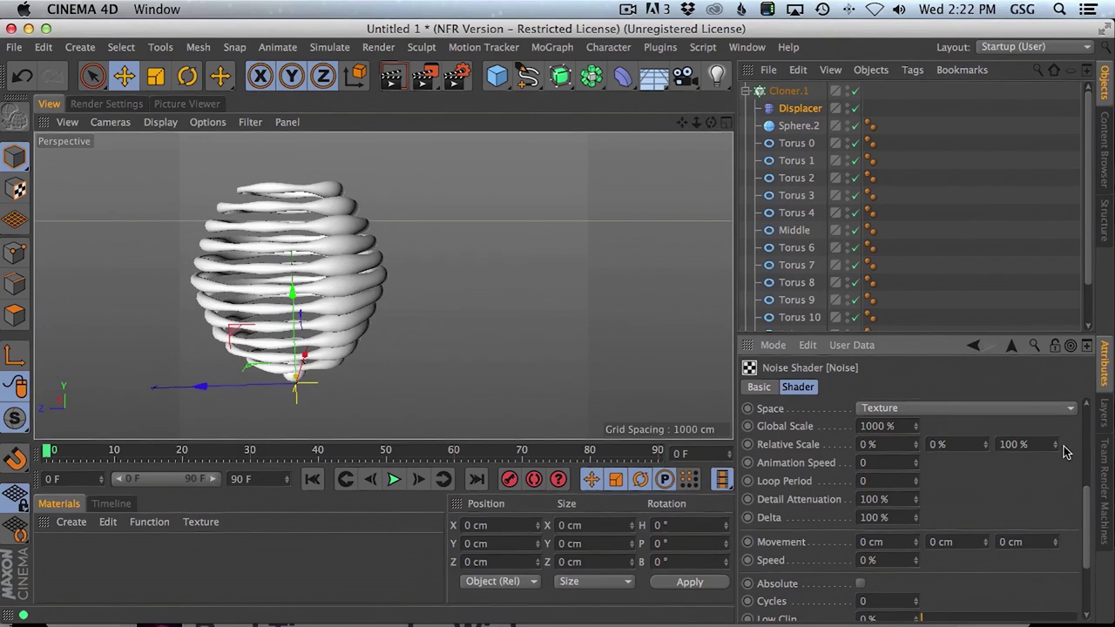
{"action": "key", "text": "super+z"}
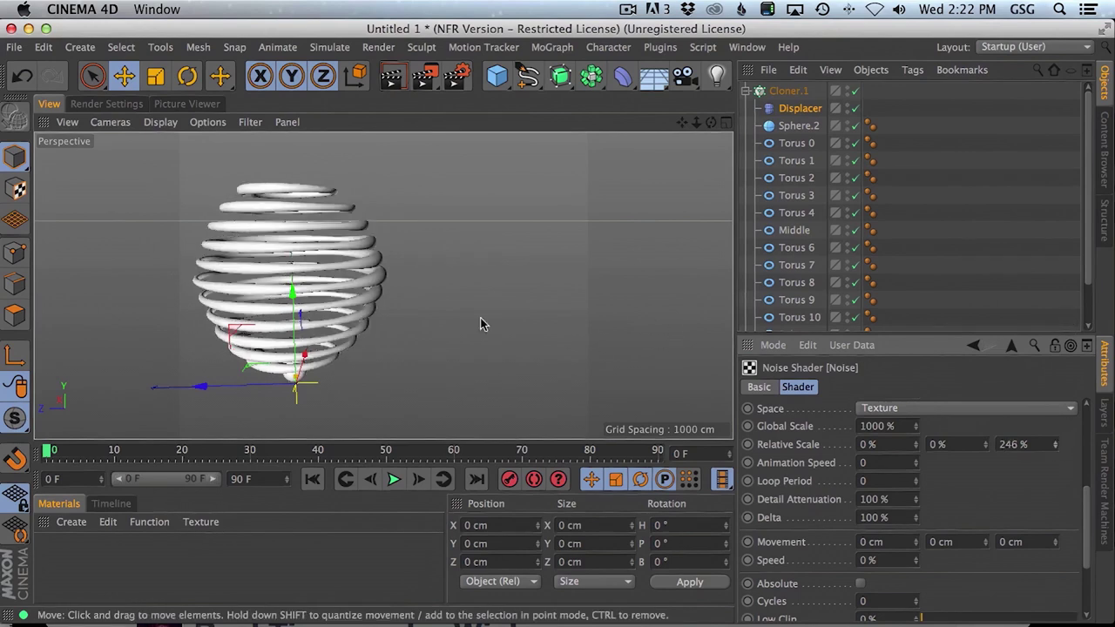
{"action": "double_click", "coordinate": [1012, 444]}
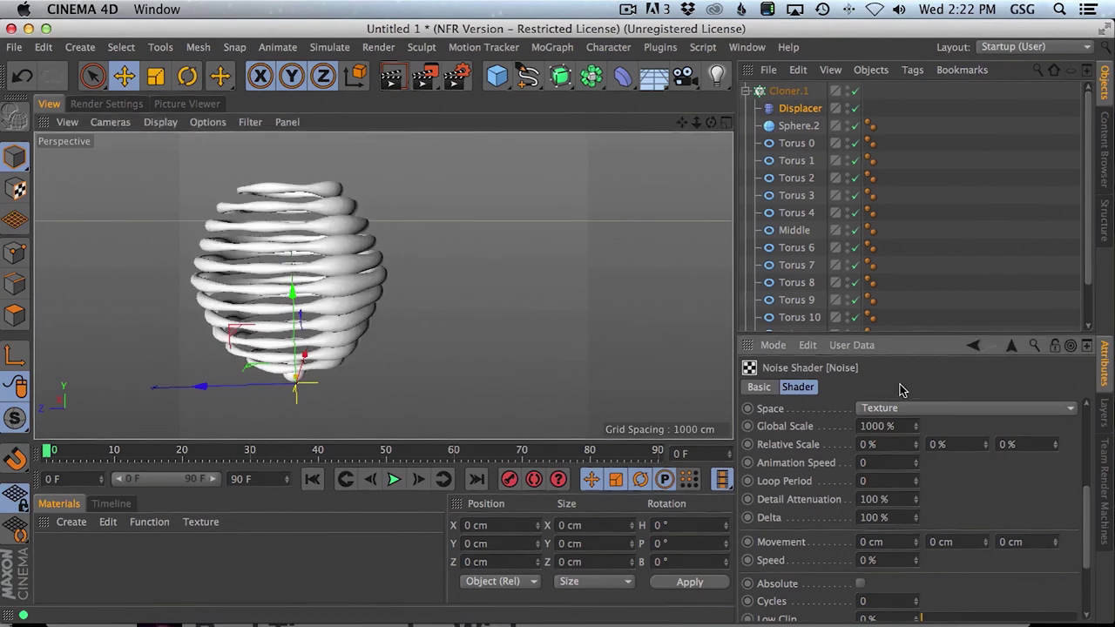
Change the Displacer's direction to Spherical, keeping the type at Intensity (Centered)
{"action": "left_click", "coordinate": [800, 108]}
{"action": "left_click", "coordinate": [850, 388]}
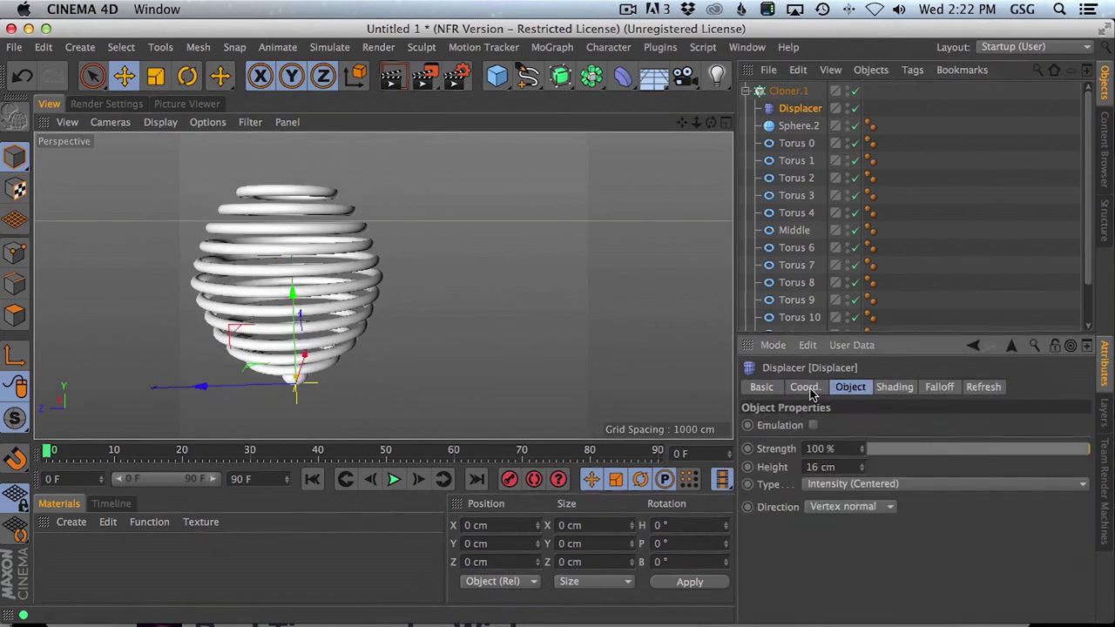
{"action": "left_click", "coordinate": [805, 389]}
{"action": "left_click", "coordinate": [849, 388]}
{"action": "left_click", "coordinate": [854, 484]}
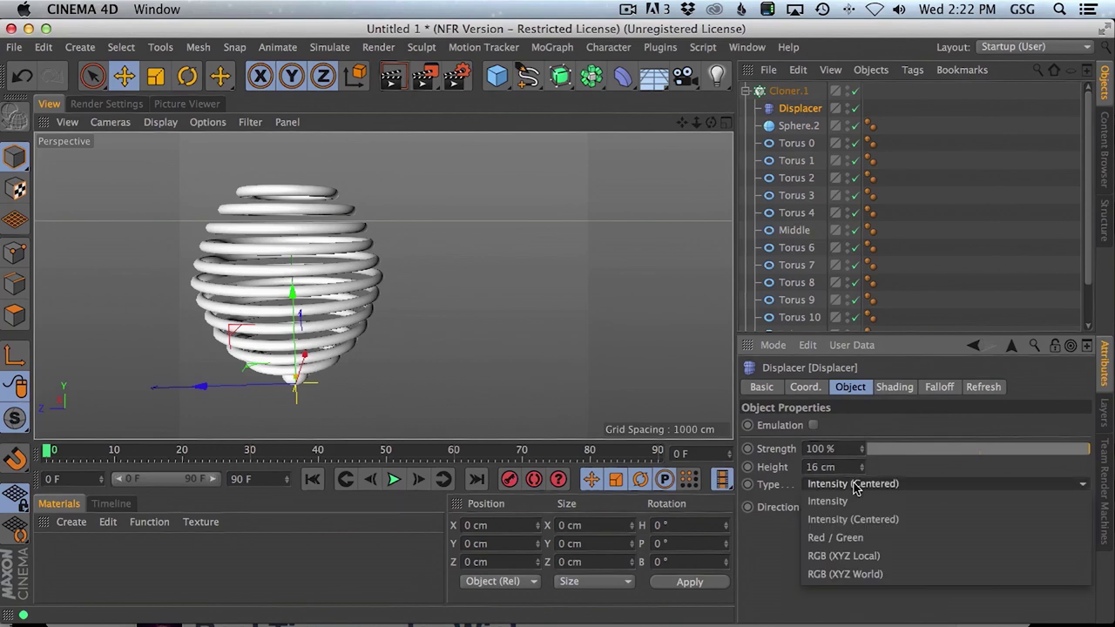
{"action": "left_click", "coordinate": [899, 483]}
{"action": "left_click", "coordinate": [892, 485]}
{"action": "left_click", "coordinate": [900, 488]}
{"action": "left_click", "coordinate": [872, 509]}
{"action": "left_click", "coordinate": [877, 540]}
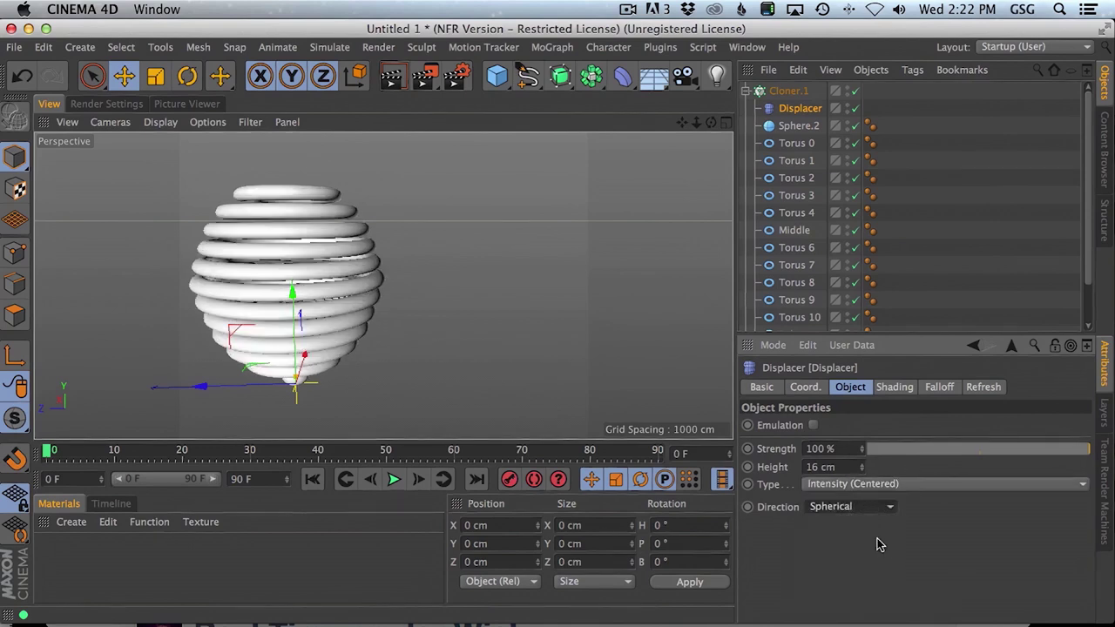
Set the Noise shader's relative scale to 66% on X, 86% on Y and 71% on Z
{"action": "left_click", "coordinate": [909, 397]}
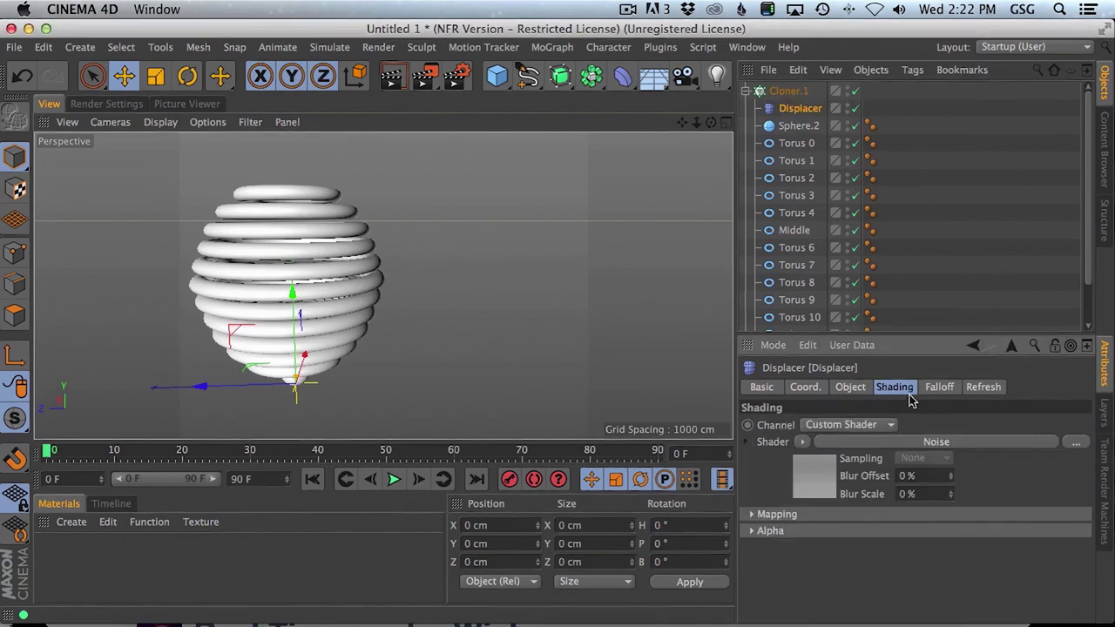
{"action": "left_click", "coordinate": [935, 441]}
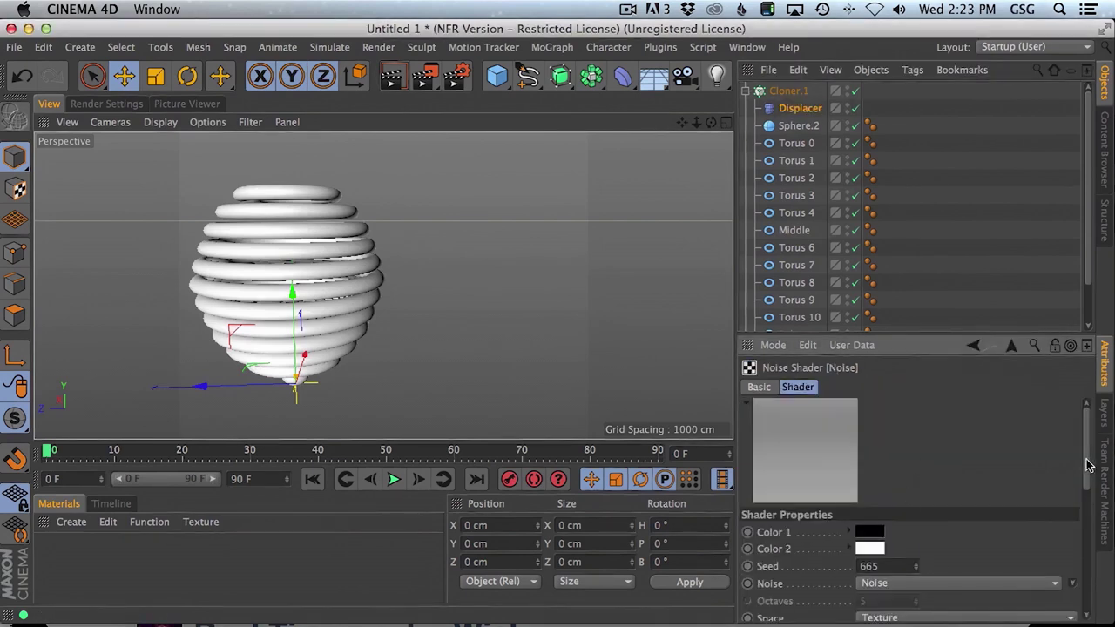
{"action": "left_click_drag", "start_coordinate": [1087, 466], "coordinate": [1086, 540]}
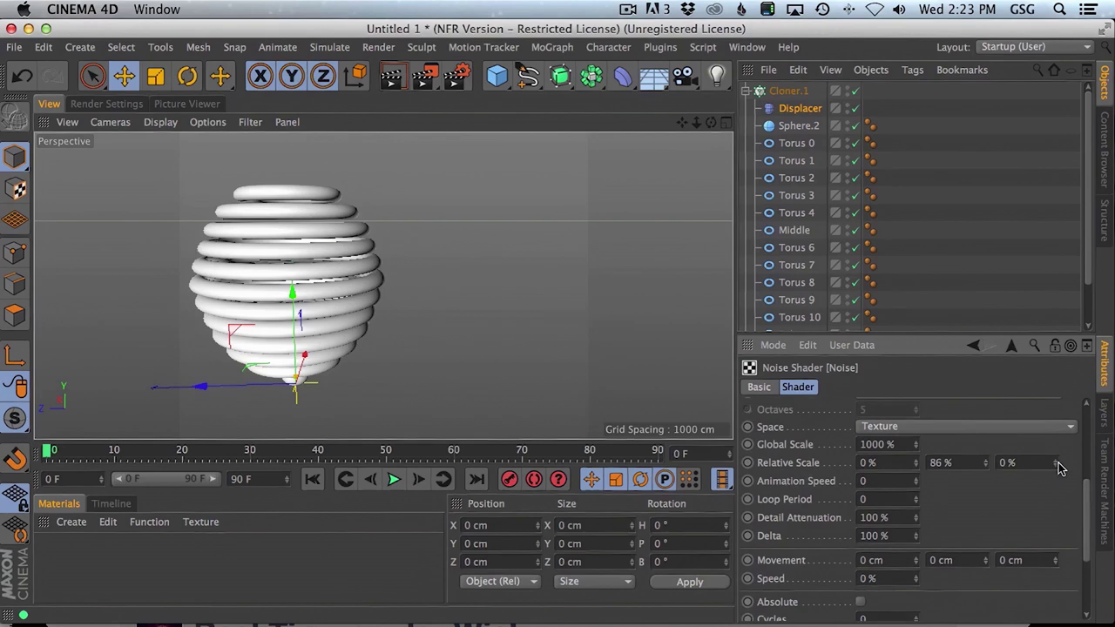
{"action": "left_click_drag", "start_coordinate": [1059, 411], "coordinate": [1056, 410]}
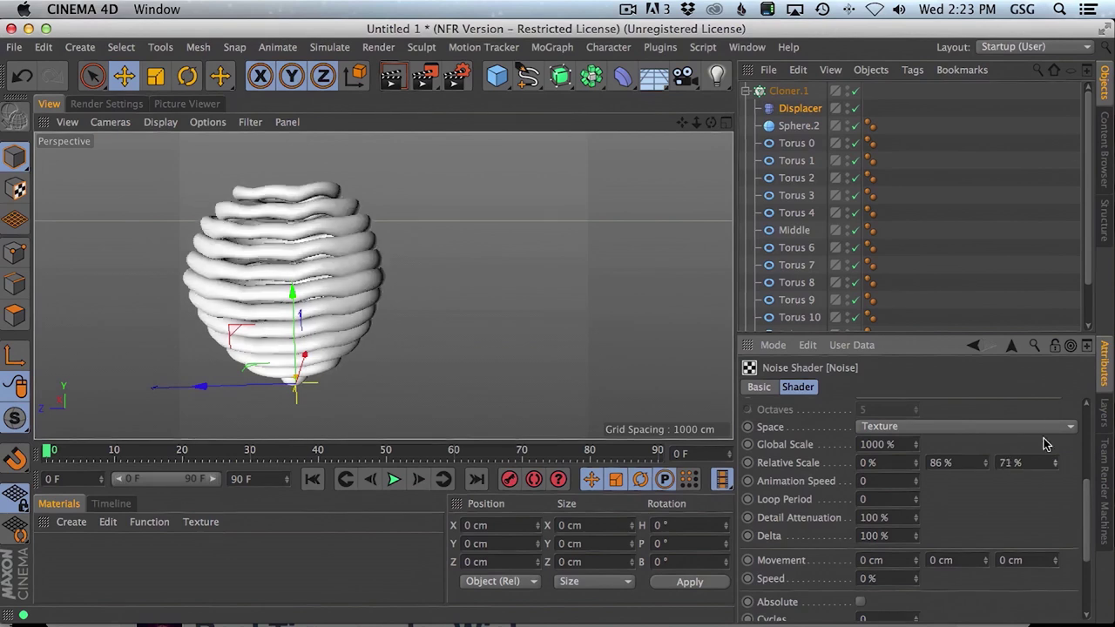
{"action": "left_click_drag", "start_coordinate": [919, 466], "coordinate": [915, 410]}
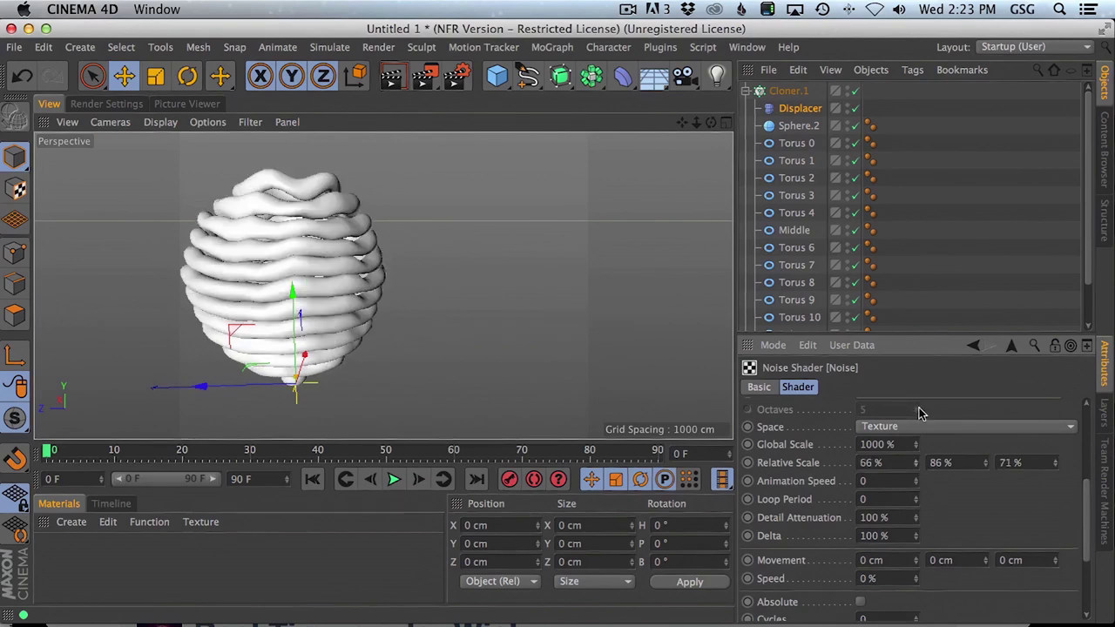
Bring the noise's relative scale back to 0% on X and Y after trying 97% on Y
{"action": "left_click_drag", "start_coordinate": [677, 366], "coordinate": [702, 143], "text": "alt"}
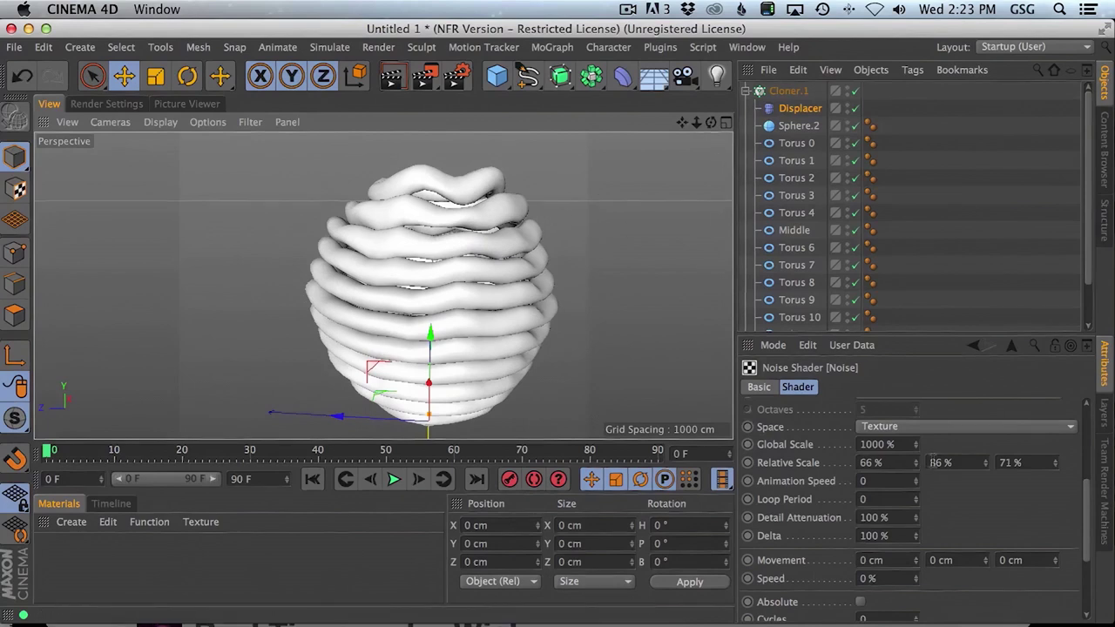
{"action": "left_click_drag", "start_coordinate": [915, 462], "coordinate": [995, 454]}
{"action": "key", "text": "super+z"}
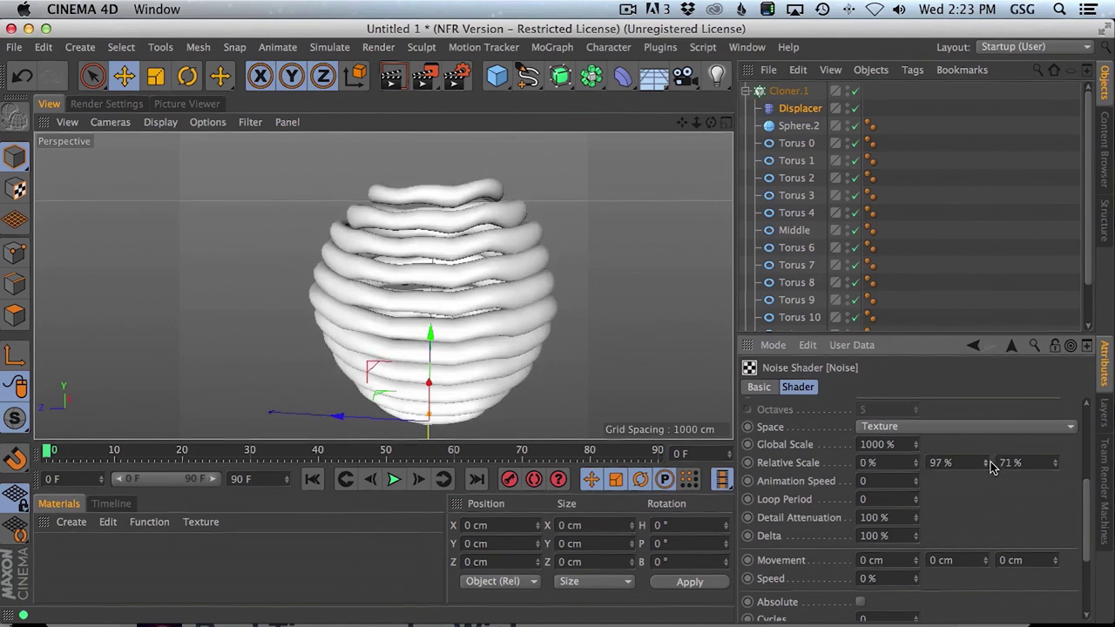
{"action": "left_click_drag", "start_coordinate": [982, 526], "coordinate": [988, 508]}
{"action": "key", "text": "super+z"}
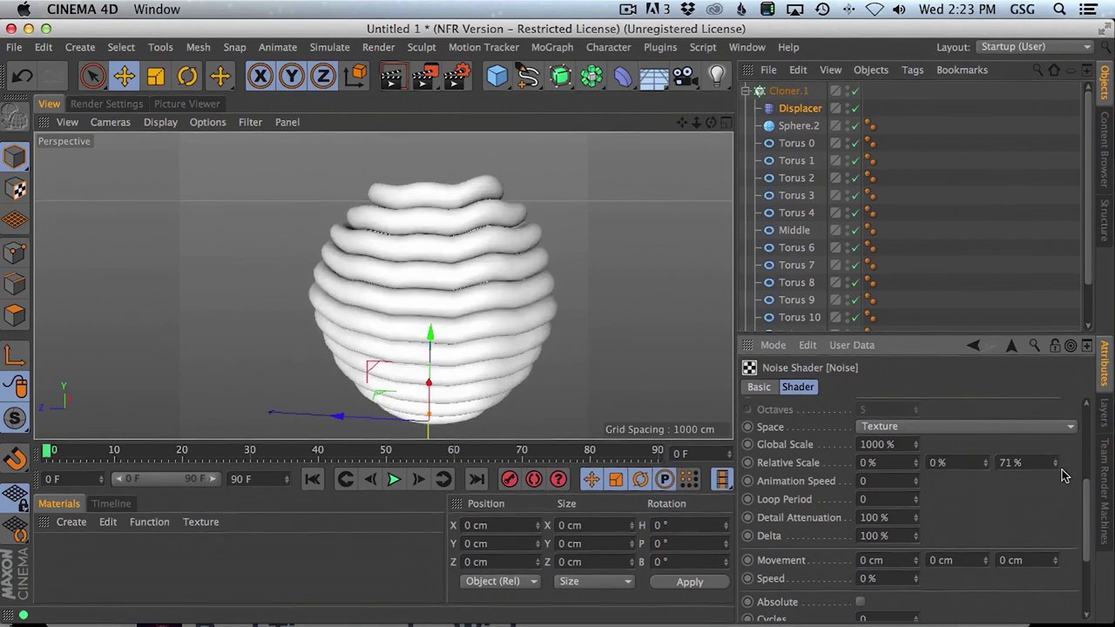
Set the noise's relative scale to 144% on Z and 26% on X, and its global scale to 1500%
{"action": "left_click_drag", "start_coordinate": [1060, 439], "coordinate": [1059, 436]}
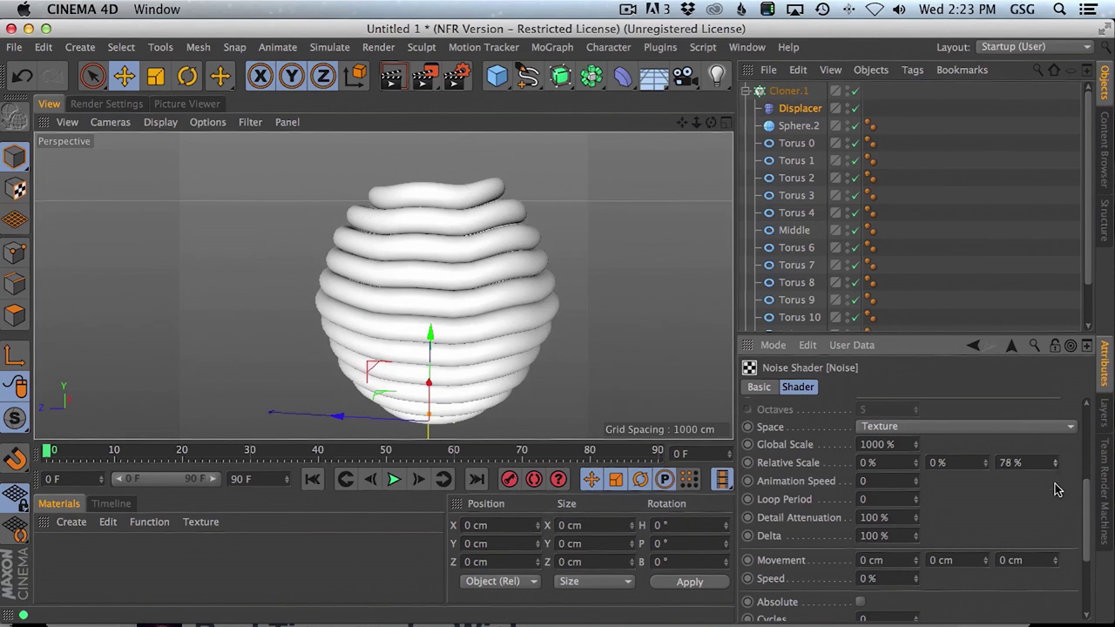
{"action": "left_click_drag", "start_coordinate": [1056, 489], "coordinate": [1061, 430]}
{"action": "left_click_drag", "start_coordinate": [433, 308], "coordinate": [589, 299], "text": "alt"}
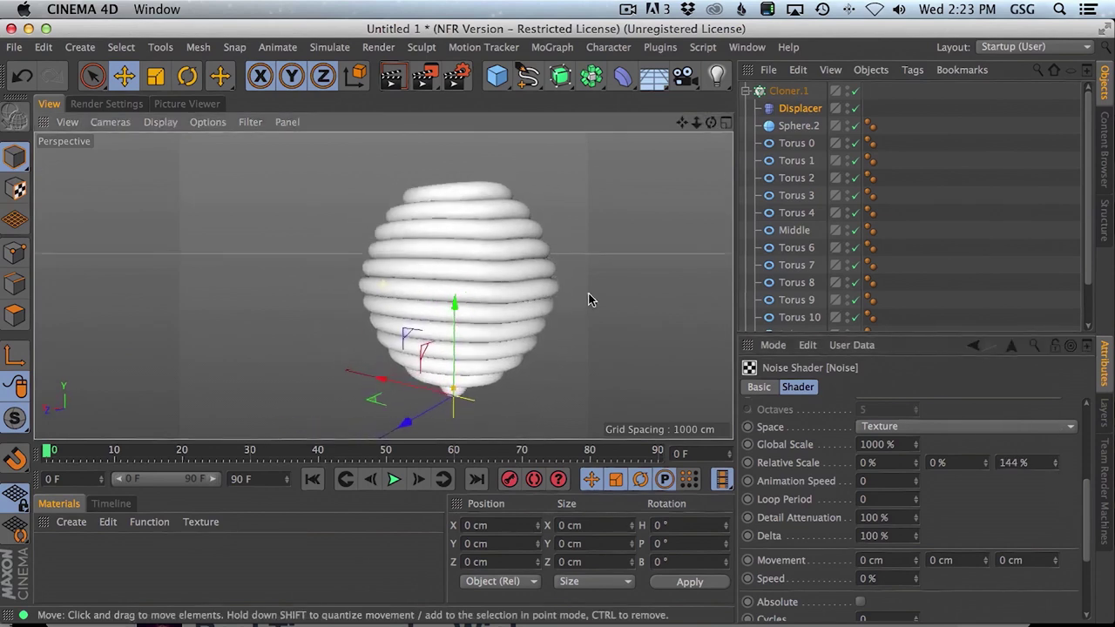
{"action": "left_click_drag", "start_coordinate": [915, 463], "coordinate": [918, 464]}
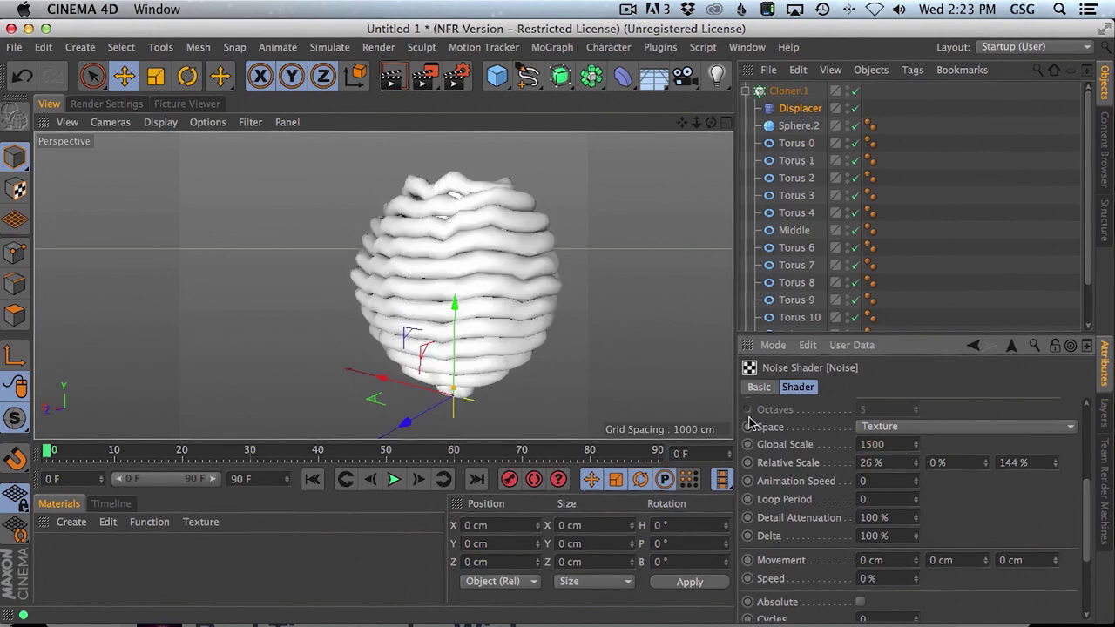
{"action": "key", "text": "Return"}
{"action": "left_click_drag", "start_coordinate": [382, 286], "coordinate": [533, 279], "text": "alt"}
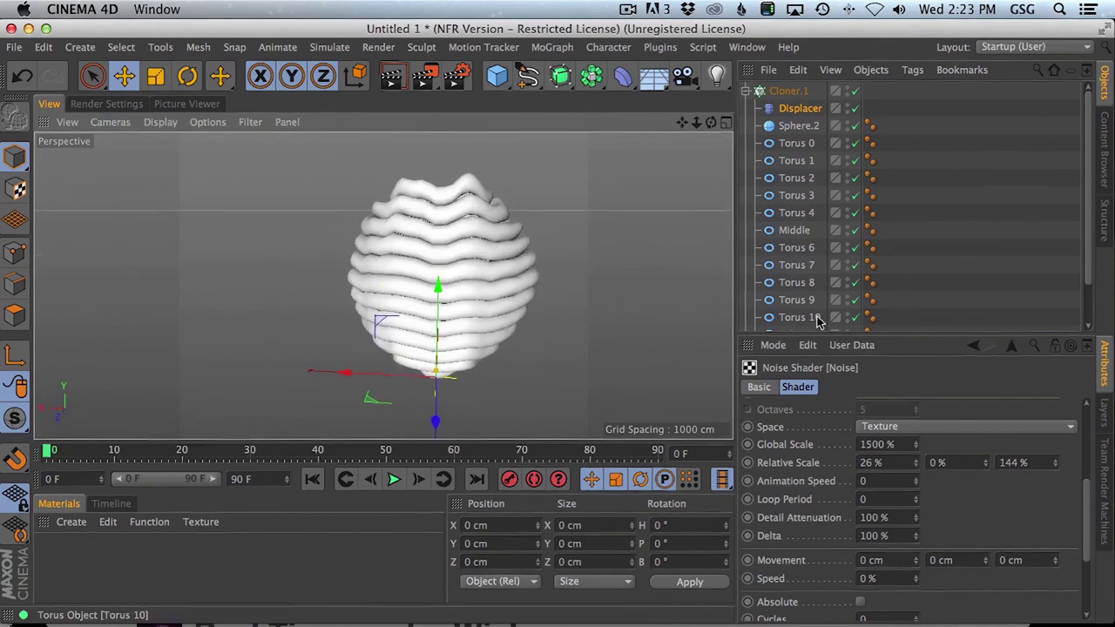
Select the Displacer, switch to Safari and move the Vimeo reel back to about 00:13 to examine the striped tubes
{"action": "left_click", "coordinate": [801, 108]}
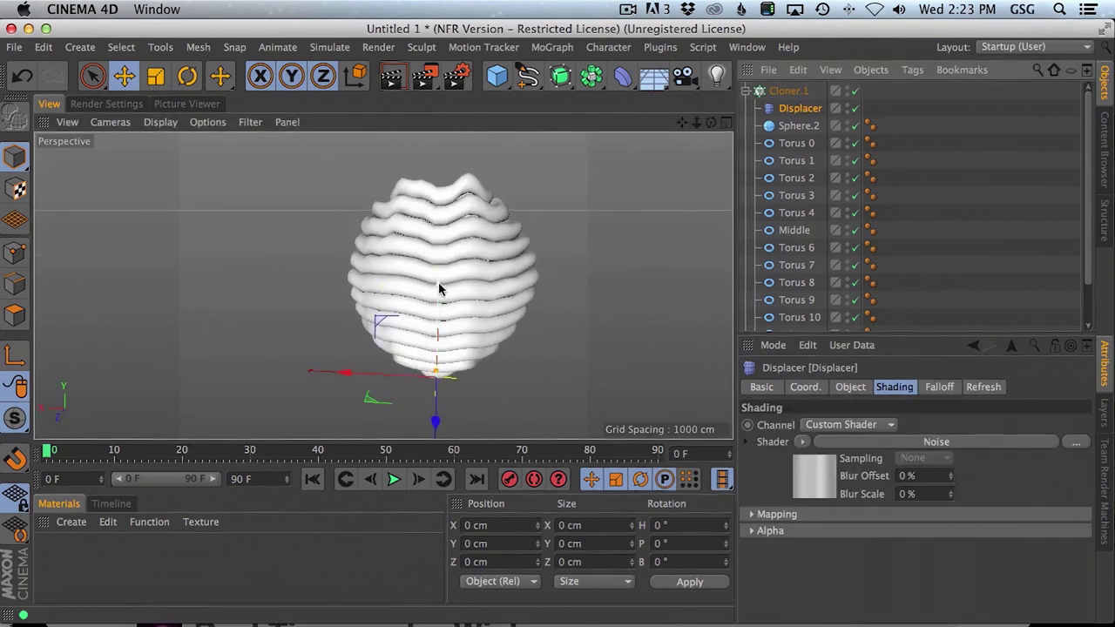
{"action": "key", "text": "super+Tab"}
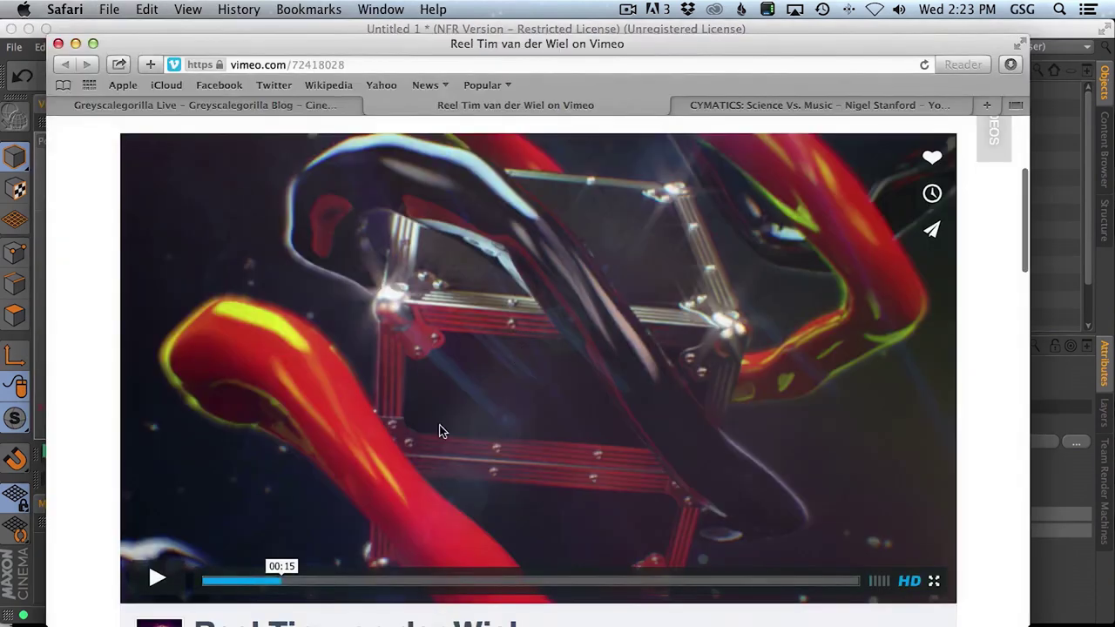
{"action": "left_click", "coordinate": [277, 582]}
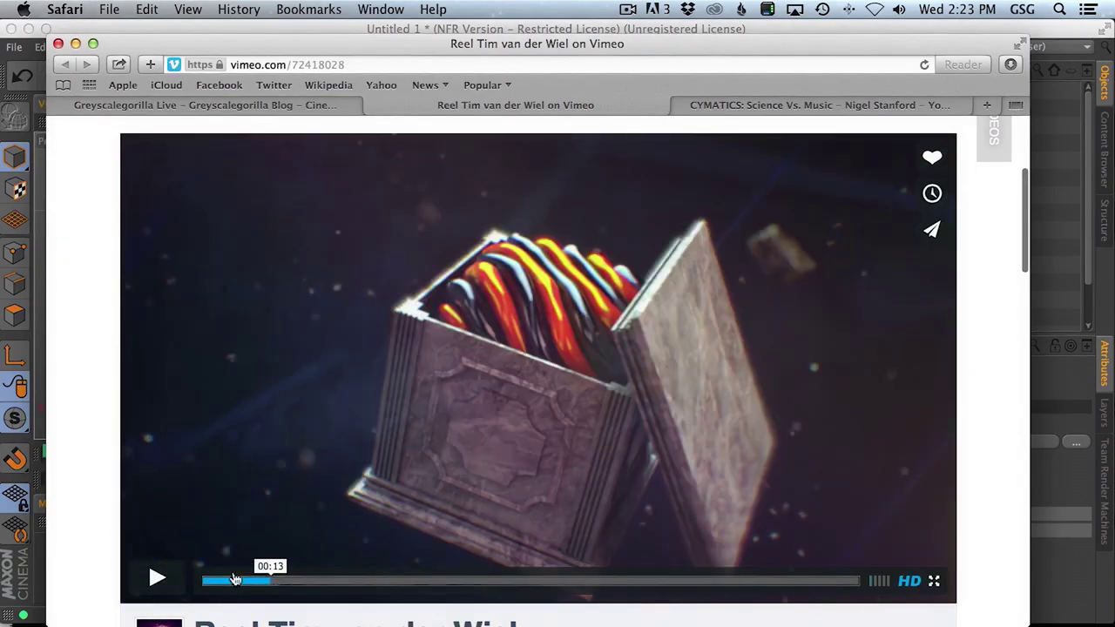
Play the Vimeo reel briefly from about 00:13 to examine the striped tubes, pause it and return to Cinema 4D
{"action": "left_click", "coordinate": [152, 579]}
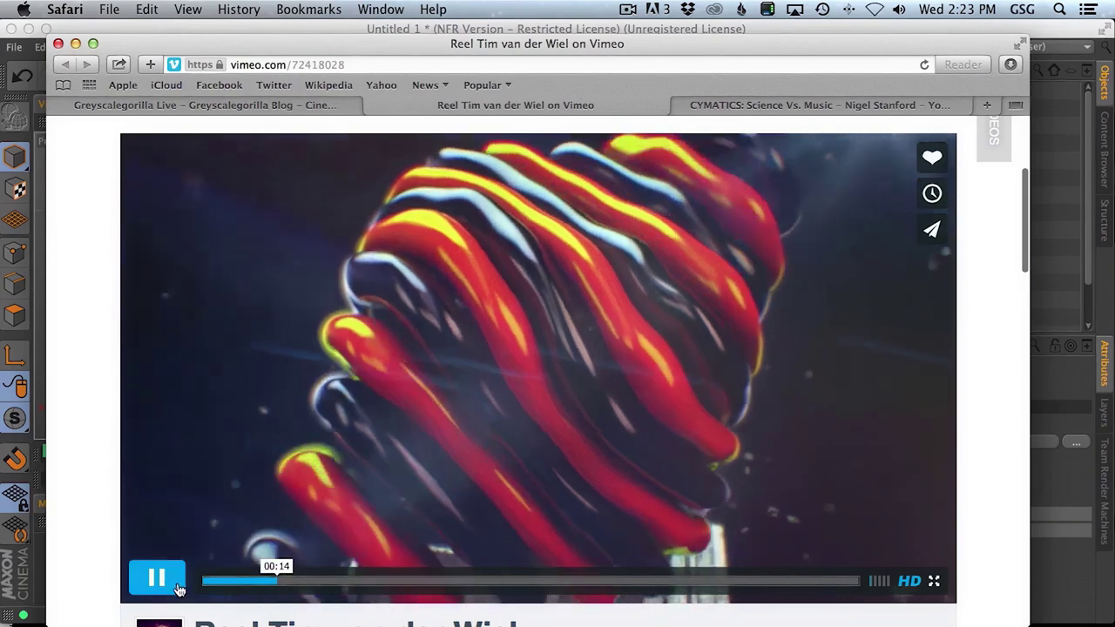
{"action": "left_click", "coordinate": [174, 583]}
{"action": "key", "text": "super+Tab"}
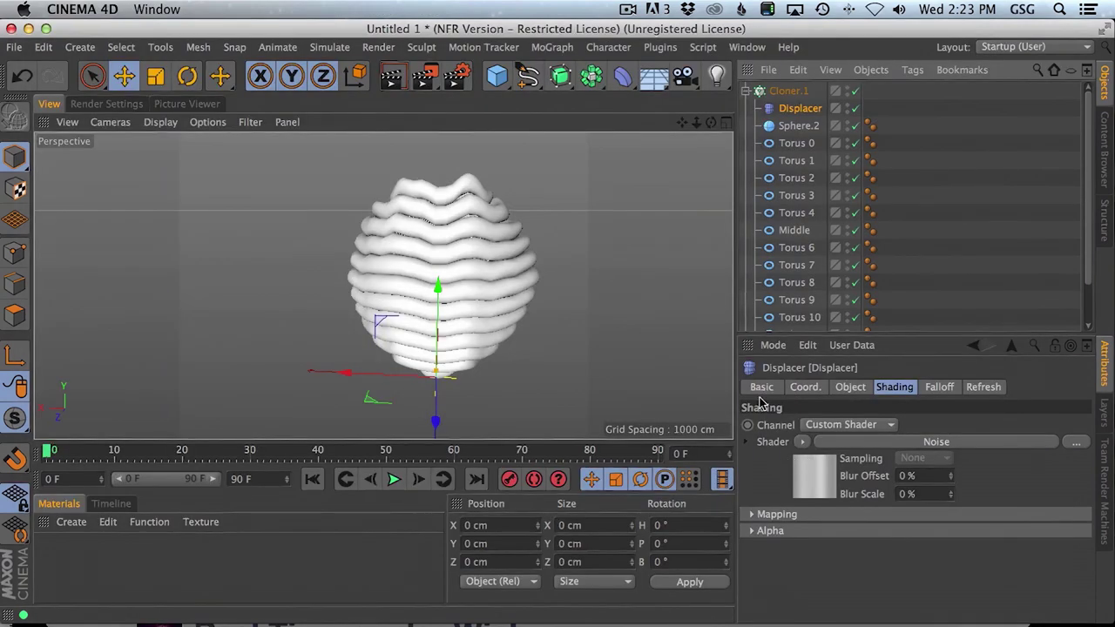
Switch to Ustream Producer, dismiss the lost-connection alert, restart the stream and return to Cinema 4D
{"action": "key", "text": "super+Tab"}
{"action": "left_click", "coordinate": [489, 334]}
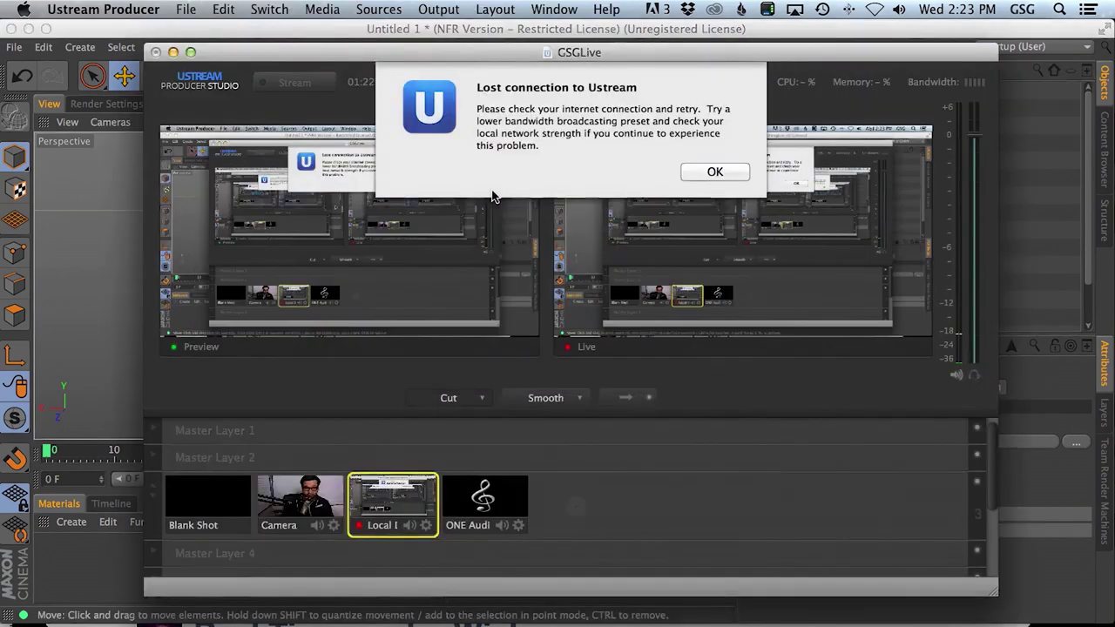
{"action": "left_click", "coordinate": [714, 172]}
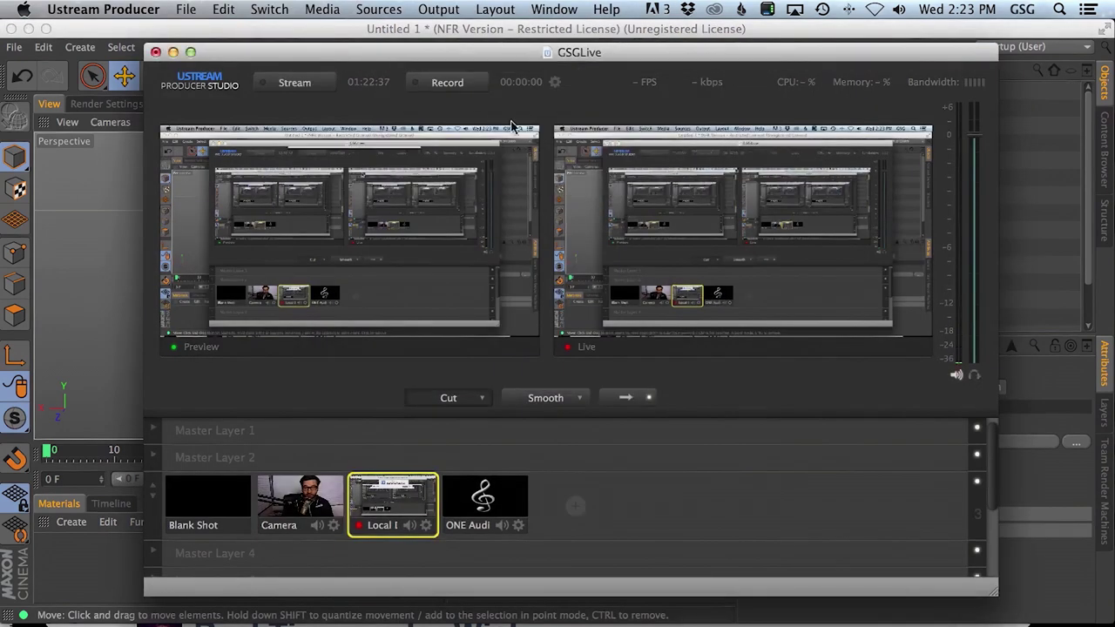
{"action": "left_click", "coordinate": [295, 83]}
{"action": "key", "text": "super+Tab"}
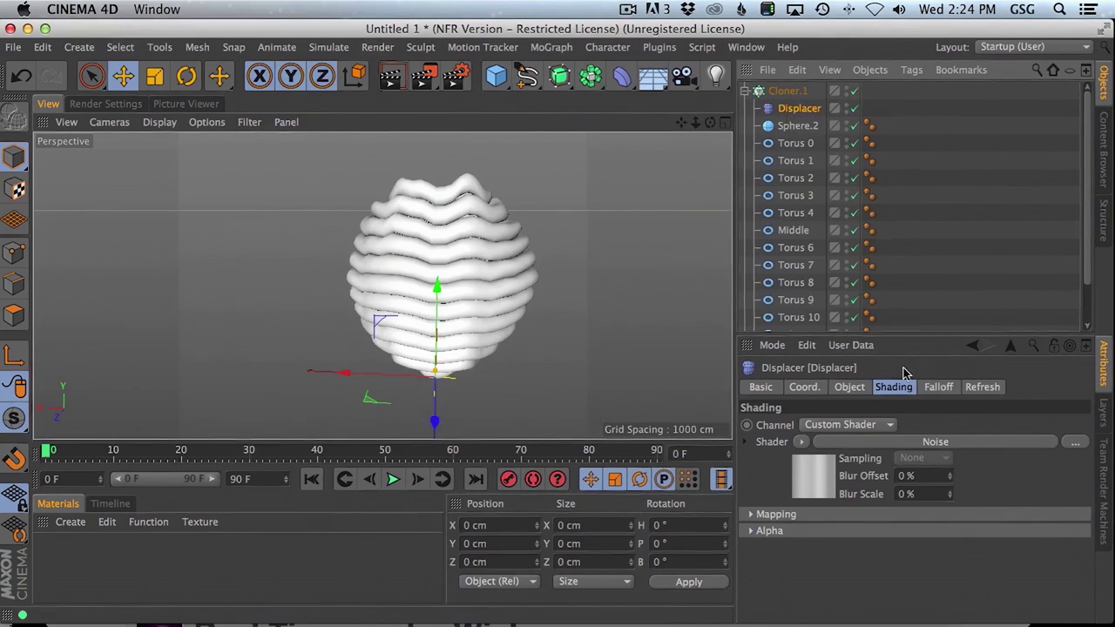
Set the Displacer's falloff shape to Sphere
{"action": "left_click", "coordinate": [982, 388]}
{"action": "left_click", "coordinate": [939, 389]}
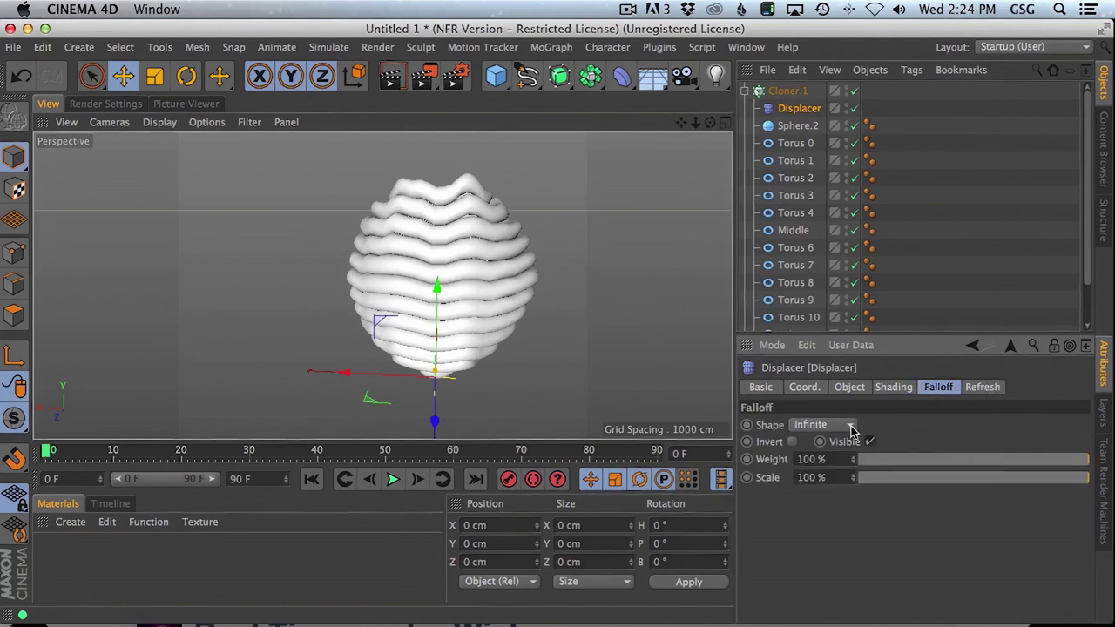
{"action": "left_click", "coordinate": [842, 426]}
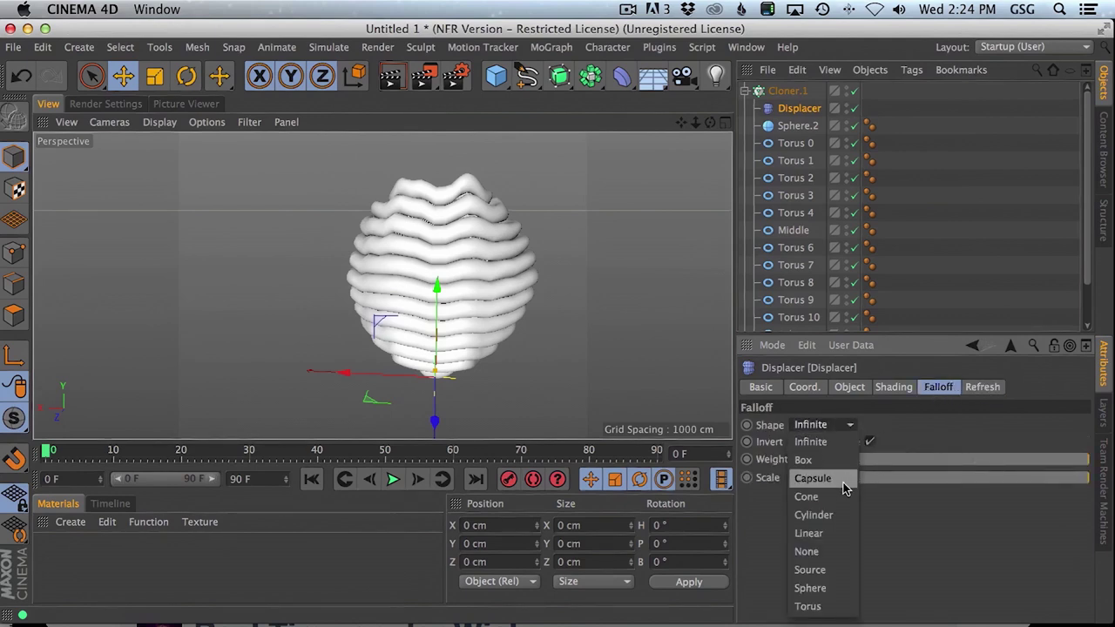
{"action": "left_click", "coordinate": [840, 588]}
Raise the Displacer to about 267 cm on Y and scale its spherical falloff uniformly to about 316 cm
{"action": "left_click_drag", "start_coordinate": [436, 299], "coordinate": [451, 195]}
{"action": "left_click_drag", "start_coordinate": [478, 279], "coordinate": [581, 280]}
{"action": "key", "text": "super+z"}
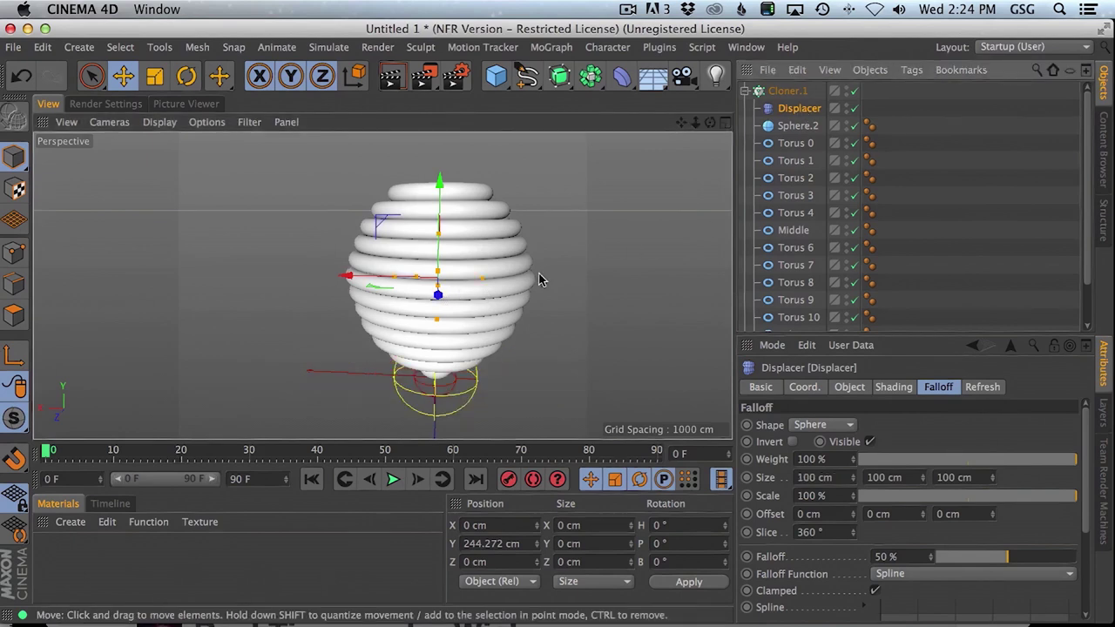
{"action": "left_click", "coordinate": [154, 77]}
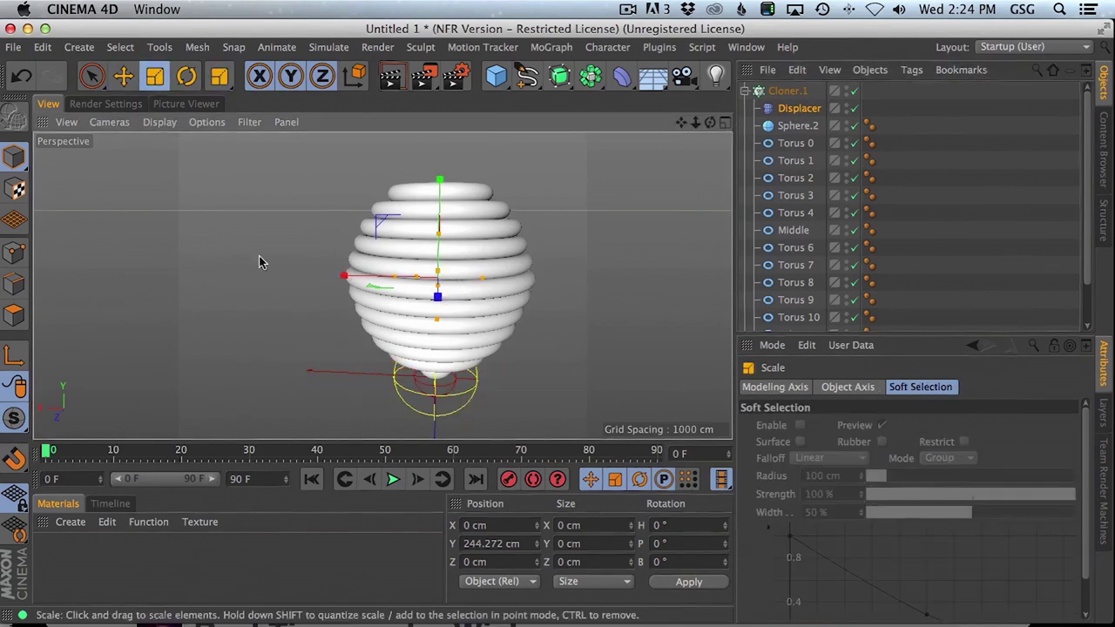
{"action": "mouse_move", "coordinate": [483, 270]}
{"action": "left_mouse_down"}
{"action": "mouse_move", "coordinate": [950, 217]}
{"action": "mouse_move", "coordinate": [492, 304]}
{"action": "mouse_move", "coordinate": [560, 299]}
{"action": "mouse_move", "coordinate": [415, 331]}
{"action": "mouse_move", "coordinate": [584, 309]}
{"action": "left_mouse_up"}
{"action": "left_click", "coordinate": [124, 76]}
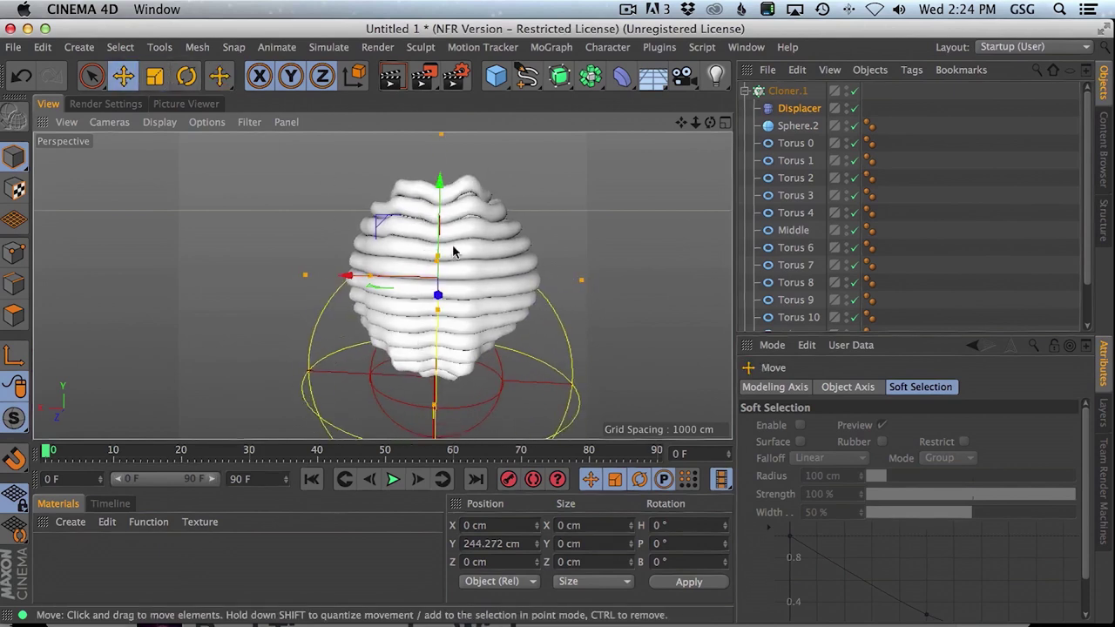
{"action": "left_click_drag", "start_coordinate": [441, 256], "coordinate": [452, 226]}
{"action": "left_click", "coordinate": [799, 108]}
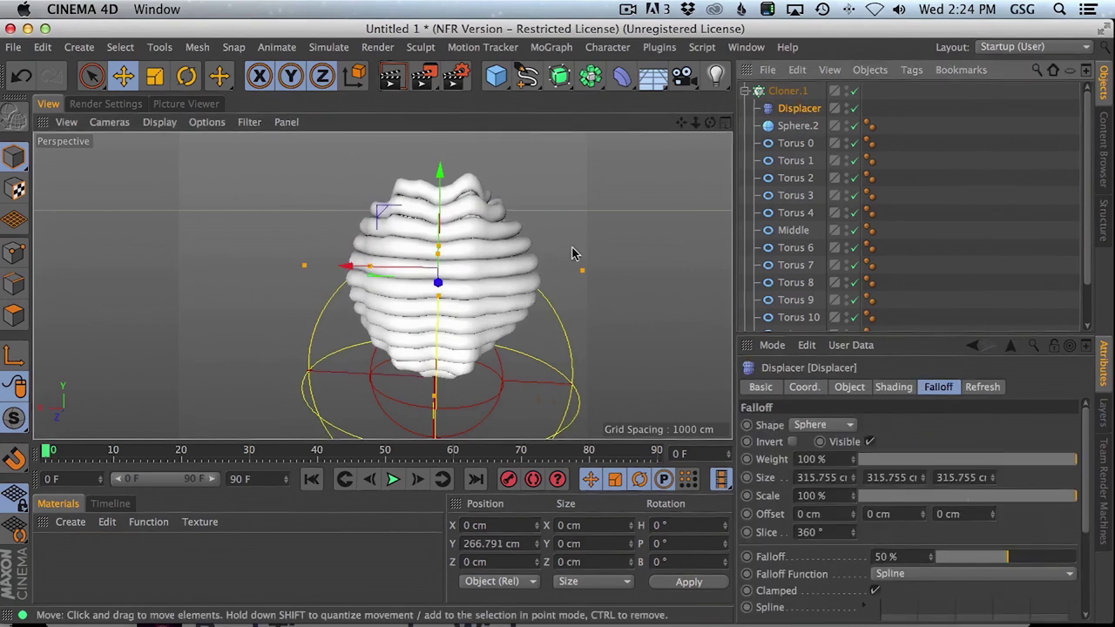
Offset the Displacer's spherical falloff by 272 cm on Y
{"action": "left_click_drag", "start_coordinate": [461, 311], "coordinate": [546, 304], "text": "alt"}
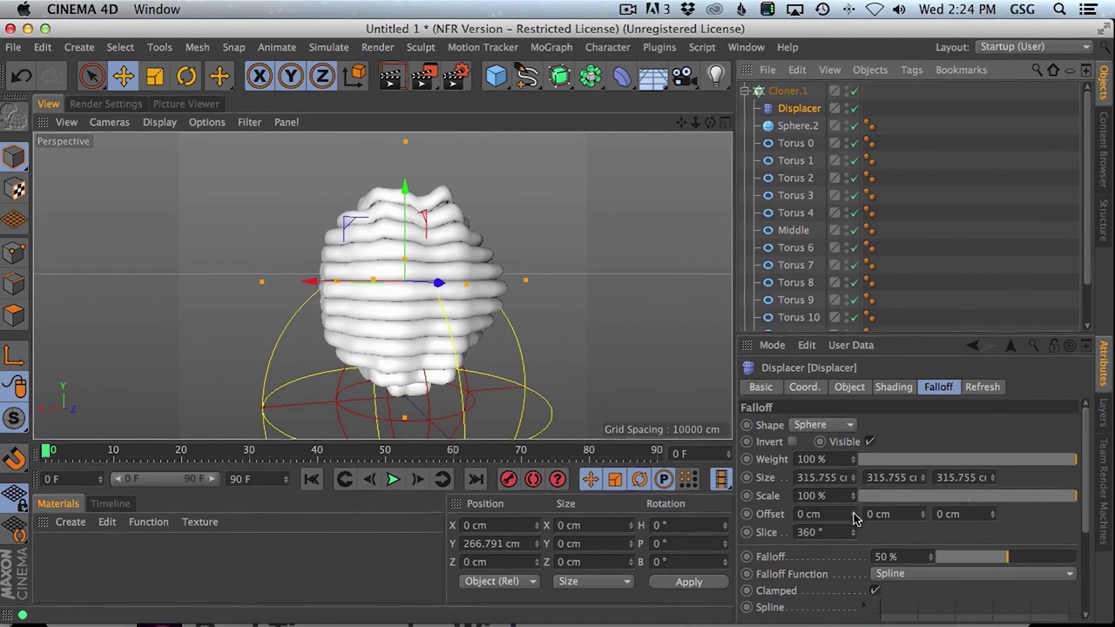
{"action": "left_click_drag", "start_coordinate": [921, 514], "coordinate": [931, 514]}
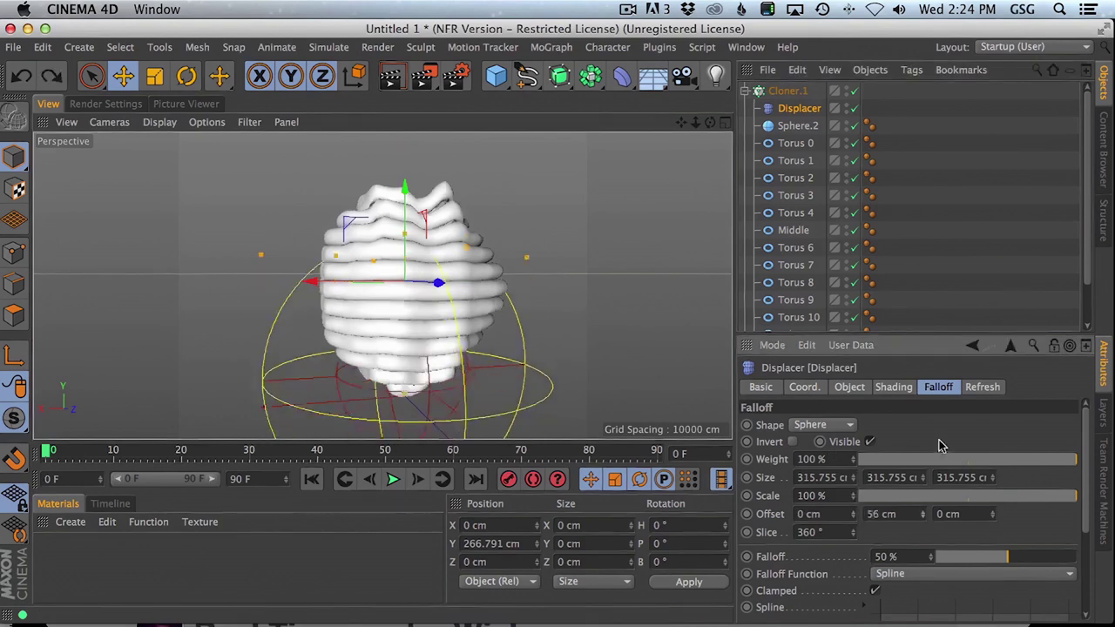
{"action": "left_click_drag", "start_coordinate": [939, 441], "coordinate": [957, 275]}
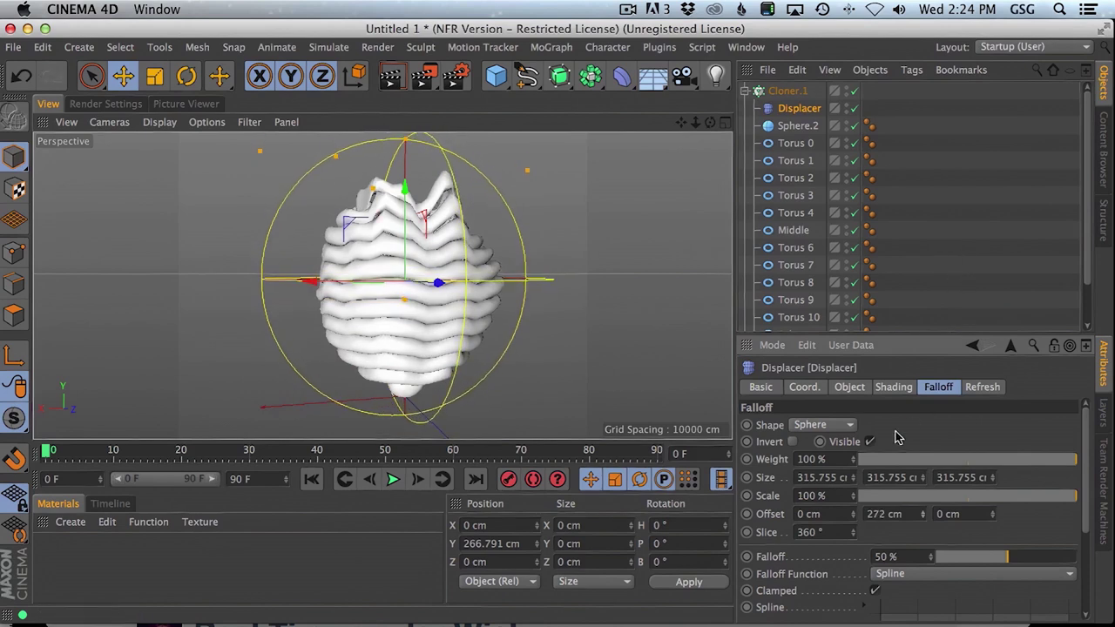
Set the falloff size to about 302 cm on X and flatten it to about 137 cm on Y
{"action": "left_click_drag", "start_coordinate": [528, 169], "coordinate": [562, 235]}
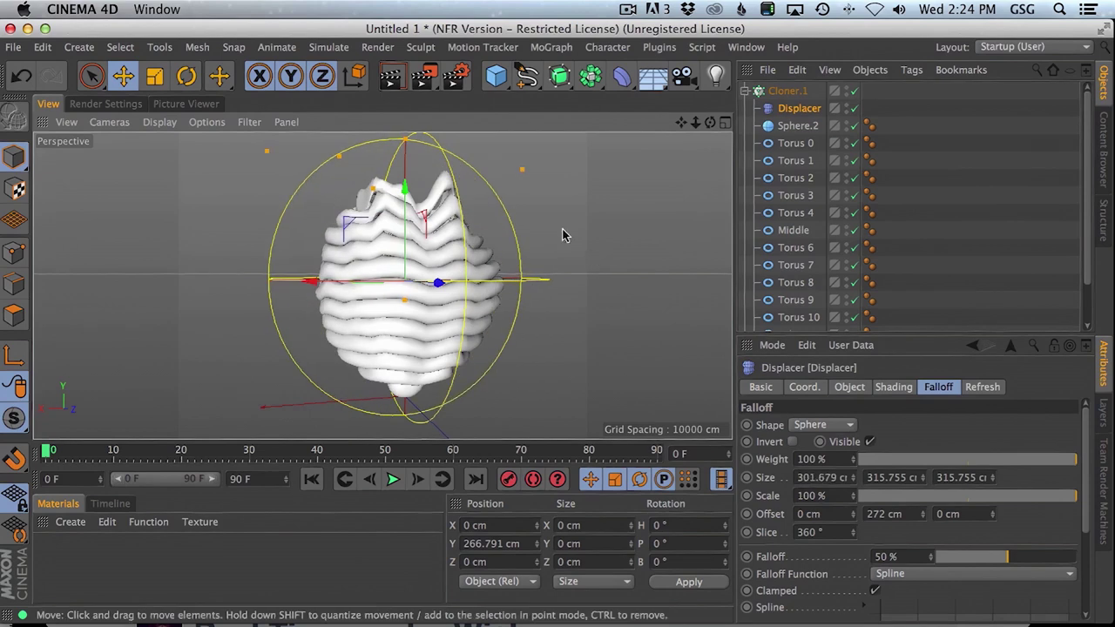
{"action": "left_click_drag", "start_coordinate": [406, 141], "coordinate": [403, 351]}
{"action": "key", "text": "super+z"}
{"action": "left_click", "coordinate": [798, 108]}
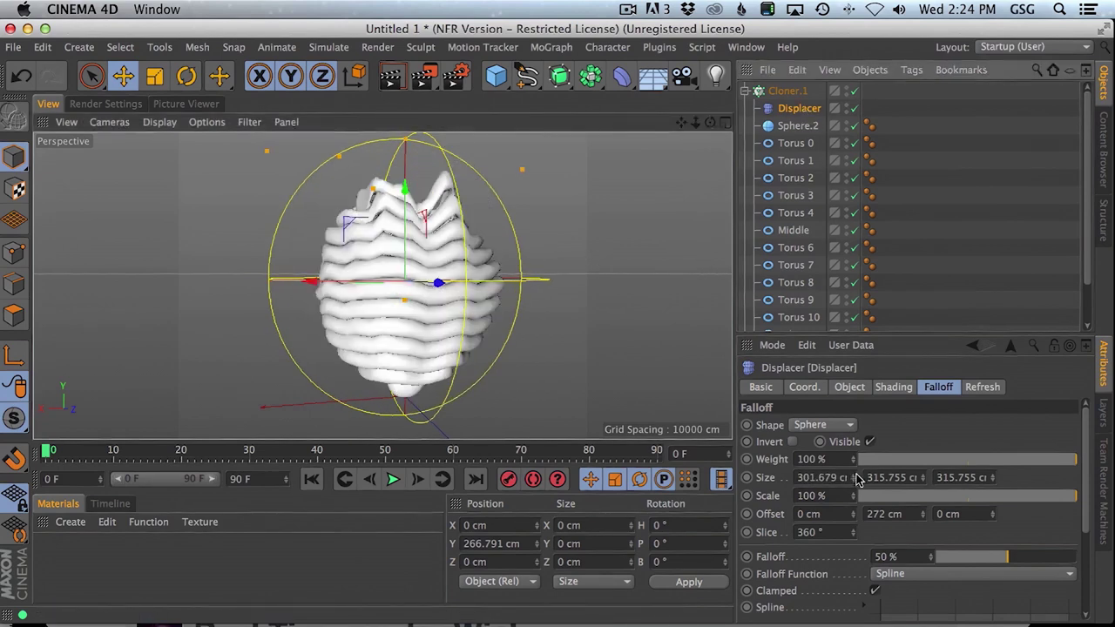
{"action": "left_click_drag", "start_coordinate": [853, 479], "coordinate": [895, 622]}
{"action": "key", "text": "super+z"}
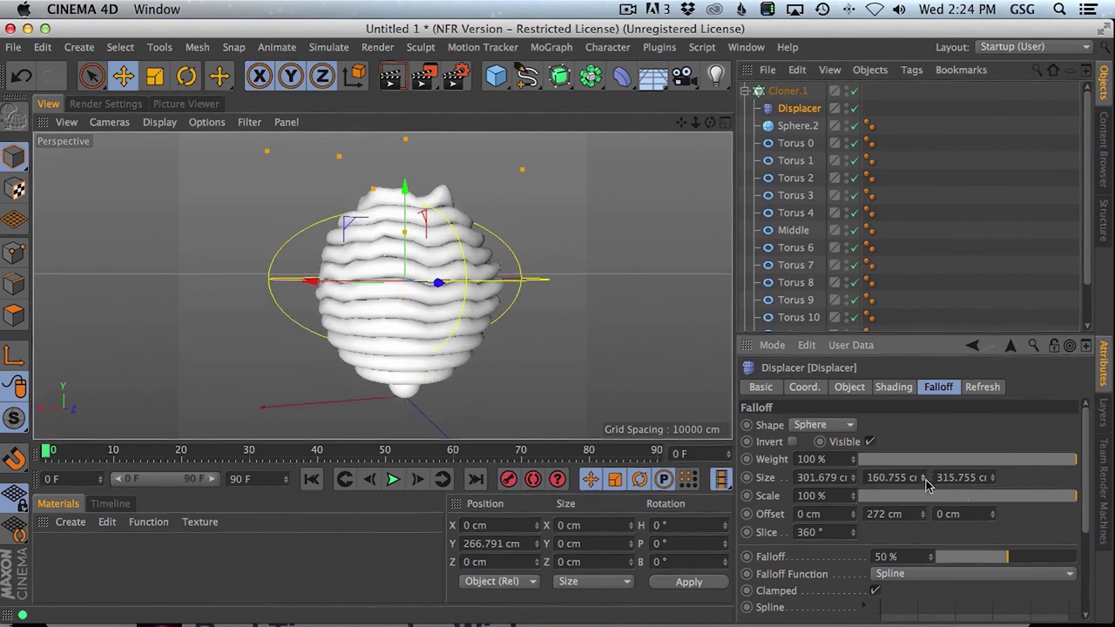
{"action": "mouse_move", "coordinate": [928, 485]}
{"action": "left_mouse_down"}
{"action": "mouse_move", "coordinate": [920, 517]}
{"action": "mouse_move", "coordinate": [921, 501]}
{"action": "left_mouse_up"}
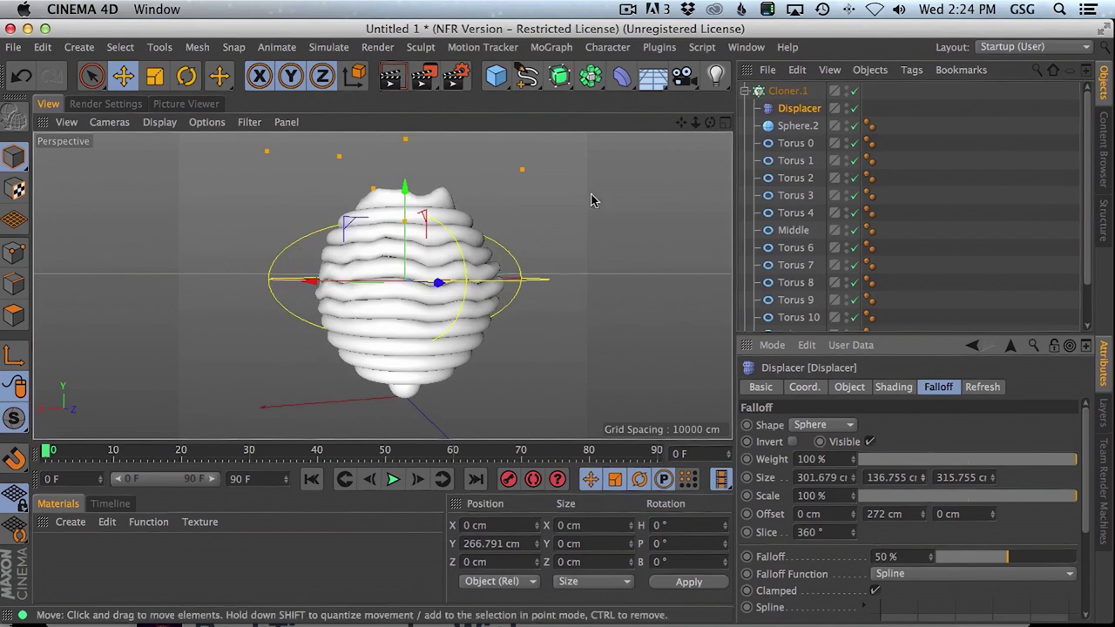
Nudge the Displacer slightly along Y and set its falloff's Y offset to 144 cm
{"action": "left_click", "coordinate": [123, 76]}
{"action": "mouse_move", "coordinate": [405, 187]}
{"action": "left_mouse_down"}
{"action": "mouse_move", "coordinate": [404, 204]}
{"action": "mouse_move", "coordinate": [407, 188]}
{"action": "left_mouse_up"}
{"action": "key", "text": "super+z"}
{"action": "mouse_move", "coordinate": [405, 245]}
{"action": "left_mouse_down"}
{"action": "mouse_move", "coordinate": [405, 258]}
{"action": "mouse_move", "coordinate": [406, 249]}
{"action": "left_mouse_up"}
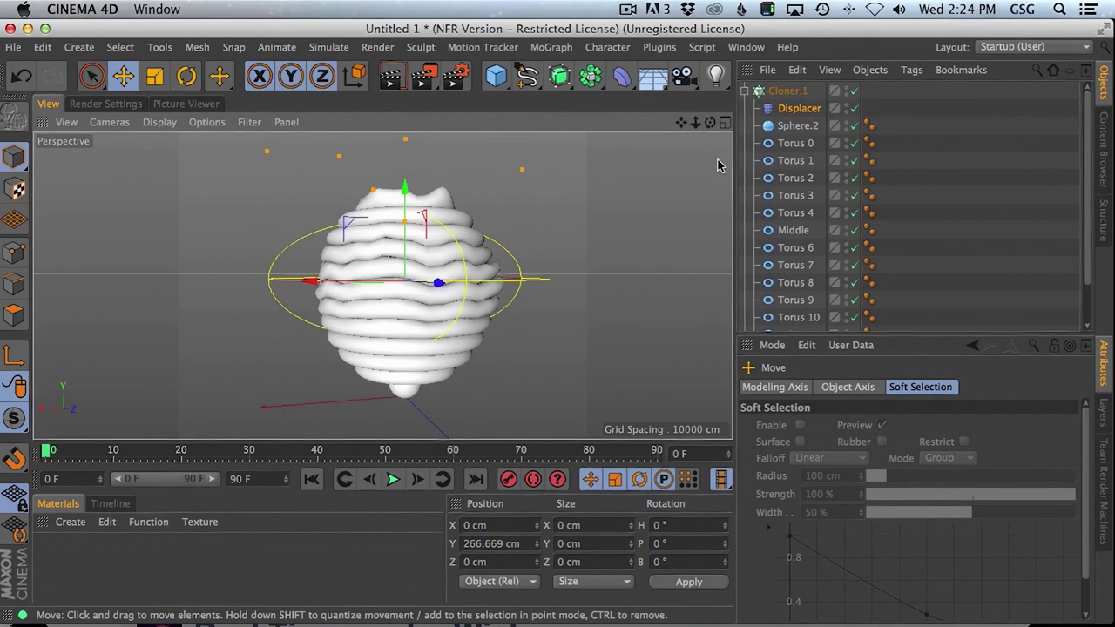
{"action": "left_click", "coordinate": [812, 108]}
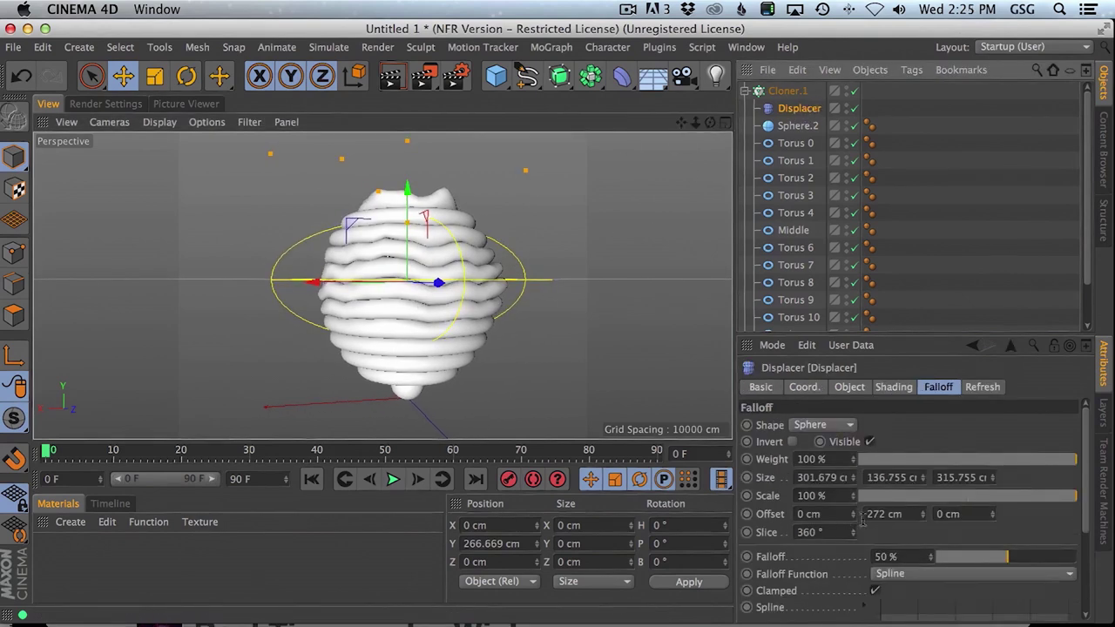
{"action": "left_click_drag", "start_coordinate": [923, 520], "coordinate": [864, 625]}
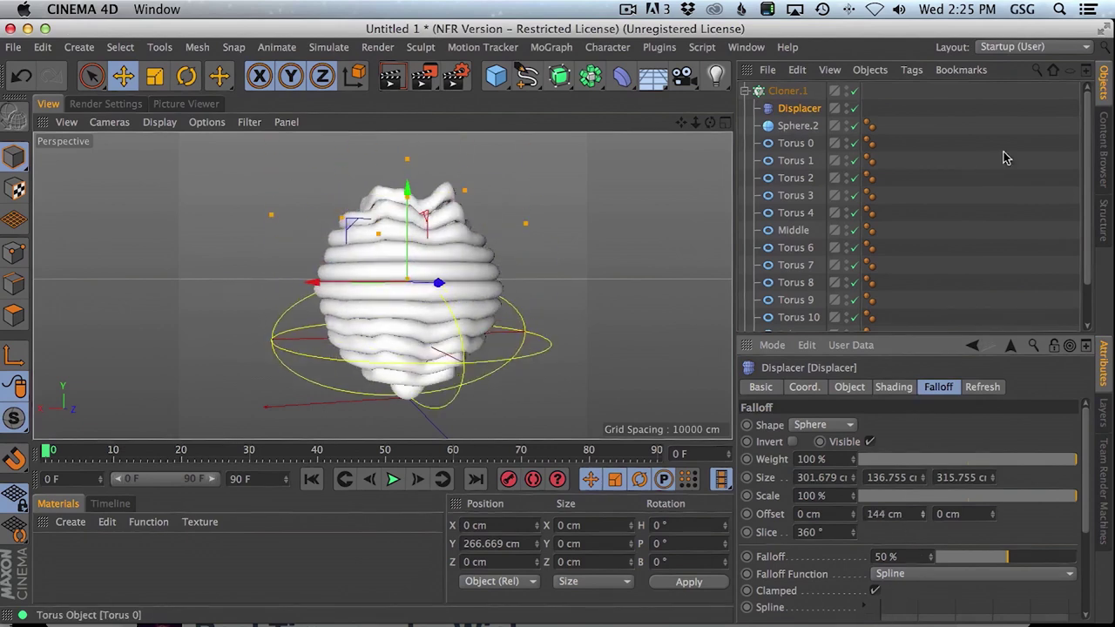
{"action": "left_click_drag", "start_coordinate": [1086, 151], "coordinate": [1076, 131]}
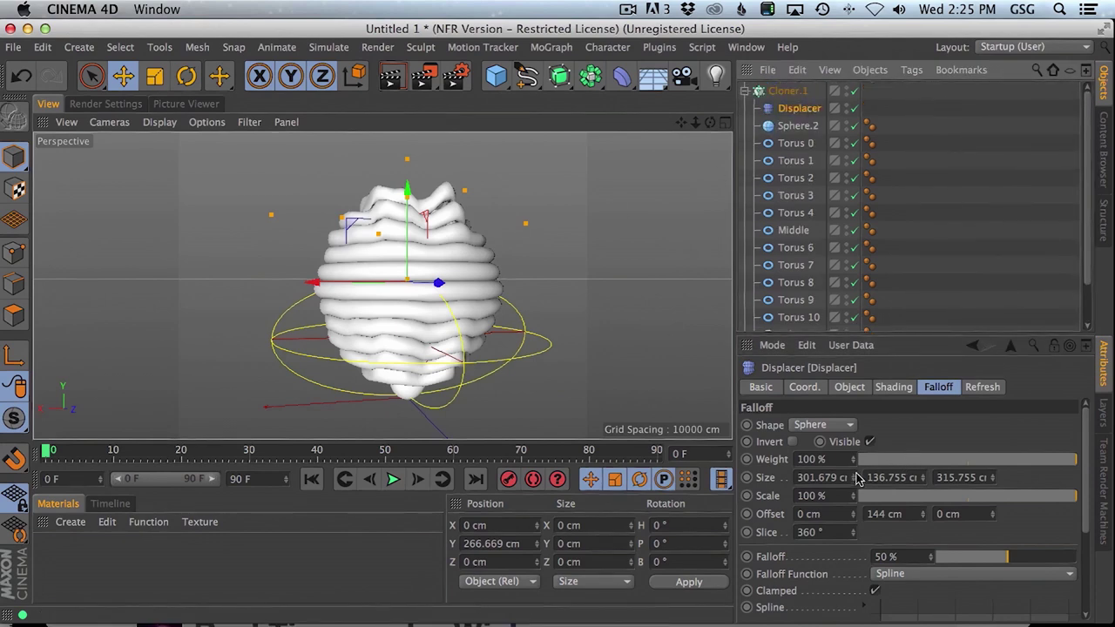
Rotate the Displacer to -90° bank and move it to about 99 cm on X and 290 cm on Y
{"action": "left_click", "coordinate": [186, 76]}
{"action": "left_click_drag", "start_coordinate": [461, 291], "coordinate": [470, 337]}
{"action": "key", "text": "e"}
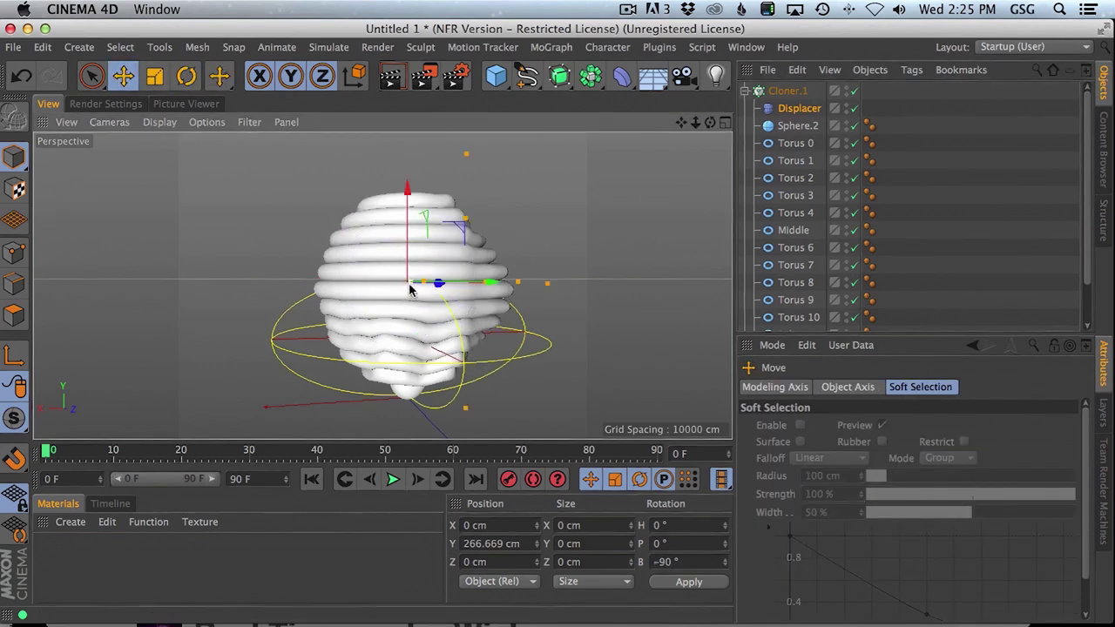
{"action": "left_click_drag", "start_coordinate": [466, 288], "coordinate": [360, 322]}
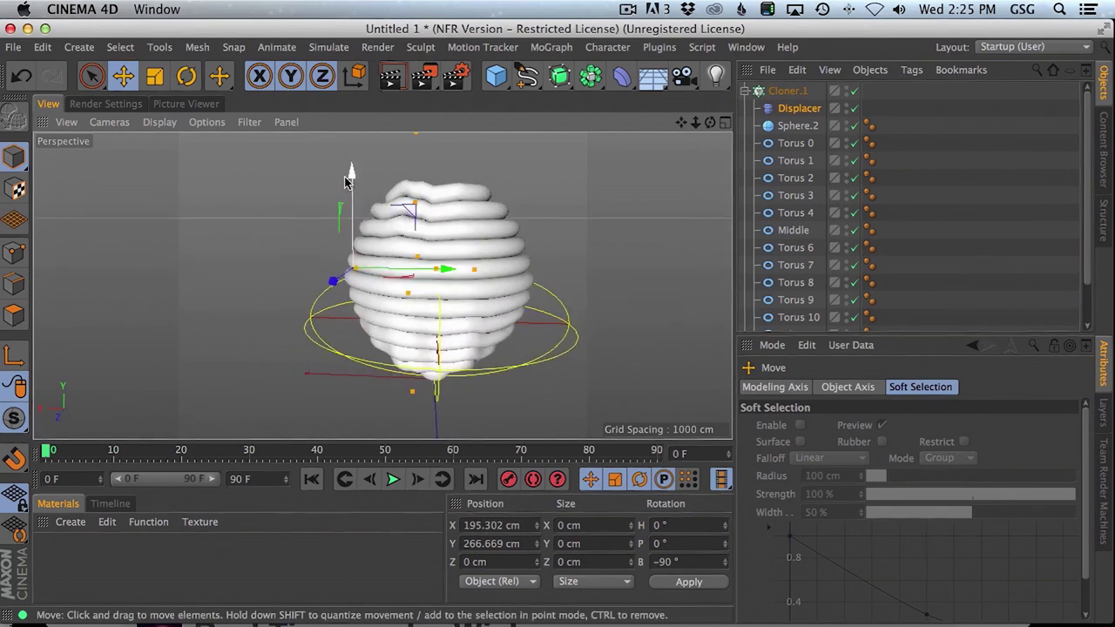
{"action": "mouse_move", "coordinate": [349, 183]}
{"action": "left_mouse_down"}
{"action": "mouse_move", "coordinate": [352, 236]}
{"action": "mouse_move", "coordinate": [353, 168]}
{"action": "left_mouse_up"}
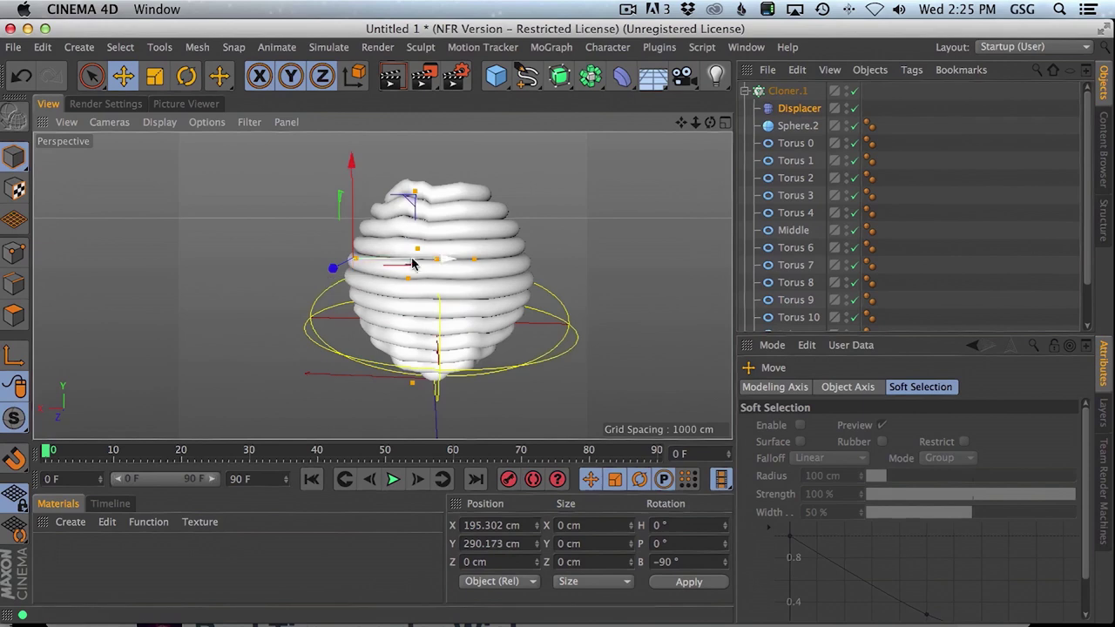
{"action": "left_click_drag", "start_coordinate": [411, 261], "coordinate": [731, 296]}
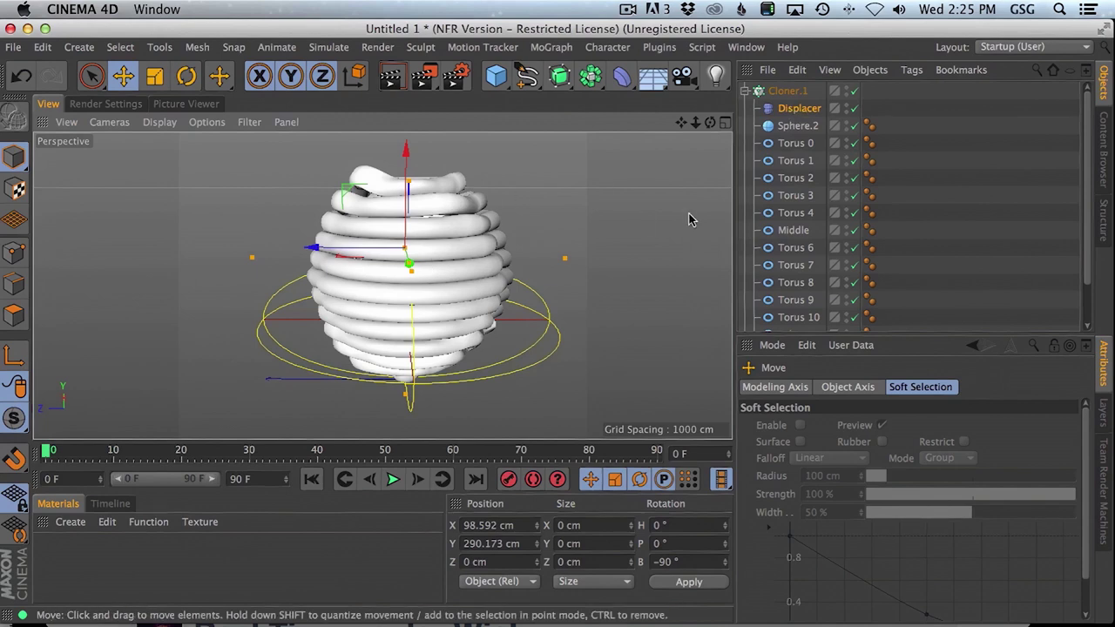
Check the cloner's child objects and set Cloner.1's clone count to 14
{"action": "left_click", "coordinate": [794, 110]}
{"action": "scroll", "coordinate": [1085, 181], "scroll_direction": "down", "scroll_amount": 5}
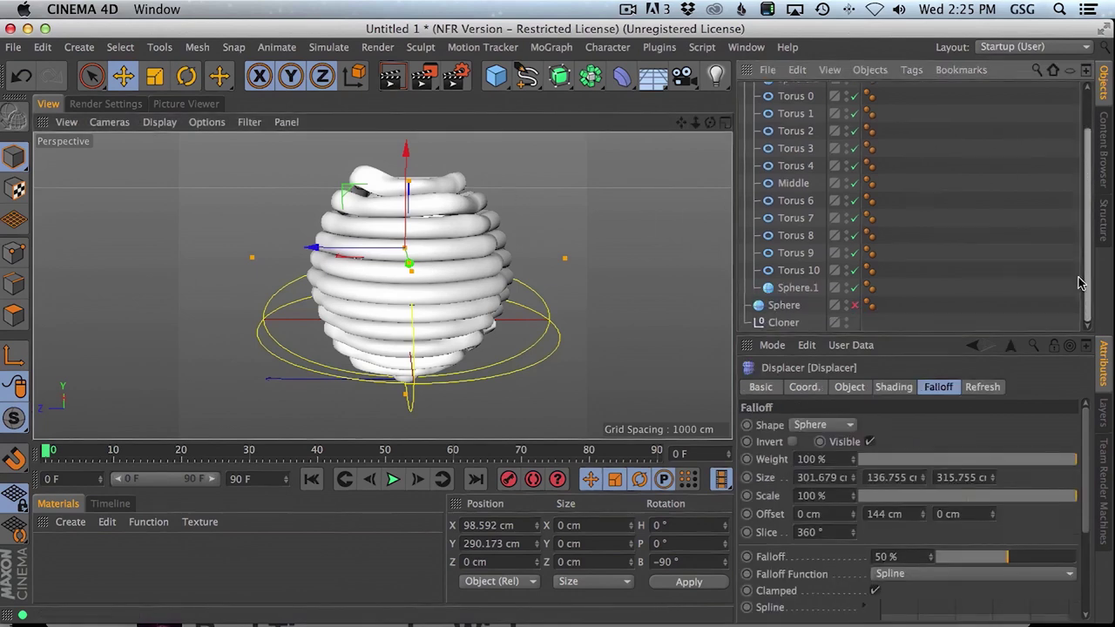
{"action": "scroll", "coordinate": [1048, 163], "scroll_direction": "up", "scroll_amount": 5}
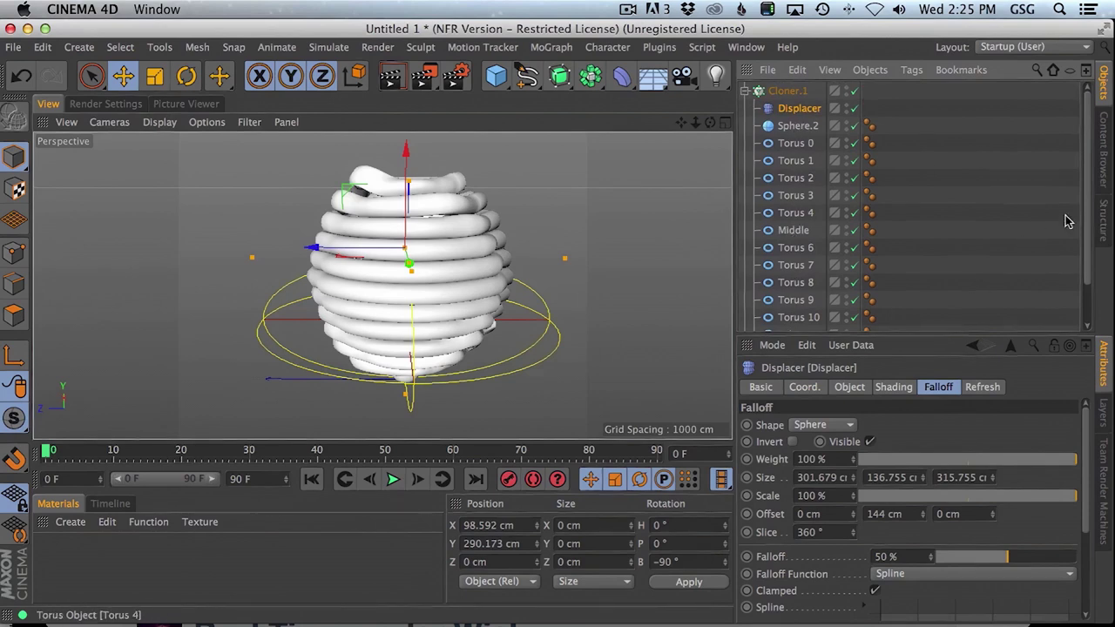
{"action": "scroll", "coordinate": [1087, 230], "scroll_direction": "down", "scroll_amount": 3}
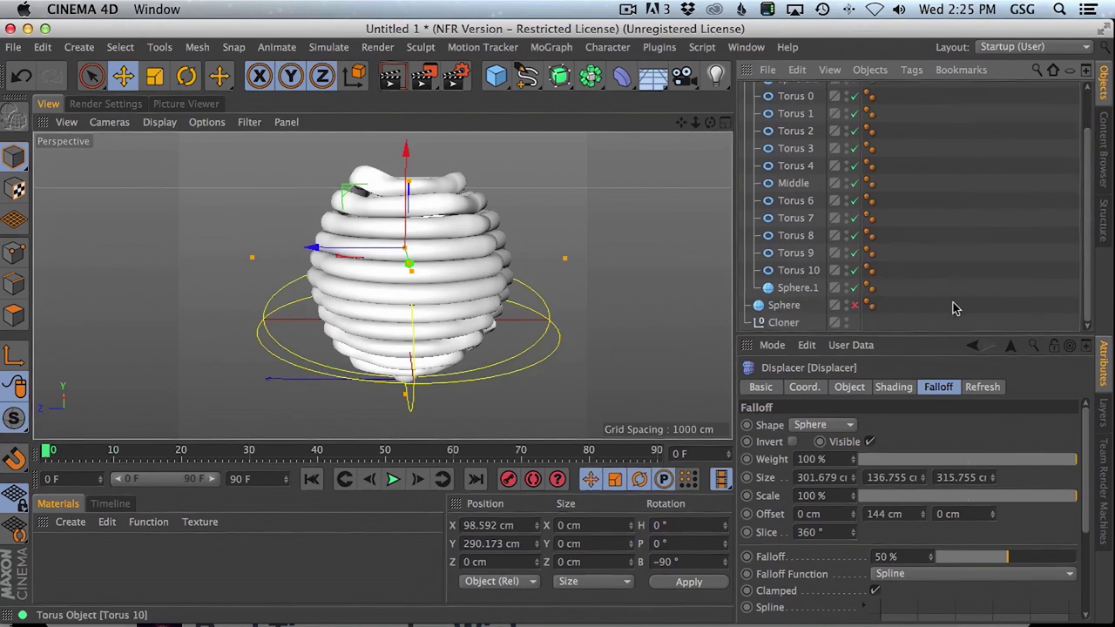
{"action": "scroll", "coordinate": [1085, 204], "scroll_direction": "up", "scroll_amount": 3}
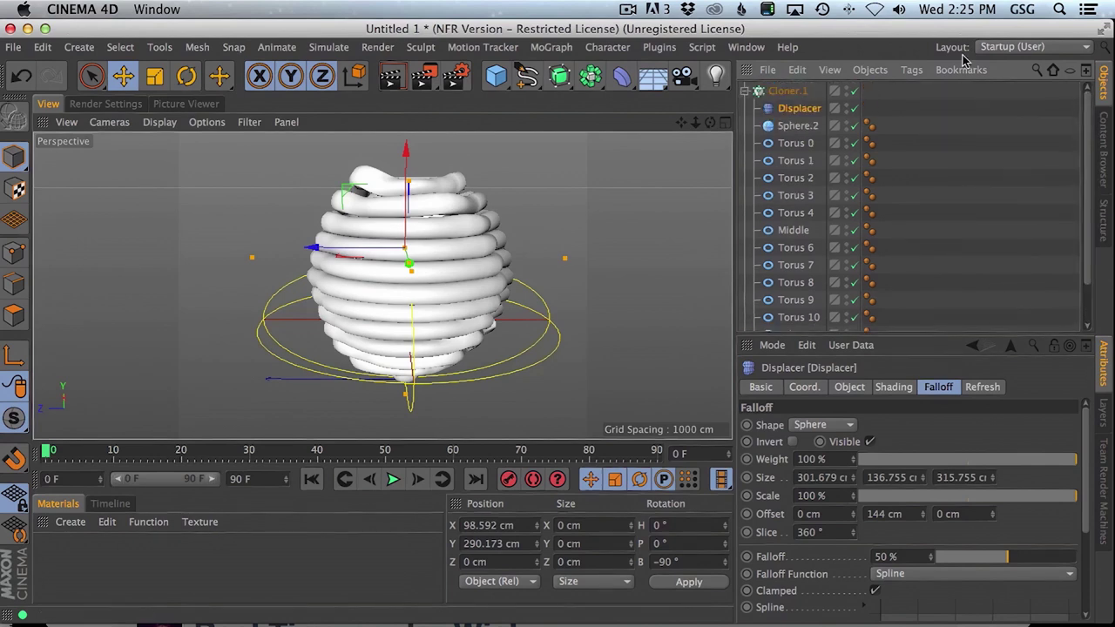
{"action": "left_click", "coordinate": [781, 92]}
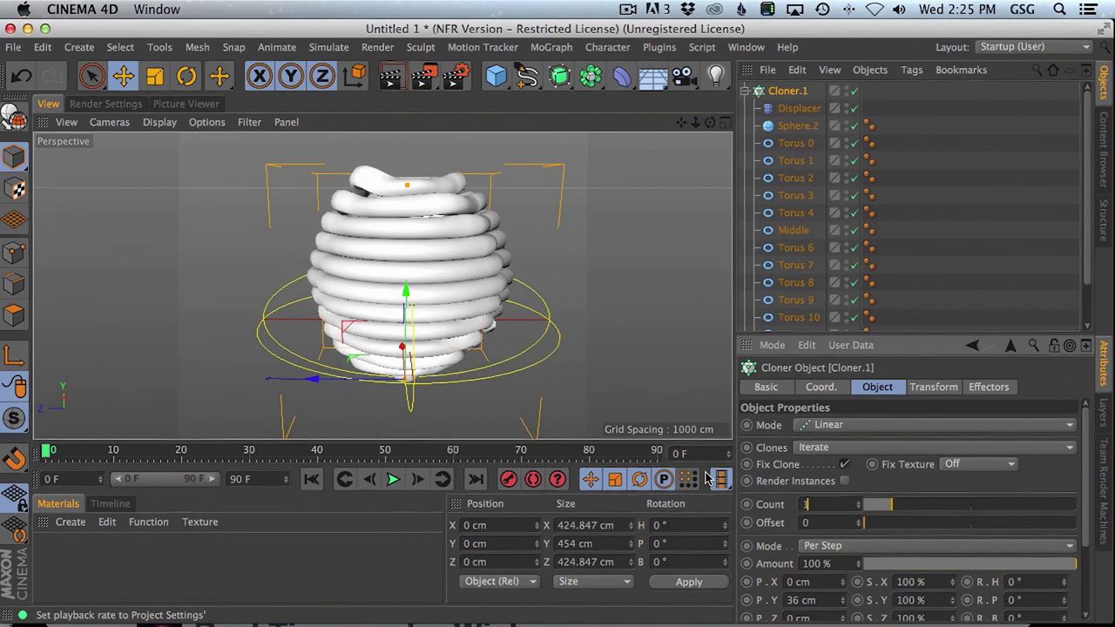
{"action": "type", "text": "4"}
{"action": "key", "text": "Return"}
{"action": "mouse_move", "coordinate": [428, 261]}
{"action": "left_mouse_down", "text": "alt"}
{"action": "mouse_move", "coordinate": [410, 293]}
{"action": "mouse_move", "coordinate": [422, 199]}
{"action": "mouse_move", "coordinate": [423, 241]}
{"action": "mouse_move", "coordinate": [456, 251]}
{"action": "mouse_move", "coordinate": [427, 282]}
{"action": "left_mouse_up", "text": "alt"}
Enlarge the Displacer's falloff to about 325 cm on Z and raise the Displacer to about 306 cm on Y
{"action": "left_click", "coordinate": [794, 108]}
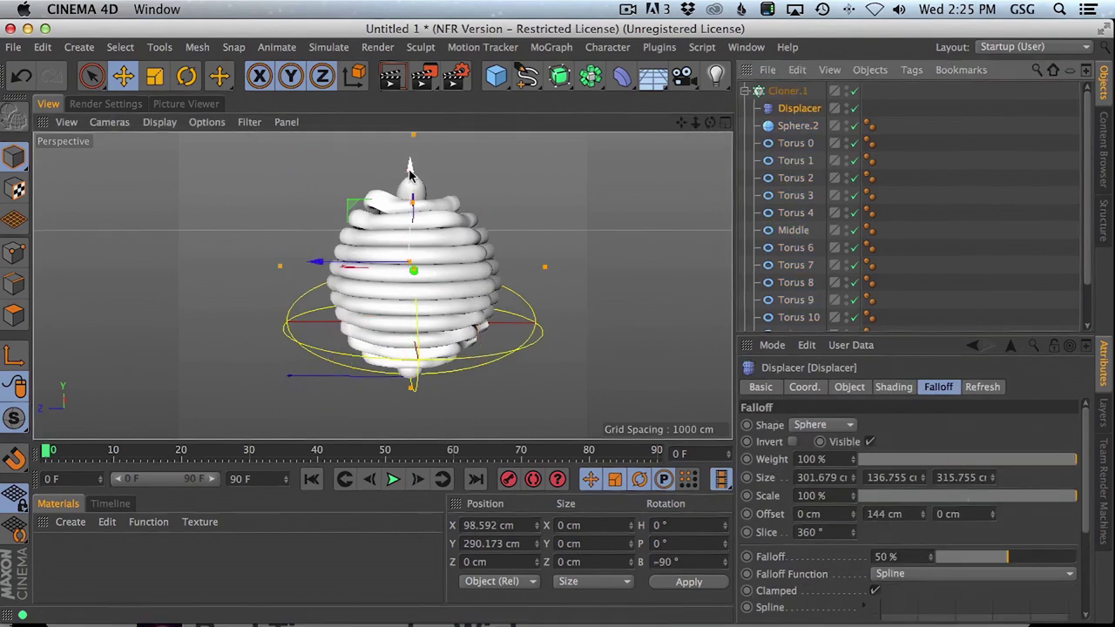
{"action": "mouse_move", "coordinate": [409, 175]}
{"action": "left_mouse_down"}
{"action": "mouse_move", "coordinate": [410, 209]}
{"action": "mouse_move", "coordinate": [409, 175]}
{"action": "left_mouse_up"}
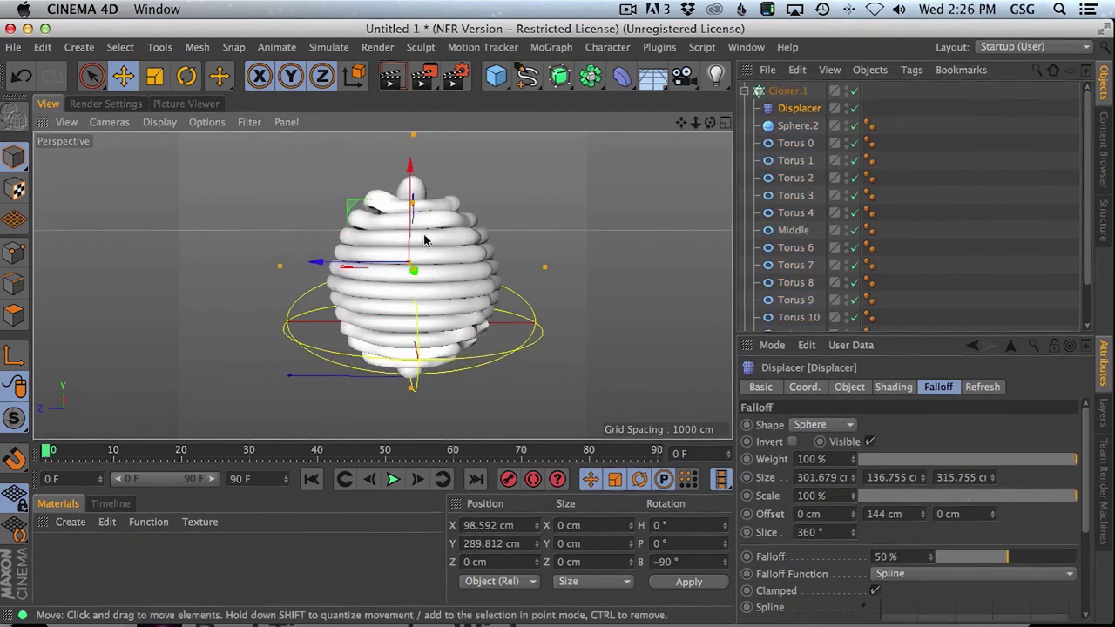
{"action": "mouse_move", "coordinate": [544, 266]}
{"action": "left_mouse_down"}
{"action": "mouse_move", "coordinate": [643, 266]}
{"action": "mouse_move", "coordinate": [480, 281]}
{"action": "mouse_move", "coordinate": [552, 281]}
{"action": "mouse_move", "coordinate": [549, 266]}
{"action": "left_mouse_up"}
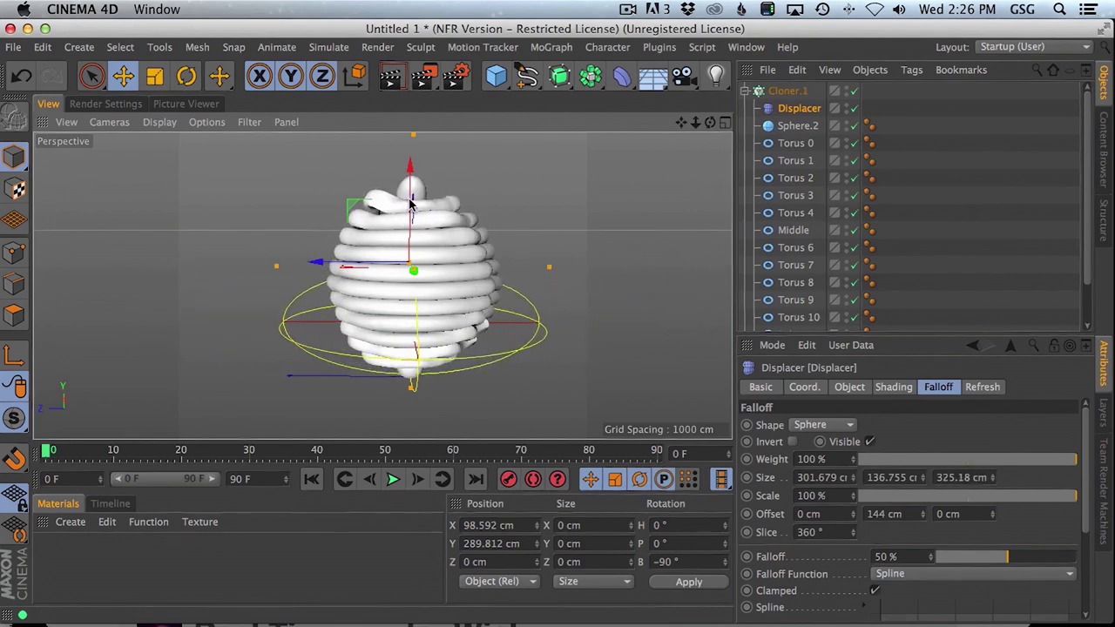
{"action": "mouse_move", "coordinate": [410, 202]}
{"action": "left_mouse_down"}
{"action": "mouse_move", "coordinate": [410, 185]}
{"action": "mouse_move", "coordinate": [410, 194]}
{"action": "left_mouse_up"}
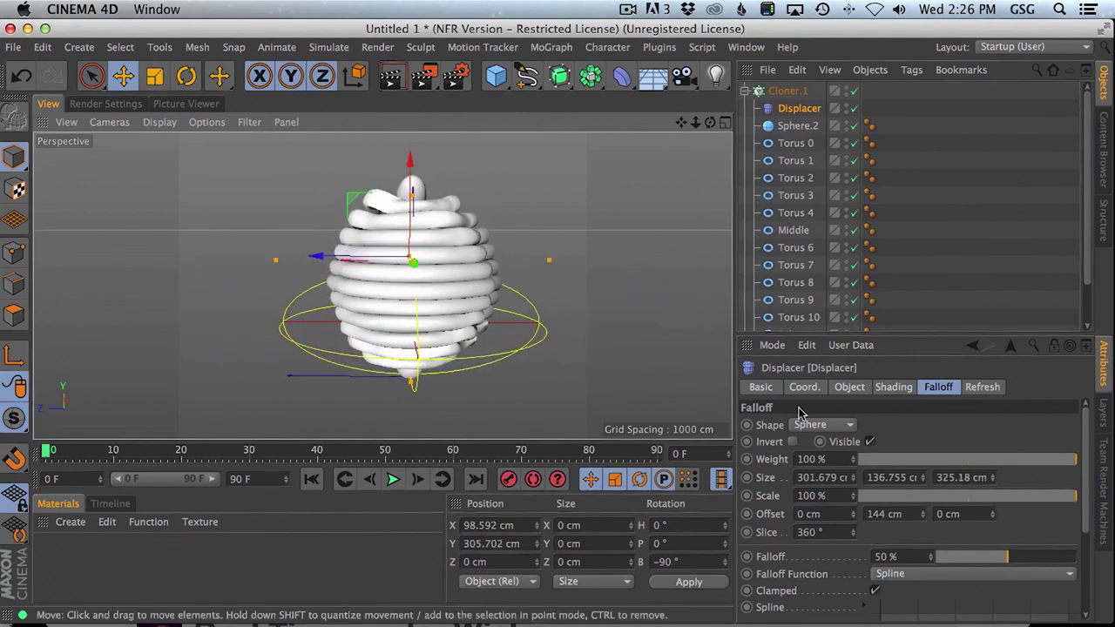
Invert the Displacer's spherical falloff and scale it down to about 232 × 105 × 250 cm
{"action": "left_click", "coordinate": [791, 441]}
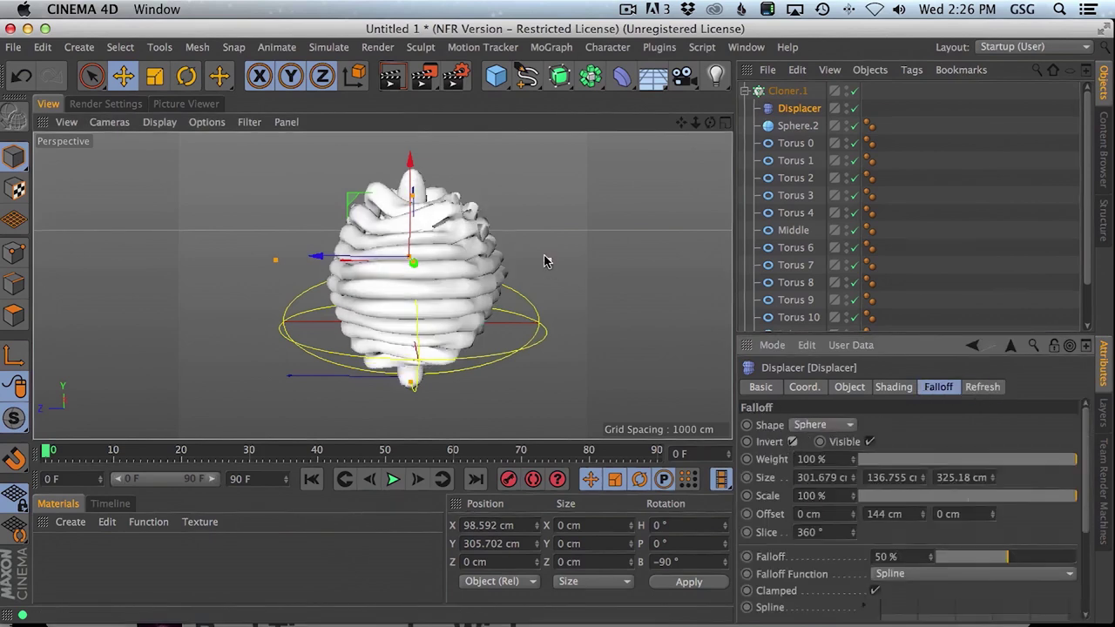
{"action": "left_click", "coordinate": [154, 75]}
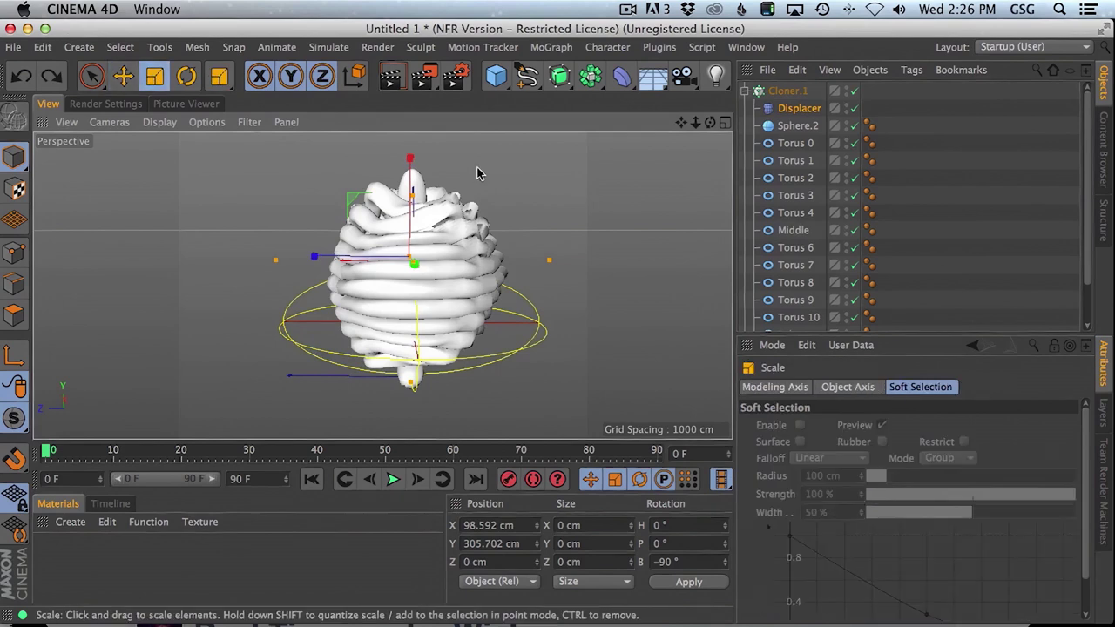
{"action": "left_click_drag", "start_coordinate": [477, 173], "coordinate": [296, 228]}
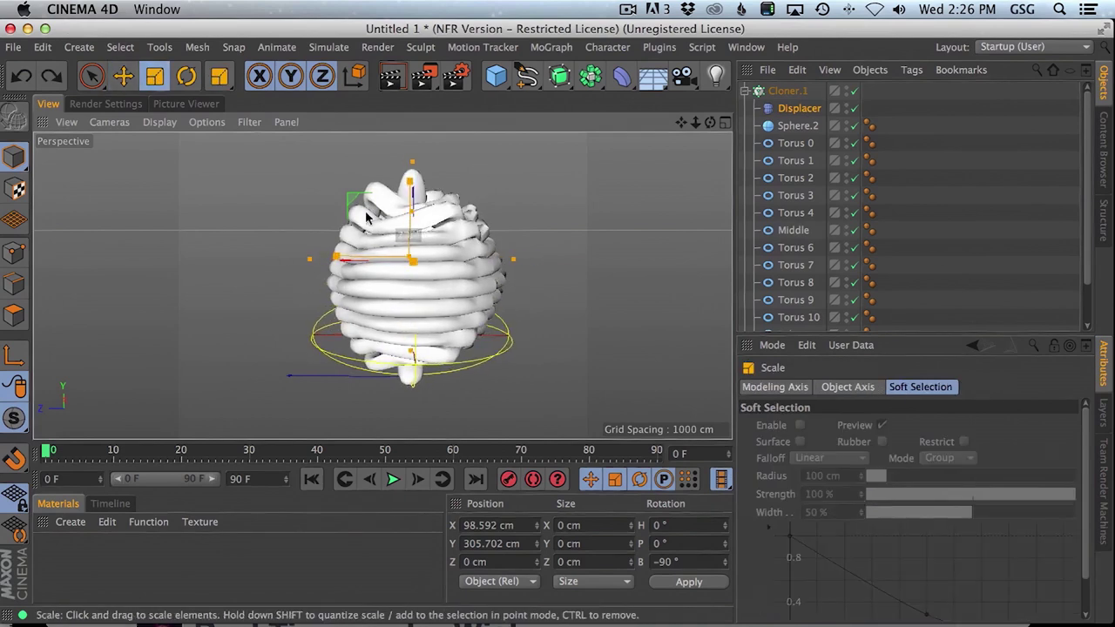
{"action": "left_click", "coordinate": [127, 77]}
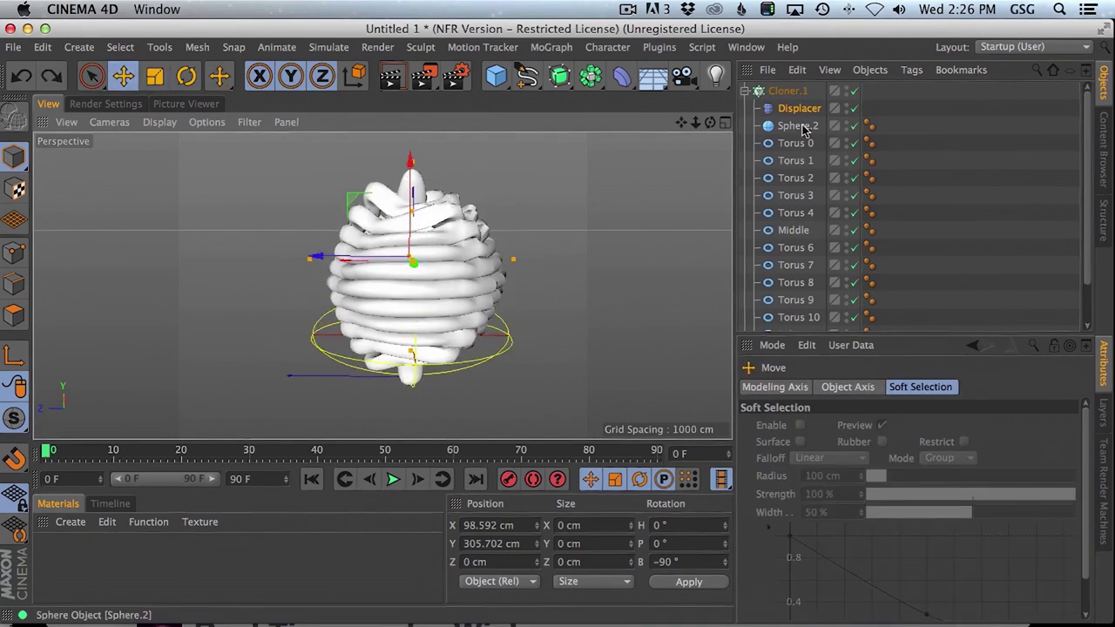
{"action": "left_click_drag", "start_coordinate": [806, 89], "coordinate": [789, 110]}
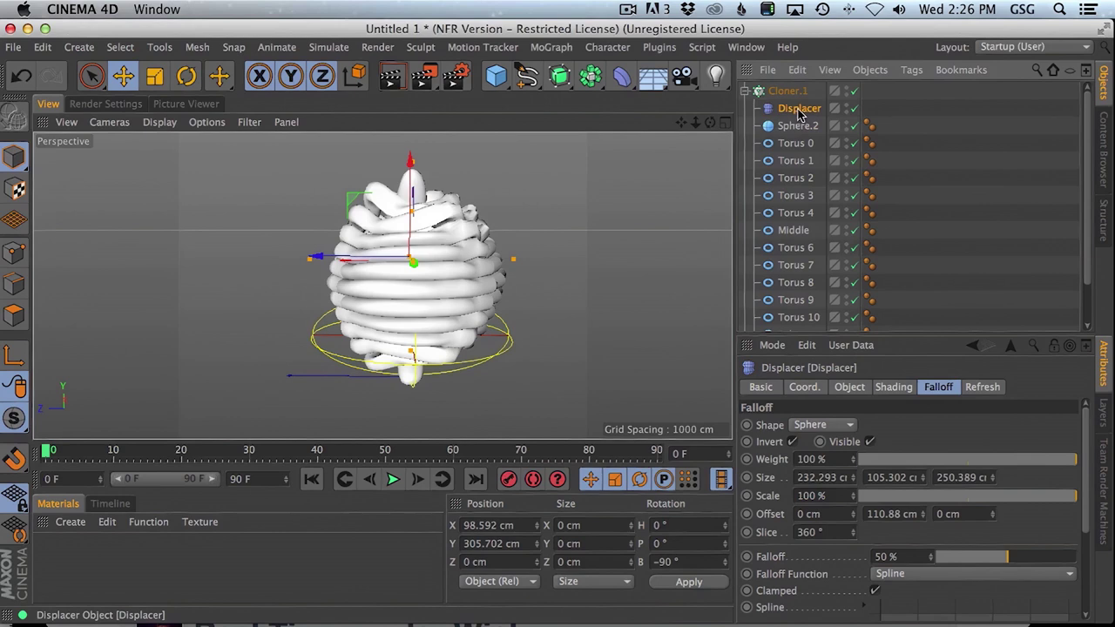
Move the Displacer to the end of Cloner.1's children, directly below Sphere.1
{"action": "left_click_drag", "start_coordinate": [810, 240], "coordinate": [813, 331]}
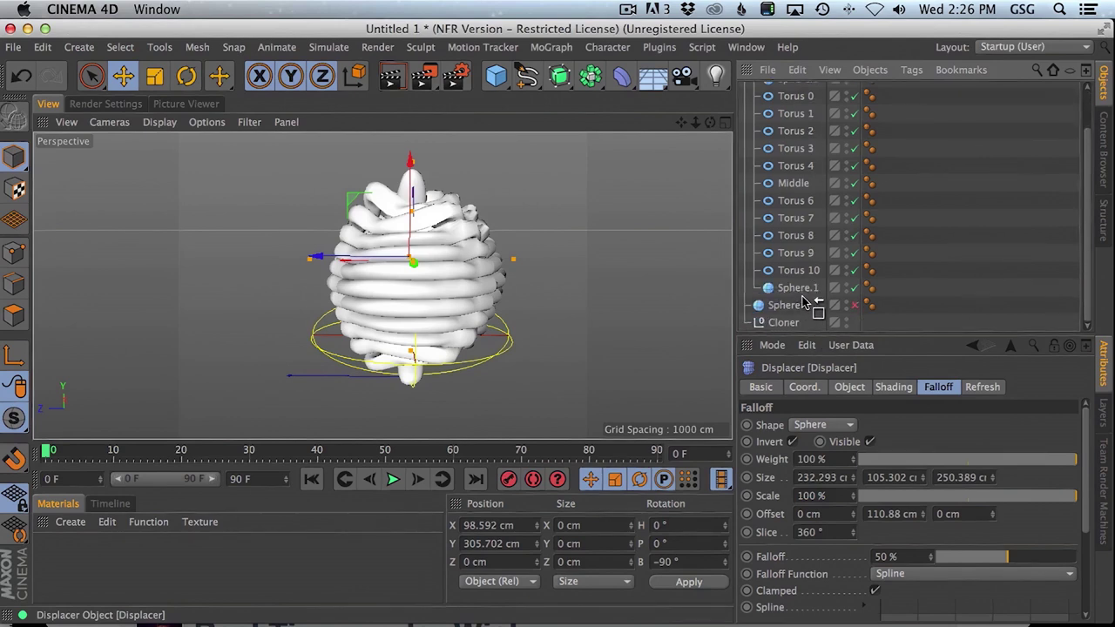
{"action": "left_click_drag", "start_coordinate": [805, 302], "coordinate": [797, 277]}
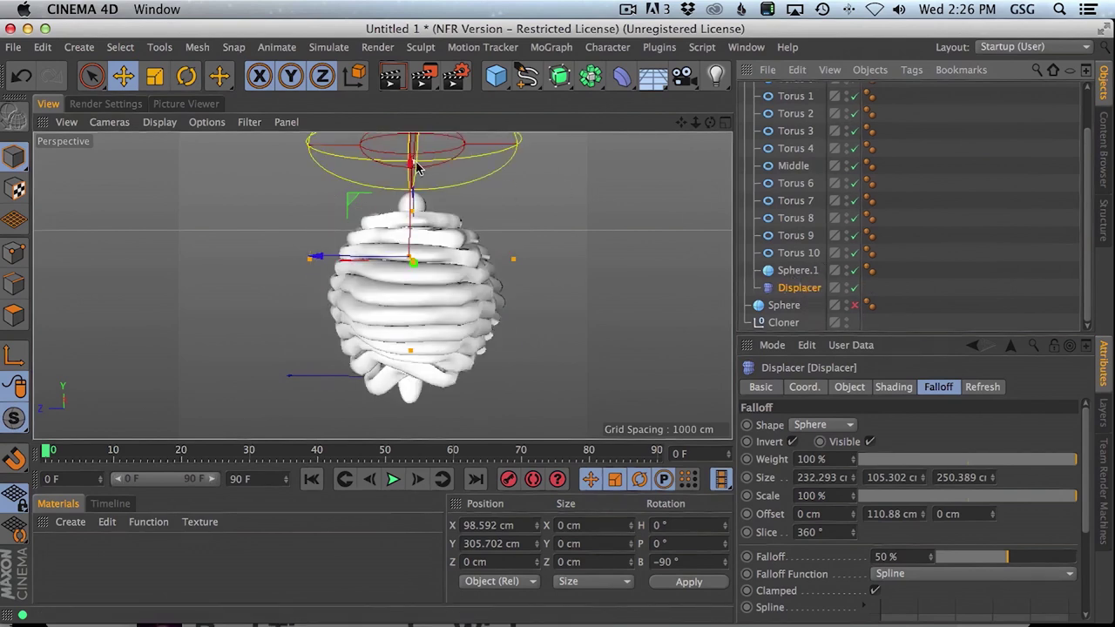
{"action": "left_click", "coordinate": [123, 75]}
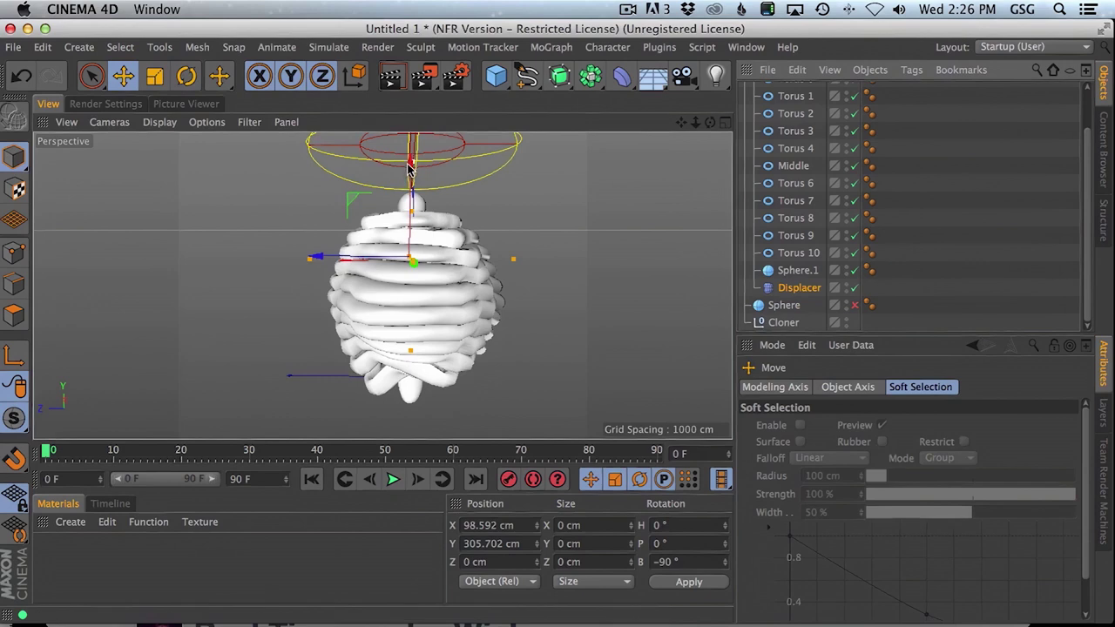
Reset the Displacer falloff's Y offset to 0 cm, then lower it to -253 cm
{"action": "left_click", "coordinate": [799, 287]}
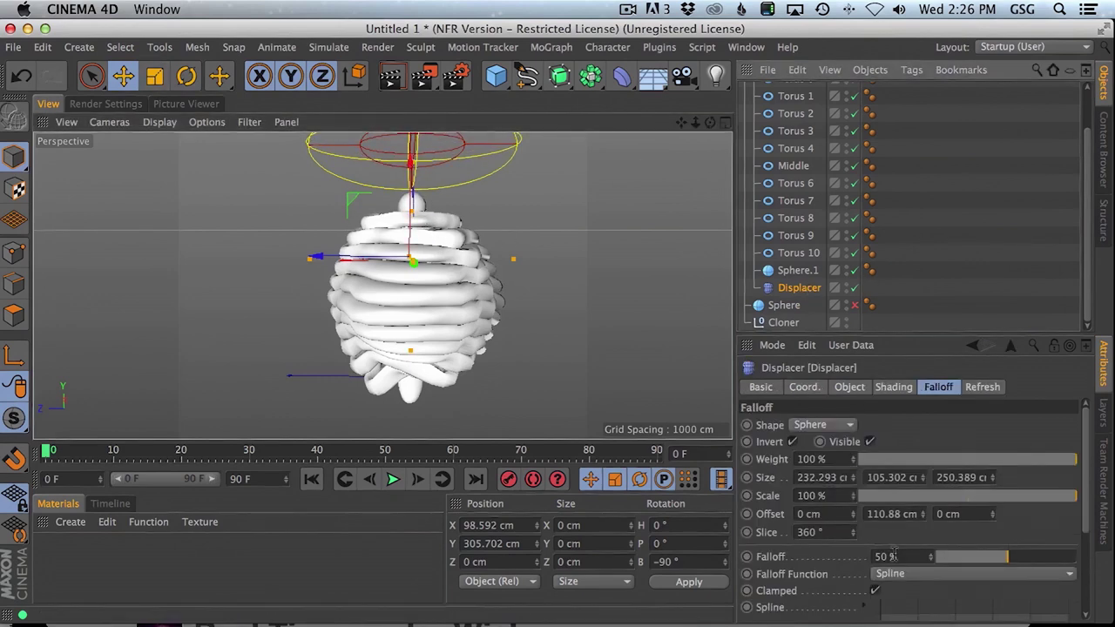
{"action": "mouse_move", "coordinate": [924, 514]}
{"action": "left_mouse_down"}
{"action": "mouse_move", "coordinate": [915, 581]}
{"action": "mouse_move", "coordinate": [932, 527]}
{"action": "left_mouse_up"}
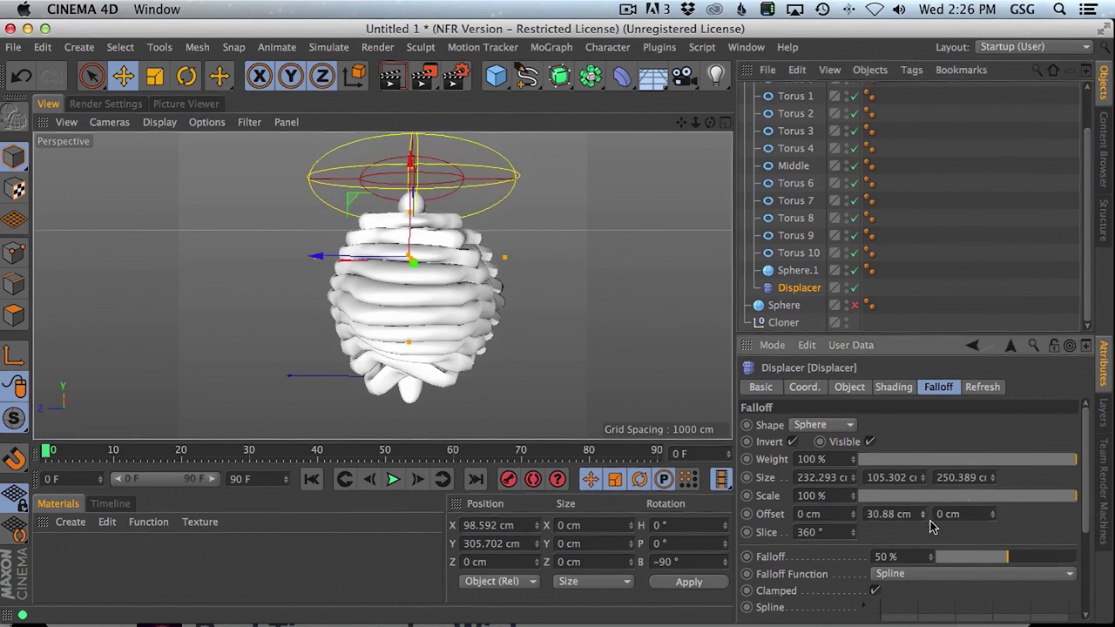
{"action": "type", "text": "0"}
{"action": "key", "text": "Return"}
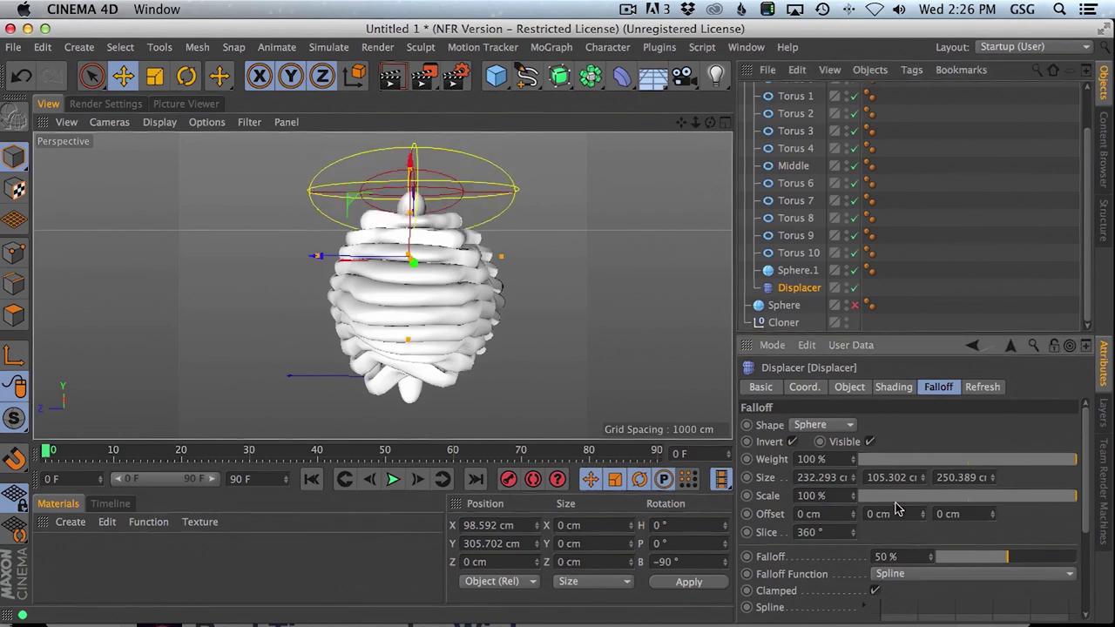
{"action": "left_click_drag", "start_coordinate": [925, 518], "coordinate": [930, 484]}
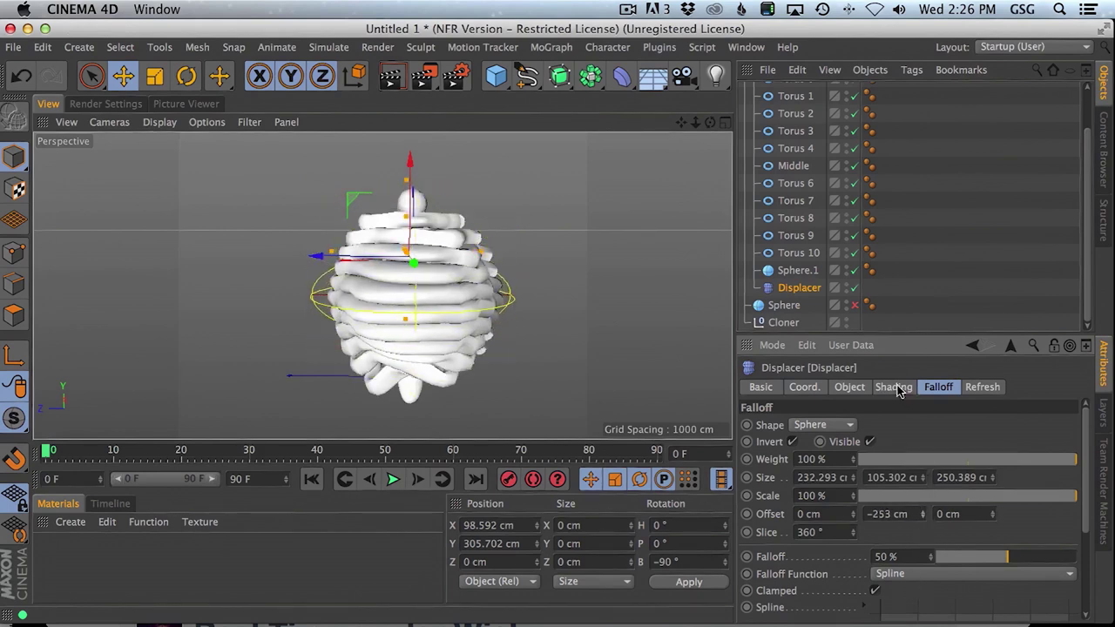
Look through the Noise shader settings of the Displacer
{"action": "left_click", "coordinate": [897, 389]}
{"action": "left_click", "coordinate": [928, 443]}
{"action": "scroll", "coordinate": [1094, 468], "scroll_direction": "down", "scroll_amount": 5}
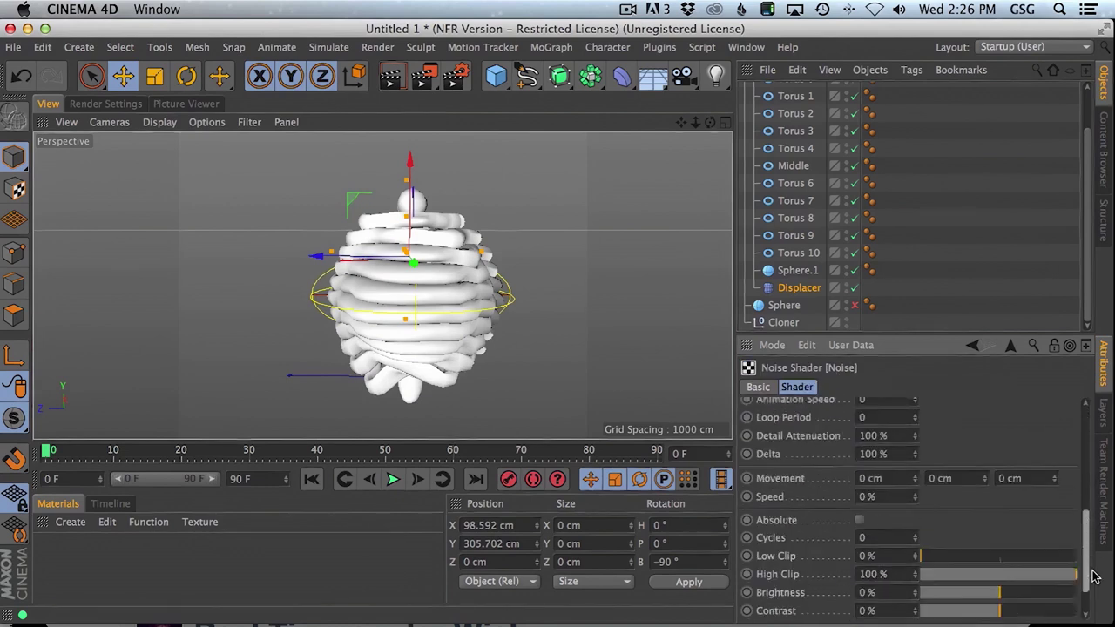
Replace the Displacer with a newly added one, placed as Cloner.1's first child above Sphere.2
{"action": "left_click", "coordinate": [797, 288]}
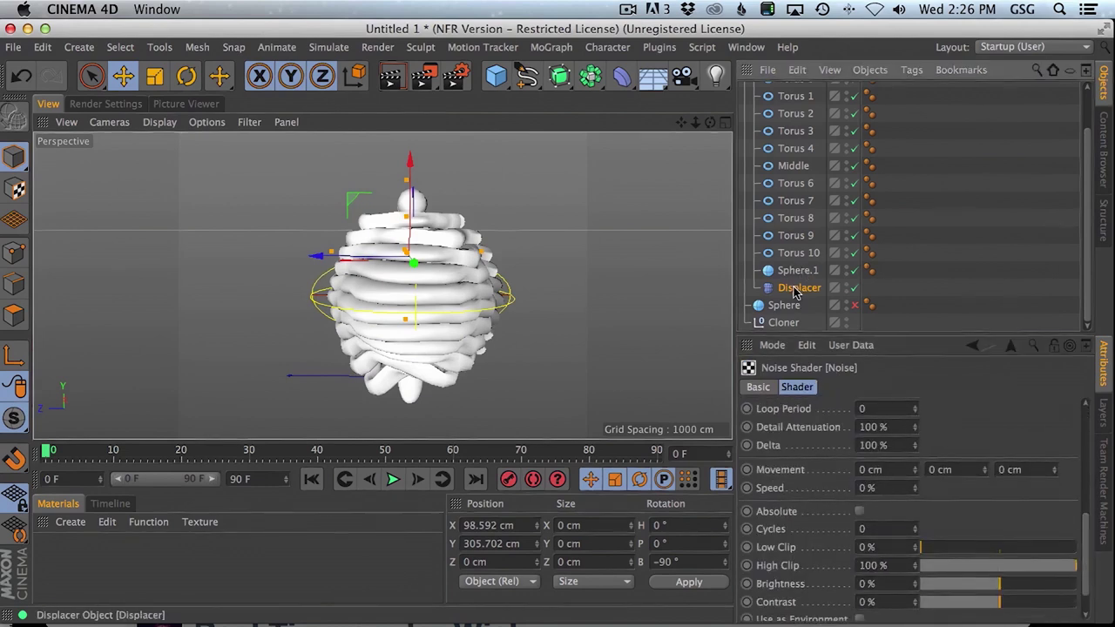
{"action": "key", "text": "Delete"}
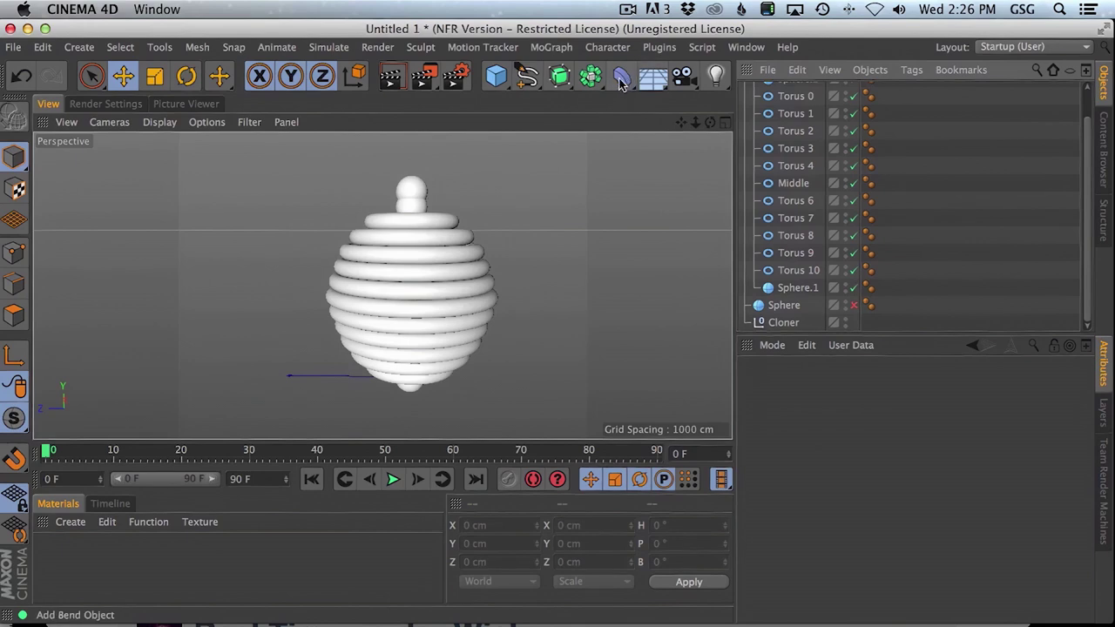
{"action": "left_click", "coordinate": [621, 76]}
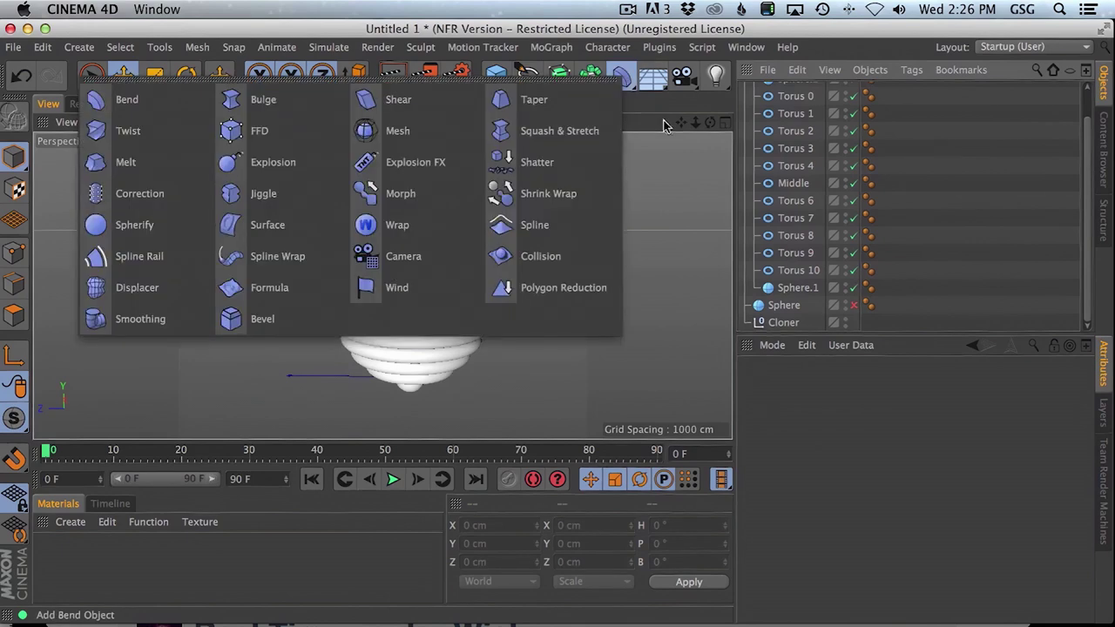
{"action": "left_click", "coordinate": [137, 287]}
{"action": "scroll", "coordinate": [1080, 169], "scroll_direction": "up", "scroll_amount": 2}
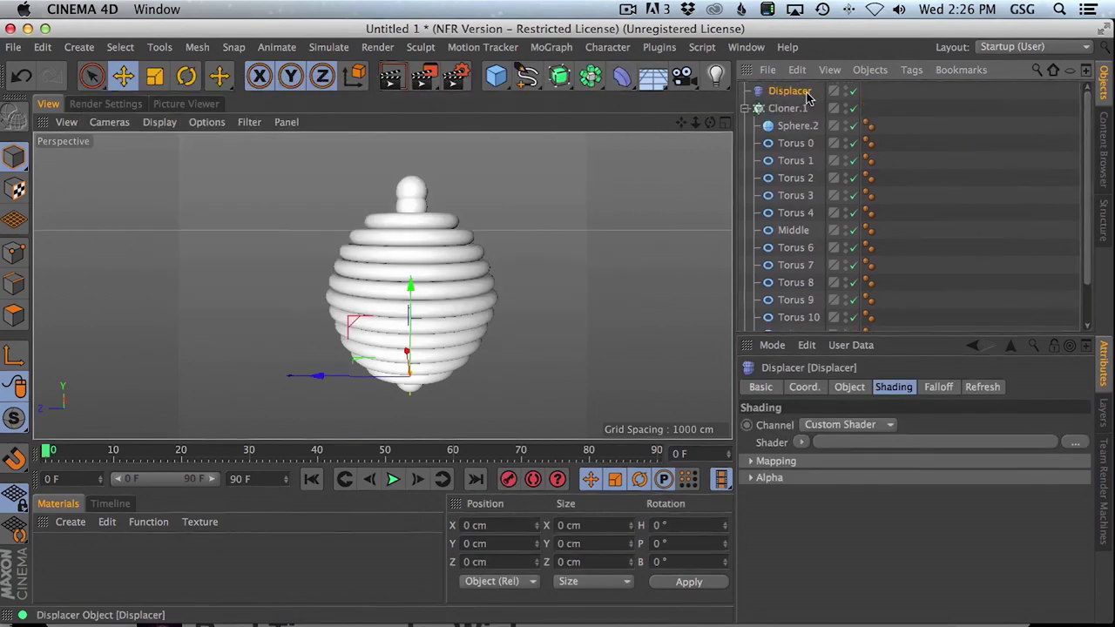
{"action": "left_click_drag", "start_coordinate": [803, 124], "coordinate": [805, 126]}
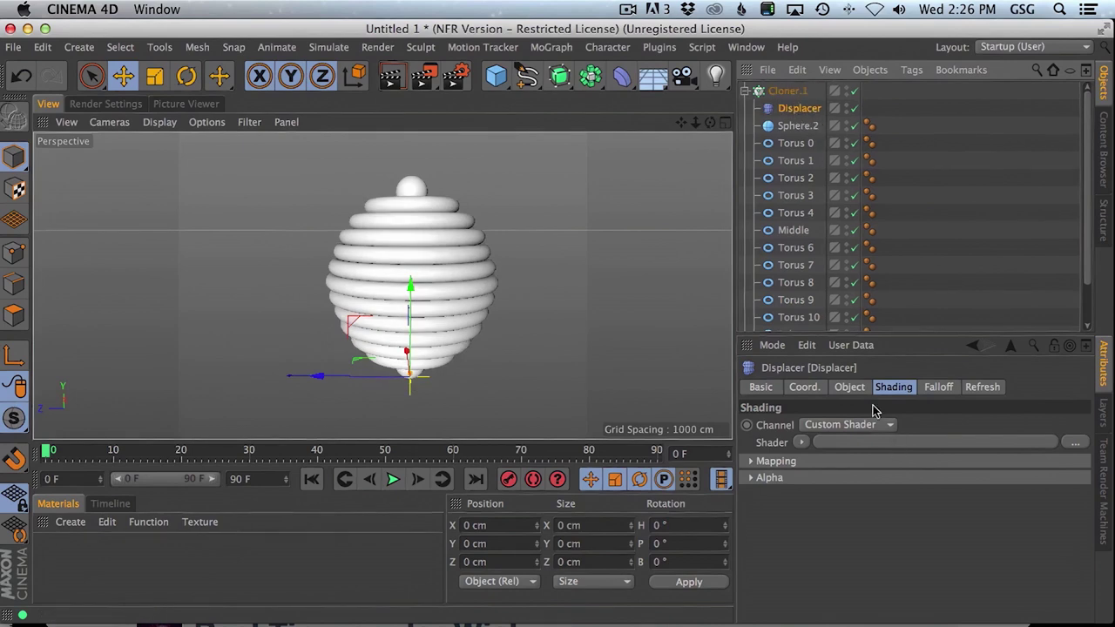
Load a Noise shader into the new Displacer and set the noise's Global Scale to 1000%
{"action": "left_click", "coordinate": [802, 442]}
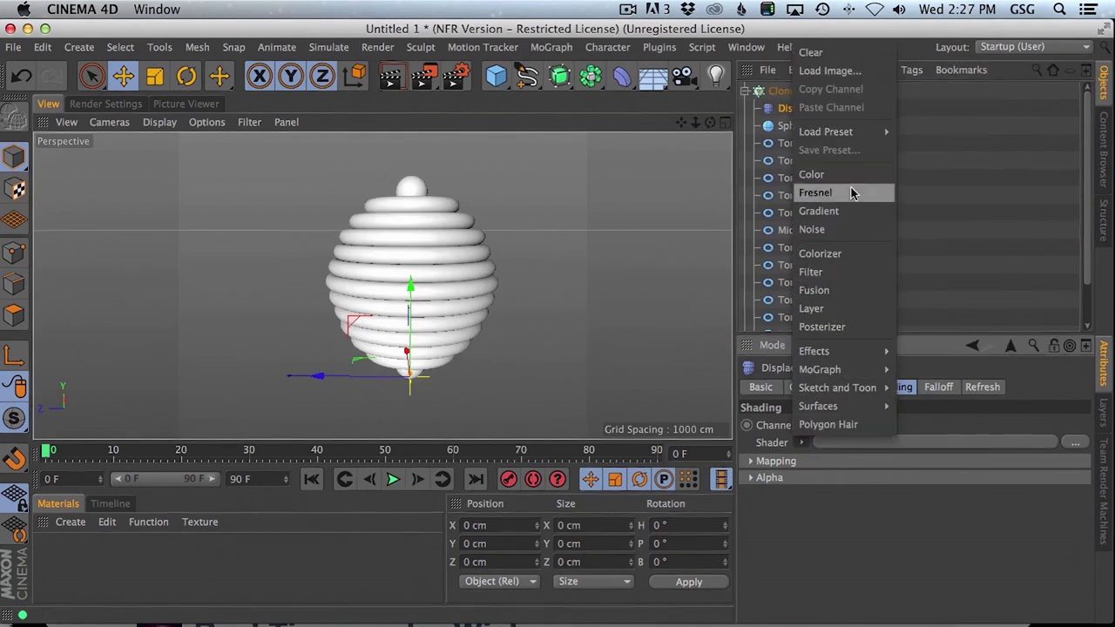
{"action": "left_click", "coordinate": [845, 230]}
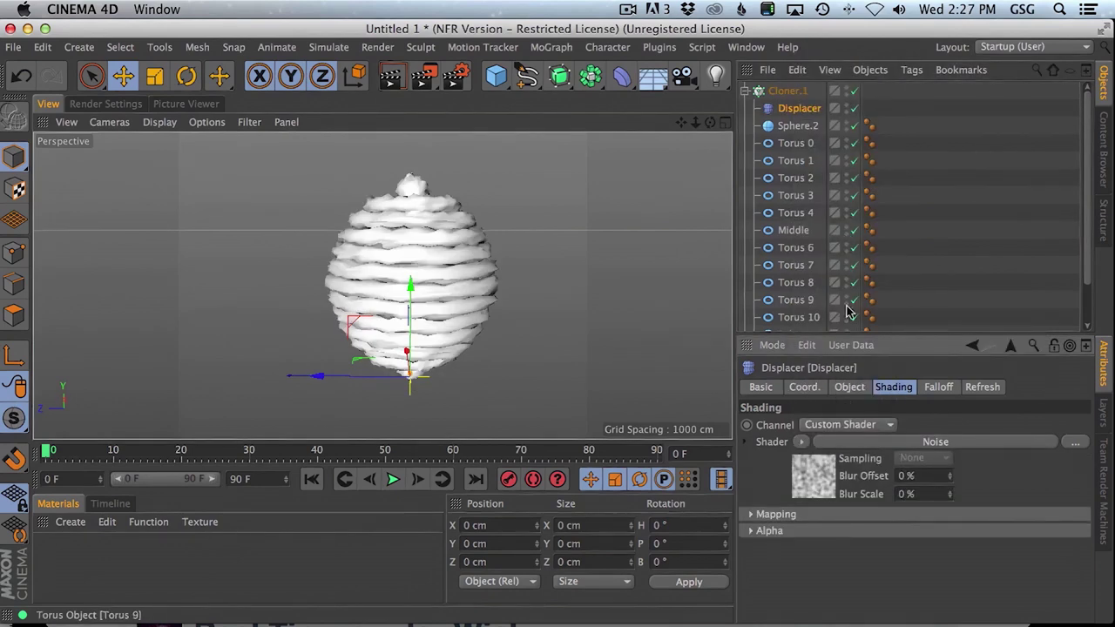
{"action": "left_click", "coordinate": [916, 442]}
{"action": "left_click_drag", "start_coordinate": [1085, 486], "coordinate": [1080, 567]}
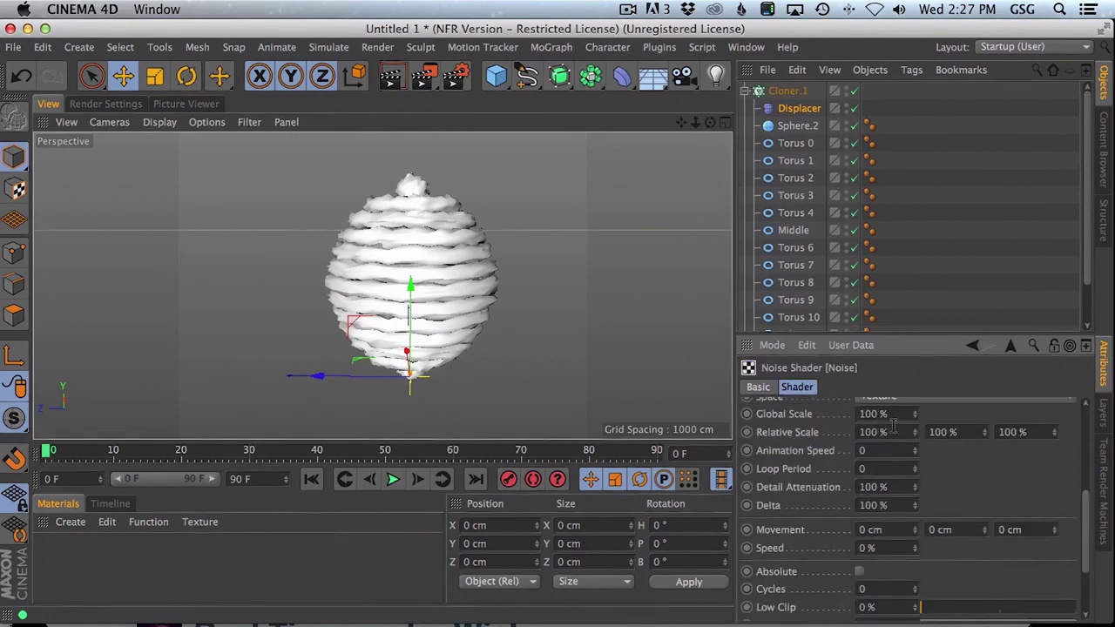
{"action": "left_click_drag", "start_coordinate": [892, 414], "coordinate": [787, 333]}
{"action": "type", "text": "1000"}
{"action": "key", "text": "Return"}
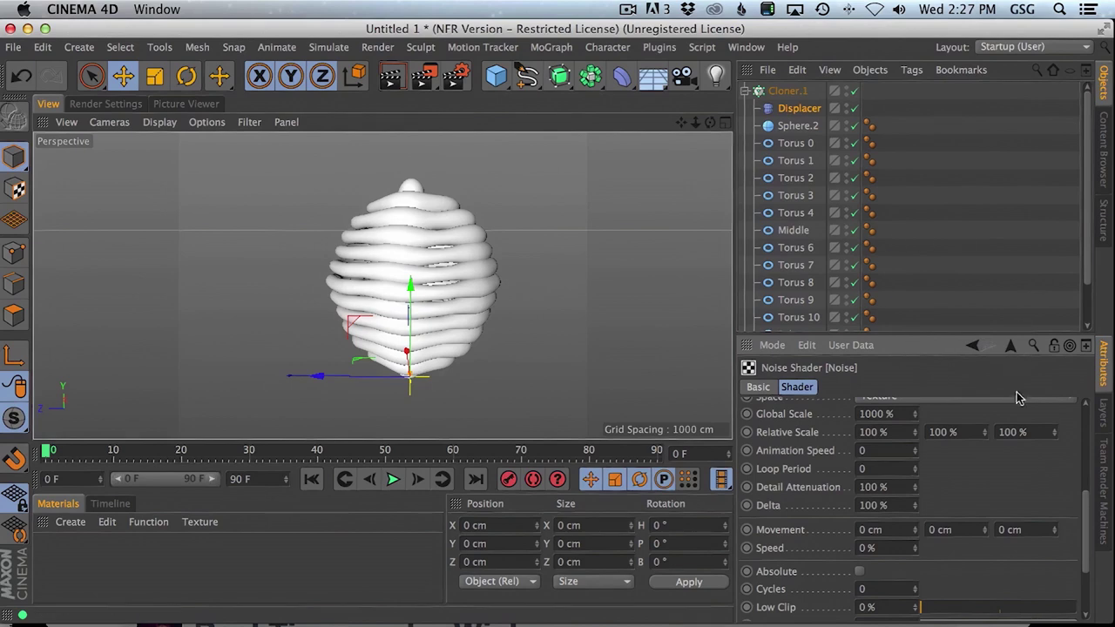
Try raising the Displacer along Y and changing the noise's X Relative Scale
{"action": "left_click_drag", "start_coordinate": [1085, 273], "coordinate": [1091, 322]}
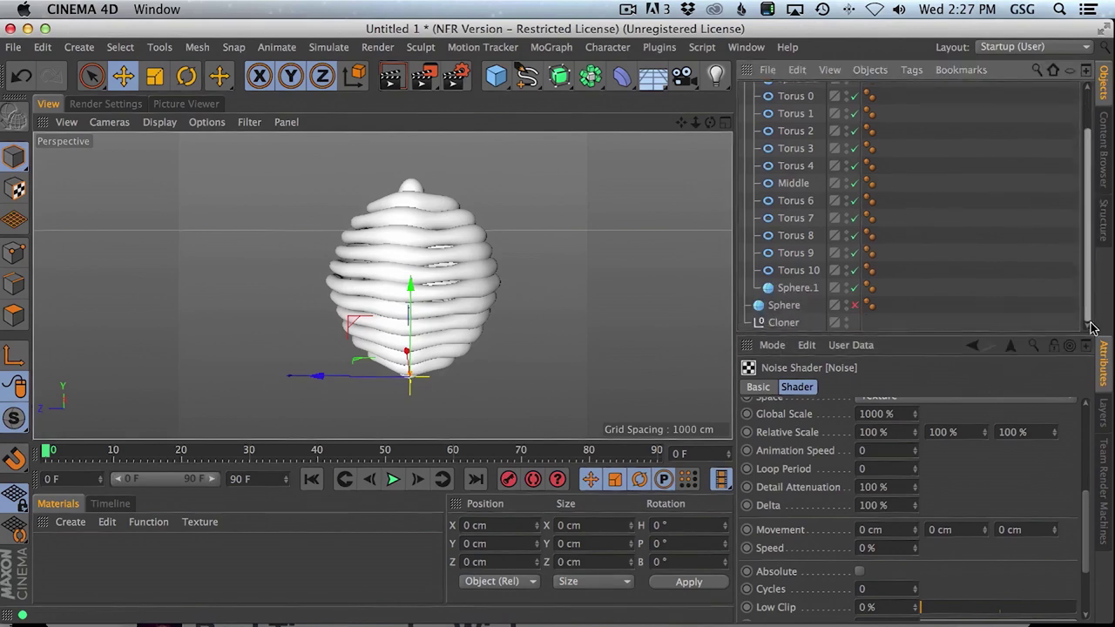
{"action": "left_click_drag", "start_coordinate": [409, 297], "coordinate": [406, 257]}
{"action": "key", "text": "super+z"}
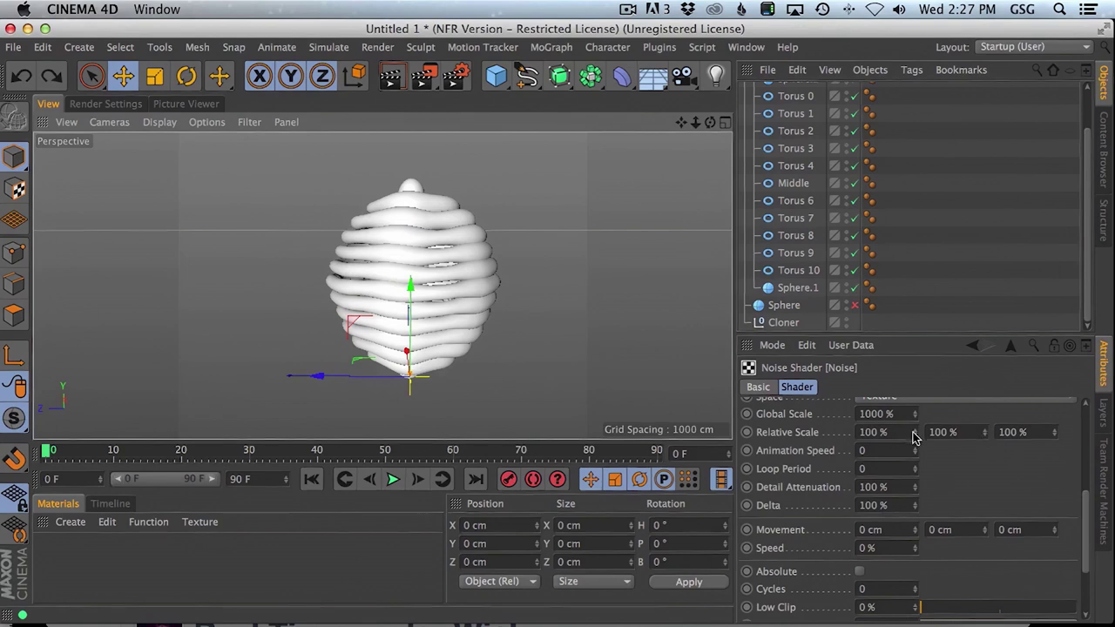
{"action": "left_click_drag", "start_coordinate": [913, 438], "coordinate": [913, 519]}
{"action": "key", "text": "super+z"}
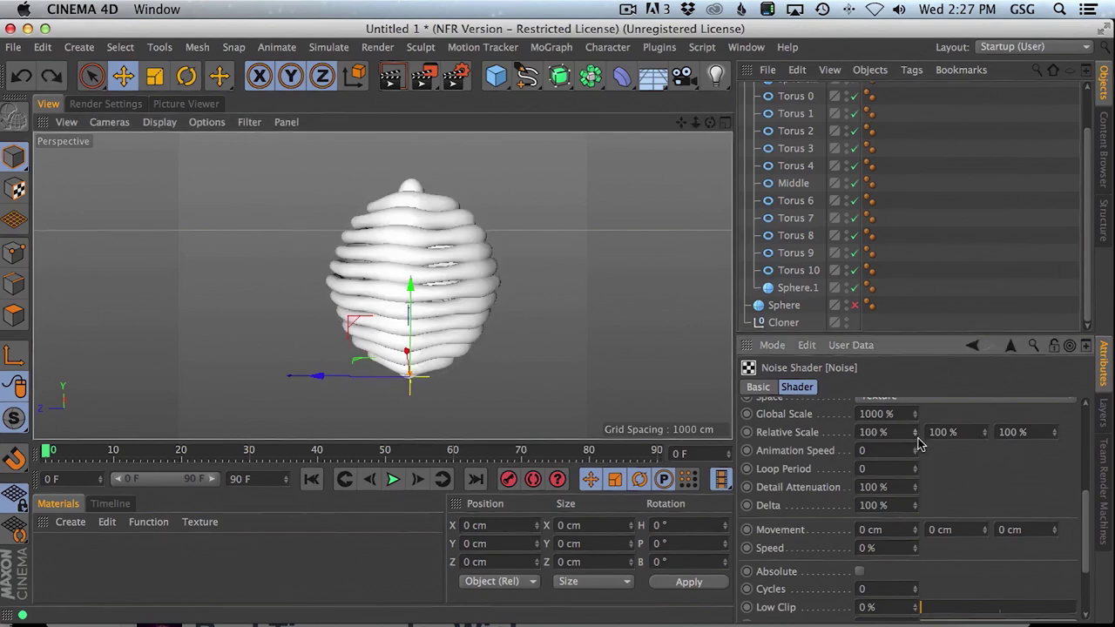
Set the noise's Relative Scale to about 149% on X, 49% on Y and 68% on Z
{"action": "left_click_drag", "start_coordinate": [922, 419], "coordinate": [940, 399]}
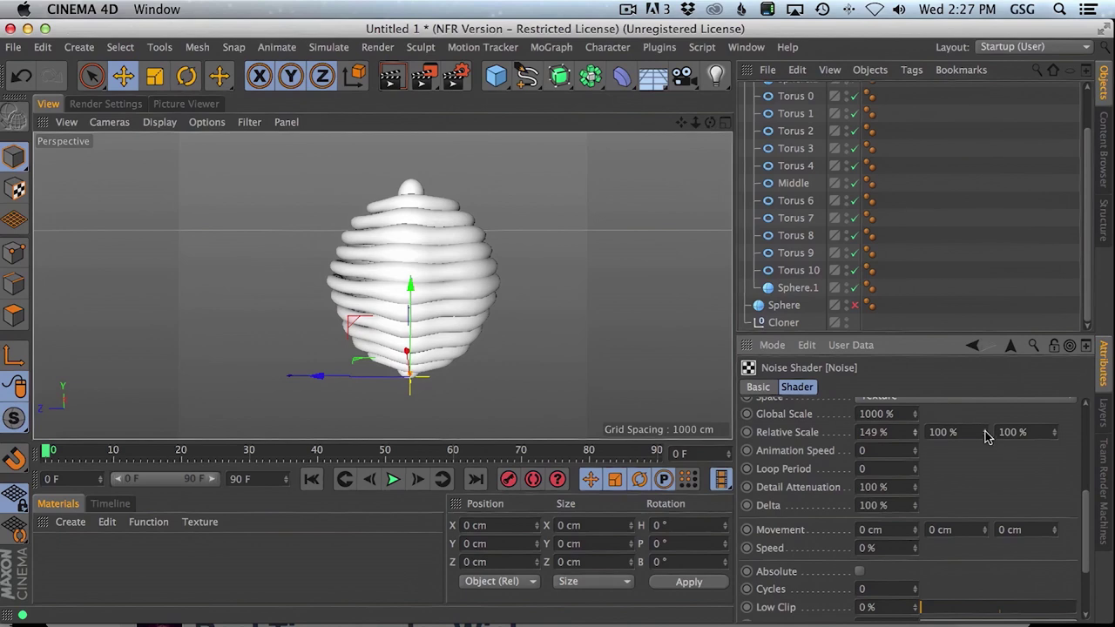
{"action": "left_click_drag", "start_coordinate": [987, 436], "coordinate": [987, 462]}
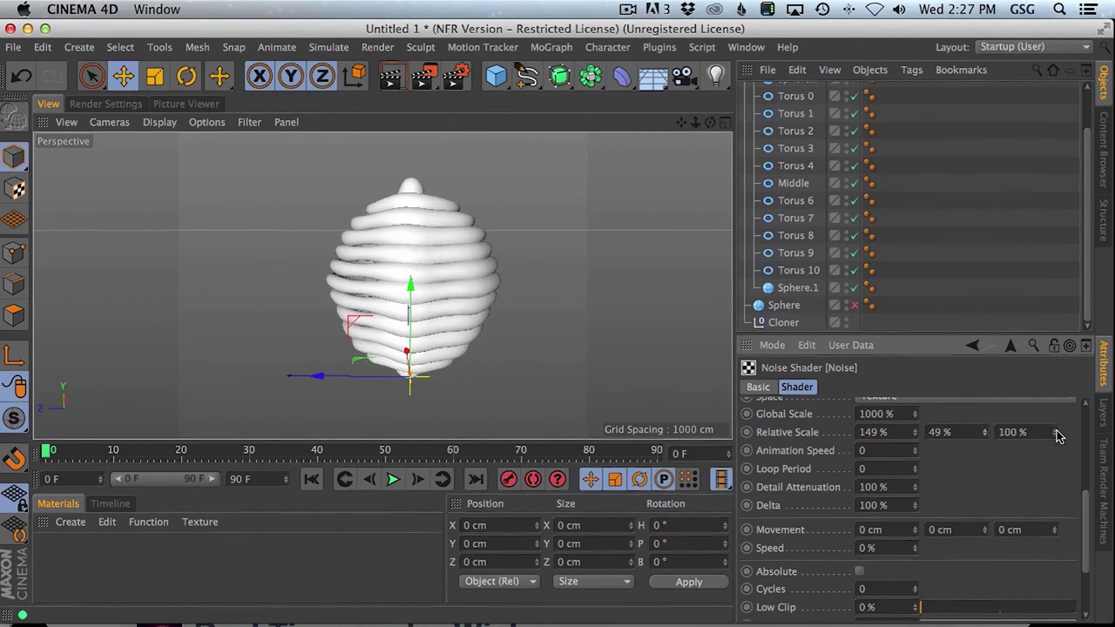
{"action": "left_click_drag", "start_coordinate": [1054, 433], "coordinate": [1057, 456]}
{"action": "mouse_move", "coordinate": [418, 281]}
{"action": "left_mouse_down", "text": "alt"}
{"action": "mouse_move", "coordinate": [377, 298]}
{"action": "mouse_move", "coordinate": [422, 260]}
{"action": "mouse_move", "coordinate": [442, 215]}
{"action": "mouse_move", "coordinate": [428, 298]}
{"action": "mouse_move", "coordinate": [425, 282]}
{"action": "left_mouse_up", "text": "alt"}
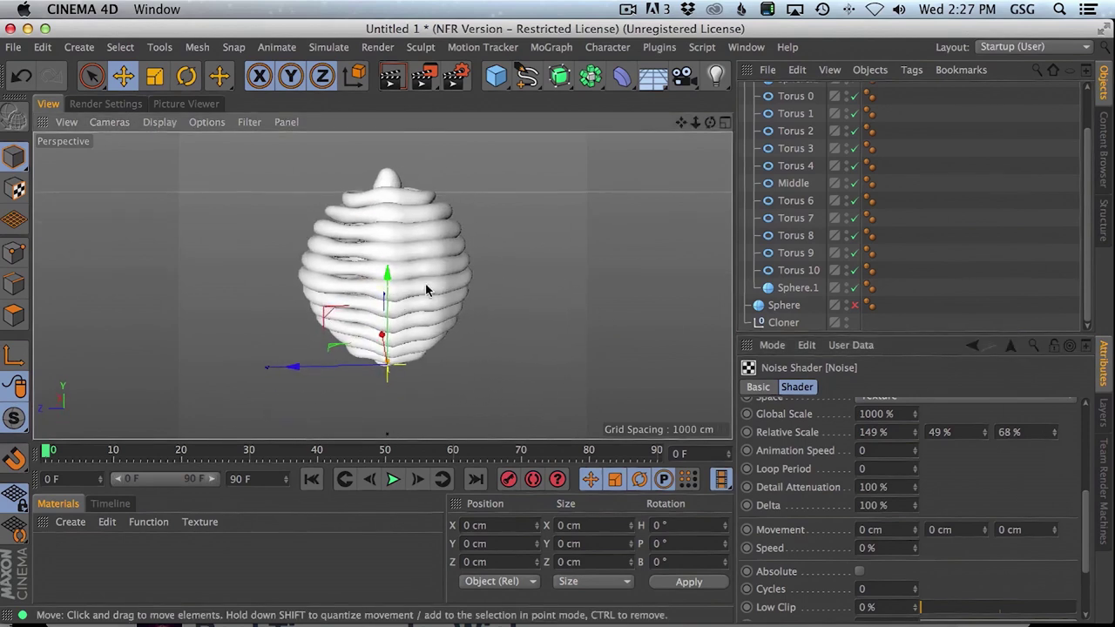
Check the settings of the Displacer and Sphere.2 inside Cloner.1
{"action": "scroll", "coordinate": [757, 100], "scroll_direction": "up", "scroll_amount": 3}
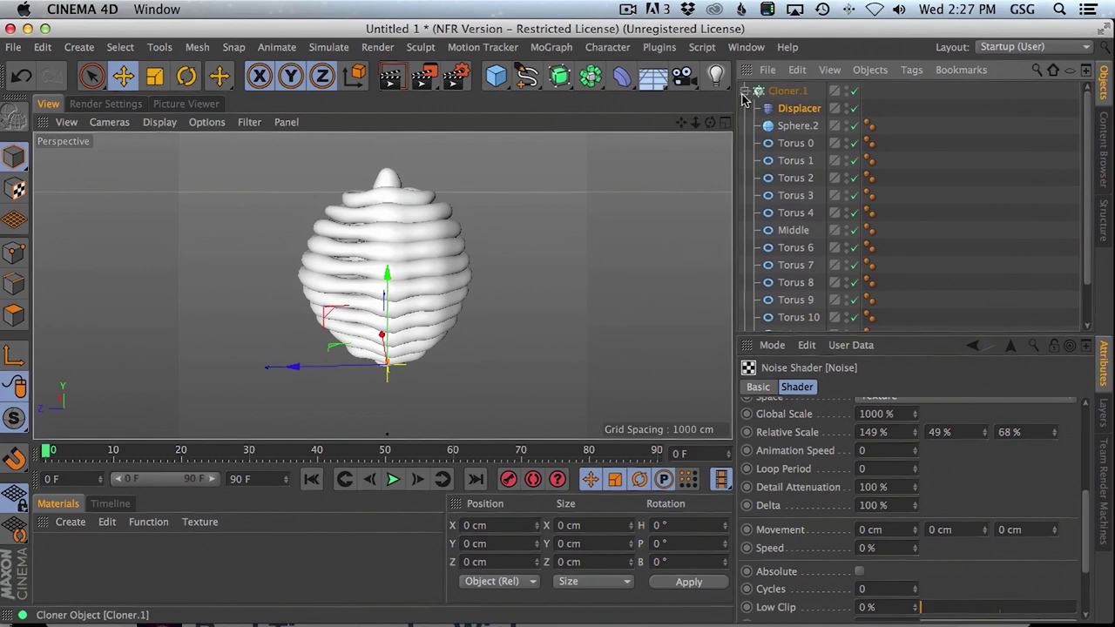
{"action": "left_click", "coordinate": [788, 94]}
{"action": "left_click", "coordinate": [794, 108]}
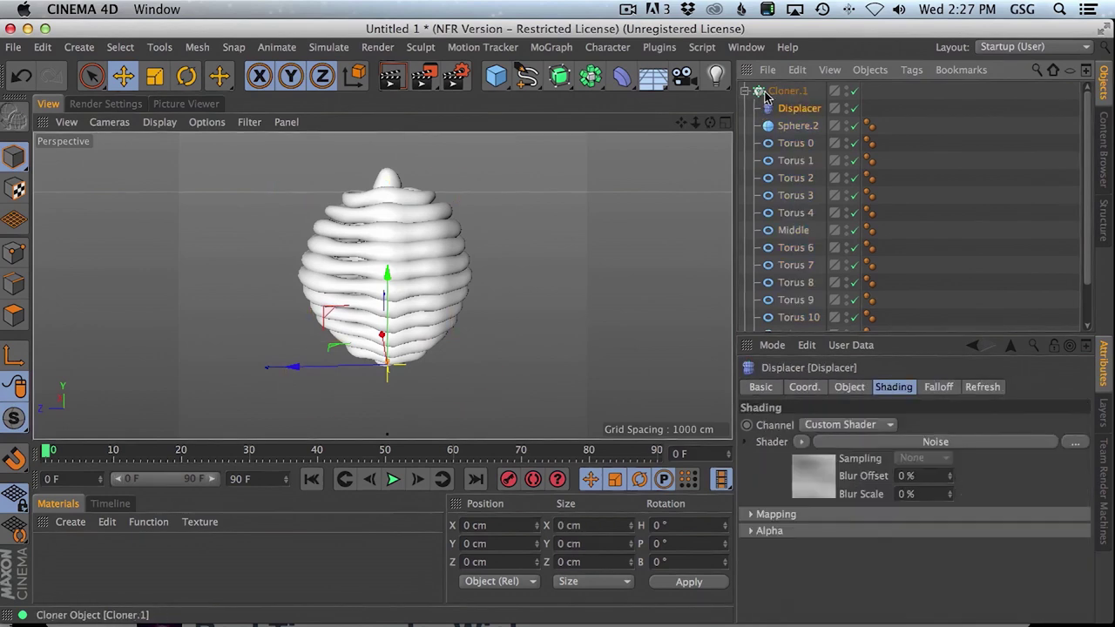
{"action": "left_click", "coordinate": [796, 126]}
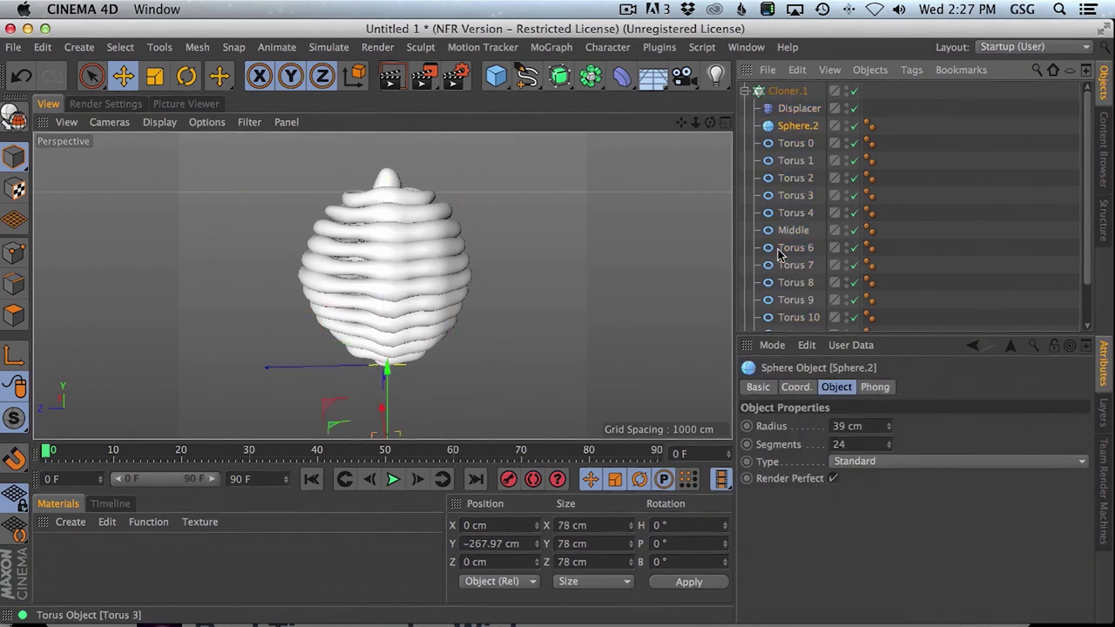
Rotate the whole Cloner.1 object to a 40° pitch so the rings run diagonally
{"action": "left_click", "coordinate": [788, 91]}
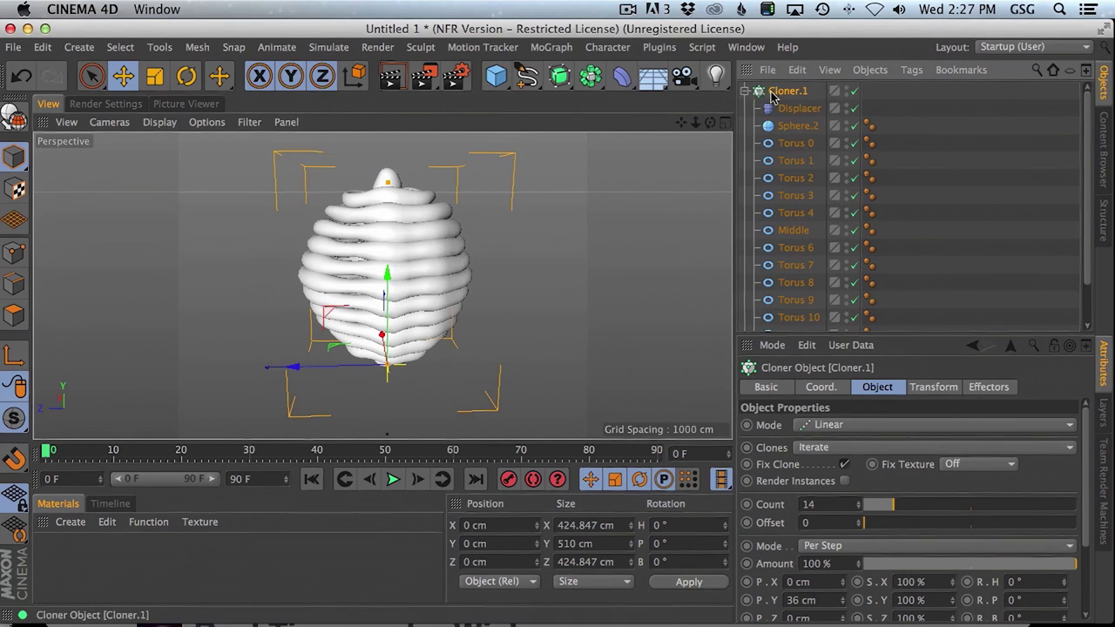
{"action": "left_click", "coordinate": [185, 77]}
{"action": "left_click_drag", "start_coordinate": [438, 335], "coordinate": [472, 345]}
{"action": "mouse_move", "coordinate": [475, 301]}
{"action": "left_mouse_down", "text": "alt"}
{"action": "mouse_move", "coordinate": [406, 285]}
{"action": "mouse_move", "coordinate": [480, 281]}
{"action": "left_mouse_up", "text": "alt"}
{"action": "key", "text": "super+Tab"}
{"action": "key", "text": "super+Tab"}
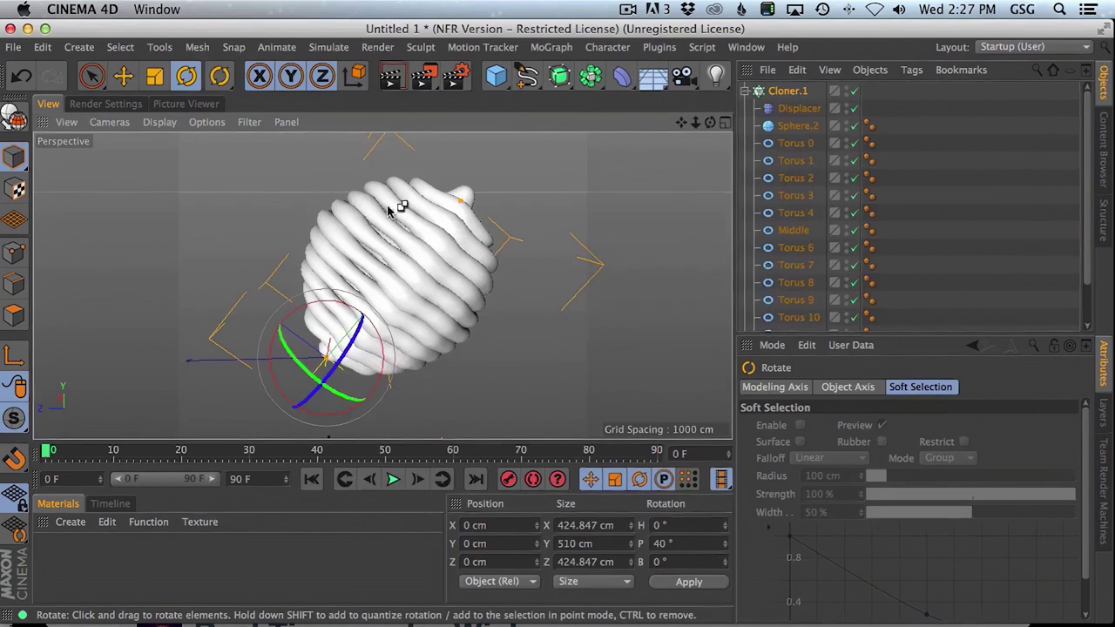
{"action": "key", "text": "super+Tab"}
{"action": "key", "text": "super+Tab"}
{"action": "key", "text": "super+Tab"}
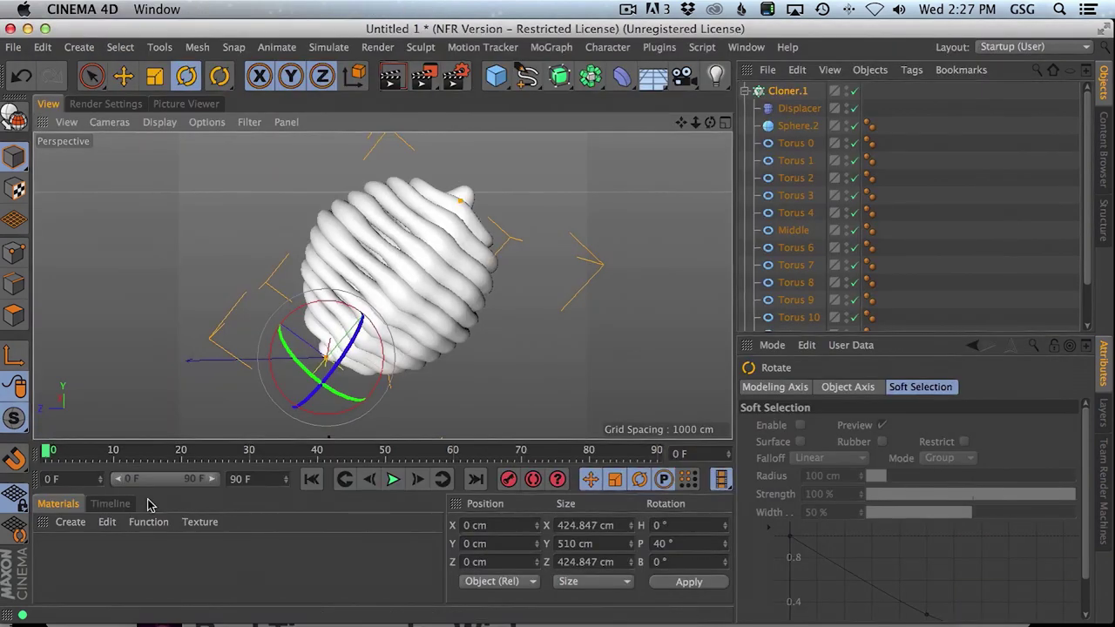
Create a new material for the striped sphere
{"action": "left_click", "coordinate": [70, 521]}
{"action": "left_click", "coordinate": [78, 366]}
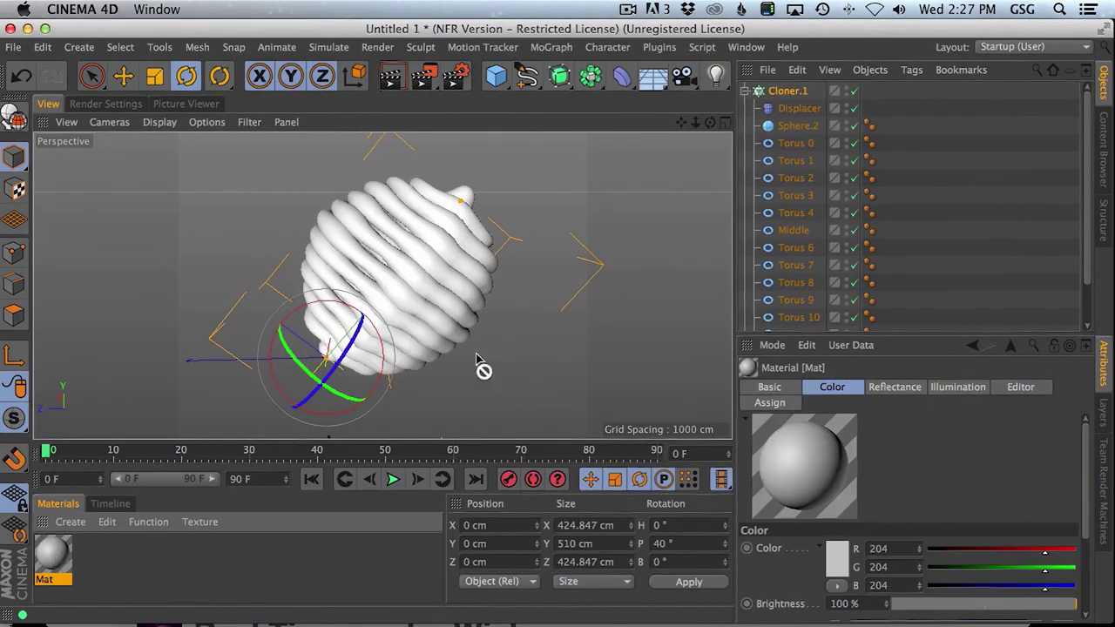
Apply the light material Mat to Torus 0, and create a second material with its color Brightness at 6%
{"action": "left_click_drag", "start_coordinate": [798, 140], "coordinate": [800, 142]}
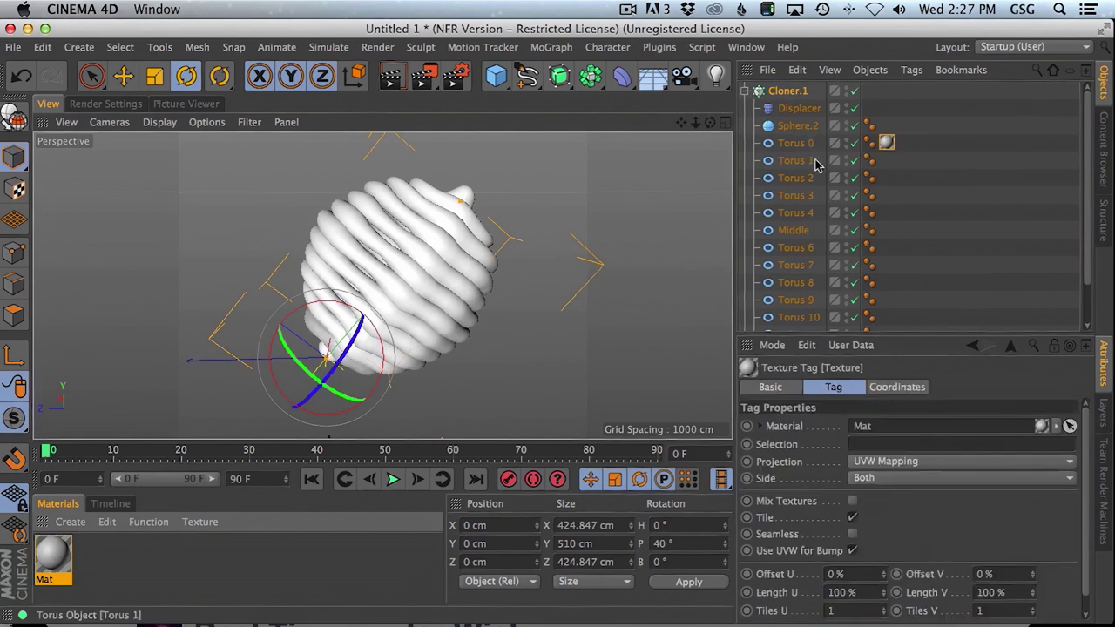
{"action": "left_click", "coordinate": [69, 523]}
{"action": "left_click", "coordinate": [61, 364]}
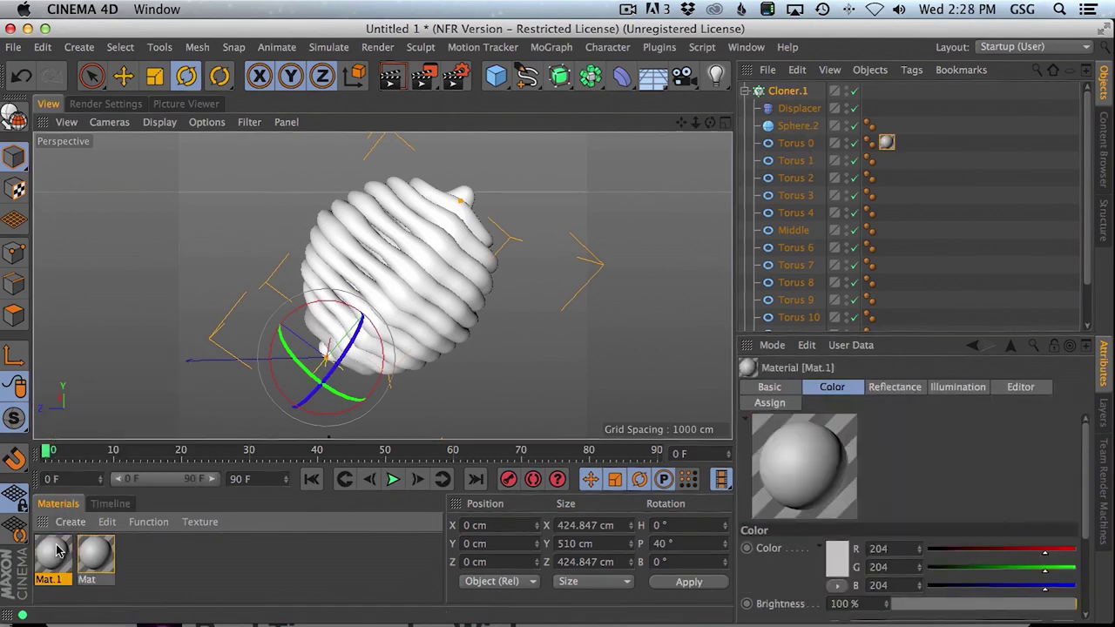
{"action": "double_click", "coordinate": [57, 551]}
{"action": "left_click_drag", "start_coordinate": [585, 253], "coordinate": [558, 254]}
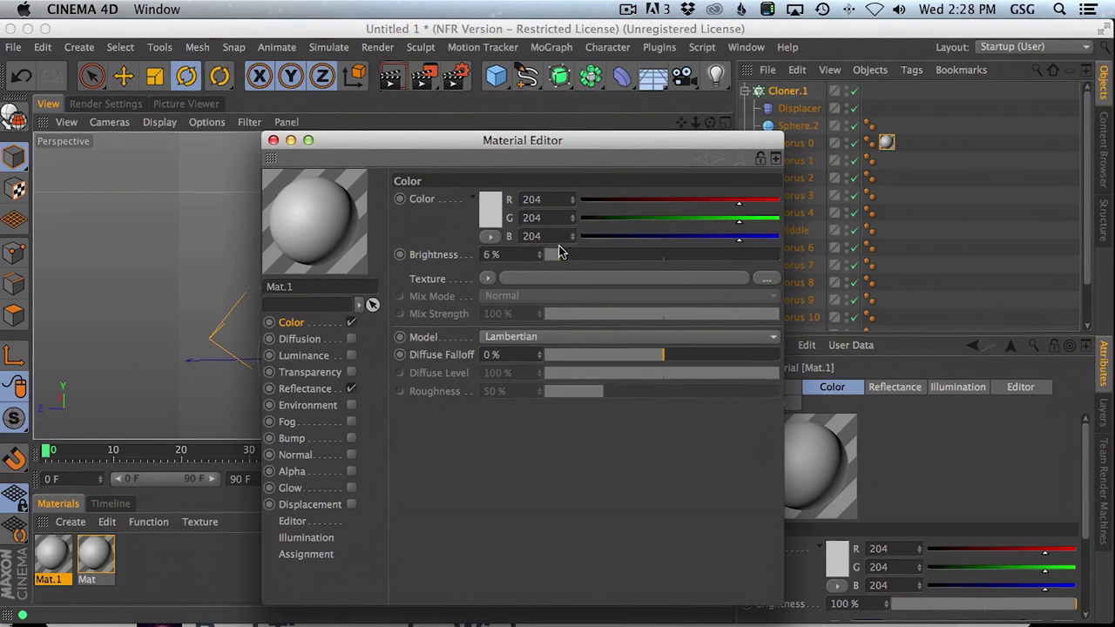
{"action": "left_click", "coordinate": [272, 140]}
Assign the dark material Mat.1 to Torus 1, and copy the light material tag to Torus 2, 4, 6, 8 and 10
{"action": "left_click_drag", "start_coordinate": [140, 523], "coordinate": [890, 160]}
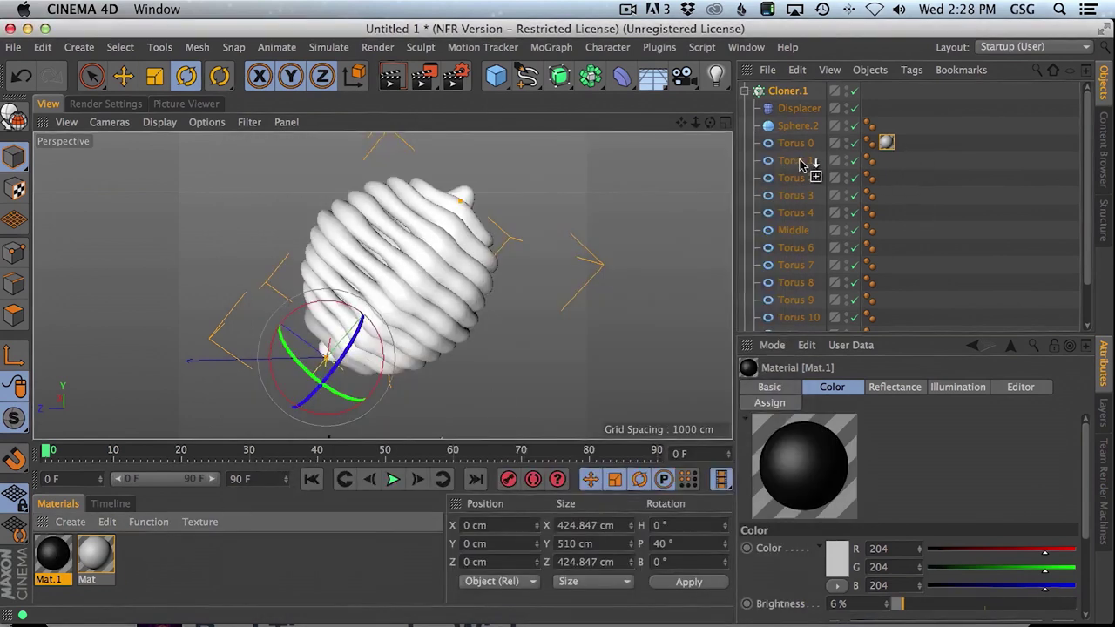
{"action": "left_click_drag", "start_coordinate": [801, 164], "coordinate": [802, 164]}
{"action": "left_click", "coordinate": [887, 142]}
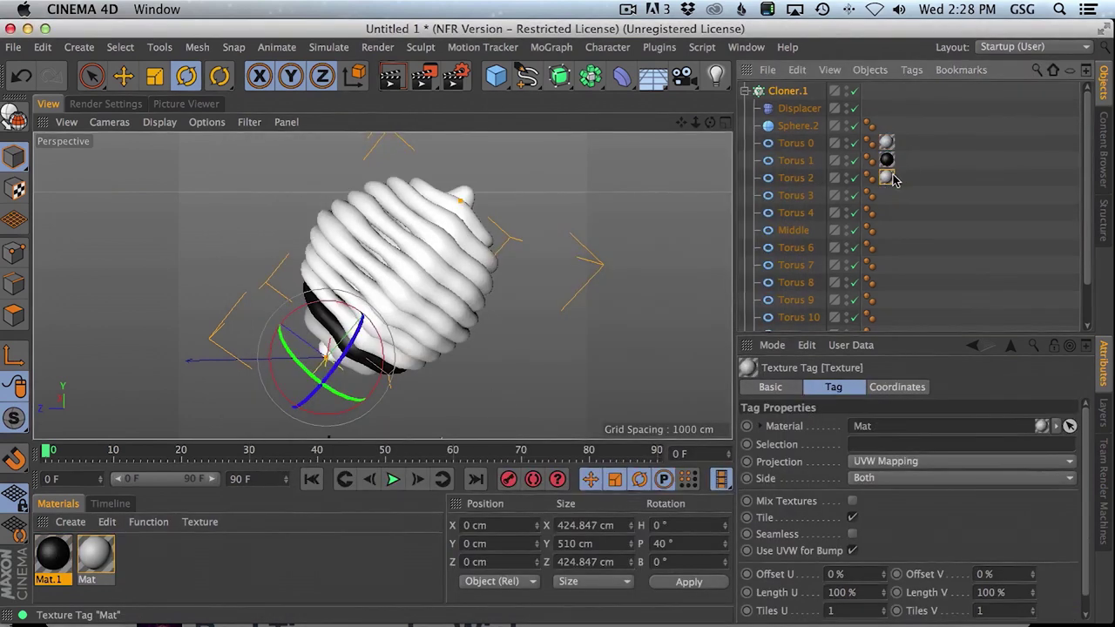
{"action": "left_click_drag", "start_coordinate": [894, 179], "coordinate": [889, 218]}
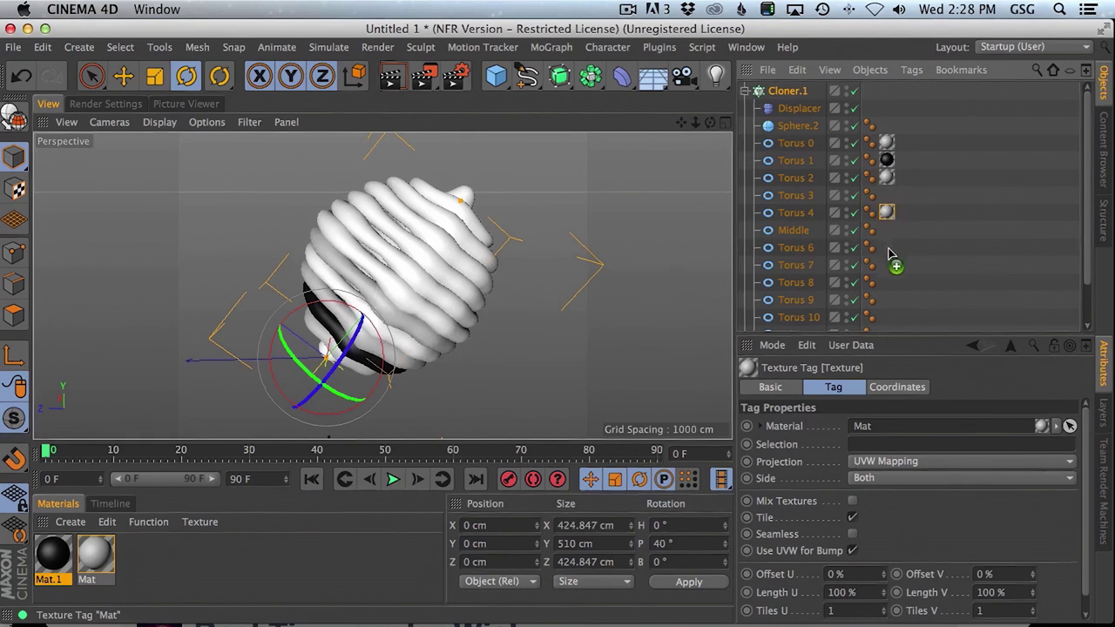
{"action": "left_click_drag", "start_coordinate": [890, 253], "coordinate": [888, 319], "text": "ctrl"}
{"action": "scroll", "coordinate": [888, 319], "scroll_direction": "down", "scroll_amount": 3}
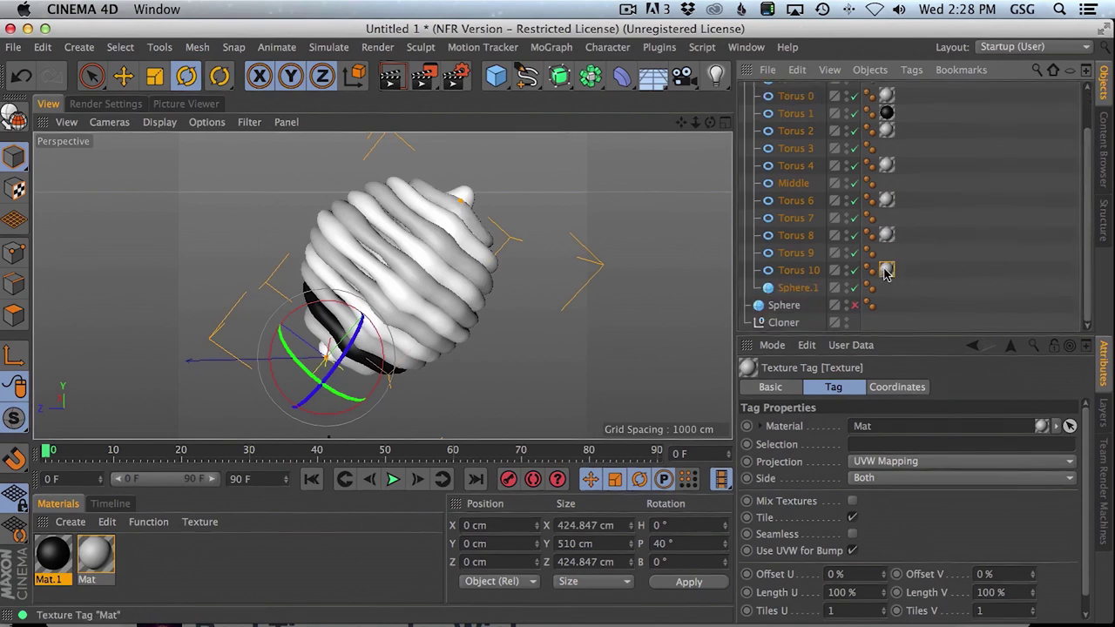
Copy the dark material tag to Torus 3, Middle, Torus 7, Torus 9, Sphere.1 and Sphere.2, and collapse the Cloner.1 hierarchy
{"action": "left_click", "coordinate": [884, 113]}
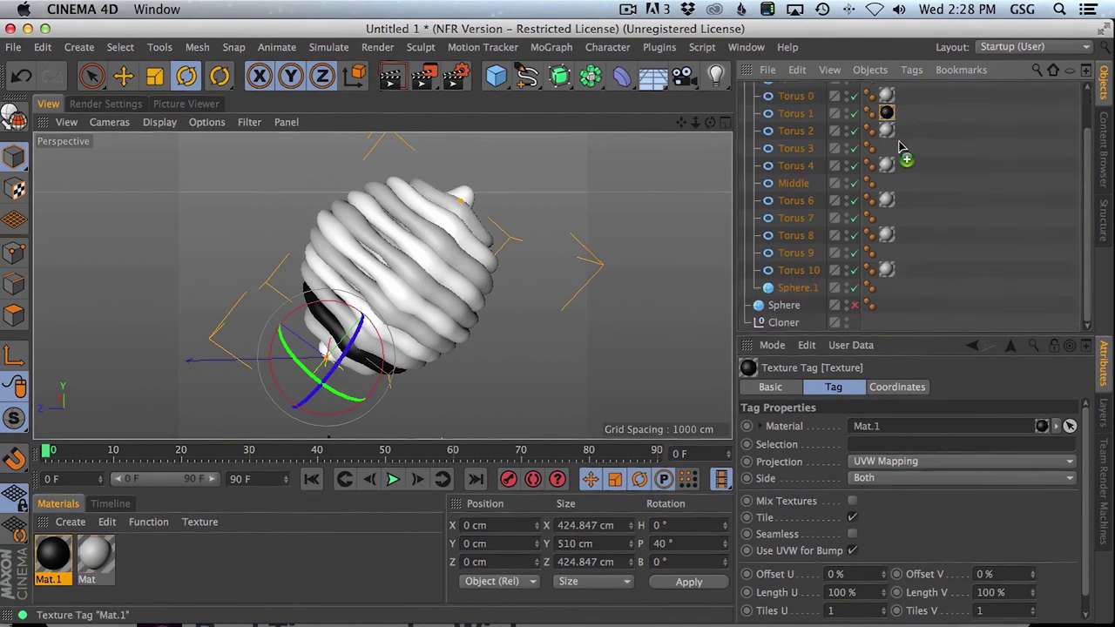
{"action": "left_click_drag", "start_coordinate": [901, 148], "coordinate": [885, 217], "text": "ctrl"}
{"action": "left_click_drag", "start_coordinate": [888, 255], "coordinate": [888, 252], "text": "ctrl"}
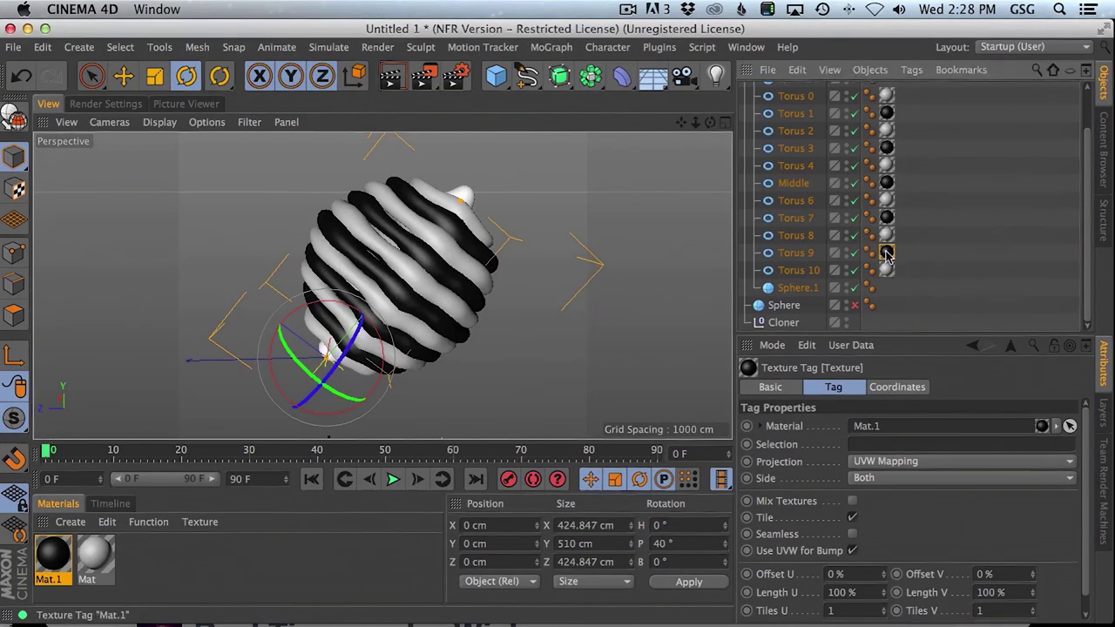
{"action": "left_click_drag", "start_coordinate": [885, 253], "coordinate": [885, 287], "text": "ctrl"}
{"action": "left_click_drag", "start_coordinate": [1089, 214], "coordinate": [1087, 145]}
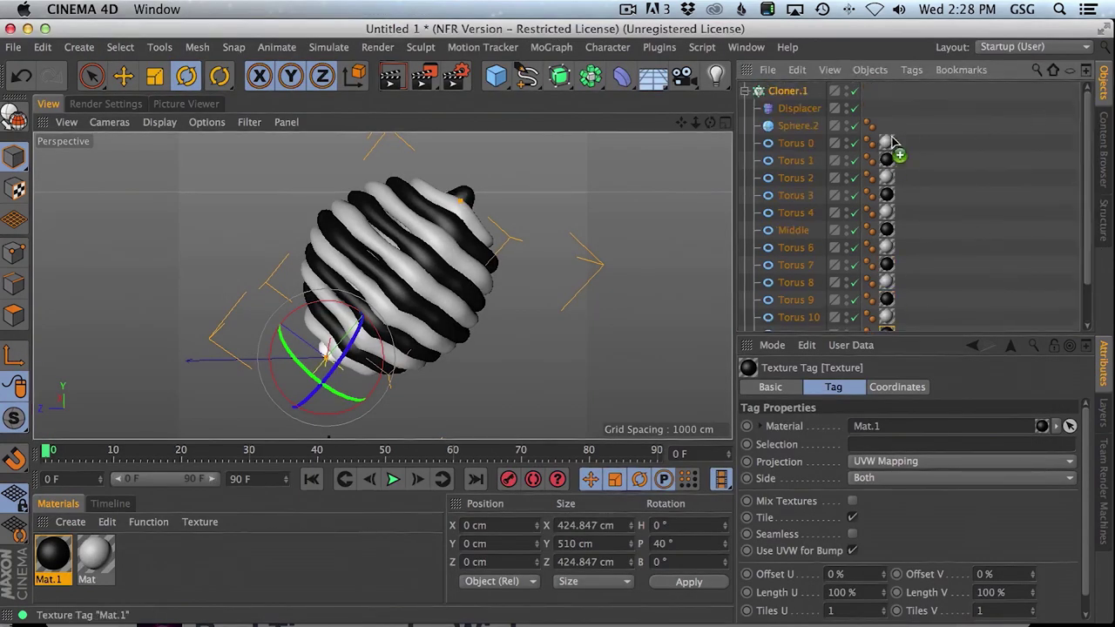
{"action": "left_click_drag", "start_coordinate": [892, 142], "coordinate": [904, 126], "text": "ctrl"}
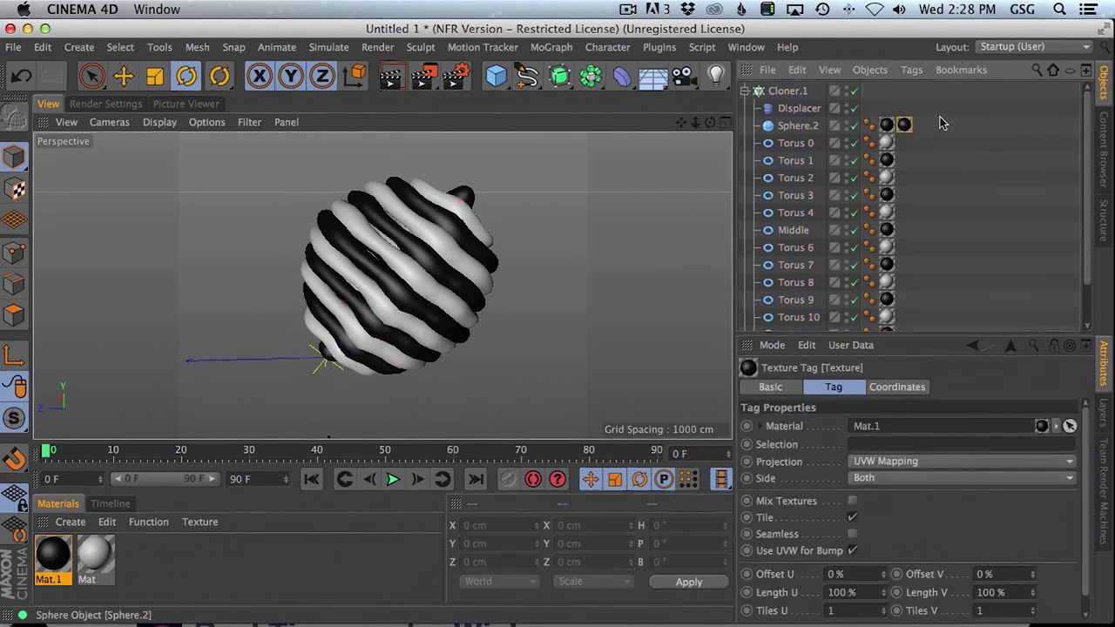
{"action": "left_click", "coordinate": [784, 91]}
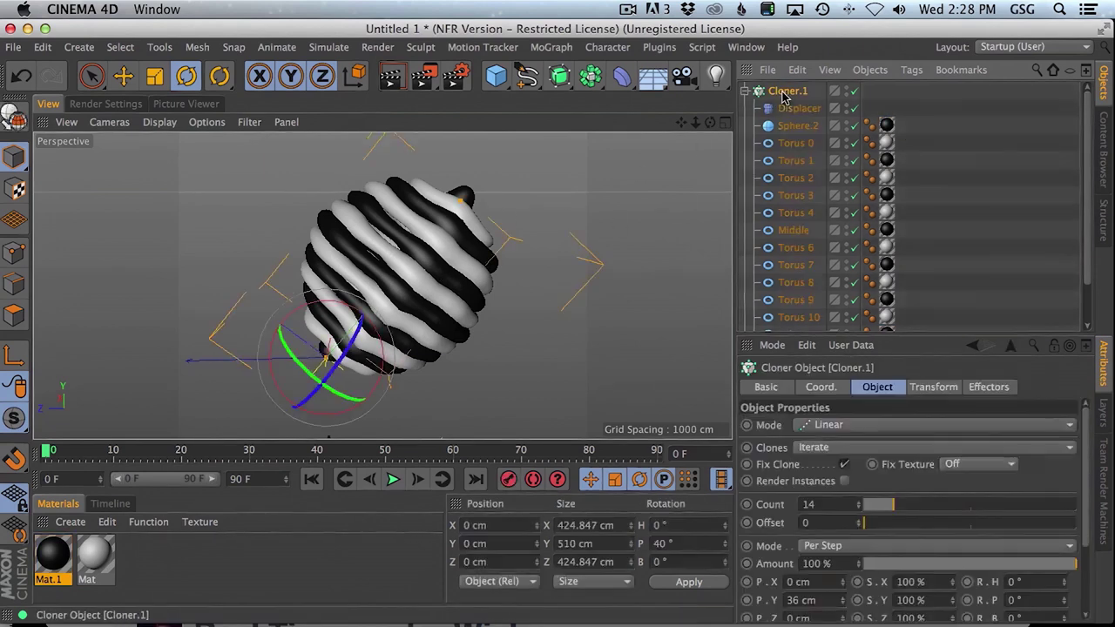
{"action": "left_click", "coordinate": [747, 90]}
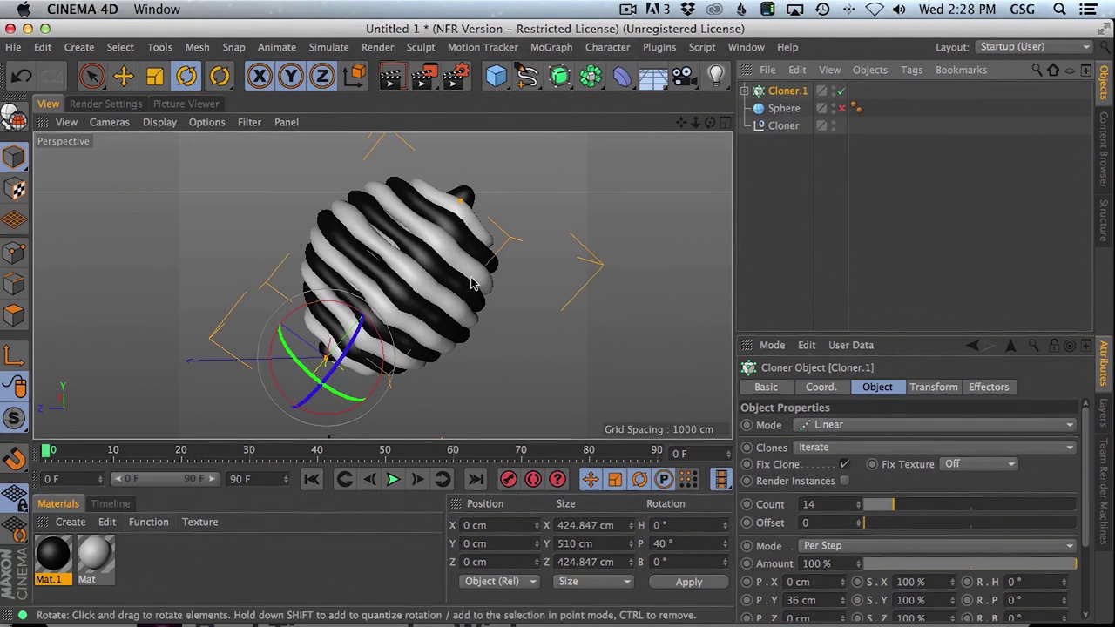
Switch to Safari, play a short stretch of the Vimeo reel to examine the striped sphere's motion, and return to Cinema 4D
{"action": "key", "text": "super+Tab"}
{"action": "key", "text": "super+Tab"}
{"action": "key", "text": "super+Tab"}
{"action": "left_click", "coordinate": [272, 590]}
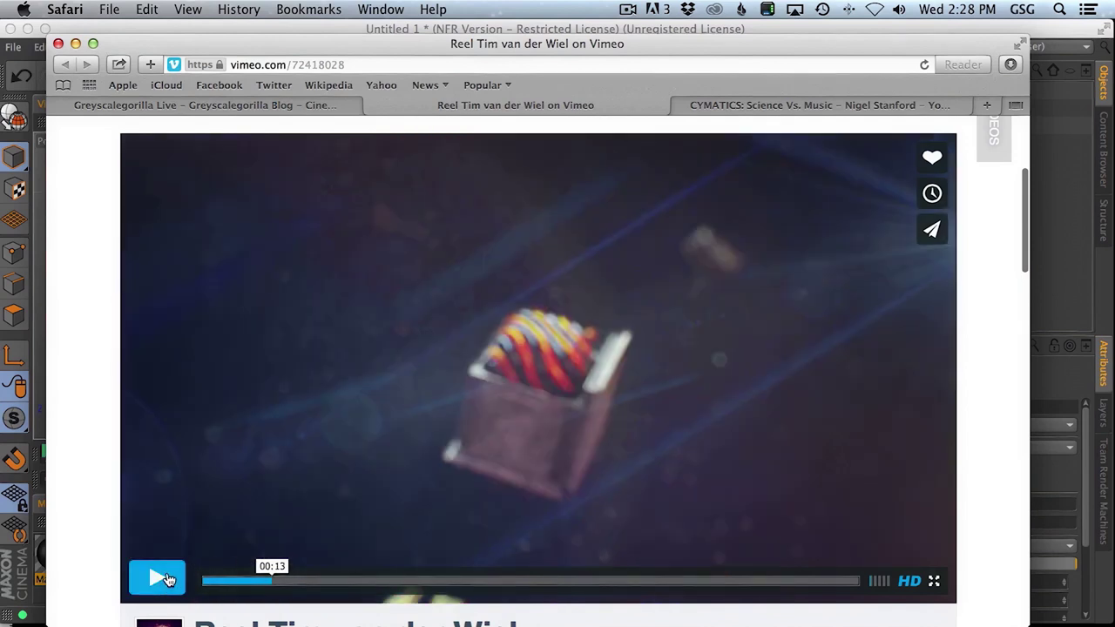
{"action": "left_click", "coordinate": [173, 579]}
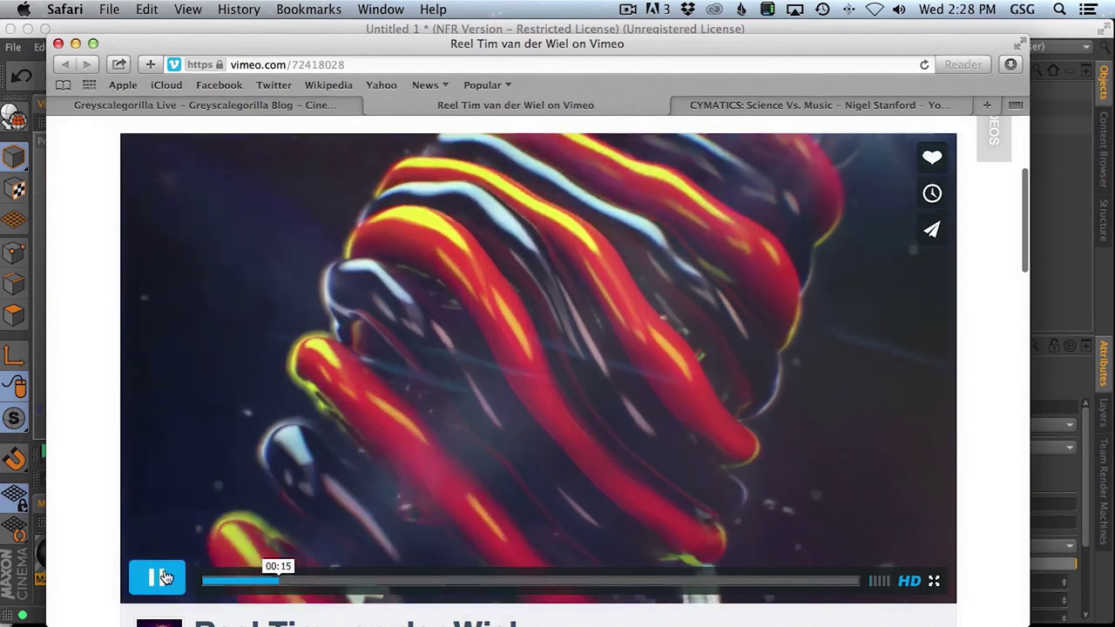
{"action": "left_click", "coordinate": [165, 576]}
{"action": "key", "text": "super+Tab"}
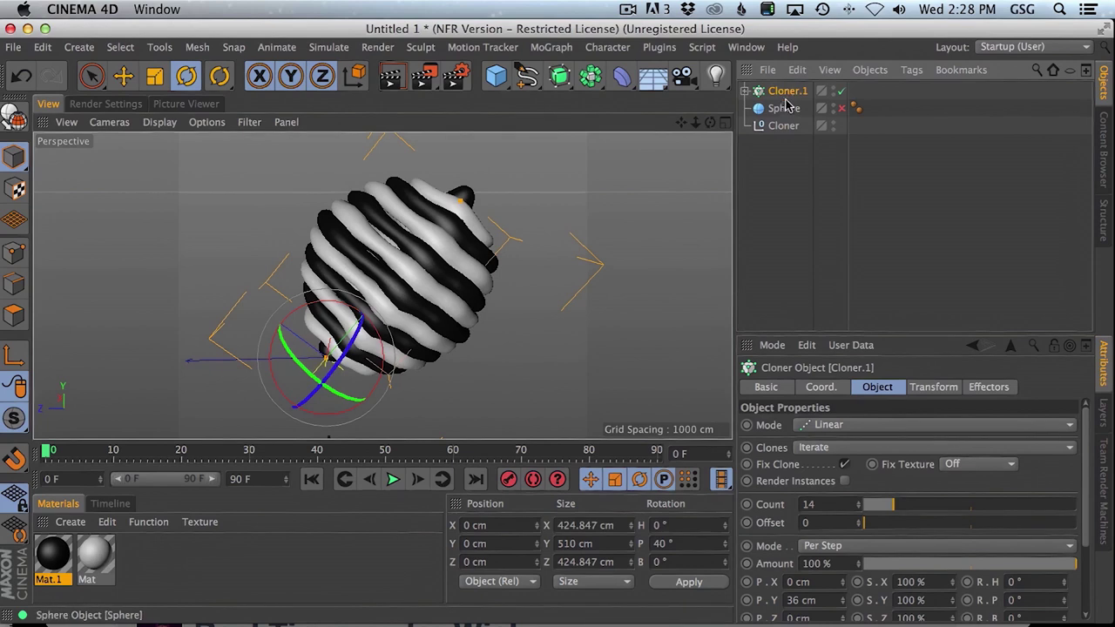
Try reducing the clone count of Cloner.1 to 8, and undo the change
{"action": "left_click_drag", "start_coordinate": [891, 508], "coordinate": [882, 509]}
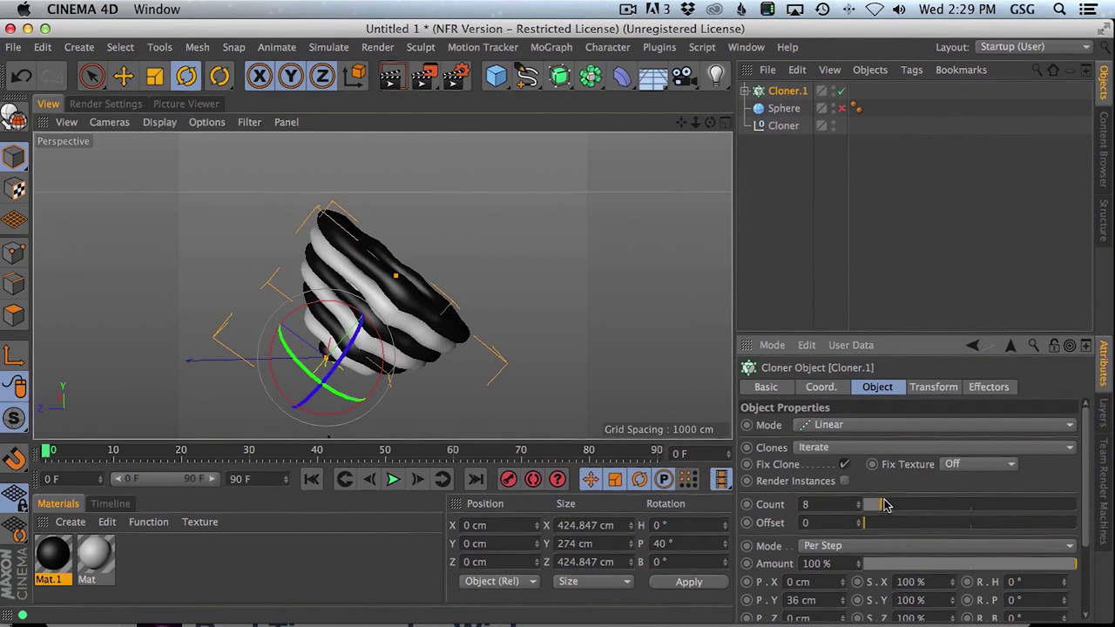
{"action": "key", "text": "super+z"}
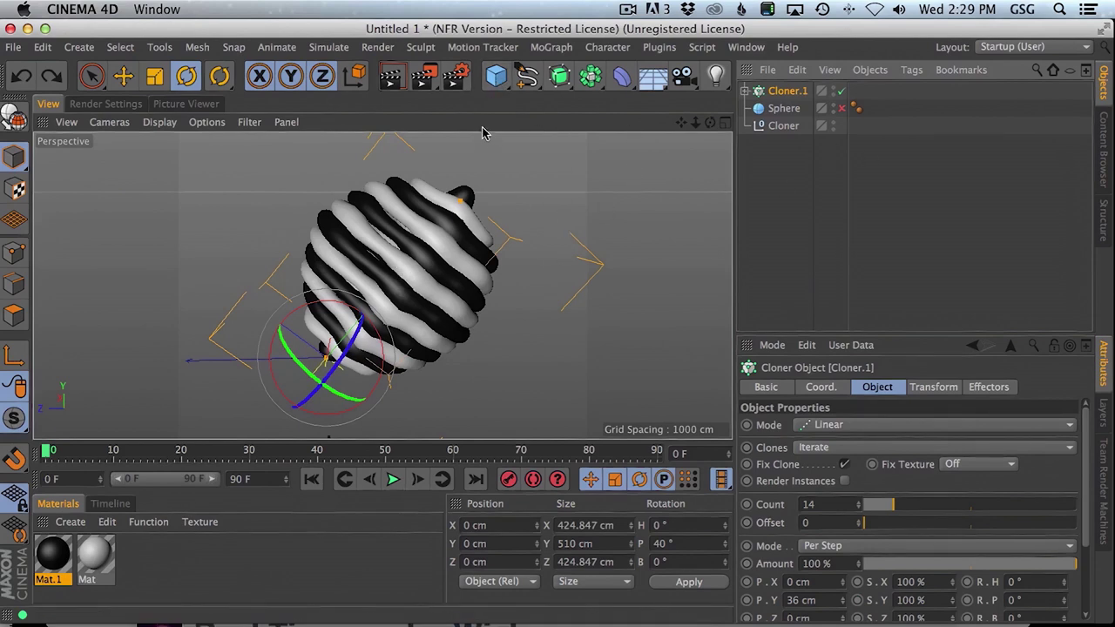
{"action": "left_click", "coordinate": [552, 54]}
{"action": "mouse_move", "coordinate": [566, 74]}
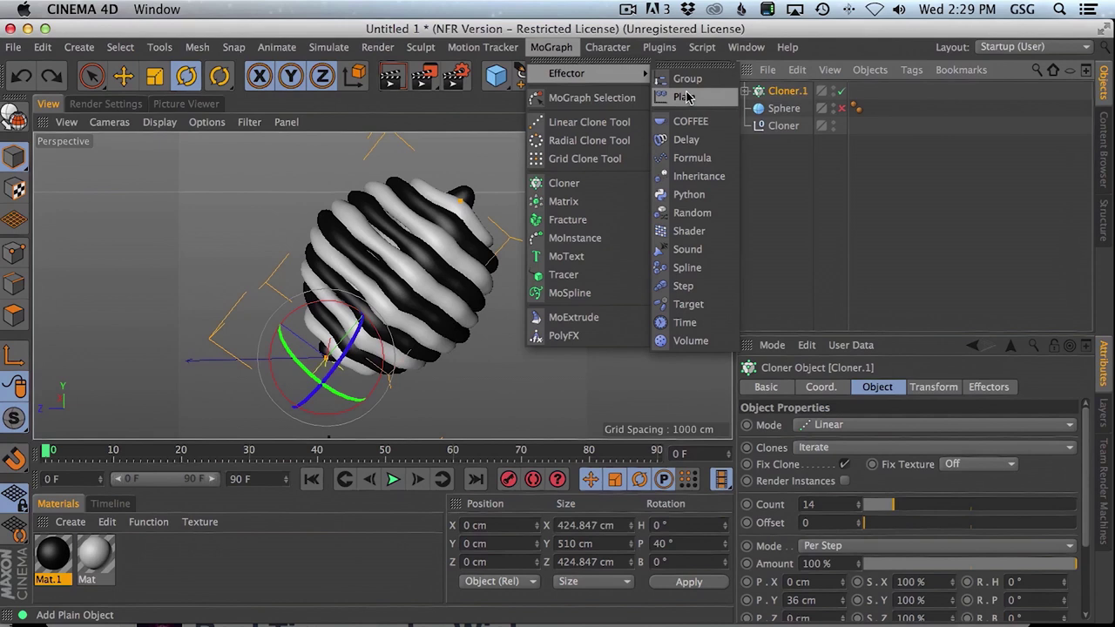
{"action": "left_click", "coordinate": [782, 96]}
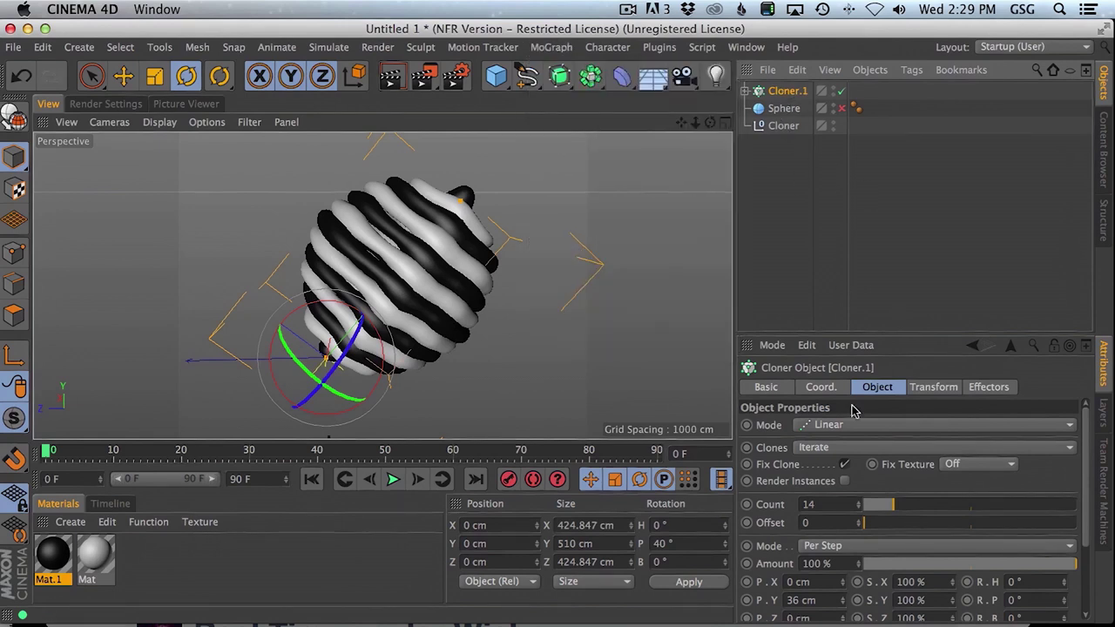
Set the clone count of Cloner.1 to 7 so only the lower half of the sphere is generated
{"action": "left_click_drag", "start_coordinate": [888, 514], "coordinate": [877, 515]}
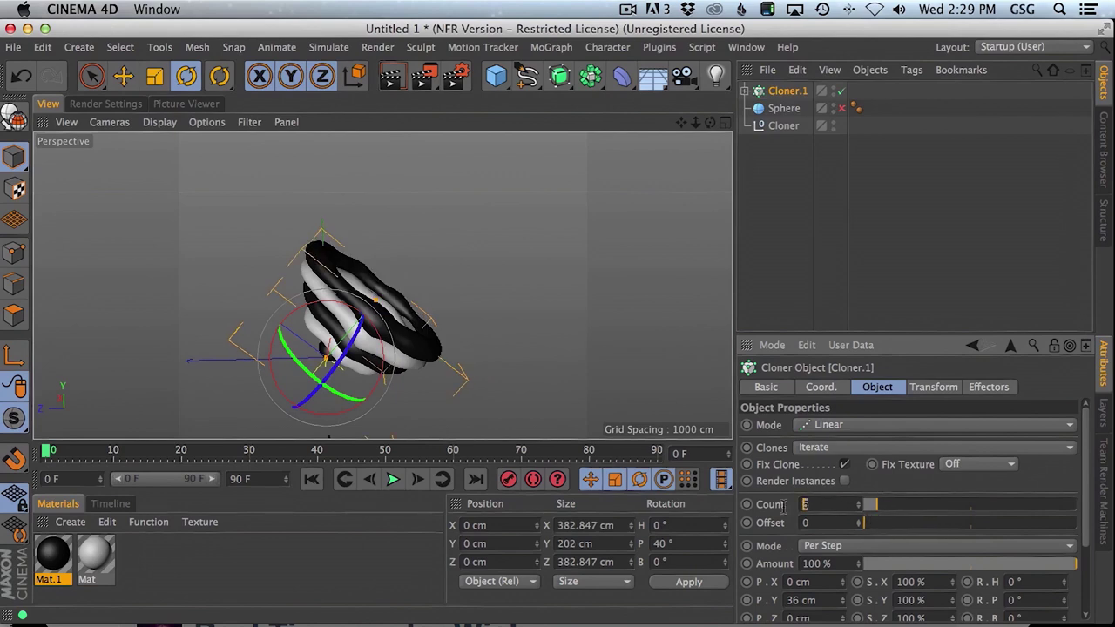
{"action": "type", "text": "8"}
{"action": "key", "text": "Return"}
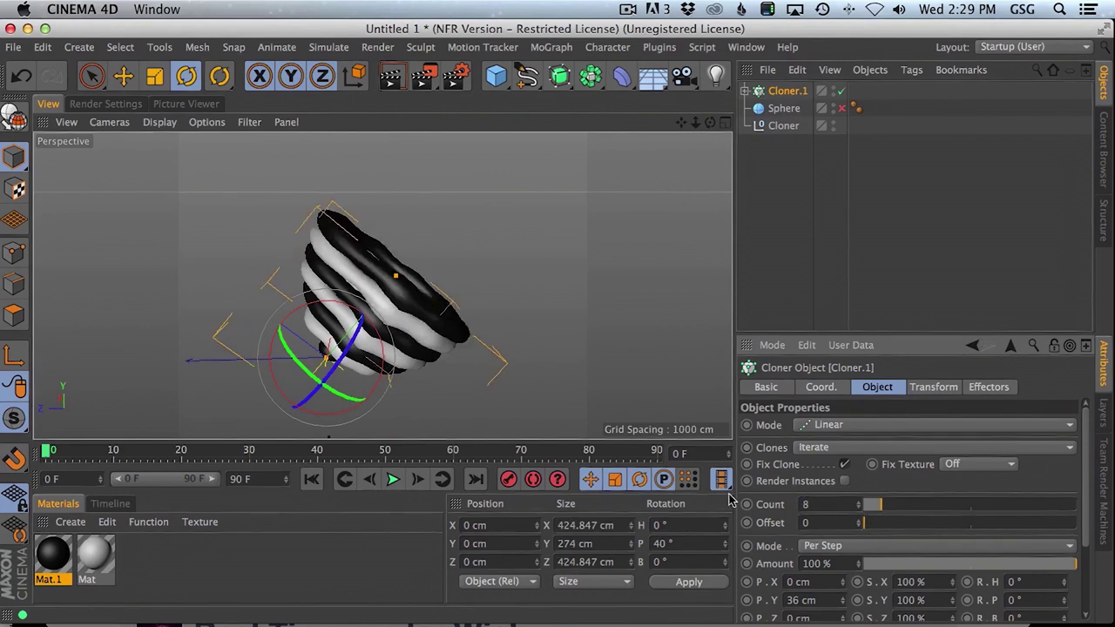
{"action": "mouse_move", "coordinate": [881, 512]}
{"action": "left_mouse_down"}
{"action": "mouse_move", "coordinate": [895, 513]}
{"action": "mouse_move", "coordinate": [883, 512]}
{"action": "left_mouse_up"}
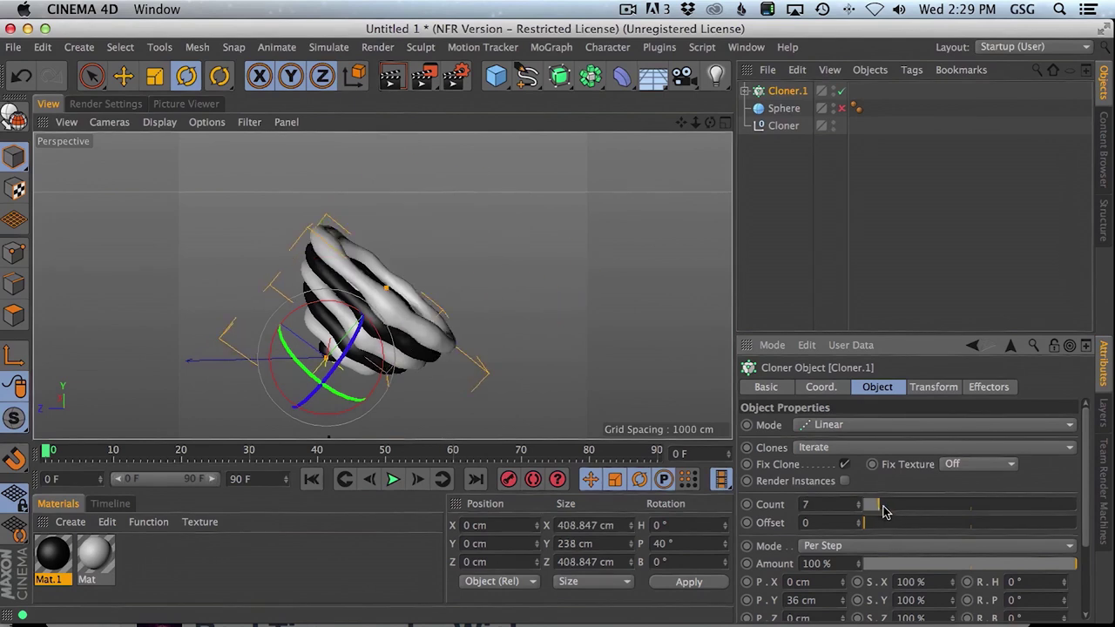
Copy the Middle torus out of Cloner.1 and move it about 252 cm along its own Y axis onto the half sphere's open end
{"action": "left_click", "coordinate": [746, 91]}
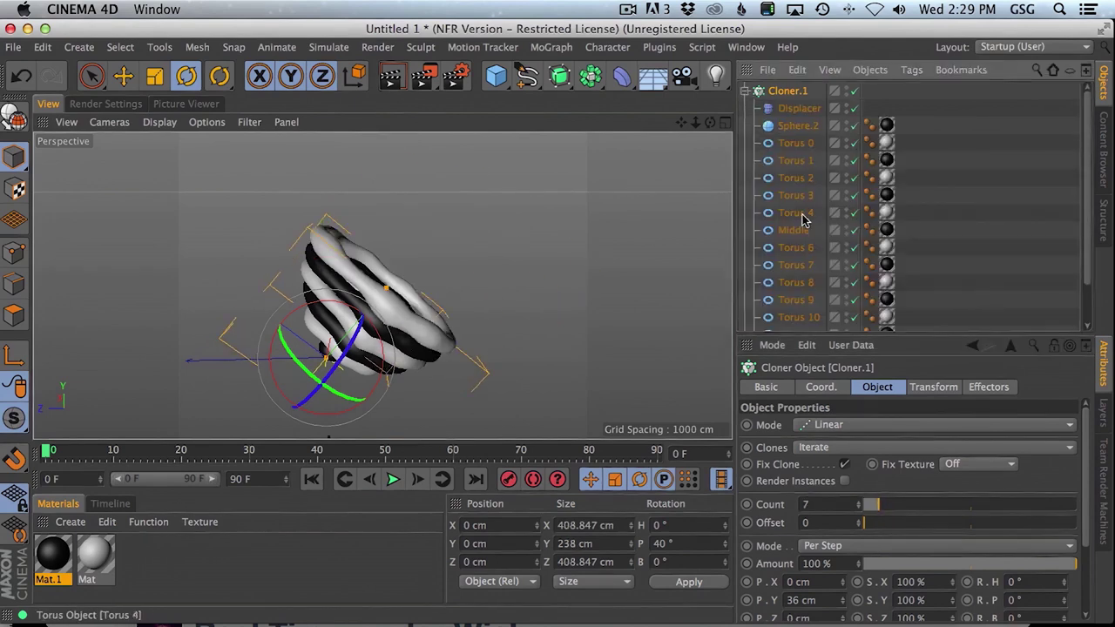
{"action": "left_click_drag", "start_coordinate": [795, 233], "coordinate": [783, 87]}
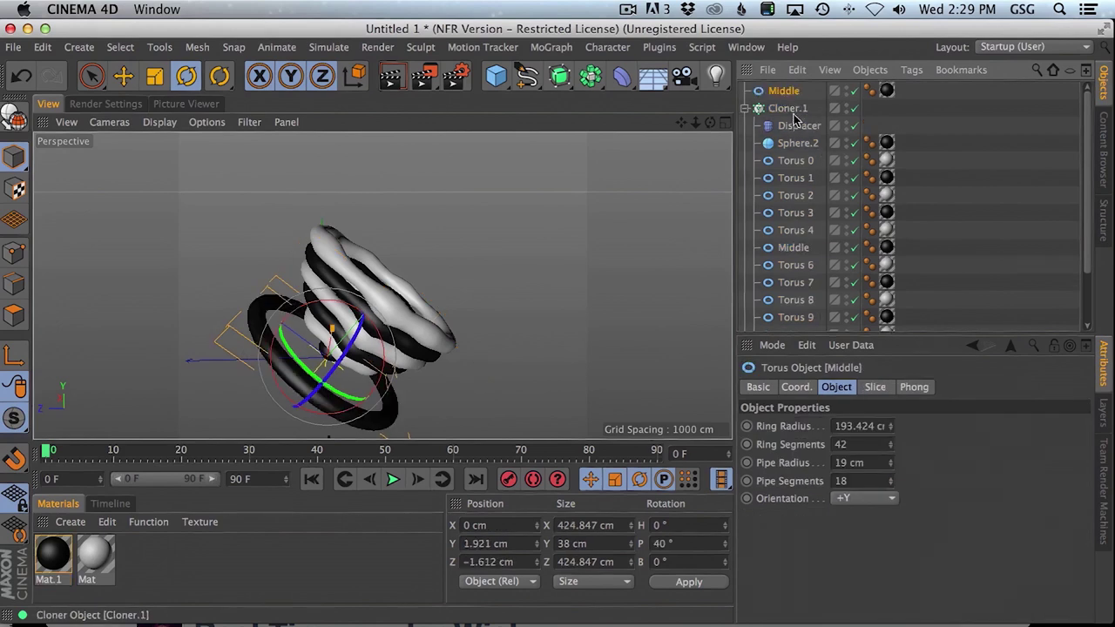
{"action": "left_click", "coordinate": [122, 76]}
{"action": "left_click_drag", "start_coordinate": [371, 311], "coordinate": [425, 241]}
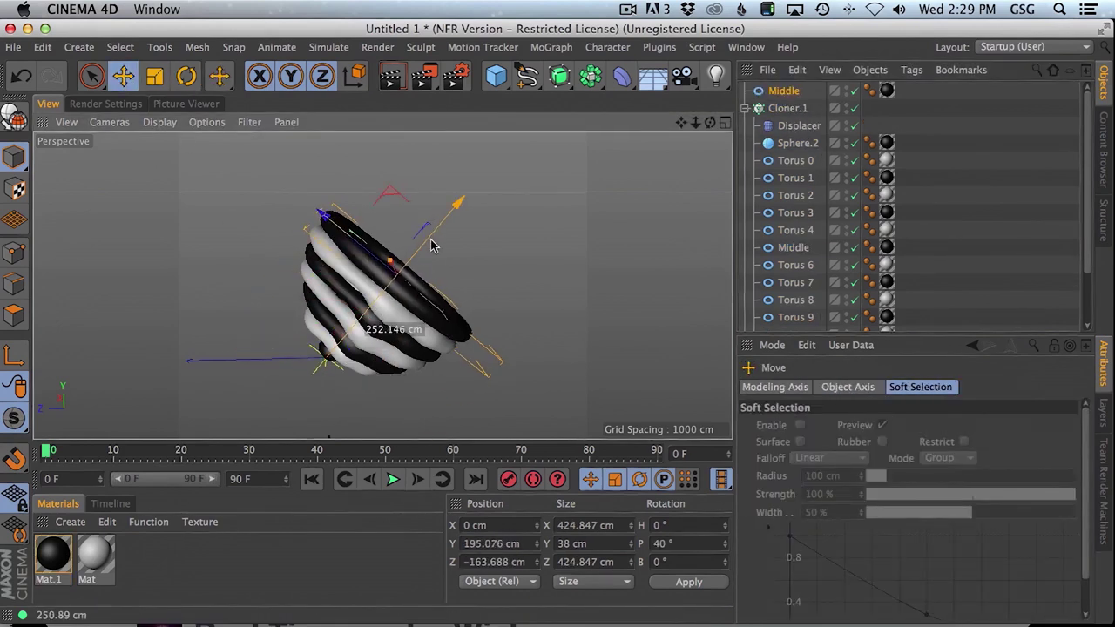
Copy the Displacer from Cloner.1 under the separate Middle torus, and collapse the Cloner.1 hierarchy
{"action": "left_click", "coordinate": [796, 127]}
{"action": "mouse_move", "coordinate": [795, 130]}
{"action": "left_mouse_down", "text": "ctrl"}
{"action": "mouse_move", "coordinate": [818, 96]}
{"action": "mouse_move", "coordinate": [811, 87]}
{"action": "mouse_move", "coordinate": [793, 110]}
{"action": "left_mouse_up", "text": "ctrl"}
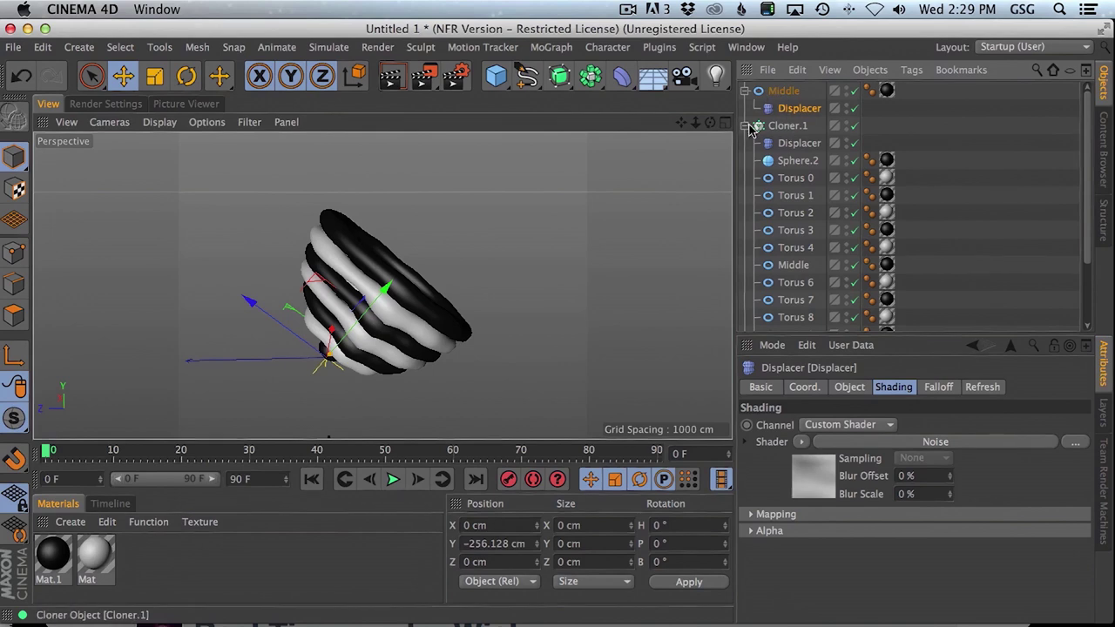
{"action": "left_click", "coordinate": [747, 126]}
Add a Plain effector to Cloner.1 and set its Y position offset to about -181 cm
{"action": "left_click", "coordinate": [787, 126]}
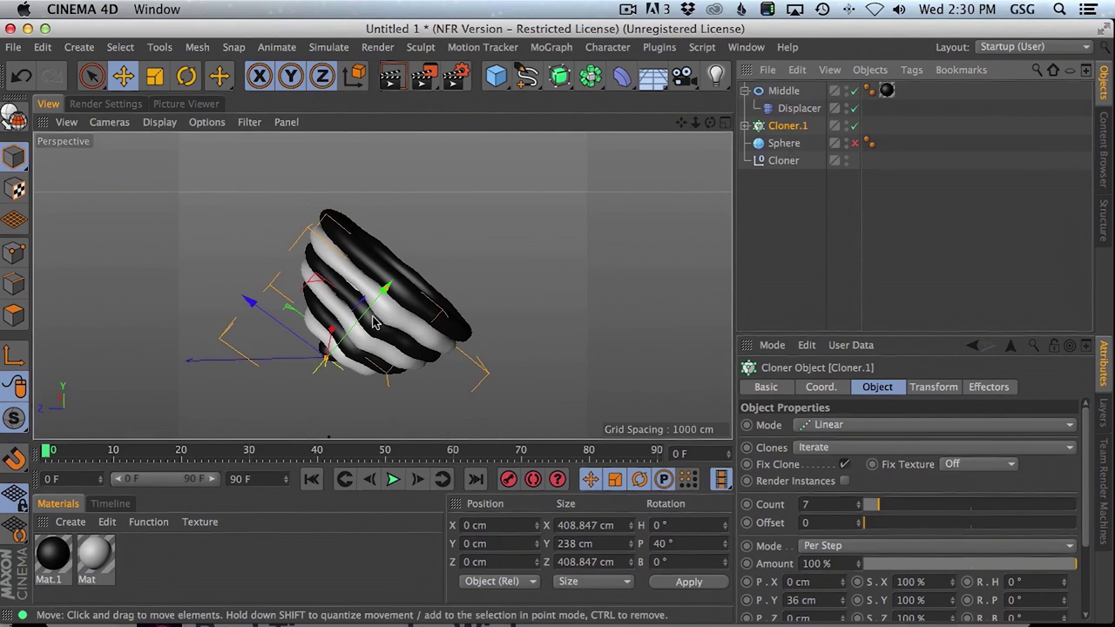
{"action": "left_click", "coordinate": [493, 49]}
{"action": "mouse_move", "coordinate": [550, 47]}
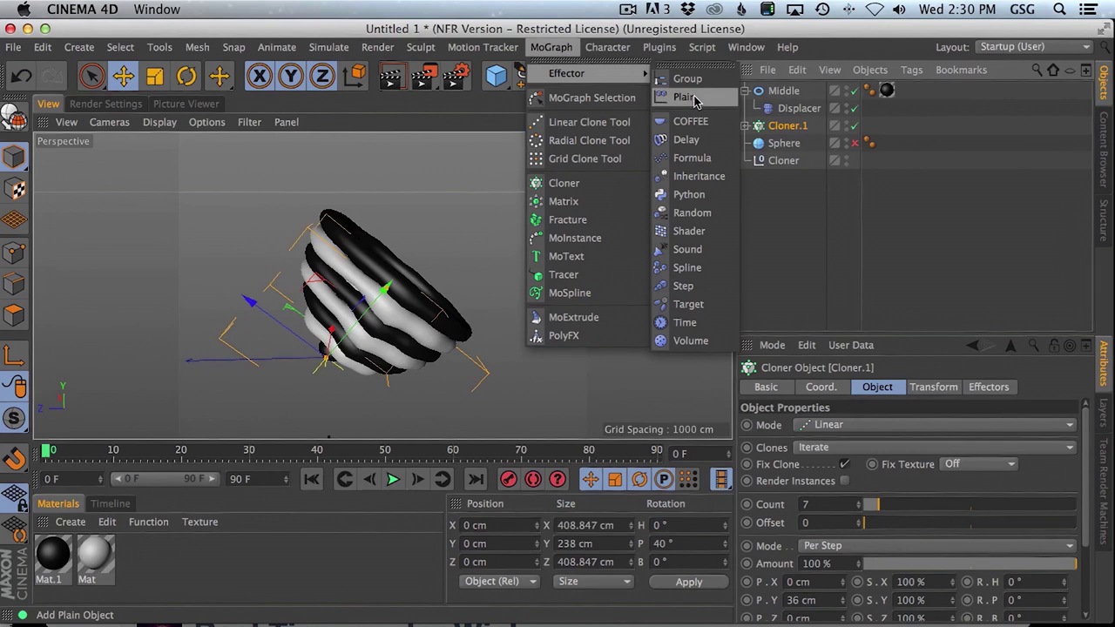
{"action": "left_click", "coordinate": [683, 97]}
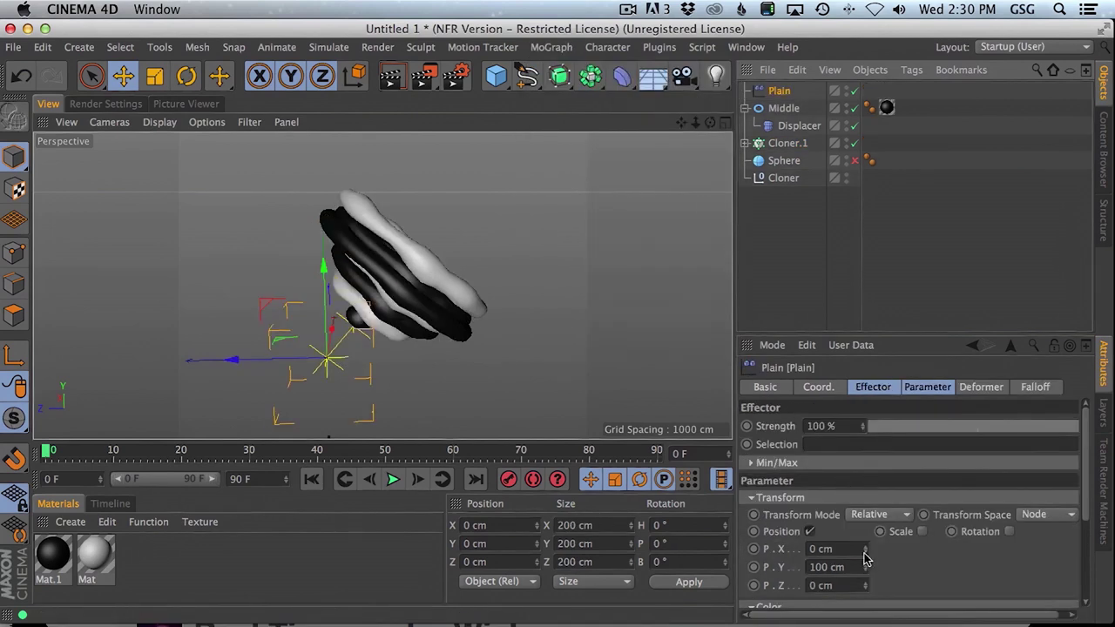
{"action": "left_click_drag", "start_coordinate": [865, 567], "coordinate": [849, 625]}
{"action": "left_click_drag", "start_coordinate": [865, 583], "coordinate": [858, 620]}
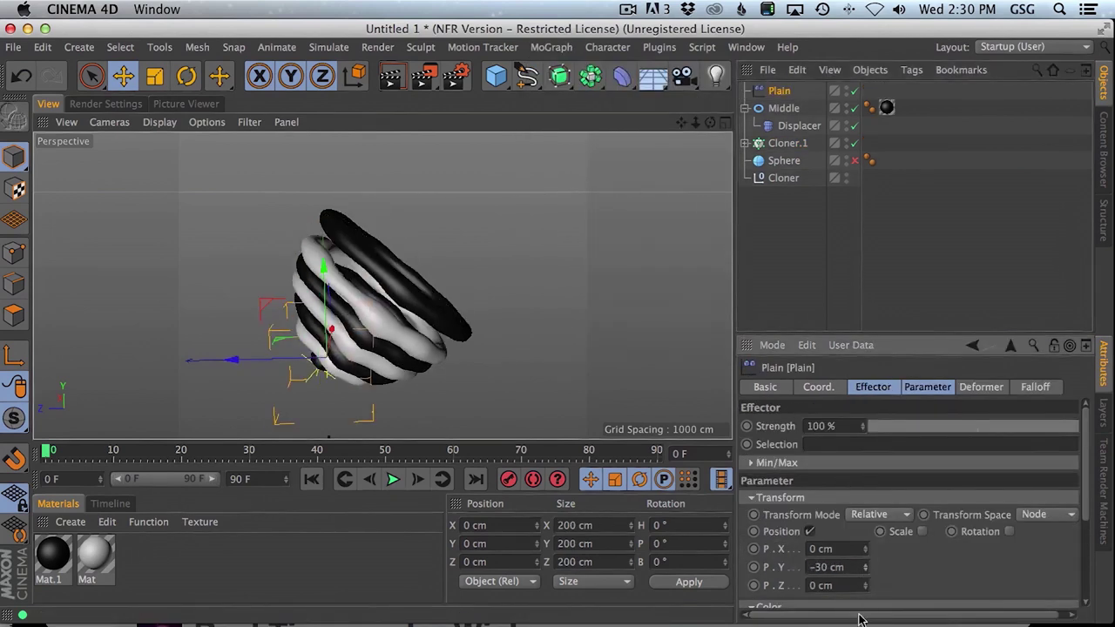
{"action": "left_click_drag", "start_coordinate": [865, 582], "coordinate": [859, 614]}
{"action": "left_click_drag", "start_coordinate": [866, 575], "coordinate": [867, 586]}
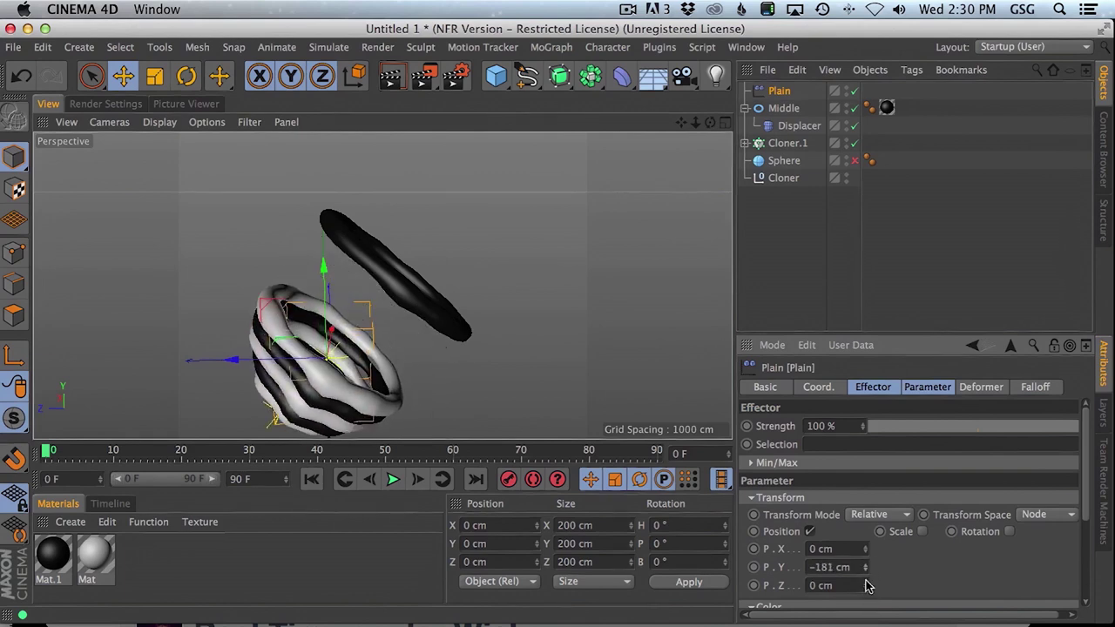
Try setting the pitch rotation of Cloner.1 to 0°, and undo the change
{"action": "left_click", "coordinate": [784, 143]}
{"action": "left_click", "coordinate": [821, 389]}
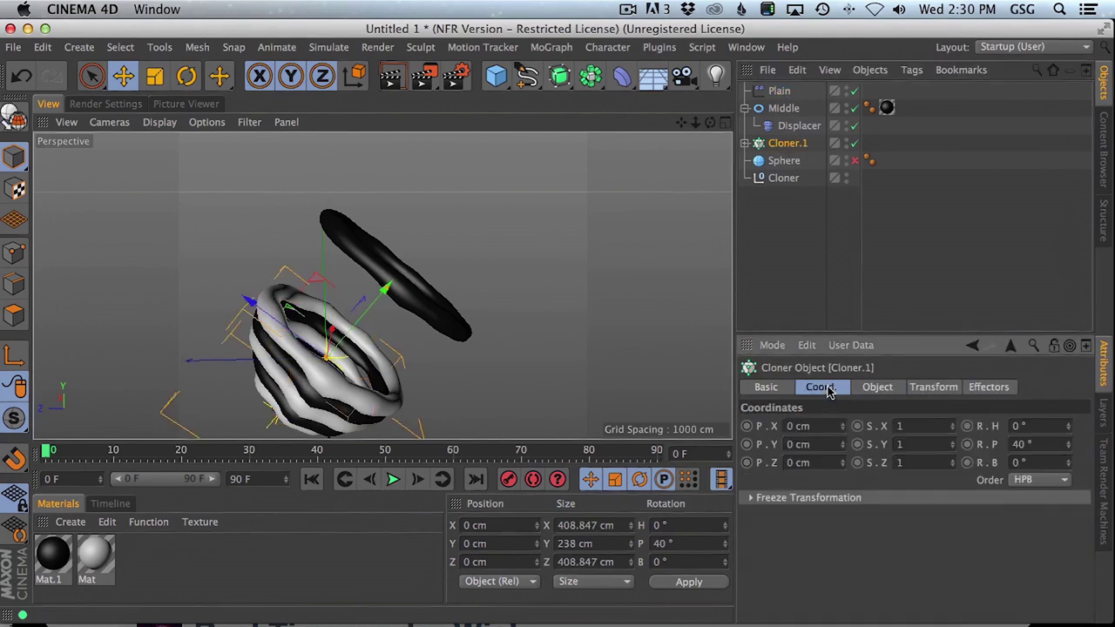
{"action": "type", "text": "0"}
{"action": "key", "text": "Return"}
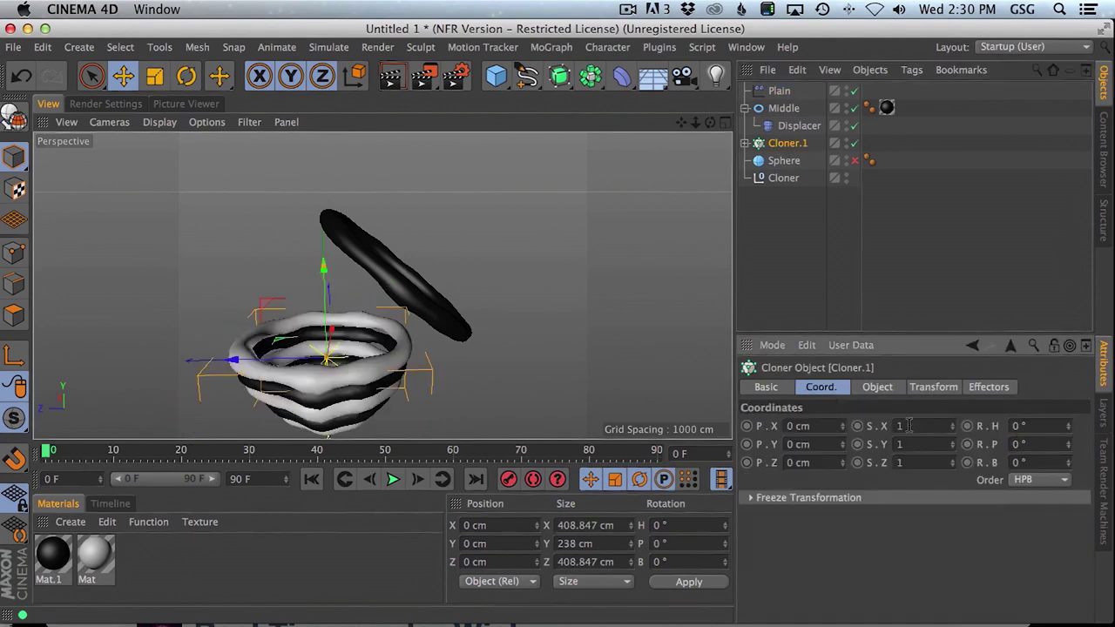
{"action": "key", "text": "super+z"}
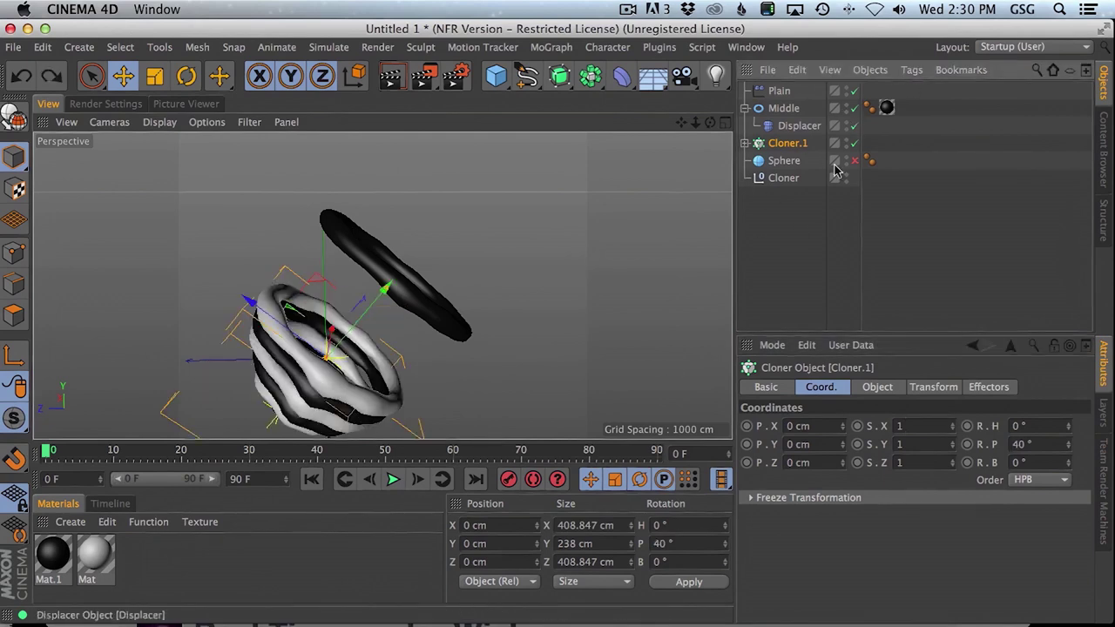
Set the falloff shape of the Plain effector to Linear
{"action": "left_click", "coordinate": [788, 95]}
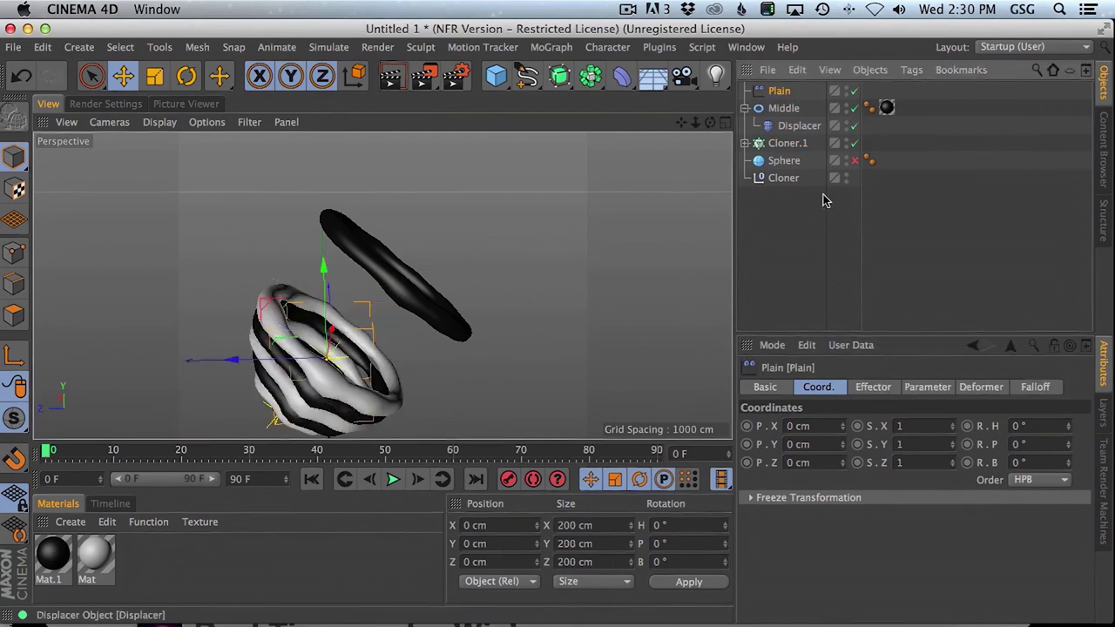
{"action": "left_click", "coordinate": [1038, 390]}
{"action": "left_click", "coordinate": [821, 425]}
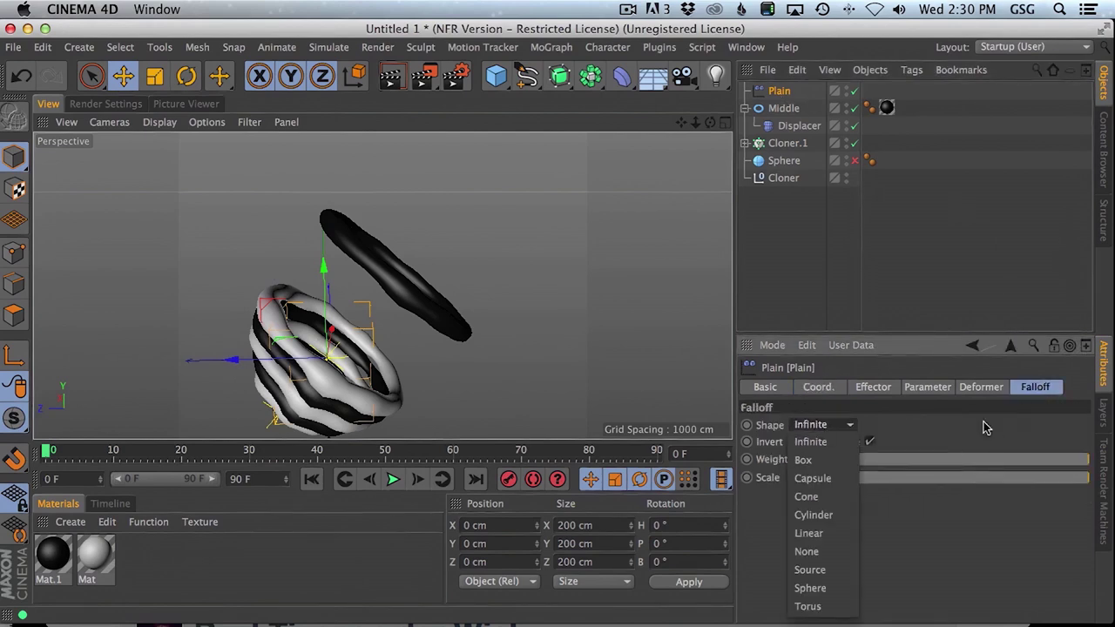
{"action": "left_click", "coordinate": [835, 532]}
Rotate the Plain effector to a pitch of 140° and move it beyond the Middle torus, to about Y 261 cm and Z -312 cm
{"action": "left_click", "coordinate": [187, 76]}
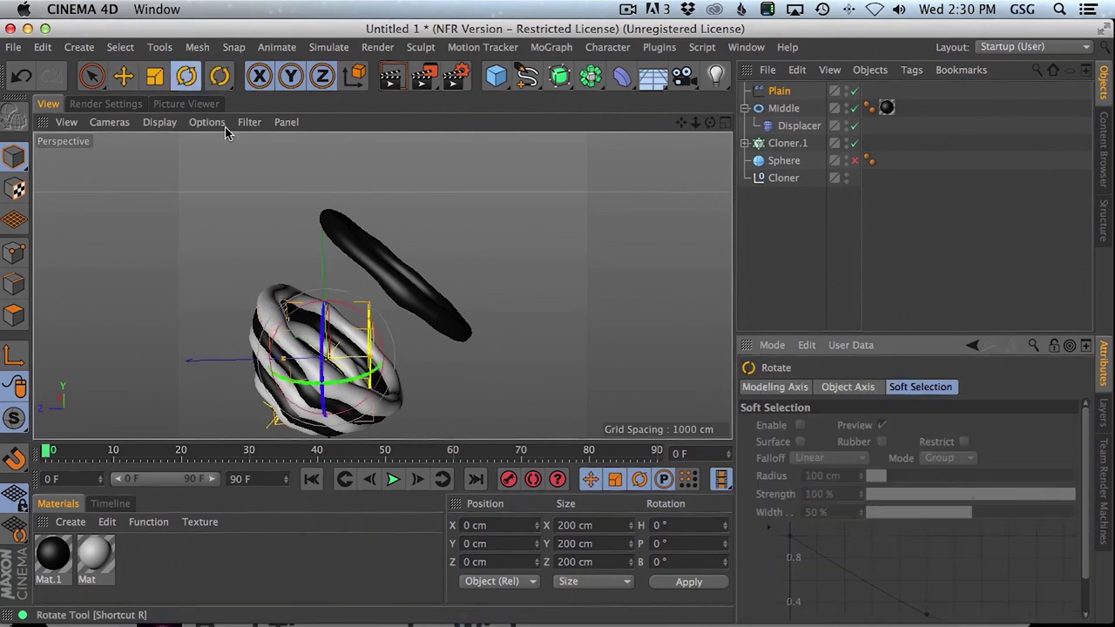
{"action": "left_click_drag", "start_coordinate": [328, 348], "coordinate": [329, 277]}
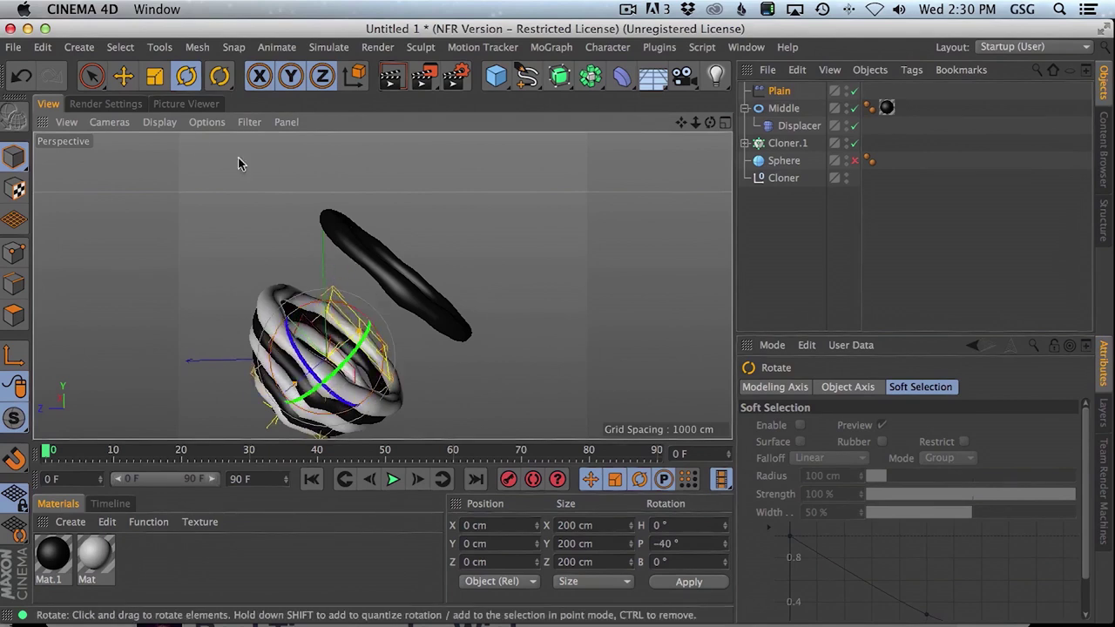
{"action": "left_click", "coordinate": [123, 77]}
{"action": "left_click_drag", "start_coordinate": [256, 407], "coordinate": [383, 379]}
{"action": "left_click", "coordinate": [186, 77]}
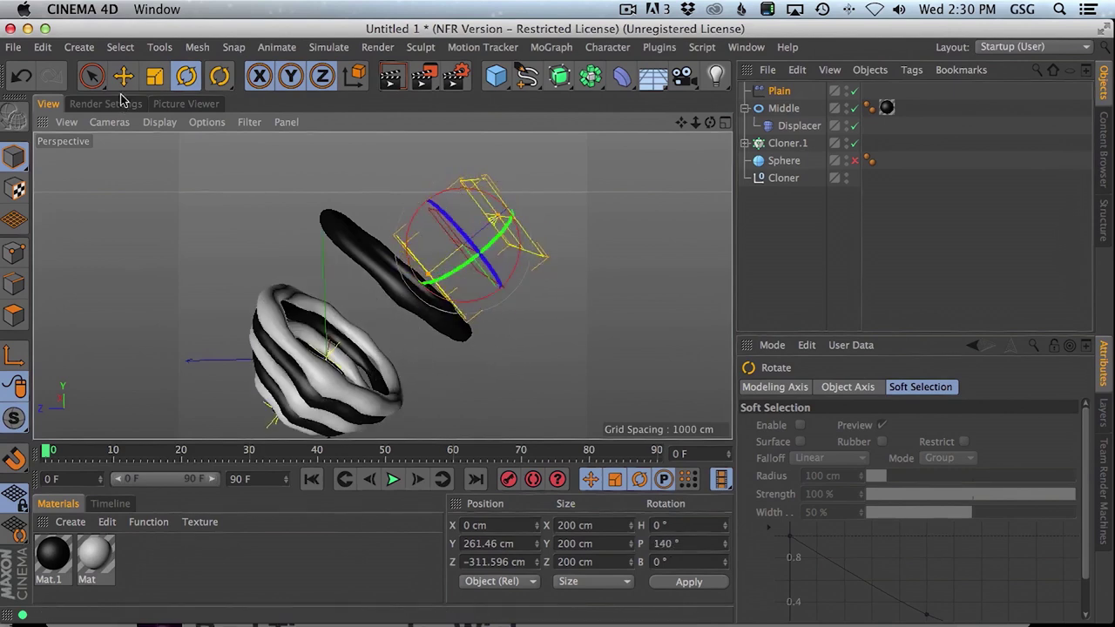
Move the Plain effector along its own Z axis to about Y -16 cm, Z 20 cm, and stretch its falloff to about 297 cm in Z
{"action": "key", "text": "e"}
{"action": "left_click_drag", "start_coordinate": [499, 242], "coordinate": [426, 319]}
{"action": "key", "text": "super+z"}
{"action": "left_click_drag", "start_coordinate": [527, 194], "coordinate": [419, 284]}
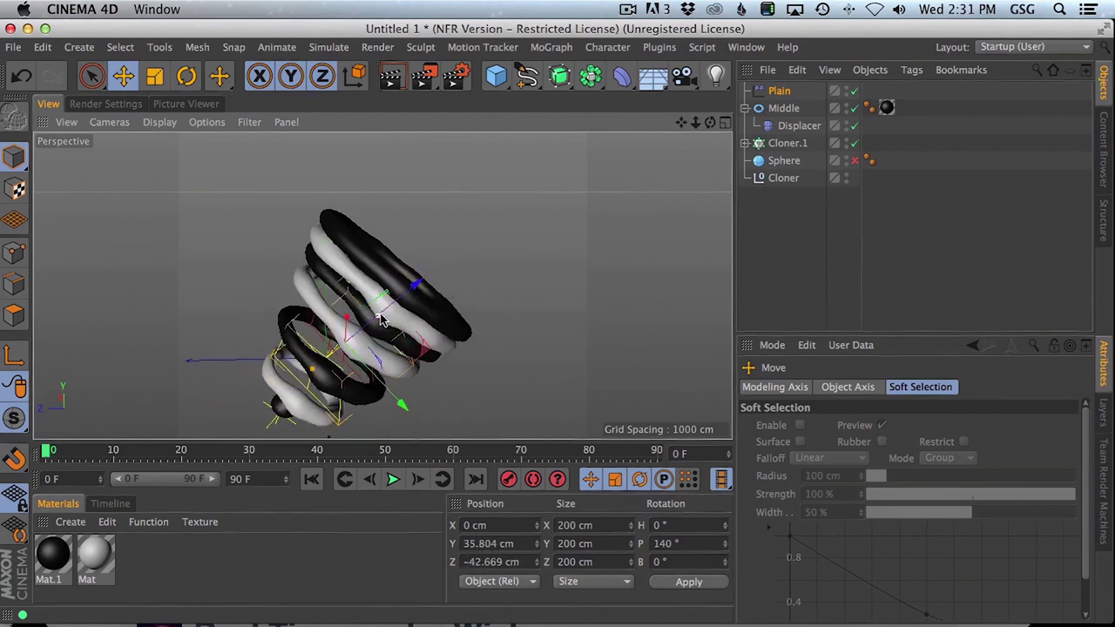
{"action": "left_click_drag", "start_coordinate": [380, 321], "coordinate": [322, 239]}
Set the Y position offset of the Plain effector to -800 cm
{"action": "left_click", "coordinate": [788, 94]}
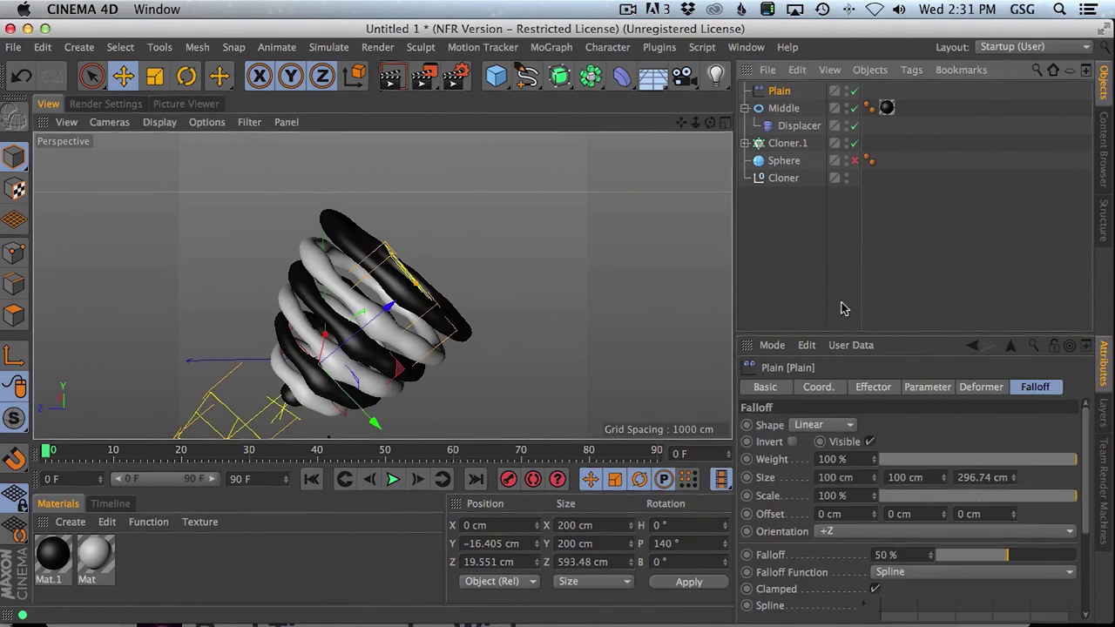
{"action": "left_click", "coordinate": [883, 390]}
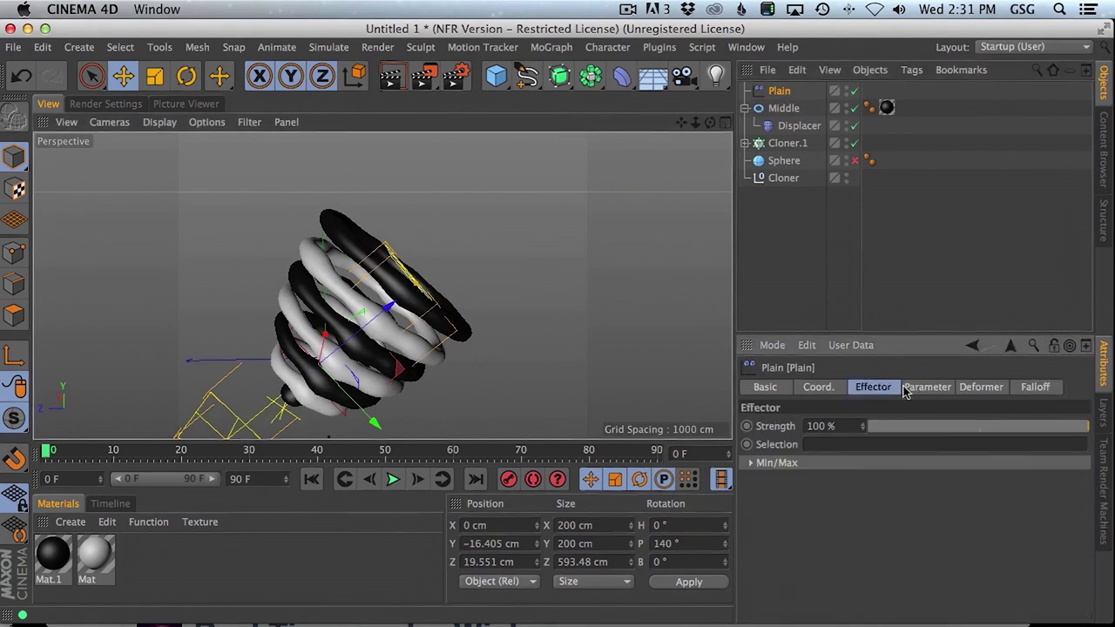
{"action": "left_click", "coordinate": [940, 392]}
{"action": "left_click_drag", "start_coordinate": [863, 494], "coordinate": [874, 512]}
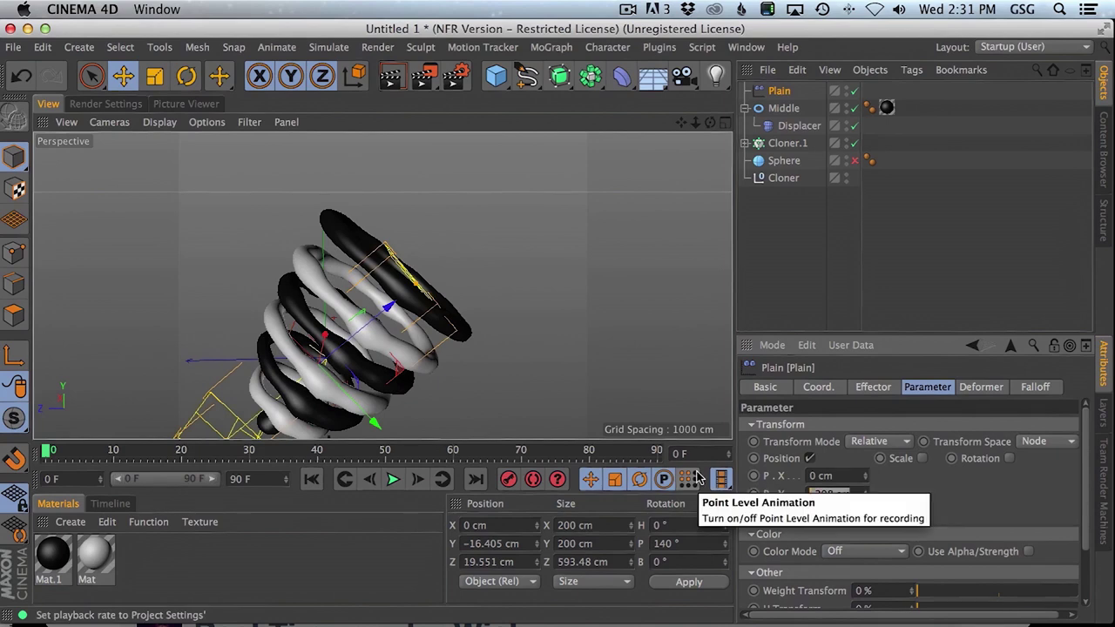
{"action": "double_click", "coordinate": [832, 494]}
{"action": "type", "text": "-800"}
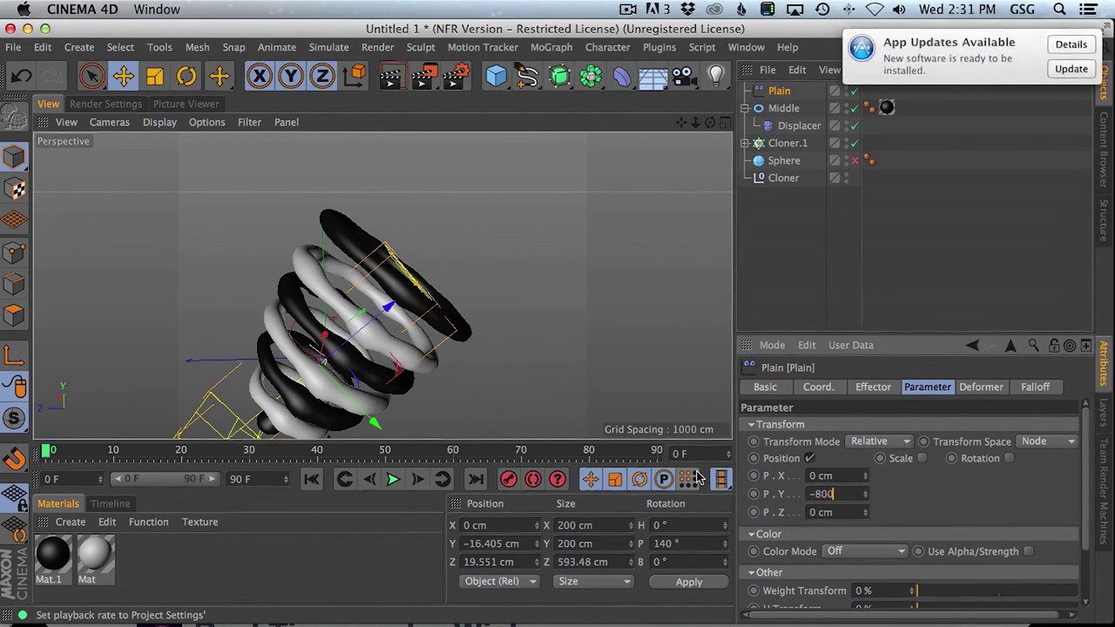
{"action": "key", "text": "Return"}
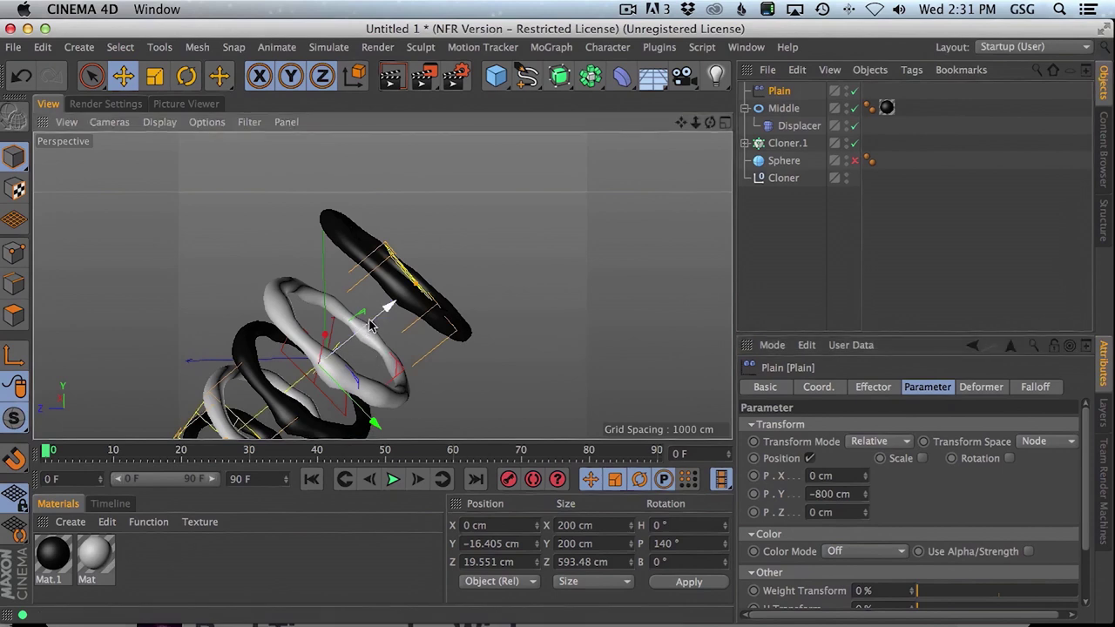
Keyframe the Plain effector's move along its Z axis from about Y -179, Z 214 cm at frame 0 to about Y -33, Z 40 cm at frame 21
{"action": "left_click_drag", "start_coordinate": [331, 335], "coordinate": [298, 408]}
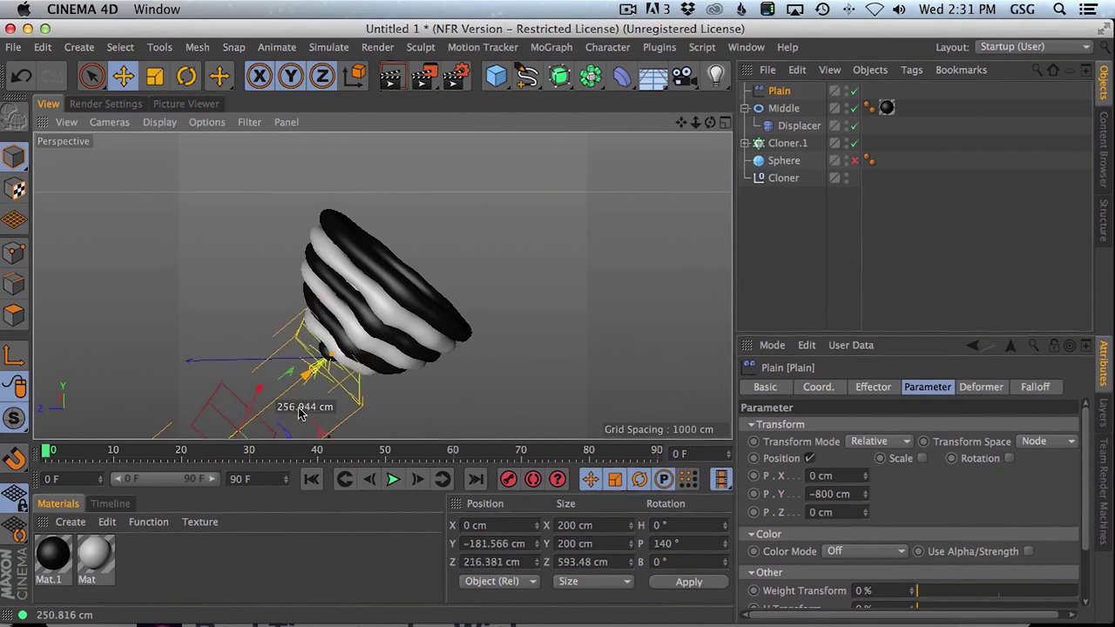
{"action": "left_click_drag", "start_coordinate": [299, 412], "coordinate": [318, 393]}
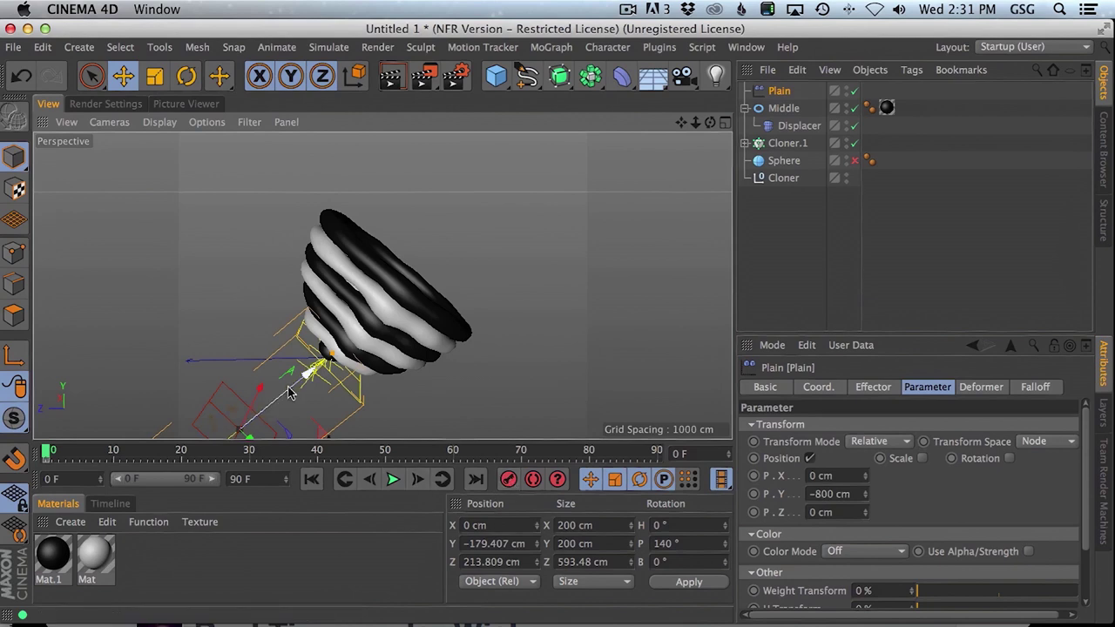
{"action": "left_click_drag", "start_coordinate": [295, 391], "coordinate": [353, 365]}
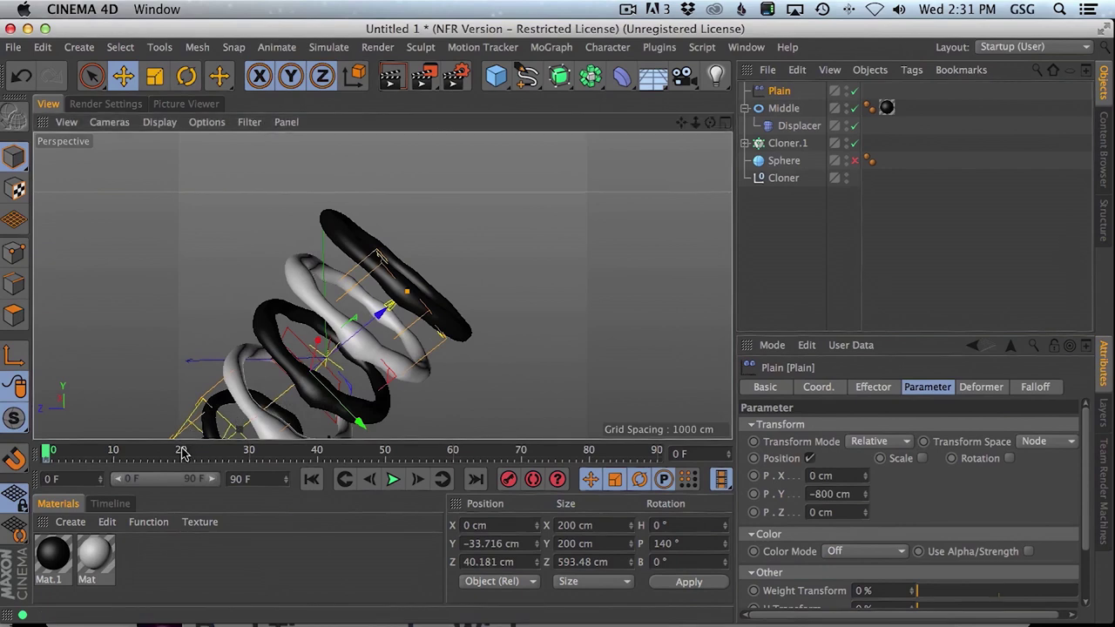
{"action": "left_click_drag", "start_coordinate": [183, 452], "coordinate": [194, 450]}
{"action": "left_click_drag", "start_coordinate": [311, 386], "coordinate": [370, 348]}
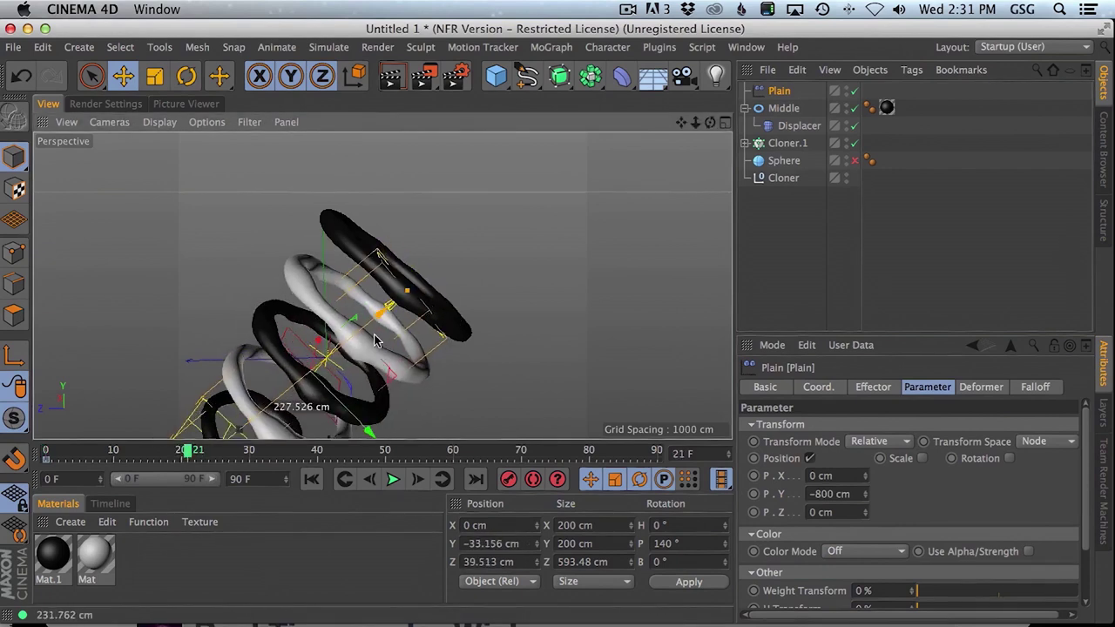
{"action": "left_click", "coordinate": [507, 480]}
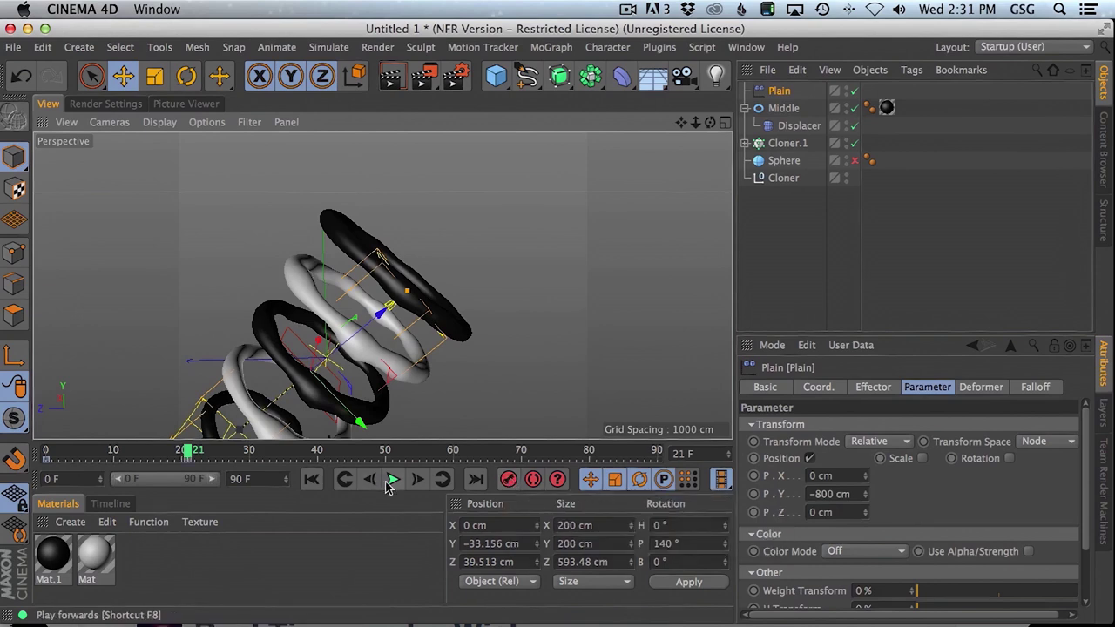
Set the project end to frame 30 and play the animation
{"action": "left_click", "coordinate": [249, 478]}
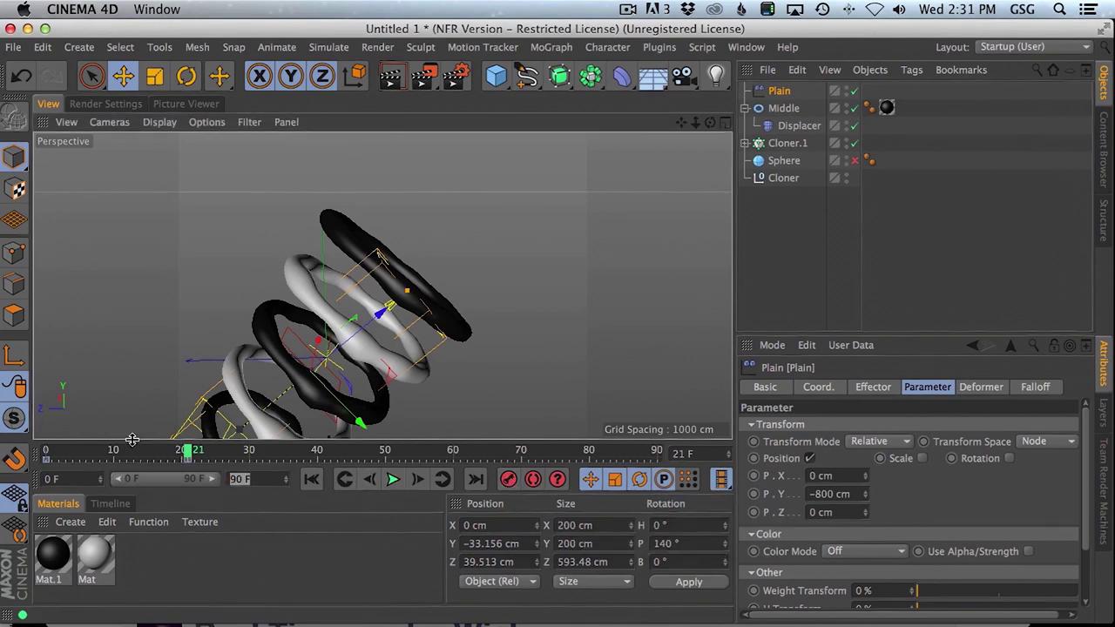
{"action": "type", "text": "30"}
{"action": "key", "text": "Return"}
{"action": "left_click", "coordinate": [392, 479]}
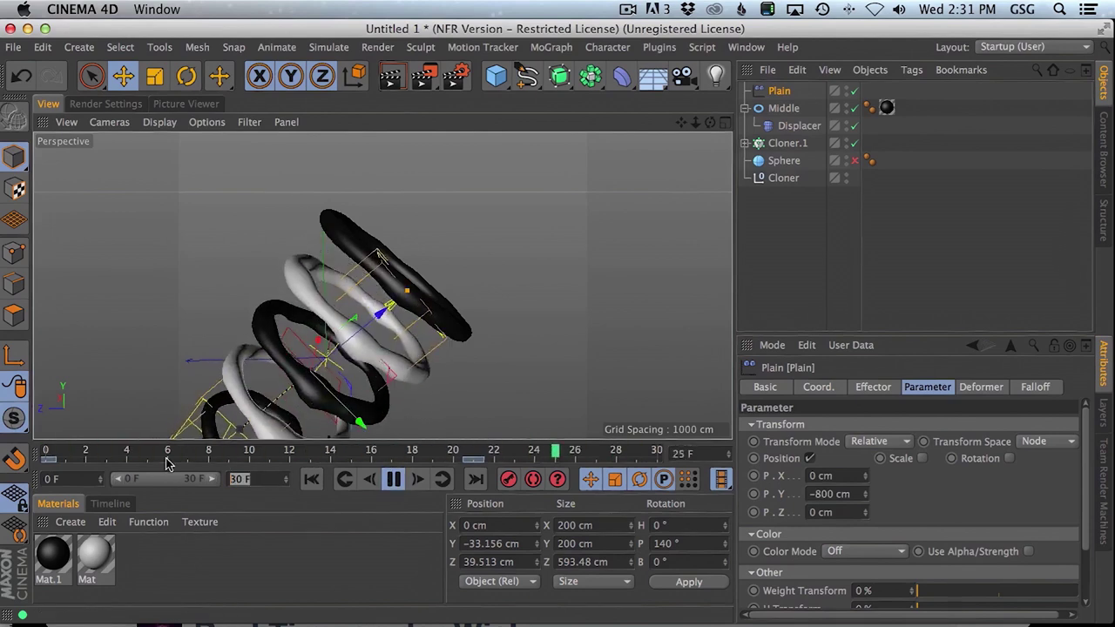
Extend the project and preview range to 120 frames, and move the Plain effector's second keyframe from frame 21 to frame 120
{"action": "type", "text": "120"}
{"action": "key", "text": "Return"}
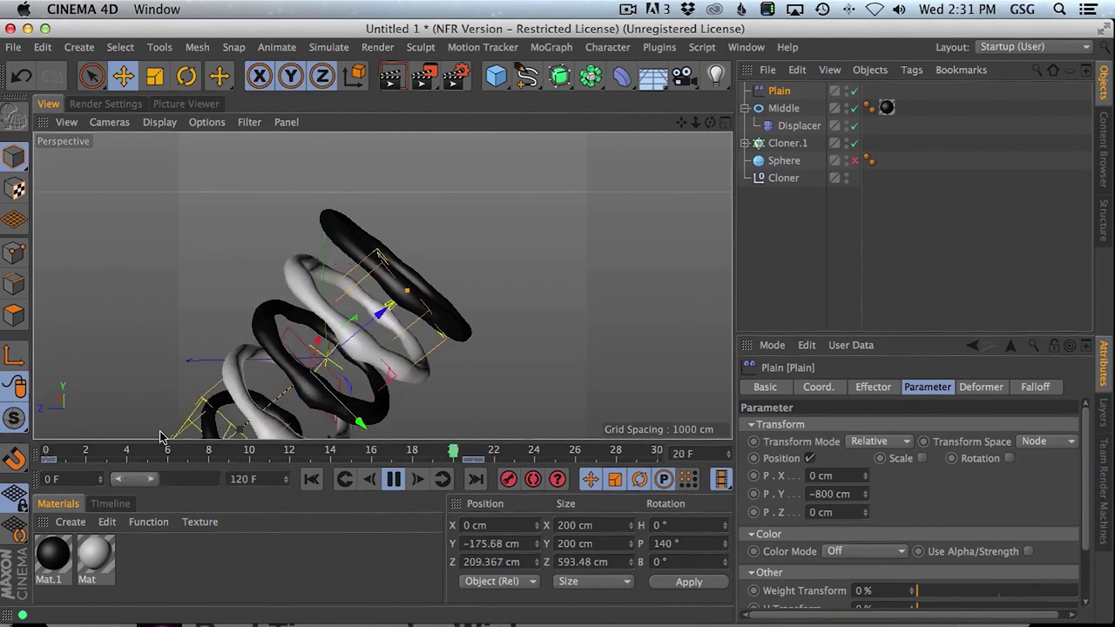
{"action": "double_click", "coordinate": [155, 480]}
{"action": "left_click_drag", "start_coordinate": [152, 461], "coordinate": [667, 478]}
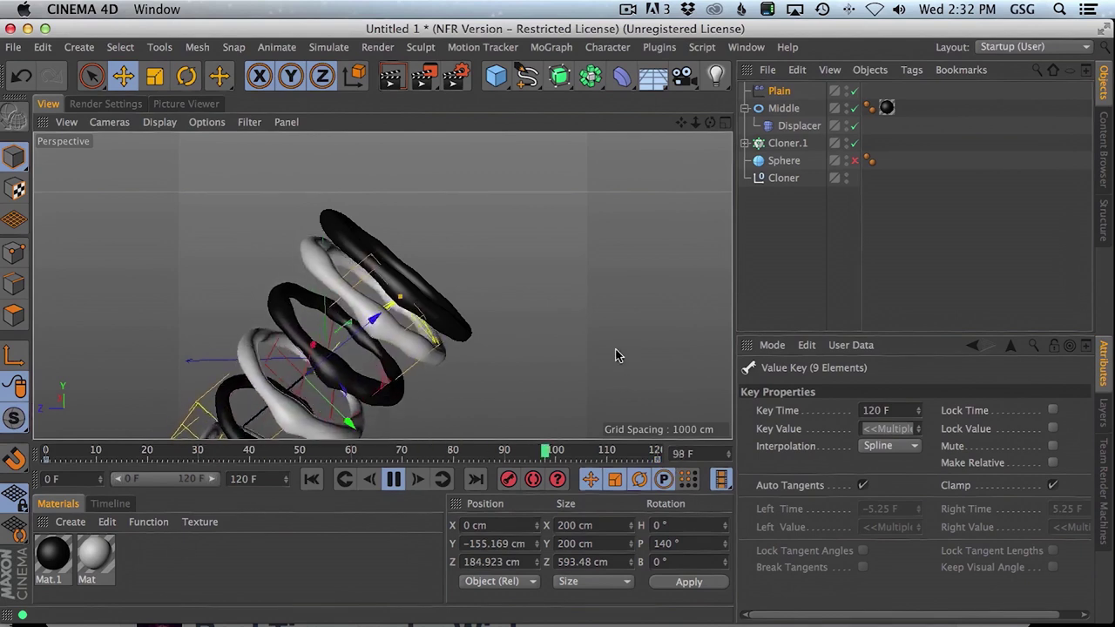
Try a different Falloff percentage on the Plain effector's linear falloff while the animation plays
{"action": "left_click", "coordinate": [777, 90]}
{"action": "scroll", "coordinate": [1085, 476], "scroll_direction": "down", "scroll_amount": 4}
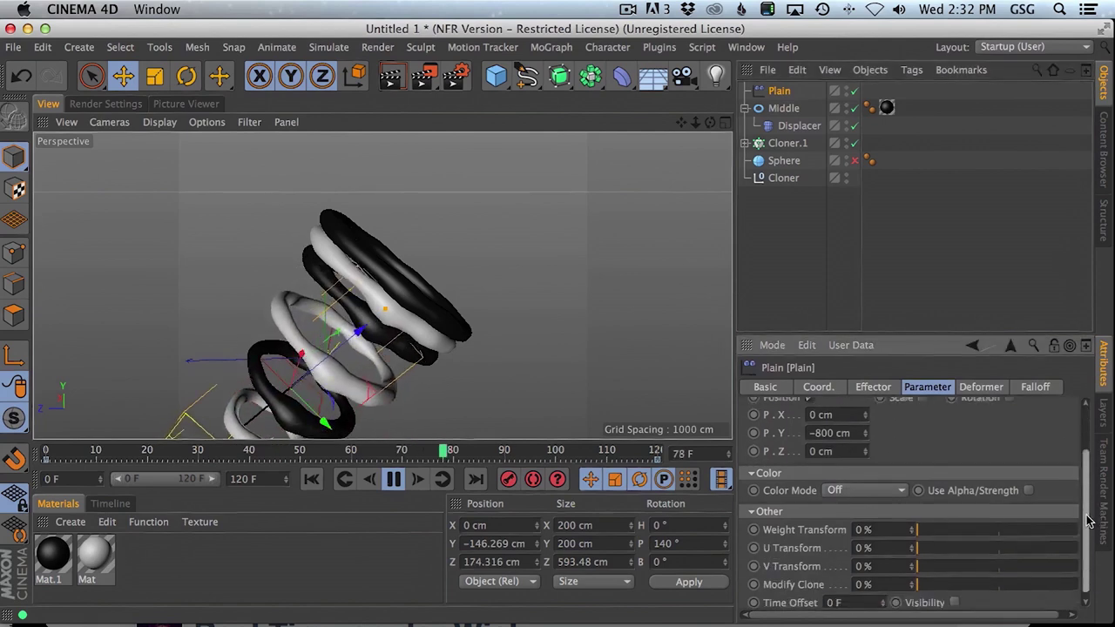
{"action": "scroll", "coordinate": [1085, 475], "scroll_direction": "up", "scroll_amount": 4}
{"action": "left_click", "coordinate": [1035, 386]}
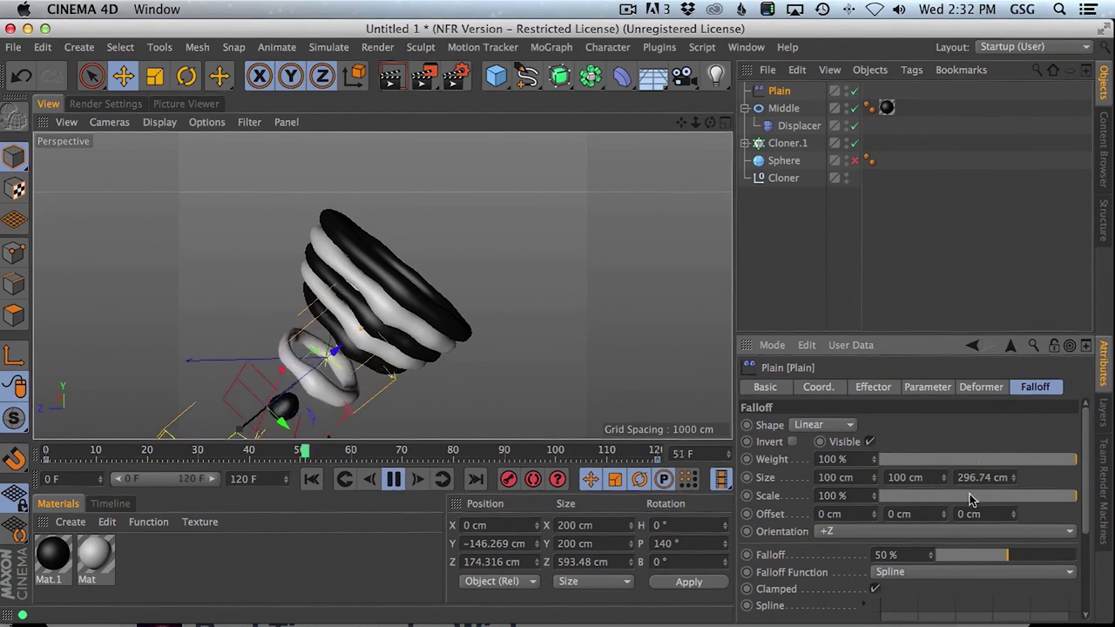
{"action": "left_click_drag", "start_coordinate": [979, 550], "coordinate": [1084, 573]}
{"action": "left_click", "coordinate": [1008, 555]}
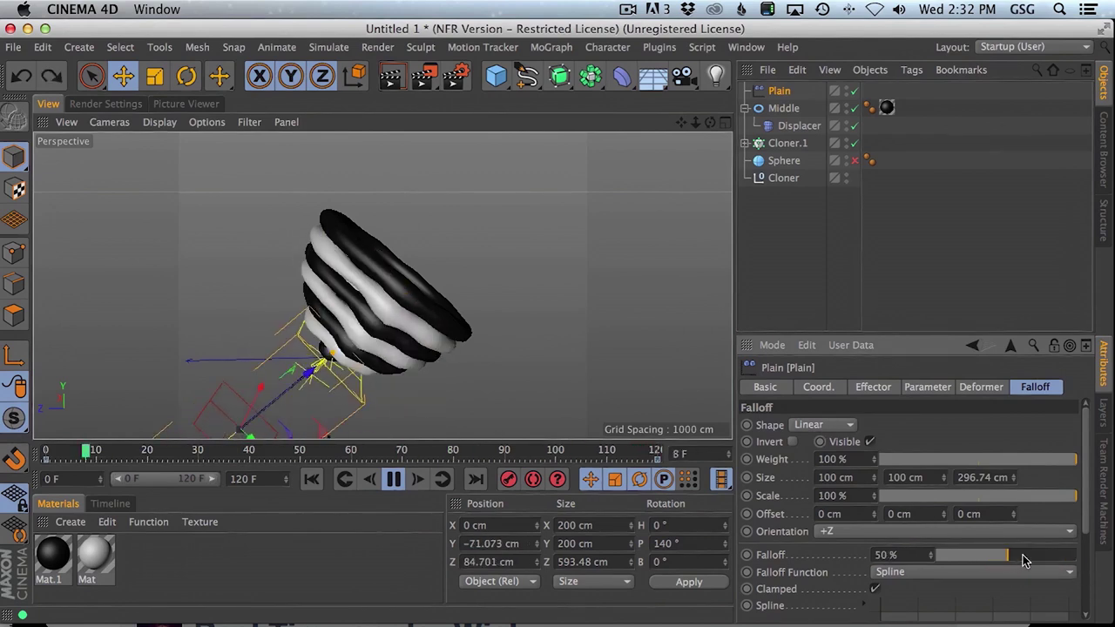
Shape the Plain effector's falloff spline as an ease-in curve rising from 0 at the start to 1 at the end
{"action": "scroll", "coordinate": [1075, 509], "scroll_direction": "down", "scroll_amount": 3}
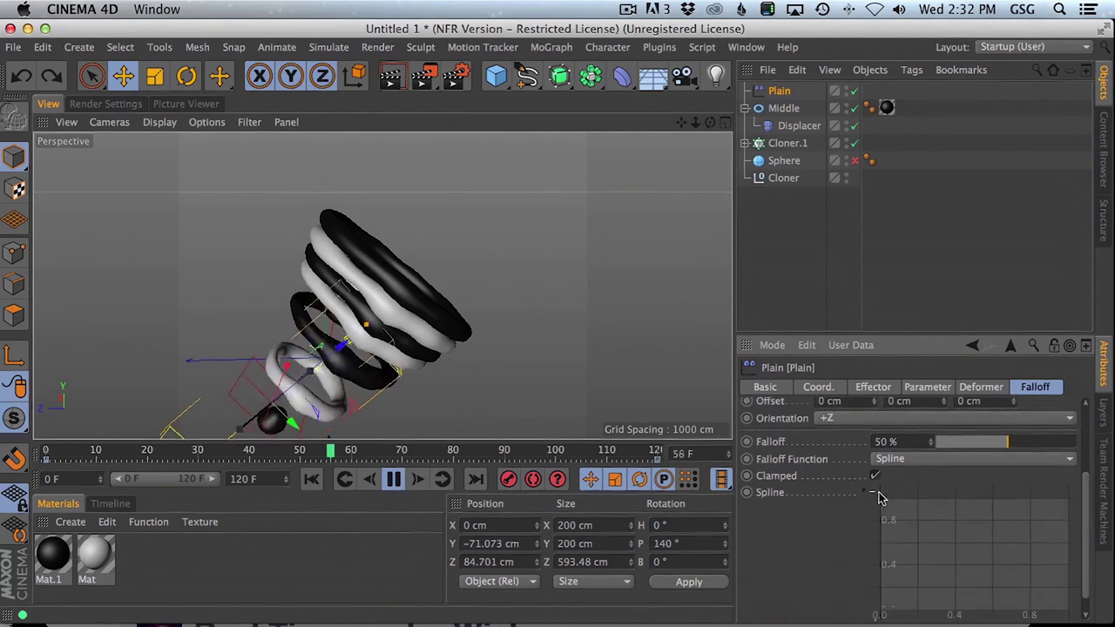
{"action": "left_click_drag", "start_coordinate": [884, 503], "coordinate": [881, 608]}
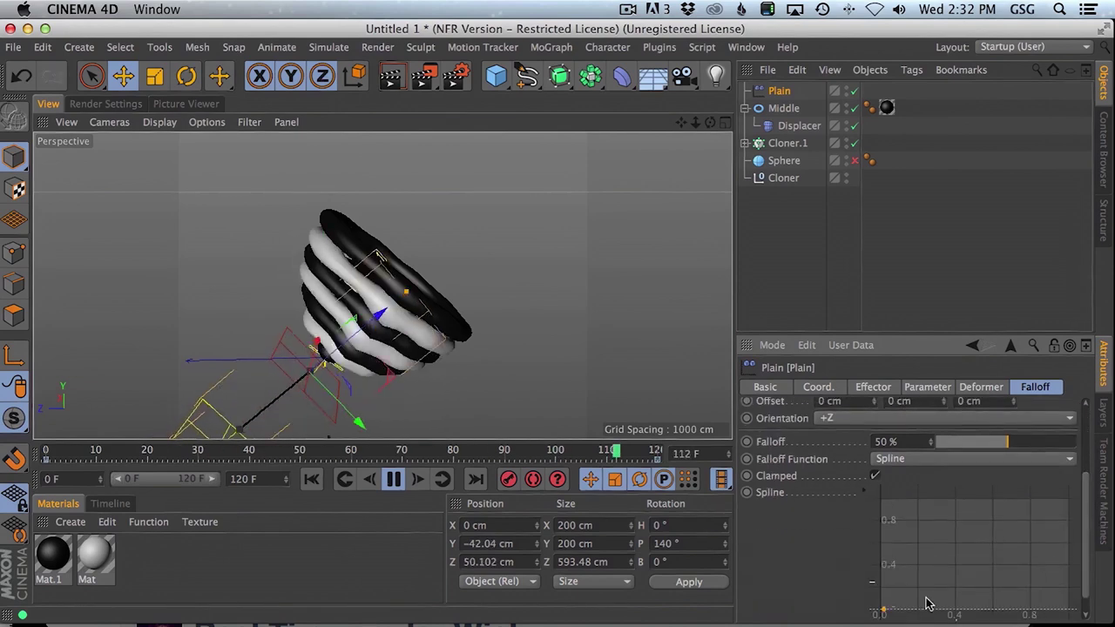
{"action": "left_click_drag", "start_coordinate": [1048, 557], "coordinate": [1111, 486], "text": "ctrl"}
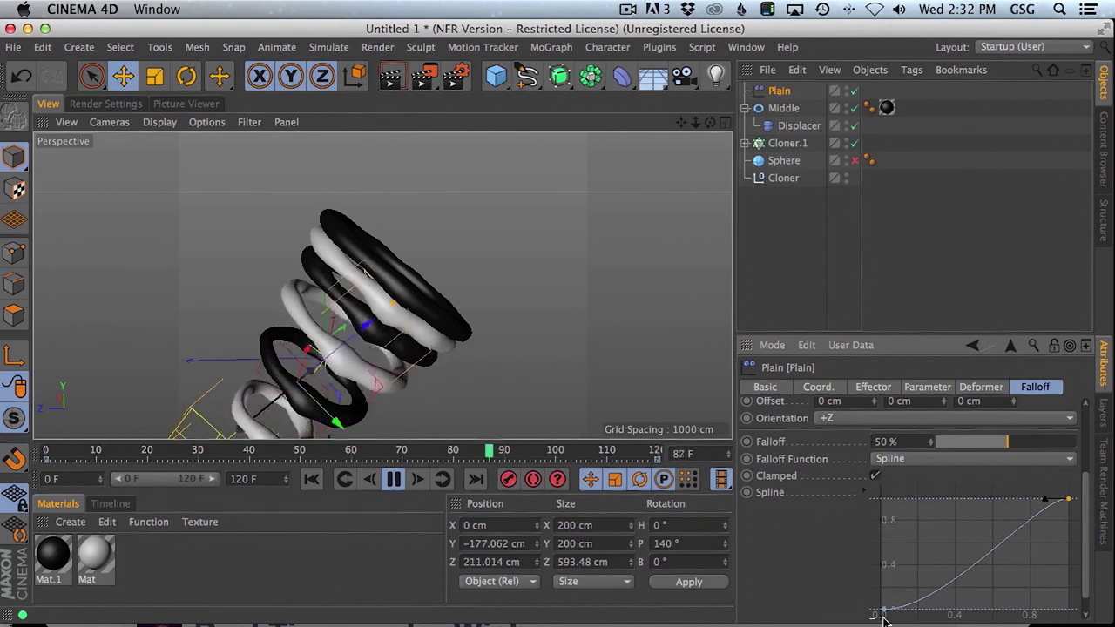
{"action": "left_click_drag", "start_coordinate": [882, 608], "coordinate": [859, 620]}
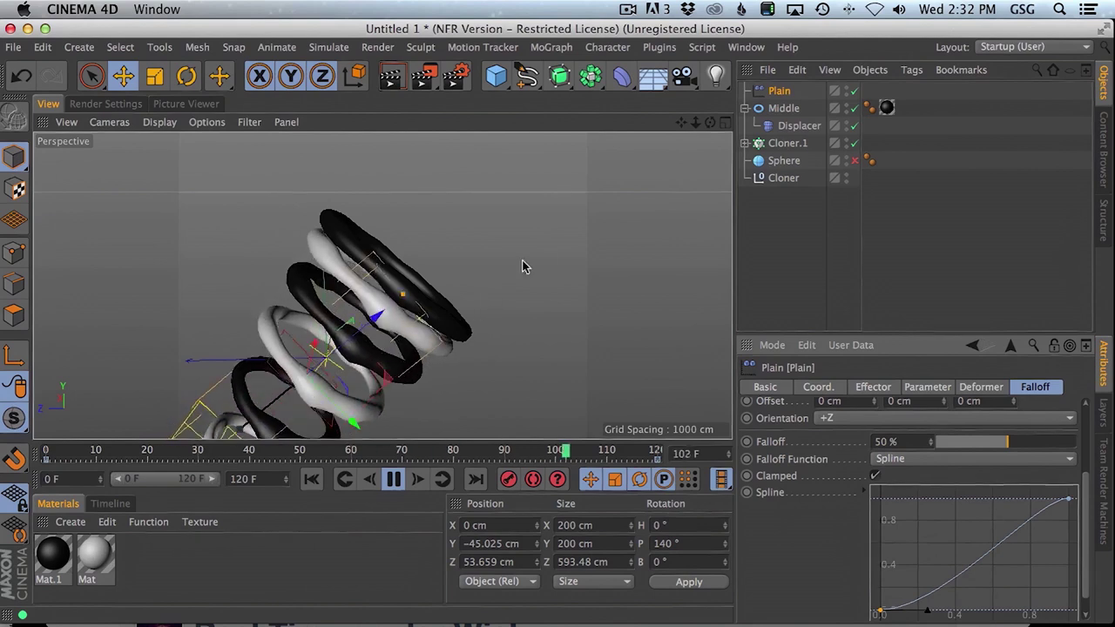
{"action": "left_click", "coordinate": [793, 194]}
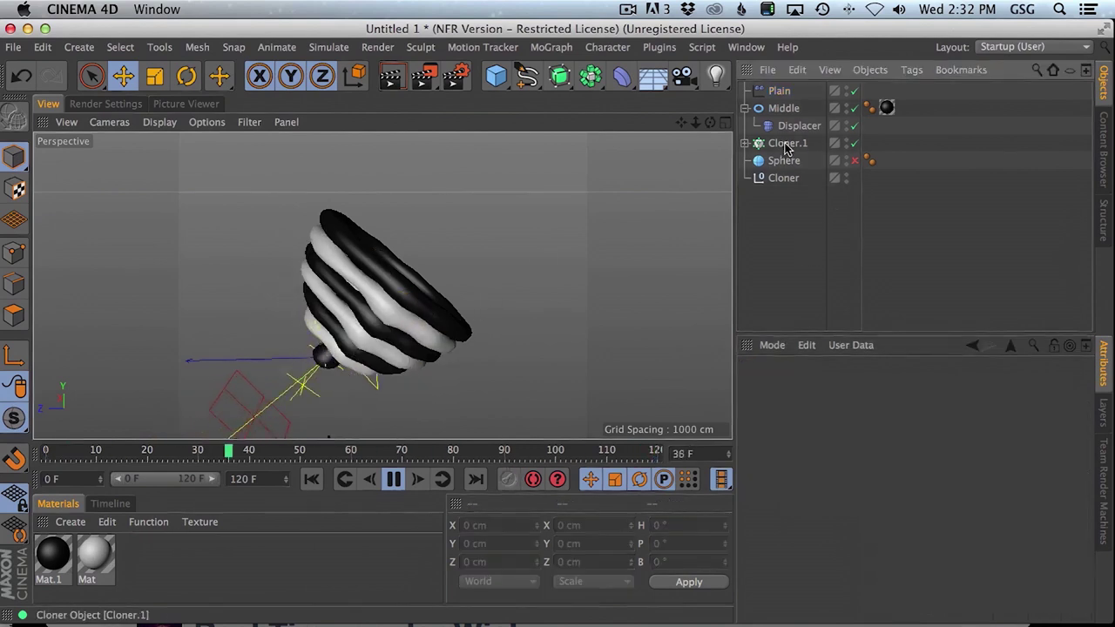
{"action": "left_click_drag", "start_coordinate": [782, 132], "coordinate": [787, 137]}
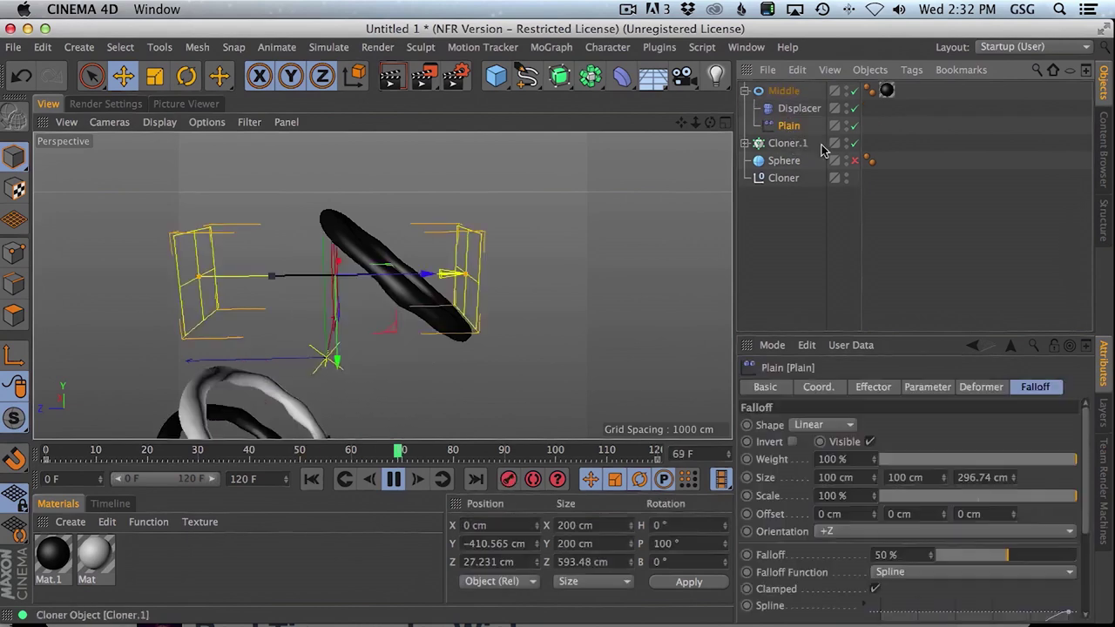
{"action": "key", "text": "super+z"}
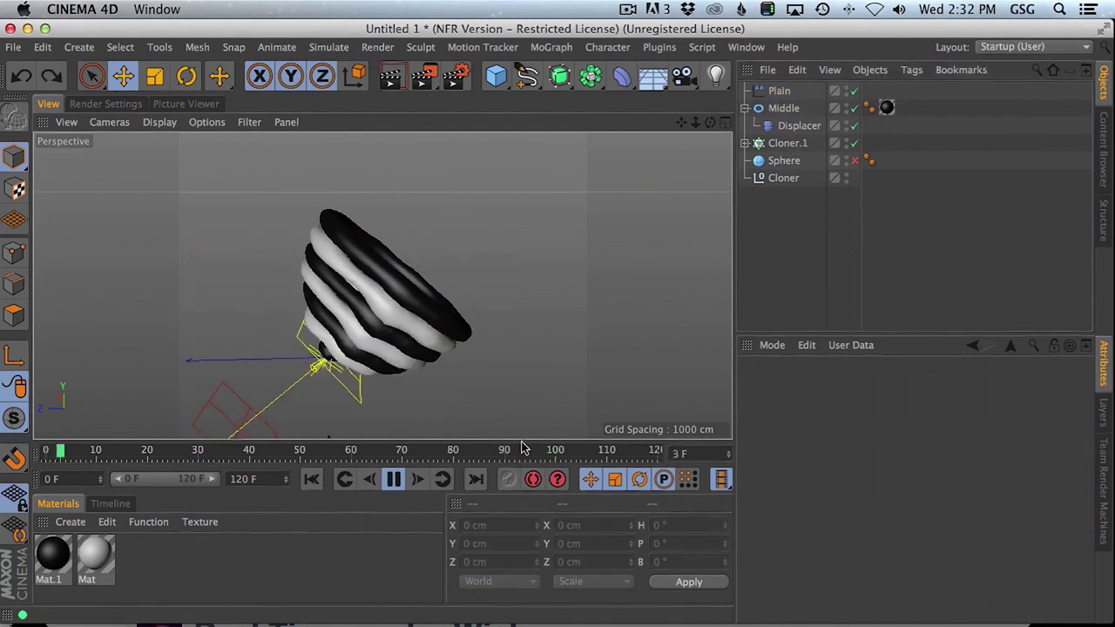
Stop playback at frame 0, add a null and nest Cloner.1 and the Plain effector inside it
{"action": "left_click", "coordinate": [393, 478]}
{"action": "left_click", "coordinate": [311, 478]}
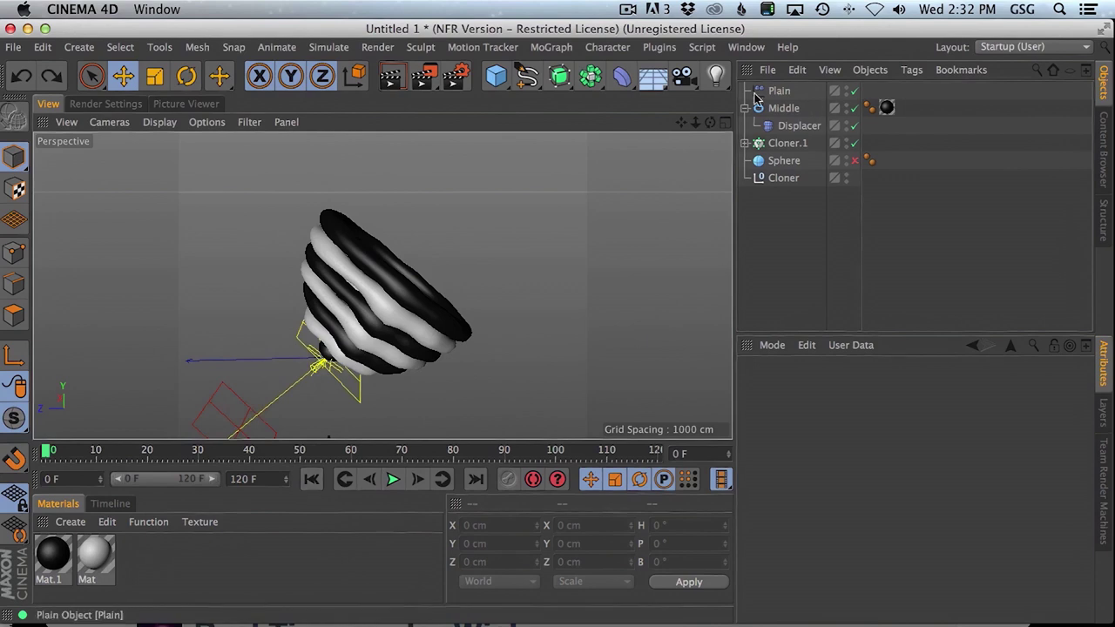
{"action": "left_click_drag", "start_coordinate": [495, 79], "coordinate": [538, 98]}
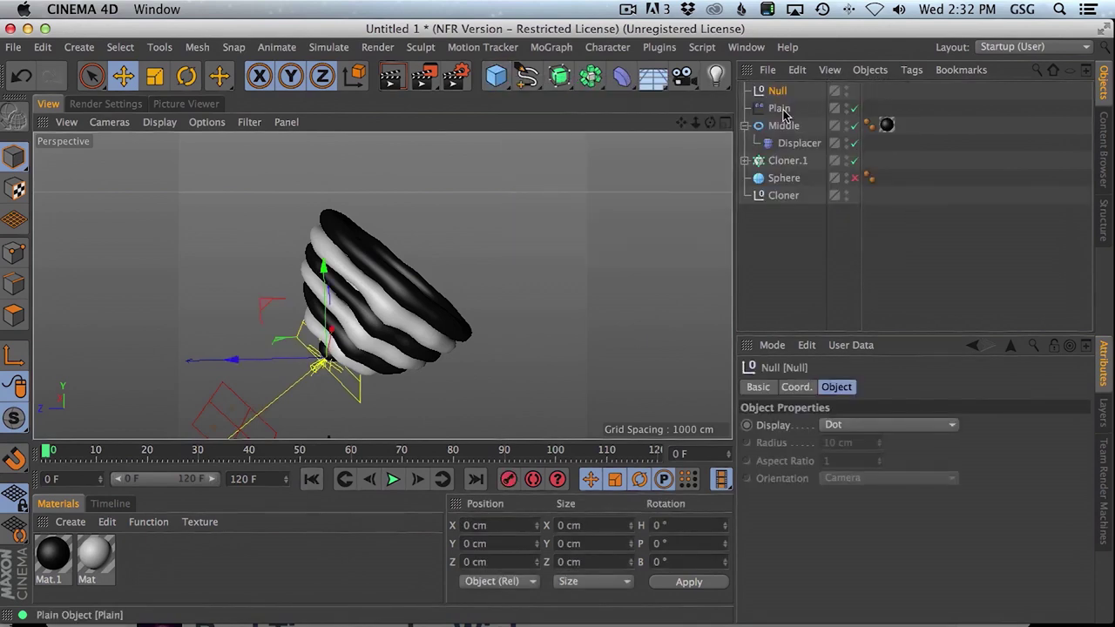
{"action": "mouse_move", "coordinate": [783, 111]}
{"action": "left_mouse_down"}
{"action": "mouse_move", "coordinate": [778, 93]}
{"action": "mouse_move", "coordinate": [788, 97]}
{"action": "left_mouse_up"}
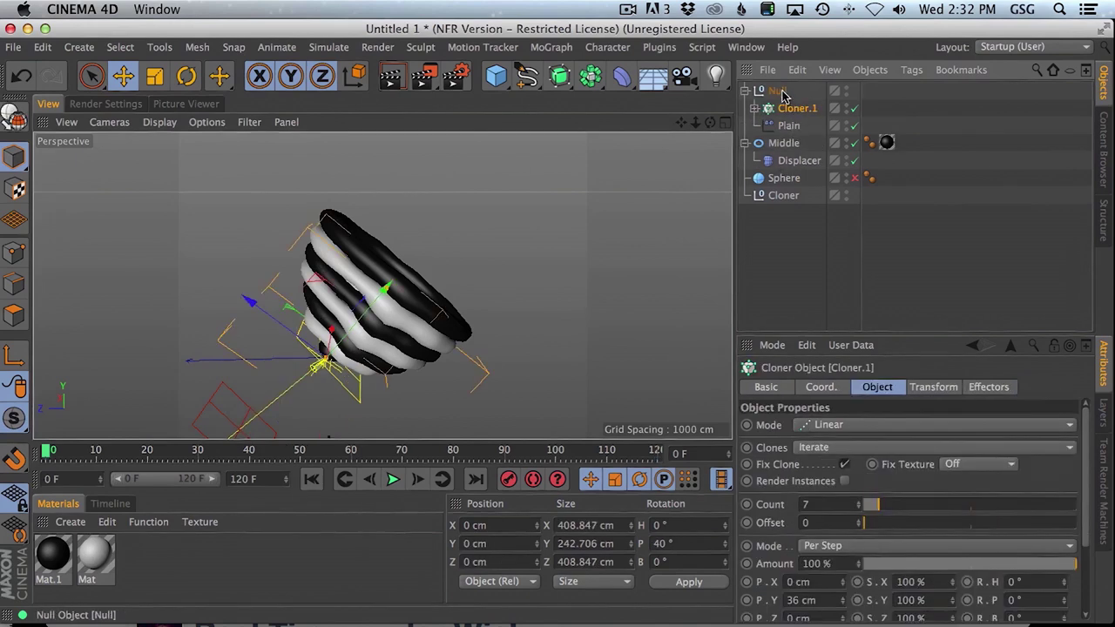
Duplicate the null together with the cloner and Plain effector inside it
{"action": "left_click", "coordinate": [782, 92]}
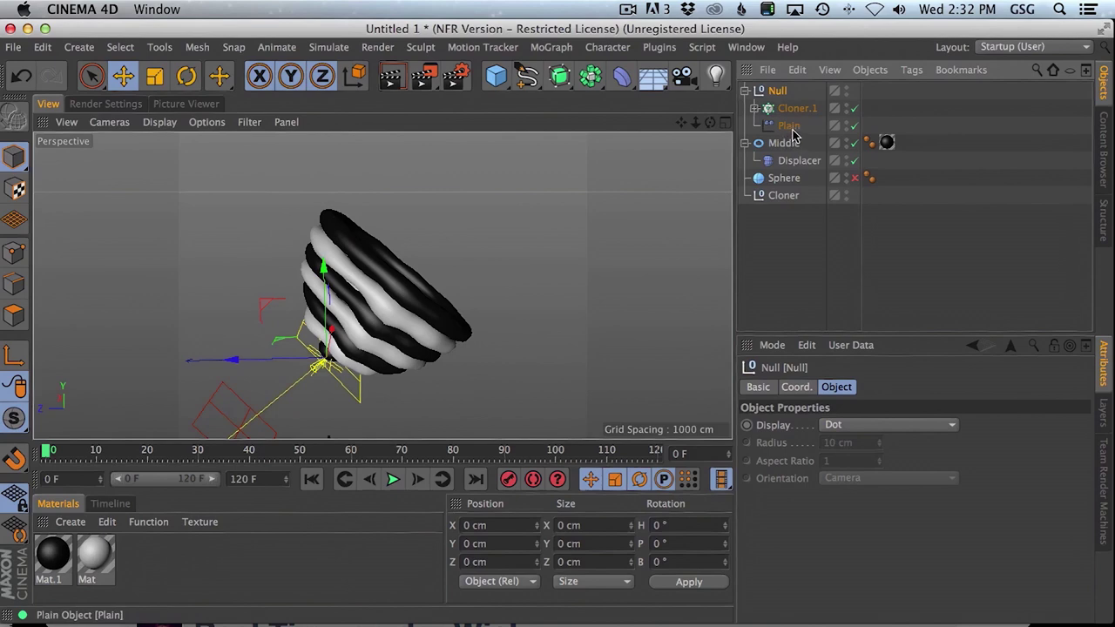
{"action": "key", "text": "super+c"}
{"action": "key", "text": "super+v"}
{"action": "left_click", "coordinate": [187, 76]}
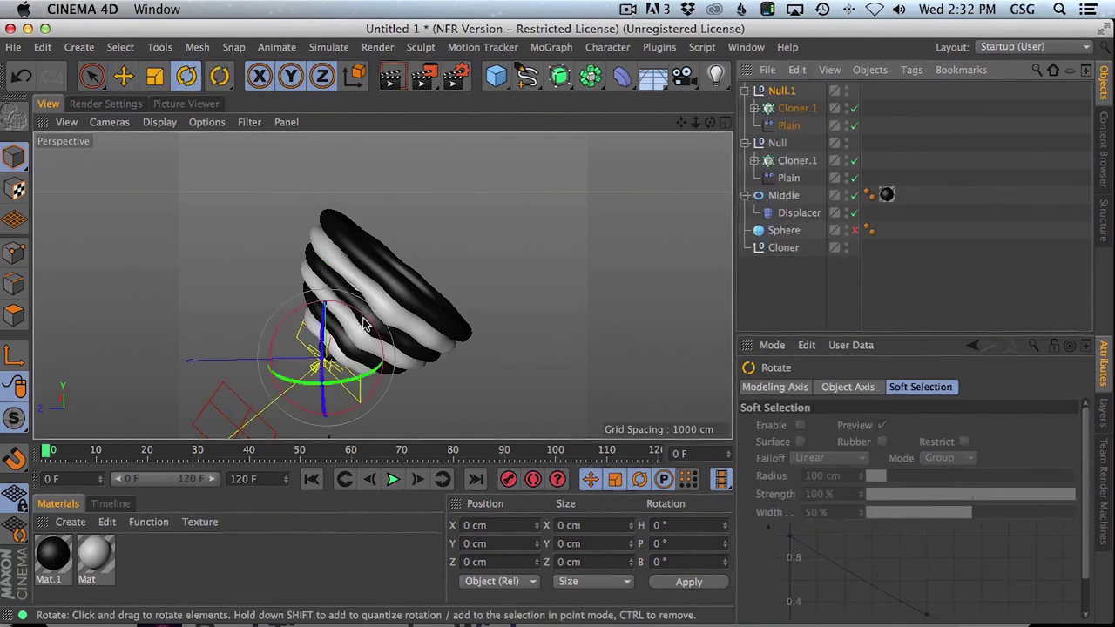
{"action": "left_click_drag", "start_coordinate": [364, 324], "coordinate": [273, 416]}
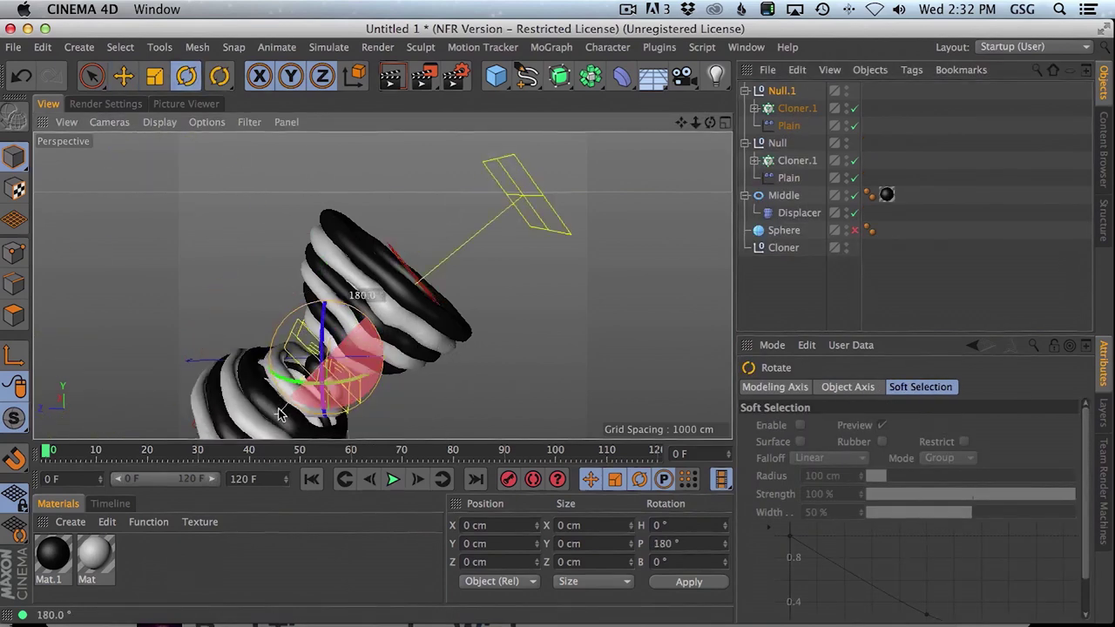
{"action": "left_click", "coordinate": [123, 75]}
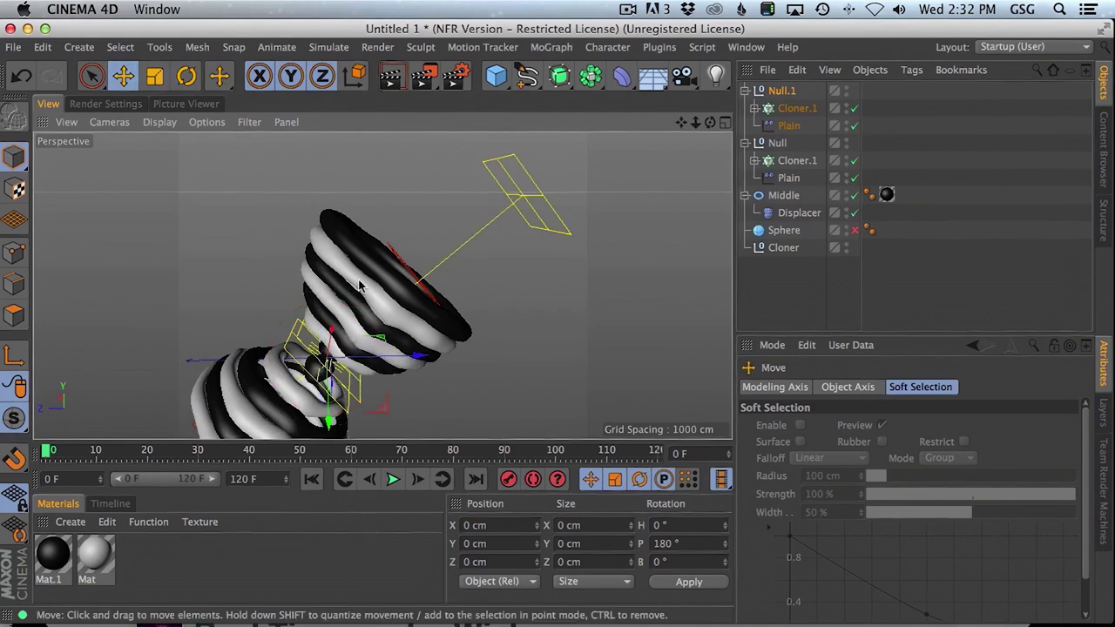
{"action": "left_click", "coordinate": [354, 75]}
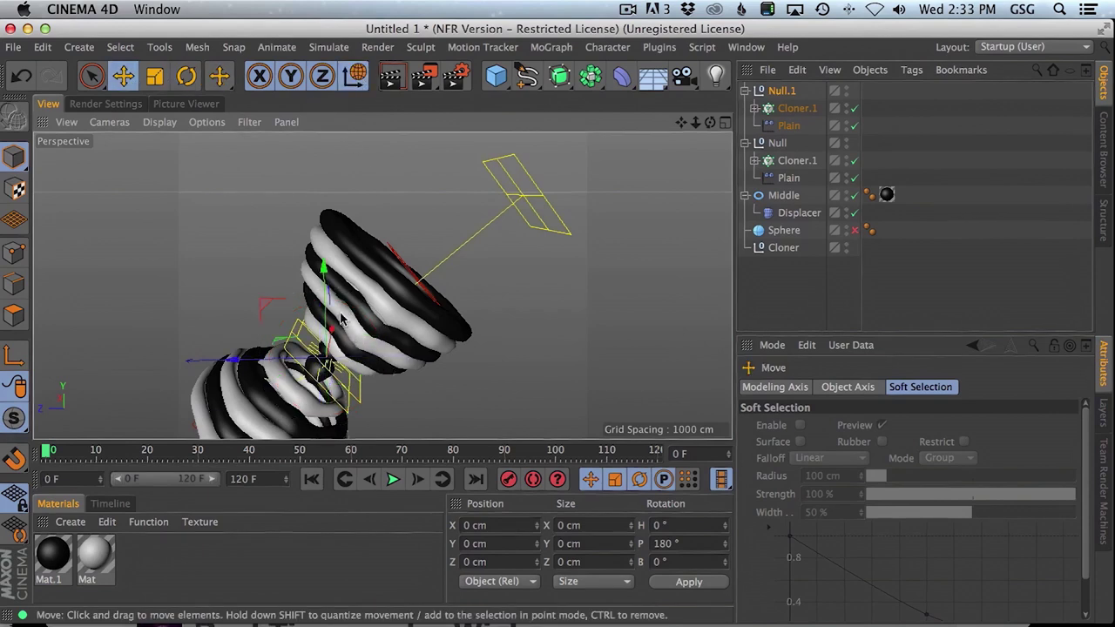
{"action": "left_click", "coordinate": [781, 92]}
{"action": "key", "text": "super+z"}
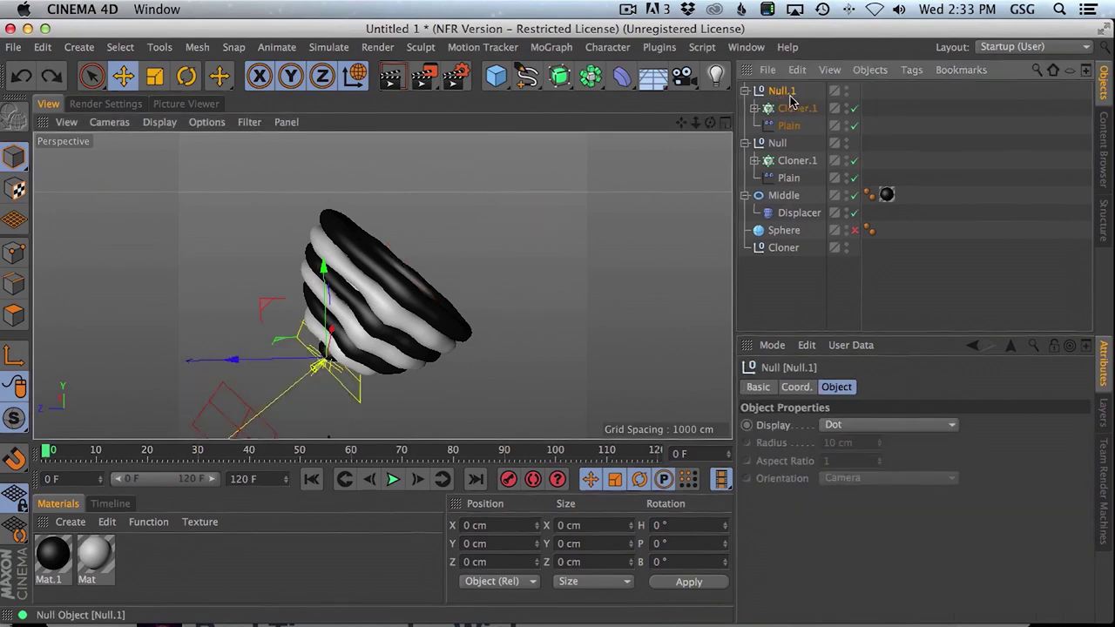
Rotate the duplicated null group 180° in pitch
{"action": "left_click", "coordinate": [792, 108]}
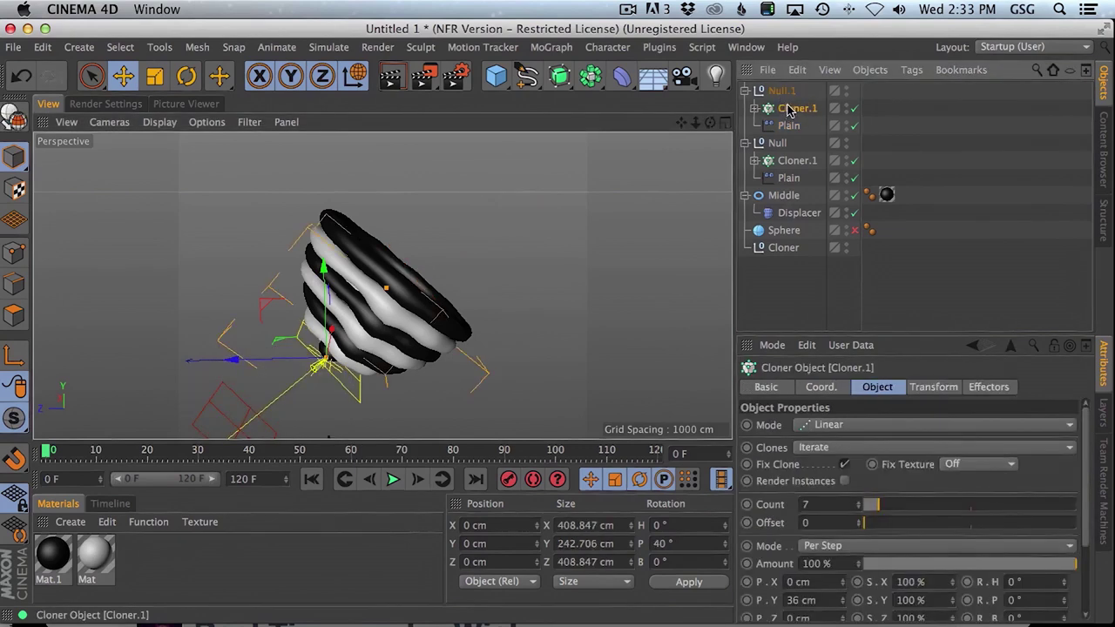
{"action": "left_click", "coordinate": [782, 91]}
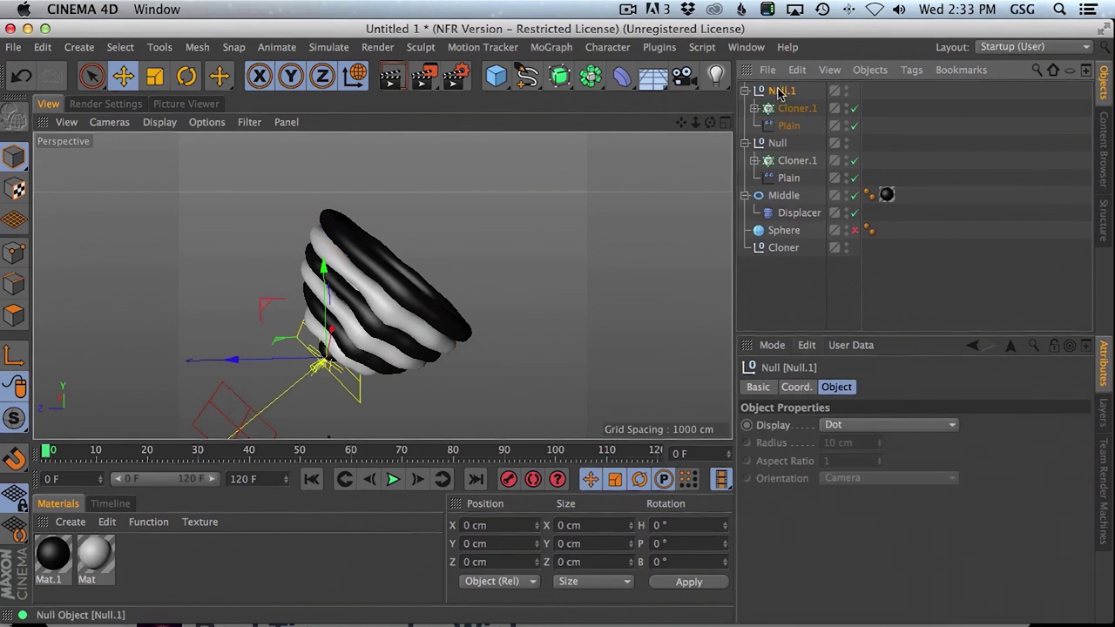
{"action": "left_click", "coordinate": [186, 76]}
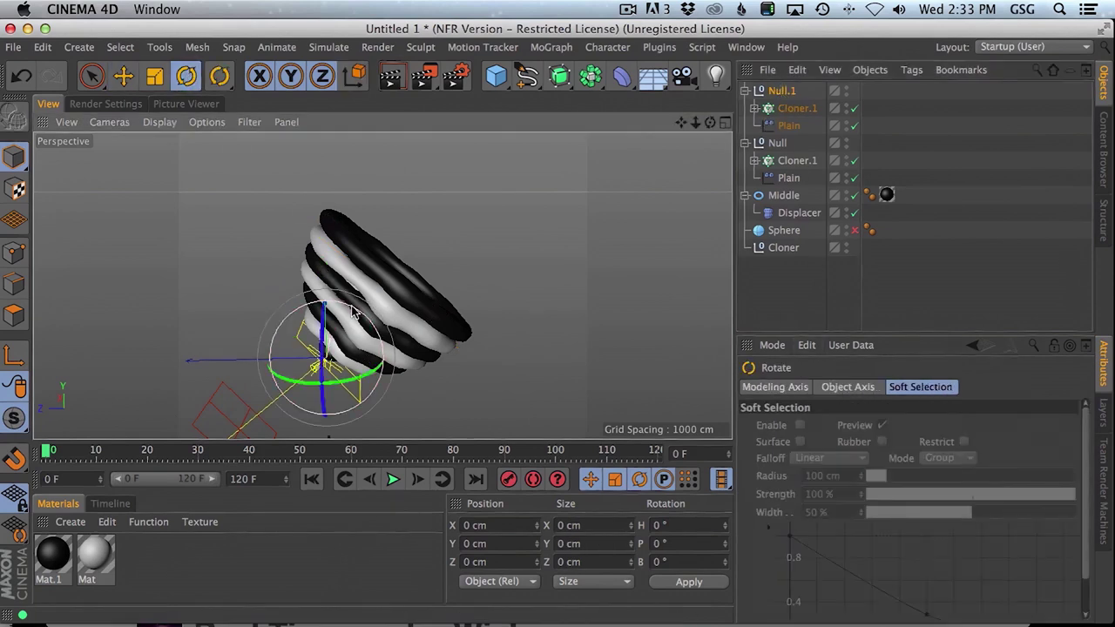
{"action": "left_click_drag", "start_coordinate": [352, 312], "coordinate": [278, 459], "text": "shift"}
Move the duplicated group's cloner along its own Y axis past the Middle ring, to about Y -244 cm, Z 204 cm
{"action": "left_click", "coordinate": [793, 112]}
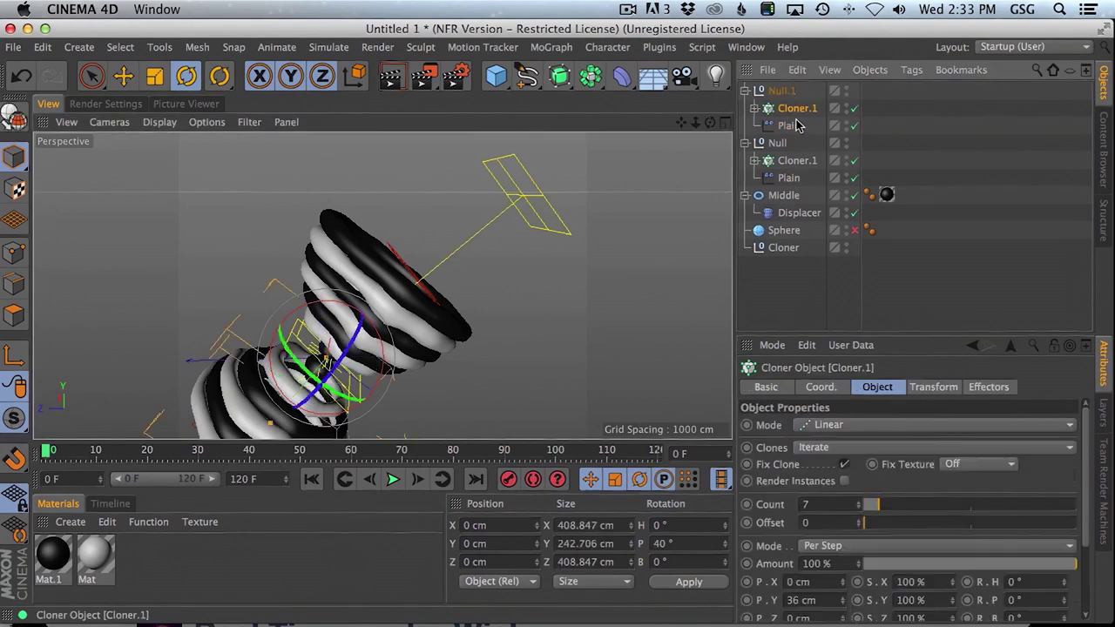
{"action": "left_click", "coordinate": [122, 76]}
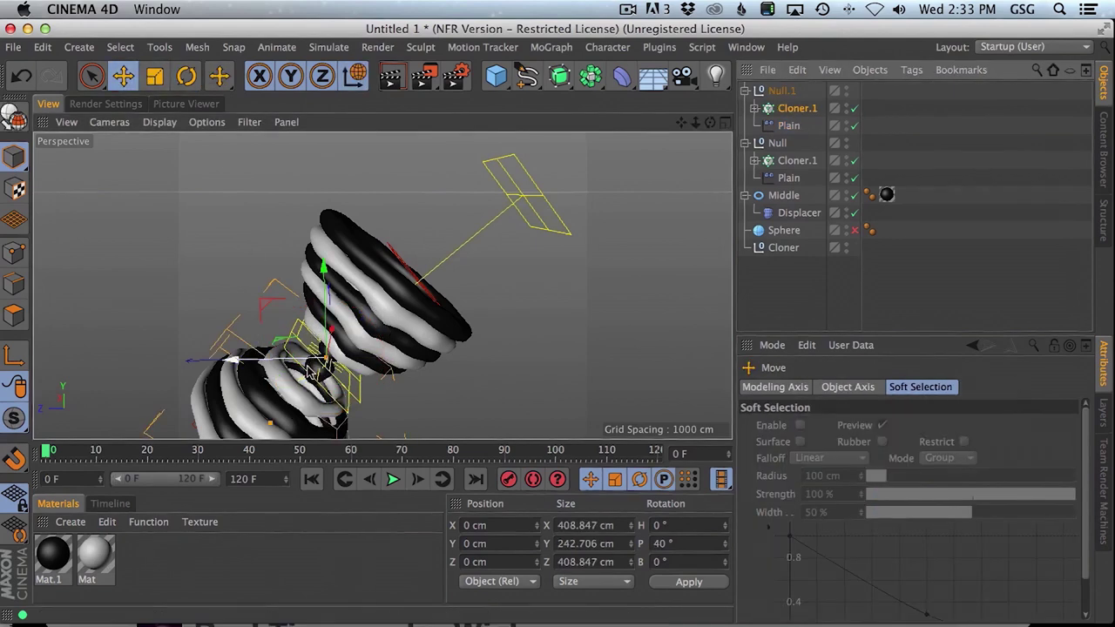
{"action": "left_click", "coordinate": [789, 126], "text": "shift"}
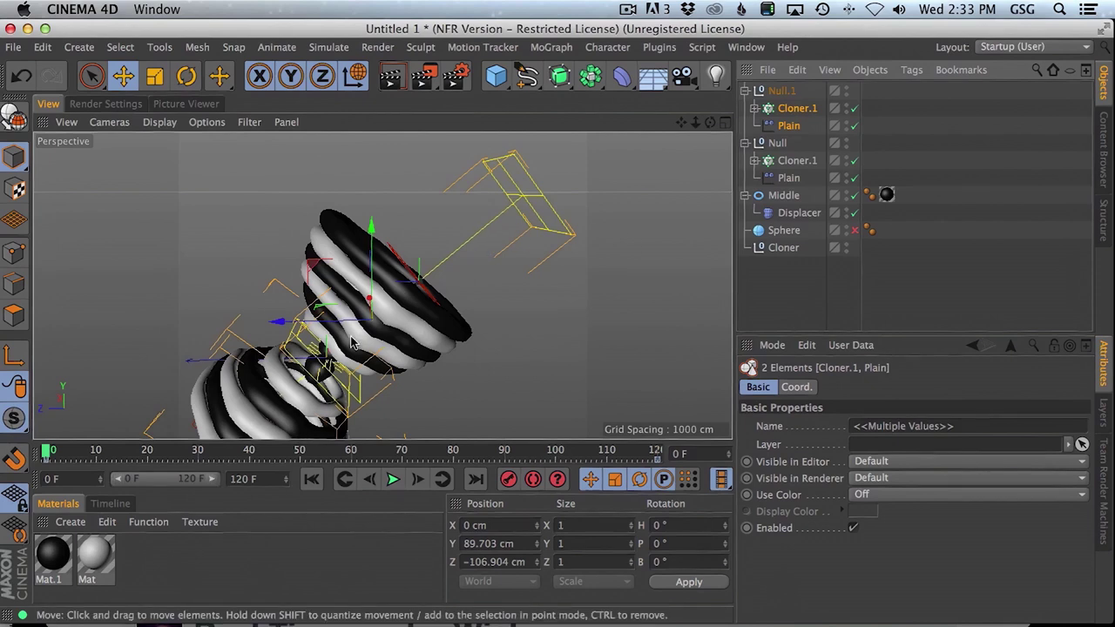
{"action": "left_click", "coordinate": [794, 108]}
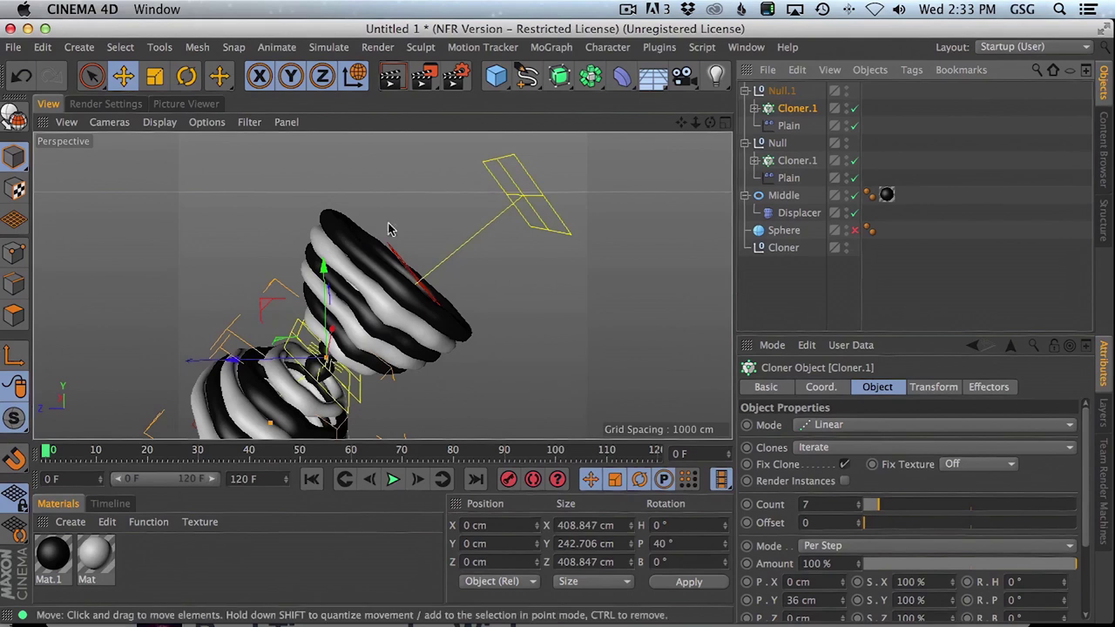
{"action": "key", "text": "w"}
{"action": "left_click_drag", "start_coordinate": [295, 396], "coordinate": [400, 305]}
{"action": "left_click", "coordinate": [791, 127]}
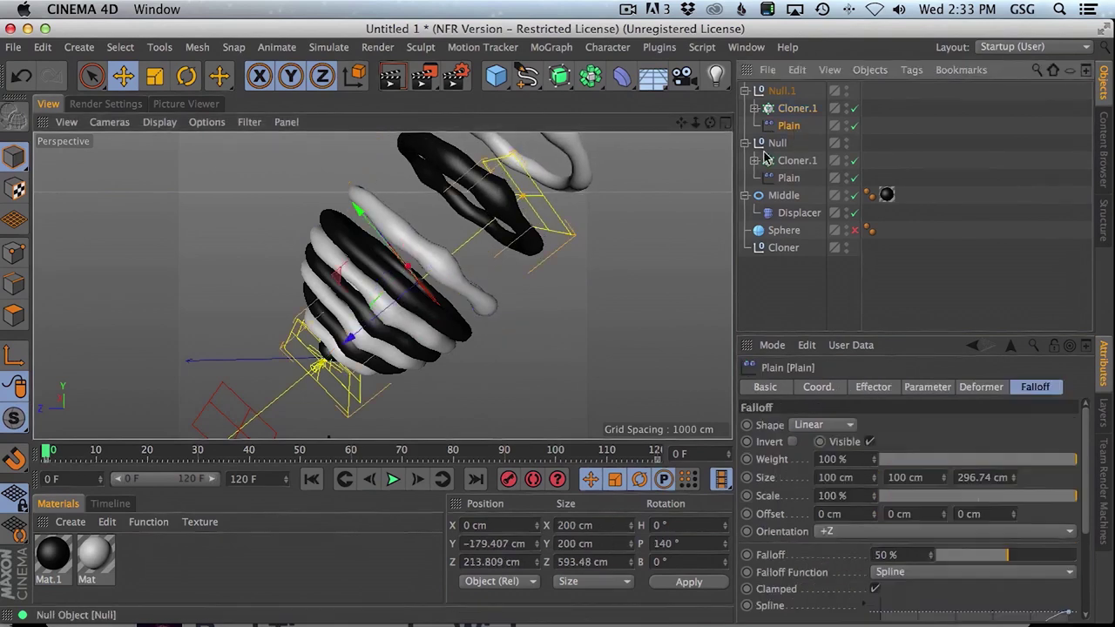
{"action": "left_click", "coordinate": [186, 75]}
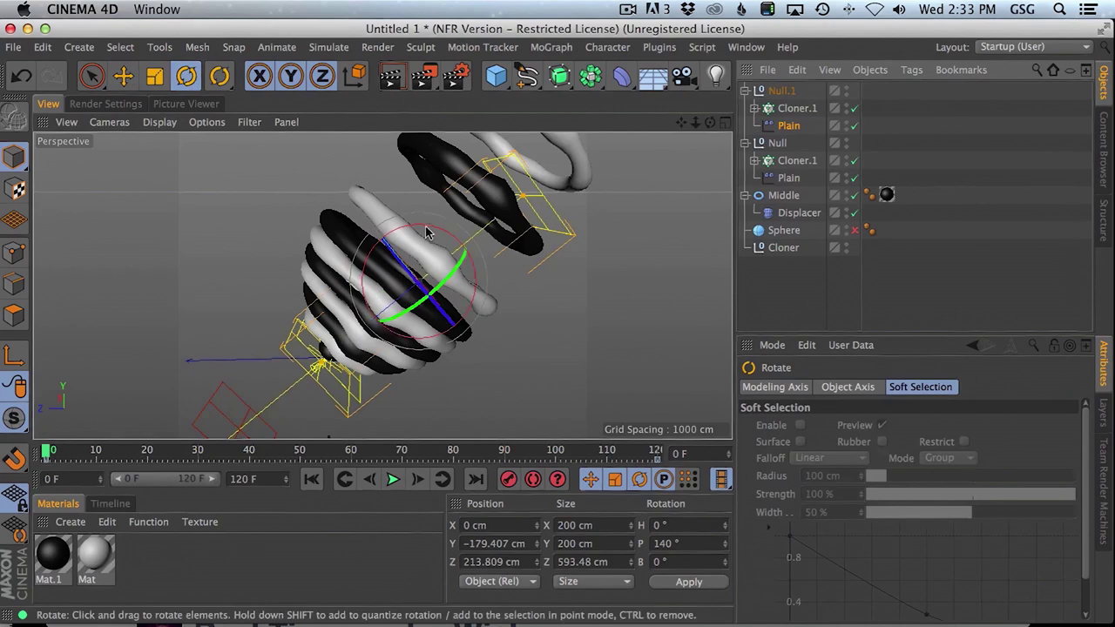
{"action": "mouse_move", "coordinate": [442, 228]}
{"action": "left_mouse_down"}
{"action": "mouse_move", "coordinate": [459, 238]}
{"action": "mouse_move", "coordinate": [387, 335]}
{"action": "mouse_move", "coordinate": [423, 349]}
{"action": "mouse_move", "coordinate": [416, 343]}
{"action": "left_mouse_up"}
{"action": "key", "text": "super+z"}
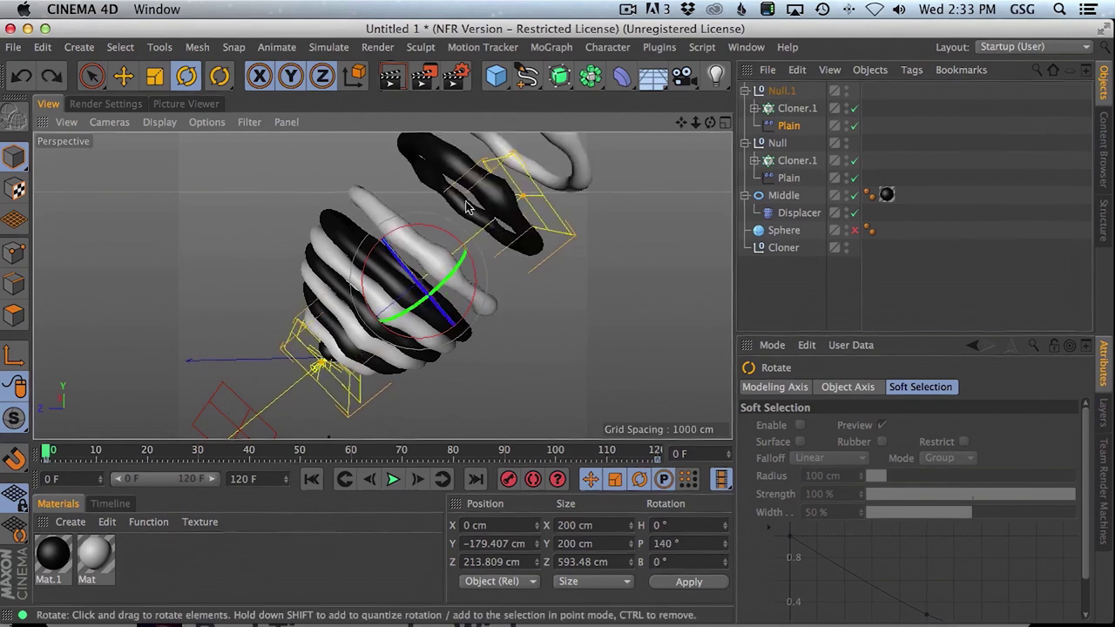
Slide the duplicated group's Plain effector outward along its Z axis and shift its cloner until the rings complete the ball beyond the Middle ring
{"action": "left_click", "coordinate": [123, 76]}
{"action": "left_click", "coordinate": [788, 126]}
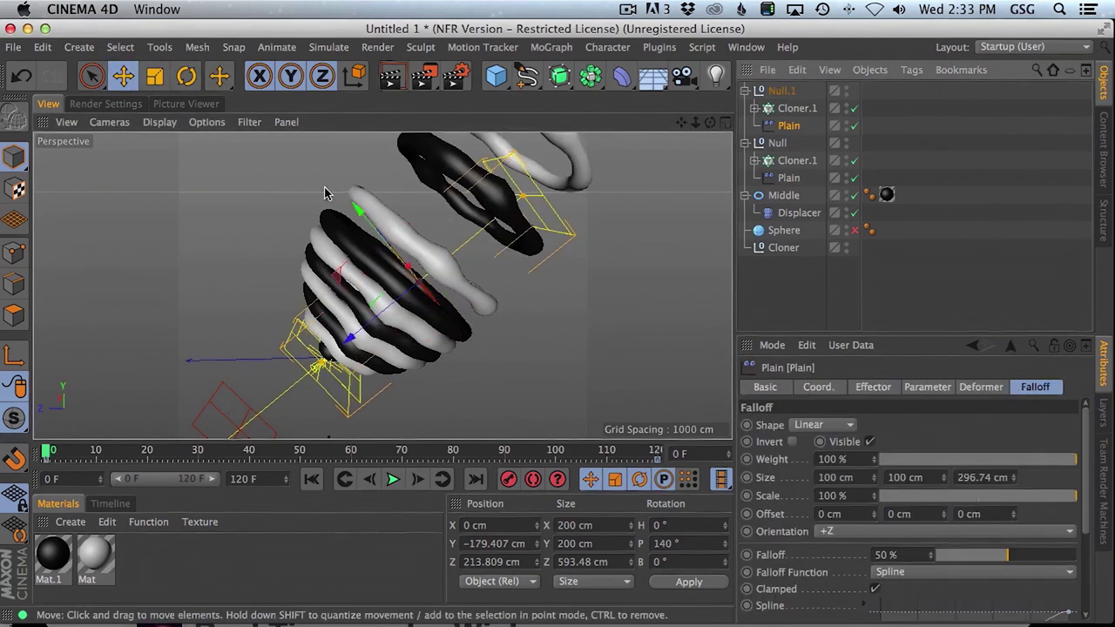
{"action": "left_click_drag", "start_coordinate": [349, 337], "coordinate": [662, 184]}
{"action": "left_click", "coordinate": [793, 110]}
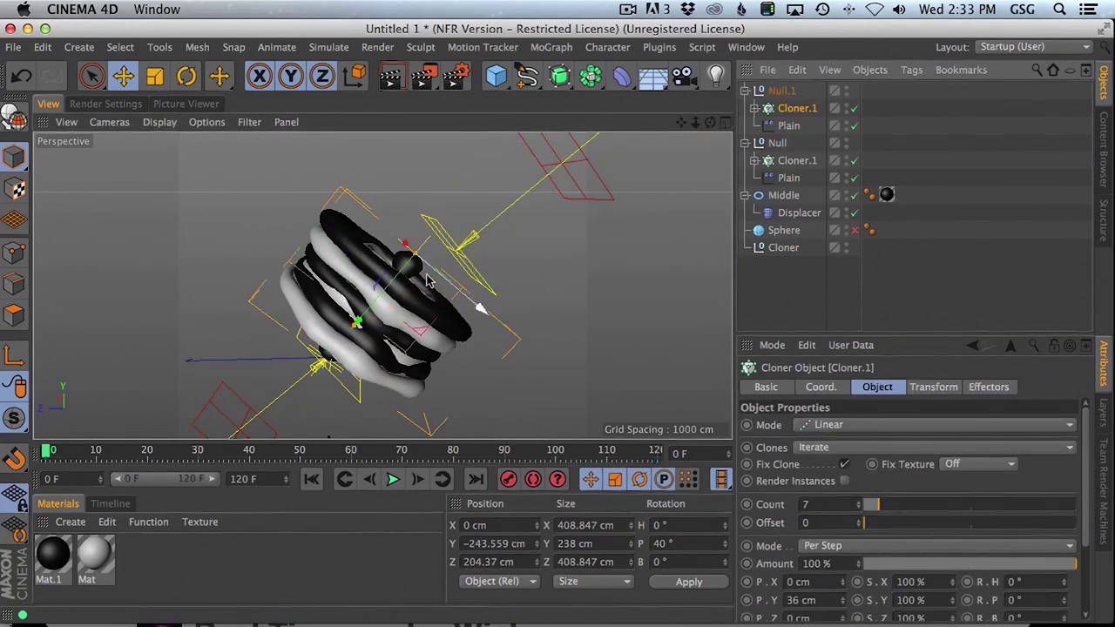
{"action": "left_click_drag", "start_coordinate": [359, 322], "coordinate": [452, 246]}
At frame 0, move the duplicated group's Plain effector to about Y -506 cm, Z 603 cm and record a keyframe
{"action": "left_click", "coordinate": [789, 126]}
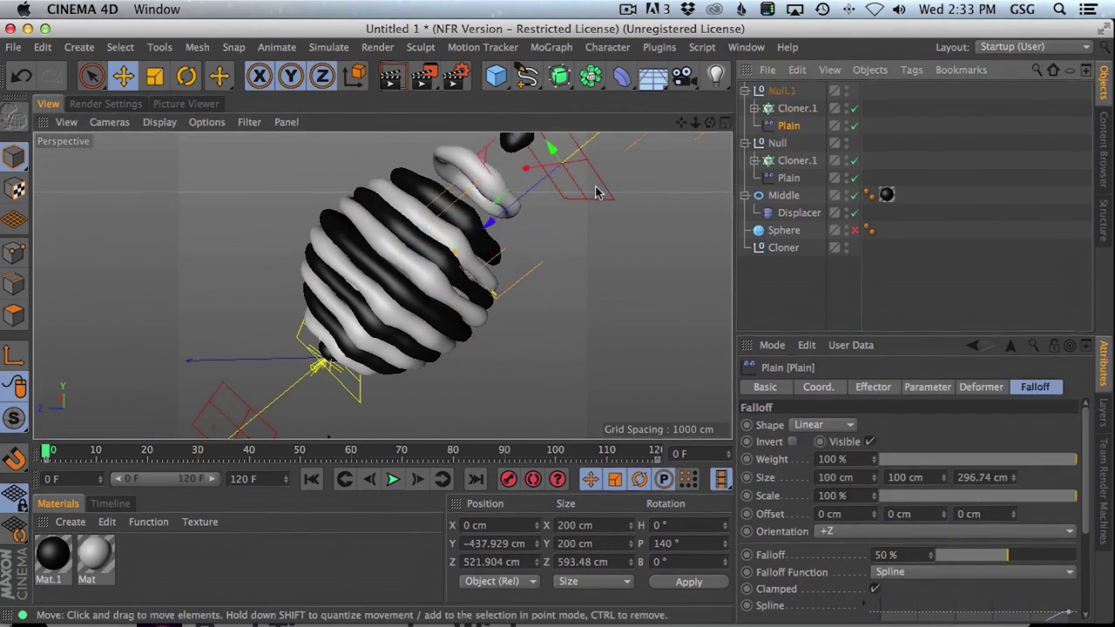
{"action": "mouse_move", "coordinate": [596, 177]}
{"action": "left_mouse_down"}
{"action": "mouse_move", "coordinate": [529, 204]}
{"action": "mouse_move", "coordinate": [587, 185]}
{"action": "left_mouse_up"}
{"action": "left_click", "coordinate": [46, 451]}
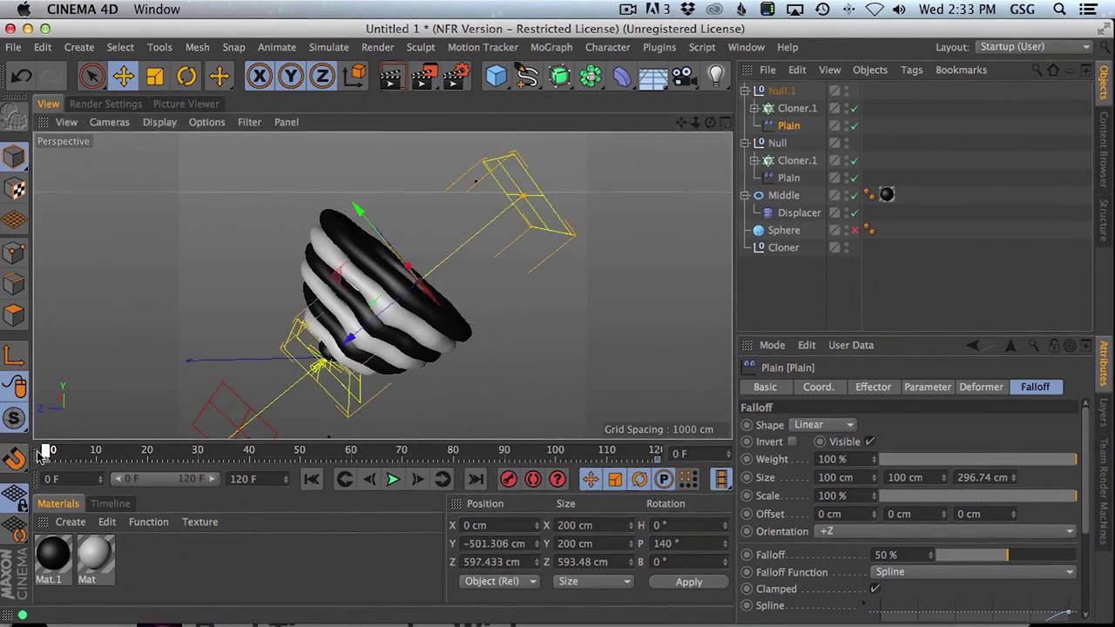
{"action": "left_click_drag", "start_coordinate": [351, 338], "coordinate": [535, 198]}
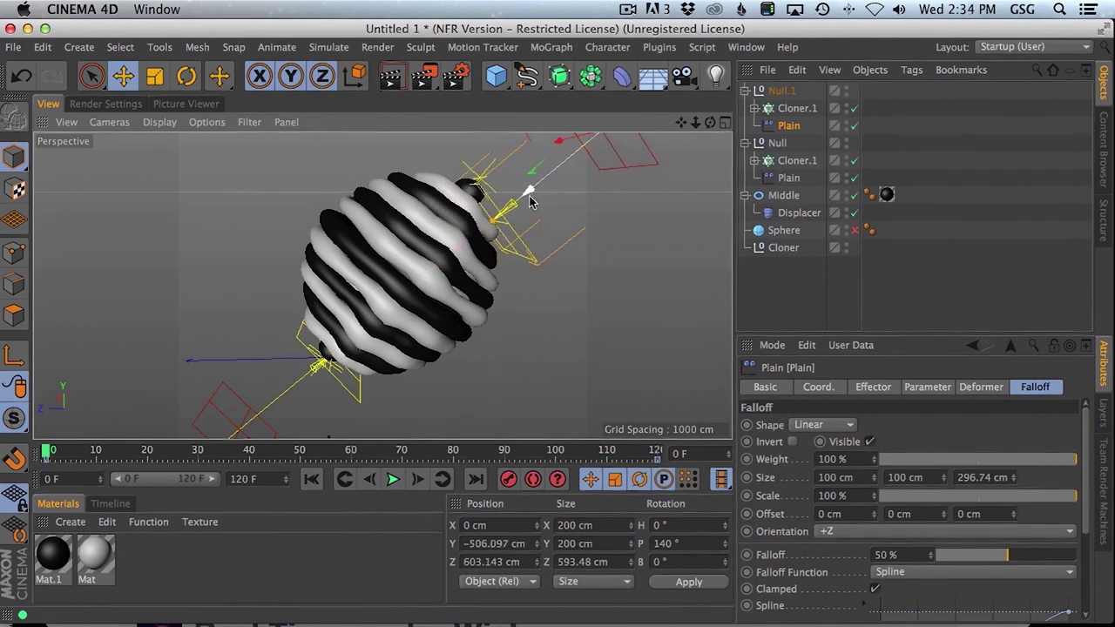
{"action": "left_click", "coordinate": [509, 480]}
At frame 120, move the duplicated group's Plain effector to its end position at about Y -361 cm, Z 431 cm, and play the animation
{"action": "mouse_move", "coordinate": [655, 459]}
{"action": "left_mouse_down"}
{"action": "mouse_move", "coordinate": [119, 452]}
{"action": "mouse_move", "coordinate": [666, 461]}
{"action": "left_mouse_up"}
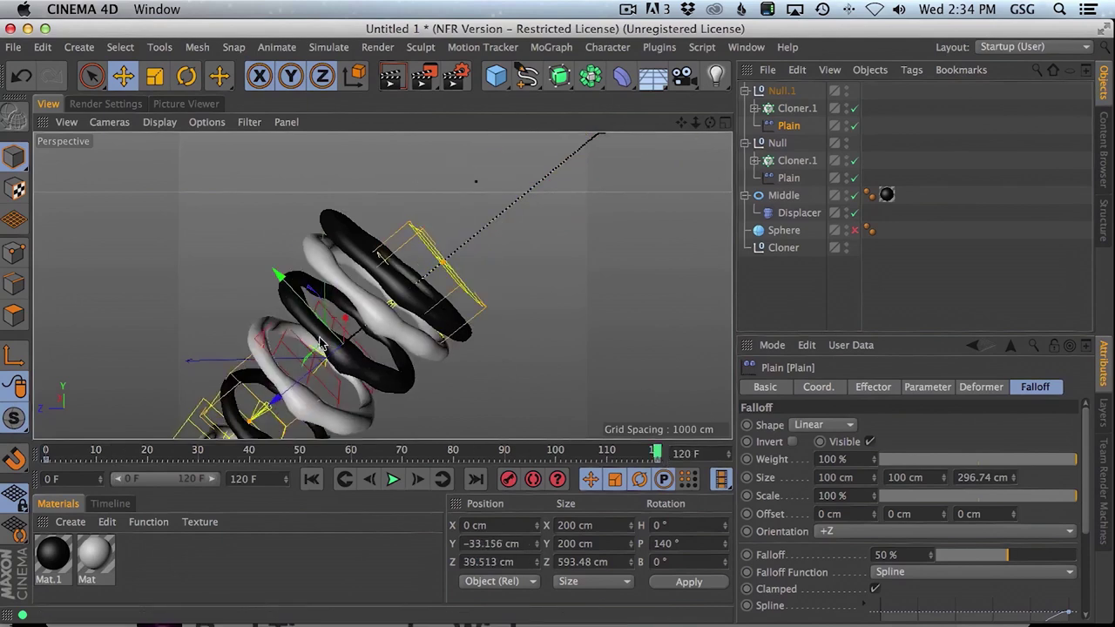
{"action": "left_click_drag", "start_coordinate": [292, 389], "coordinate": [419, 290]}
{"action": "key", "text": "super+z"}
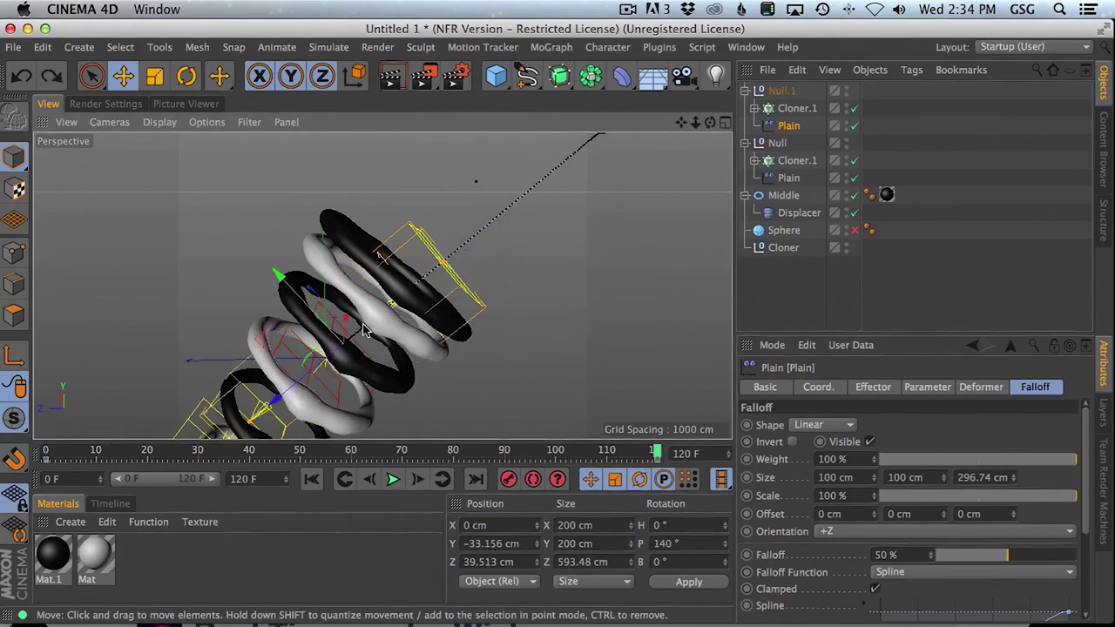
{"action": "left_click_drag", "start_coordinate": [303, 384], "coordinate": [501, 267]}
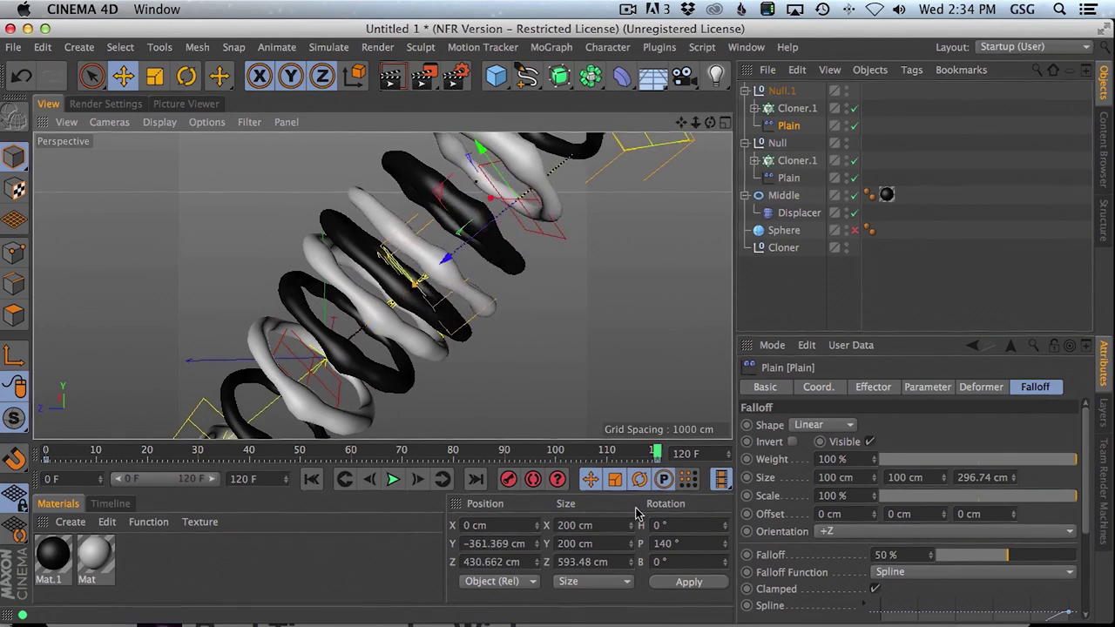
{"action": "left_click", "coordinate": [392, 479]}
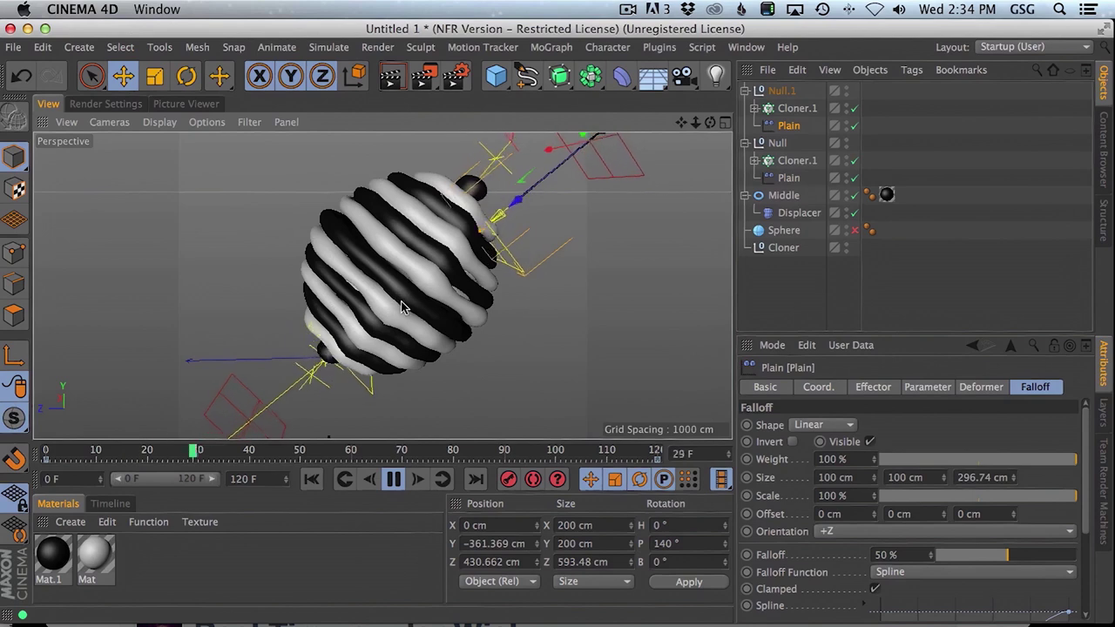
Stop playback, render the view at frame 9, and compare the closed ball with the Vimeo reference reel in Safari around 00:13
{"action": "left_click", "coordinate": [394, 480]}
{"action": "left_click_drag", "start_coordinate": [362, 457], "coordinate": [442, 466]}
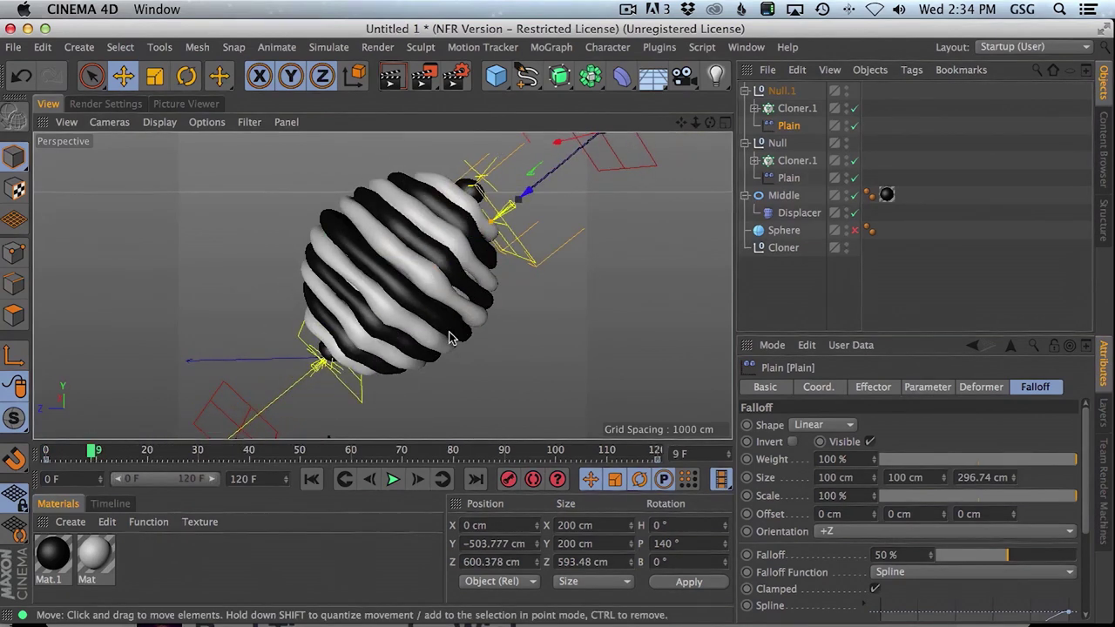
{"action": "left_click", "coordinate": [390, 76]}
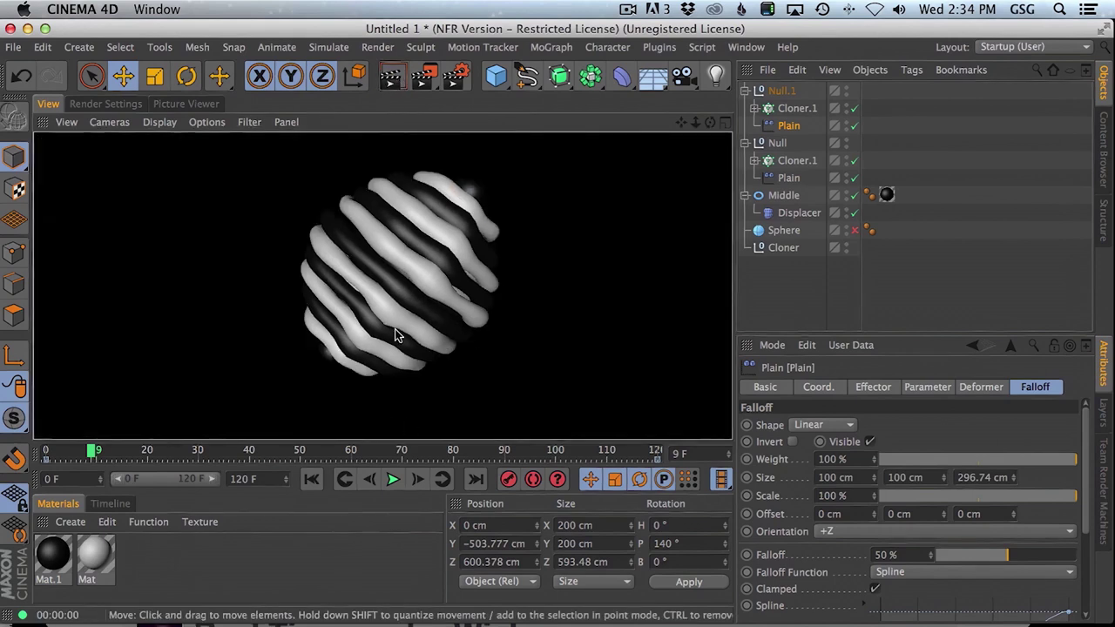
{"action": "key", "text": "super+Tab"}
{"action": "left_click_drag", "start_coordinate": [303, 583], "coordinate": [272, 581]}
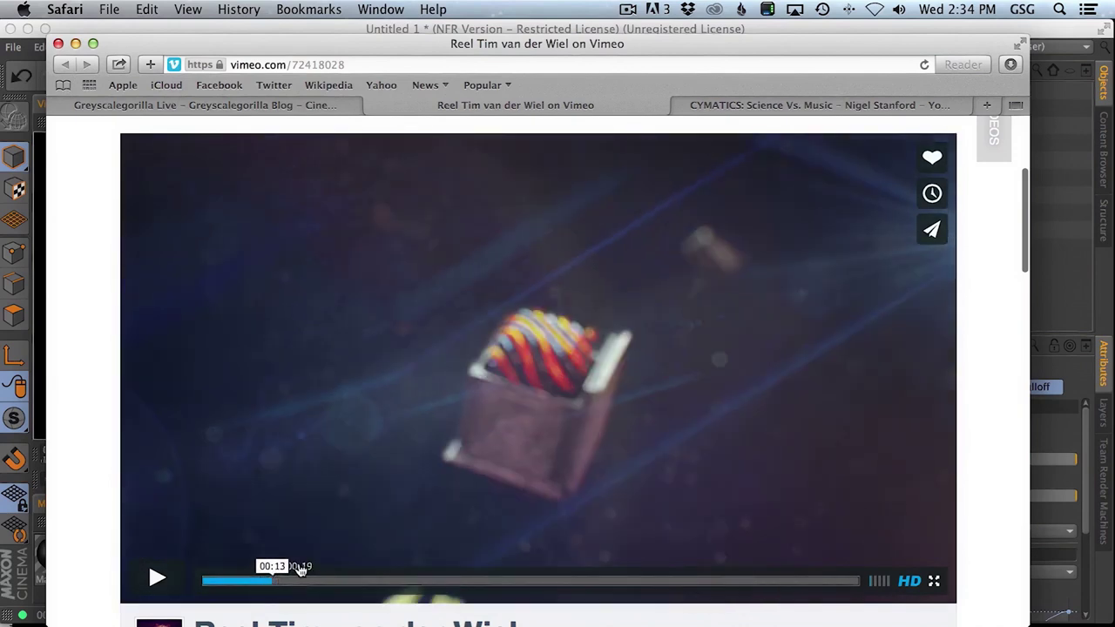
{"action": "key", "text": "super+Tab"}
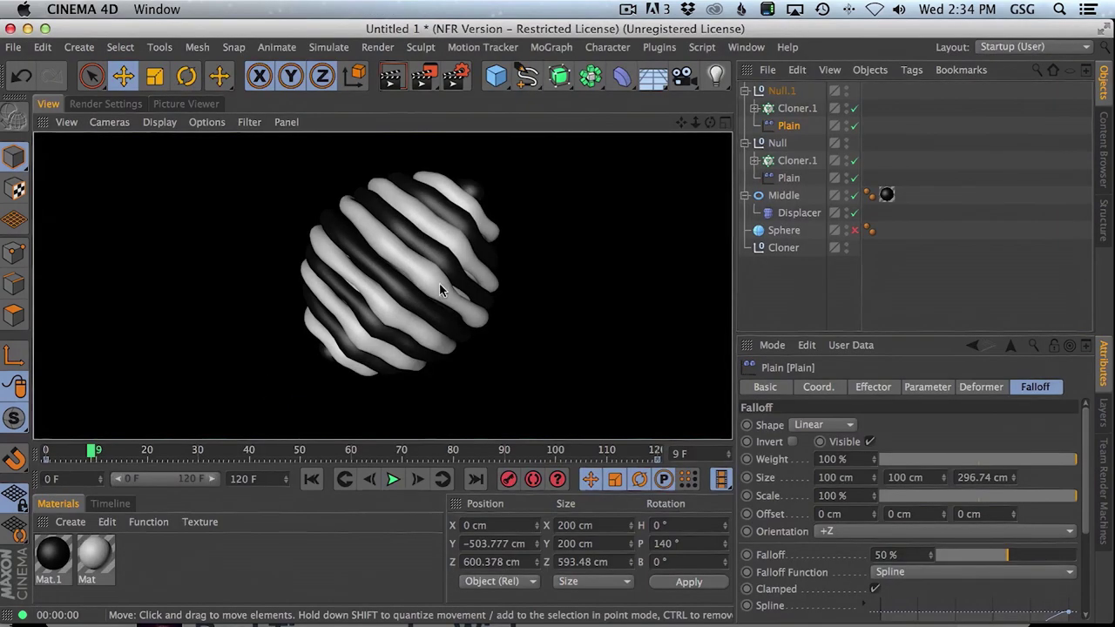
Go to frame 106 in Cinema 4D, then play the Safari reference reel to about 00:15 to compare the separated rings
{"action": "mouse_move", "coordinate": [88, 452]}
{"action": "left_mouse_down"}
{"action": "mouse_move", "coordinate": [621, 453]}
{"action": "mouse_move", "coordinate": [585, 454]}
{"action": "left_mouse_up"}
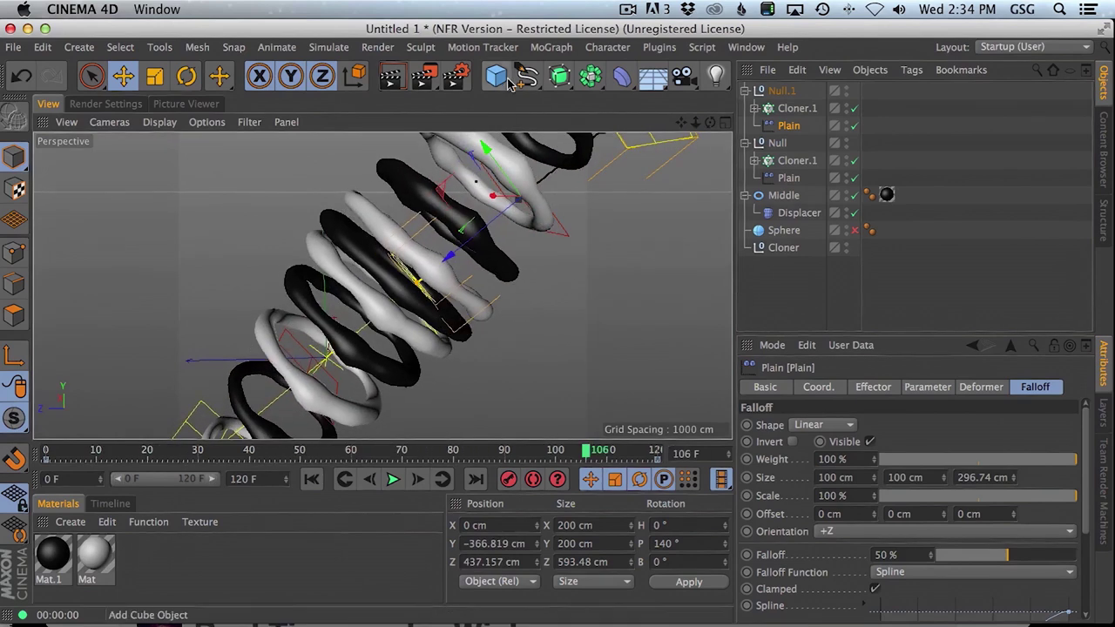
{"action": "key", "text": "super+Tab"}
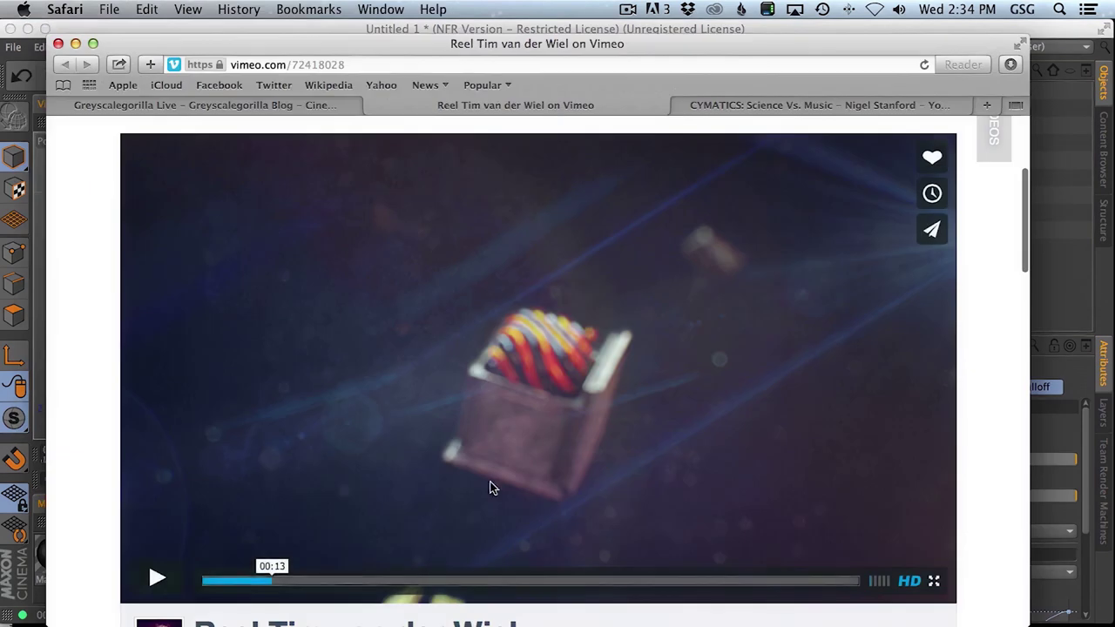
{"action": "left_click", "coordinate": [157, 582]}
{"action": "left_click", "coordinate": [157, 582]}
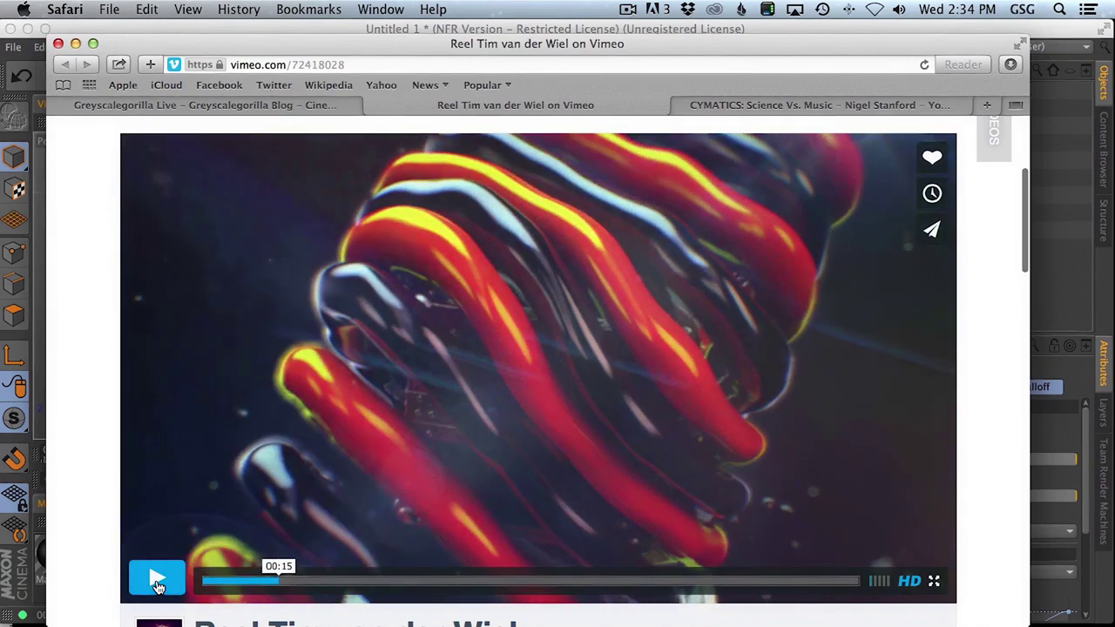
Switch back to Cinema 4D, return the animation to frame 0, and frame the closed ball
{"action": "key", "text": "super+Tab"}
{"action": "left_click_drag", "start_coordinate": [424, 298], "coordinate": [418, 265], "text": "alt"}
{"action": "left_click_drag", "start_coordinate": [296, 453], "coordinate": [45, 453]}
{"action": "right_click_drag", "start_coordinate": [401, 289], "coordinate": [384, 308], "text": "alt"}
{"action": "left_click_drag", "start_coordinate": [387, 309], "coordinate": [409, 300], "text": "alt"}
{"action": "key", "text": "super+Tab"}
{"action": "key", "text": "super+Tab"}
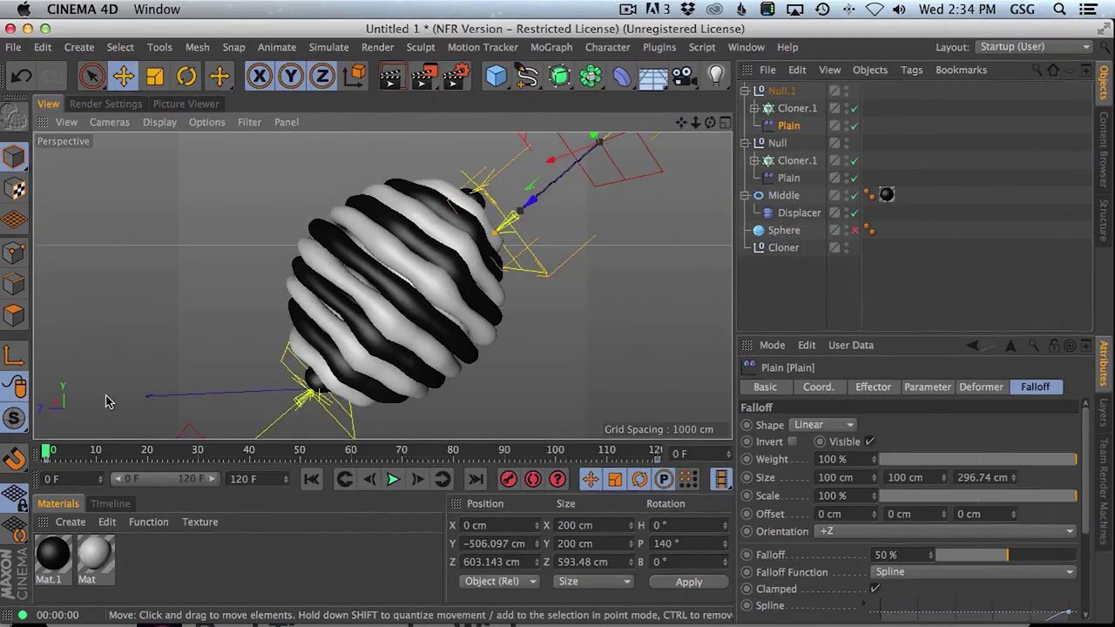
{"action": "left_click", "coordinate": [94, 559]}
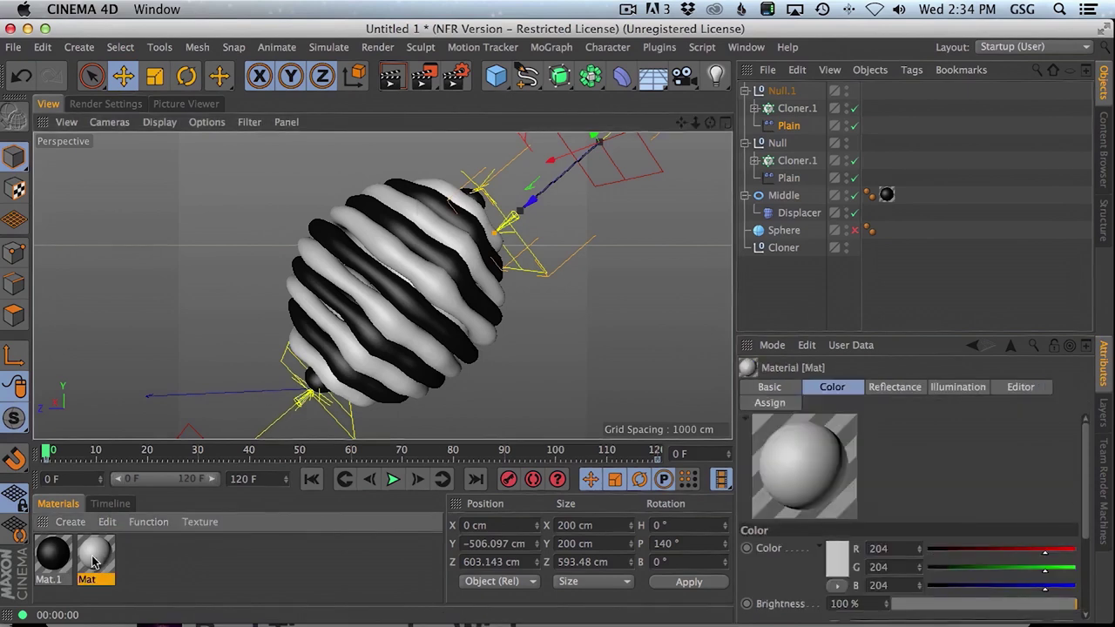
{"action": "double_click", "coordinate": [94, 559]}
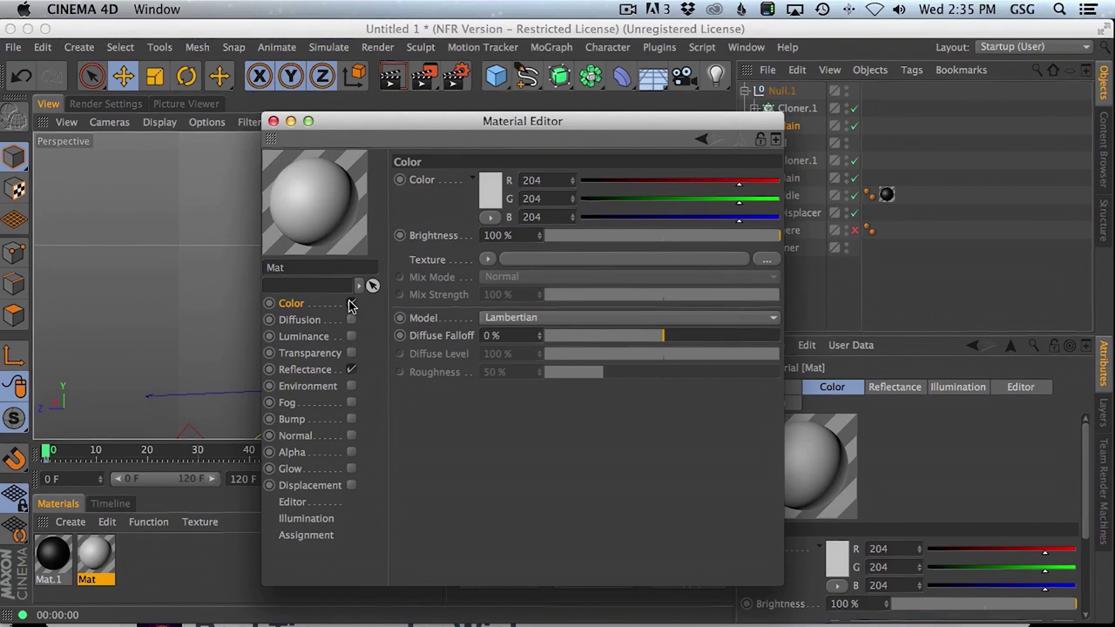
{"action": "left_click_drag", "start_coordinate": [381, 135], "coordinate": [628, 130]}
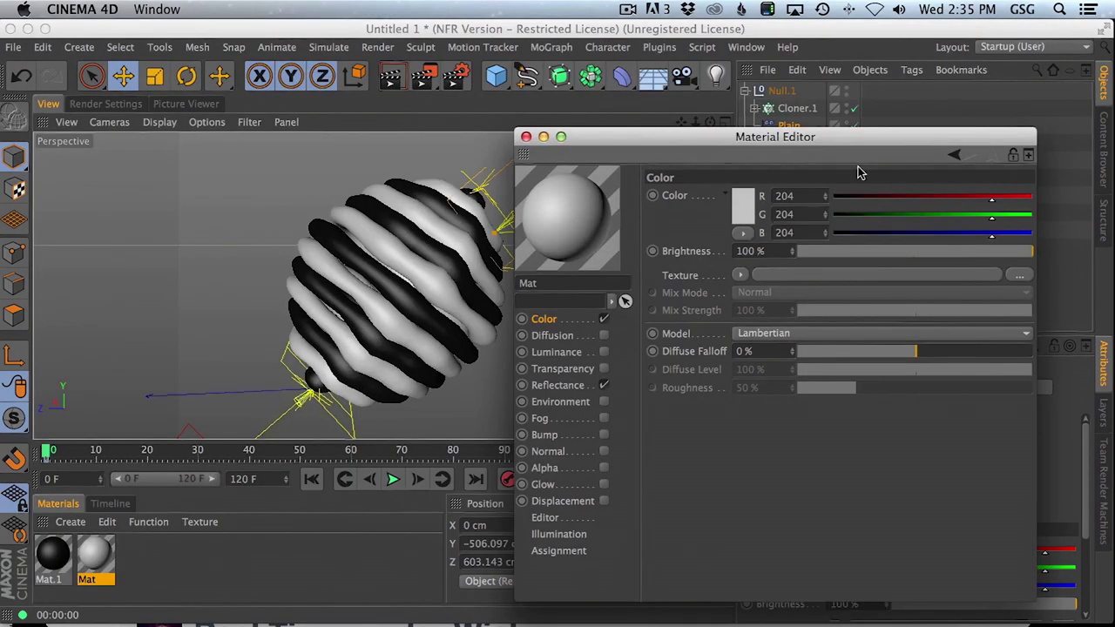
{"action": "left_click", "coordinate": [524, 138]}
Open the HDR Studio Rig preset from the content library and copy the rig into the Untitled 1 scene
{"action": "left_click", "coordinate": [1104, 142]}
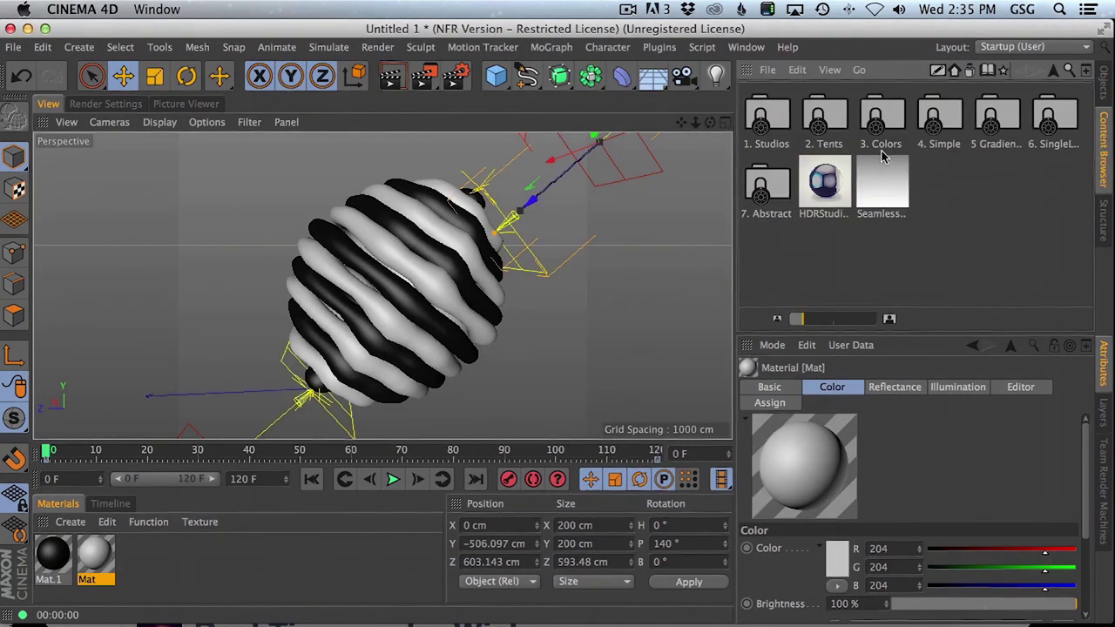
{"action": "double_click", "coordinate": [846, 183]}
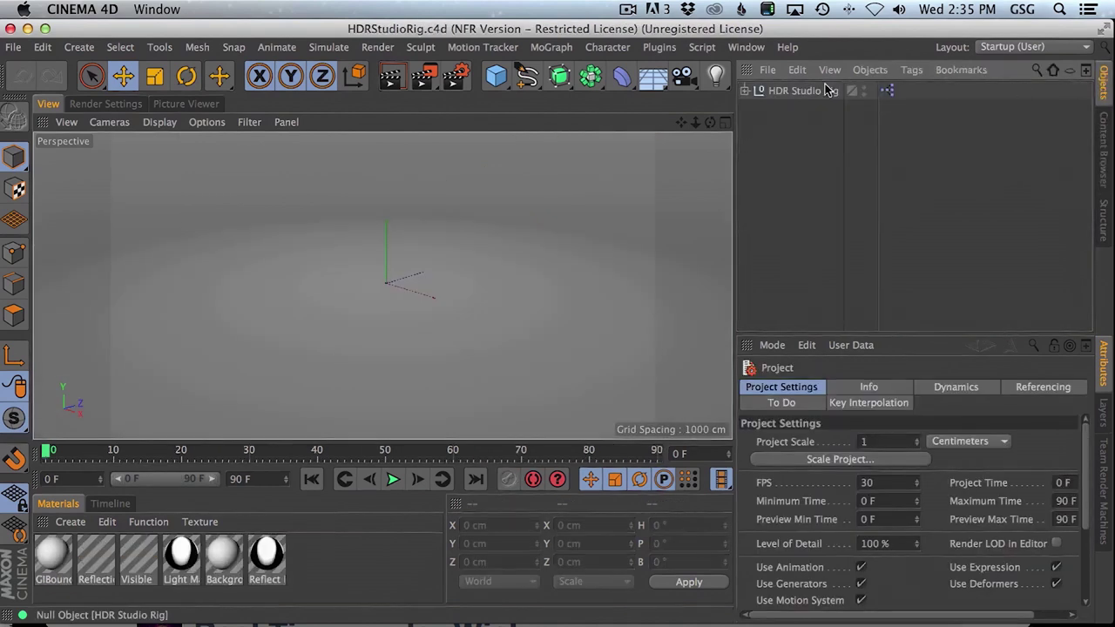
{"action": "left_click", "coordinate": [736, 48]}
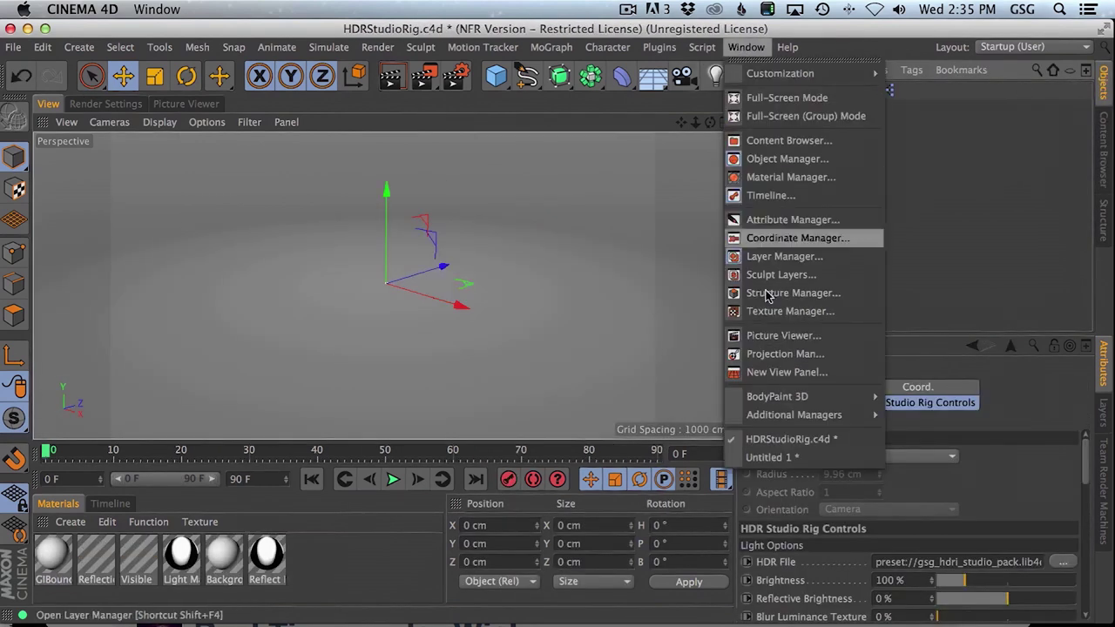
{"action": "left_click", "coordinate": [766, 456]}
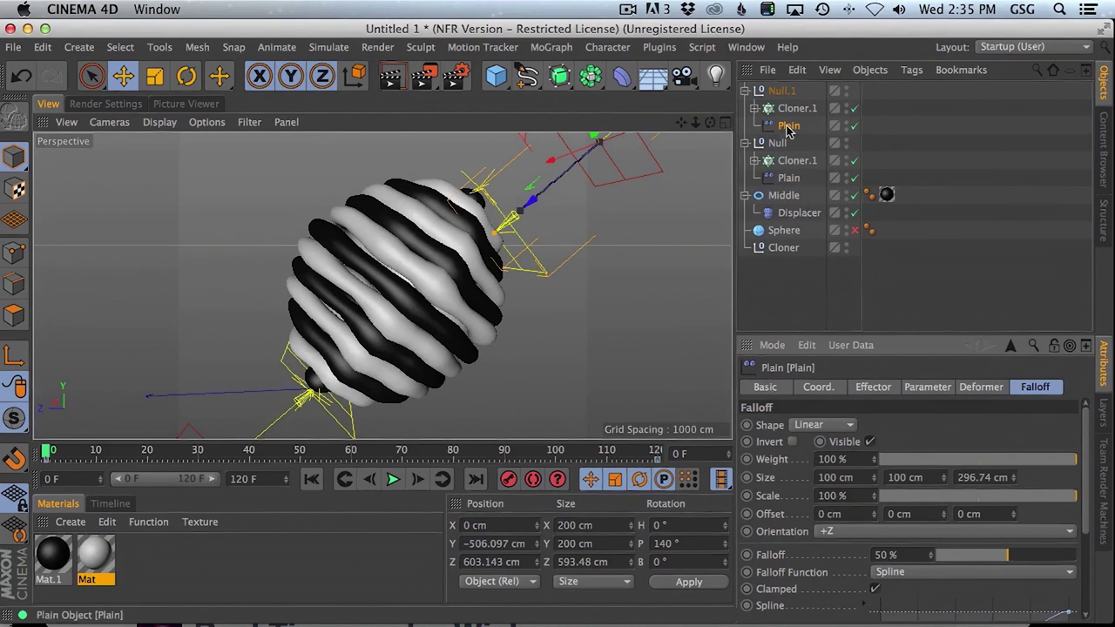
{"action": "left_click", "coordinate": [795, 296]}
{"action": "key", "text": "super+v"}
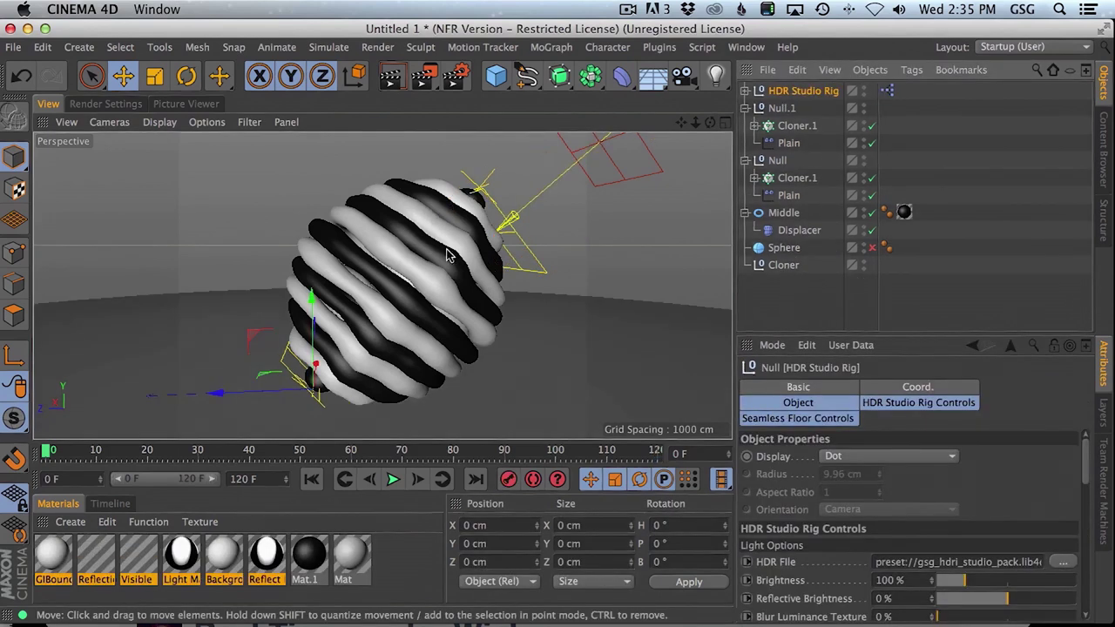
Turn off the HDR Studio Rig's floor and darken both ends of its floor gradient, with the outer end fully black
{"action": "left_click", "coordinate": [947, 407]}
{"action": "left_click", "coordinate": [852, 423]}
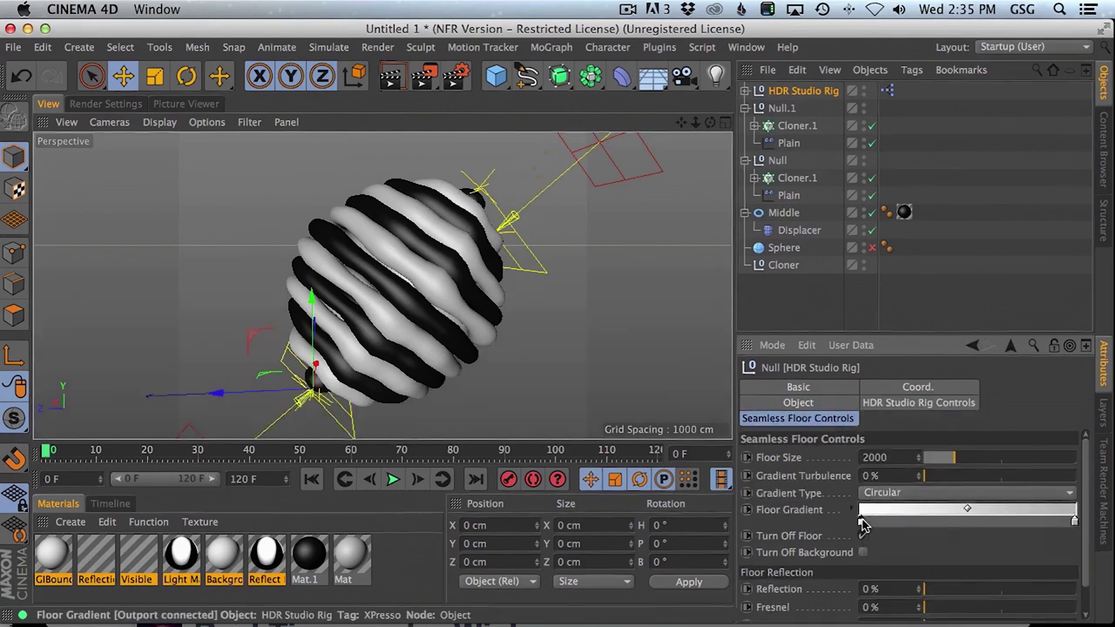
{"action": "double_click", "coordinate": [861, 520]}
{"action": "left_click", "coordinate": [881, 592]}
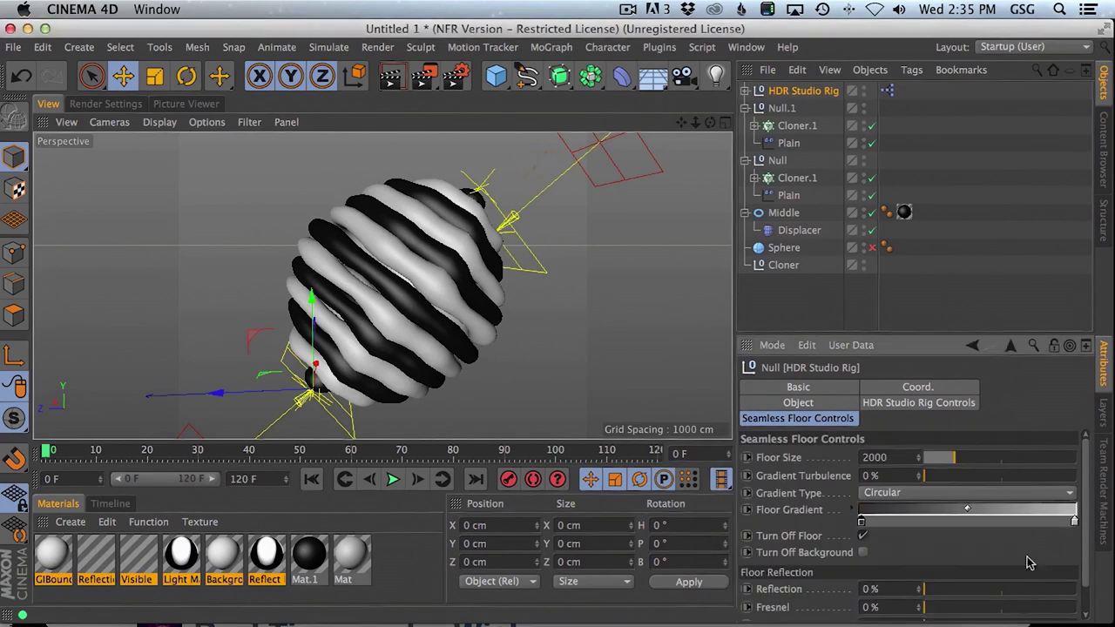
{"action": "double_click", "coordinate": [1073, 520]}
{"action": "left_click_drag", "start_coordinate": [911, 547], "coordinate": [878, 569]}
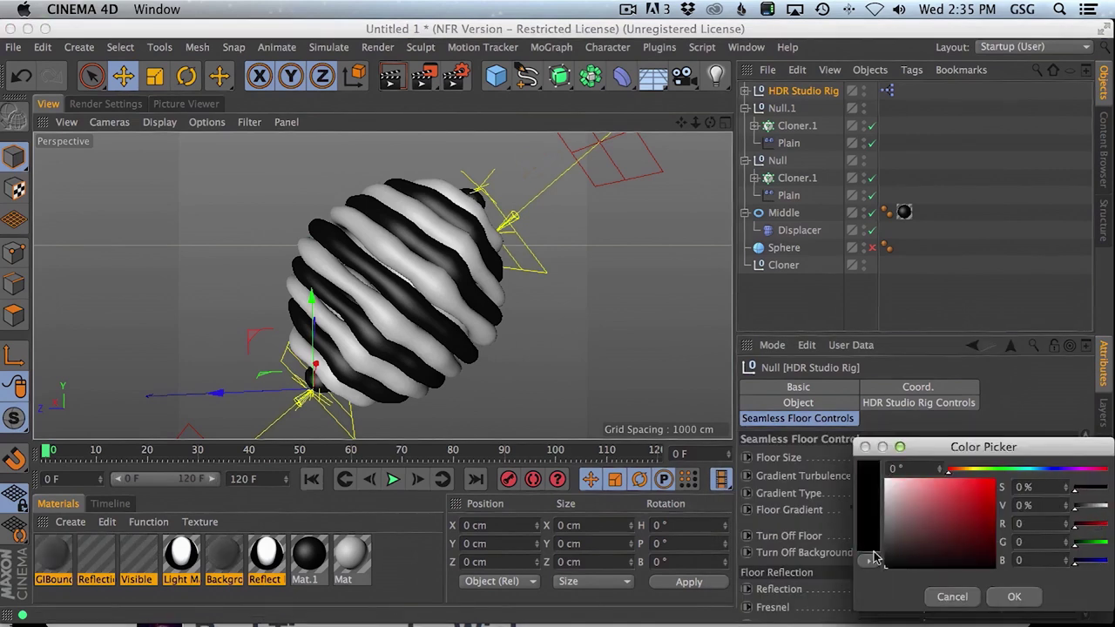
{"action": "left_click", "coordinate": [1013, 597]}
Replace the default specular layer in the light grey Mat material's reflectance with a GGX layer
{"action": "left_click_drag", "start_coordinate": [426, 322], "coordinate": [405, 346], "text": "alt"}
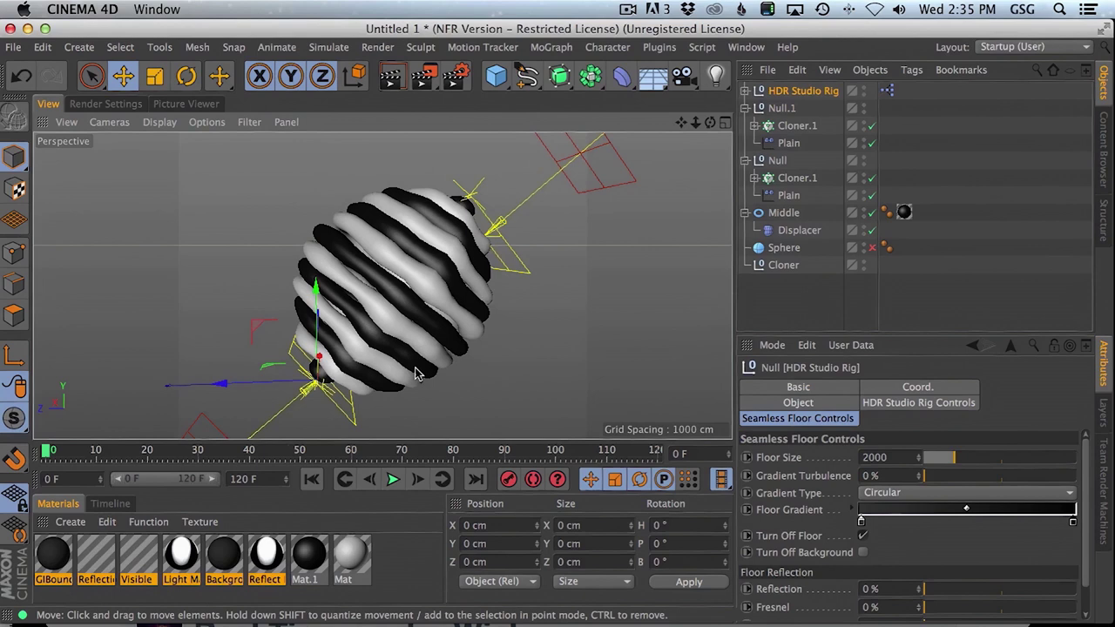
{"action": "double_click", "coordinate": [350, 558]}
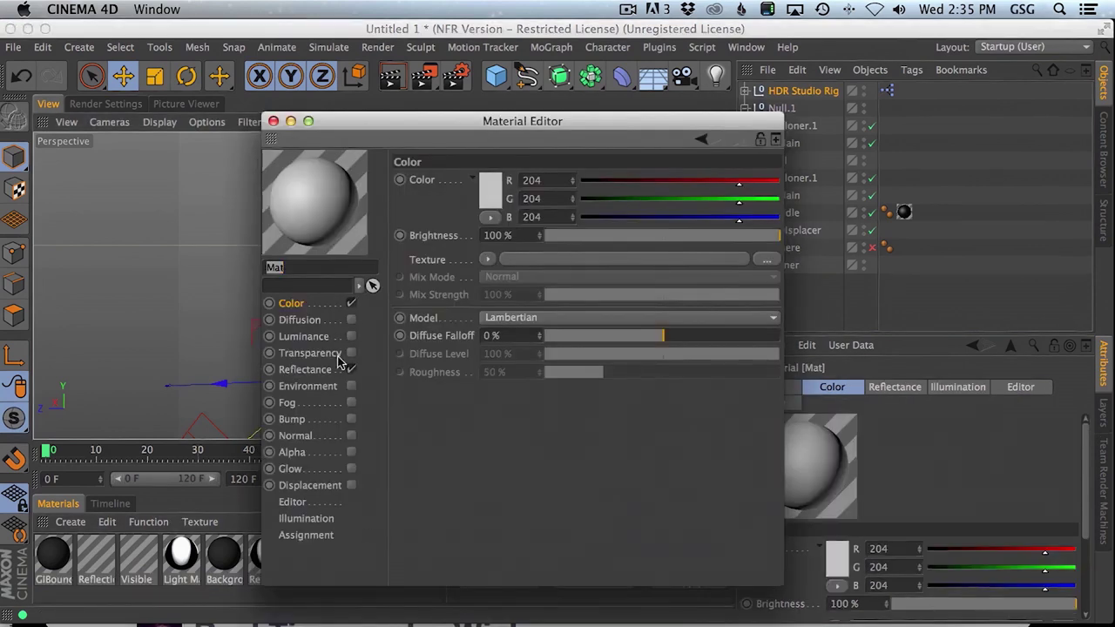
{"action": "left_click", "coordinate": [306, 369]}
{"action": "left_click", "coordinate": [451, 225]}
{"action": "left_click", "coordinate": [473, 199]}
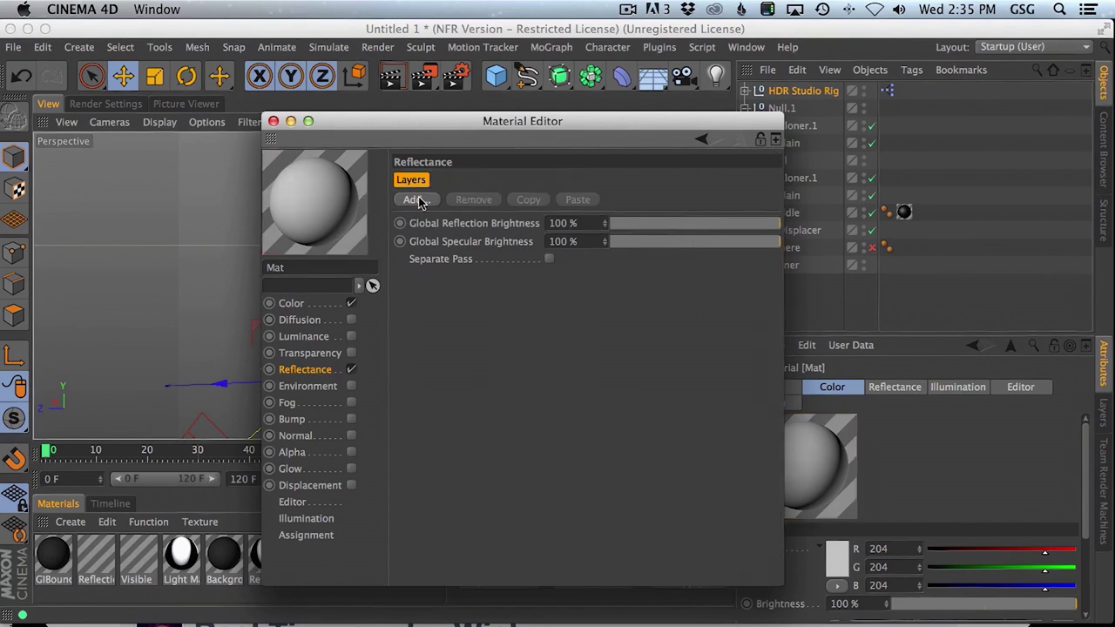
{"action": "left_click", "coordinate": [416, 200]}
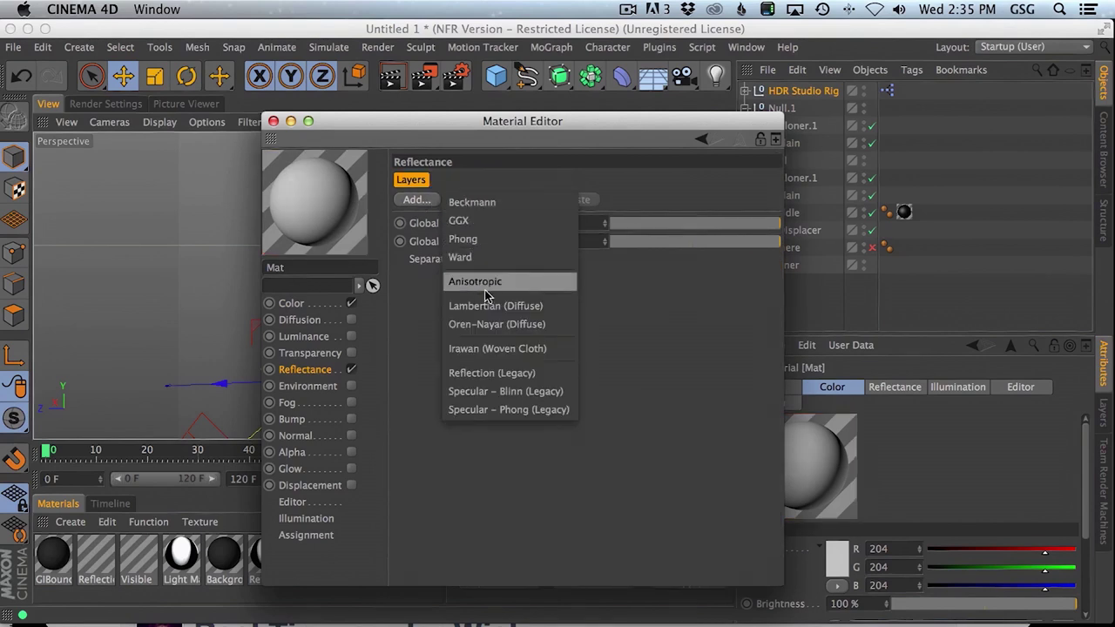
{"action": "left_click", "coordinate": [488, 222]}
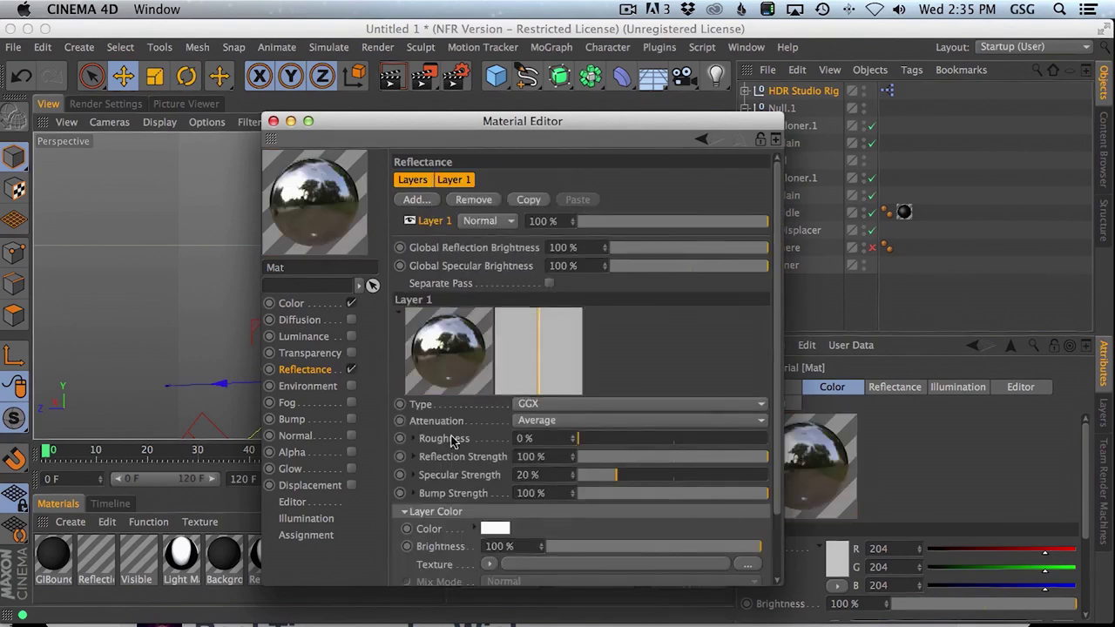
Set the Layer Fresnel of Mat's GGX reflection to Dielectric and close the material editor
{"action": "scroll", "coordinate": [610, 487], "scroll_direction": "down", "scroll_amount": 3}
{"action": "left_click", "coordinate": [405, 563]}
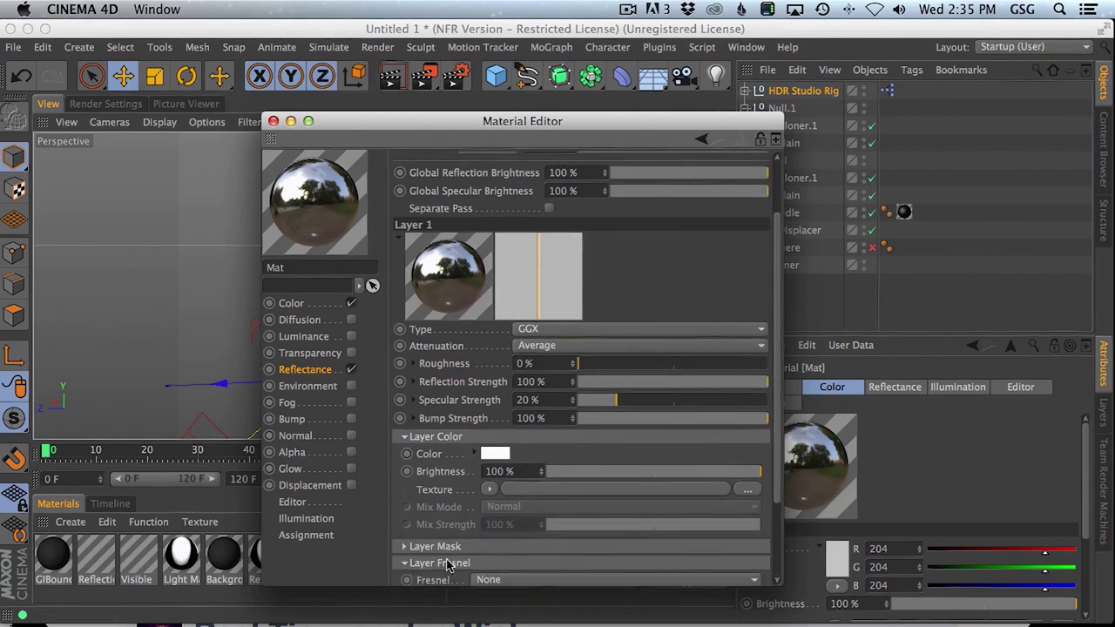
{"action": "scroll", "coordinate": [778, 488], "scroll_direction": "down", "scroll_amount": 3}
{"action": "left_click", "coordinate": [505, 515]}
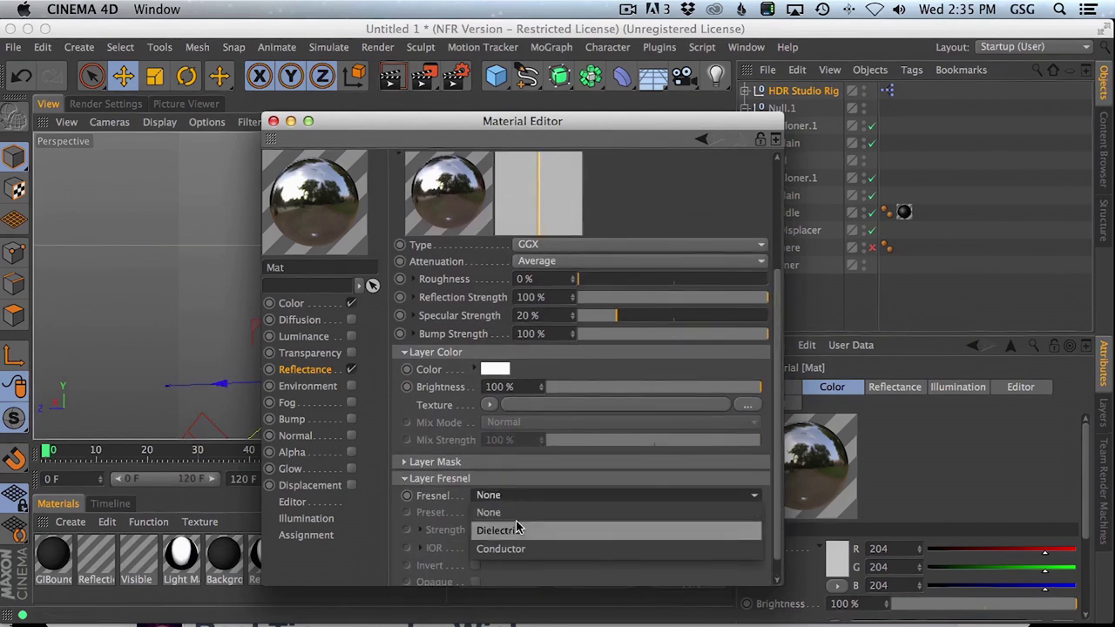
{"action": "left_click", "coordinate": [520, 529]}
{"action": "scroll", "coordinate": [594, 495], "scroll_direction": "down", "scroll_amount": 1}
{"action": "left_click_drag", "start_coordinate": [327, 123], "coordinate": [586, 129]}
{"action": "left_click", "coordinate": [533, 128]}
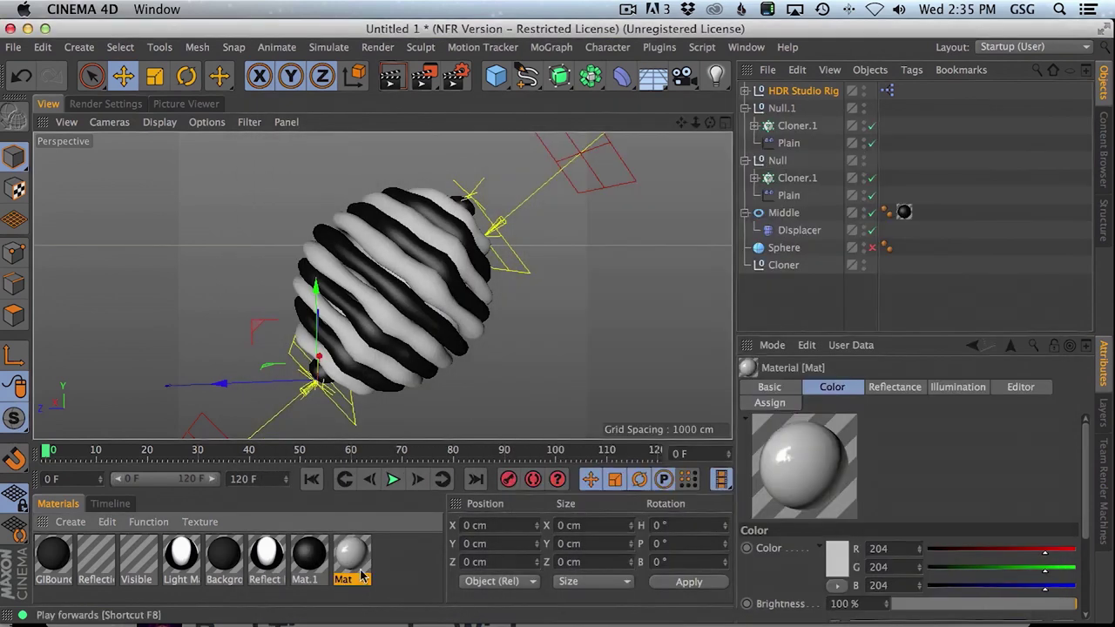
Replace the default specular layer in the black Mat.1 material's reflectance with a GGX layer
{"action": "double_click", "coordinate": [311, 558]}
{"action": "left_click", "coordinate": [438, 221]}
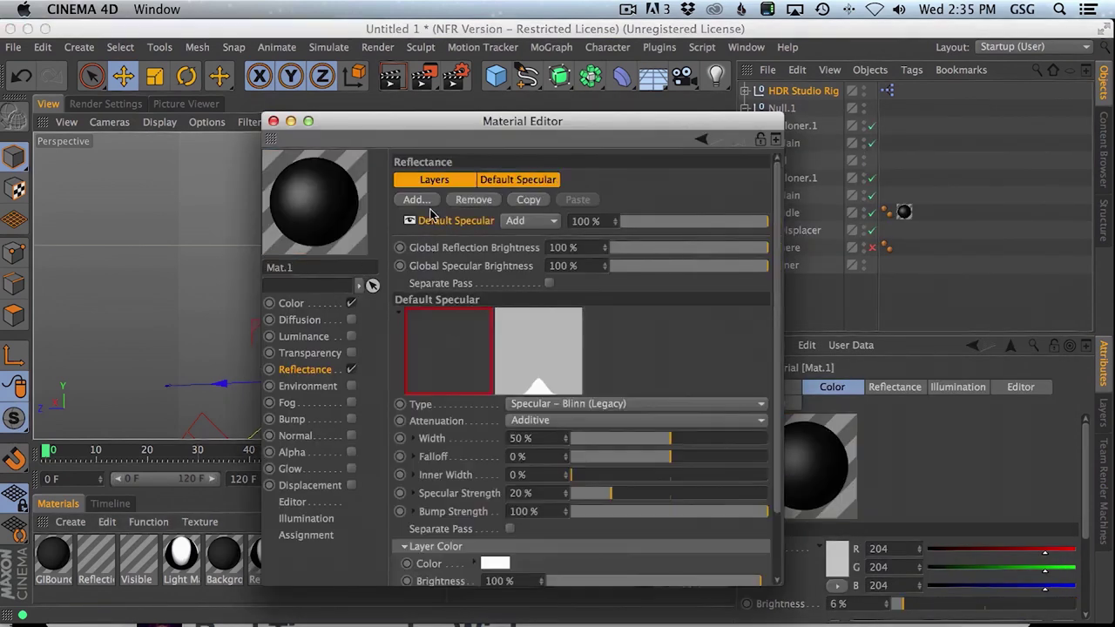
{"action": "key", "text": "Delete"}
{"action": "left_click", "coordinate": [416, 200]}
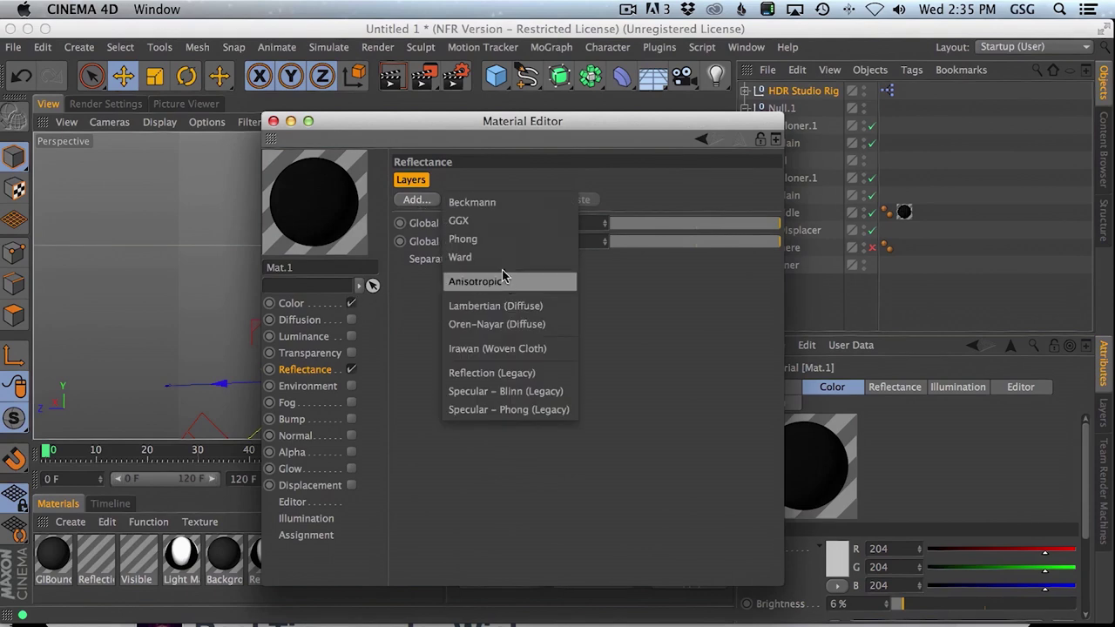
{"action": "left_click", "coordinate": [495, 227]}
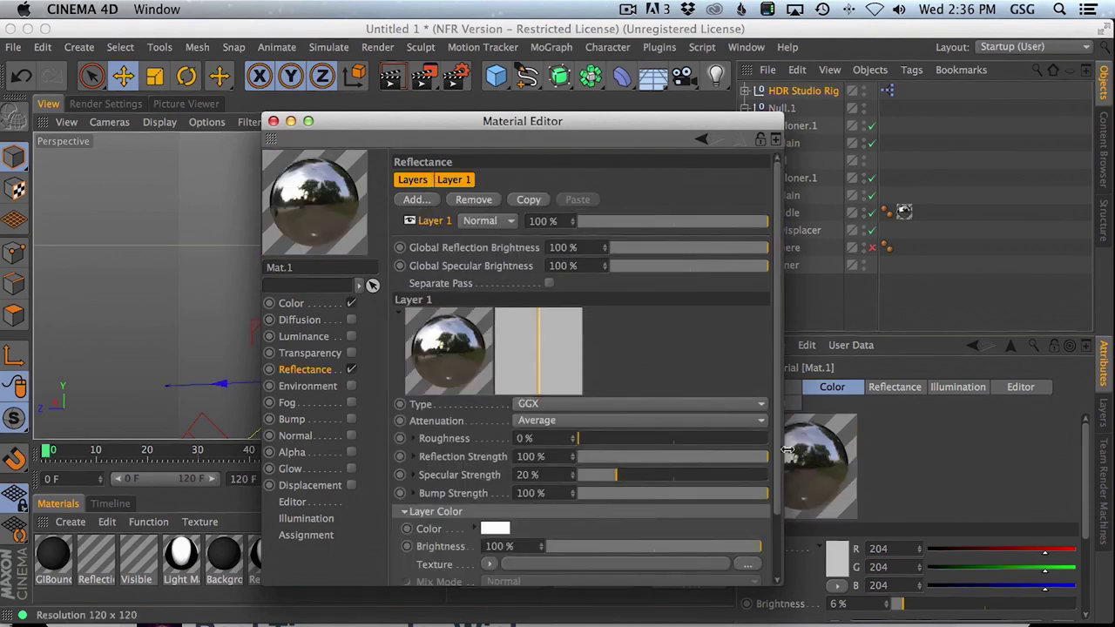
Set the Layer Fresnel of Mat.1's GGX reflection to Dielectric, close the editor, and render the view
{"action": "scroll", "coordinate": [428, 523], "scroll_direction": "down", "scroll_amount": 3}
{"action": "left_click", "coordinate": [427, 564]}
{"action": "left_click", "coordinate": [565, 580]}
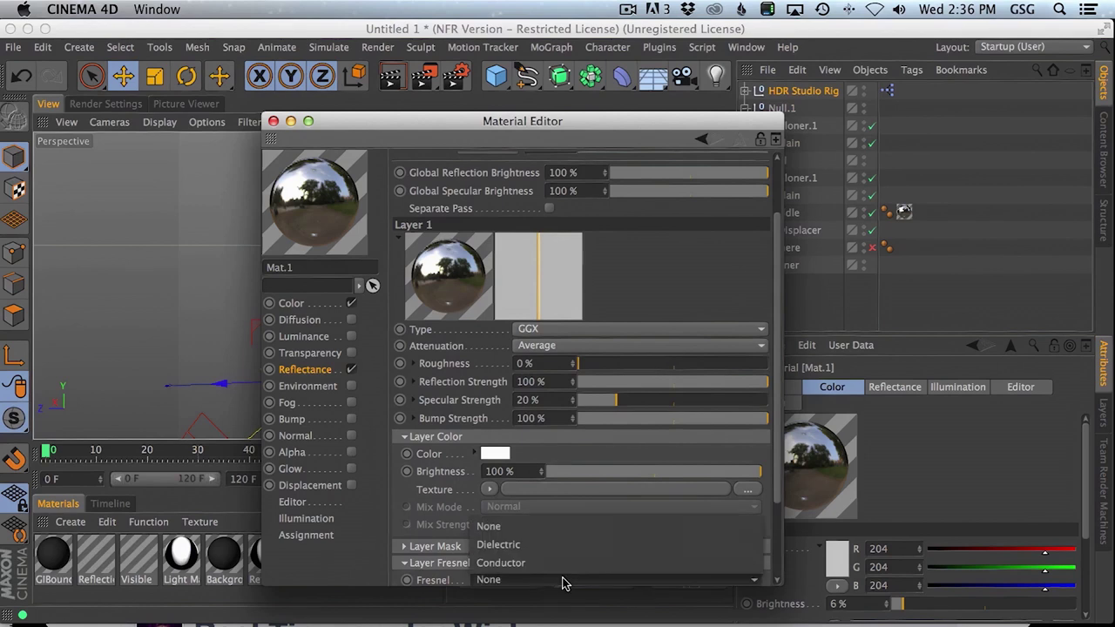
{"action": "left_click", "coordinate": [560, 551]}
{"action": "left_click", "coordinate": [273, 121]}
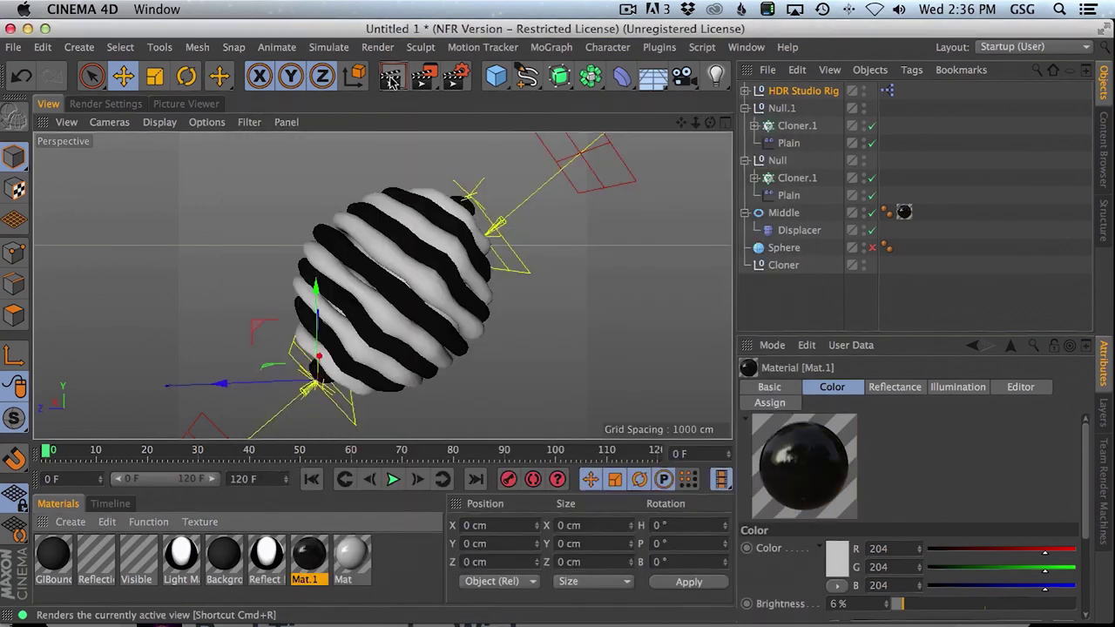
{"action": "left_click", "coordinate": [389, 78]}
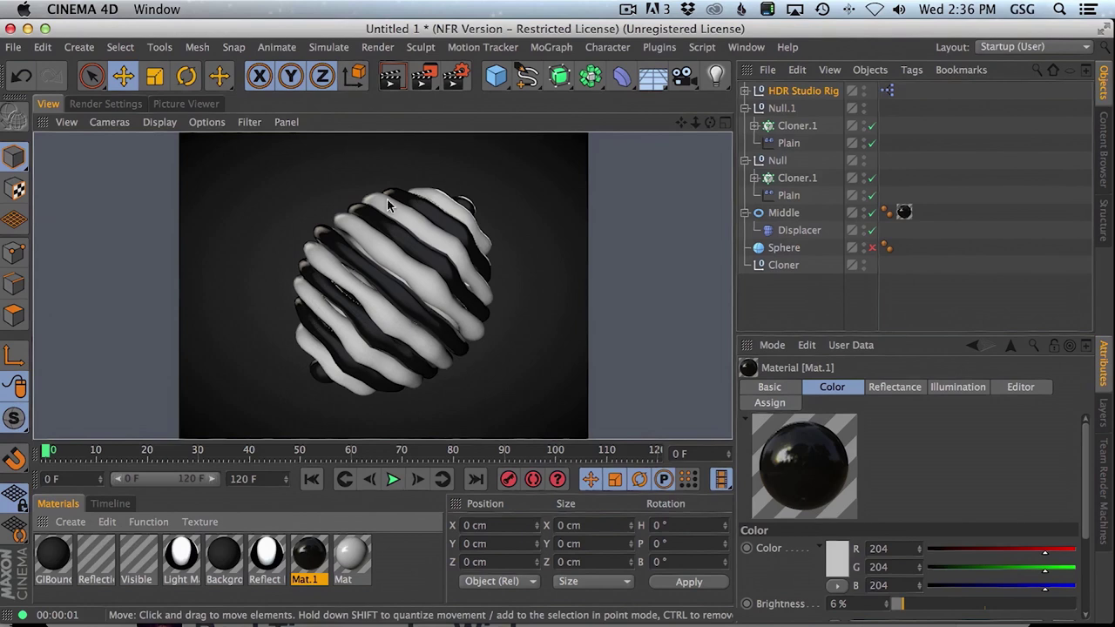
Load the BevelRefl... image from the 1. Studios presets as the HDR Studio Rig's HDR file and render the view
{"action": "left_click", "coordinate": [803, 90]}
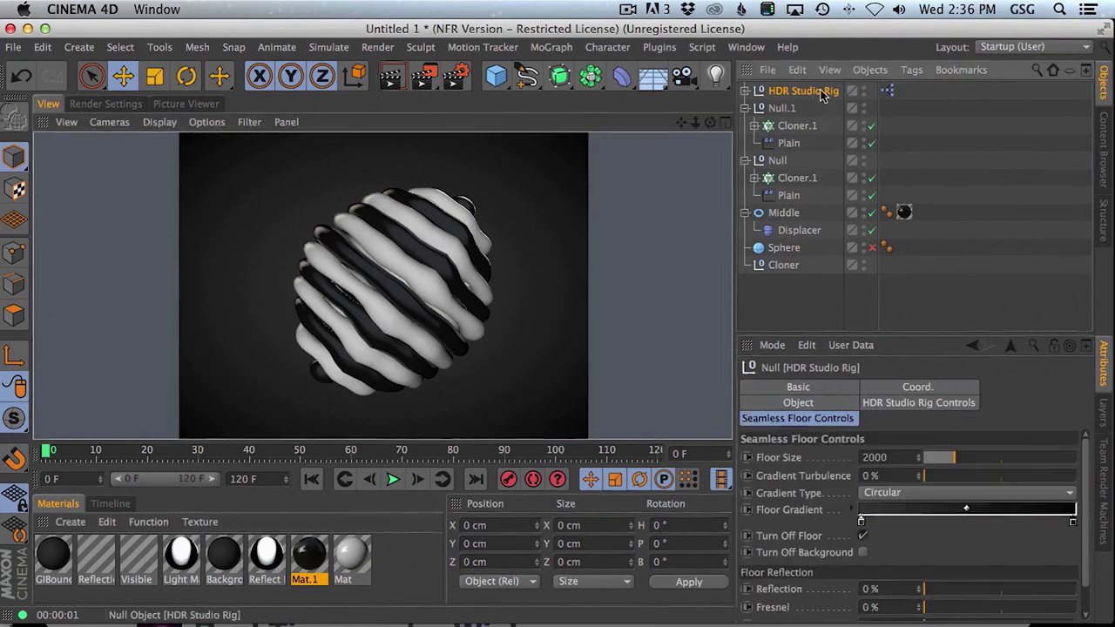
{"action": "left_click", "coordinate": [1104, 132]}
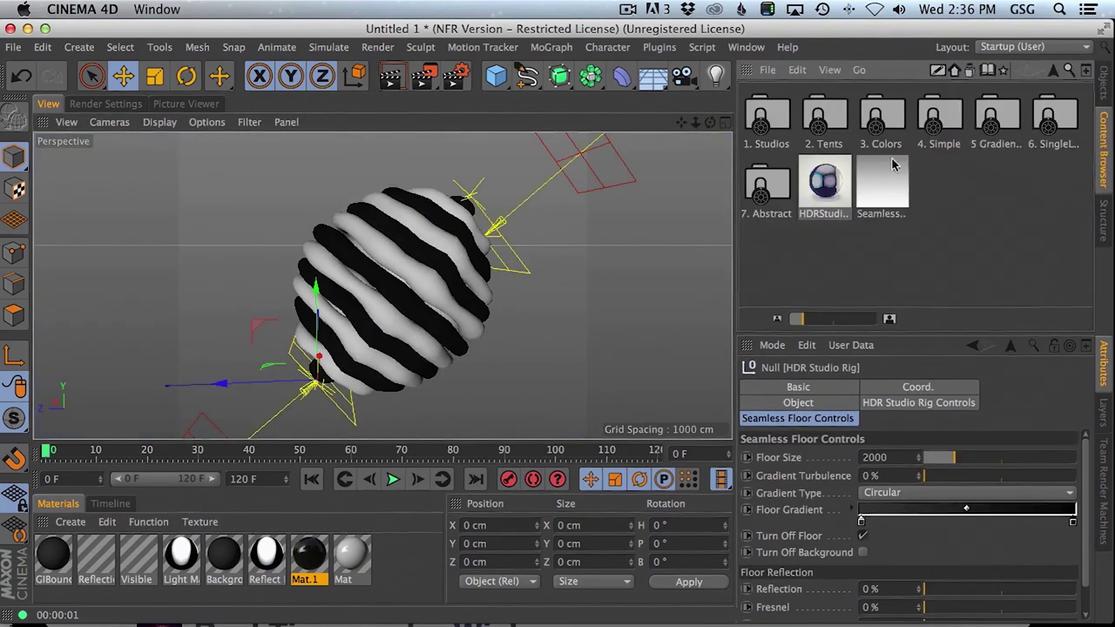
{"action": "double_click", "coordinate": [765, 117]}
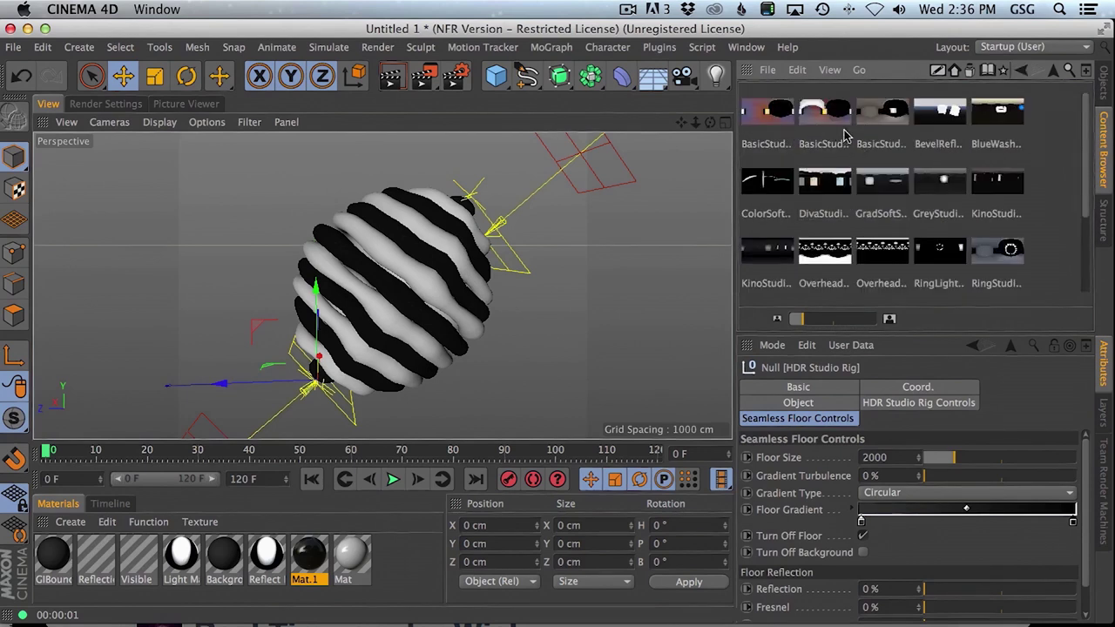
{"action": "left_click", "coordinate": [951, 404]}
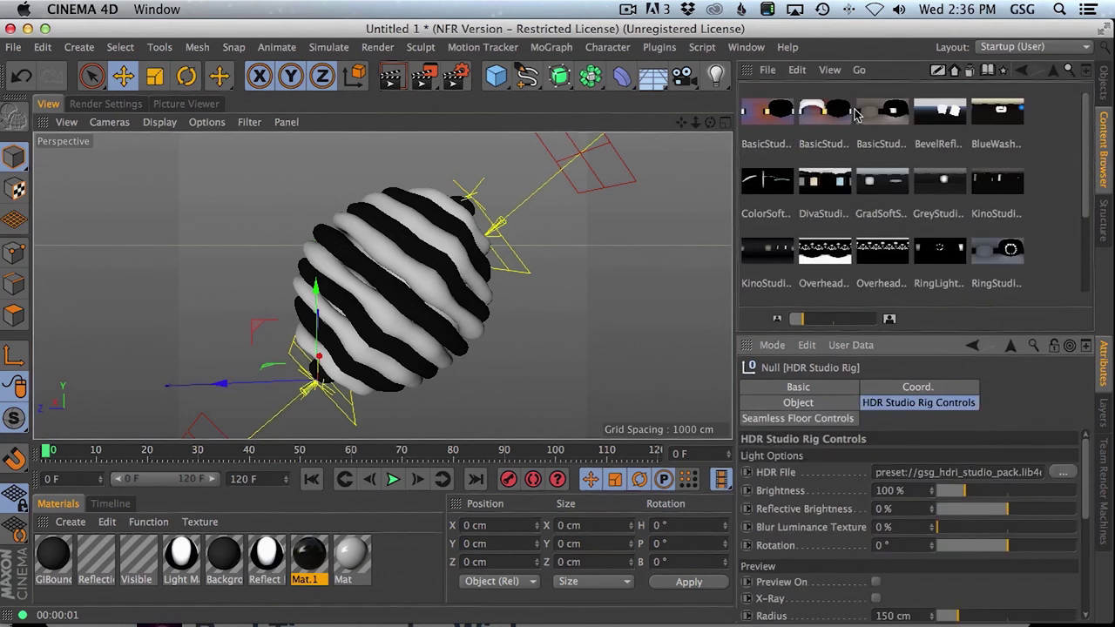
{"action": "scroll", "coordinate": [946, 110], "scroll_direction": "down", "scroll_amount": 2}
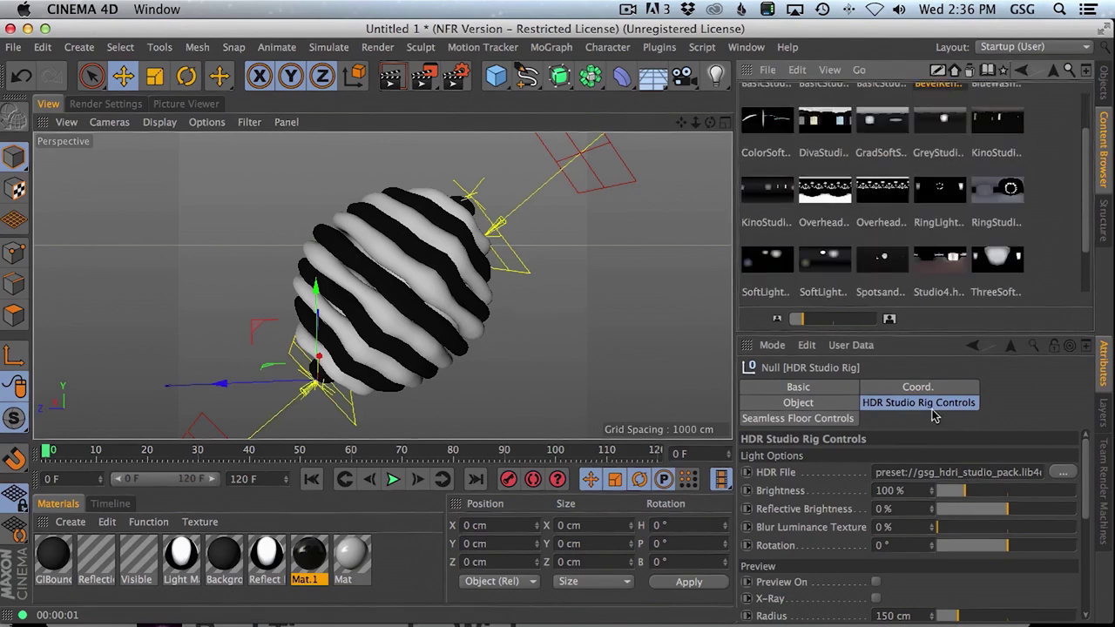
{"action": "left_click", "coordinate": [388, 79]}
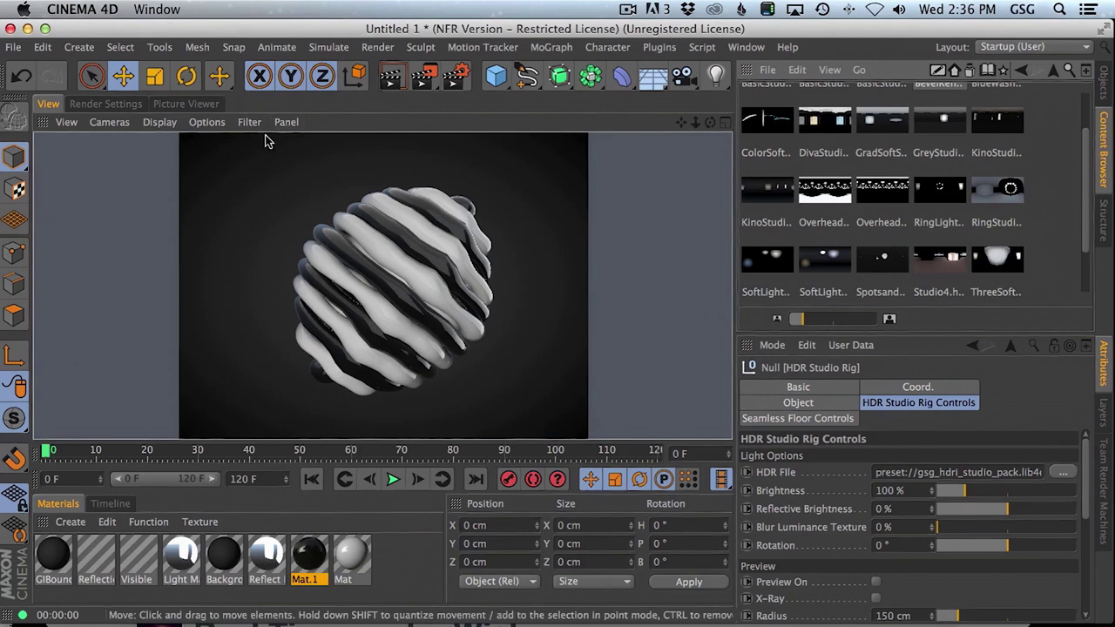
Turn on the HDR Studio Rig's preview, set its Rotation to -152°, and render the view
{"action": "left_click", "coordinate": [1100, 85]}
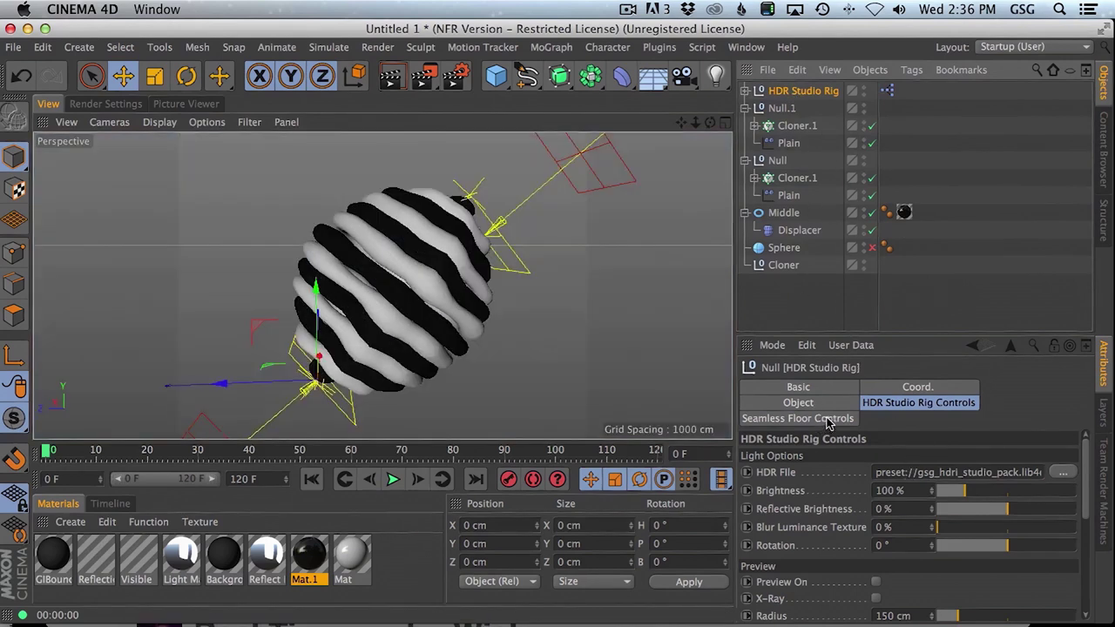
{"action": "left_click", "coordinate": [875, 581]}
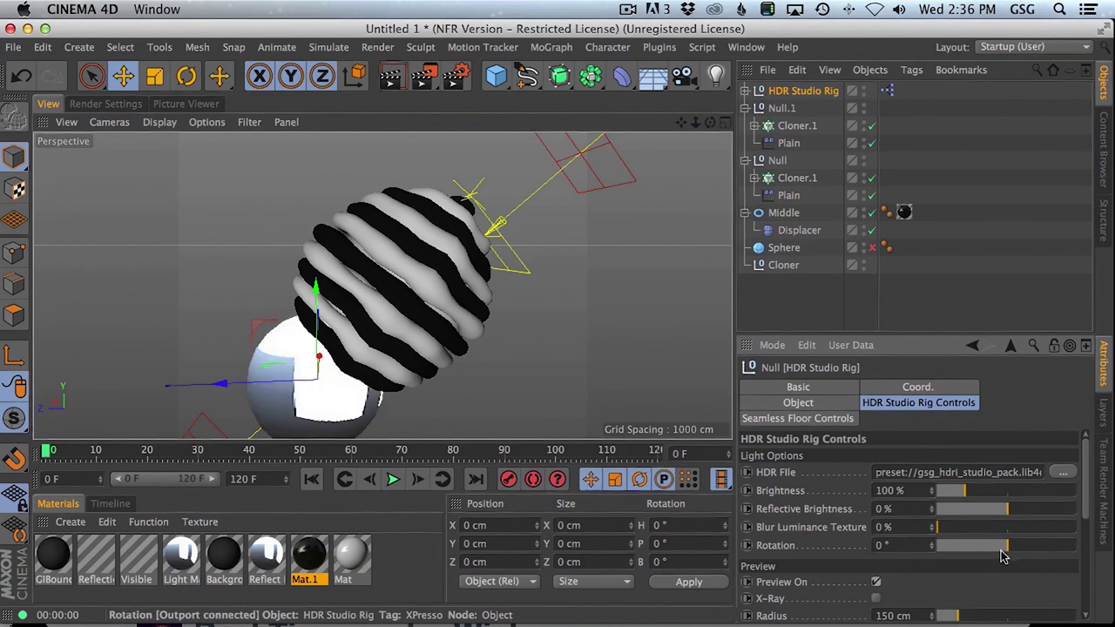
{"action": "left_click_drag", "start_coordinate": [1002, 558], "coordinate": [944, 555]}
{"action": "left_click", "coordinate": [384, 77]}
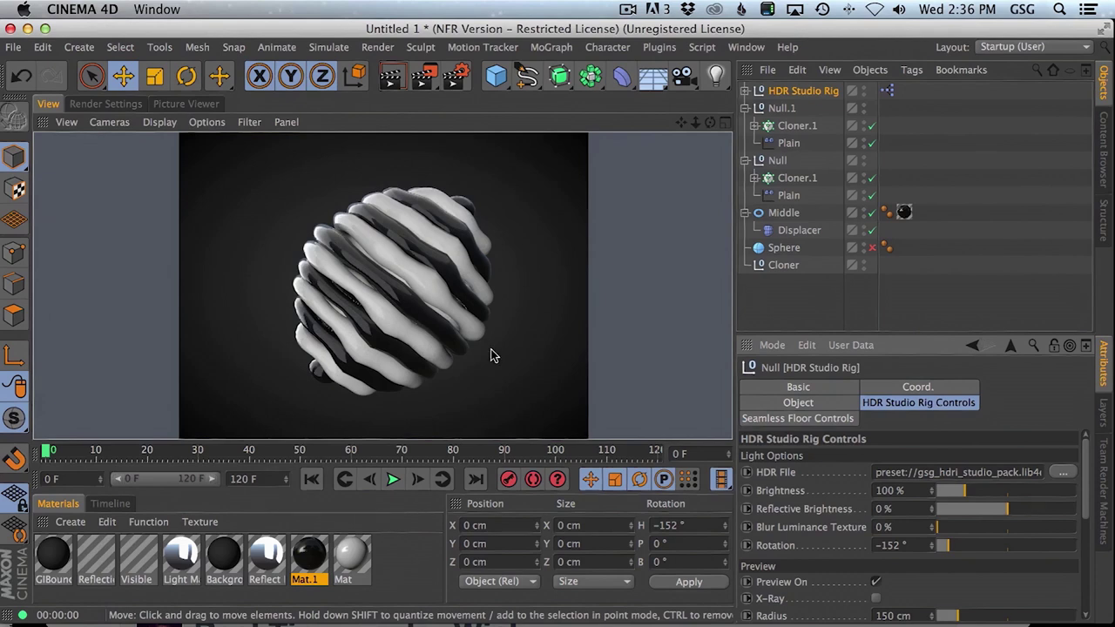
Set the Roughness of Mat.1's GGX layer to 38% and its Specular Strength to 0%, and render the view
{"action": "double_click", "coordinate": [311, 560]}
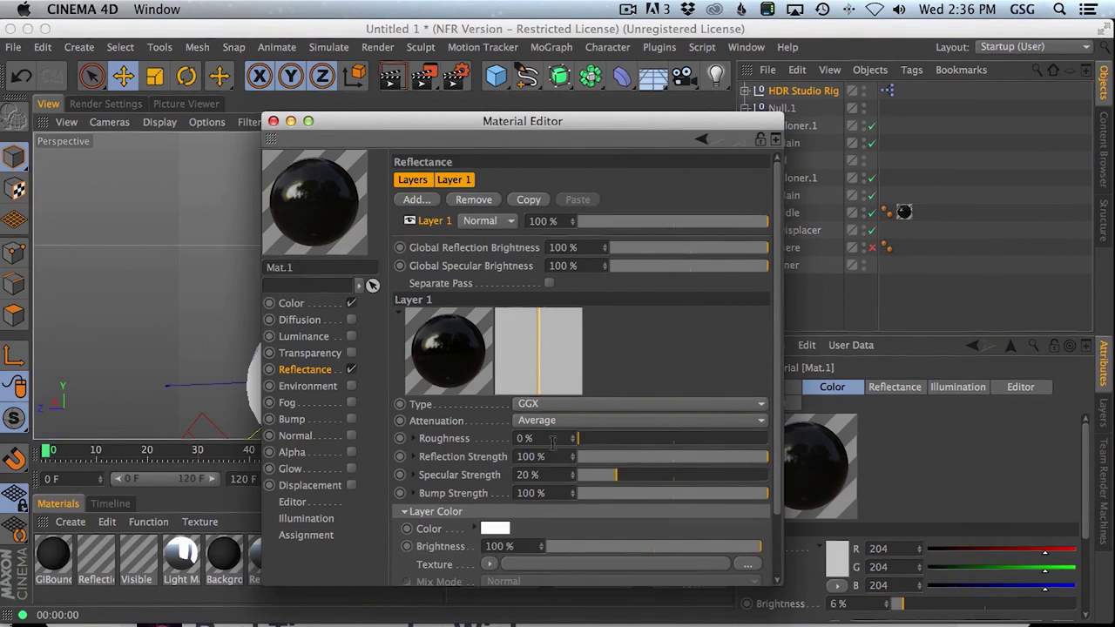
{"action": "left_click_drag", "start_coordinate": [577, 438], "coordinate": [650, 439]}
{"action": "left_click_drag", "start_coordinate": [615, 475], "coordinate": [542, 478]}
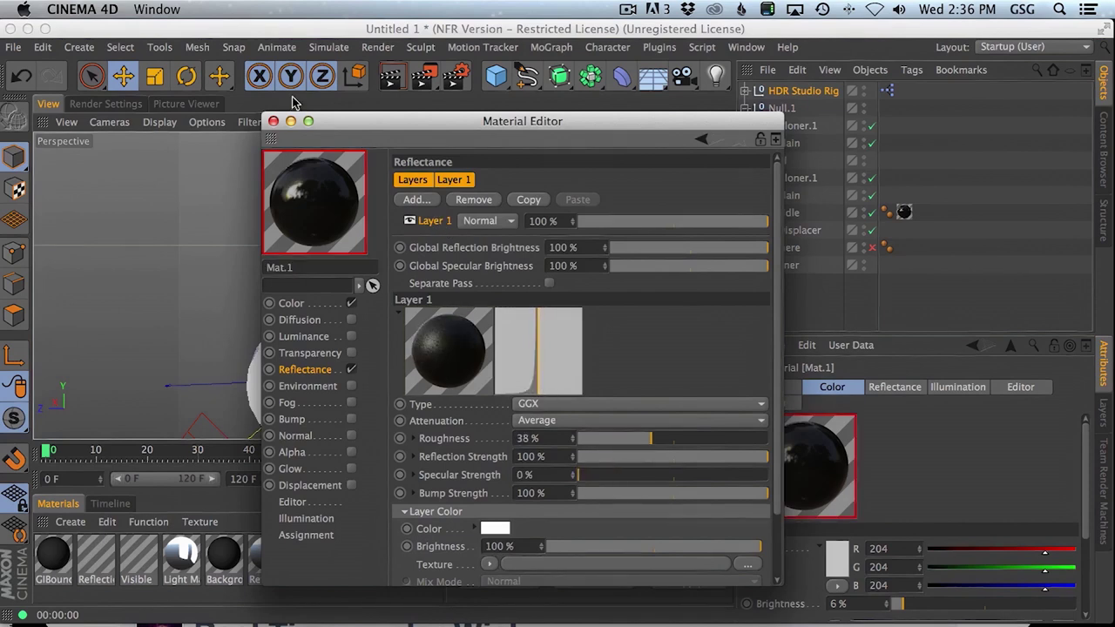
{"action": "left_click", "coordinate": [390, 76]}
Set the Roughness of Mat.1's GGX layer to 11% and its Reflection Strength to 110%
{"action": "left_click_drag", "start_coordinate": [390, 121], "coordinate": [707, 202]}
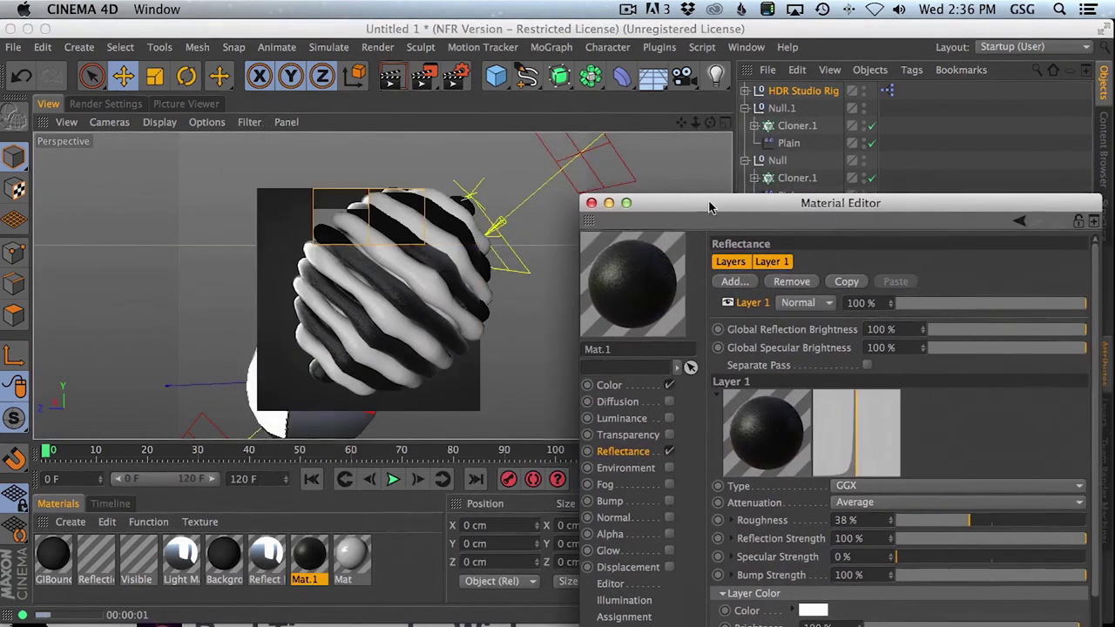
{"action": "left_click_drag", "start_coordinate": [600, 217], "coordinate": [505, 80]}
{"action": "left_click_drag", "start_coordinate": [847, 384], "coordinate": [794, 400]}
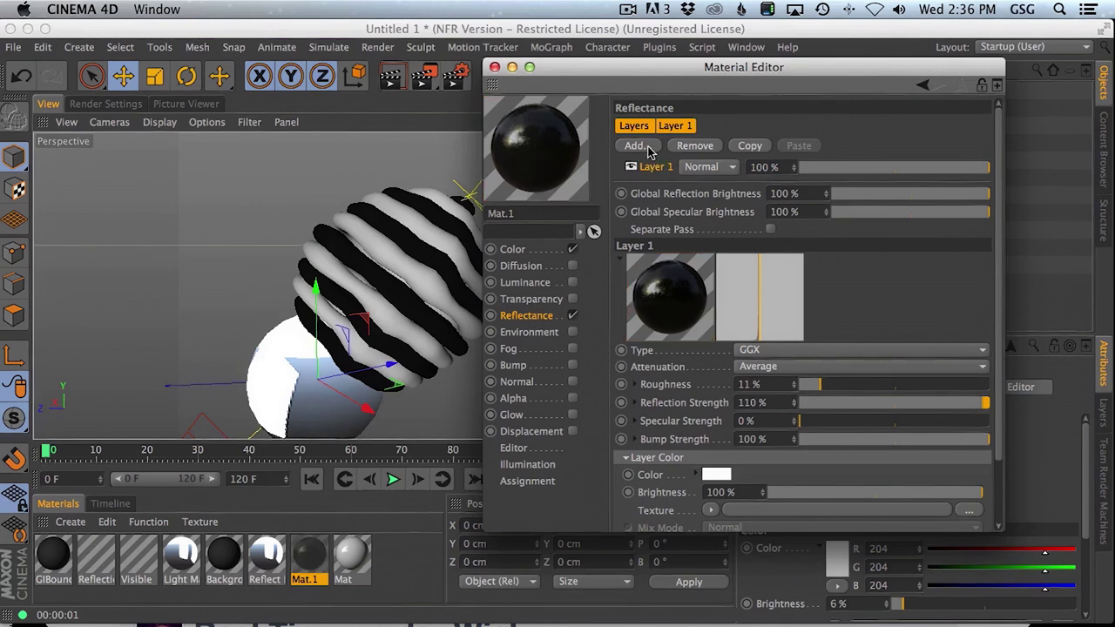
Duplicate Mat.1's GGX layer, set the copy's Roughness to 0%, render the view, and close the material editor
{"action": "left_click", "coordinate": [741, 146]}
{"action": "left_click", "coordinate": [798, 145]}
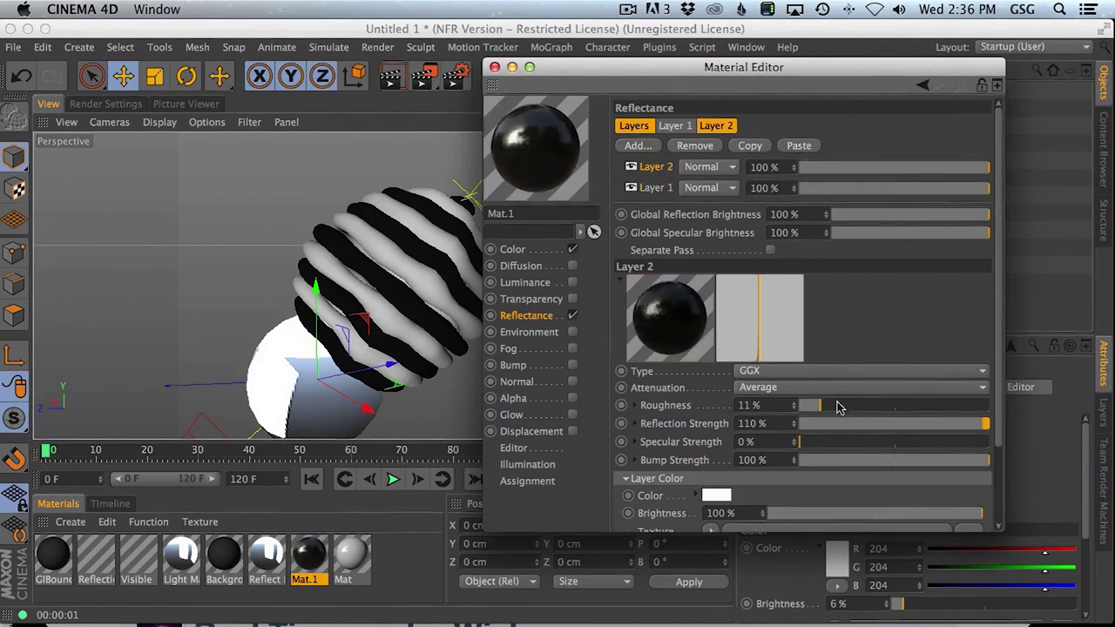
{"action": "left_click_drag", "start_coordinate": [837, 405], "coordinate": [794, 405]}
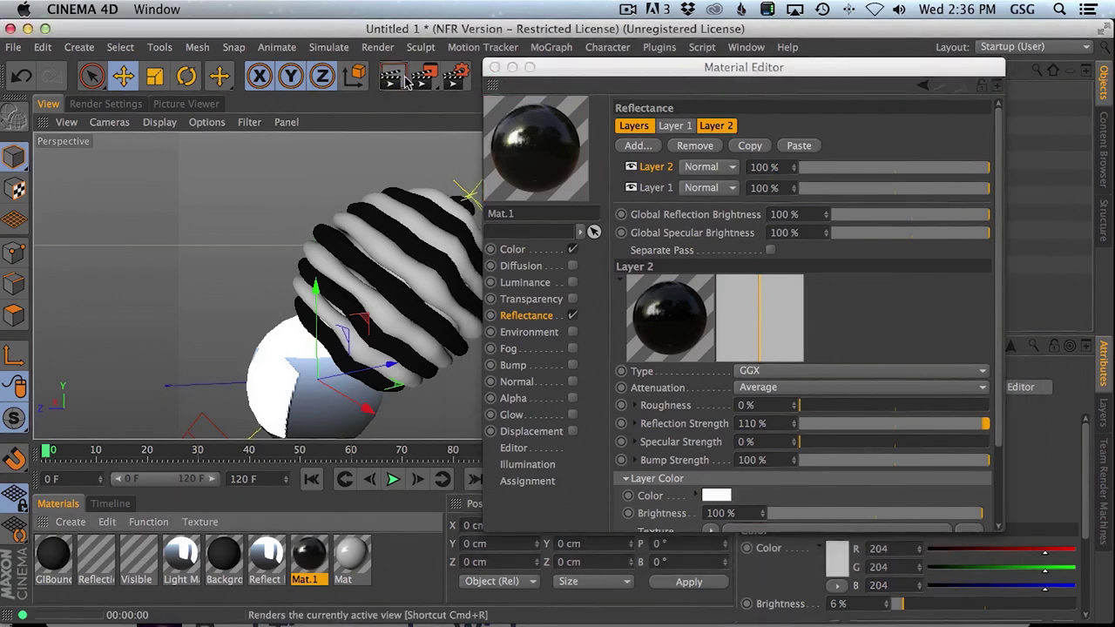
{"action": "left_click", "coordinate": [390, 76]}
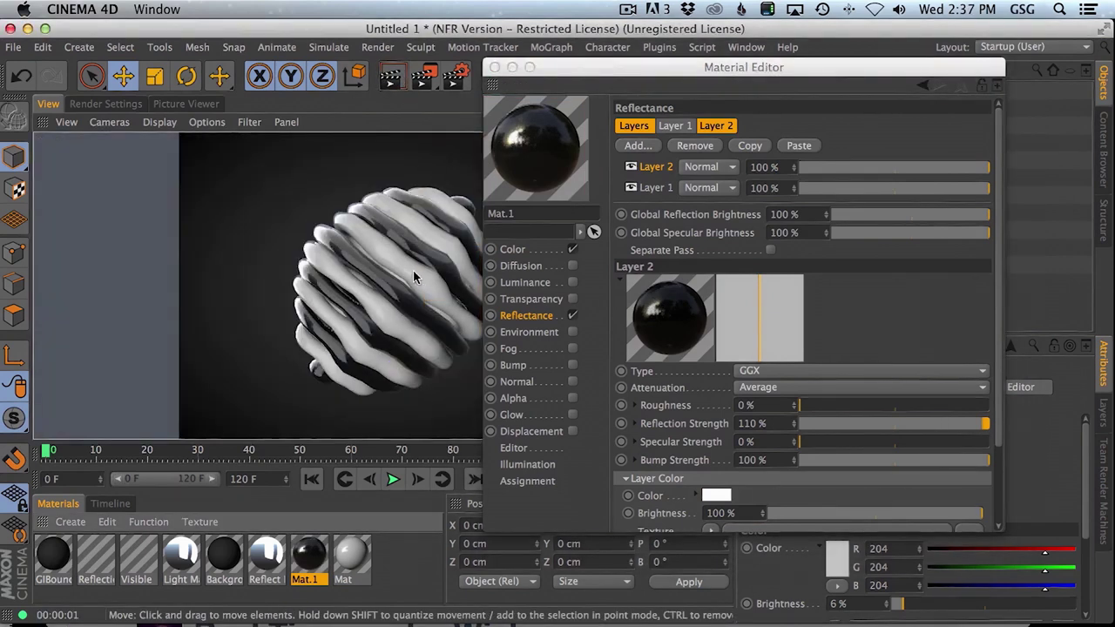
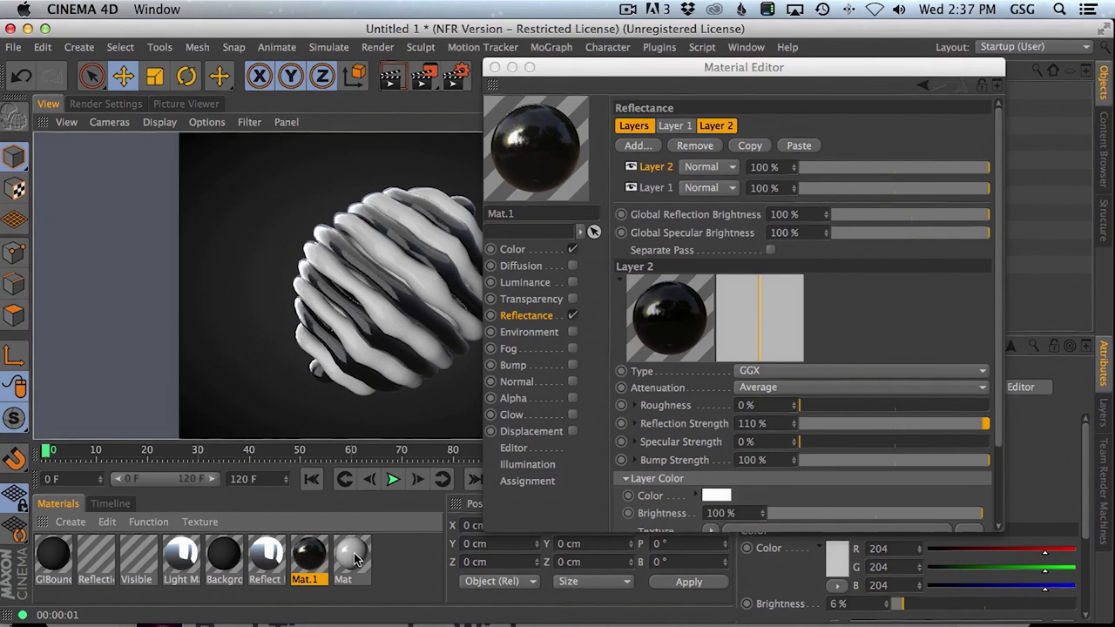
{"action": "left_click", "coordinate": [118, 104]}
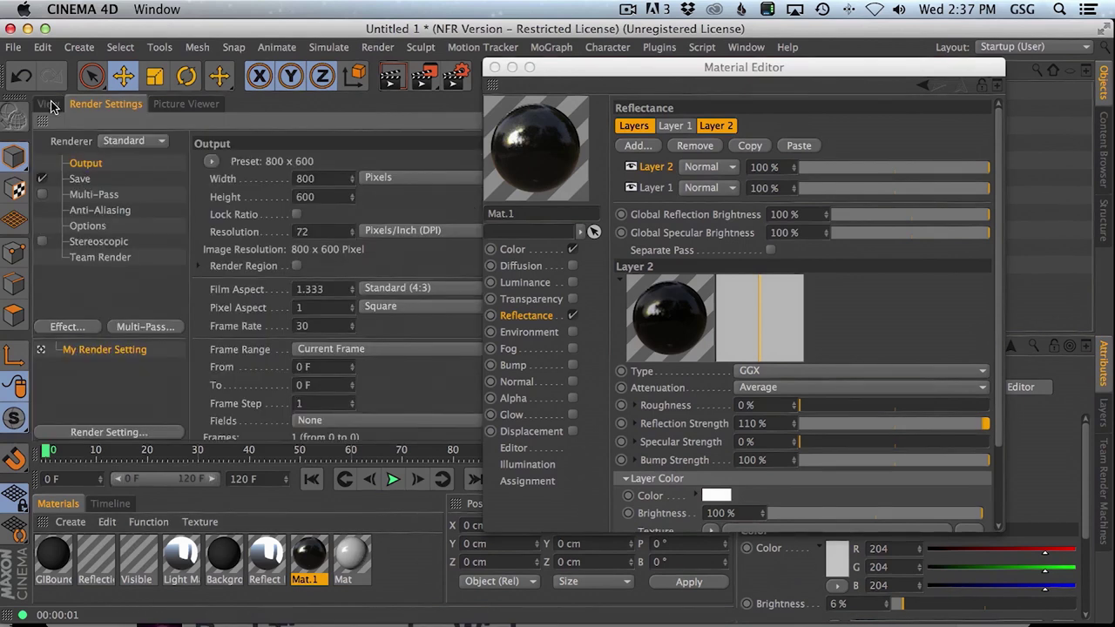
{"action": "left_click", "coordinate": [47, 104]}
{"action": "left_click", "coordinate": [493, 67]}
Try lighting the ball with an Omni light at about X -165, Y 481, Z 216 cm and render the view
{"action": "left_click_drag", "start_coordinate": [716, 76], "coordinate": [770, 101]}
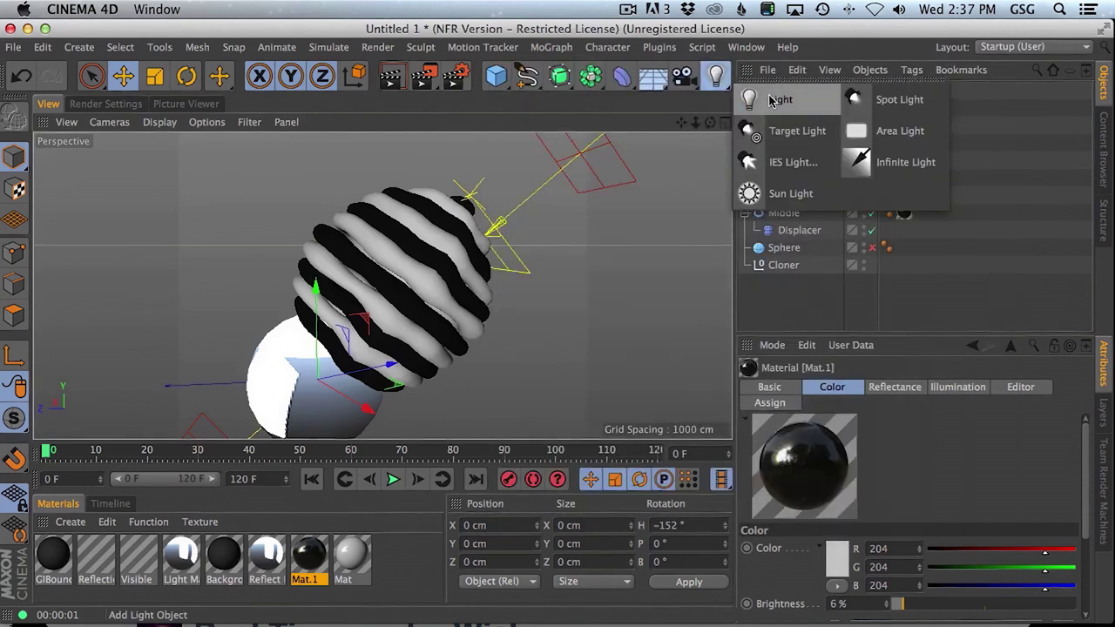
{"action": "left_click", "coordinate": [769, 96]}
{"action": "left_click_drag", "start_coordinate": [318, 335], "coordinate": [334, 110]}
{"action": "left_click_drag", "start_coordinate": [294, 157], "coordinate": [196, 155]}
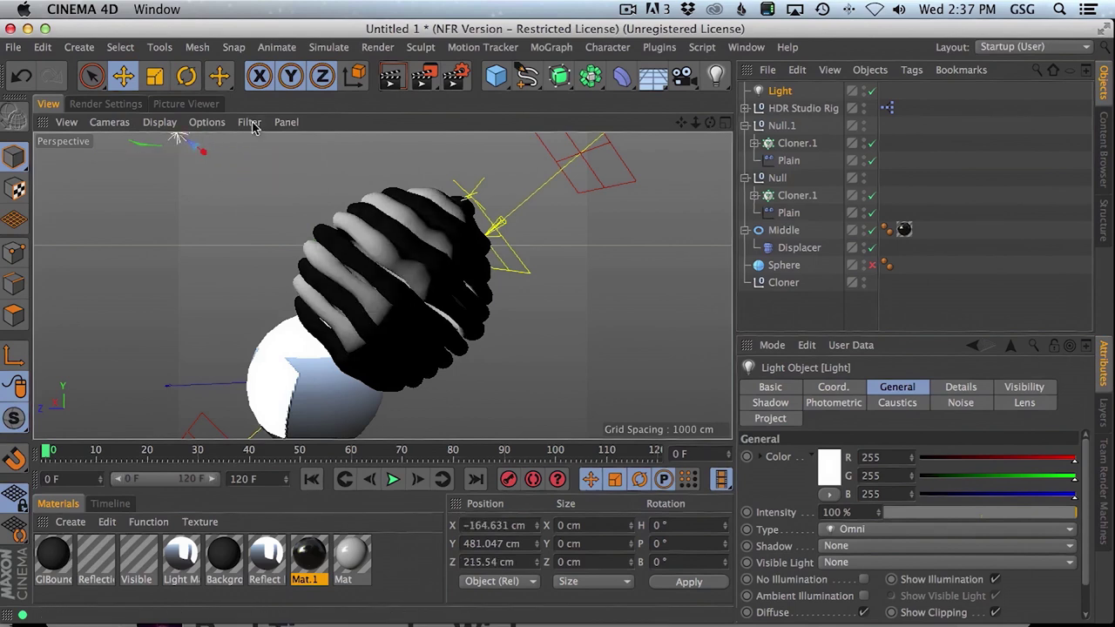
{"action": "left_click", "coordinate": [396, 78]}
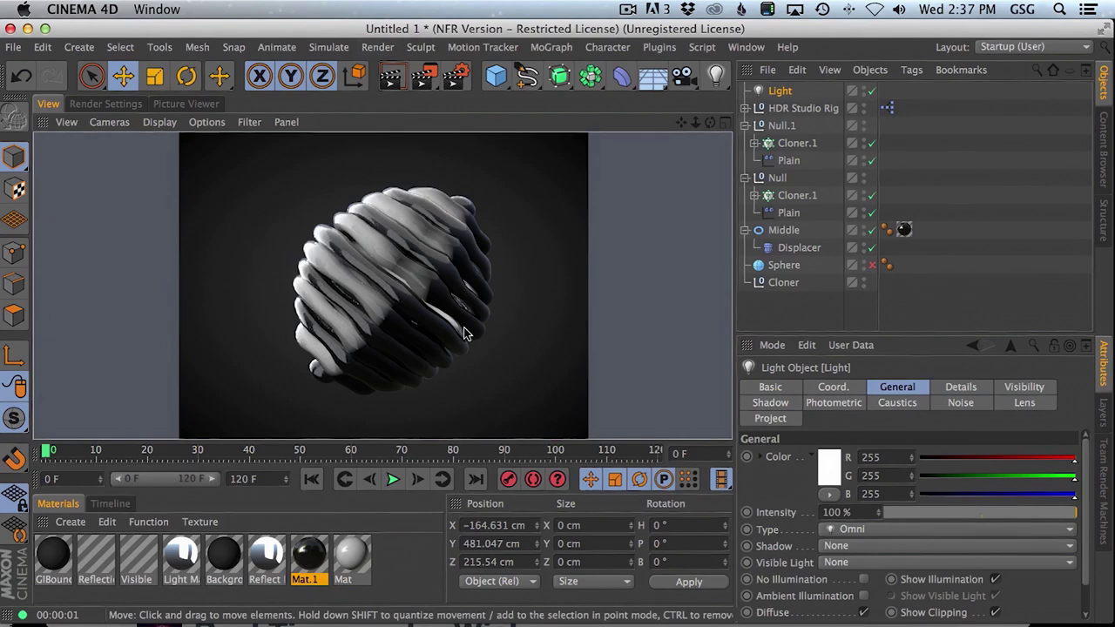
Compare the render with the reference reel in Safari and delete the Omni light from the scene
{"action": "key", "text": "super+Tab"}
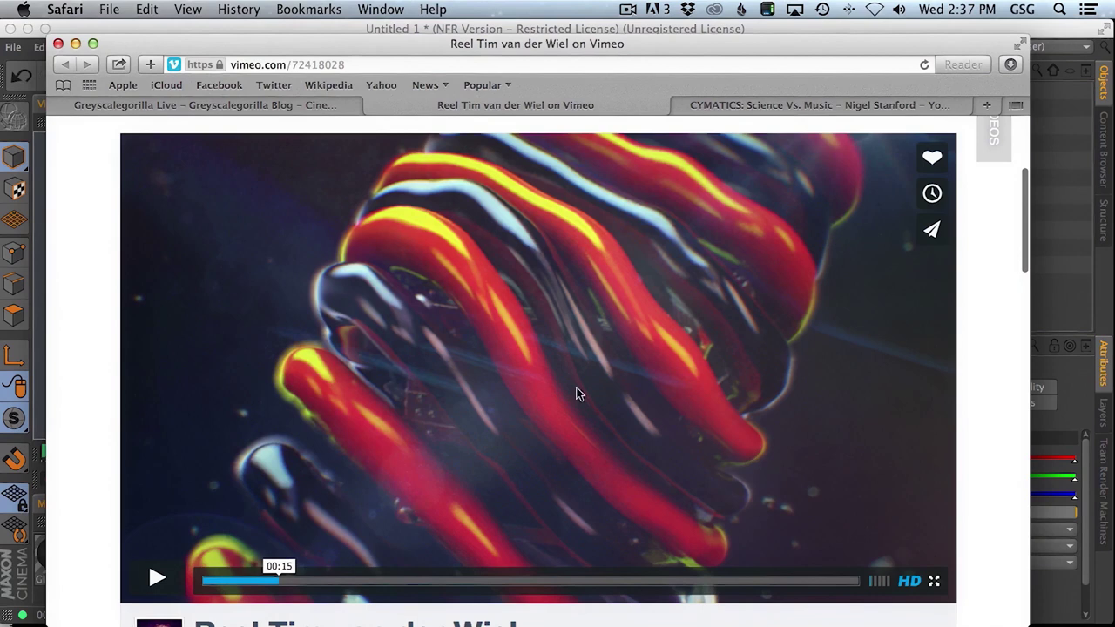
{"action": "key", "text": "super+Tab"}
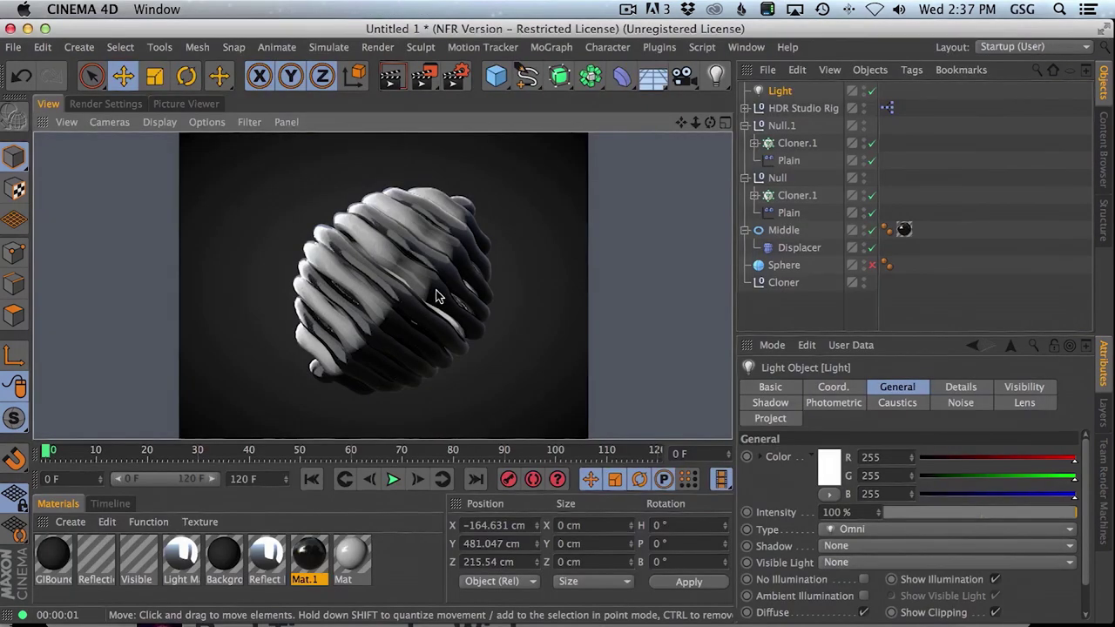
{"action": "key", "text": "super+Tab"}
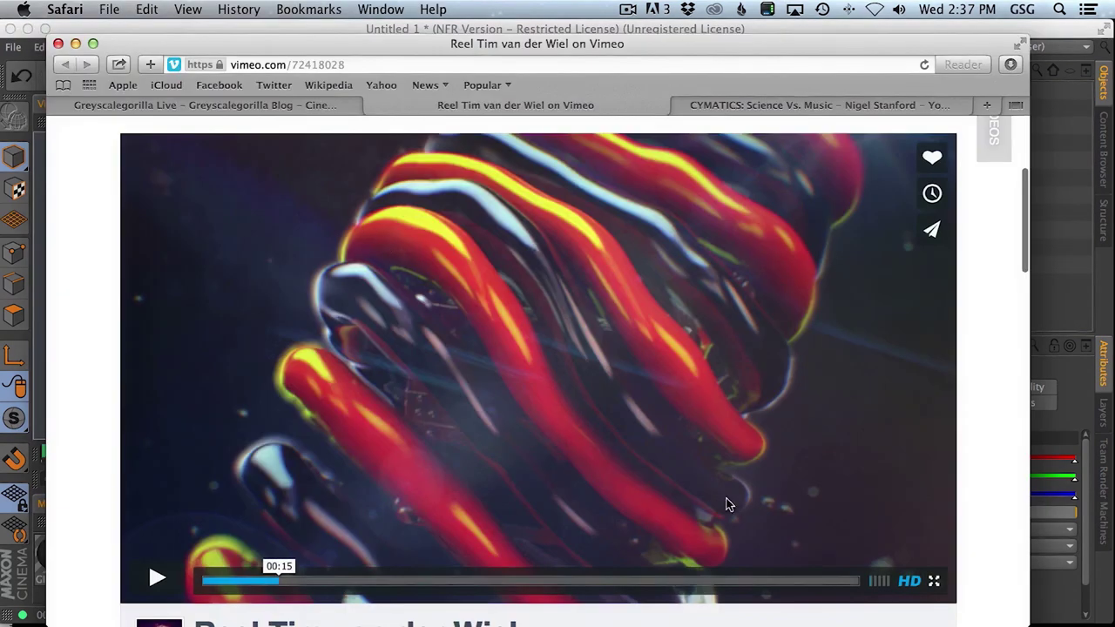
{"action": "key", "text": "super+Tab"}
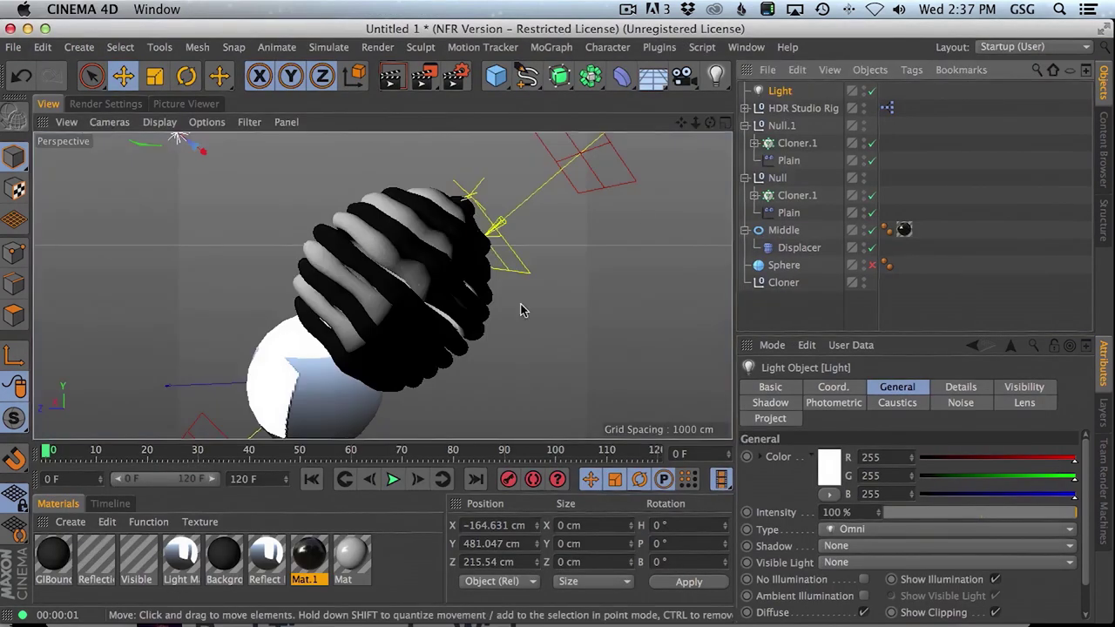
{"action": "key", "text": "Delete"}
In the Mat material, disable Color, enable Luminance with a Brightness of 48%, and render the view
{"action": "double_click", "coordinate": [351, 557]}
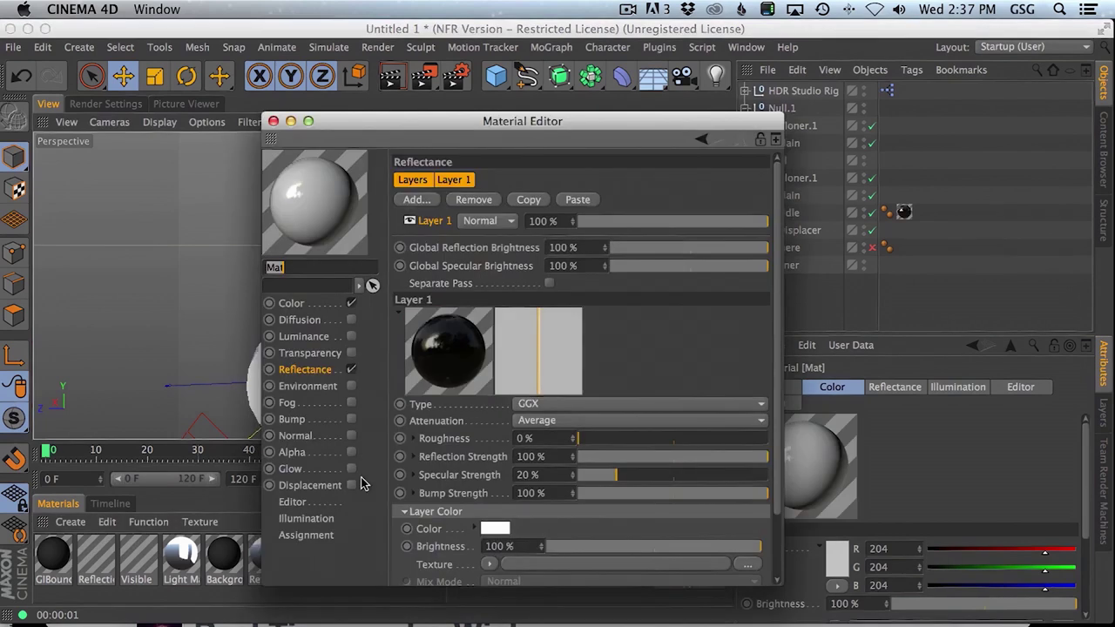
{"action": "left_click", "coordinate": [349, 303]}
{"action": "left_click", "coordinate": [325, 324]}
{"action": "left_click", "coordinate": [351, 336]}
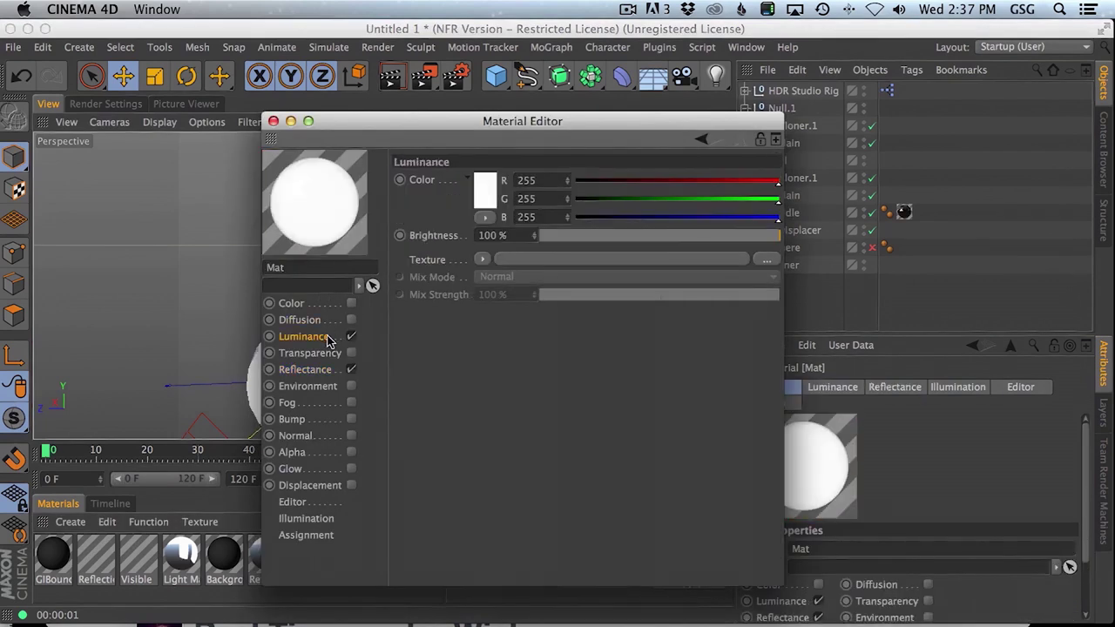
{"action": "left_click_drag", "start_coordinate": [381, 122], "coordinate": [686, 105]}
{"action": "left_click", "coordinate": [752, 241]}
{"action": "left_click", "coordinate": [399, 85]}
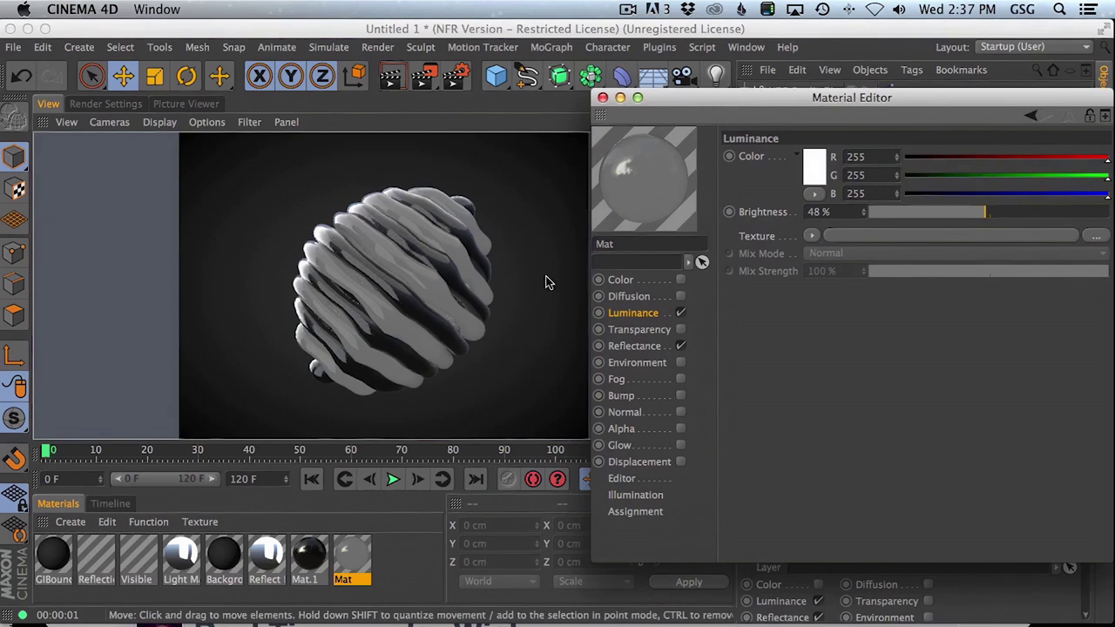
{"action": "left_click", "coordinate": [309, 556]}
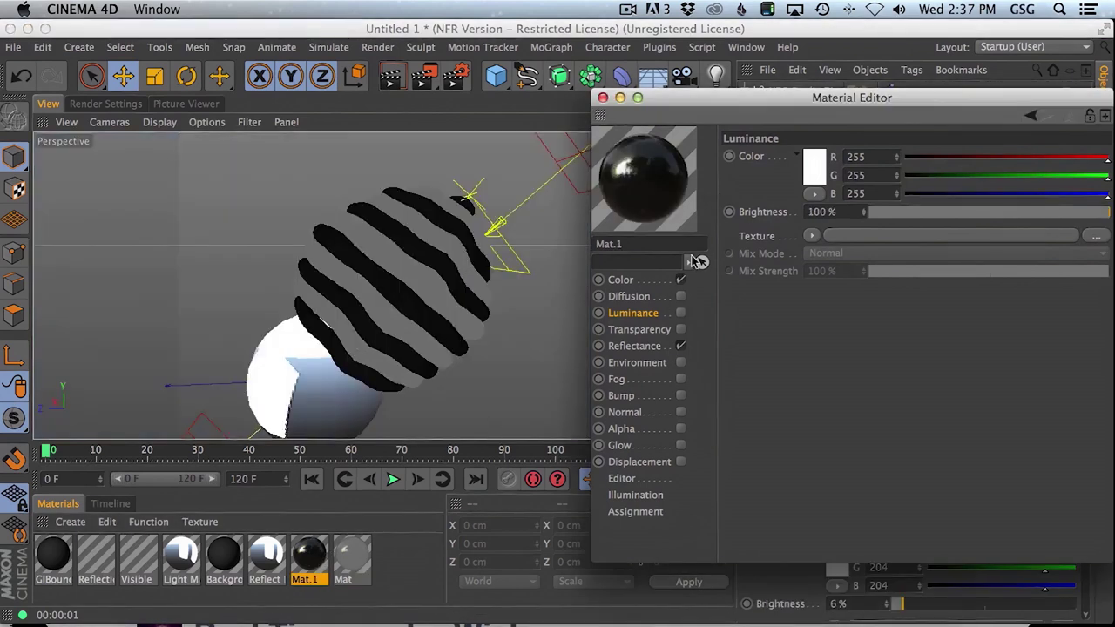
{"action": "left_click_drag", "start_coordinate": [729, 107], "coordinate": [635, 106]}
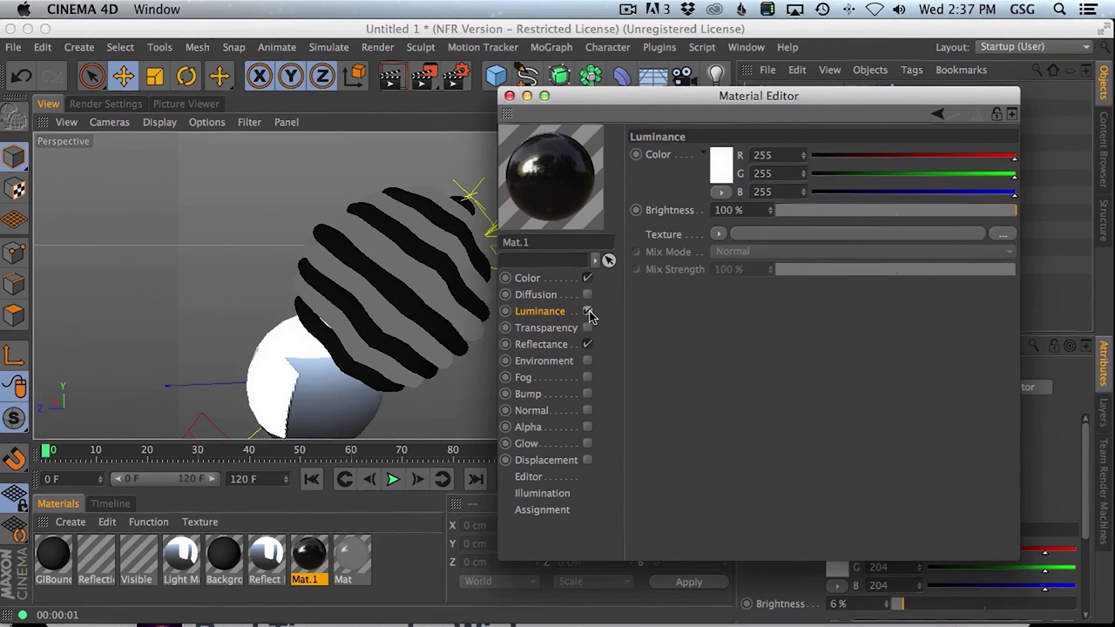
{"action": "left_click", "coordinate": [589, 314]}
{"action": "left_click", "coordinate": [509, 95]}
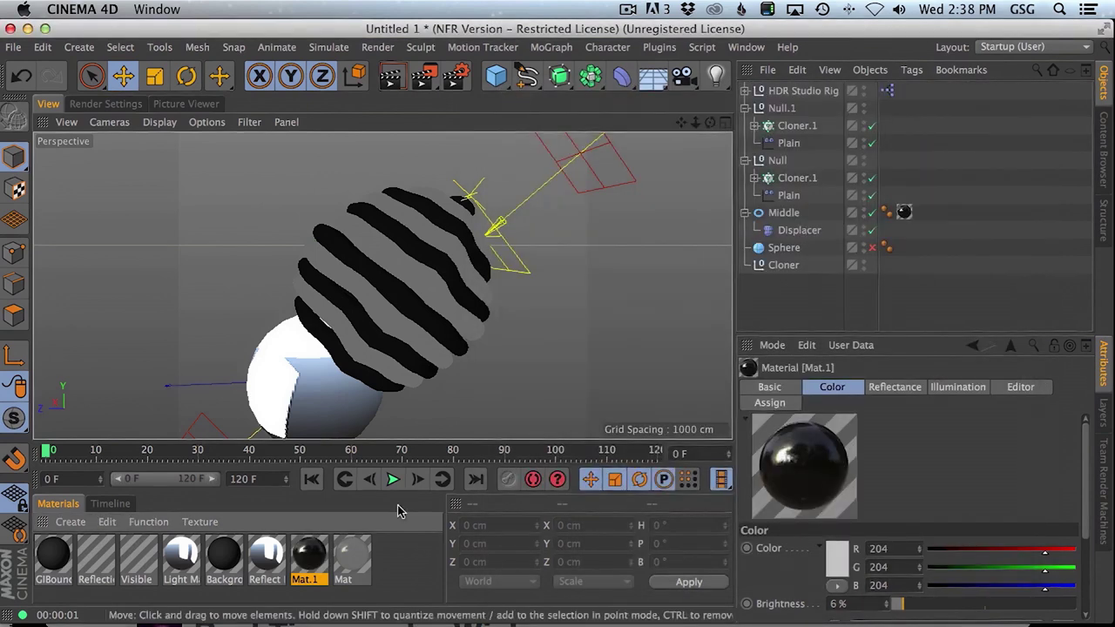
Increase the Luminance Brightness of the Mat material and close the material editor
{"action": "double_click", "coordinate": [351, 555]}
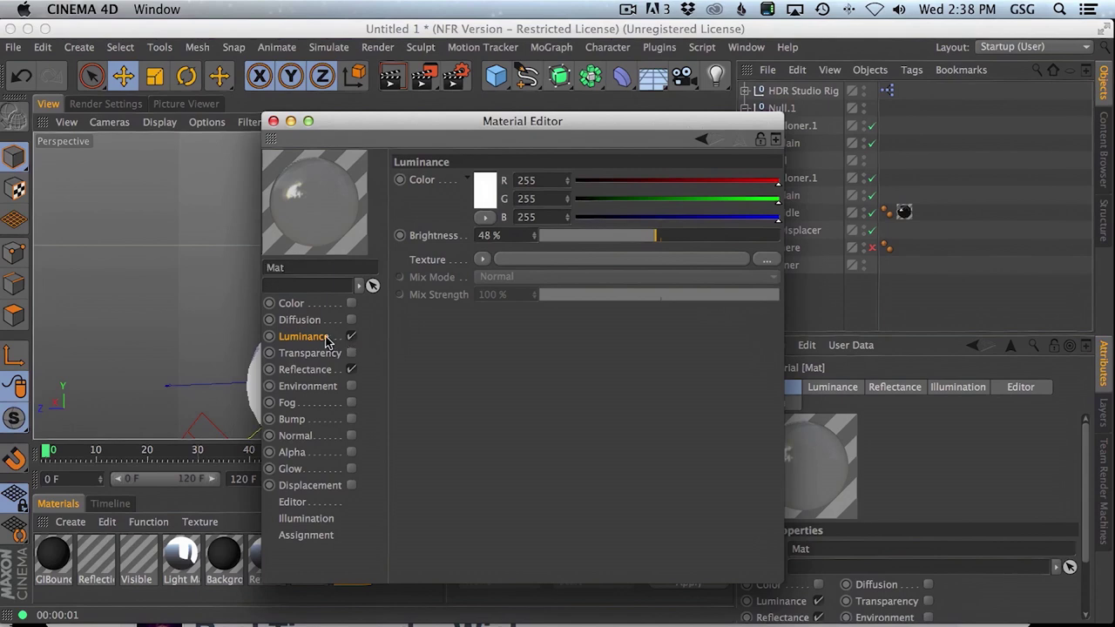
{"action": "left_click", "coordinate": [701, 237]}
{"action": "left_click", "coordinate": [273, 121]}
Add the Ambient Occlusion effect to the render settings and return to the perspective view
{"action": "left_click", "coordinate": [108, 104]}
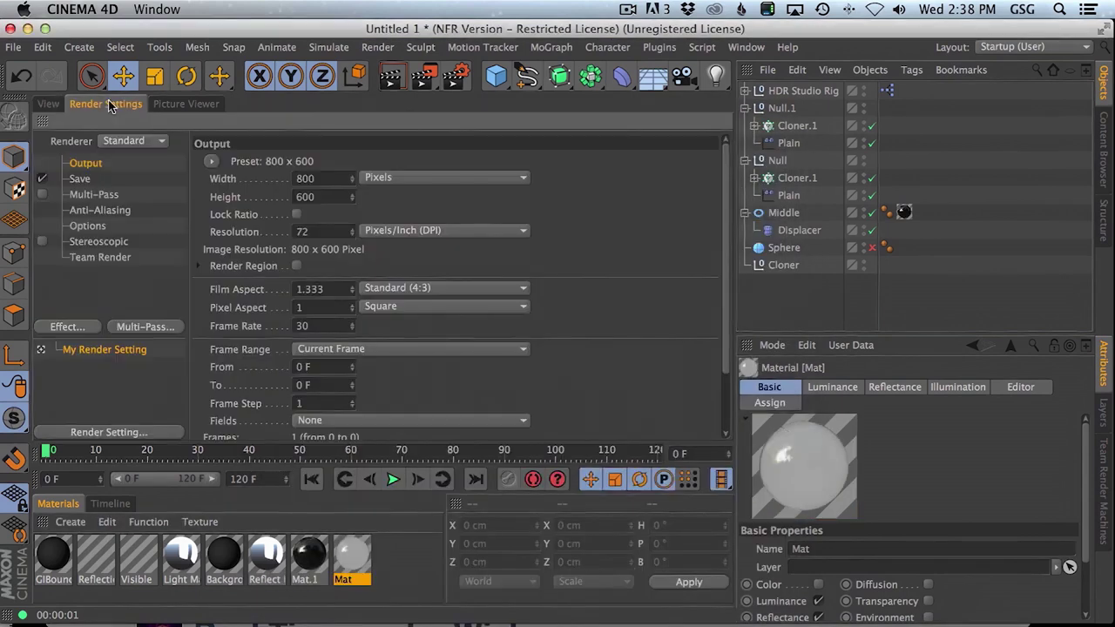
{"action": "left_click", "coordinate": [80, 330]}
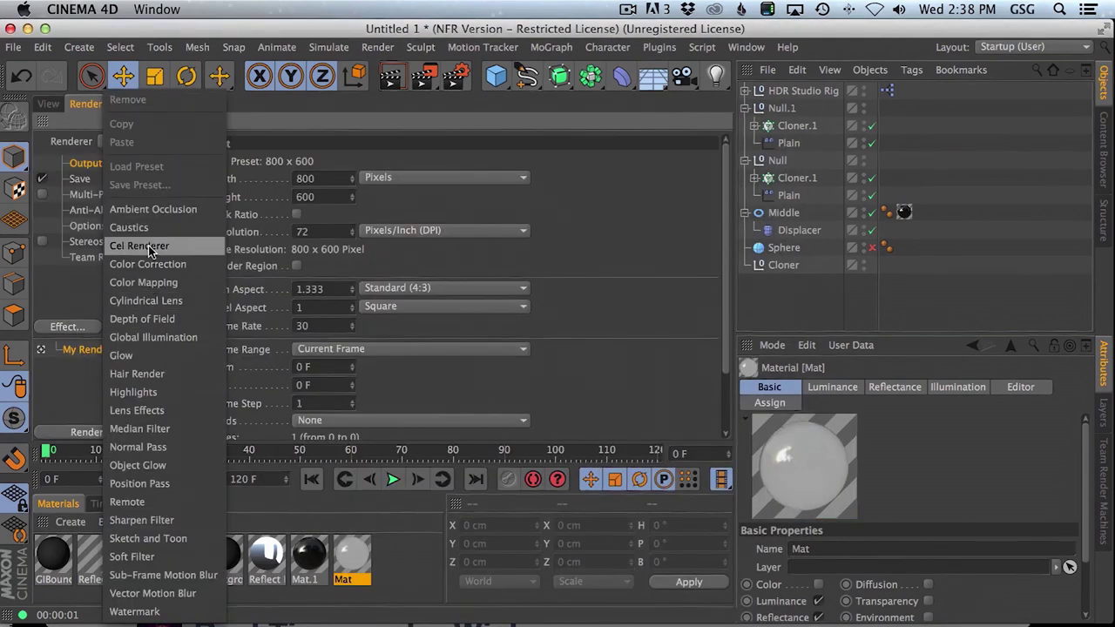
{"action": "left_click", "coordinate": [148, 209]}
{"action": "left_click", "coordinate": [52, 104]}
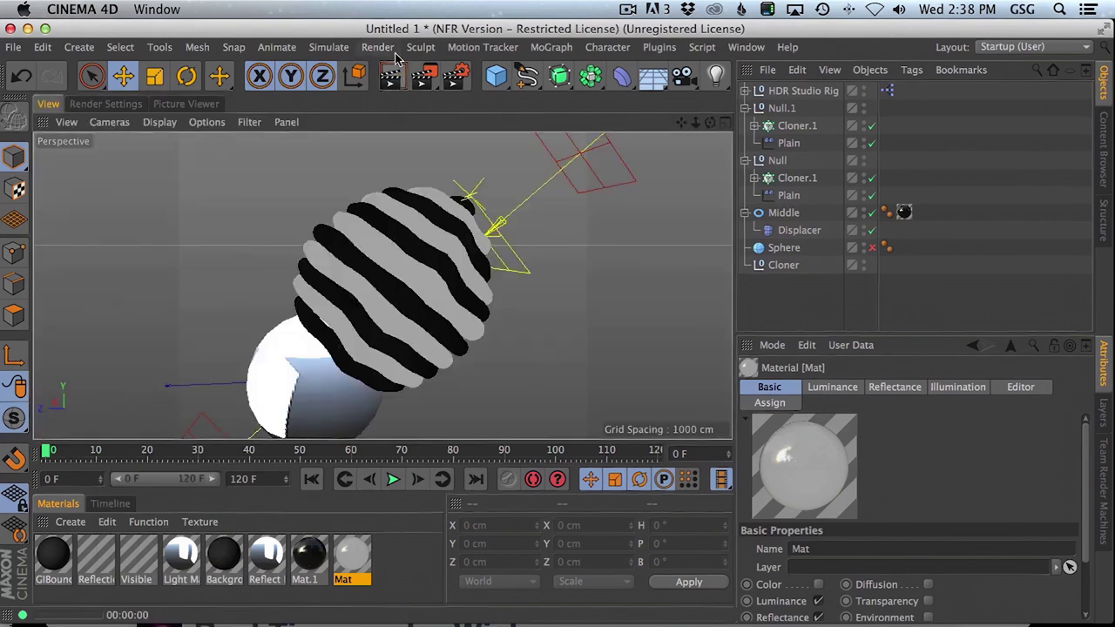
Render the view, disable the Ambient Occlusion effect in the render settings, and render the view again for comparison
{"action": "left_click", "coordinate": [391, 76]}
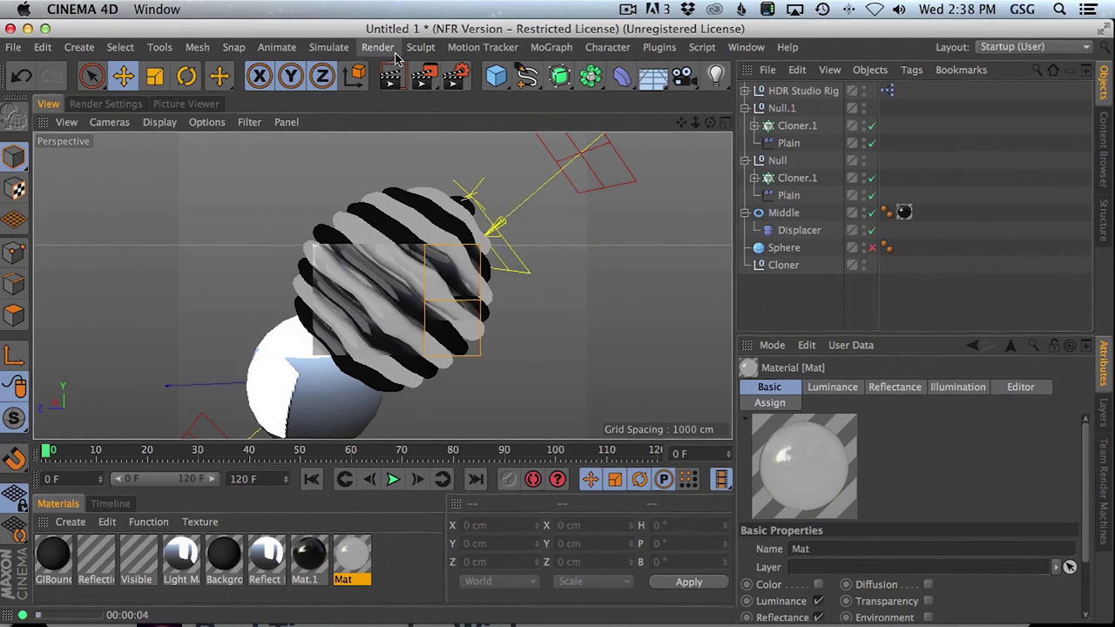
{"action": "left_click", "coordinate": [89, 106]}
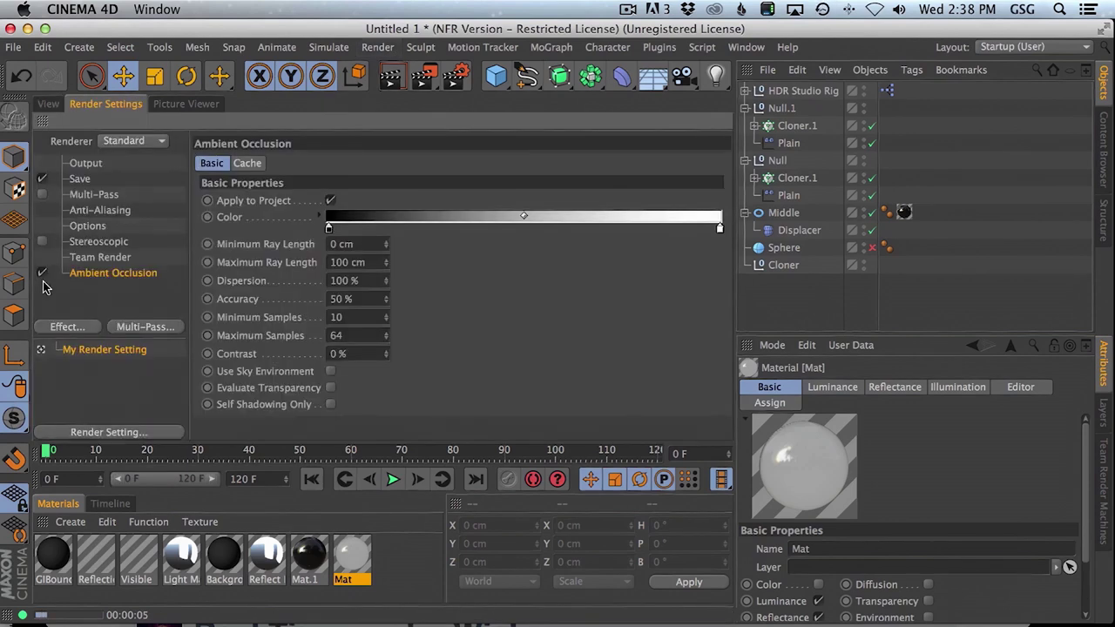
{"action": "left_click", "coordinate": [48, 103]}
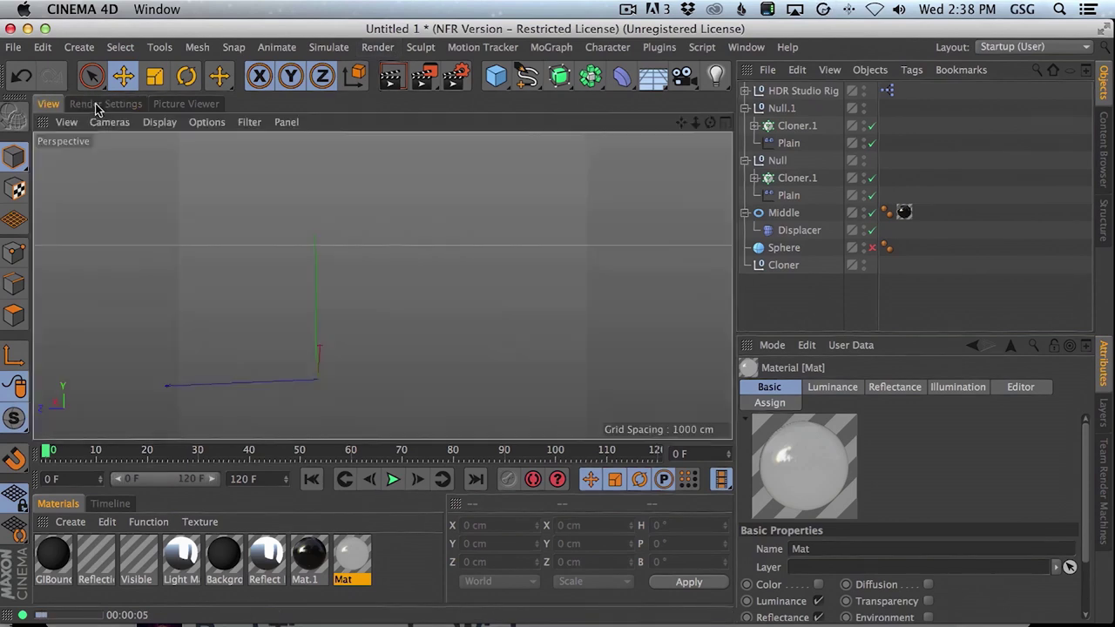
{"action": "left_click", "coordinate": [389, 77]}
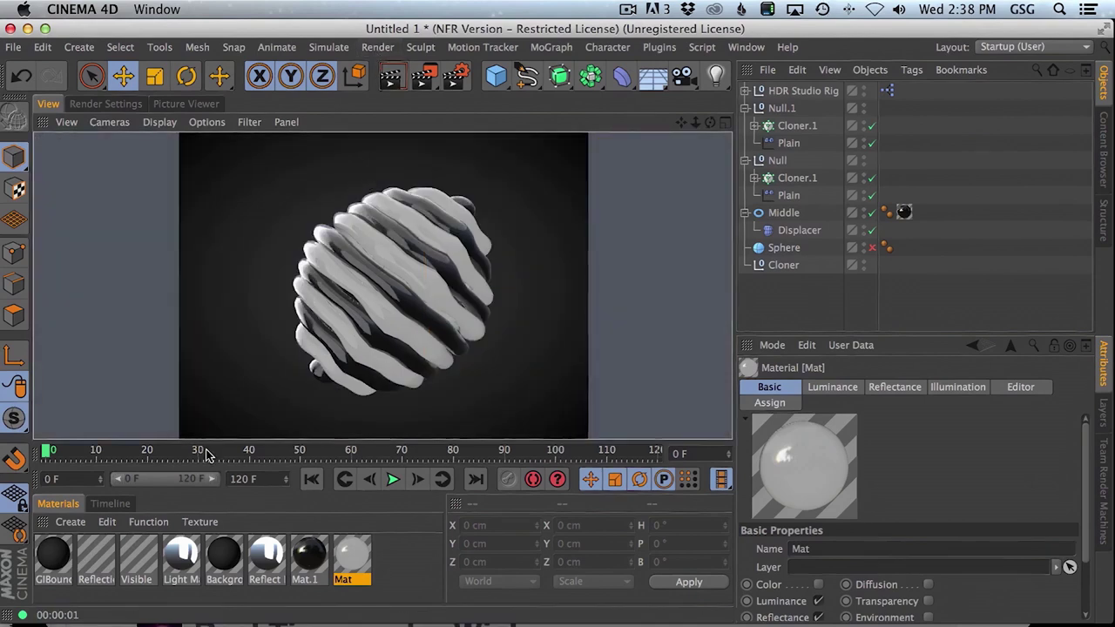
Scrub the animation to frame 81 and render the view with the rings spread apart
{"action": "left_click", "coordinate": [92, 449]}
{"action": "left_click_drag", "start_coordinate": [132, 447], "coordinate": [457, 449]}
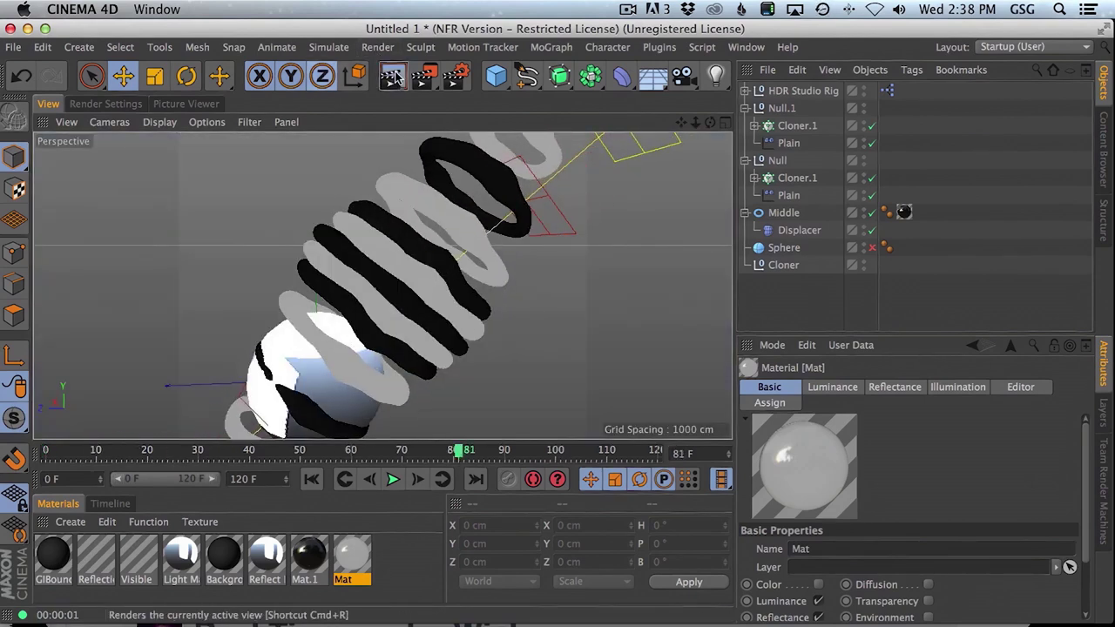
{"action": "key", "text": "super+r"}
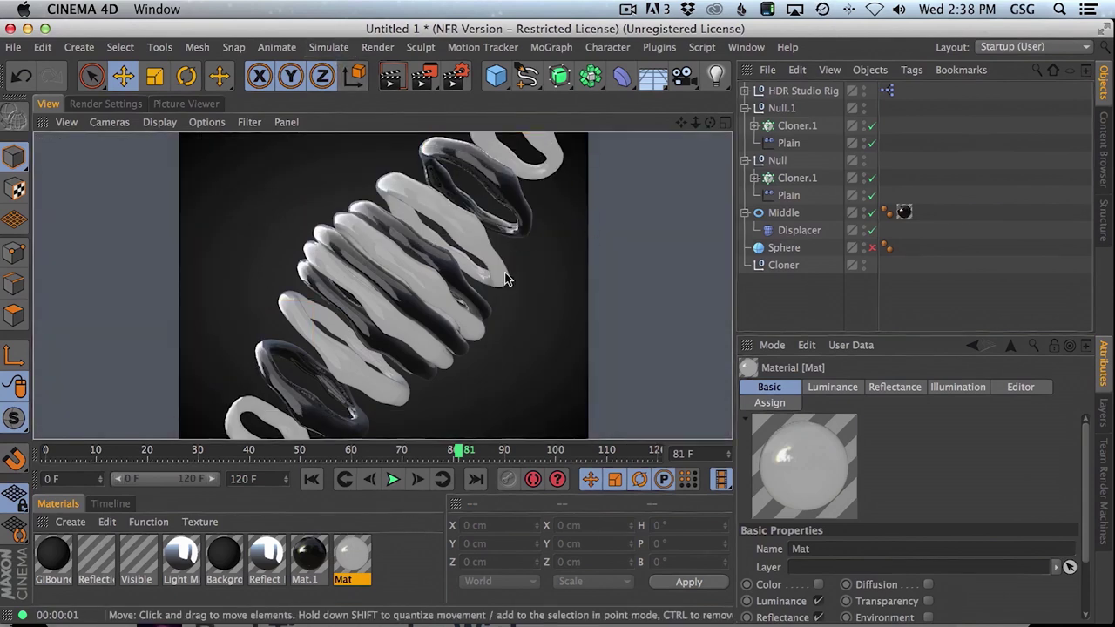
In the Mat material's Reflectance, raise Layer 1's Reflection Strength to 218% and render the view
{"action": "double_click", "coordinate": [353, 551]}
{"action": "left_click", "coordinate": [307, 369]}
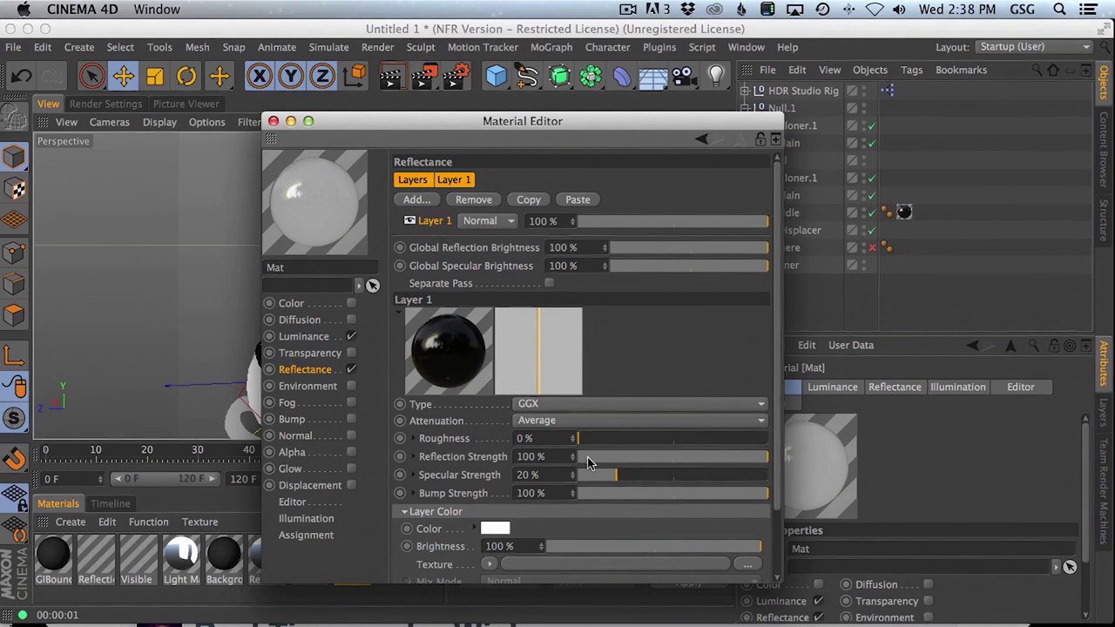
{"action": "left_click_drag", "start_coordinate": [572, 456], "coordinate": [591, 429]}
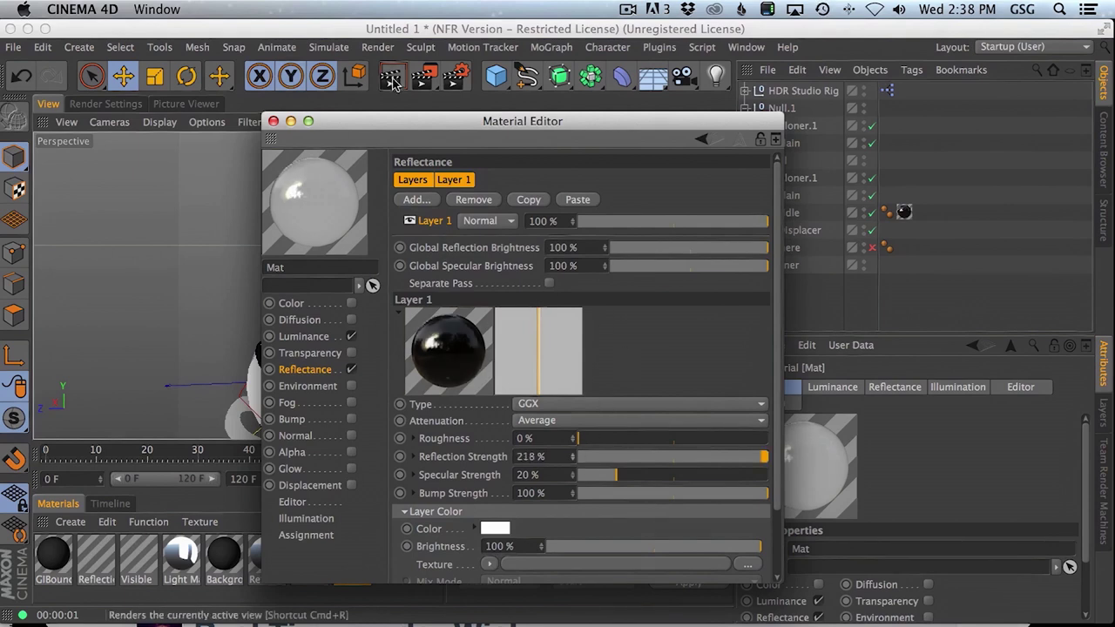
{"action": "left_click_drag", "start_coordinate": [392, 127], "coordinate": [664, 188]}
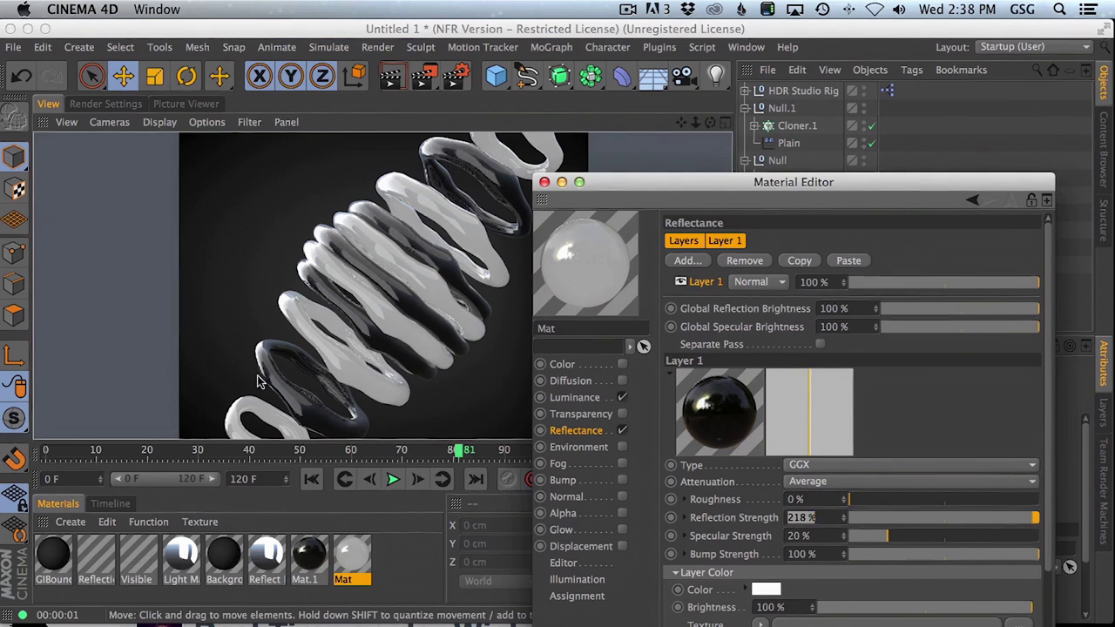
In the Mat material's Luminance, set Brightness to 39% and the color to RGB 65, 140, 197, rendering the view after each change
{"action": "left_click", "coordinate": [597, 399]}
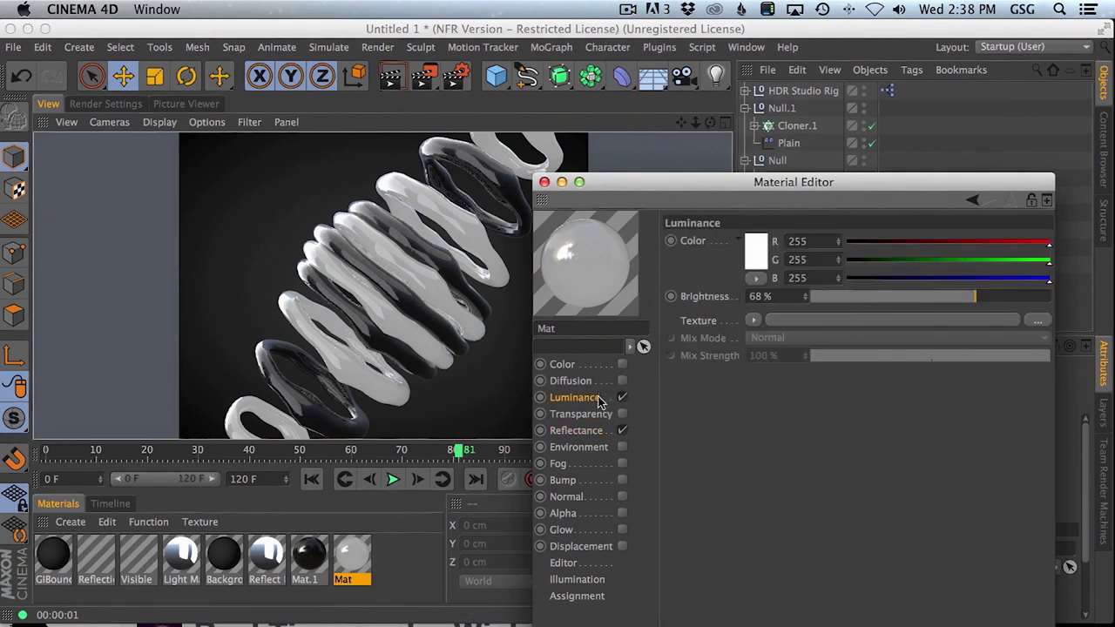
{"action": "left_click_drag", "start_coordinate": [930, 299], "coordinate": [904, 300]}
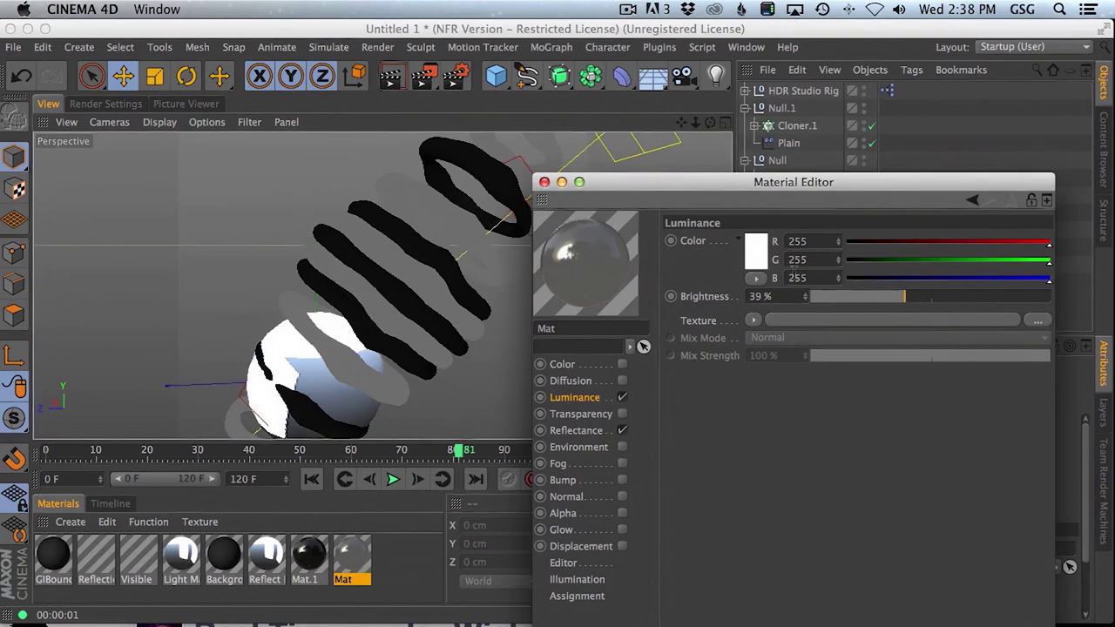
{"action": "left_click", "coordinate": [390, 81]}
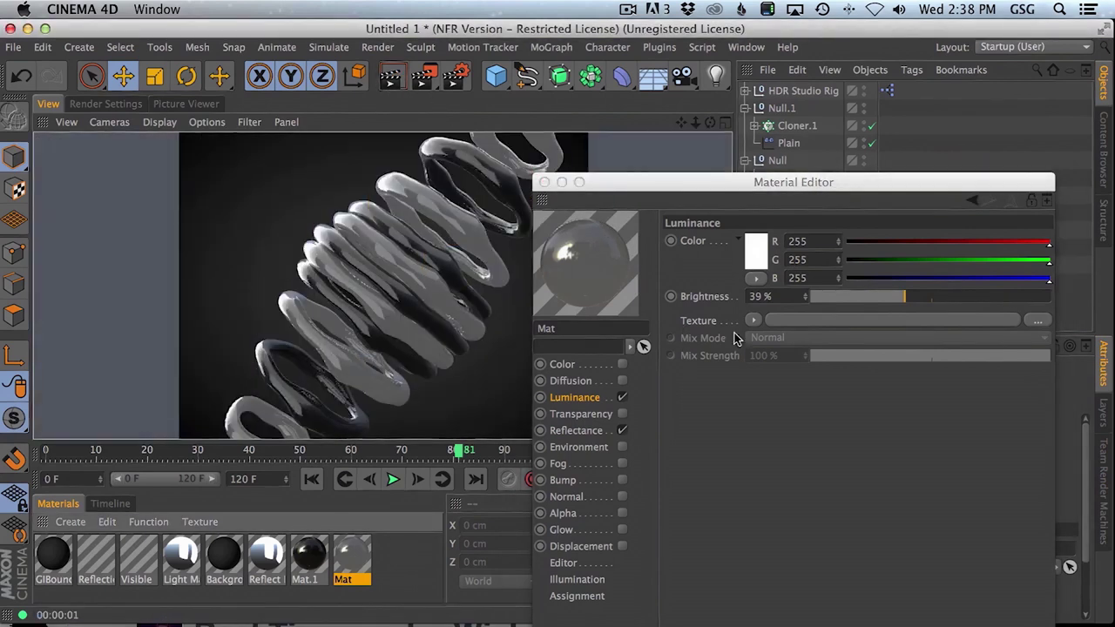
{"action": "left_click", "coordinate": [1002, 278]}
{"action": "left_click", "coordinate": [956, 259]}
{"action": "left_click", "coordinate": [898, 242]}
{"action": "left_click", "coordinate": [390, 78]}
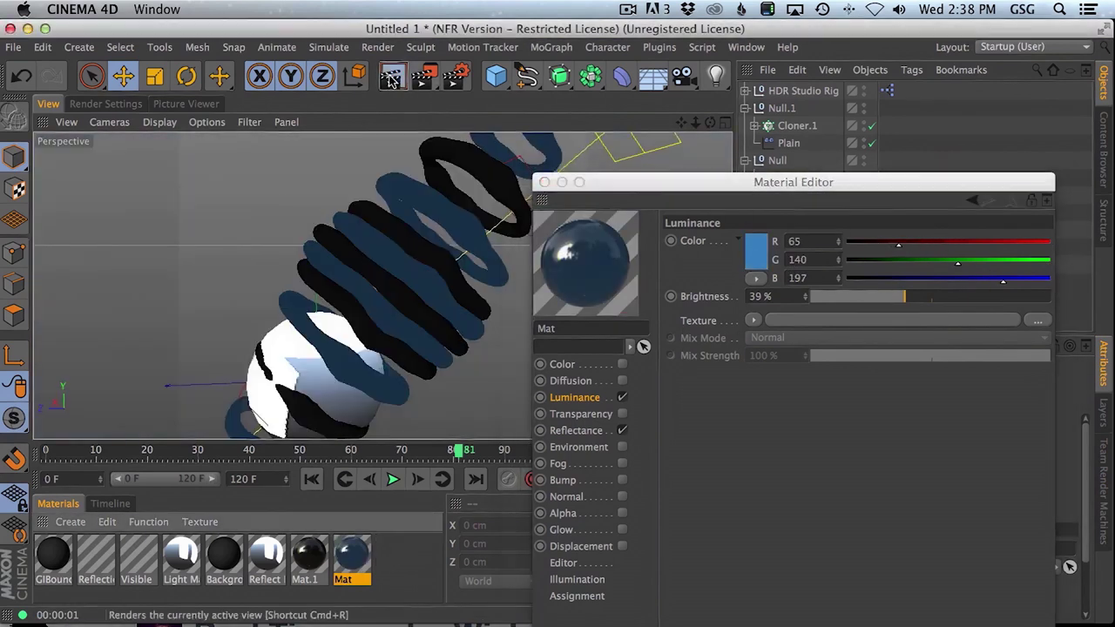
{"action": "key", "text": "ctrl+r"}
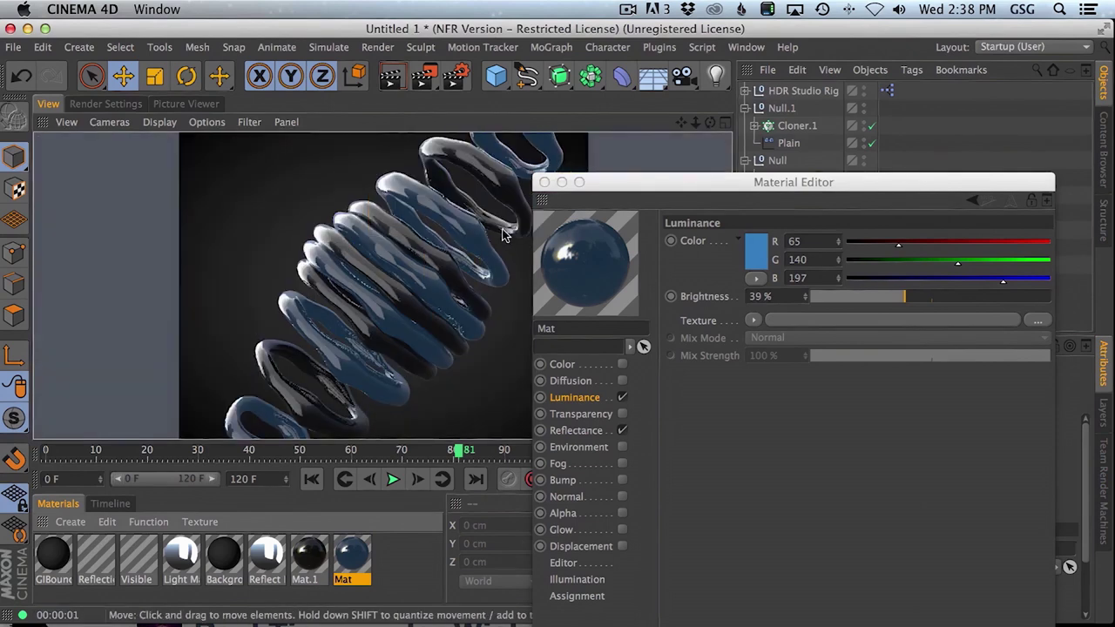
Switch the renderer to Physical with Sampling Quality set to Automatic and a Shading Error Threshold of 10%
{"action": "left_click_drag", "start_coordinate": [616, 190], "coordinate": [683, 151]}
{"action": "left_click", "coordinate": [106, 104]}
{"action": "left_click", "coordinate": [139, 140]}
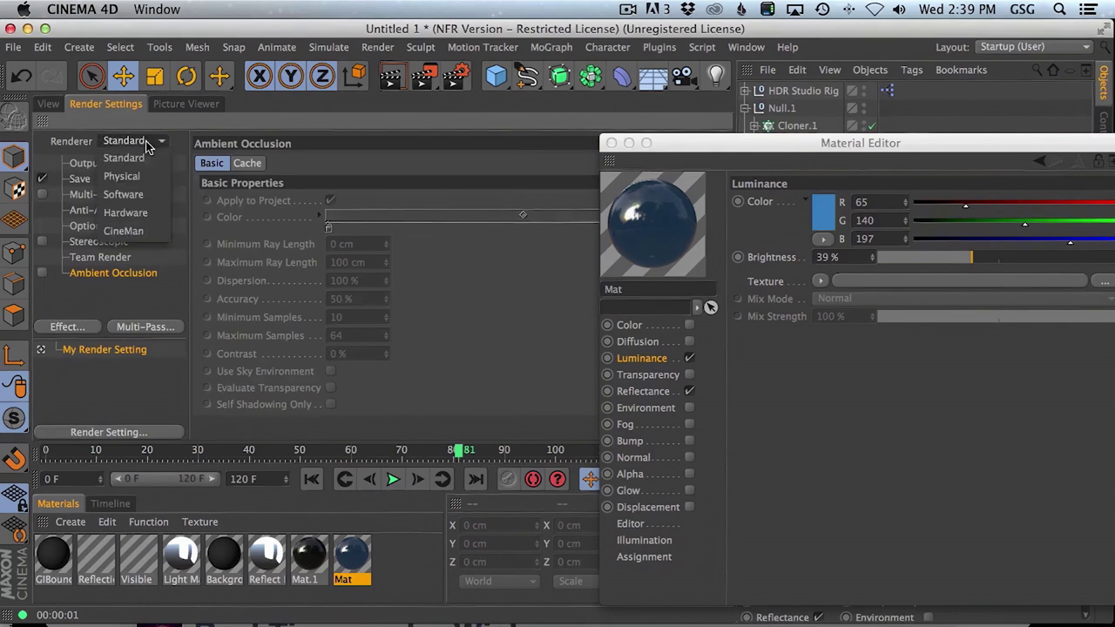
{"action": "left_click", "coordinate": [122, 176]}
{"action": "left_click", "coordinate": [87, 273]}
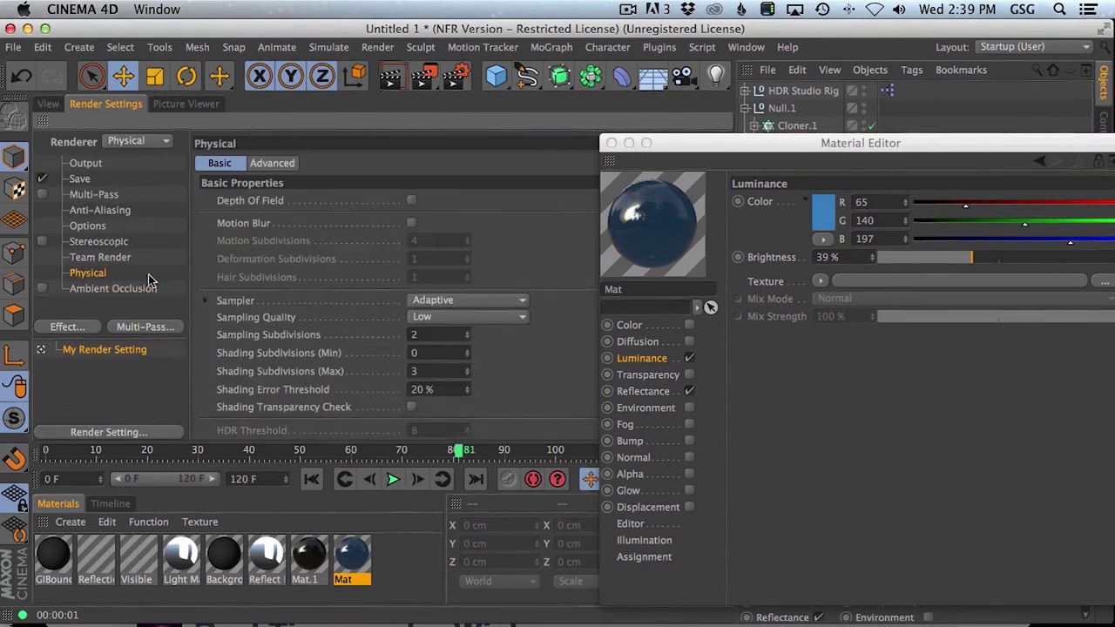
{"action": "left_click", "coordinate": [466, 317]}
{"action": "left_click", "coordinate": [436, 388]}
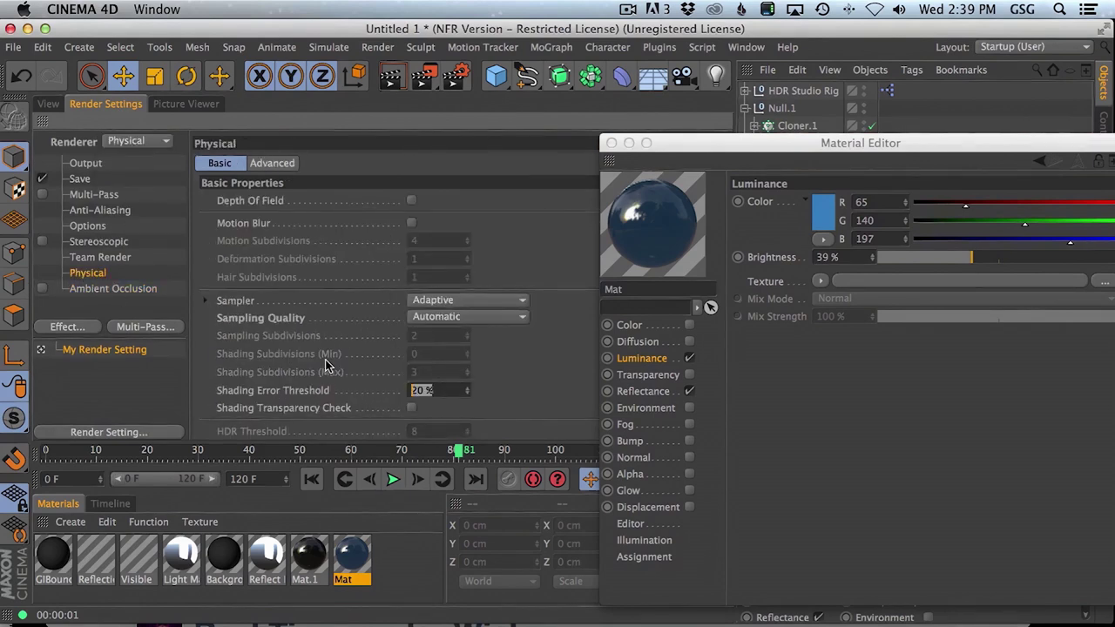
Render frame 81 to the Picture Viewer, examine the rings, and return to the perspective view with the material editor closed
{"action": "key", "text": "shift+r"}
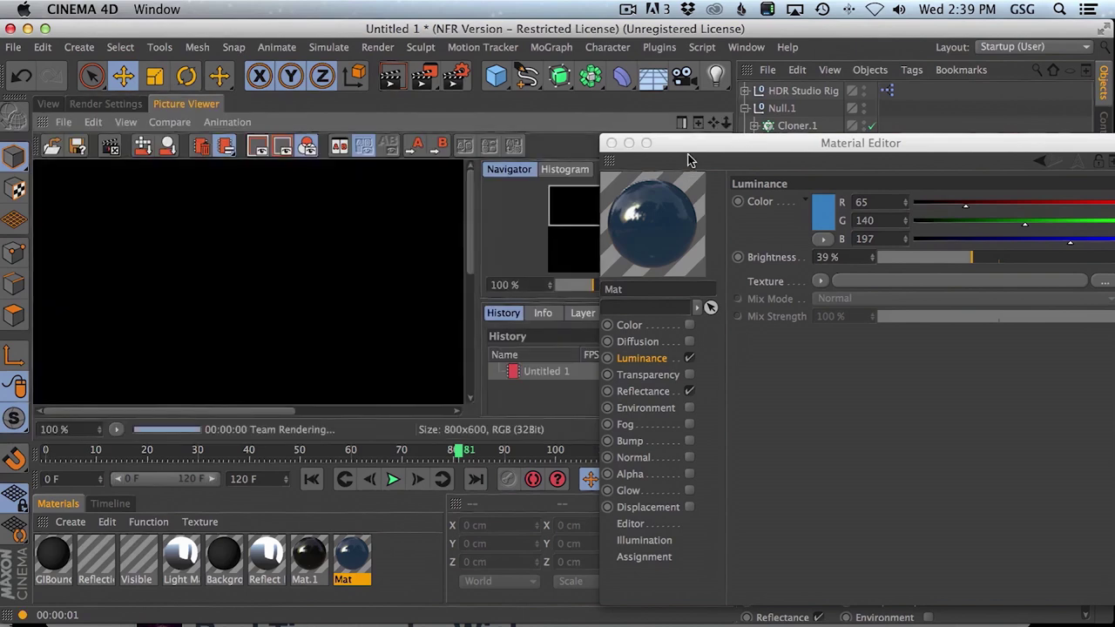
{"action": "left_click_drag", "start_coordinate": [688, 154], "coordinate": [586, 53]}
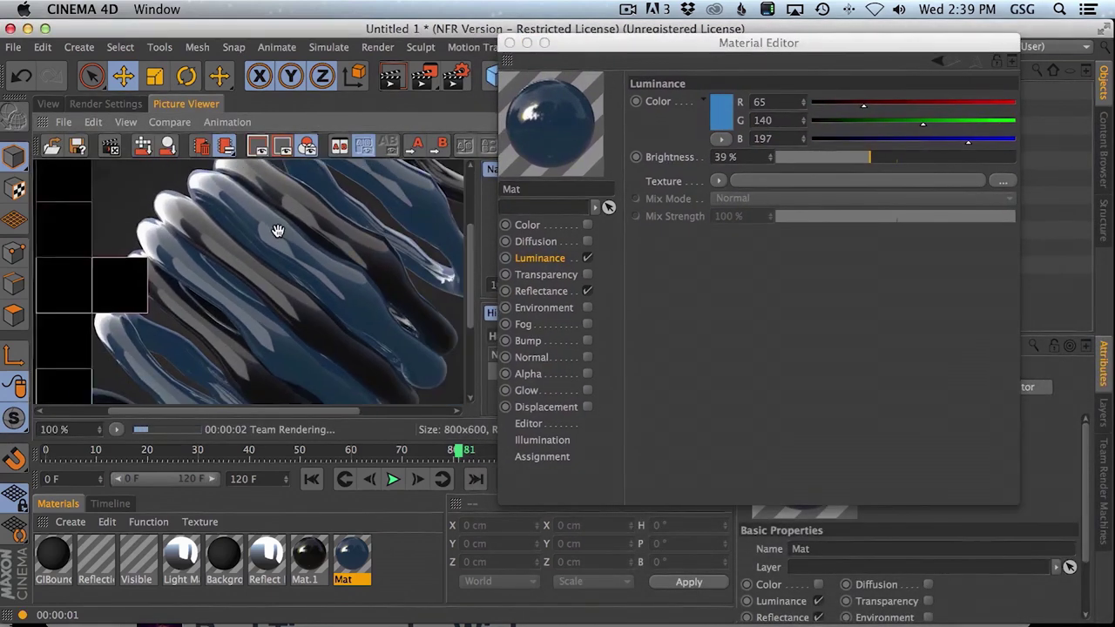
{"action": "left_click_drag", "start_coordinate": [328, 241], "coordinate": [346, 180]}
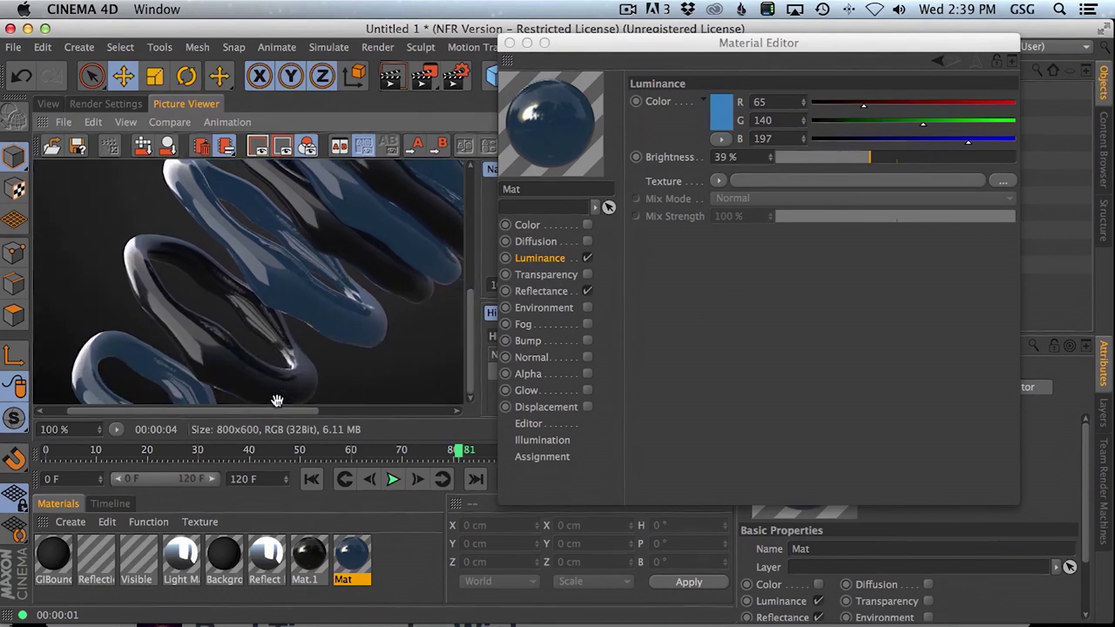
{"action": "left_click", "coordinate": [48, 103]}
{"action": "left_click", "coordinate": [509, 43]}
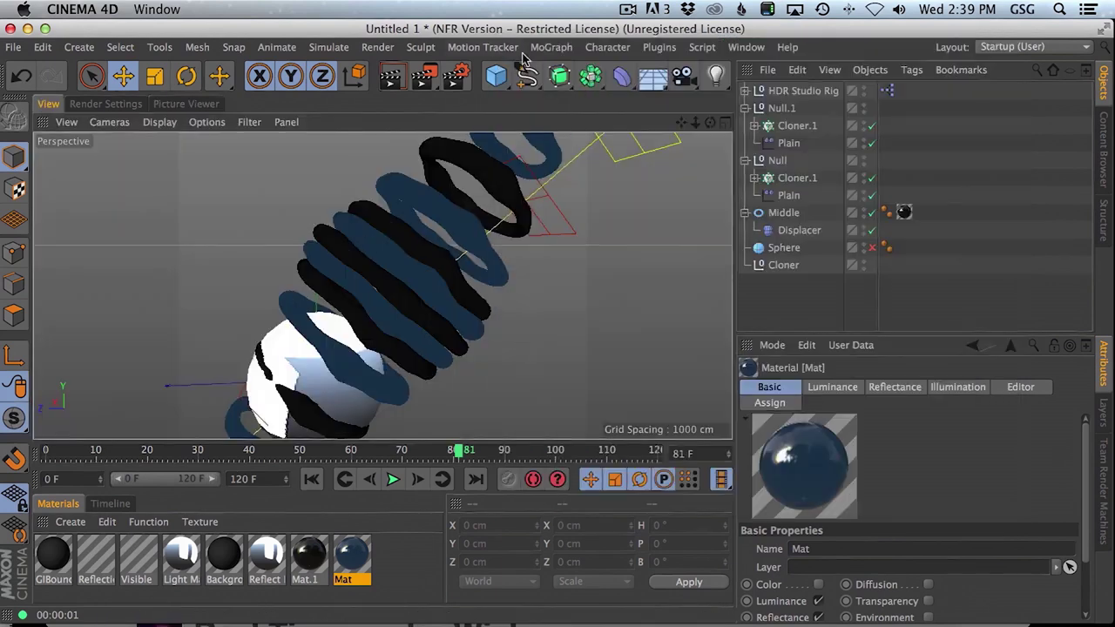
Play back the animation, stop it, and add a Camera with a Focal Length of 25 mm
{"action": "left_click", "coordinate": [392, 479]}
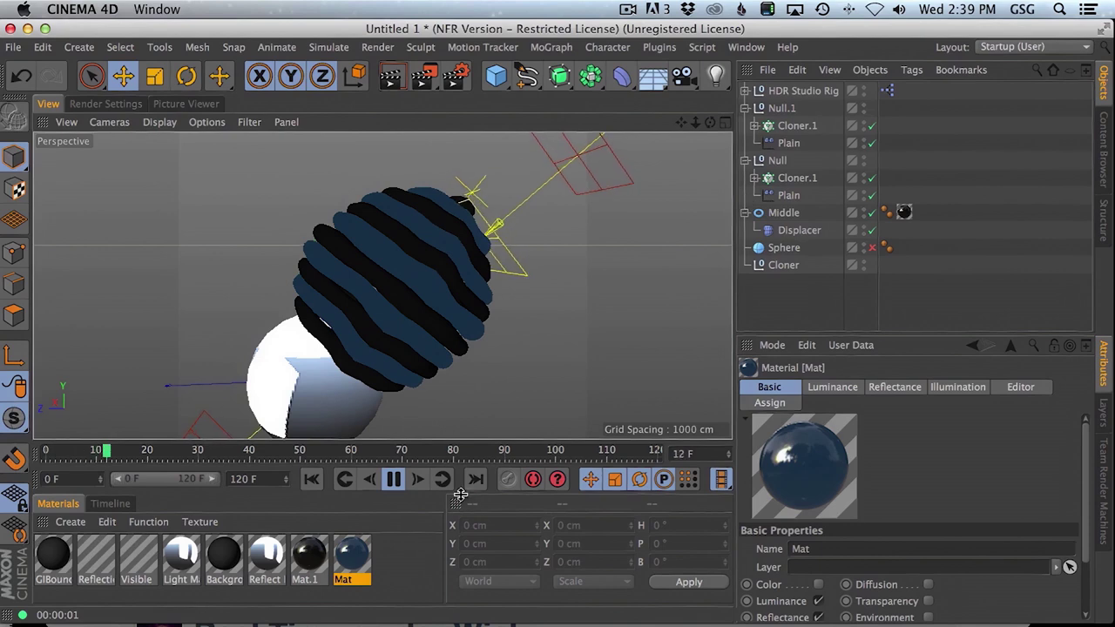
{"action": "left_click", "coordinate": [392, 479]}
{"action": "left_click_drag", "start_coordinate": [683, 76], "coordinate": [746, 104]}
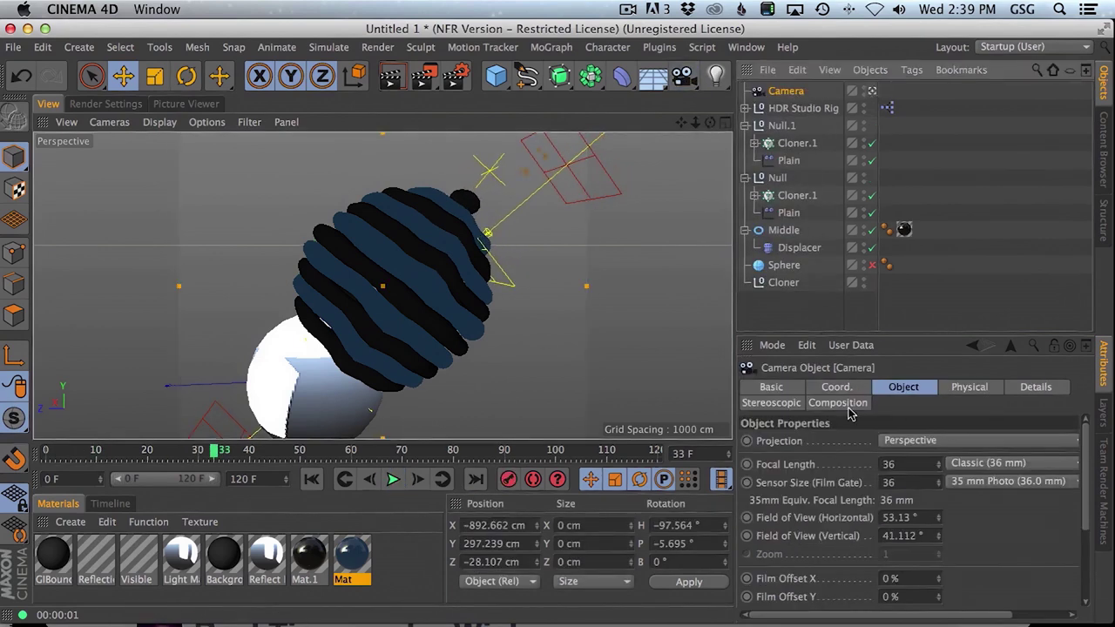
{"action": "left_click", "coordinate": [897, 464]}
{"action": "type", "text": "25"}
{"action": "key", "text": "Return"}
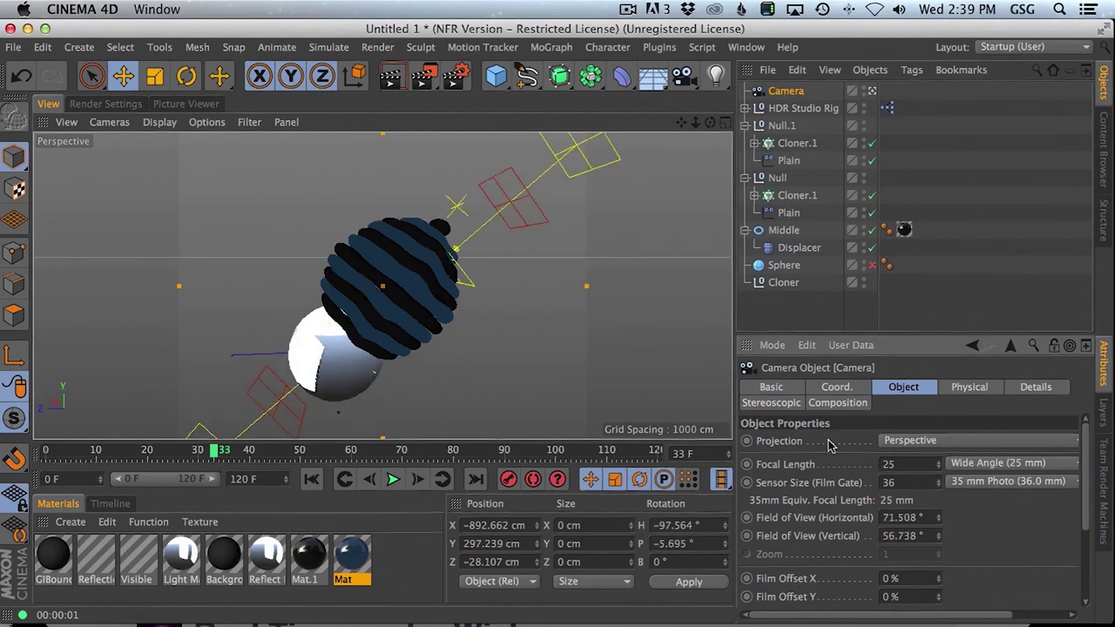
Move the camera in close on the ball, checking the framing along the animation, and render frame 85 to the Picture Viewer
{"action": "left_click_drag", "start_coordinate": [391, 307], "coordinate": [415, 302]}
{"action": "left_click_drag", "start_coordinate": [347, 455], "coordinate": [643, 450]}
{"action": "mouse_move", "coordinate": [405, 305]}
{"action": "left_mouse_down", "text": "alt"}
{"action": "mouse_move", "coordinate": [438, 281]}
{"action": "mouse_move", "coordinate": [399, 302]}
{"action": "mouse_move", "coordinate": [415, 294]}
{"action": "mouse_move", "coordinate": [411, 309]}
{"action": "left_mouse_up", "text": "alt"}
{"action": "left_click_drag", "start_coordinate": [335, 453], "coordinate": [76, 410]}
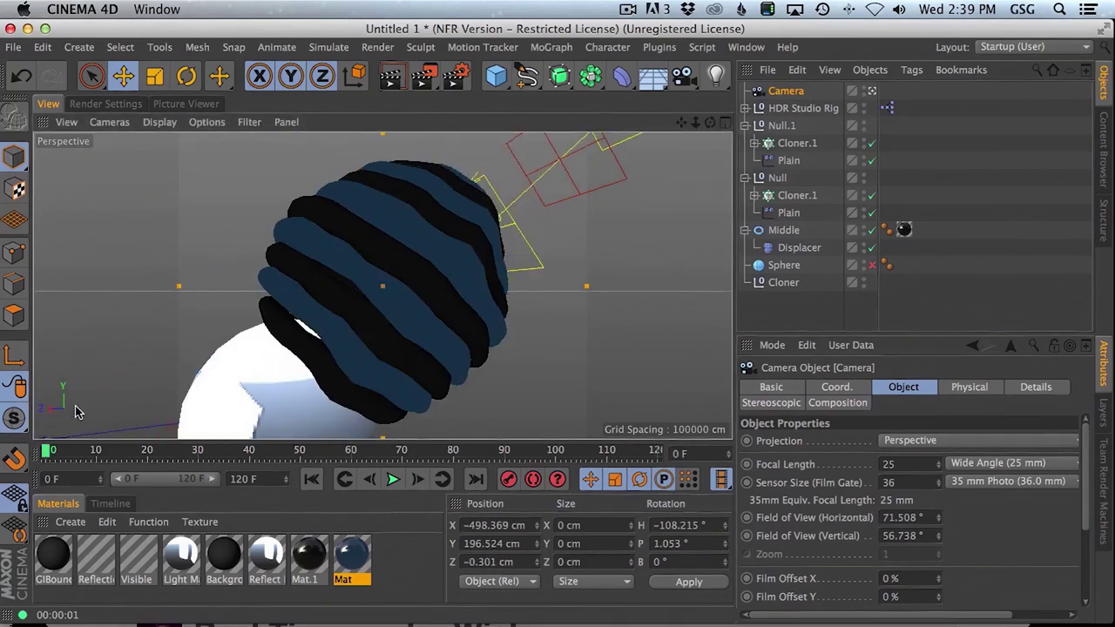
{"action": "middle_click_drag", "start_coordinate": [365, 352], "coordinate": [386, 339], "text": "alt"}
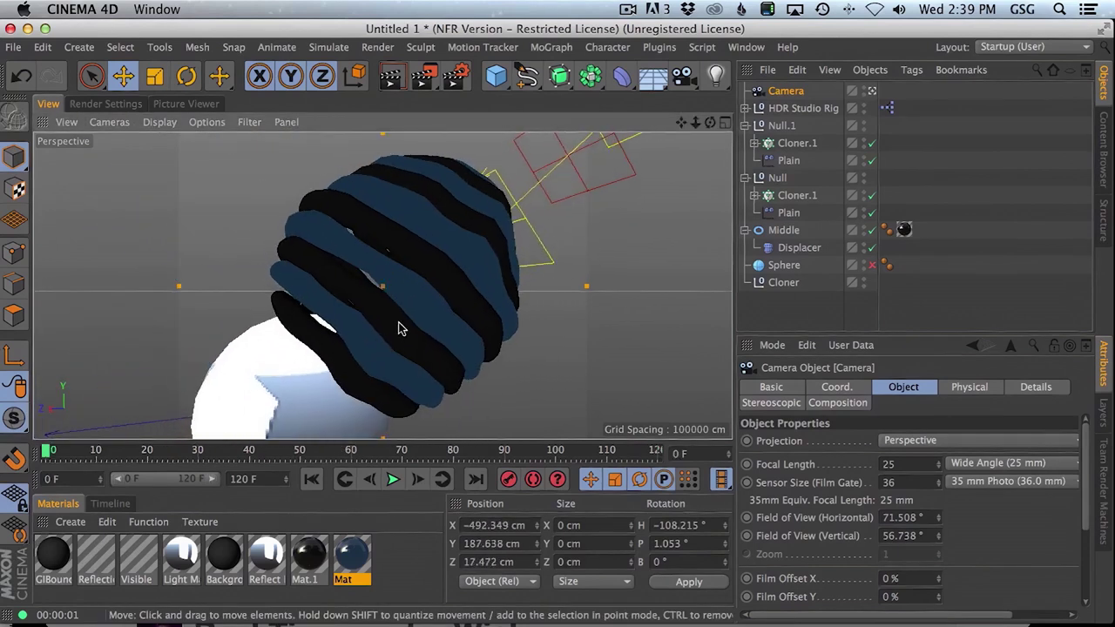
{"action": "left_click_drag", "start_coordinate": [398, 328], "coordinate": [398, 323]}
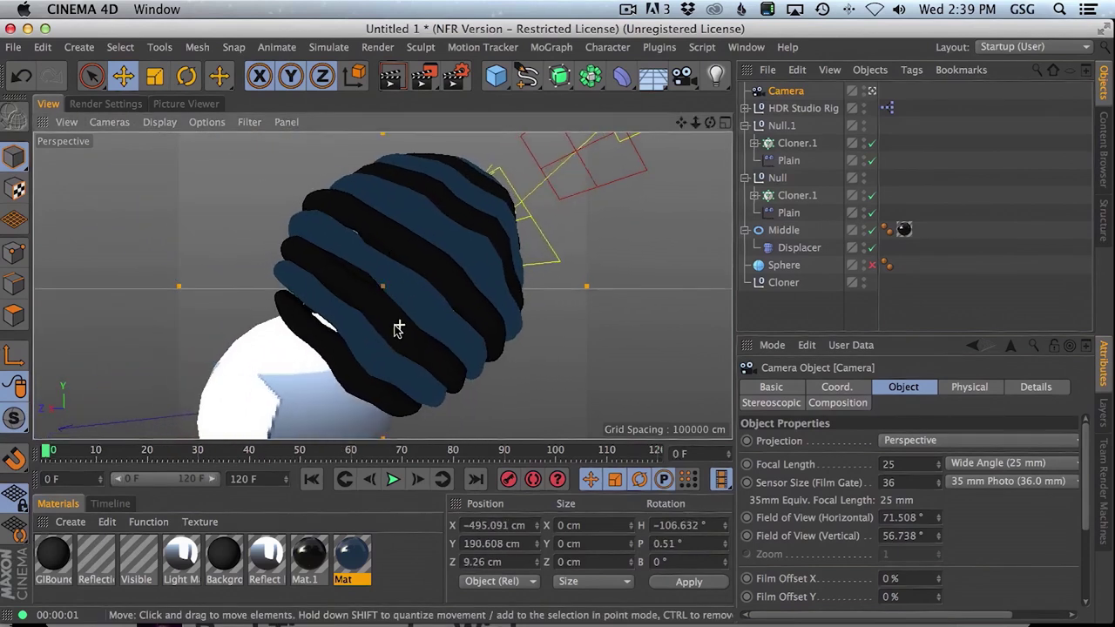
{"action": "left_click_drag", "start_coordinate": [310, 450], "coordinate": [484, 453]}
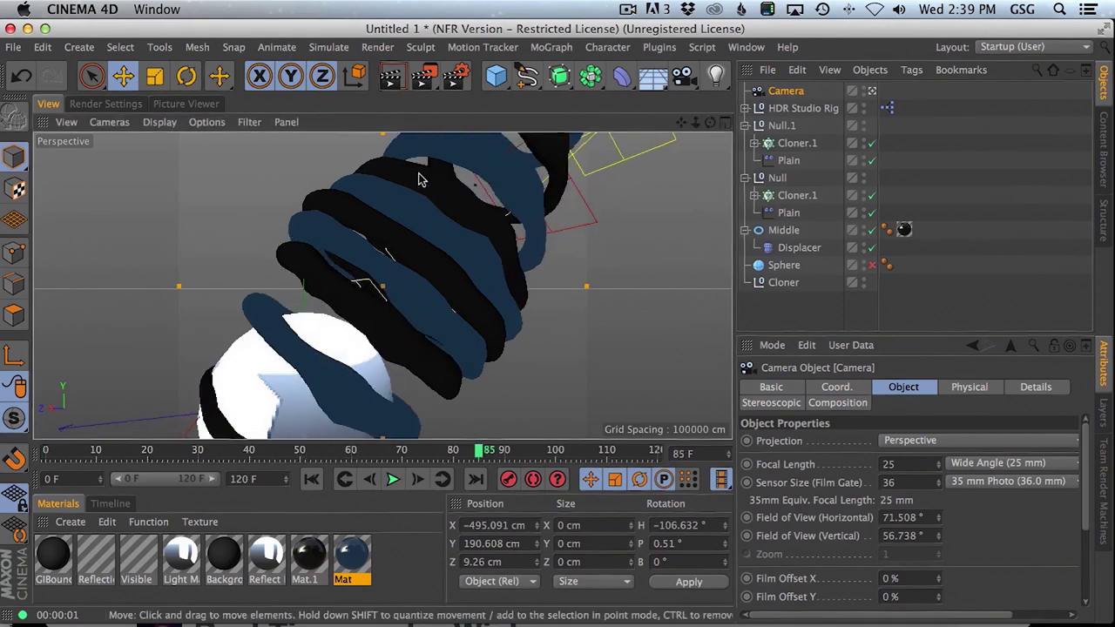
{"action": "left_click", "coordinate": [395, 78]}
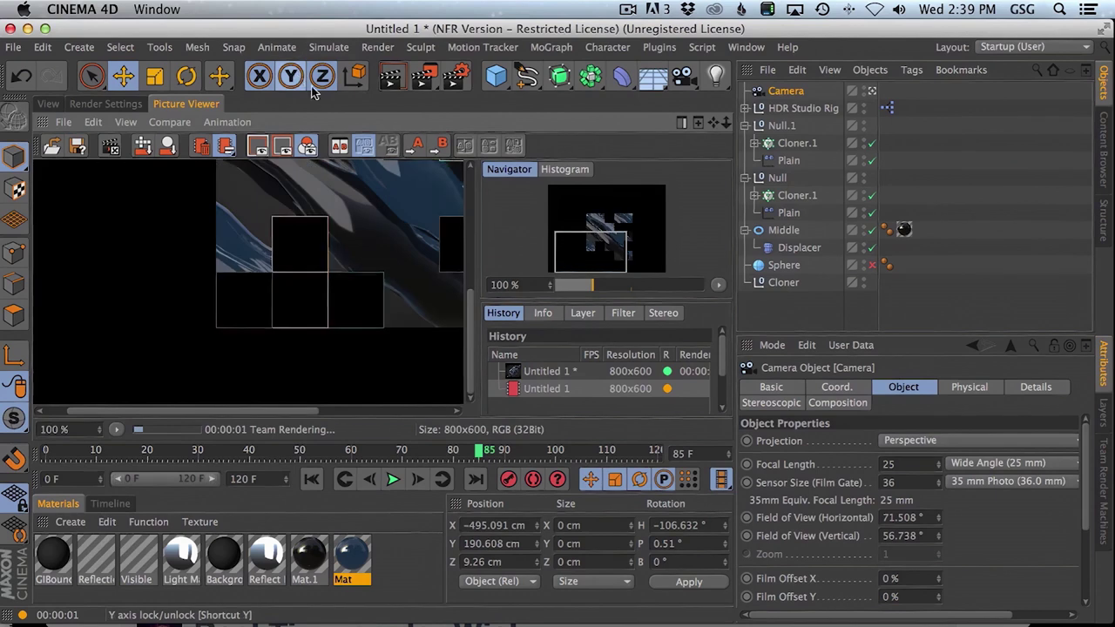
Set the output Film Aspect to HDTV (16:9) in the render settings and return to the perspective view
{"action": "left_click", "coordinate": [117, 104]}
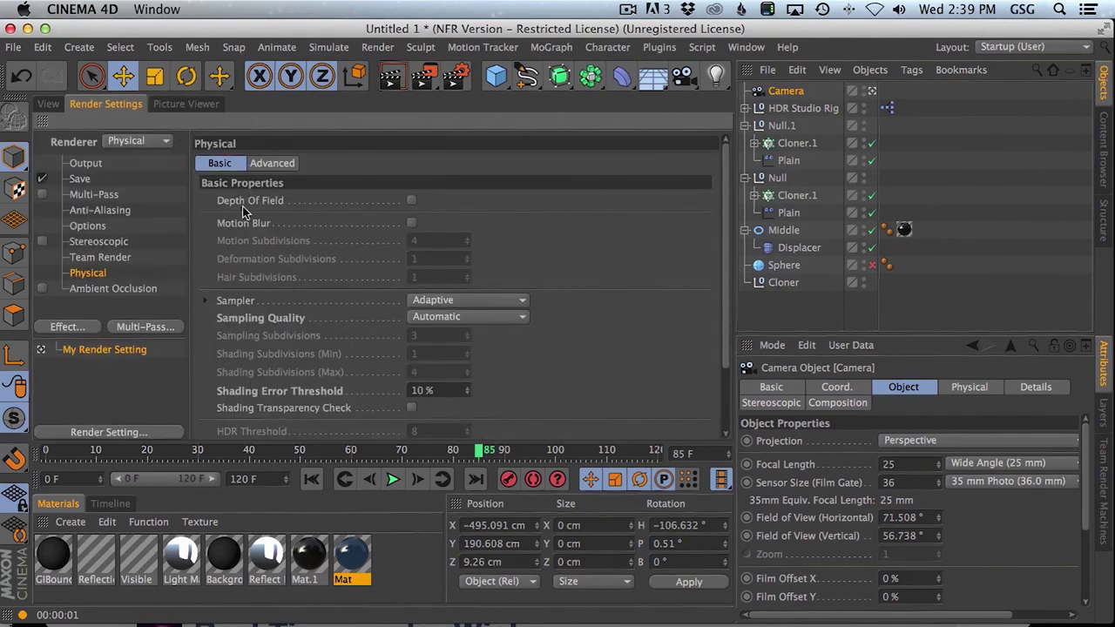
{"action": "left_click", "coordinate": [91, 163], "text": "shift"}
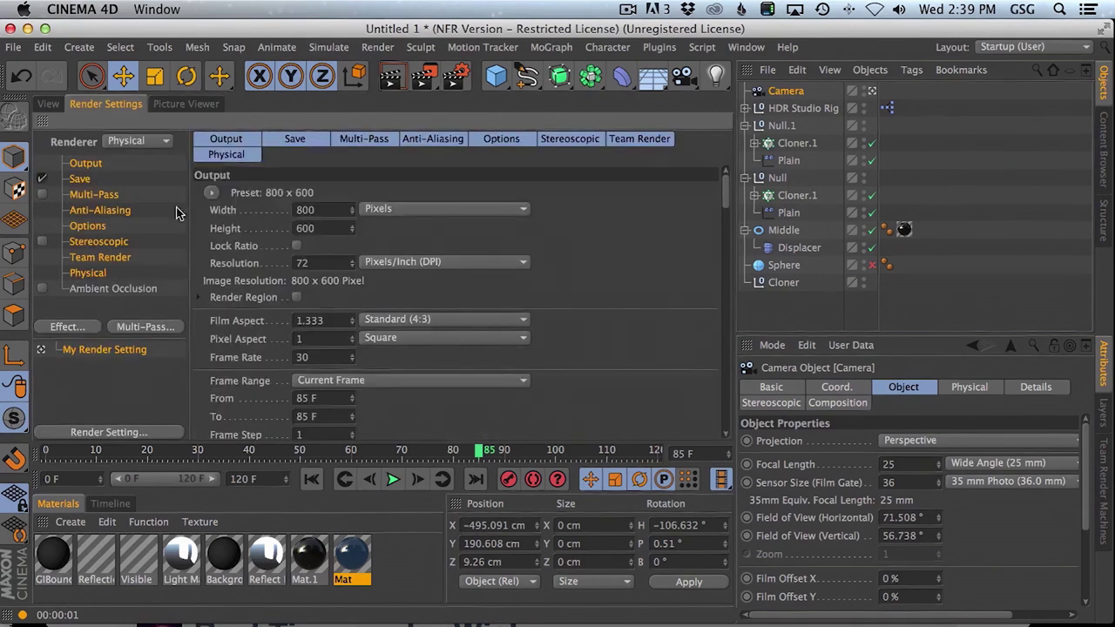
{"action": "left_click", "coordinate": [297, 247]}
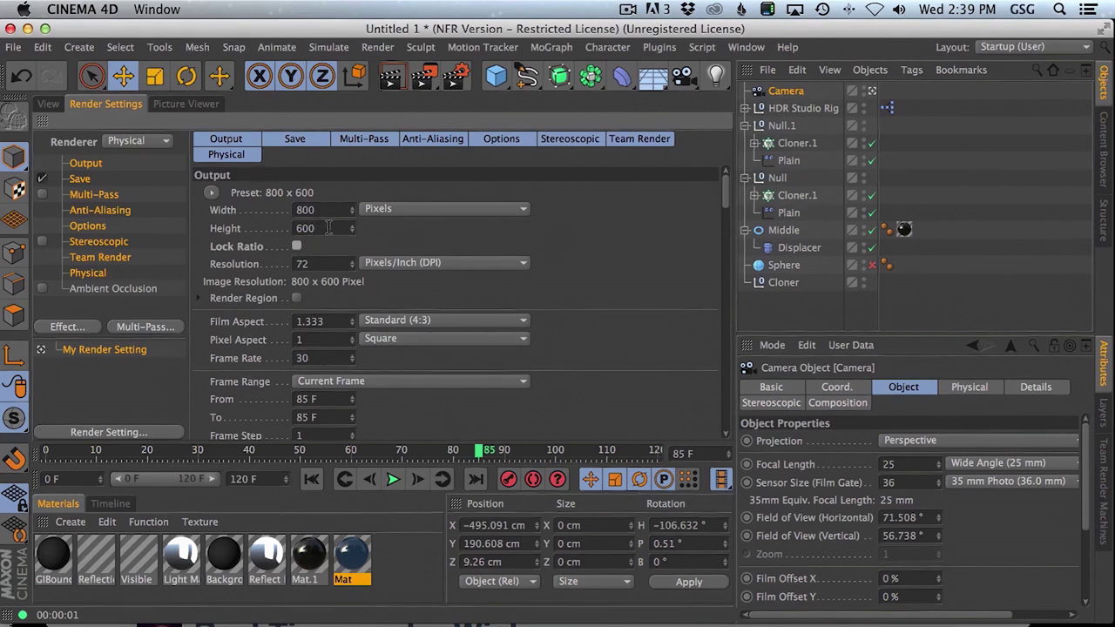
{"action": "left_click", "coordinate": [388, 320]}
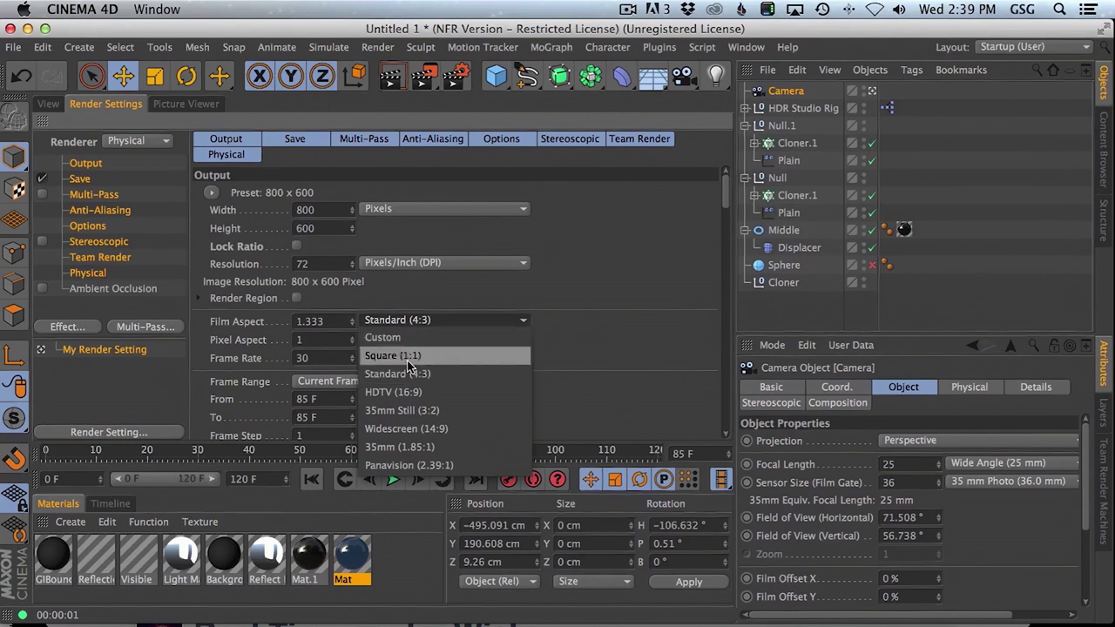
{"action": "left_click", "coordinate": [416, 393]}
{"action": "left_click", "coordinate": [49, 105]}
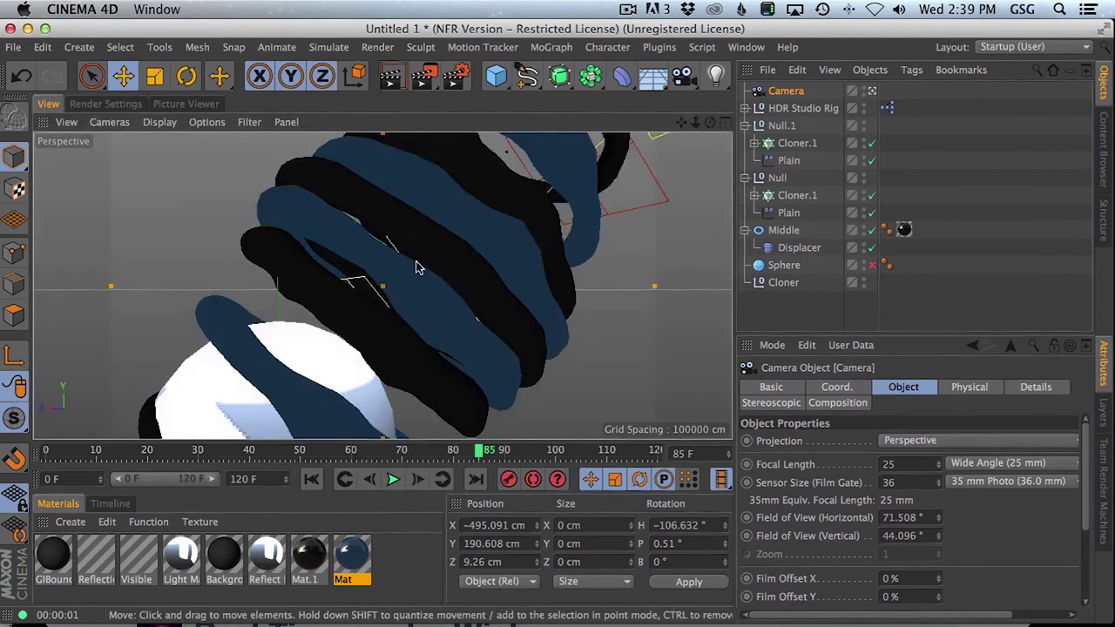
Adjust the camera's framing of the rings for the widescreen format, checking it along the animation back to frame 0
{"action": "left_click_drag", "start_coordinate": [324, 454], "coordinate": [654, 446]}
{"action": "left_click_drag", "start_coordinate": [388, 271], "coordinate": [393, 256], "text": "alt"}
{"action": "middle_click_drag", "start_coordinate": [393, 256], "coordinate": [393, 301], "text": "alt"}
{"action": "left_click_drag", "start_coordinate": [354, 452], "coordinate": [44, 450]}
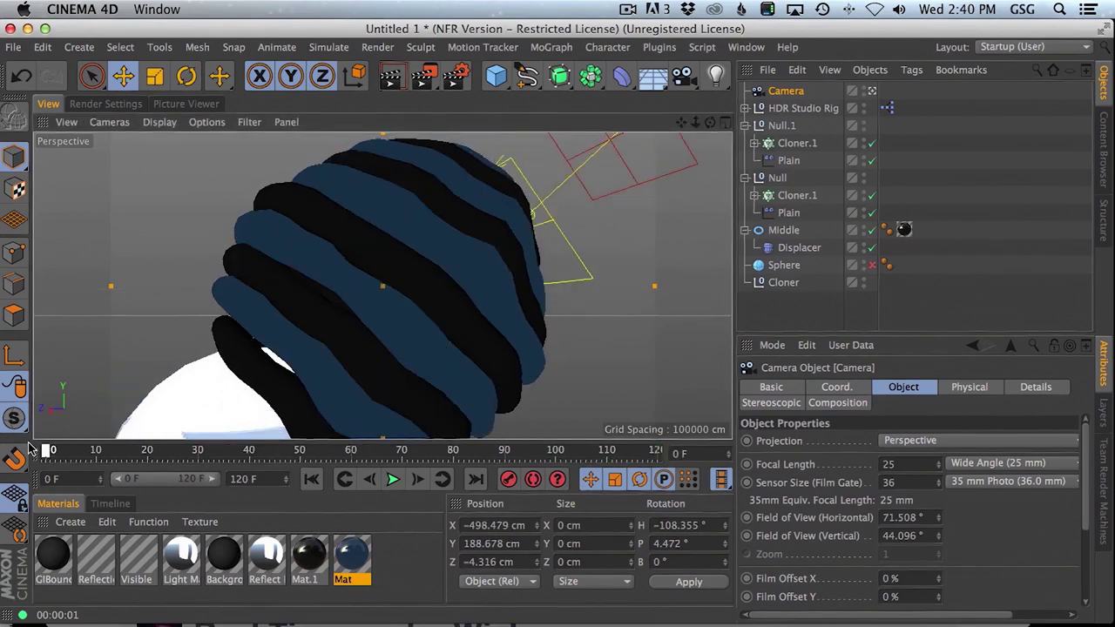
Pull the camera back and orbit it so the whole ball fits the widescreen frame, and render the view
{"action": "right_click_drag", "start_coordinate": [405, 315], "coordinate": [394, 323], "text": "alt"}
{"action": "left_click_drag", "start_coordinate": [393, 326], "coordinate": [415, 281], "text": "alt"}
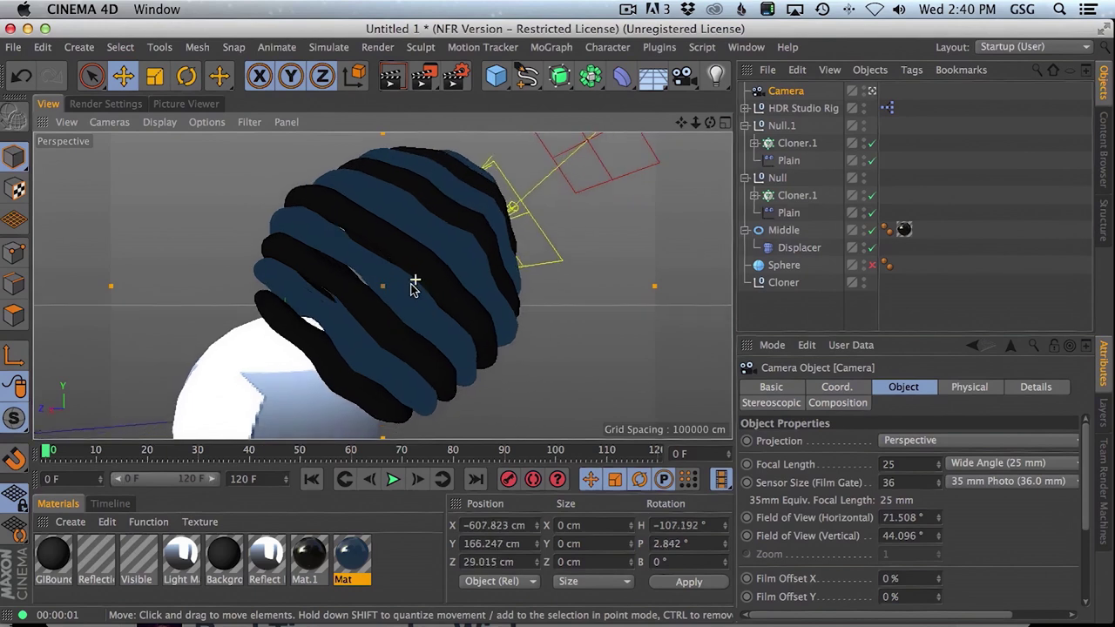
{"action": "left_click", "coordinate": [392, 77]}
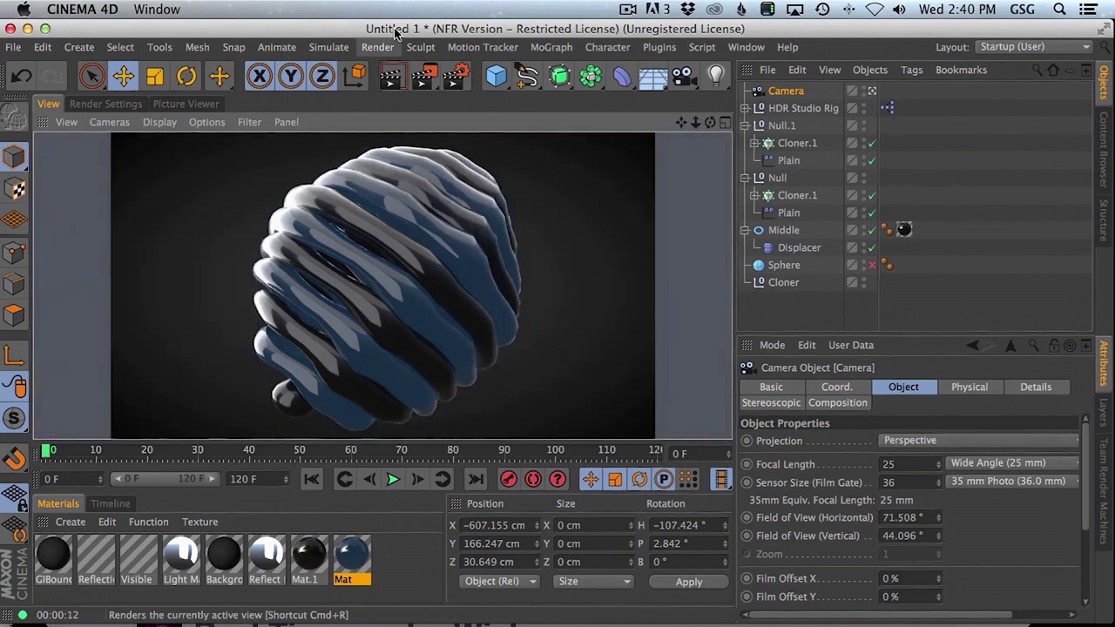
Set the Reflection Strength of the blue material Mat to 100%
{"action": "double_click", "coordinate": [352, 562]}
{"action": "left_click", "coordinate": [304, 370]}
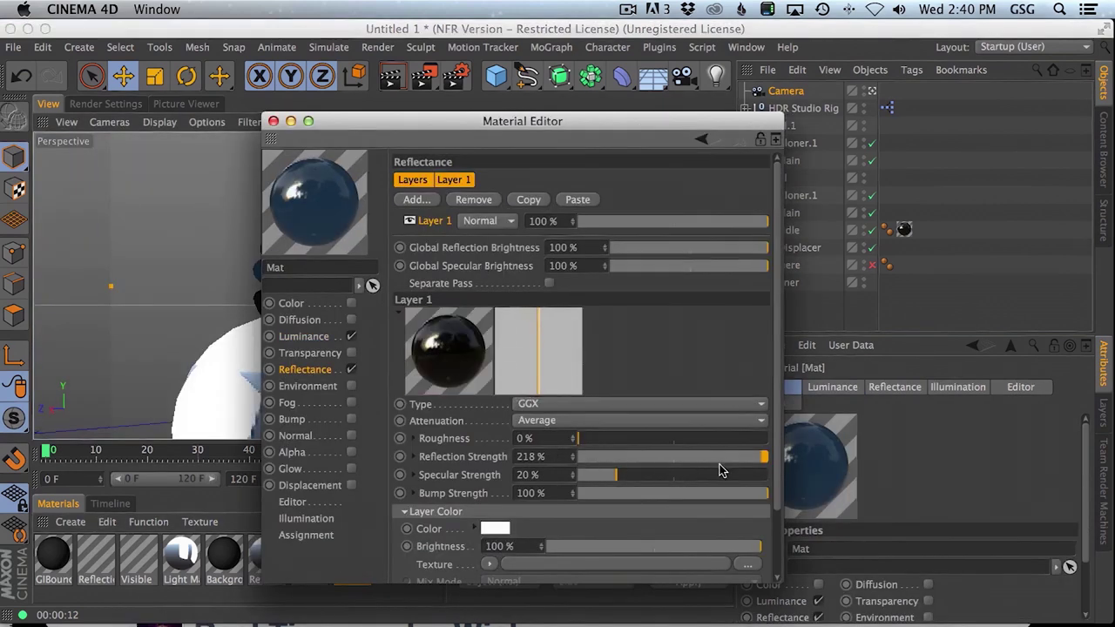
{"action": "double_click", "coordinate": [544, 456]}
{"action": "type", "text": "100"}
{"action": "key", "text": "Return"}
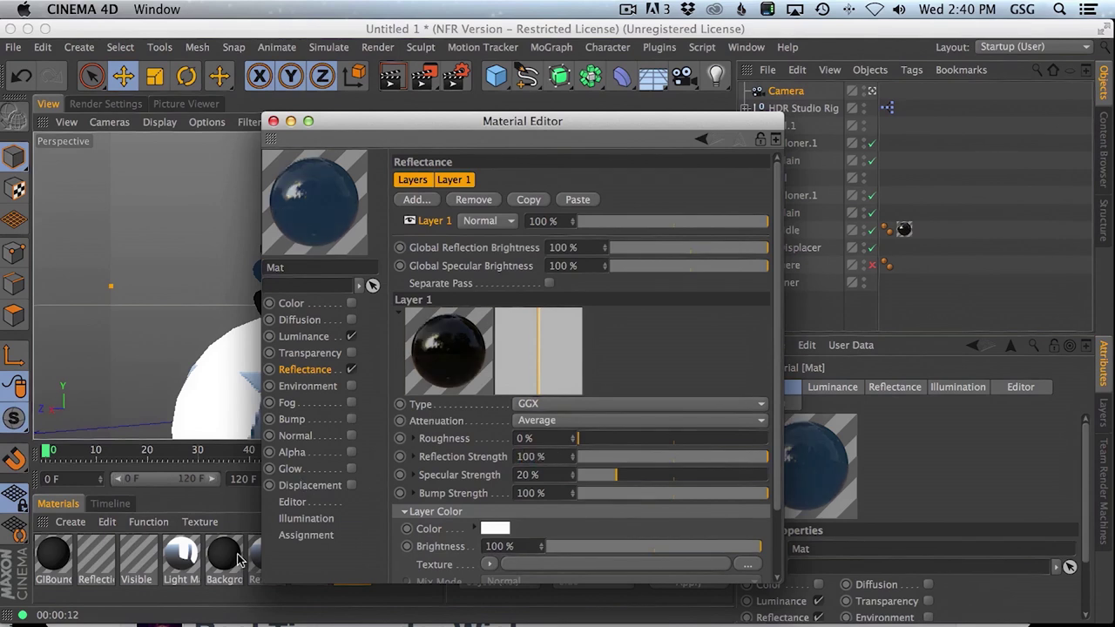
{"action": "left_click", "coordinate": [273, 121]}
In the black material Mat.1, set Reflection Strength to 100% on Layer 2 and 90% on Layer 1, and preview the render
{"action": "double_click", "coordinate": [341, 555]}
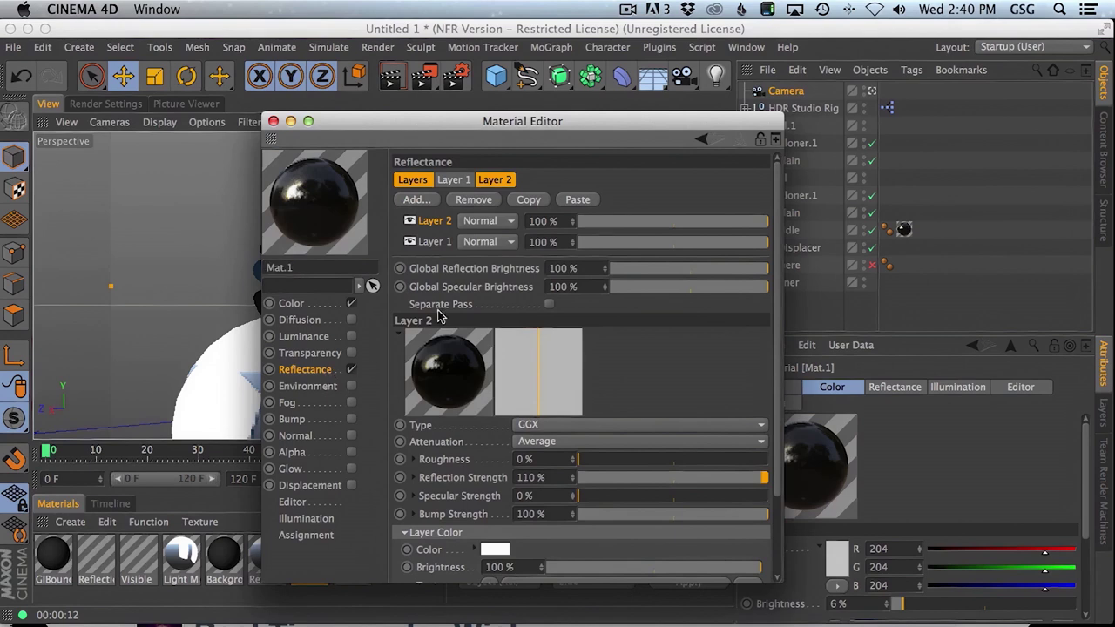
{"action": "left_click_drag", "start_coordinate": [558, 475], "coordinate": [517, 474]}
{"action": "type", "text": "100"}
{"action": "key", "text": "Return"}
{"action": "left_click", "coordinate": [433, 242]}
{"action": "left_click", "coordinate": [527, 477]}
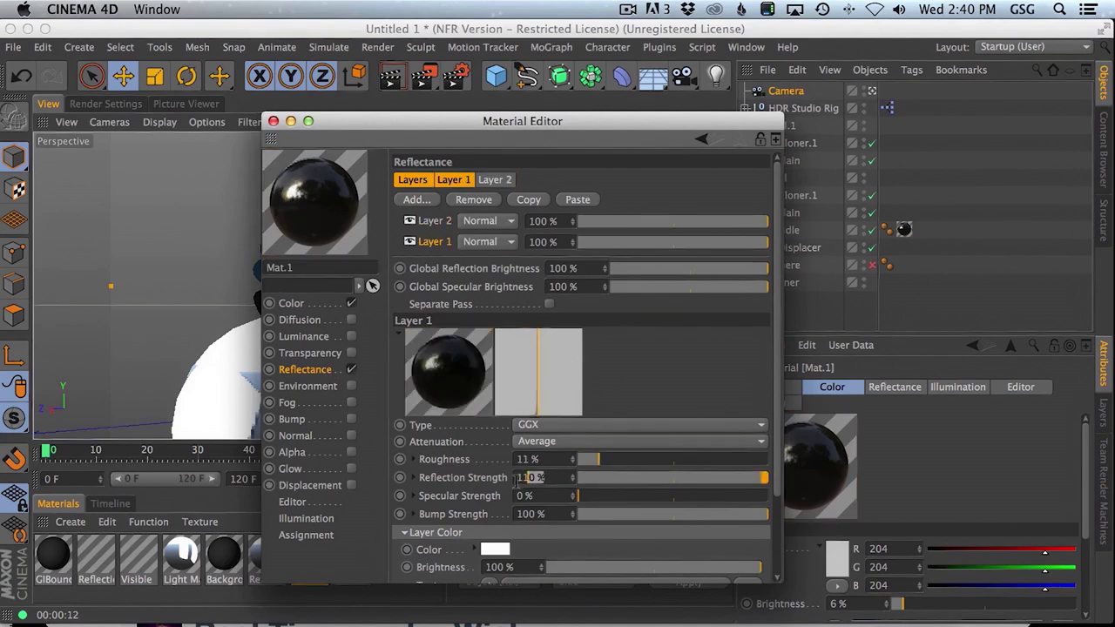
{"action": "type", "text": "90"}
{"action": "key", "text": "Return"}
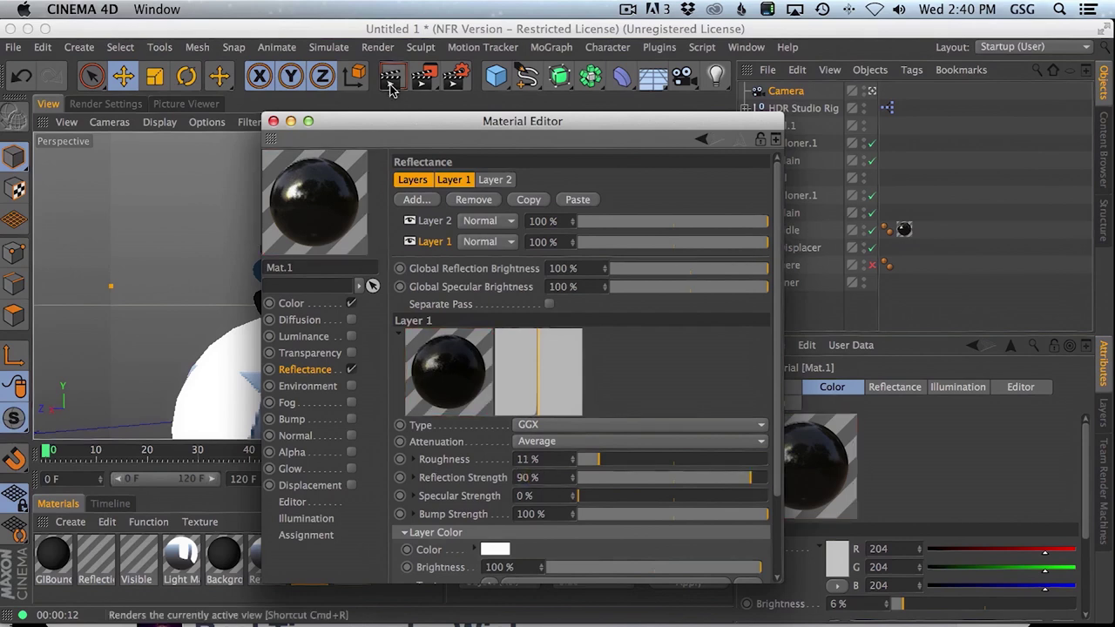
{"action": "left_click_drag", "start_coordinate": [389, 128], "coordinate": [733, 215]}
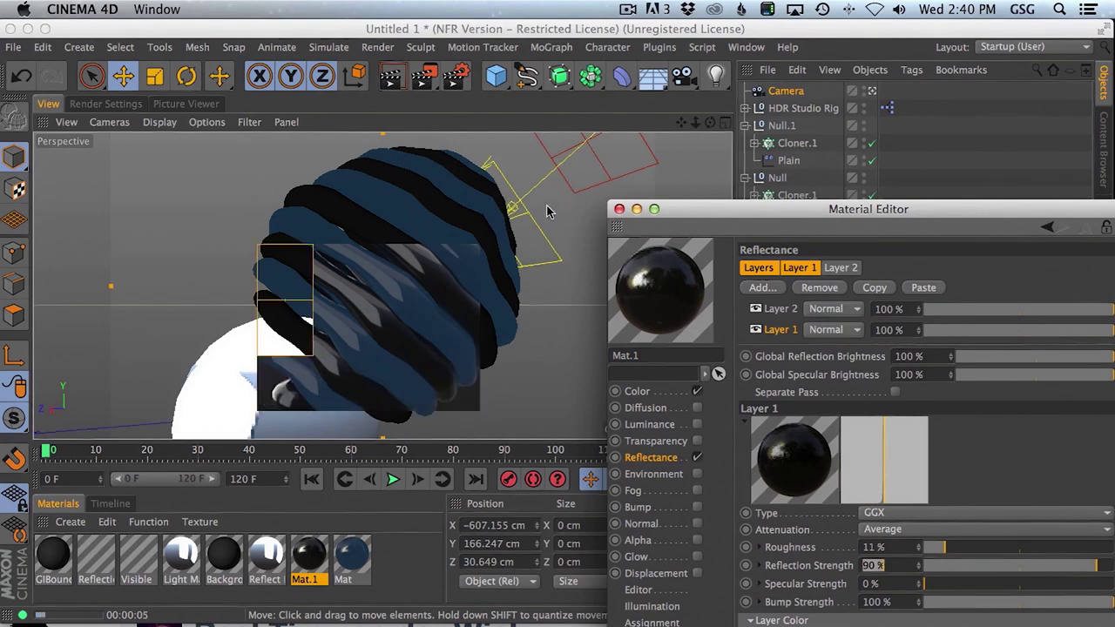
{"action": "left_click", "coordinate": [635, 210]}
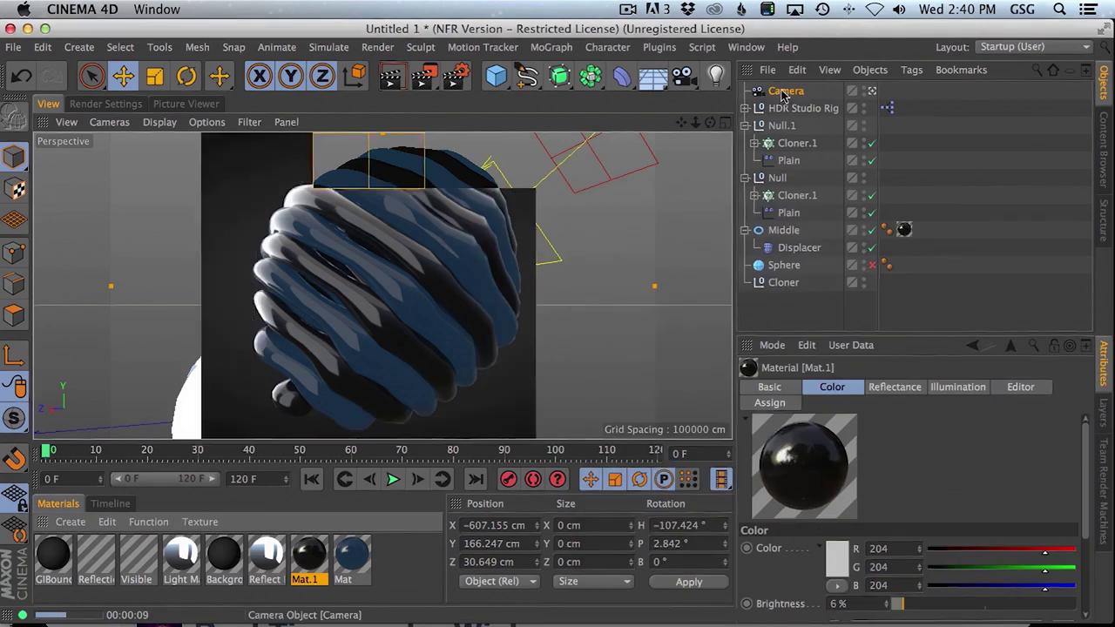
Set the HDR Studio Rig's light rotation to -68° and render the frame to the Picture Viewer to inspect the reflections
{"action": "left_click", "coordinate": [784, 92]}
{"action": "left_click", "coordinate": [793, 108]}
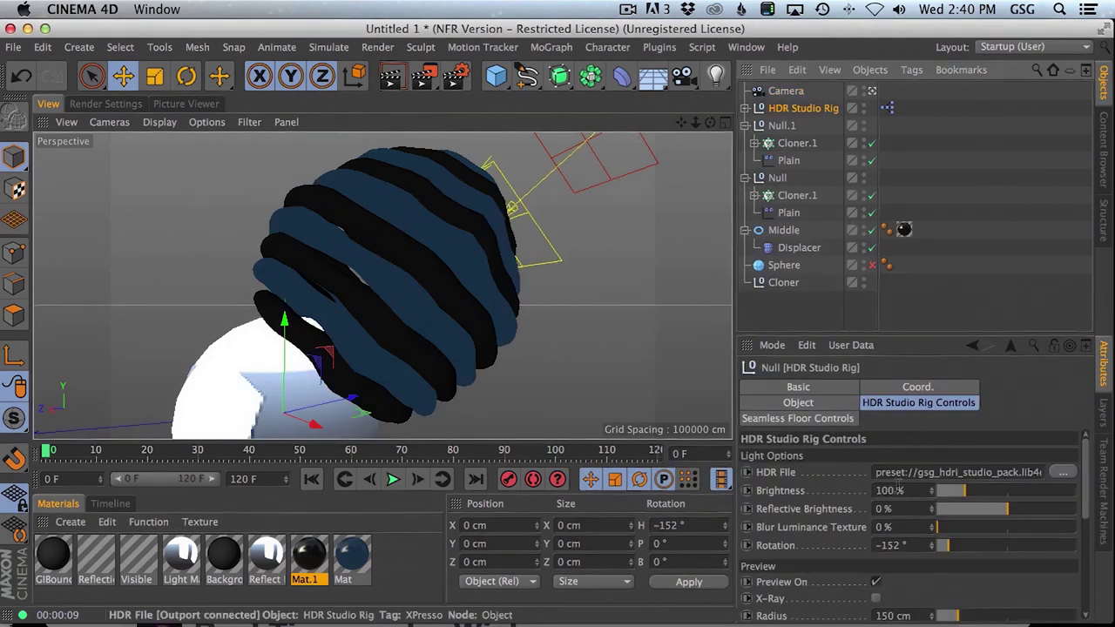
{"action": "left_click_drag", "start_coordinate": [947, 545], "coordinate": [984, 540]}
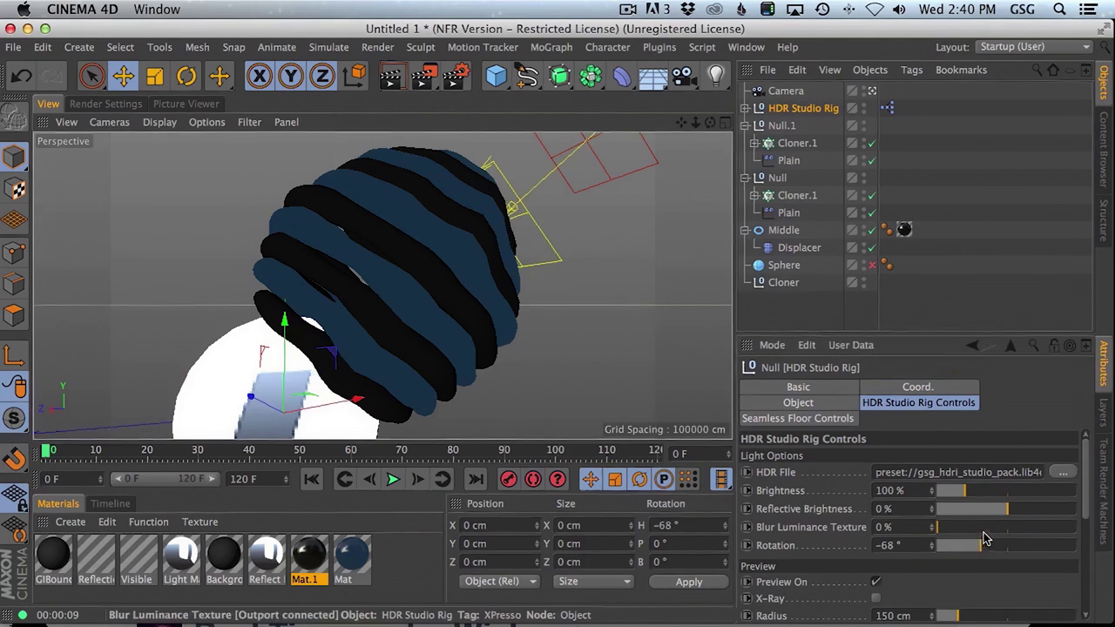
{"action": "key", "text": "shift+r"}
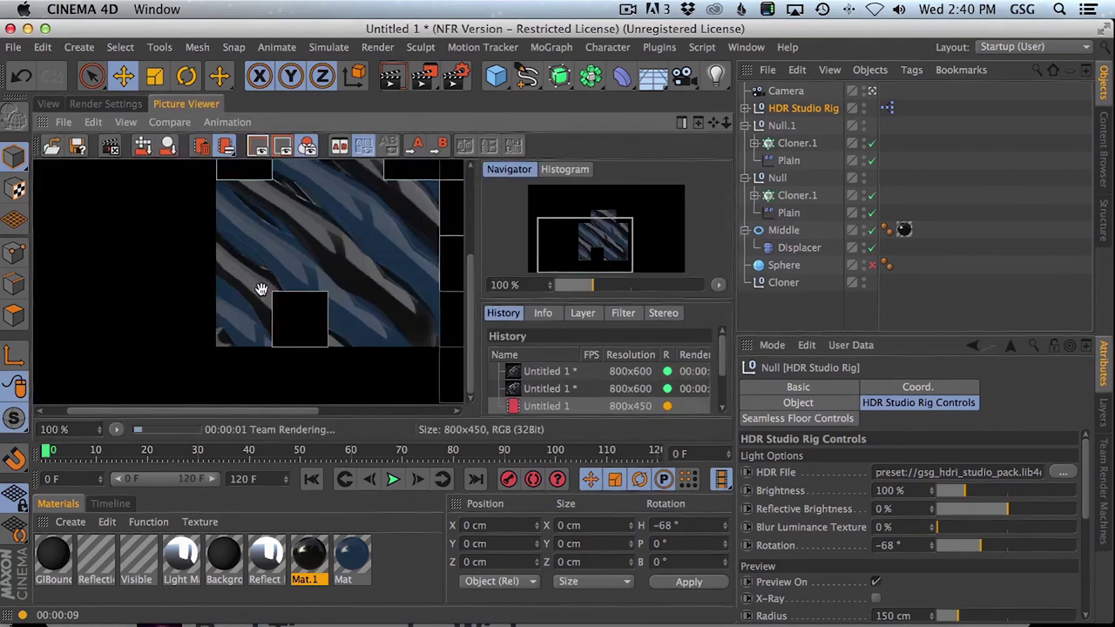
{"action": "left_click_drag", "start_coordinate": [317, 241], "coordinate": [176, 261]}
{"action": "left_click", "coordinate": [48, 104]}
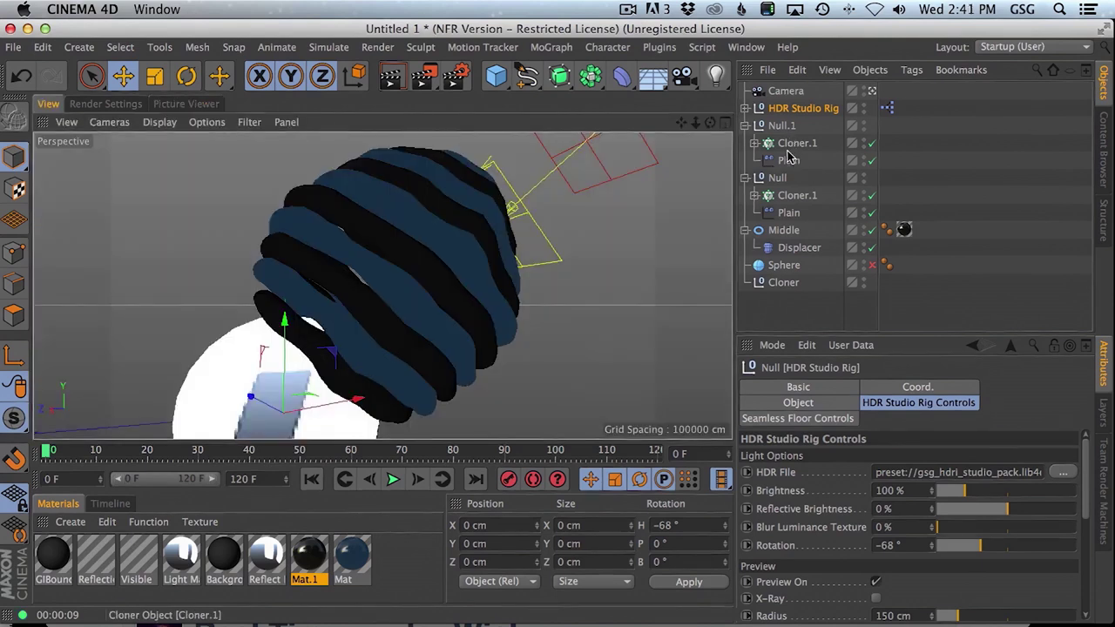
In Null.1's Cloner.1, set the Pipe Radius of Torus 0 to 48 cm and check the ball along the animation to frame 38
{"action": "left_click", "coordinate": [745, 108]}
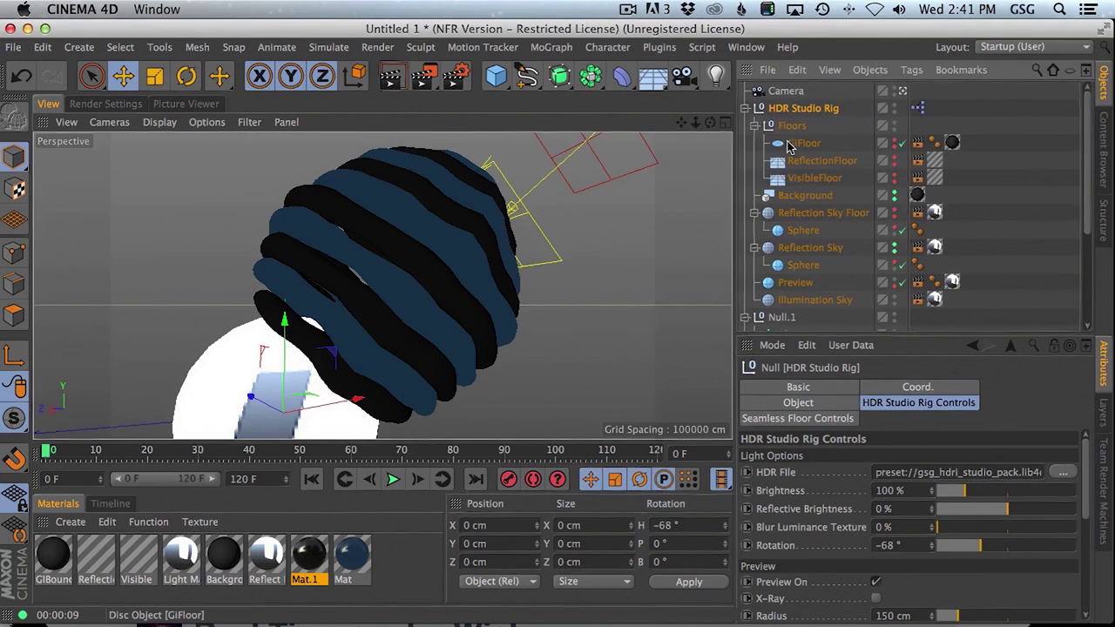
{"action": "left_click", "coordinate": [745, 108]}
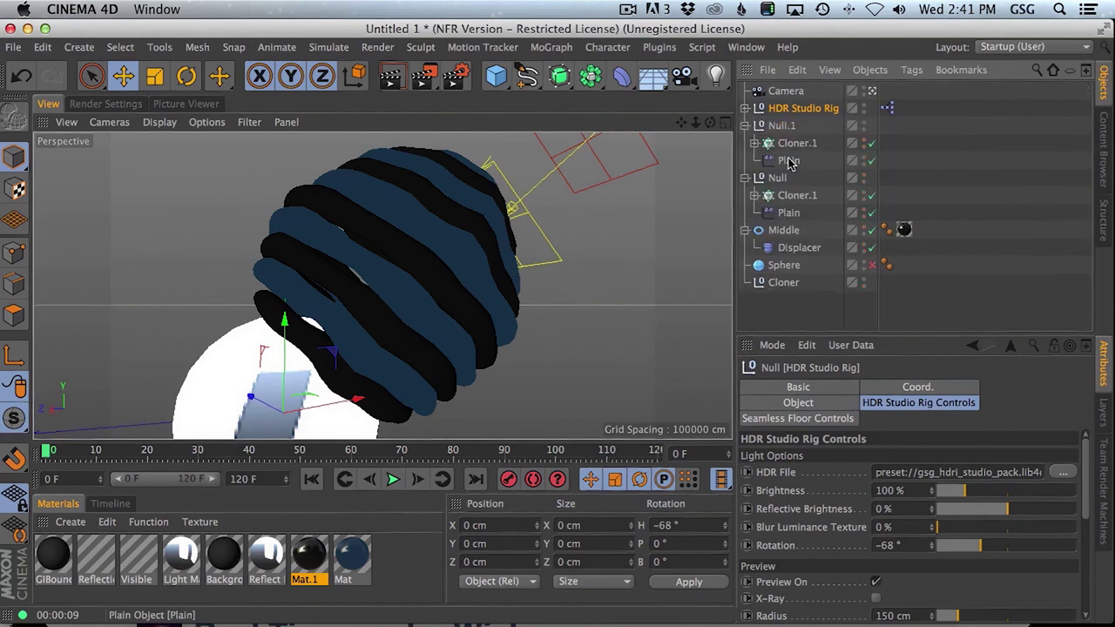
{"action": "left_click", "coordinate": [754, 142]}
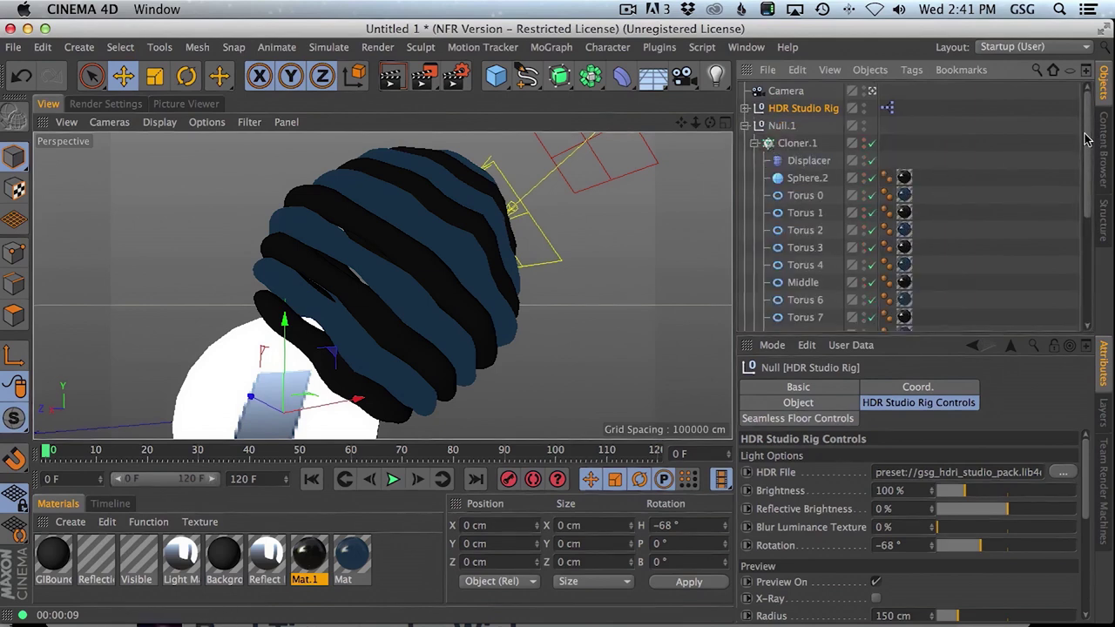
{"action": "scroll", "coordinate": [1001, 175], "scroll_direction": "down", "scroll_amount": 2}
{"action": "left_click", "coordinate": [813, 152]}
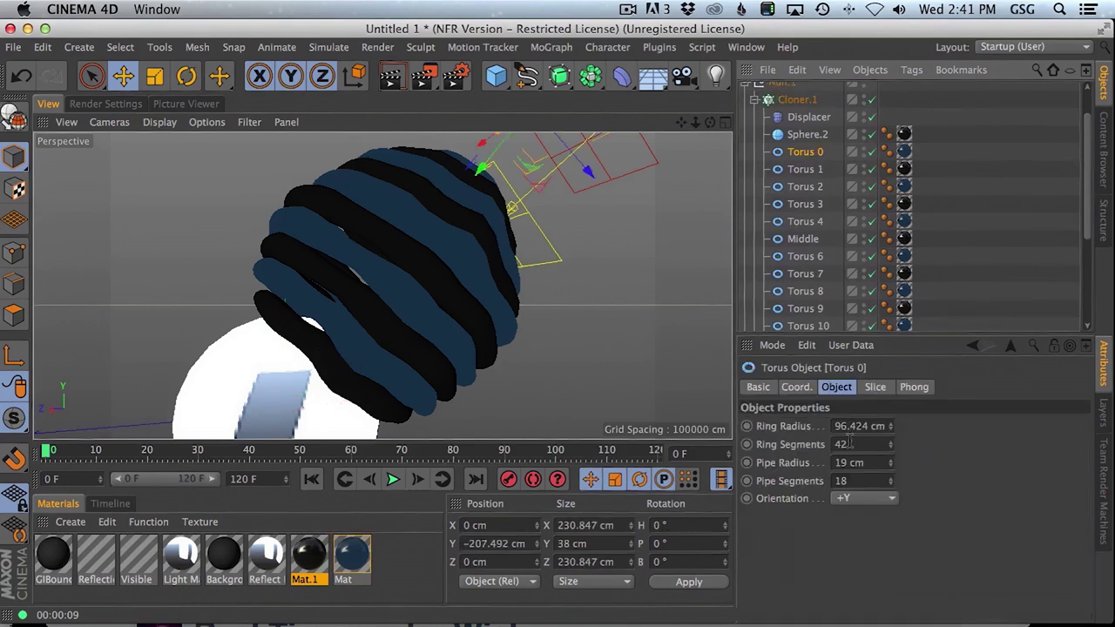
{"action": "mouse_move", "coordinate": [892, 469]}
{"action": "left_mouse_down"}
{"action": "mouse_move", "coordinate": [891, 438]}
{"action": "mouse_move", "coordinate": [892, 451]}
{"action": "left_mouse_up"}
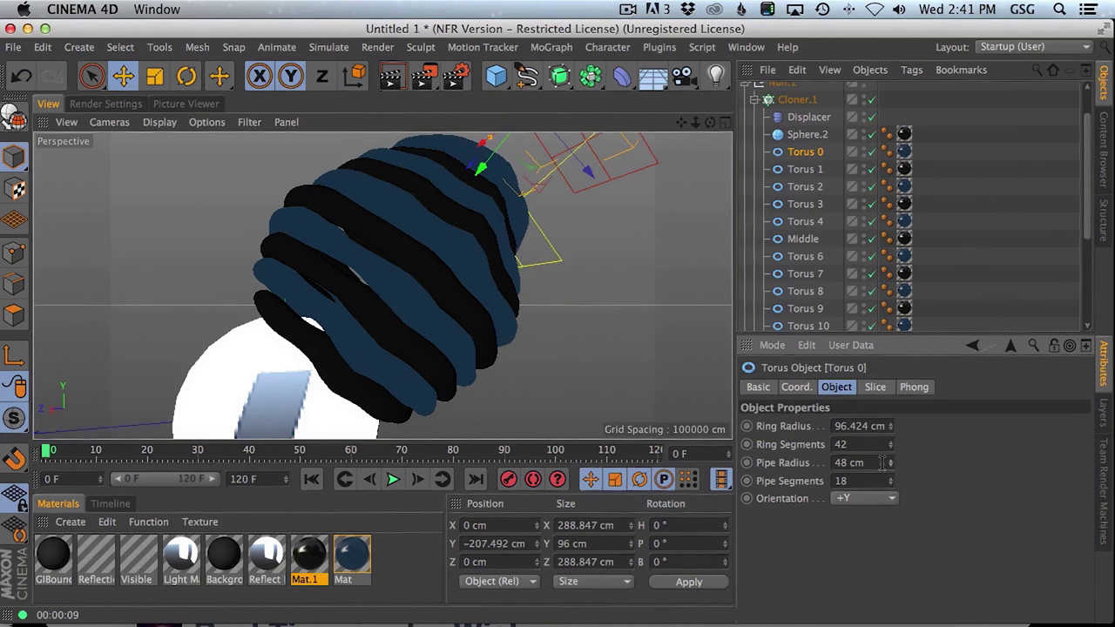
{"action": "left_click_drag", "start_coordinate": [398, 450], "coordinate": [244, 450]}
{"action": "mouse_move", "coordinate": [335, 442]}
{"action": "left_mouse_down"}
{"action": "mouse_move", "coordinate": [50, 447]}
{"action": "mouse_move", "coordinate": [804, 435]}
{"action": "mouse_move", "coordinate": [512, 463]}
{"action": "mouse_move", "coordinate": [246, 467]}
{"action": "left_mouse_up"}
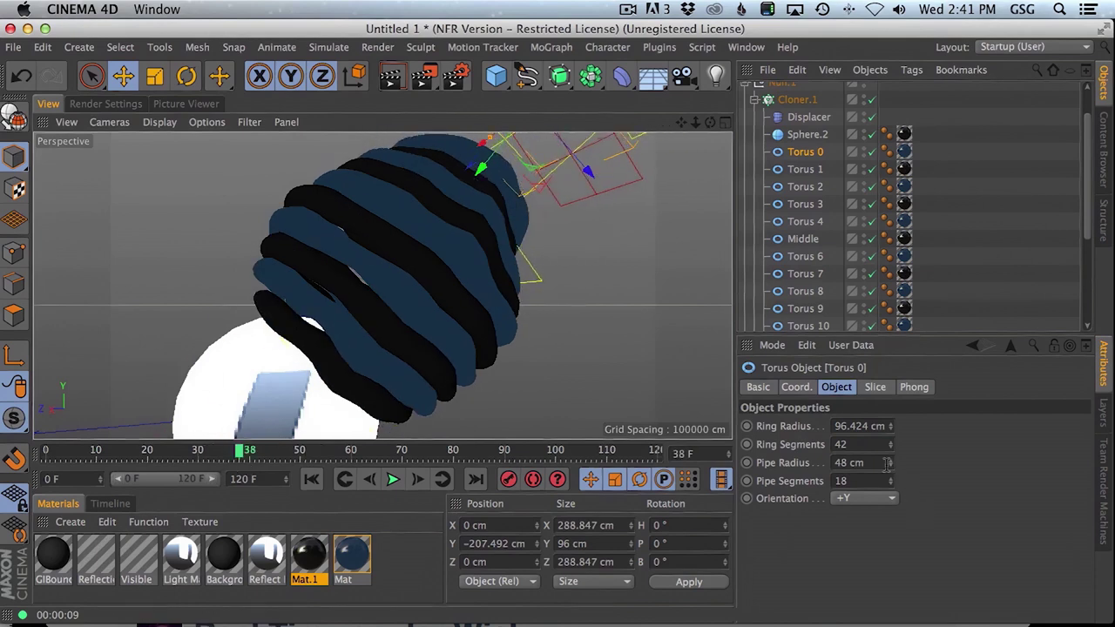
{"action": "left_click_drag", "start_coordinate": [891, 446], "coordinate": [893, 434]}
{"action": "key", "text": "super+z"}
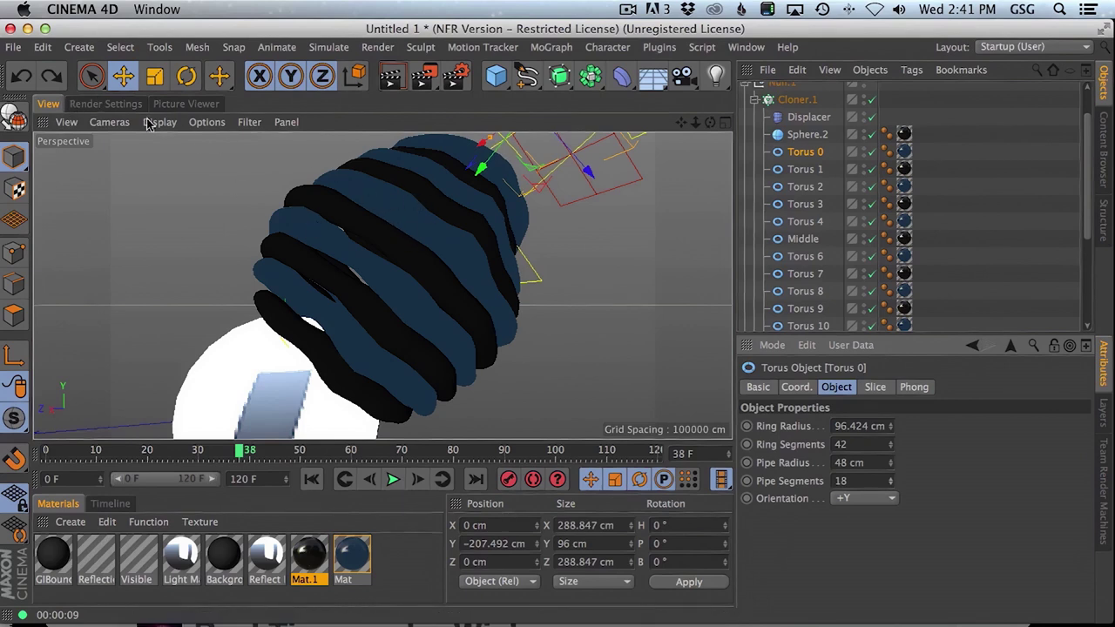
Refine the camera's framing of the separated rings at frame 113 and move the timeline to frame 120
{"action": "key", "text": "super+b"}
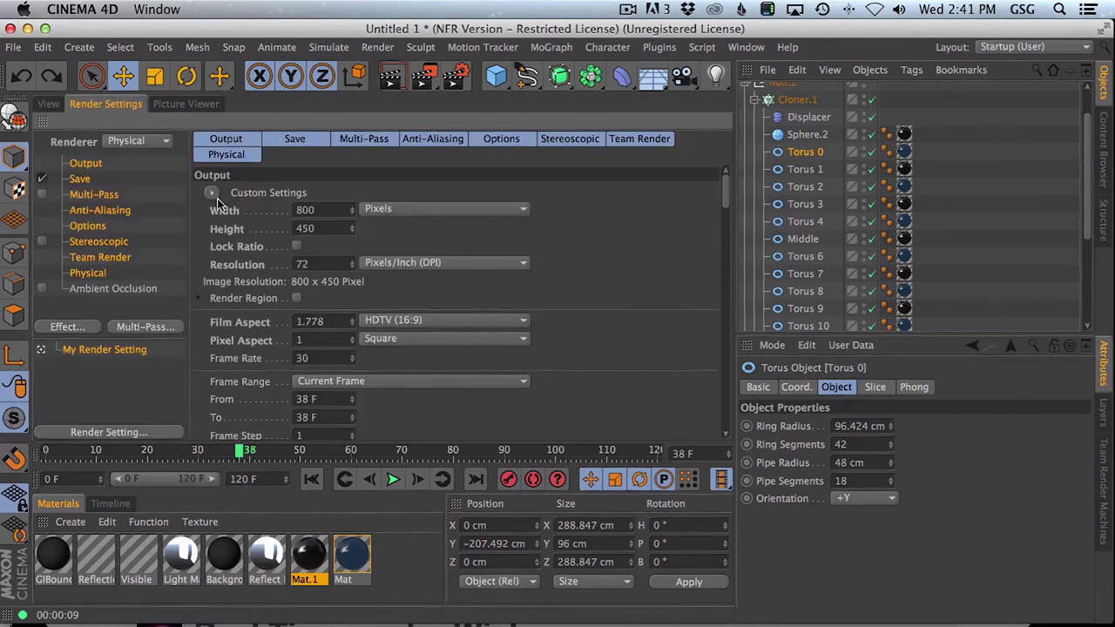
{"action": "left_click", "coordinate": [46, 103]}
{"action": "left_click_drag", "start_coordinate": [195, 451], "coordinate": [621, 450]}
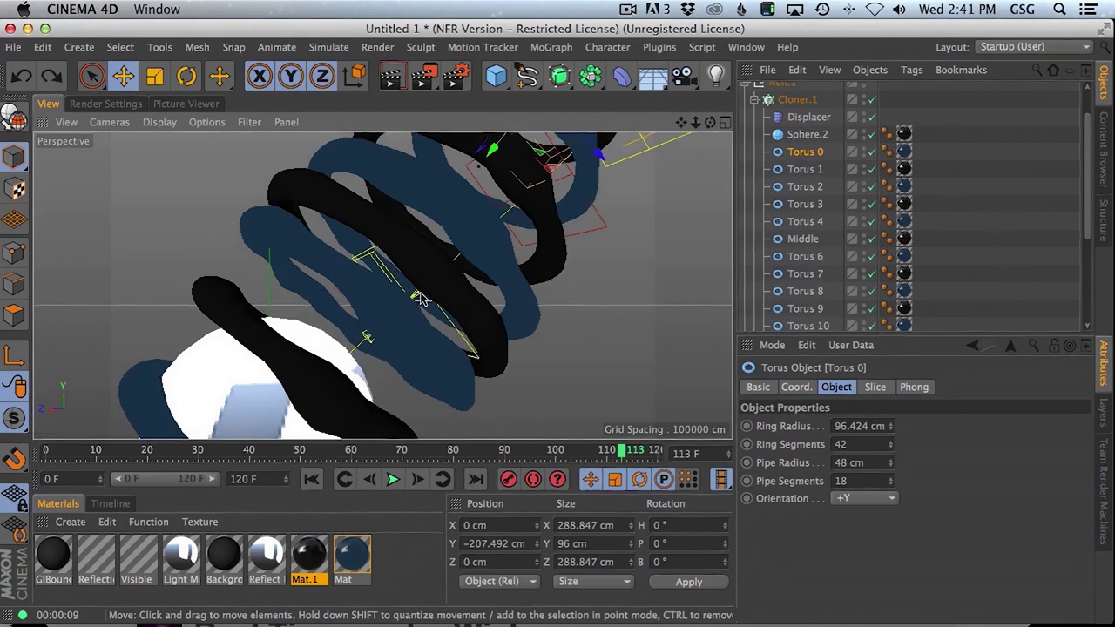
{"action": "left_click_drag", "start_coordinate": [417, 293], "coordinate": [413, 286], "text": "alt"}
{"action": "right_click_drag", "start_coordinate": [384, 286], "coordinate": [428, 289], "text": "alt"}
{"action": "left_click_drag", "start_coordinate": [387, 451], "coordinate": [773, 399]}
Raise the Luminance brightness of the blue material Mat to 48% and render frame 120 to the Picture Viewer
{"action": "left_click", "coordinate": [183, 103]}
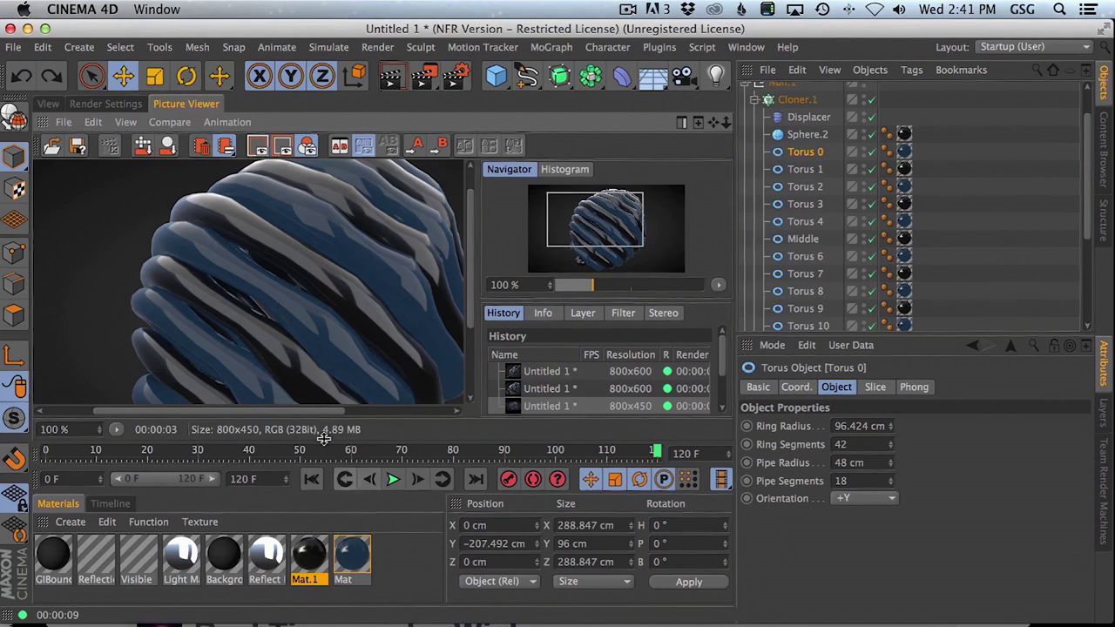
{"action": "double_click", "coordinate": [357, 562]}
{"action": "left_click", "coordinate": [315, 340]}
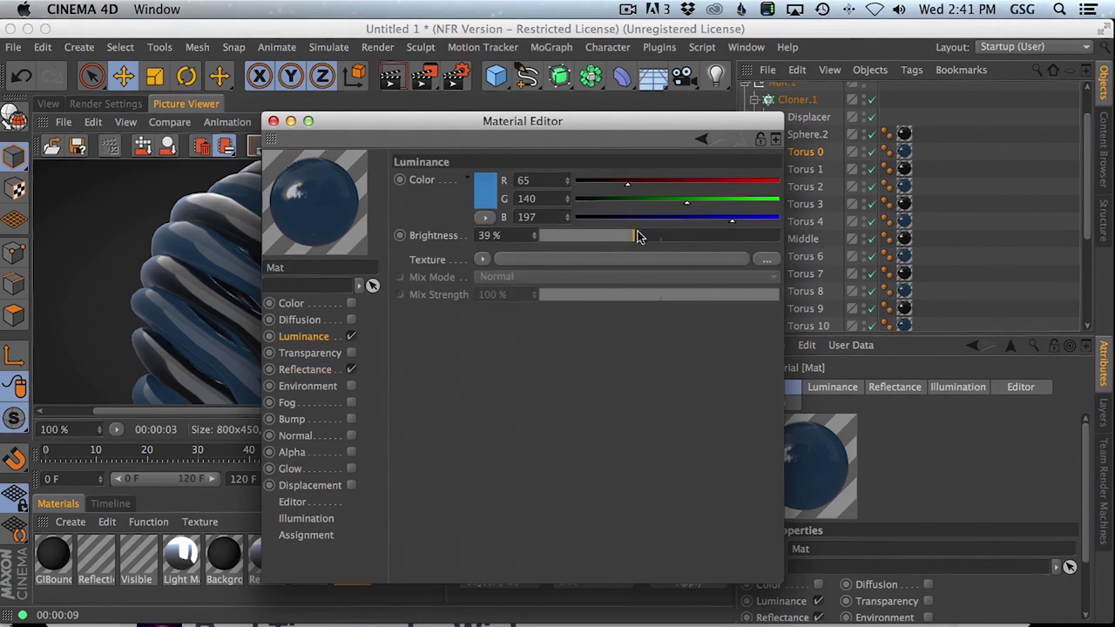
{"action": "left_click_drag", "start_coordinate": [637, 237], "coordinate": [655, 236]}
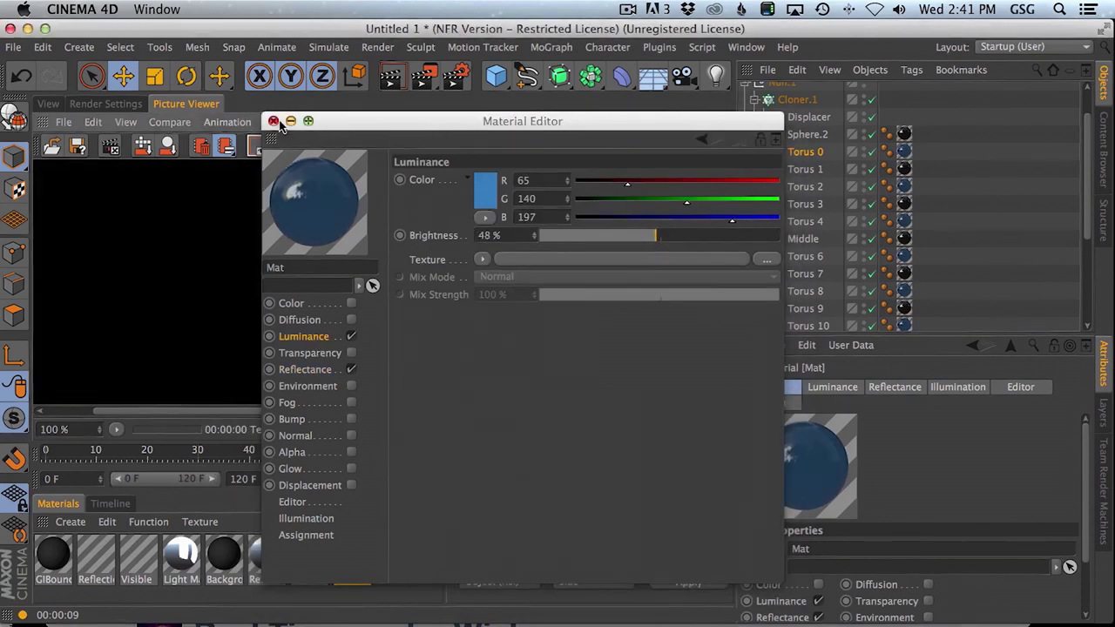
{"action": "left_click_drag", "start_coordinate": [279, 126], "coordinate": [633, 109]}
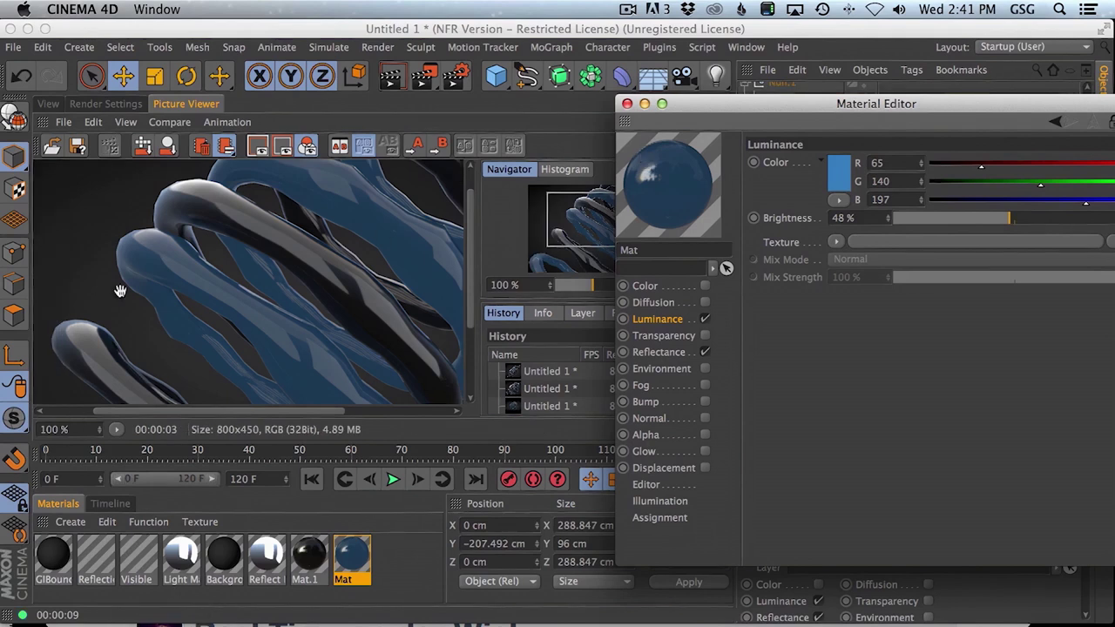
Lock the output ratio in the render settings and reduce the image size to 400 x 225 pixels
{"action": "key", "text": "super+b"}
{"action": "left_click", "coordinate": [296, 248]}
{"action": "left_click", "coordinate": [300, 210]}
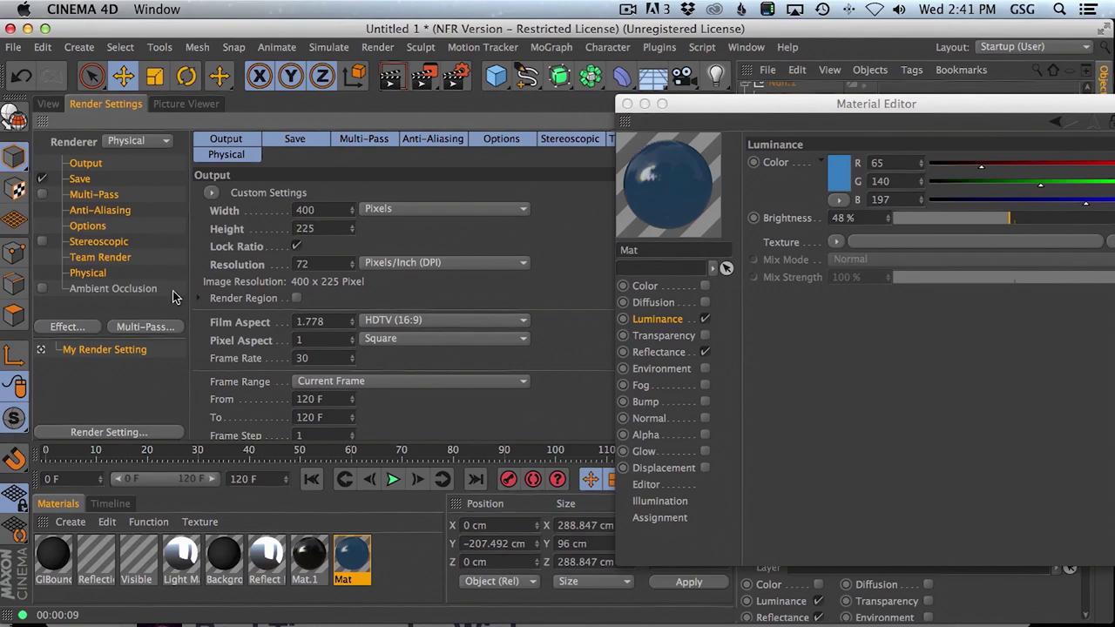
Look over the Physical renderer's Shading Error Threshold and sampling options, and close the Material Editor
{"action": "left_click", "coordinate": [88, 274]}
{"action": "left_click", "coordinate": [422, 391]}
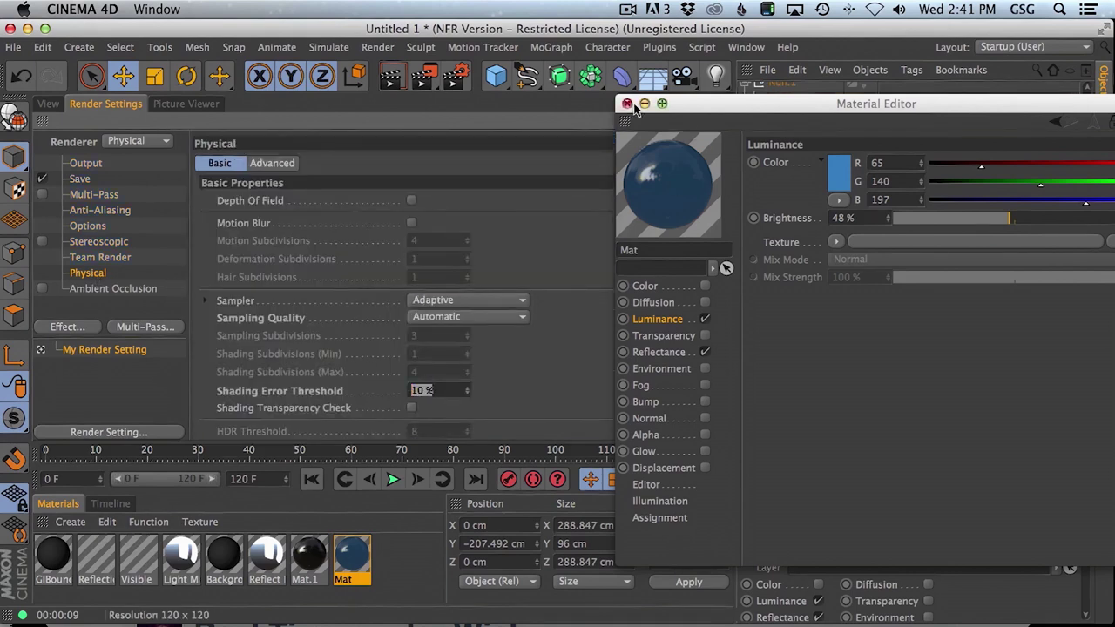
{"action": "left_click", "coordinate": [627, 103]}
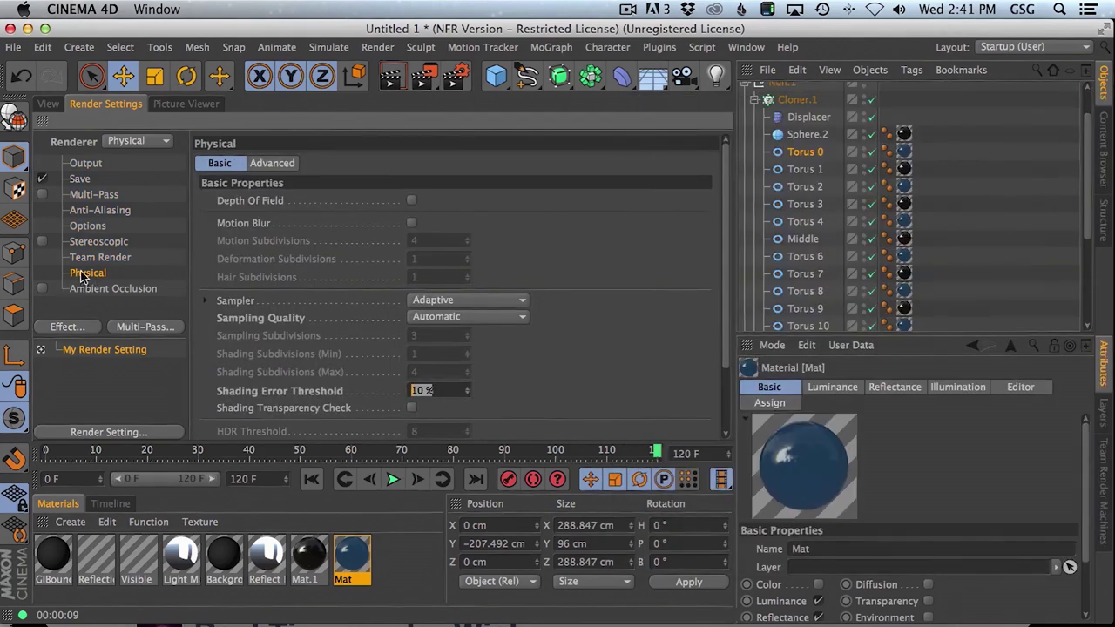
{"action": "left_click", "coordinate": [133, 143]}
Set the output Frame Range to All Frames and render the animation to the Picture Viewer without saving a file
{"action": "left_click", "coordinate": [85, 163]}
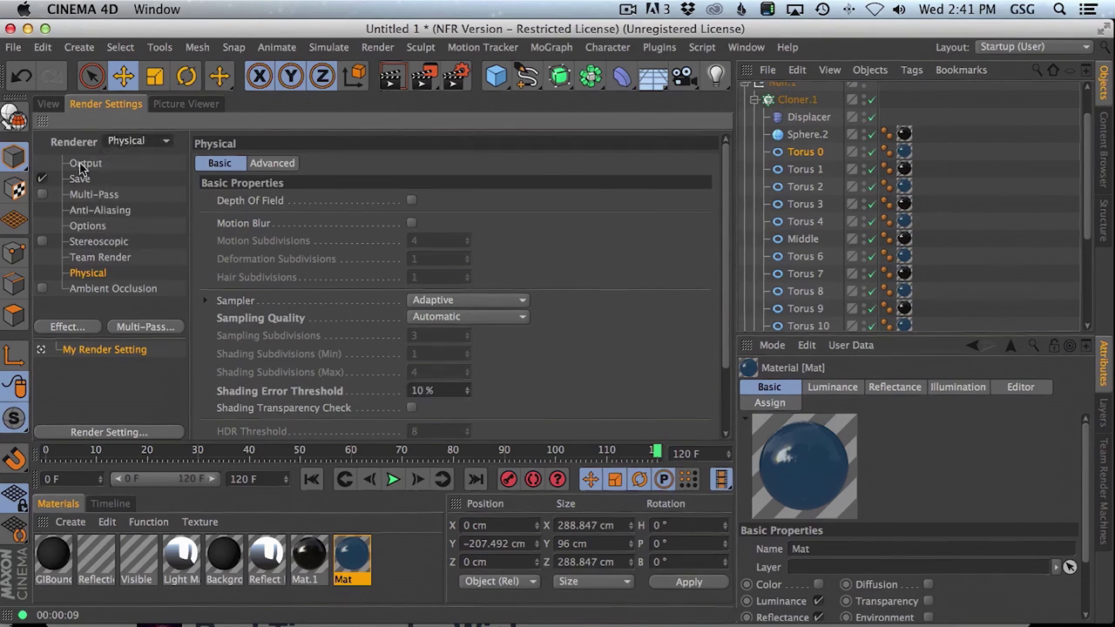
{"action": "left_click", "coordinate": [85, 163]}
{"action": "left_click", "coordinate": [340, 350]}
{"action": "left_click", "coordinate": [350, 404]}
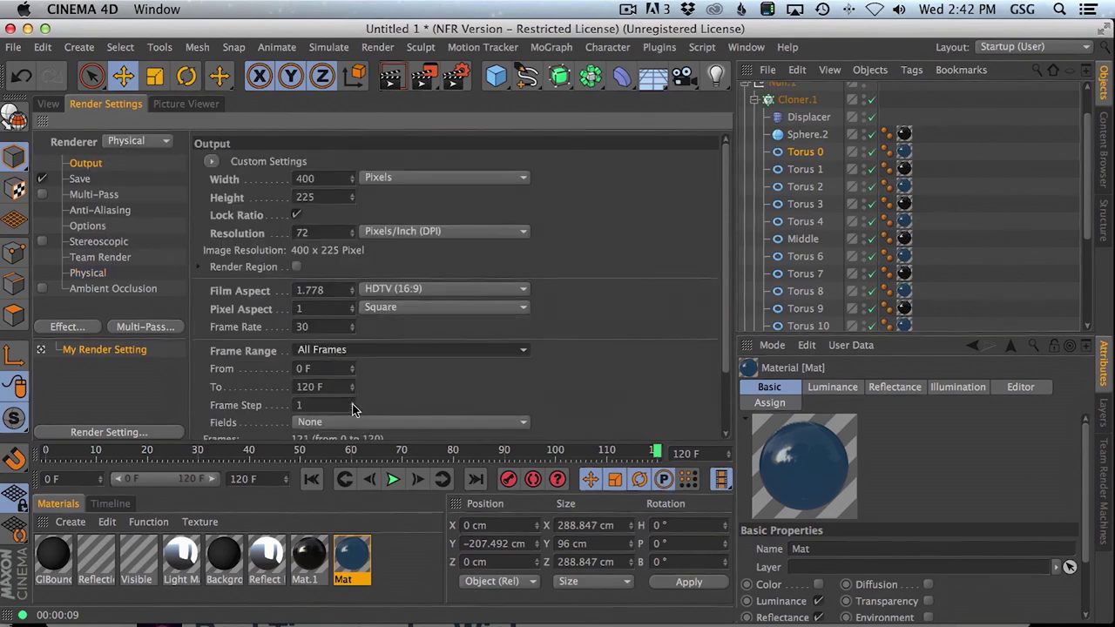
{"action": "key", "text": "shift+r"}
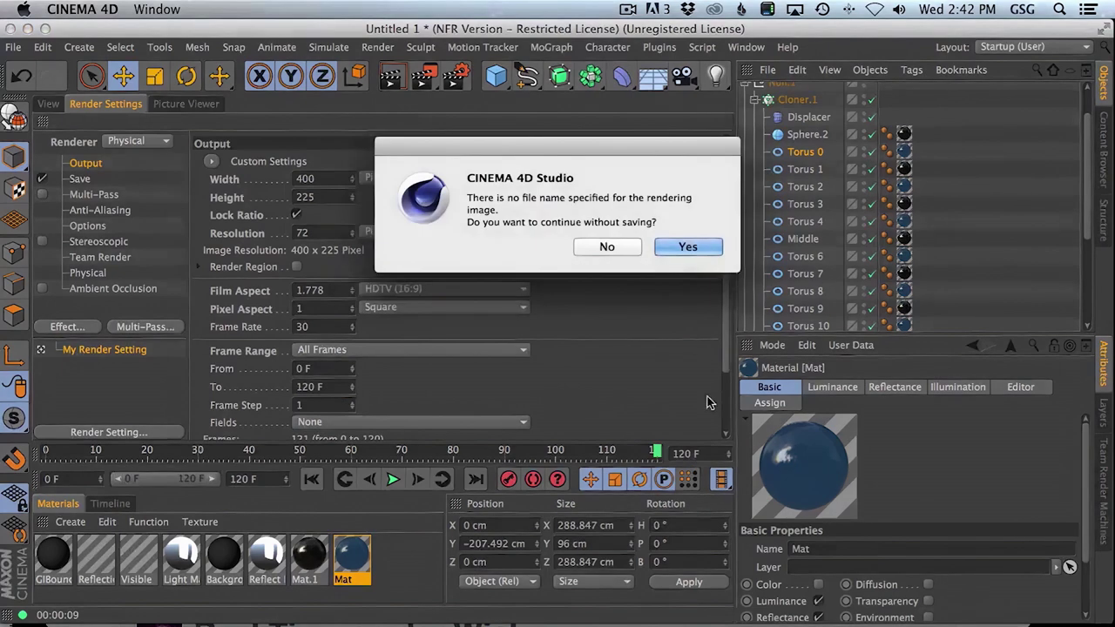
{"action": "left_click", "coordinate": [691, 247]}
Check the Team Render machines and inspect the rendered animation at frames 53 and 54
{"action": "left_click", "coordinate": [1104, 487]}
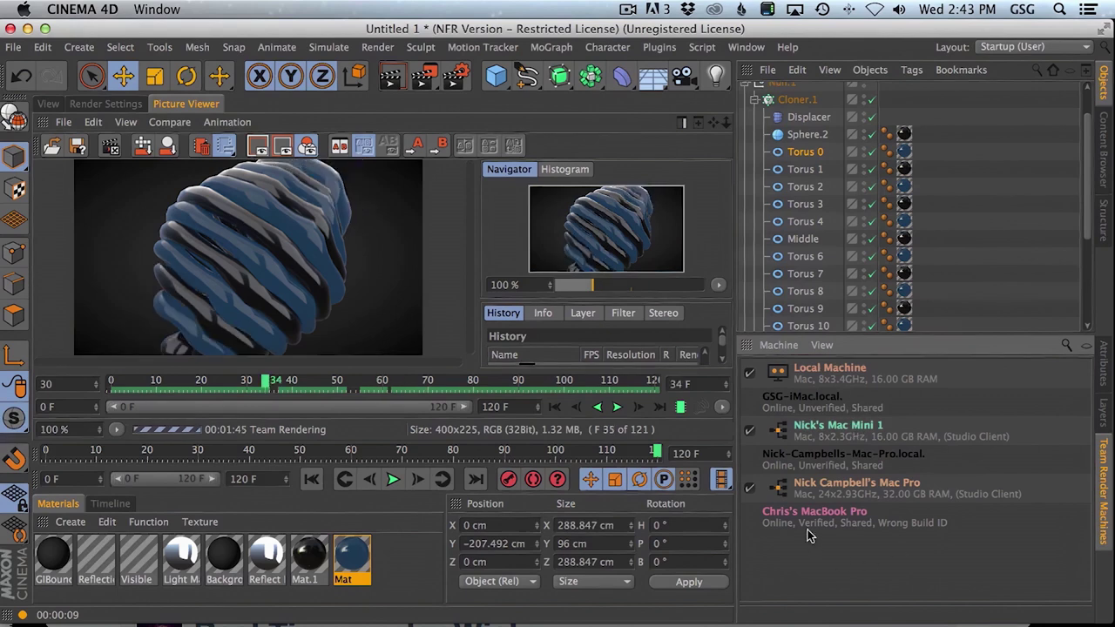
{"action": "left_click", "coordinate": [352, 383]}
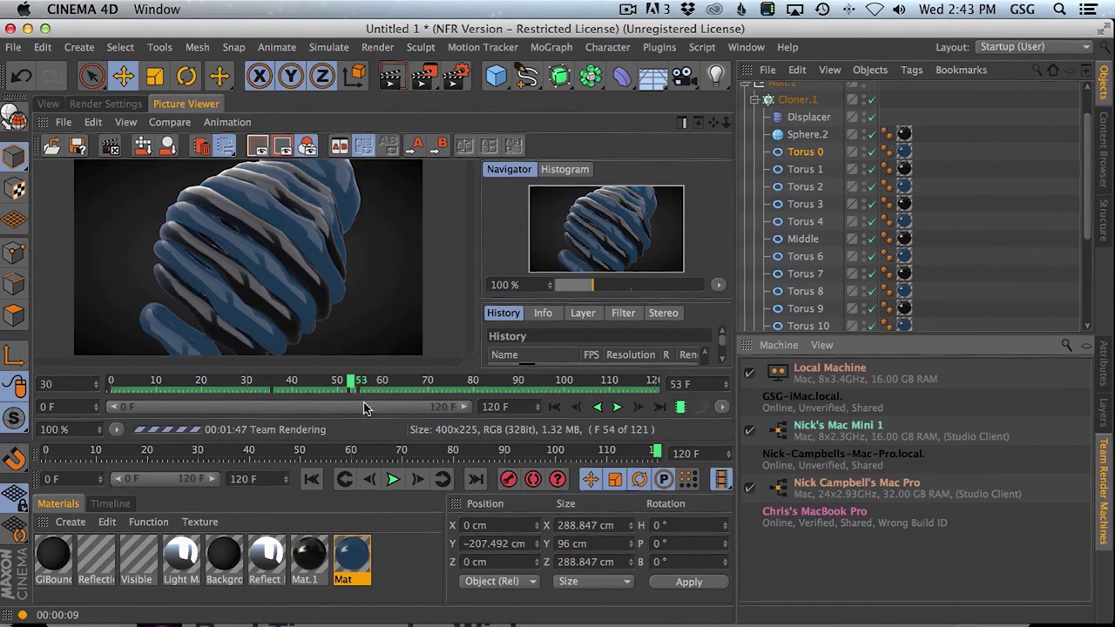
{"action": "key", "text": "Right"}
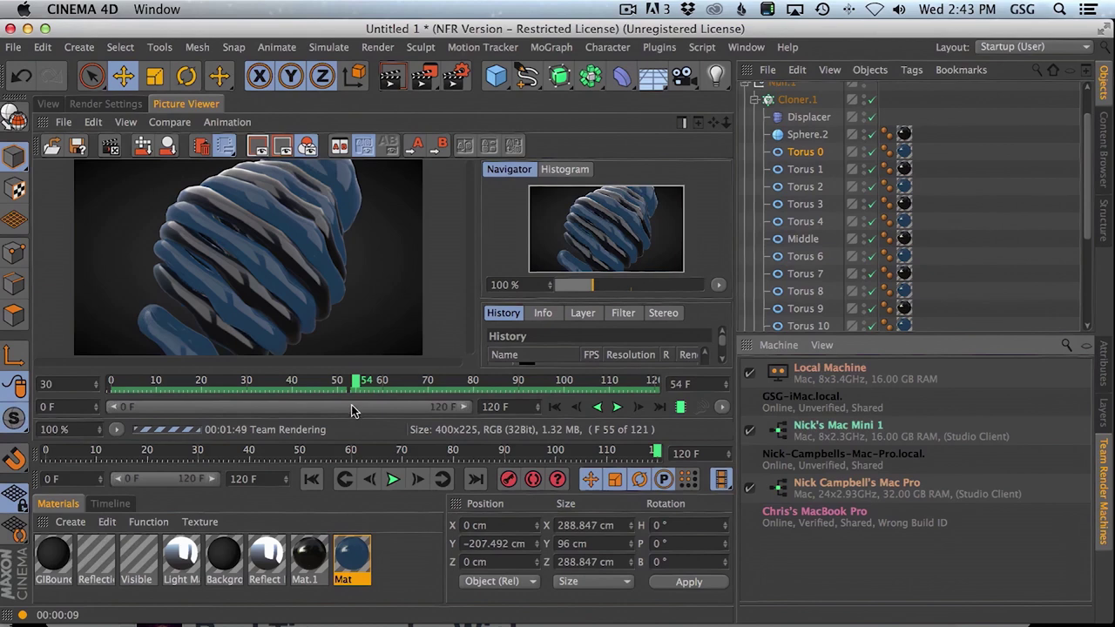
Play the rendered animation in the Picture Viewer, set its zoom to 80%, and scrub to frame 100 to inspect the rings
{"action": "left_click", "coordinate": [616, 407]}
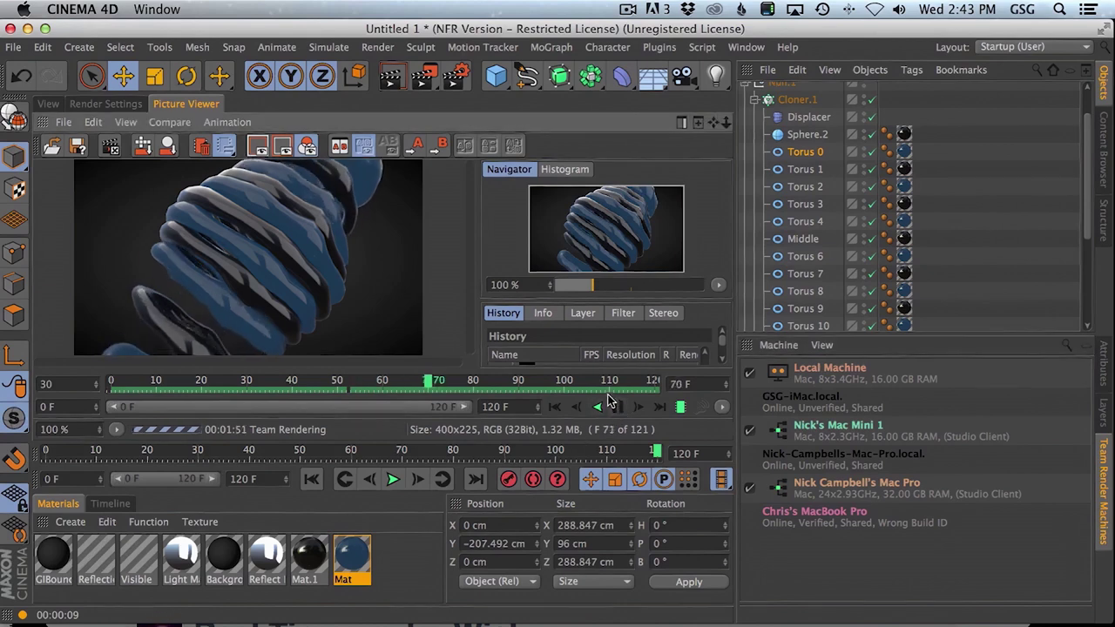
{"action": "left_click", "coordinate": [346, 382]}
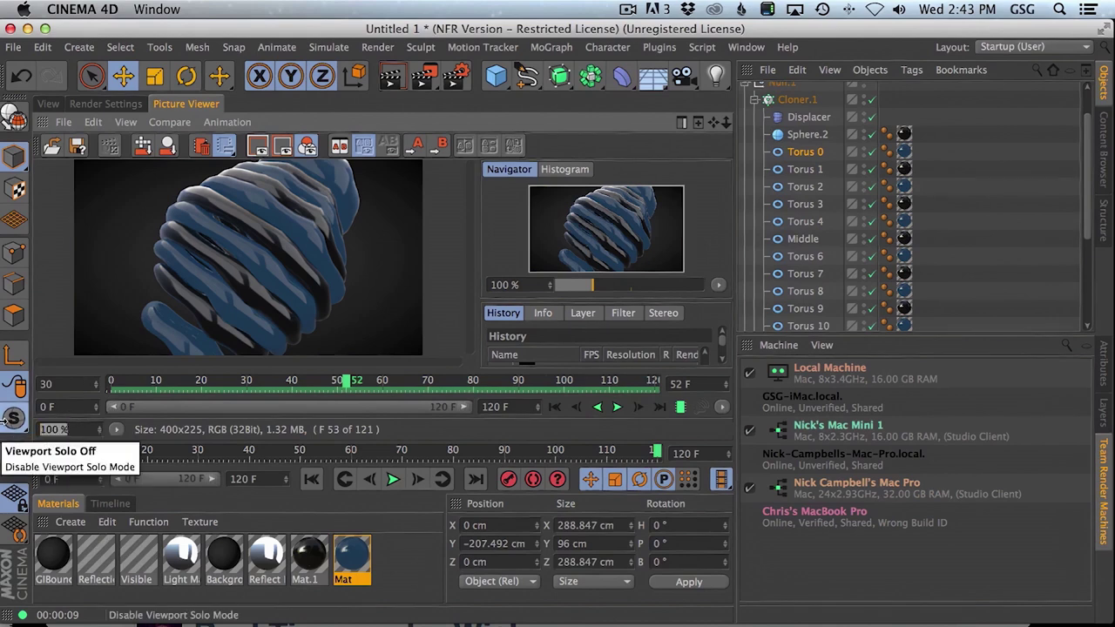
{"action": "type", "text": "80"}
{"action": "key", "text": "Return"}
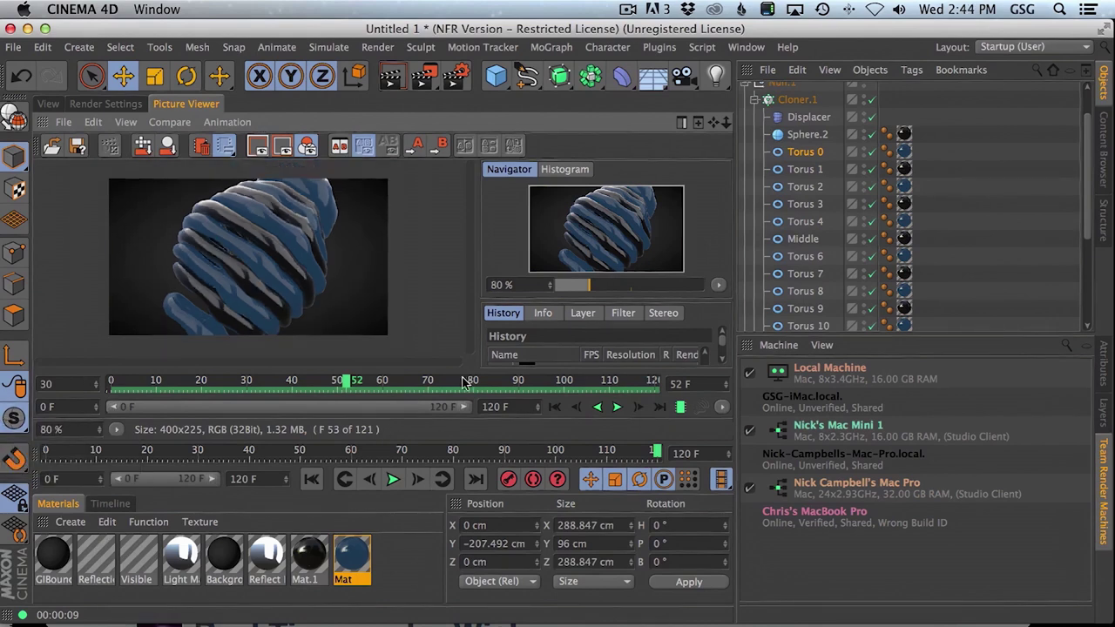
{"action": "left_click", "coordinate": [616, 407]}
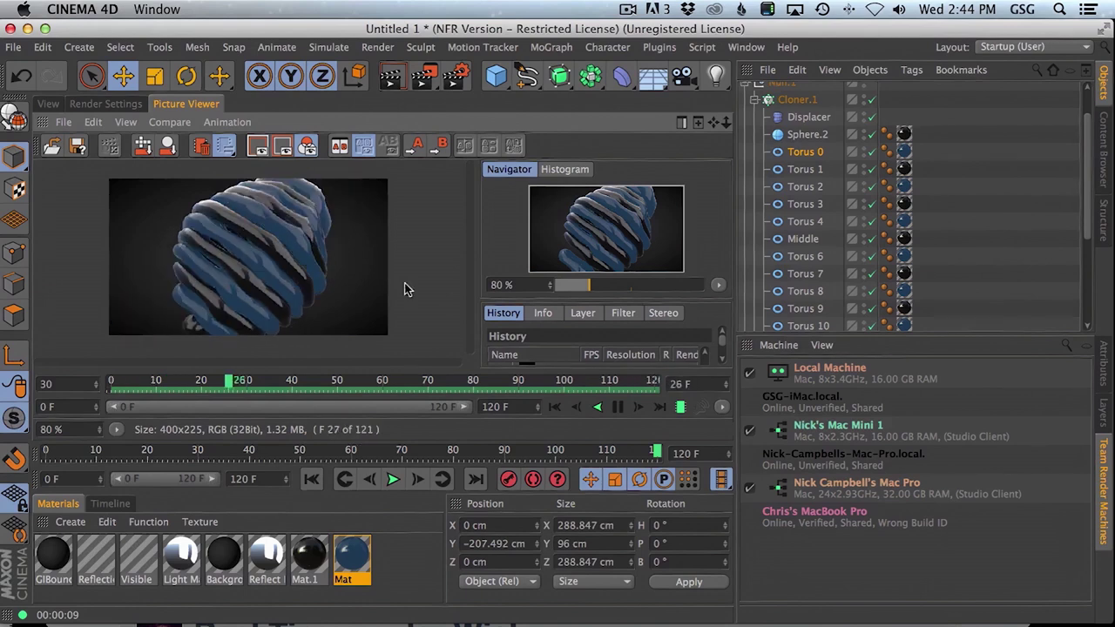
{"action": "left_click", "coordinate": [617, 408]}
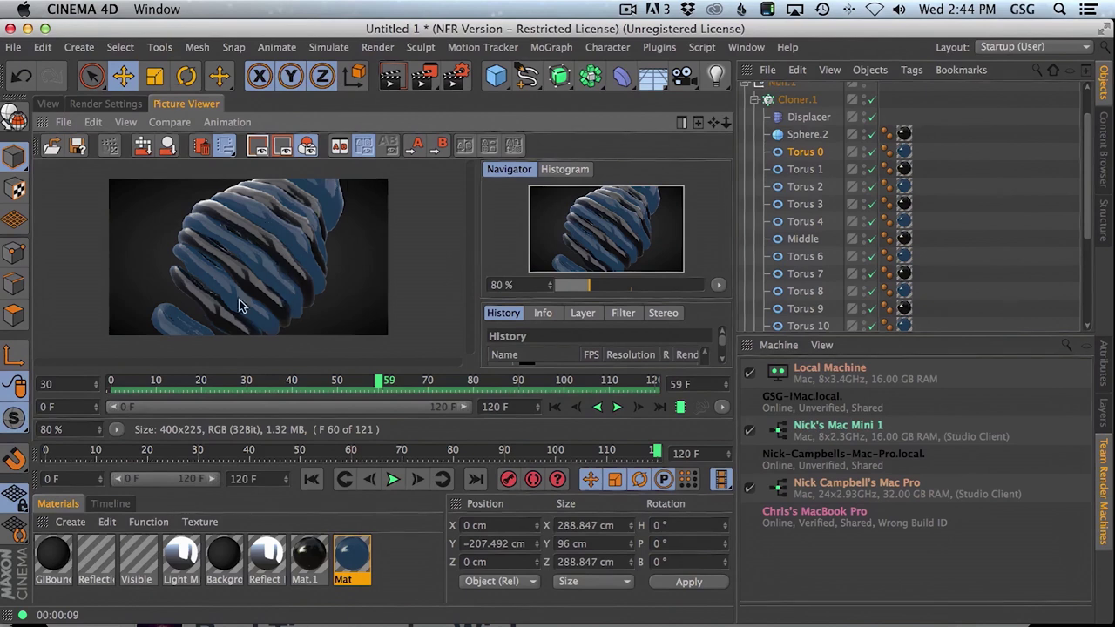
{"action": "left_click", "coordinate": [474, 382]}
{"action": "left_click_drag", "start_coordinate": [458, 380], "coordinate": [565, 402]}
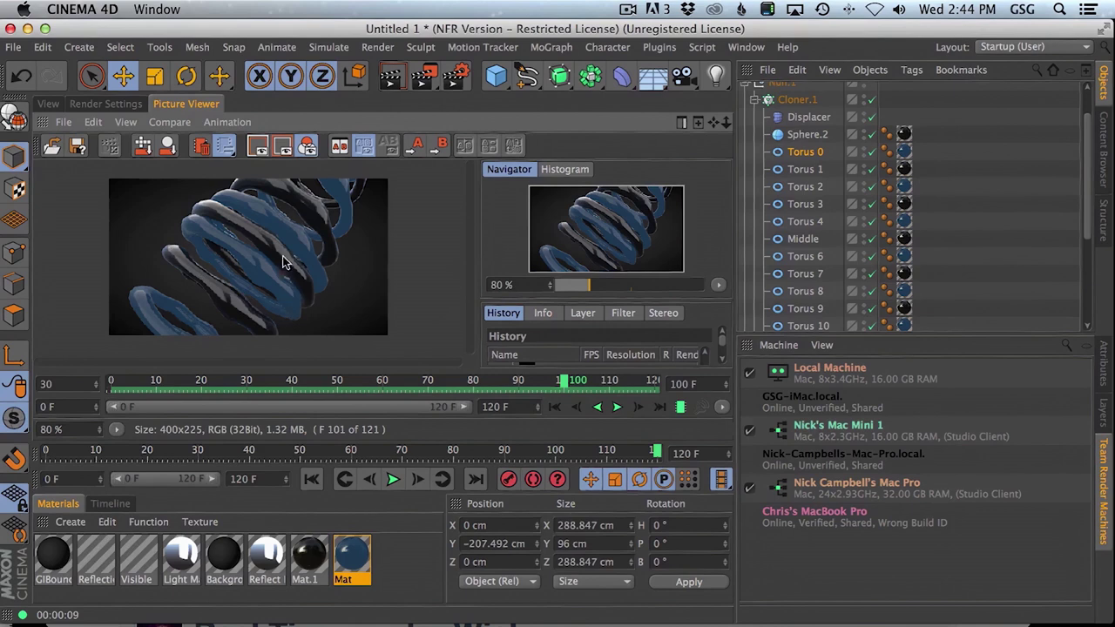
Set the blue Mat material's reflectance layer to 7% Specular Strength and 85% Reflection Strength, and close the Material Editor
{"action": "double_click", "coordinate": [369, 576]}
{"action": "left_click", "coordinate": [305, 369]}
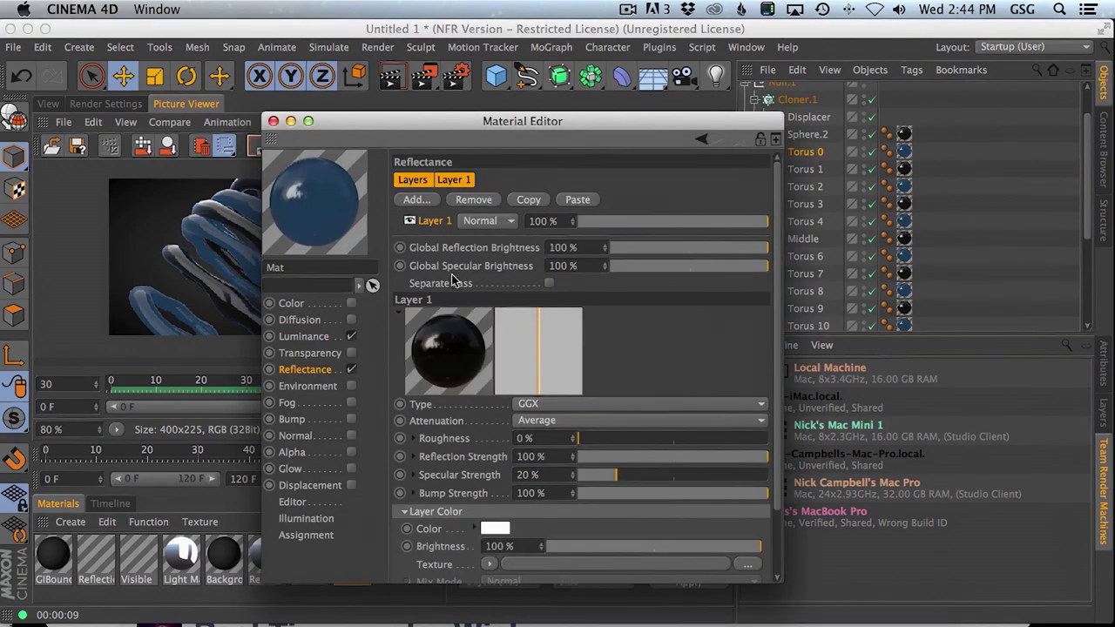
{"action": "scroll", "coordinate": [764, 473], "scroll_direction": "down", "scroll_amount": 3}
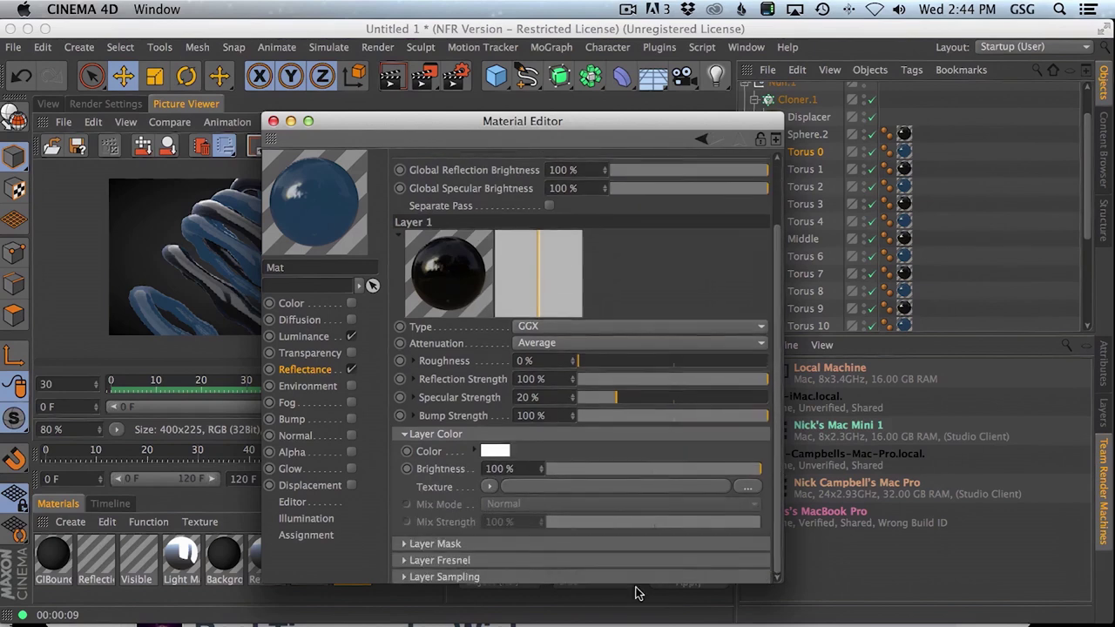
{"action": "left_click", "coordinate": [408, 565]}
{"action": "scroll", "coordinate": [779, 522], "scroll_direction": "down", "scroll_amount": 4}
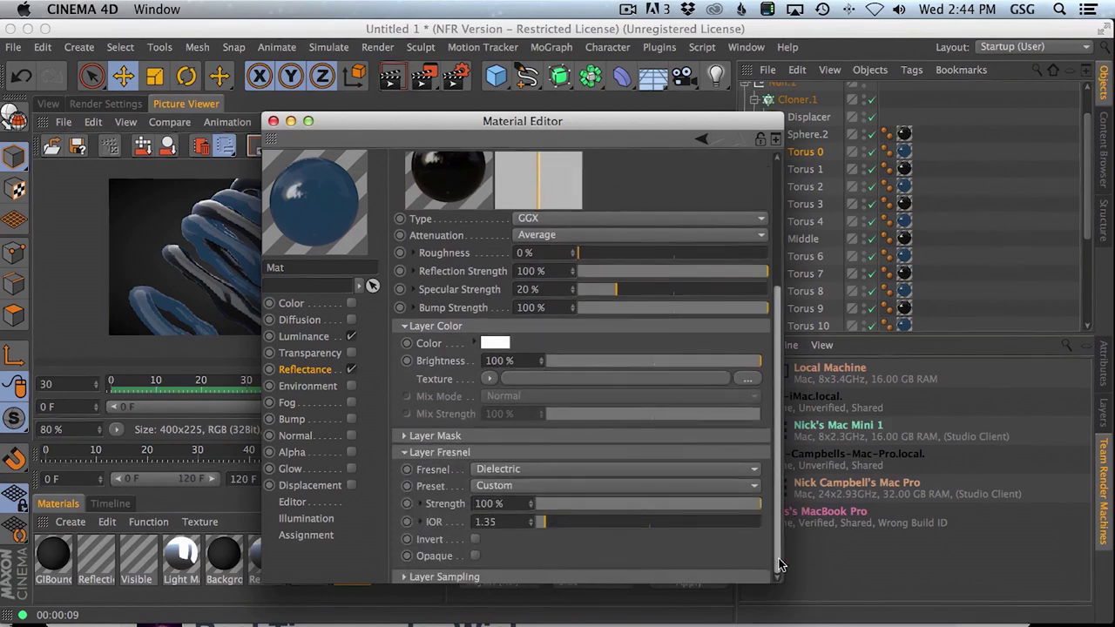
{"action": "left_click_drag", "start_coordinate": [779, 556], "coordinate": [785, 421]}
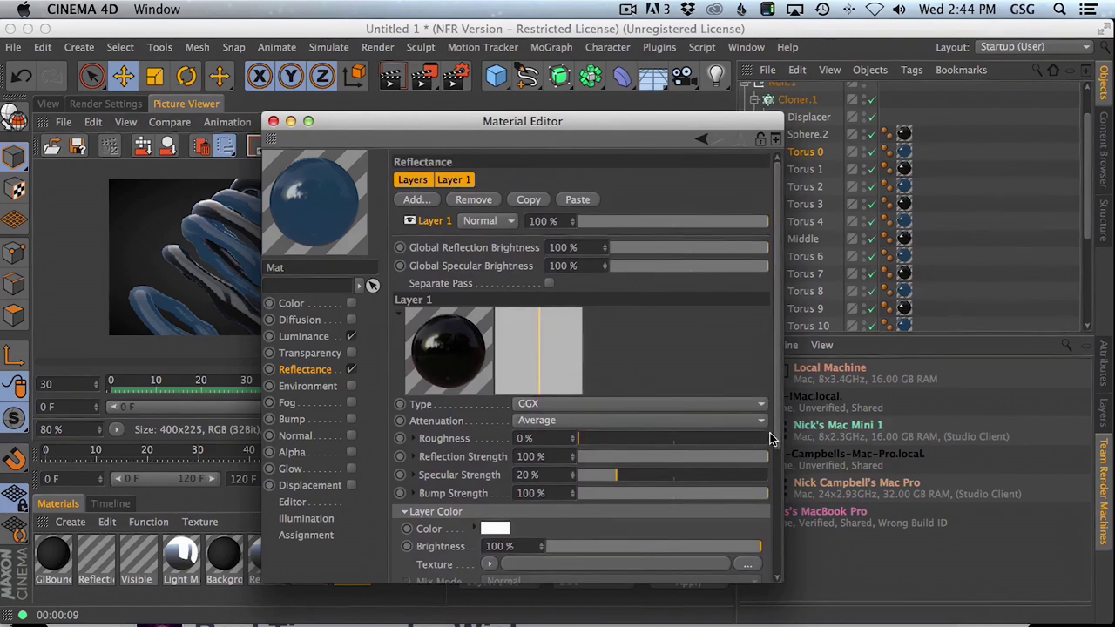
{"action": "left_click_drag", "start_coordinate": [607, 482], "coordinate": [591, 476]}
{"action": "left_click", "coordinate": [740, 456]}
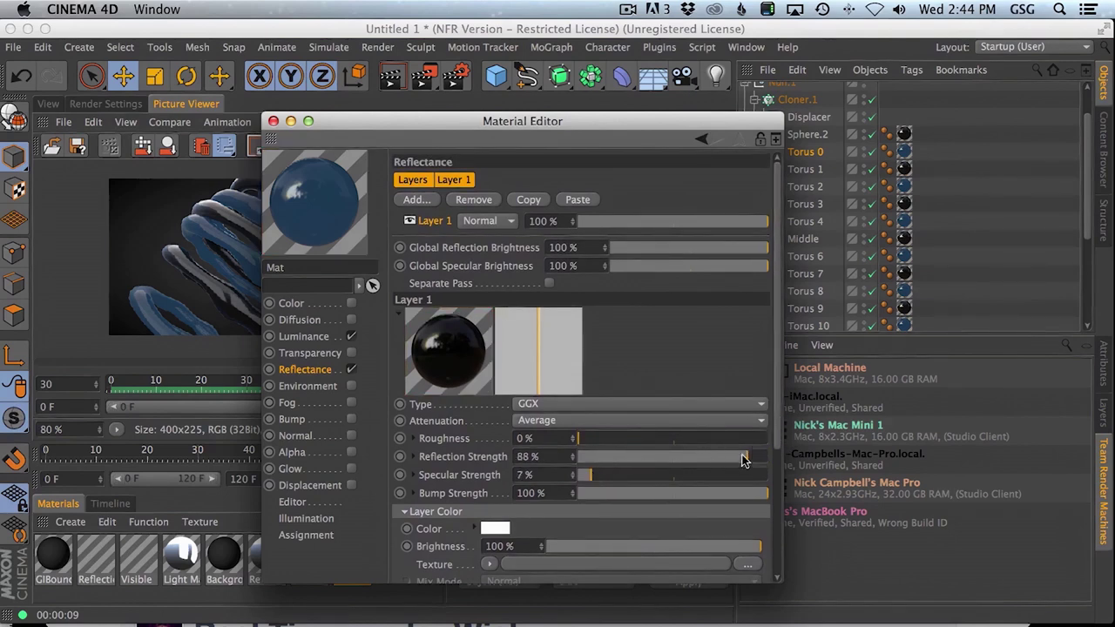
{"action": "left_click", "coordinate": [273, 121]}
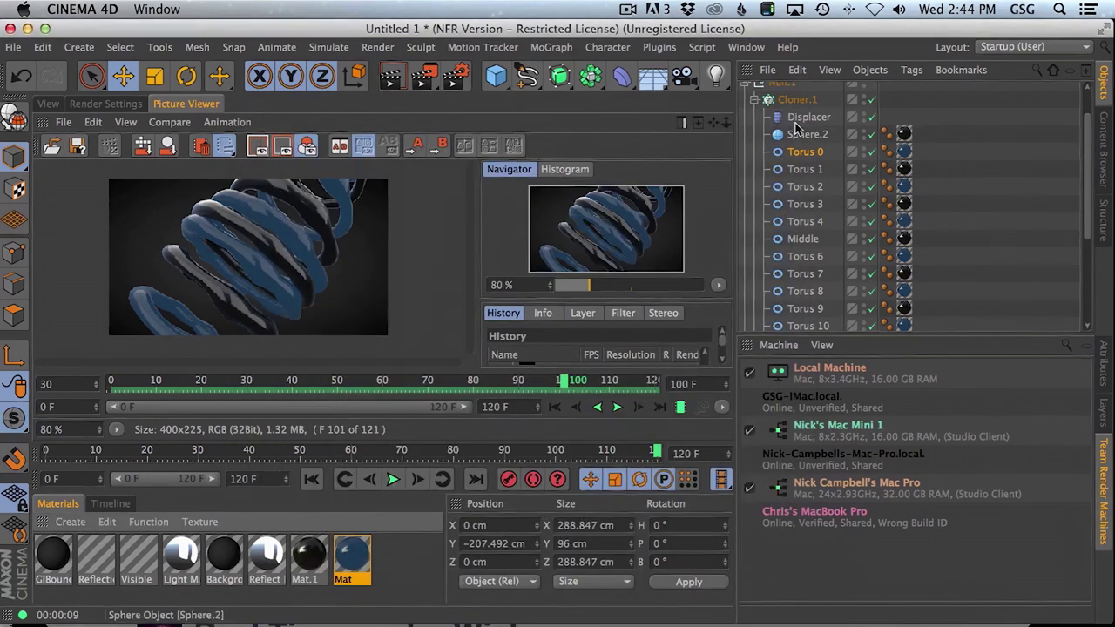
Replace the HDR Studio Rig's HDR file with the DivaStudio preset from the Content Browser
{"action": "left_click", "coordinate": [48, 103]}
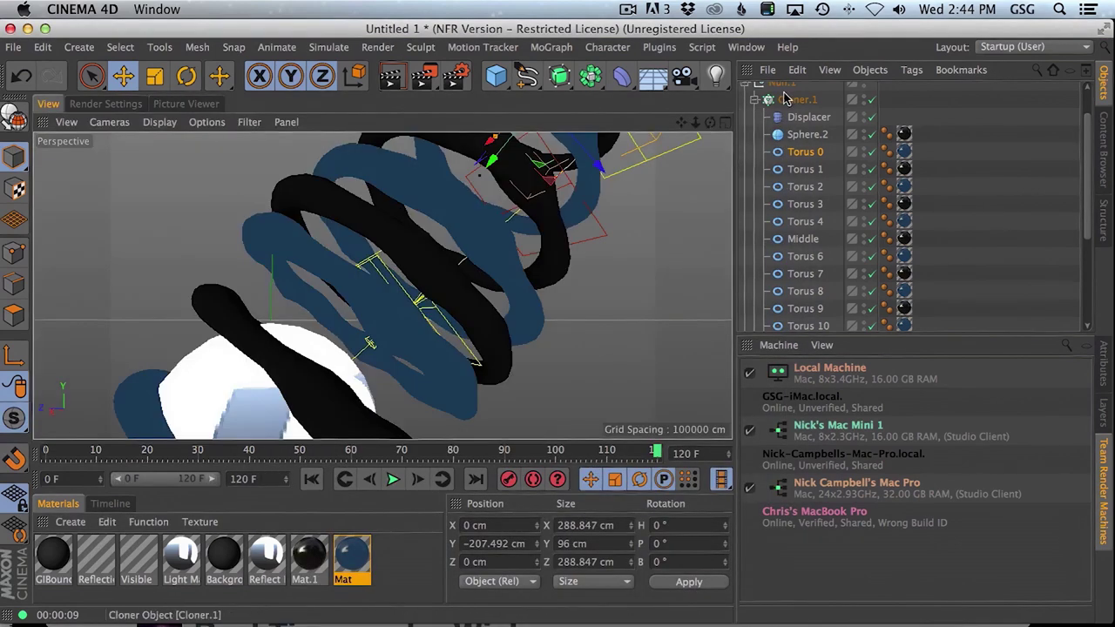
{"action": "scroll", "coordinate": [1088, 111], "scroll_direction": "up", "scroll_amount": 2}
{"action": "left_click_drag", "start_coordinate": [1087, 106], "coordinate": [1087, 96]}
{"action": "left_click", "coordinate": [802, 110]}
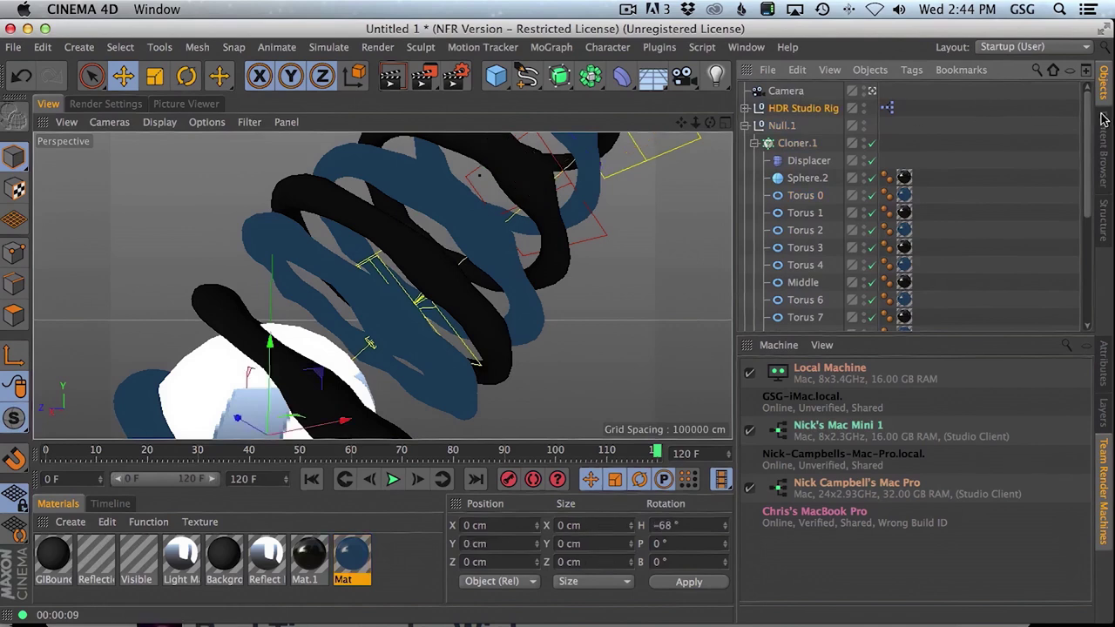
{"action": "left_click", "coordinate": [1101, 136]}
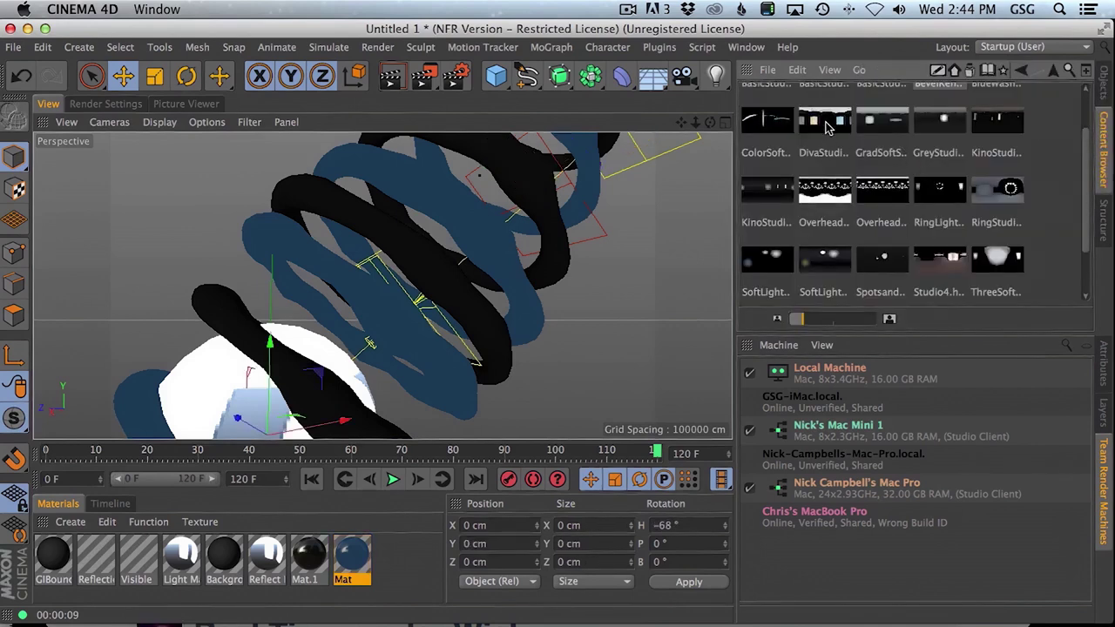
{"action": "left_click", "coordinate": [1103, 366]}
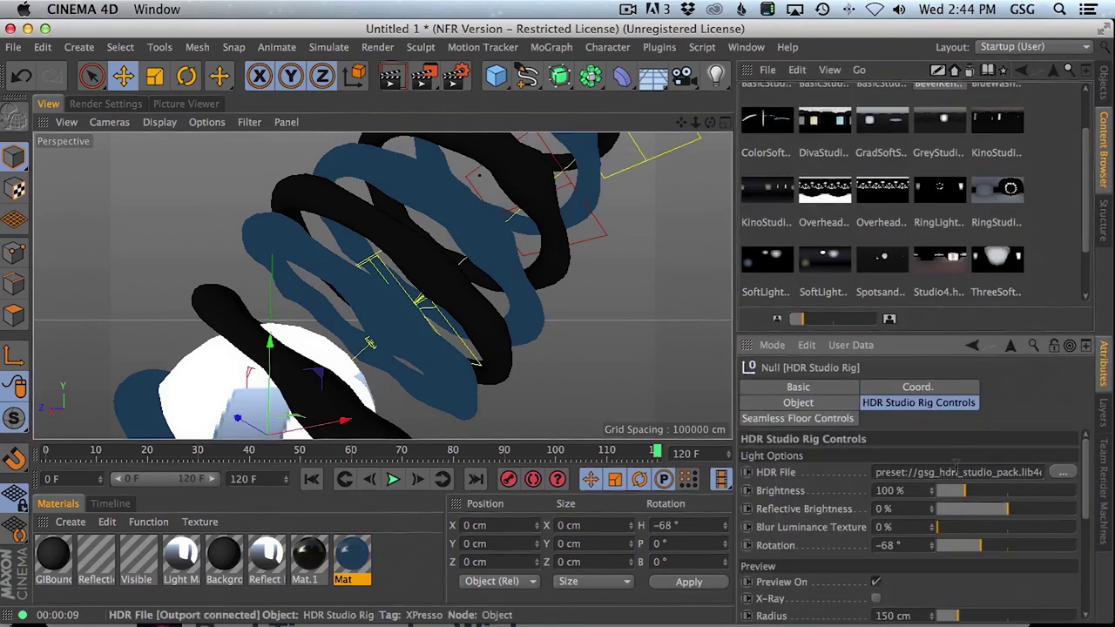
{"action": "left_click", "coordinate": [821, 122]}
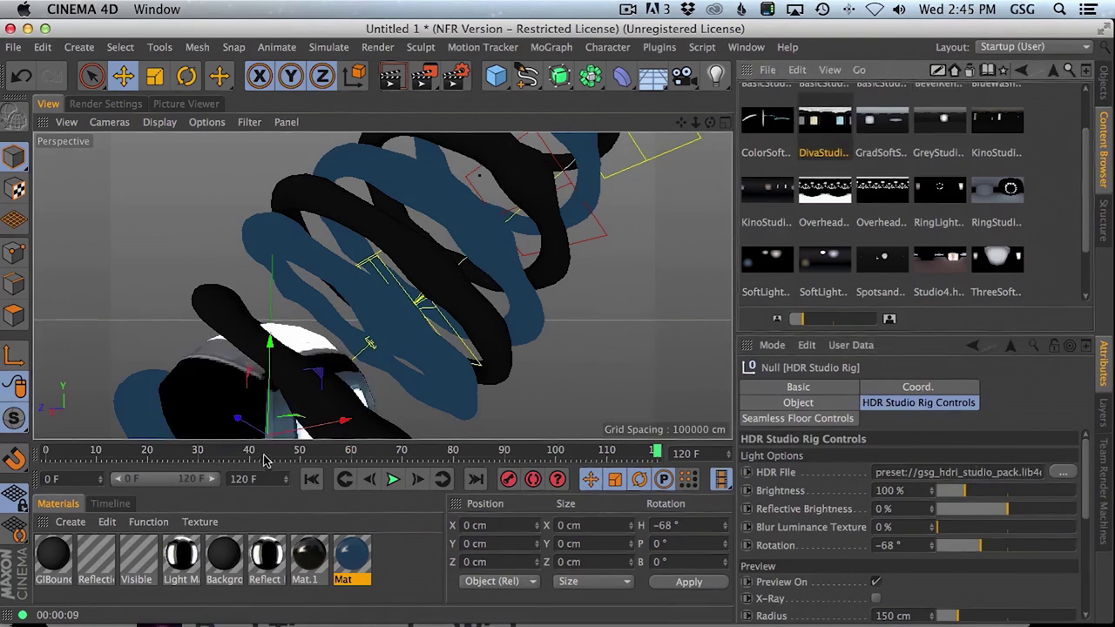
Go to frame 103, keep the Physical renderer, set the Frame Range to Current Frame, and render it to the Picture Viewer
{"action": "left_click_drag", "start_coordinate": [261, 454], "coordinate": [570, 454]}
{"action": "left_click", "coordinate": [105, 103]}
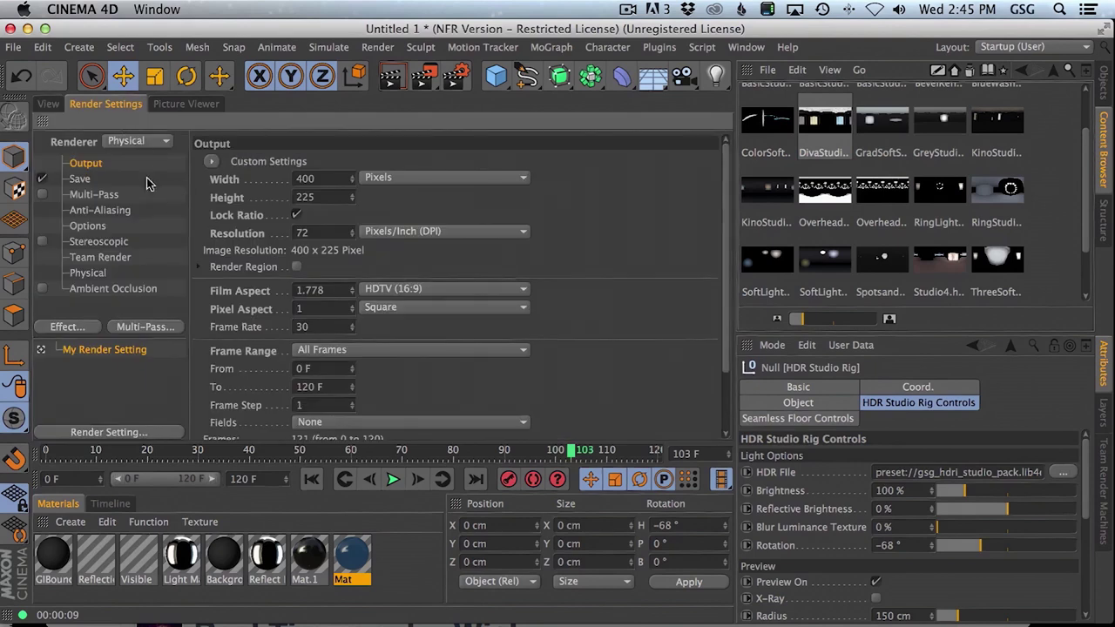
{"action": "left_click", "coordinate": [139, 141]}
{"action": "left_click", "coordinate": [122, 176]}
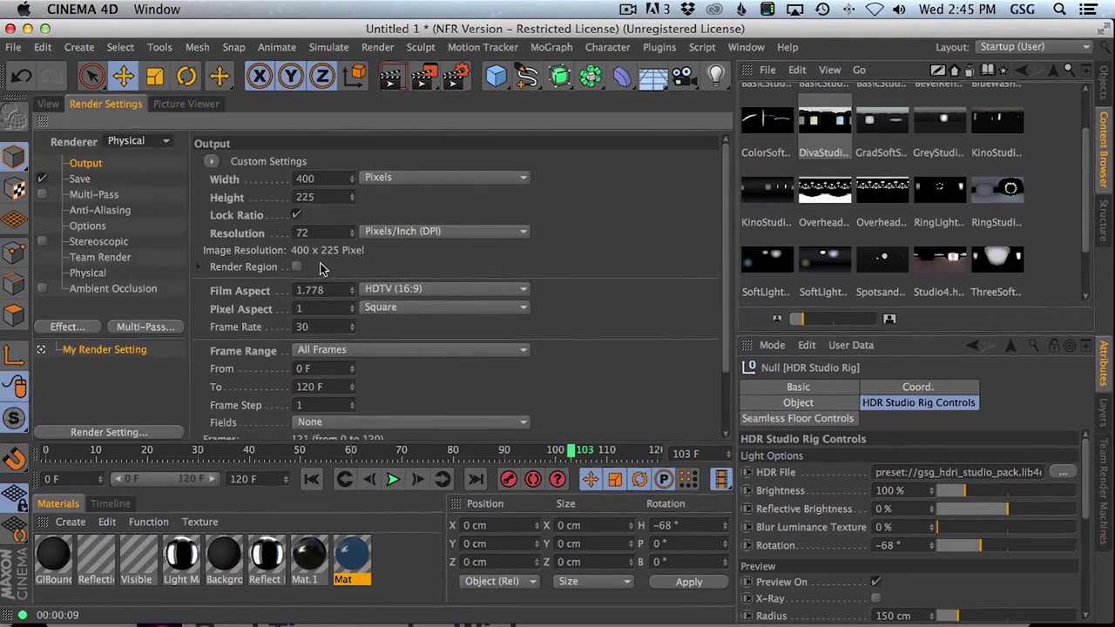
{"action": "left_click", "coordinate": [331, 350]}
{"action": "left_click", "coordinate": [352, 386]}
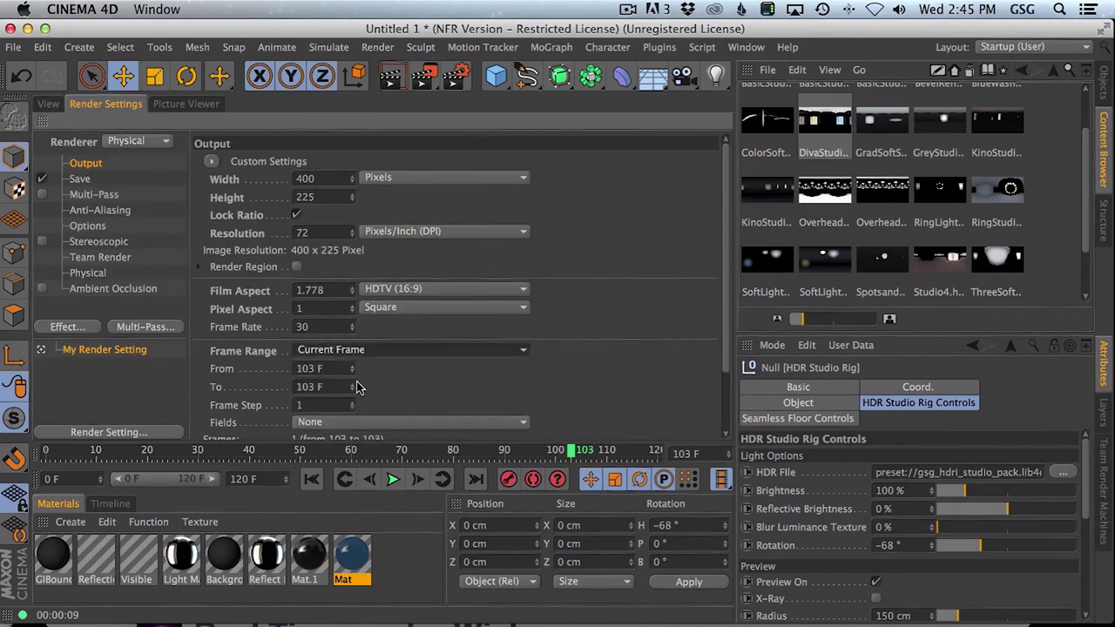
{"action": "key", "text": "shift+r"}
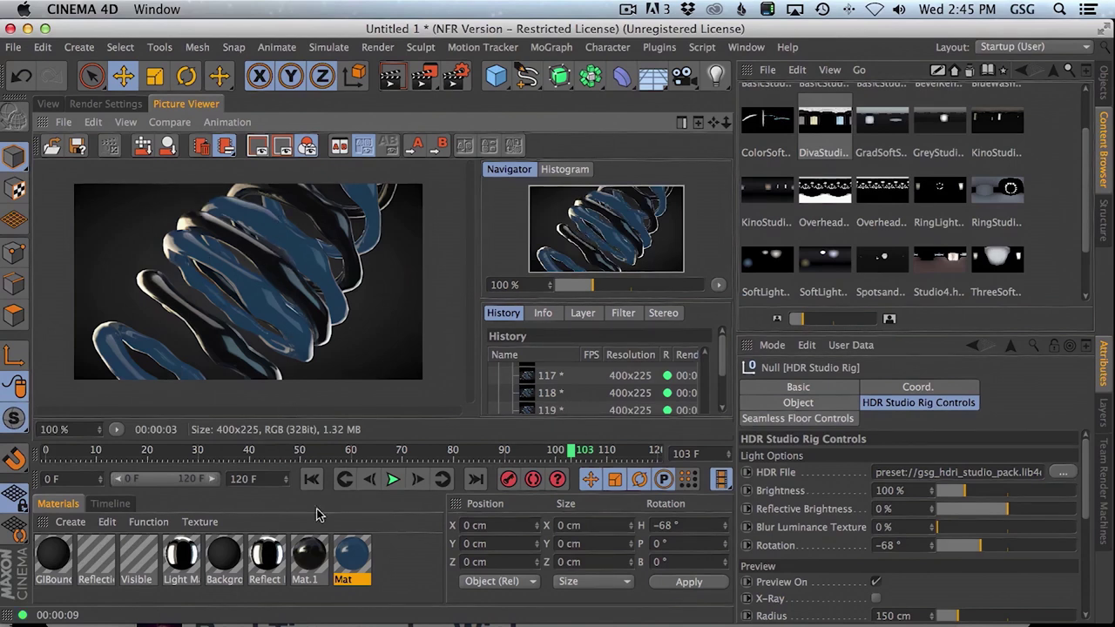
Change the blue Mat material's luminance color to green with RGB values 7, 137, 43
{"action": "double_click", "coordinate": [352, 557]}
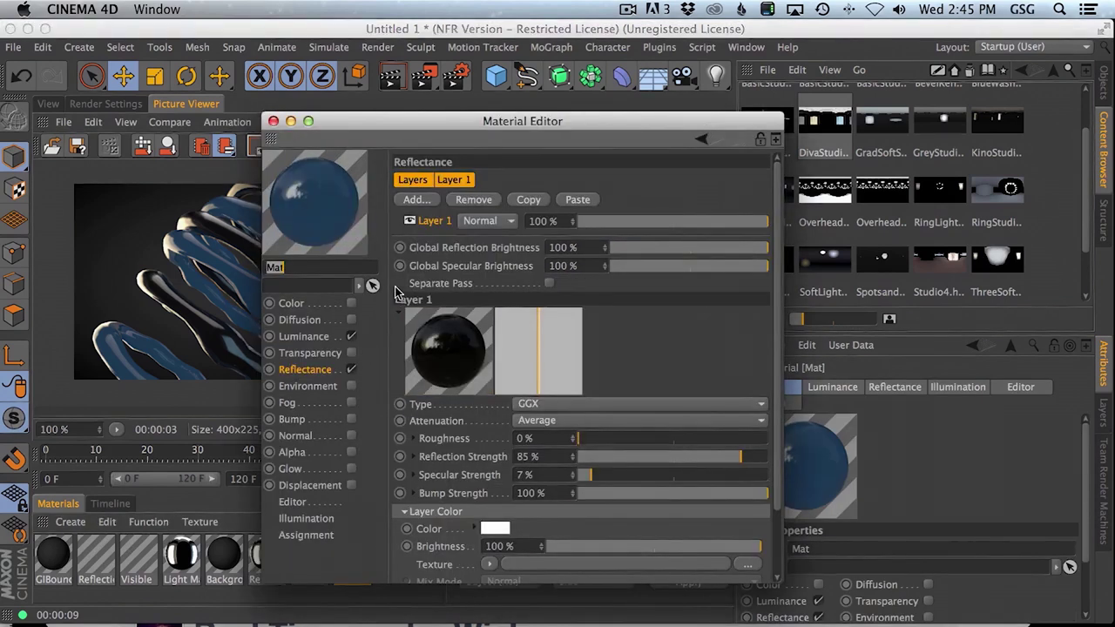
{"action": "left_click", "coordinate": [303, 337]}
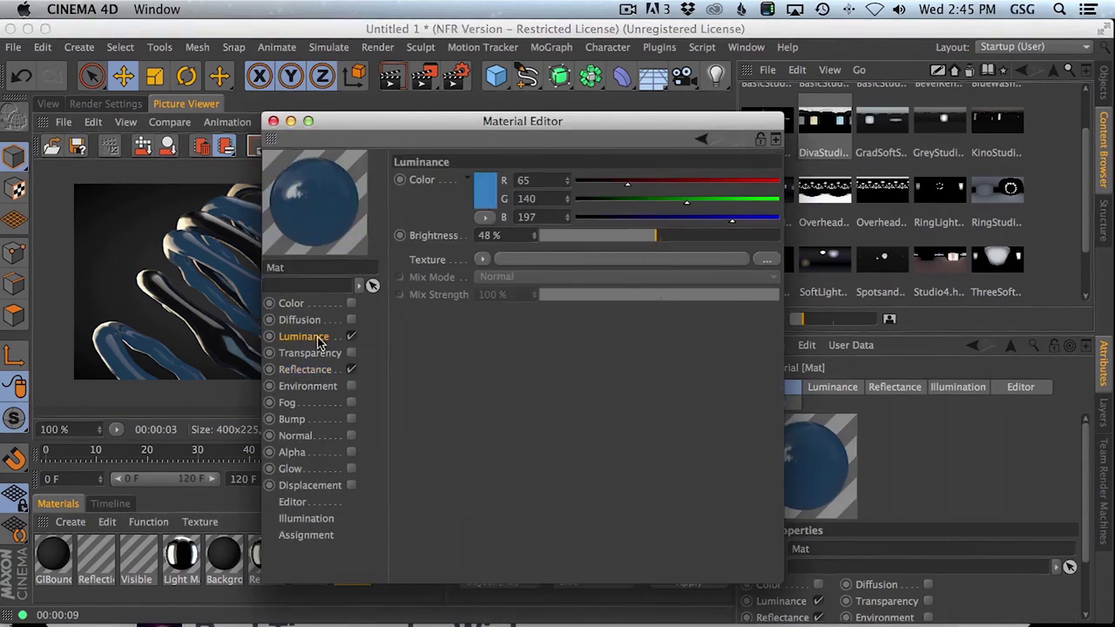
{"action": "left_click", "coordinate": [718, 200]}
{"action": "left_click", "coordinate": [627, 182]}
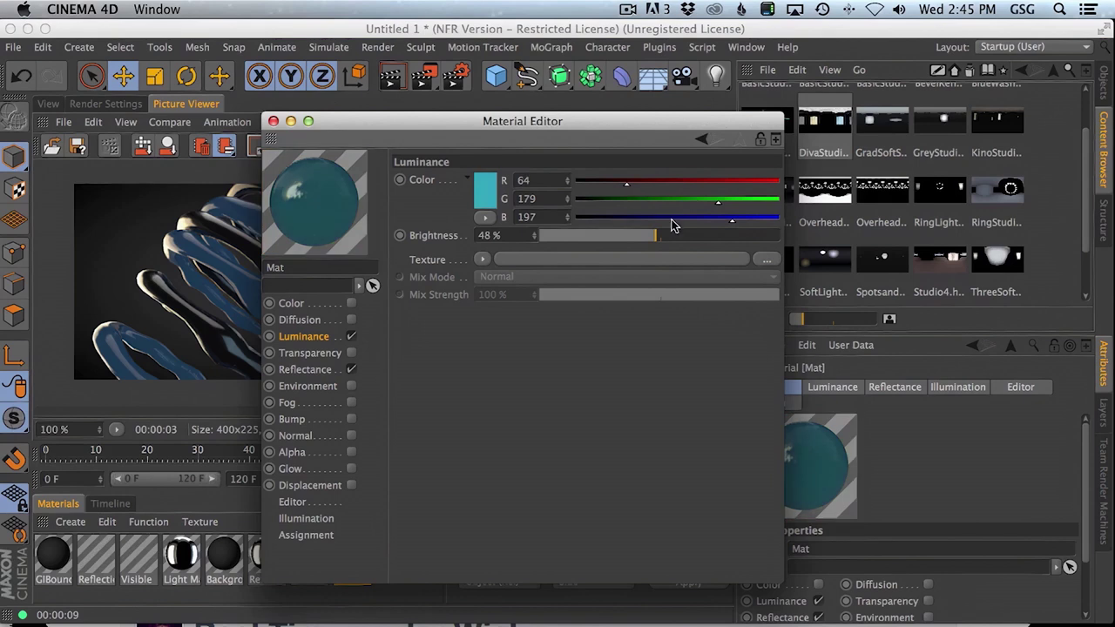
{"action": "left_click", "coordinate": [610, 218]}
{"action": "left_click_drag", "start_coordinate": [701, 206], "coordinate": [725, 197]}
{"action": "left_click", "coordinate": [686, 199]}
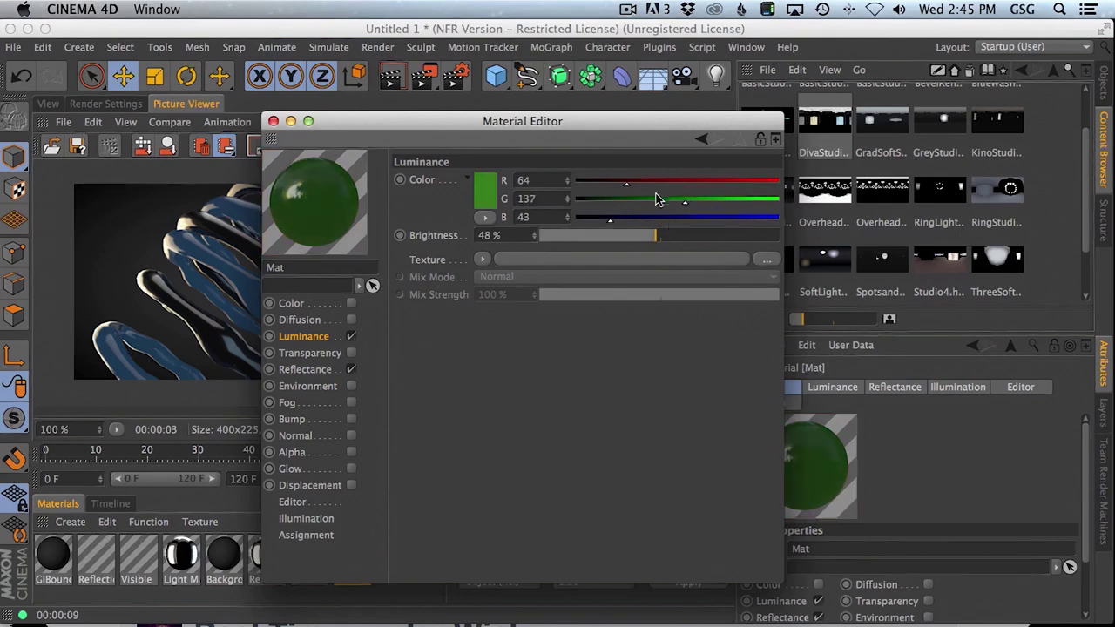
{"action": "left_click", "coordinate": [580, 182]}
Render the current frame with the green material to the Picture Viewer and close the Material Editor
{"action": "key", "text": "shift+r"}
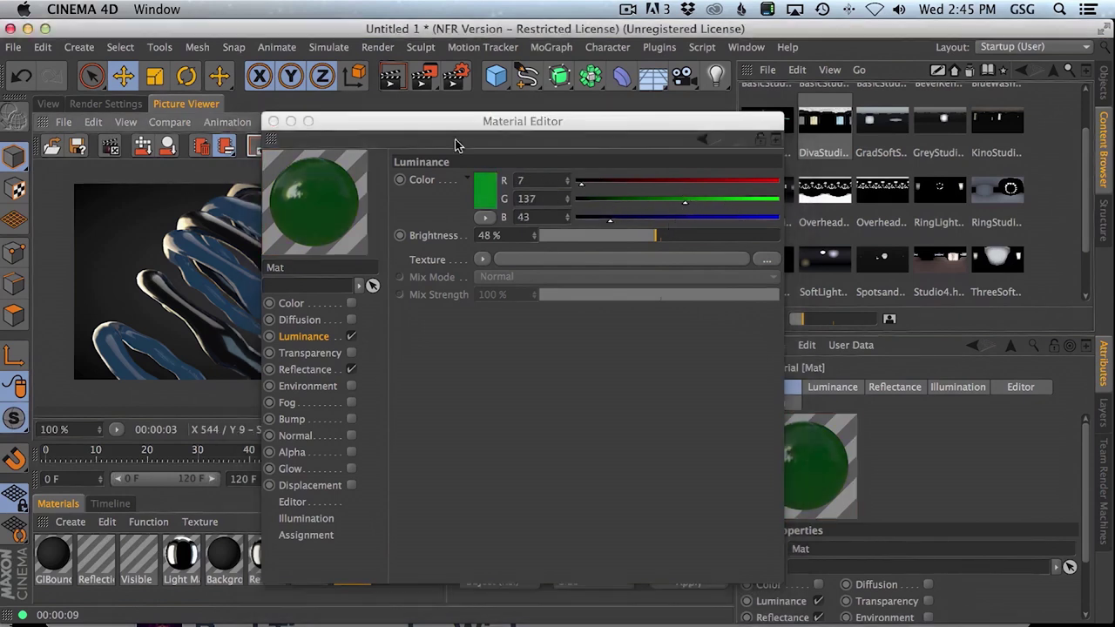
{"action": "left_click_drag", "start_coordinate": [449, 121], "coordinate": [618, 103]}
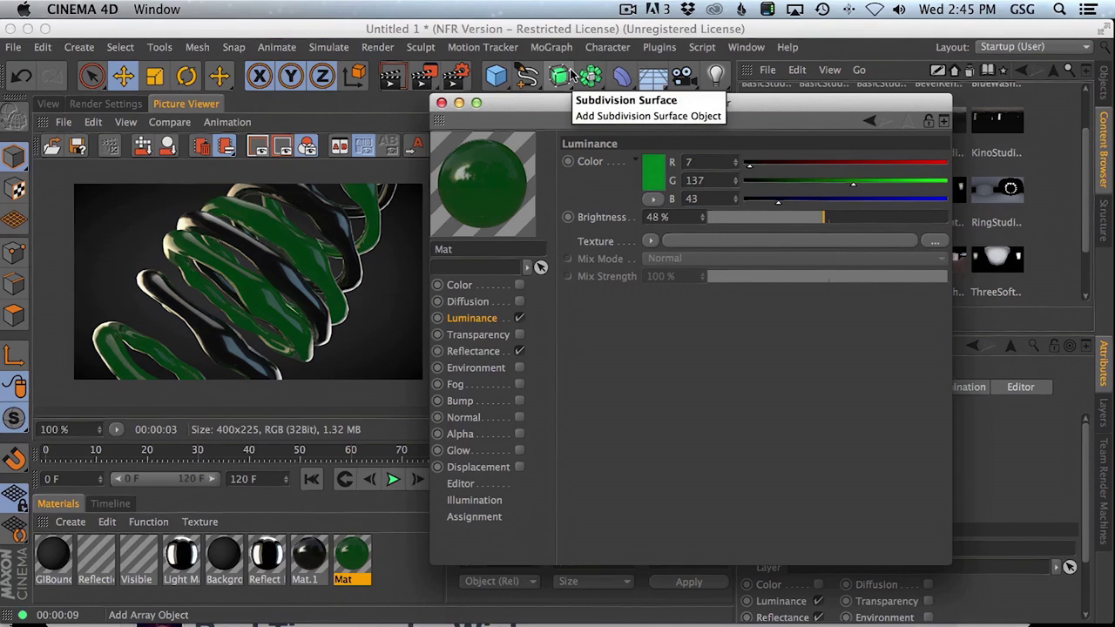
{"action": "left_click_drag", "start_coordinate": [564, 112], "coordinate": [566, 108]}
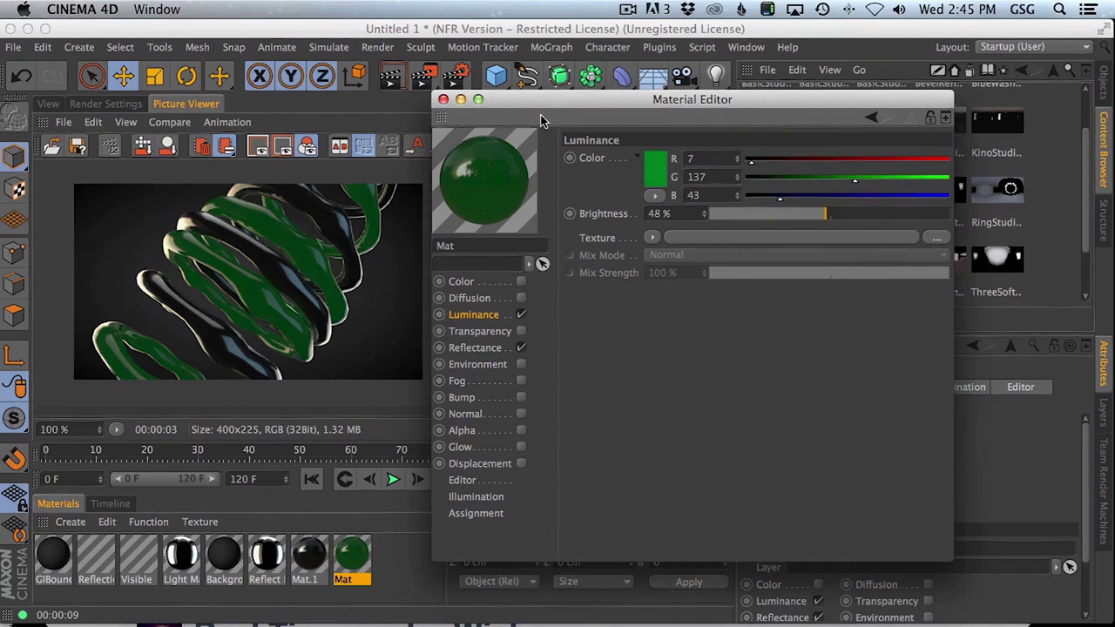
{"action": "left_click", "coordinate": [443, 99]}
Recolor both ends of the HDR Studio Rig's seamless floor gradient, making the outer end dark grey, and render the frame again
{"action": "left_click", "coordinate": [1103, 82]}
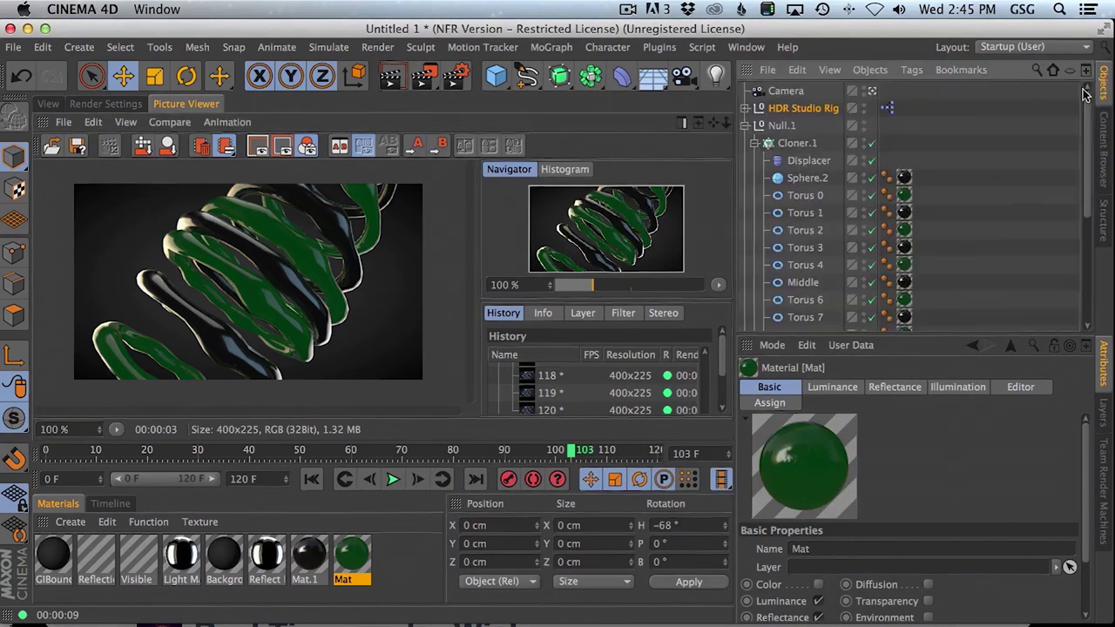
{"action": "left_click", "coordinate": [788, 109]}
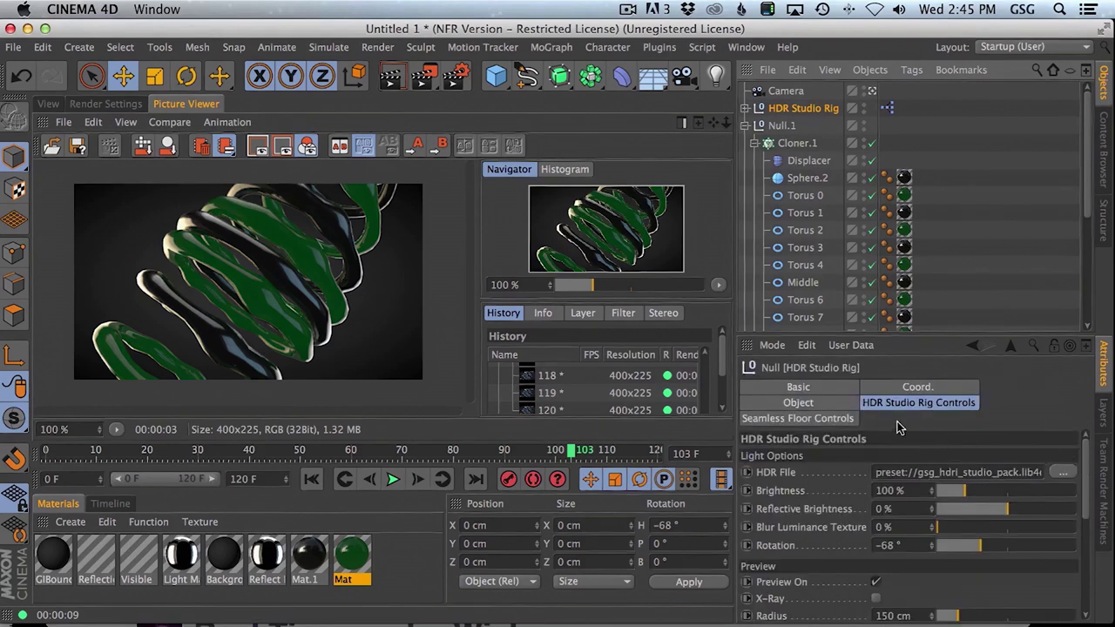
{"action": "left_click", "coordinate": [801, 418]}
{"action": "double_click", "coordinate": [862, 522]}
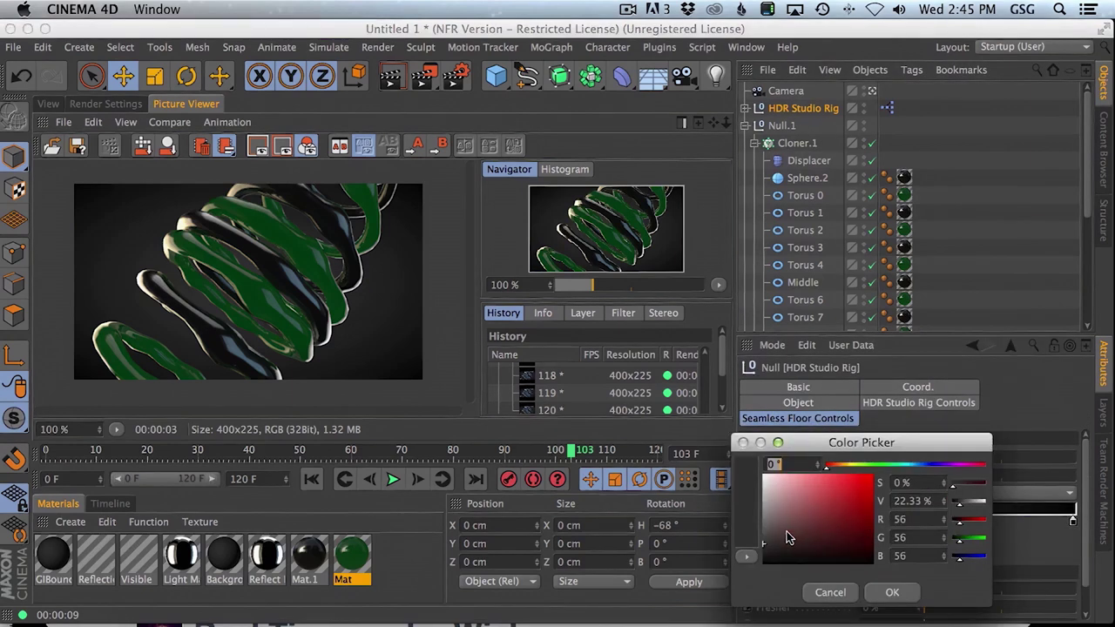
{"action": "left_click_drag", "start_coordinate": [766, 528], "coordinate": [770, 532]}
{"action": "left_click", "coordinate": [887, 598]}
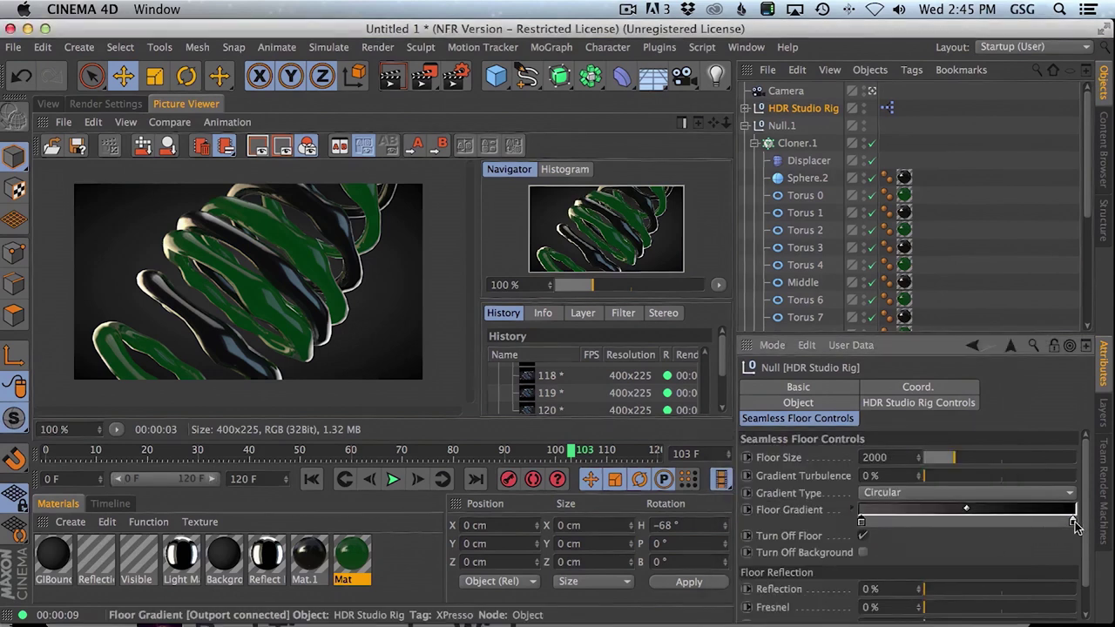
{"action": "double_click", "coordinate": [1071, 523]}
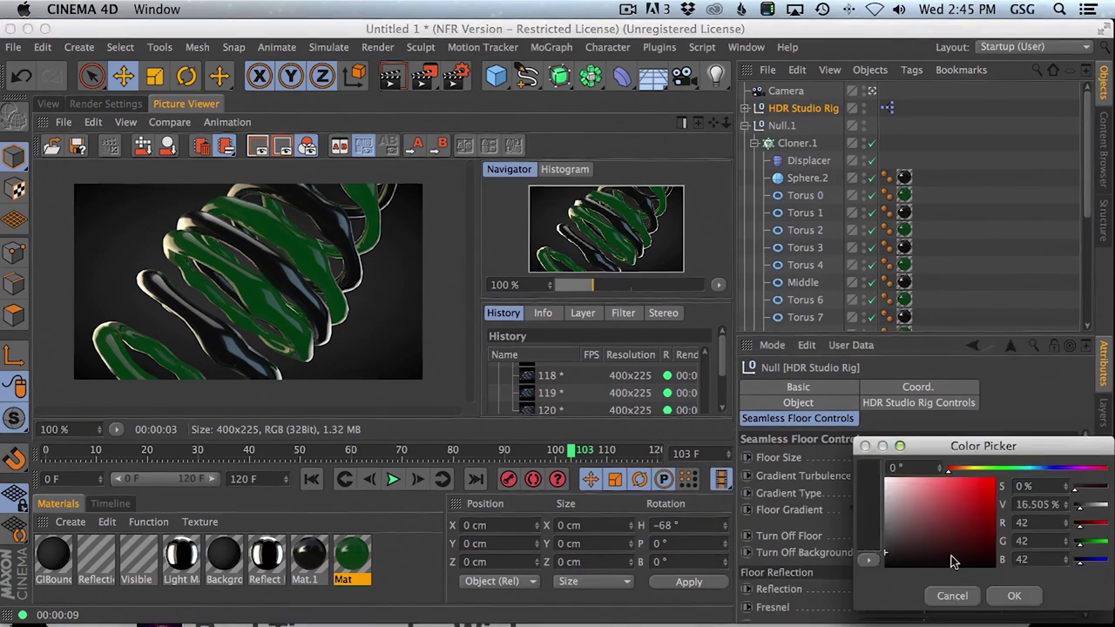
{"action": "left_click", "coordinate": [1015, 592]}
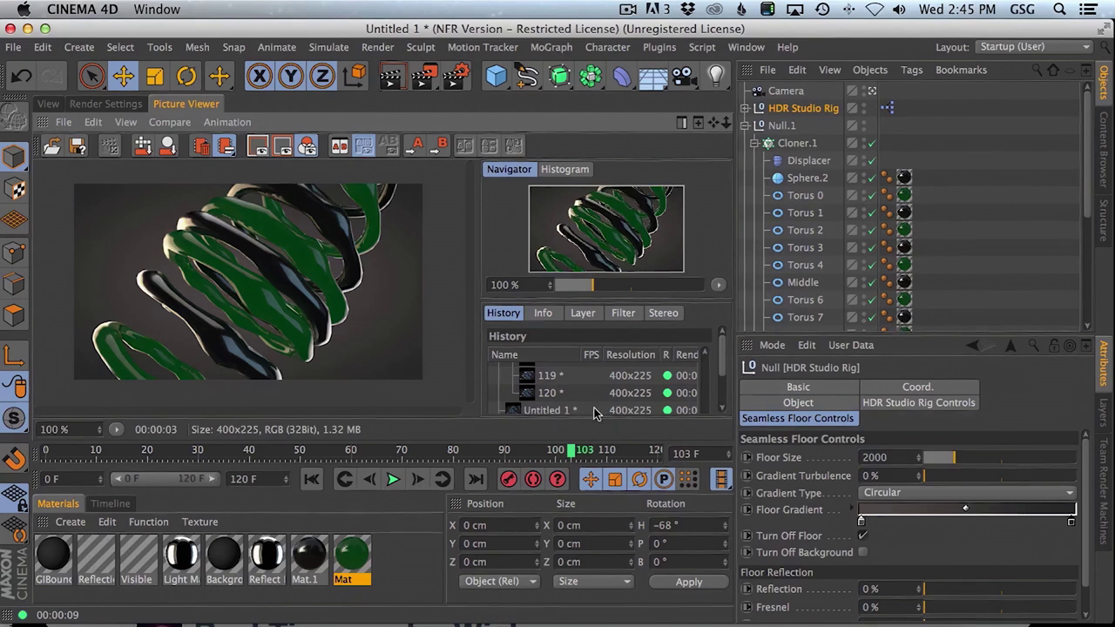
Compare the two latest green still renders in the Picture Viewer history
{"action": "scroll", "coordinate": [722, 367], "scroll_direction": "down", "scroll_amount": 2}
{"action": "left_click", "coordinate": [583, 370]}
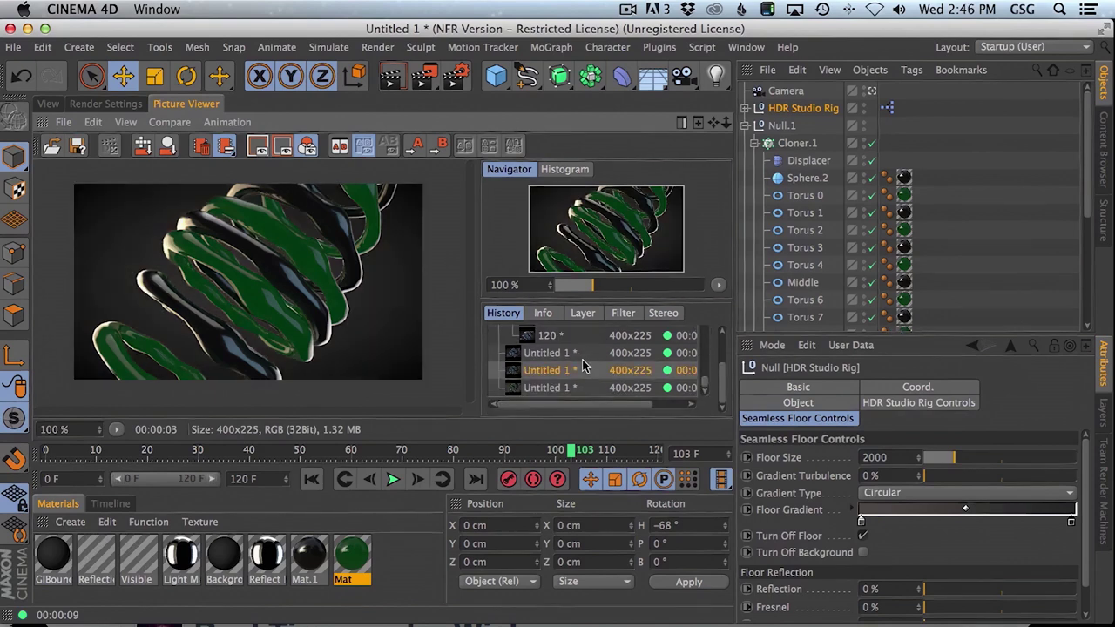
{"action": "key", "text": "Down"}
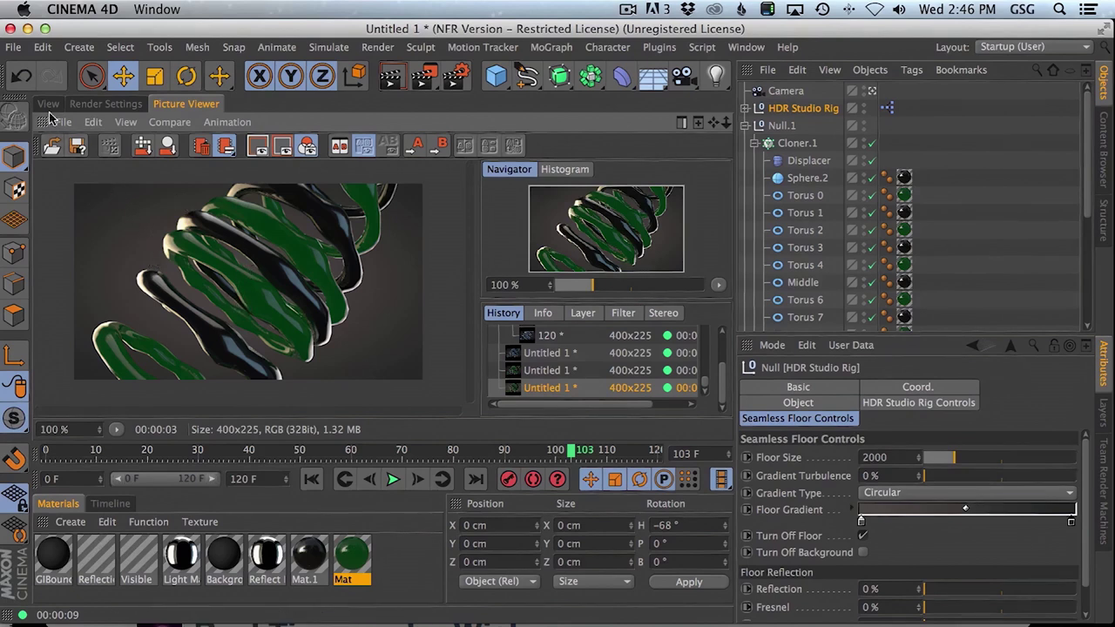
{"action": "left_click_drag", "start_coordinate": [182, 23], "coordinate": [186, 23]}
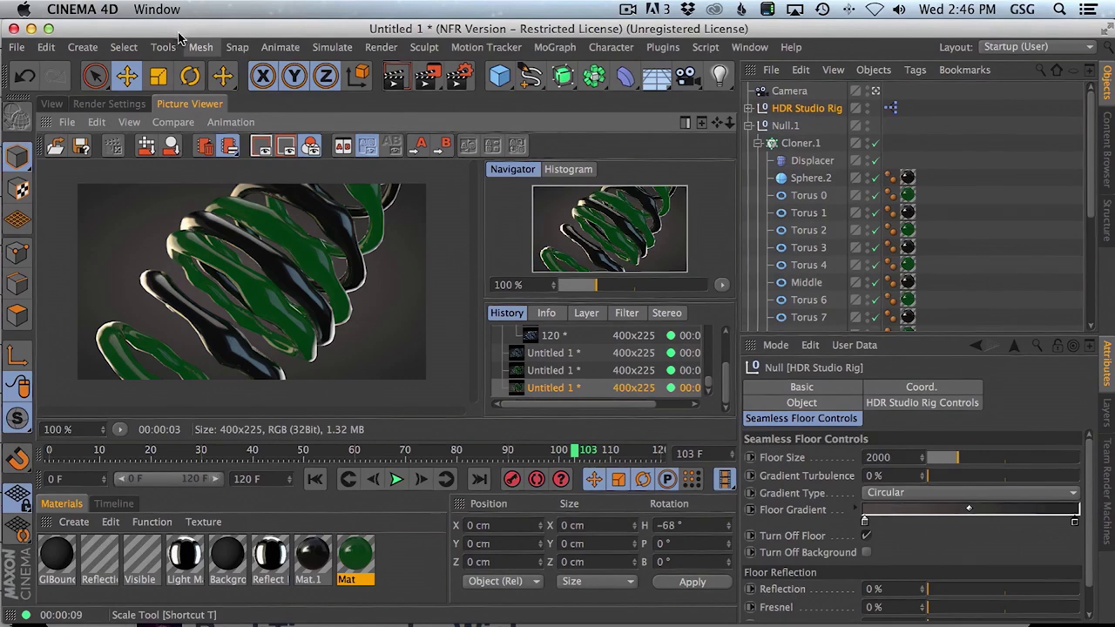
{"action": "key", "text": "super+s"}
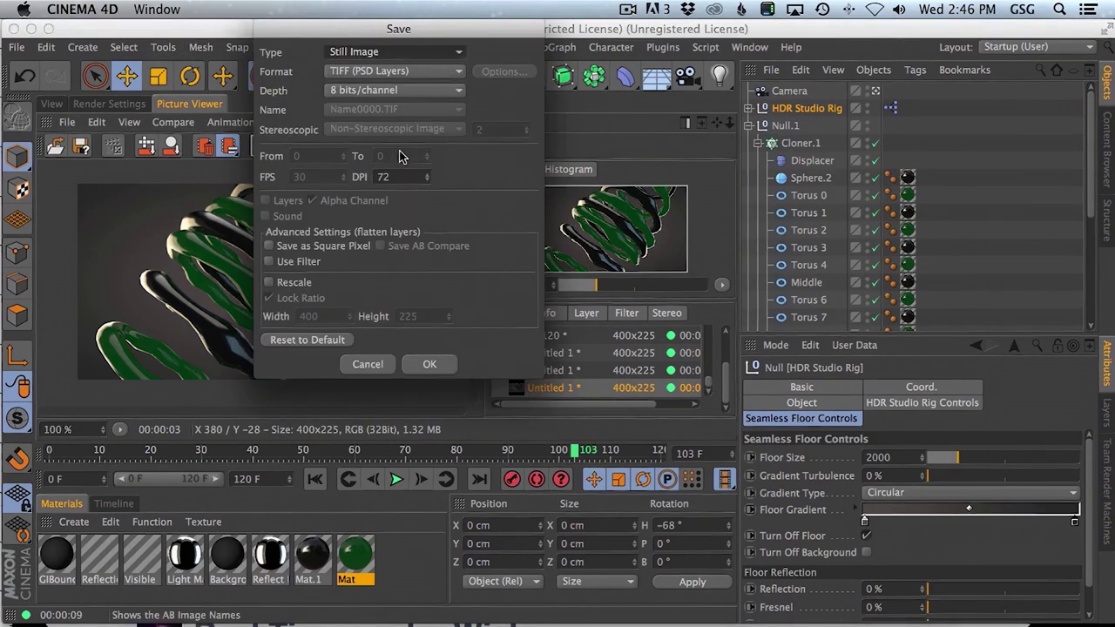
{"action": "left_click", "coordinate": [373, 366]}
Save the scene as GoopyBallony.c4d in the 1-14 folder inside AskGSG
{"action": "left_click", "coordinate": [50, 104]}
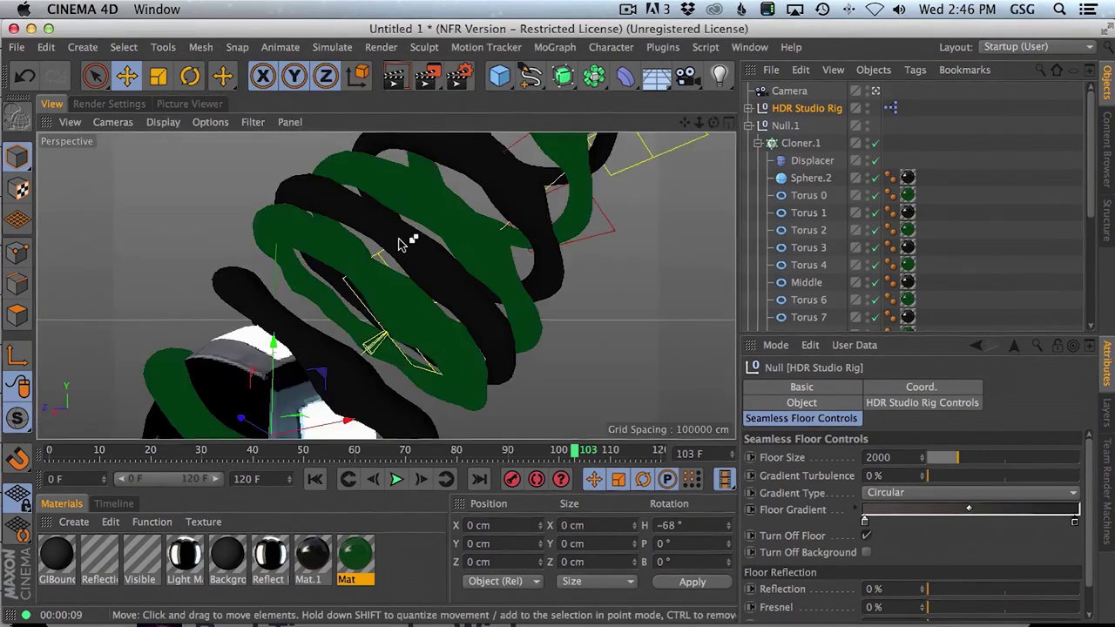
{"action": "key", "text": "super+s"}
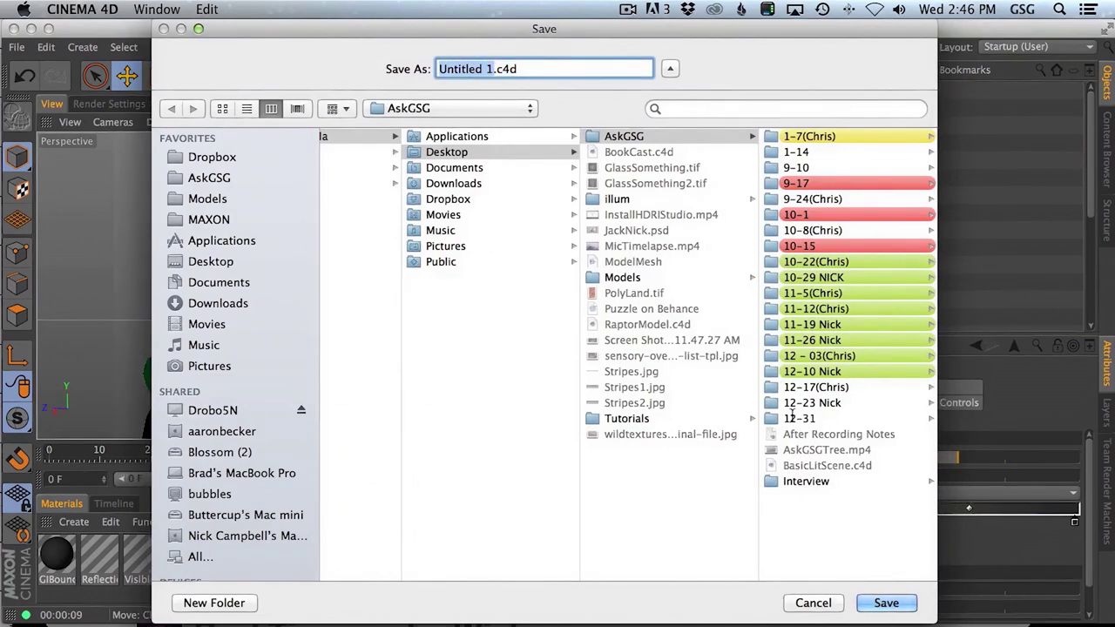
{"action": "left_click", "coordinate": [805, 152]}
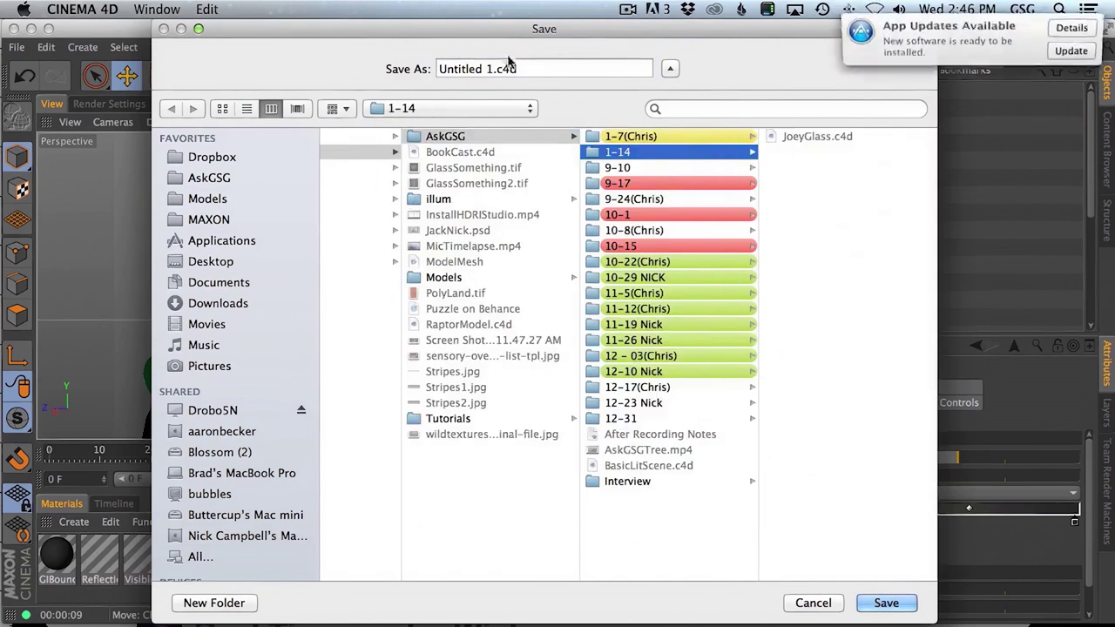
{"action": "left_click_drag", "start_coordinate": [493, 69], "coordinate": [328, 22]}
{"action": "type", "text": "GoopyB"}
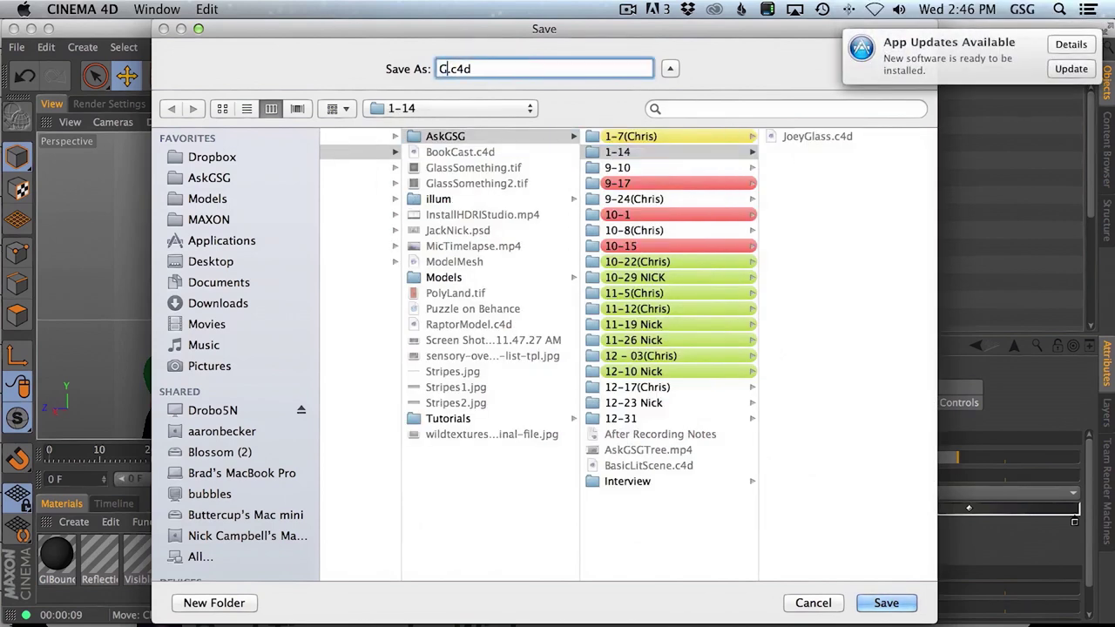
{"action": "type", "text": "allony"}
{"action": "key", "text": "Return"}
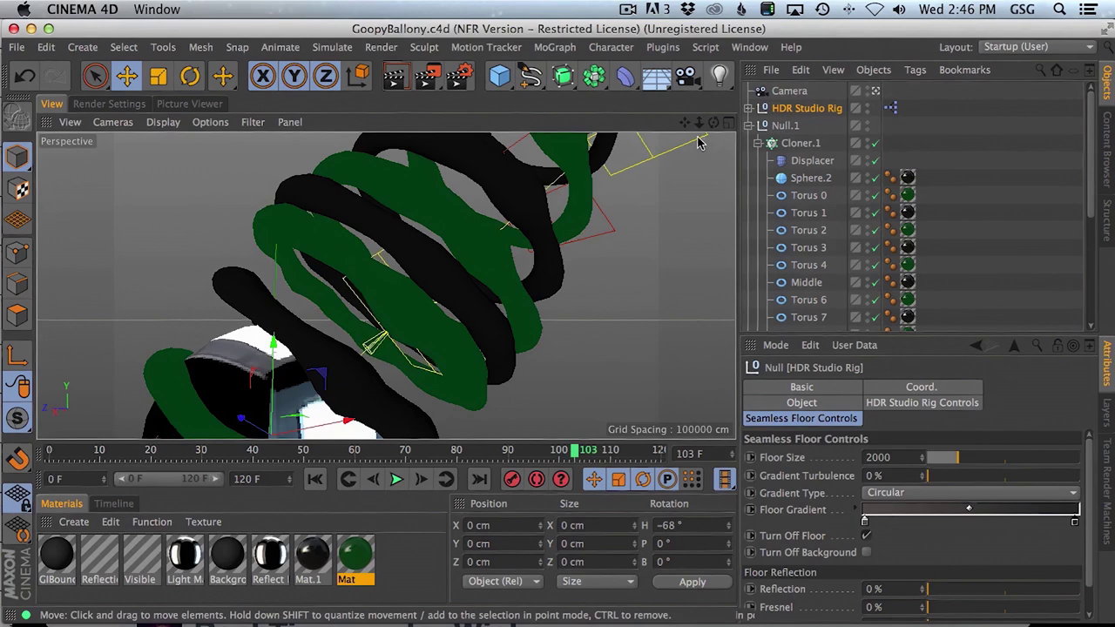
Switch to Safari to check the paused reel reference frame, and return to CINEMA 4D
{"action": "key", "text": "super+Tab"}
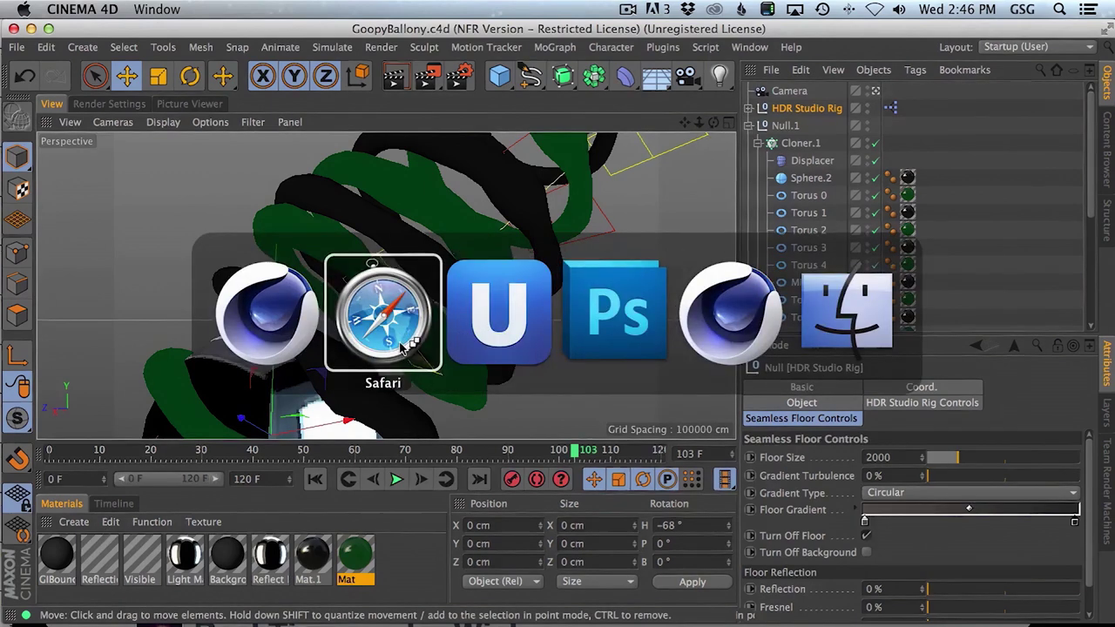
{"action": "left_click", "coordinate": [384, 314]}
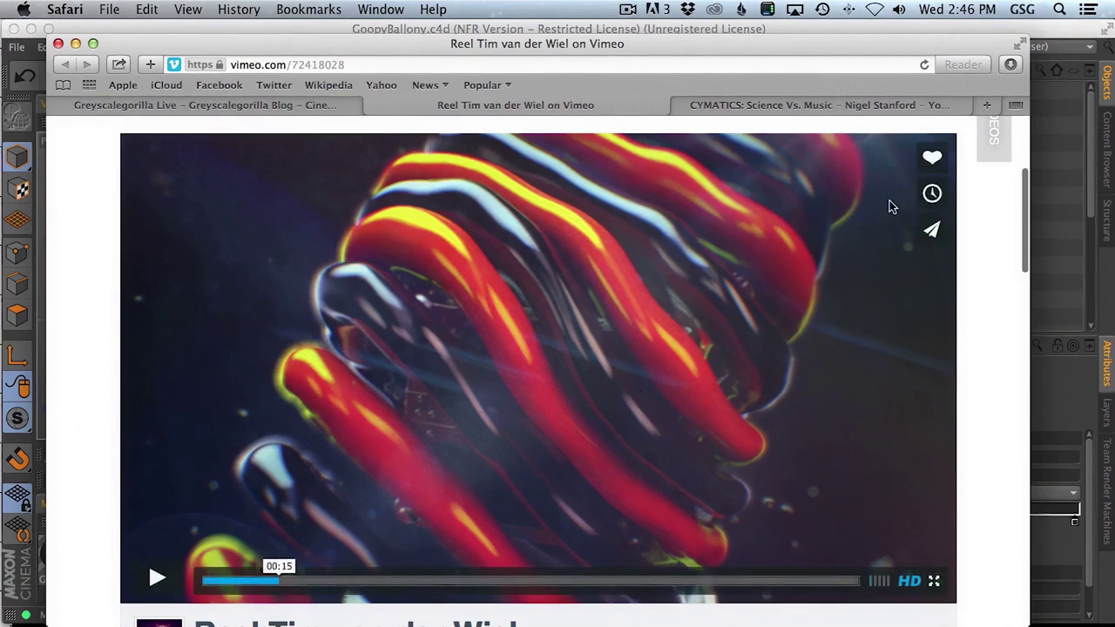
{"action": "key", "text": "super+Tab"}
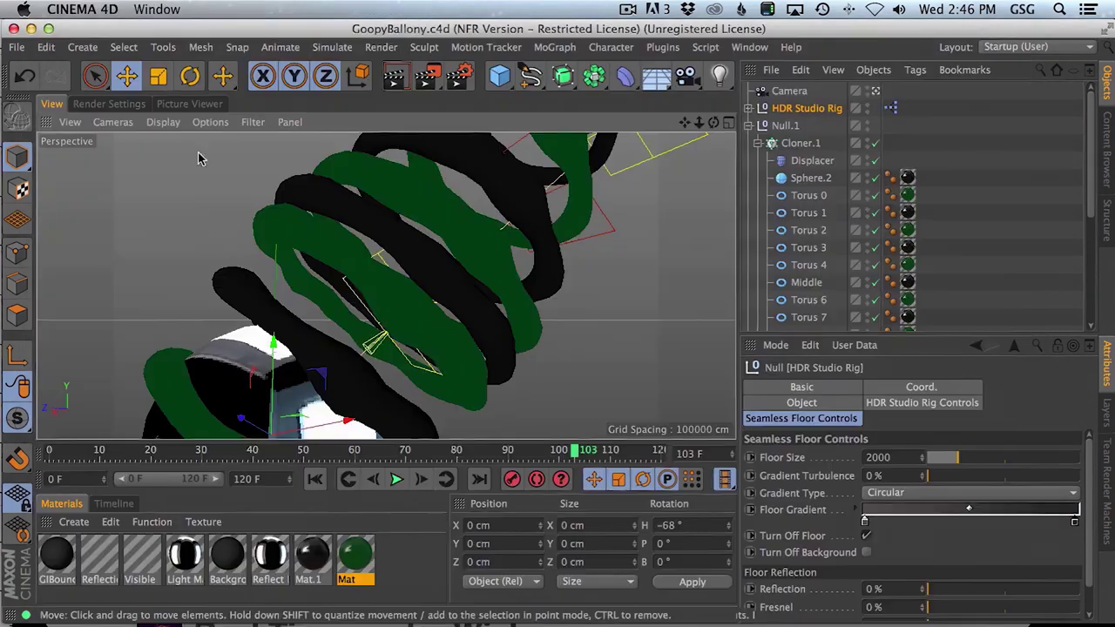
Show the earlier green render with the darker background in the Picture Viewer and capture it to the clipboard
{"action": "left_click", "coordinate": [109, 103]}
{"action": "left_click", "coordinate": [192, 103]}
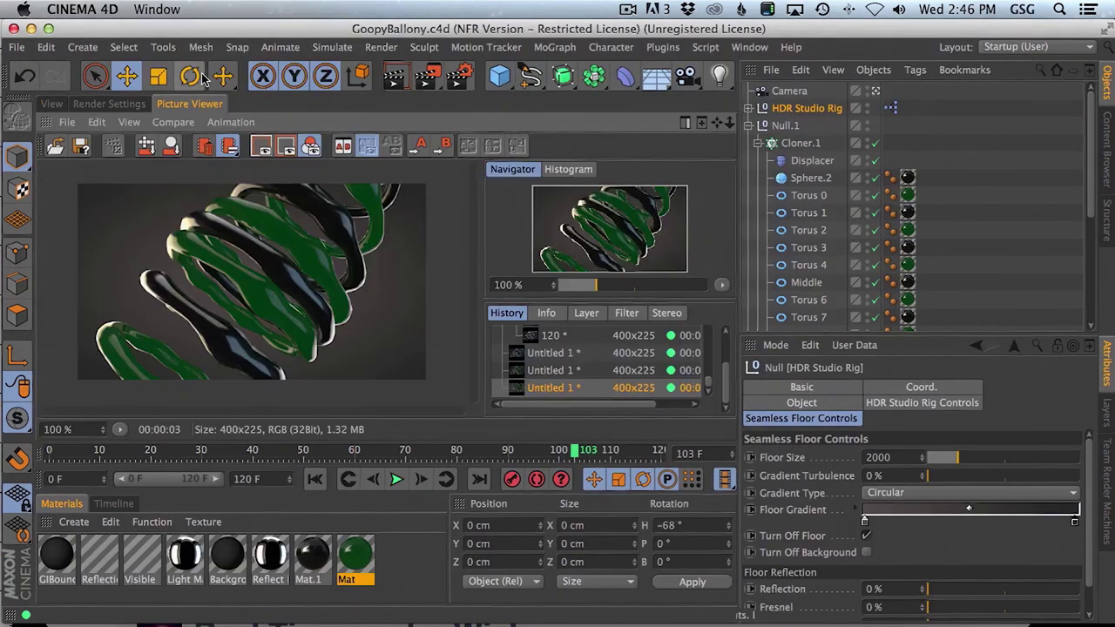
{"action": "left_click", "coordinate": [556, 370]}
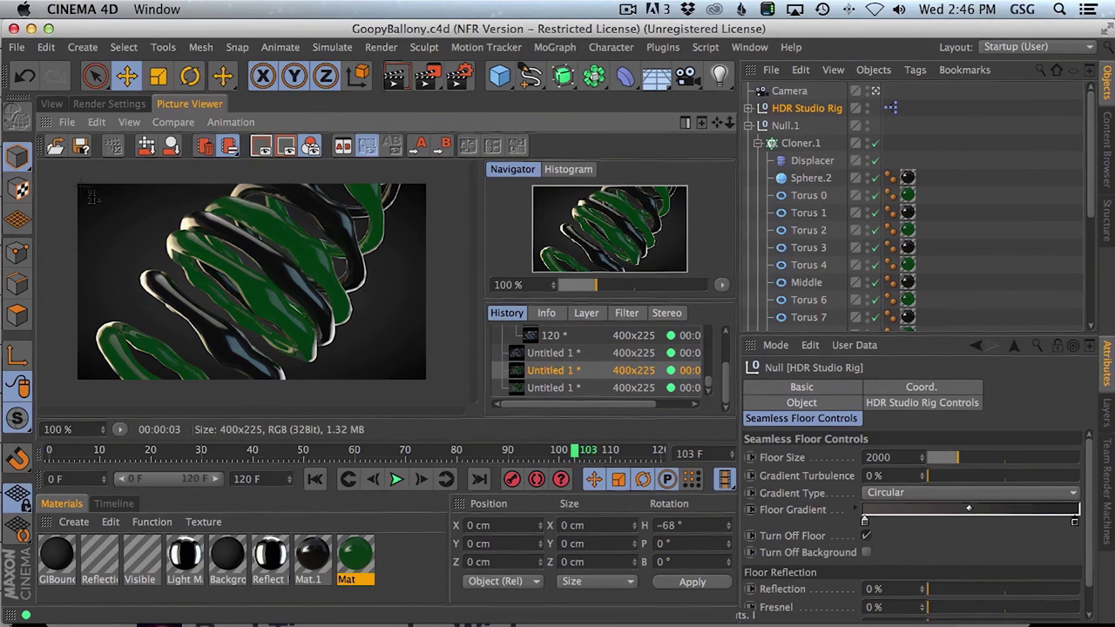
Switch to Photoshop, paste the captured render into a new 397 x 218 pixel document, and restore the standard workspace view
{"action": "key", "text": "super+Tab"}
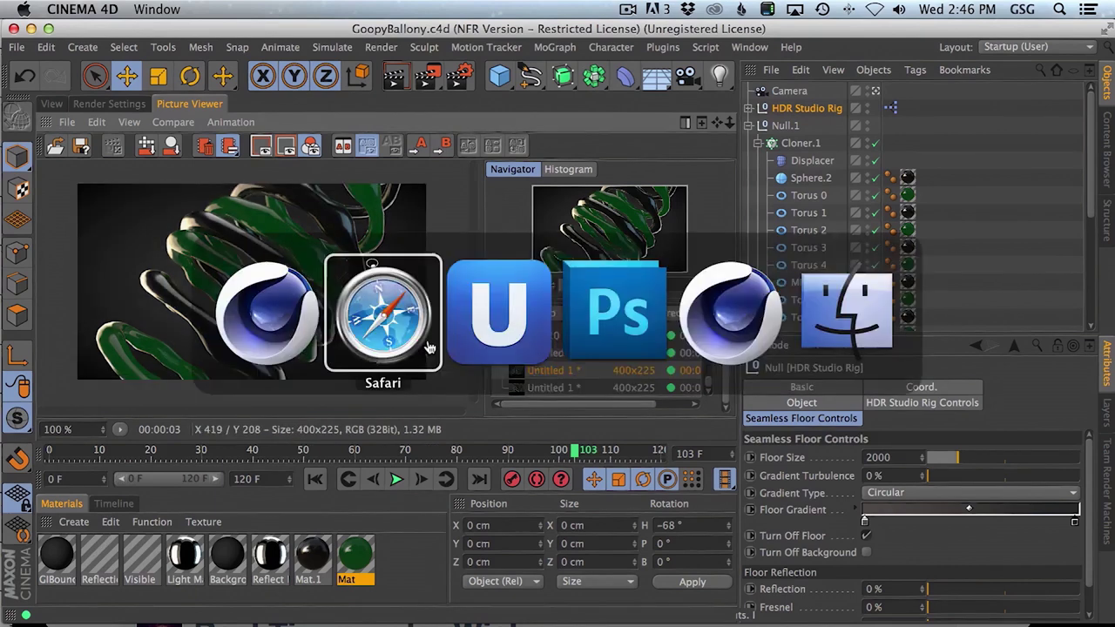
{"action": "key", "text": "super+Tab"}
{"action": "key", "text": "super+n"}
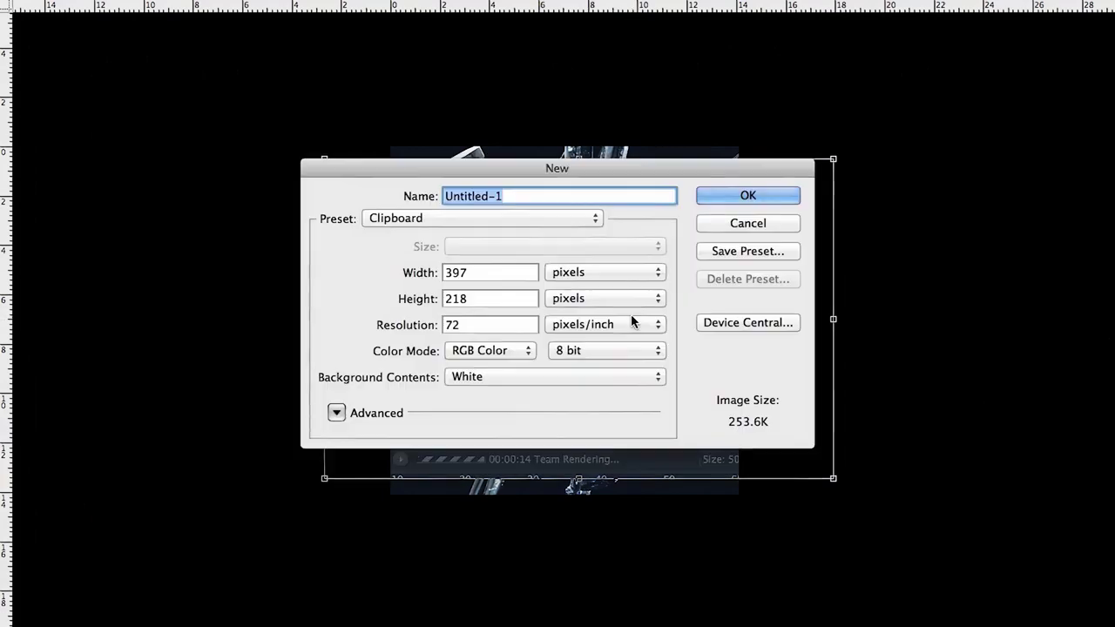
{"action": "key", "text": "Return"}
{"action": "key", "text": "super+v"}
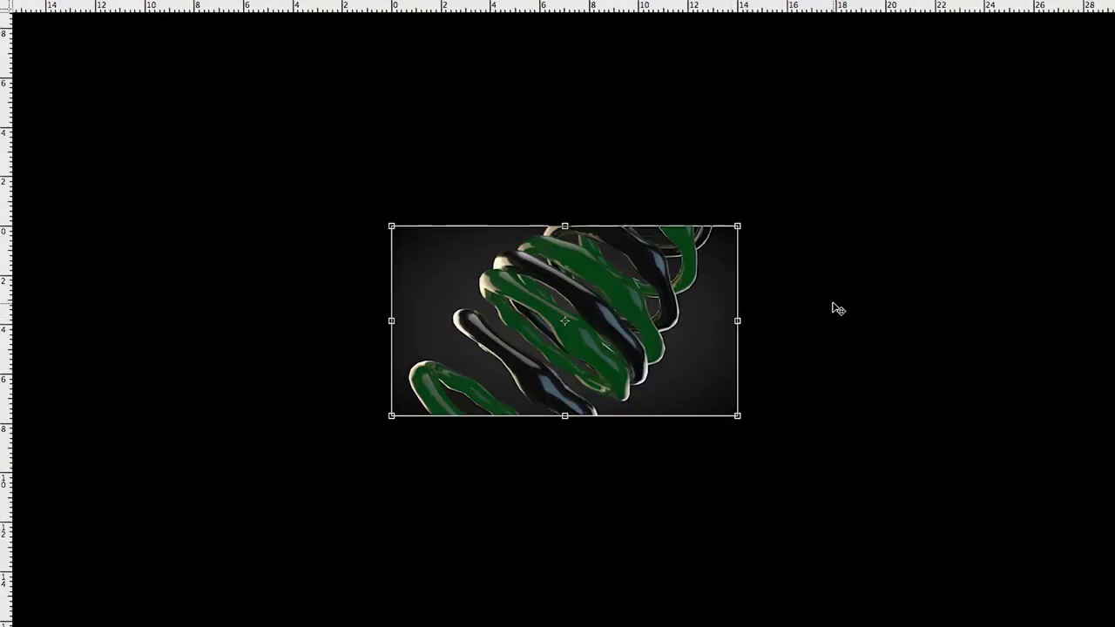
{"action": "key", "text": "f"}
{"action": "key", "text": "f"}
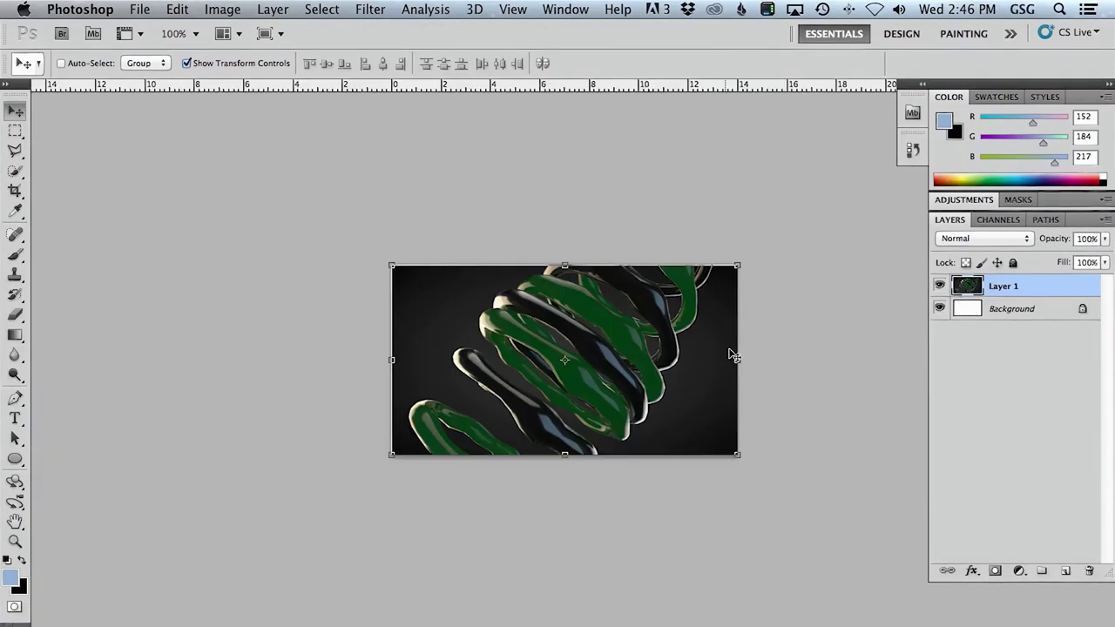
Add a new layer above the render and draw a large light blue ellipse covering the image's right half
{"action": "left_click", "coordinate": [1017, 396]}
{"action": "left_click", "coordinate": [1065, 572]}
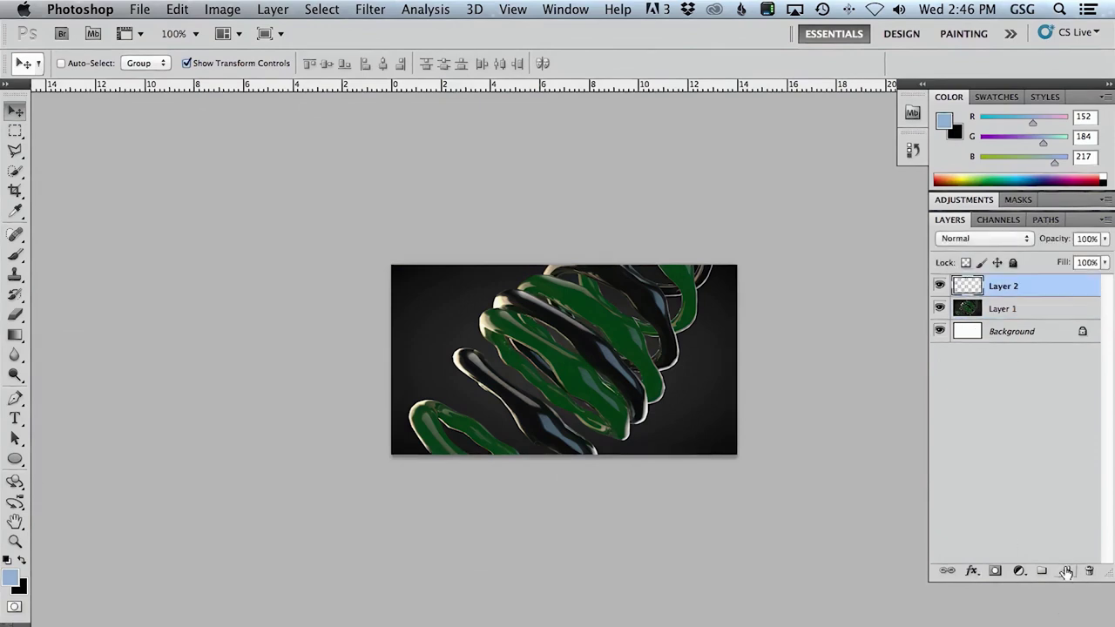
{"action": "left_click", "coordinate": [15, 458]}
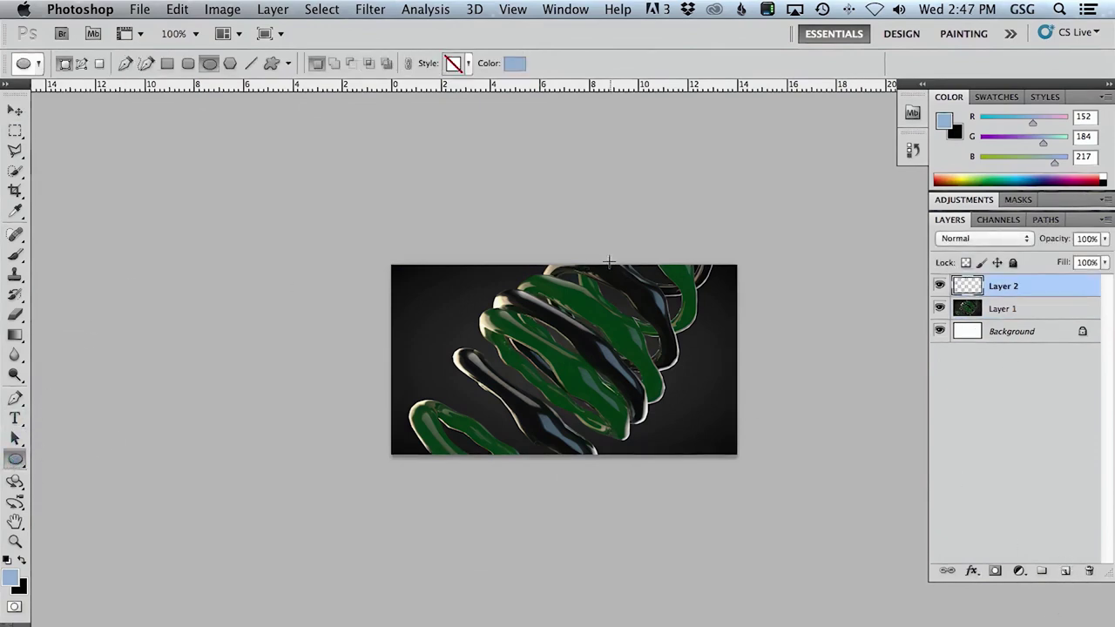
{"action": "left_click_drag", "start_coordinate": [582, 206], "coordinate": [865, 542]}
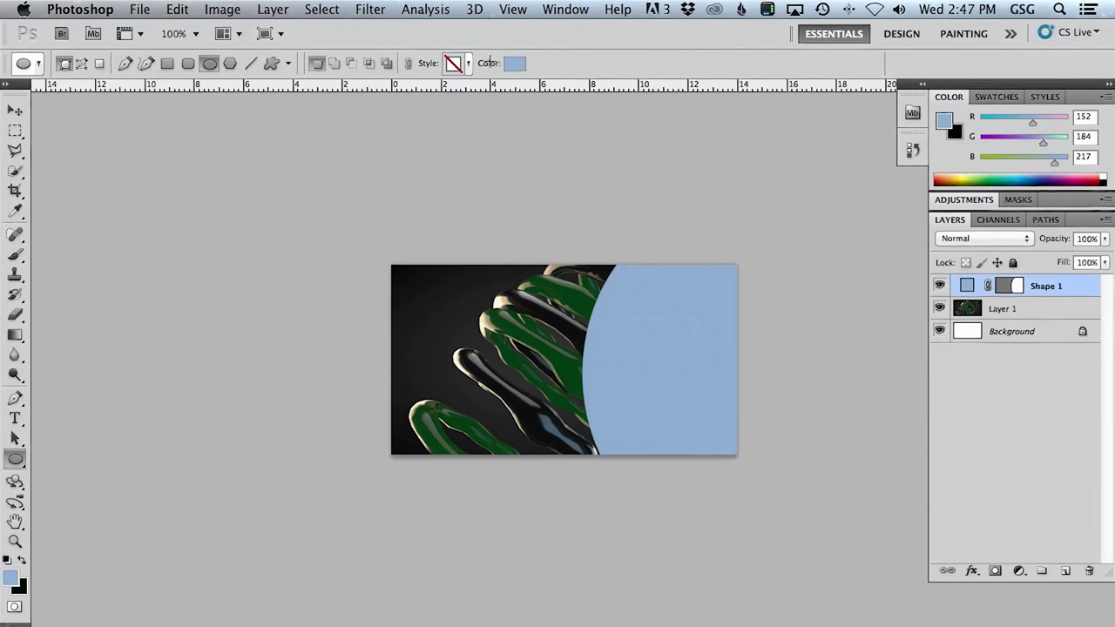
Rasterize the blue ellipse and soften it into a wide glow with a strong Gaussian Blur
{"action": "left_click", "coordinate": [435, 10]}
{"action": "mouse_move", "coordinate": [373, 9]}
{"action": "mouse_move", "coordinate": [407, 198]}
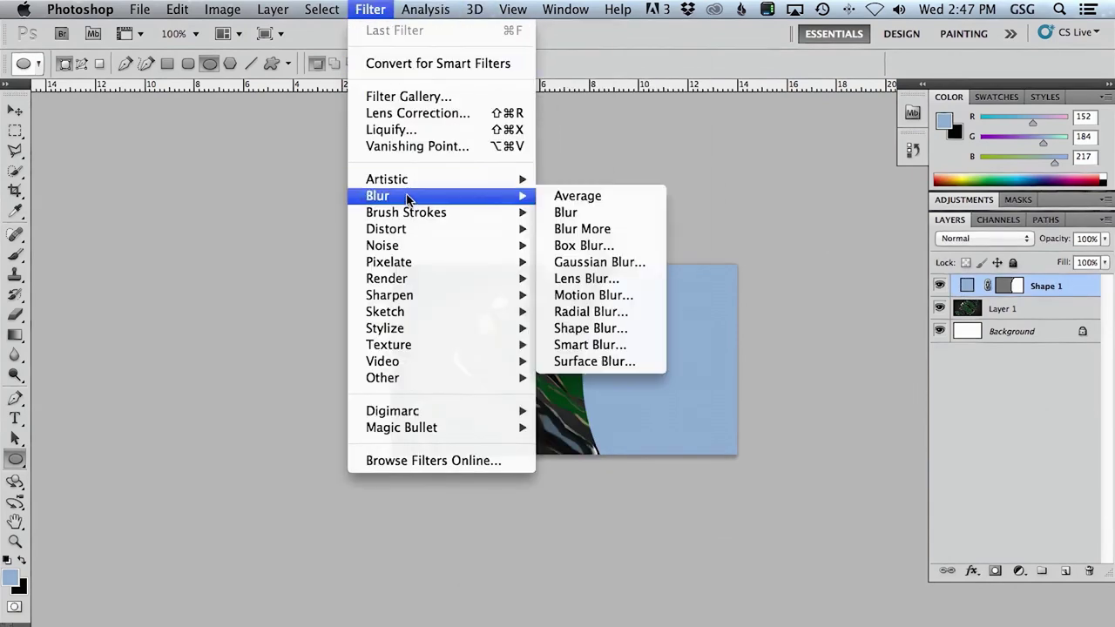
{"action": "left_click", "coordinate": [599, 261]}
{"action": "left_click", "coordinate": [687, 249]}
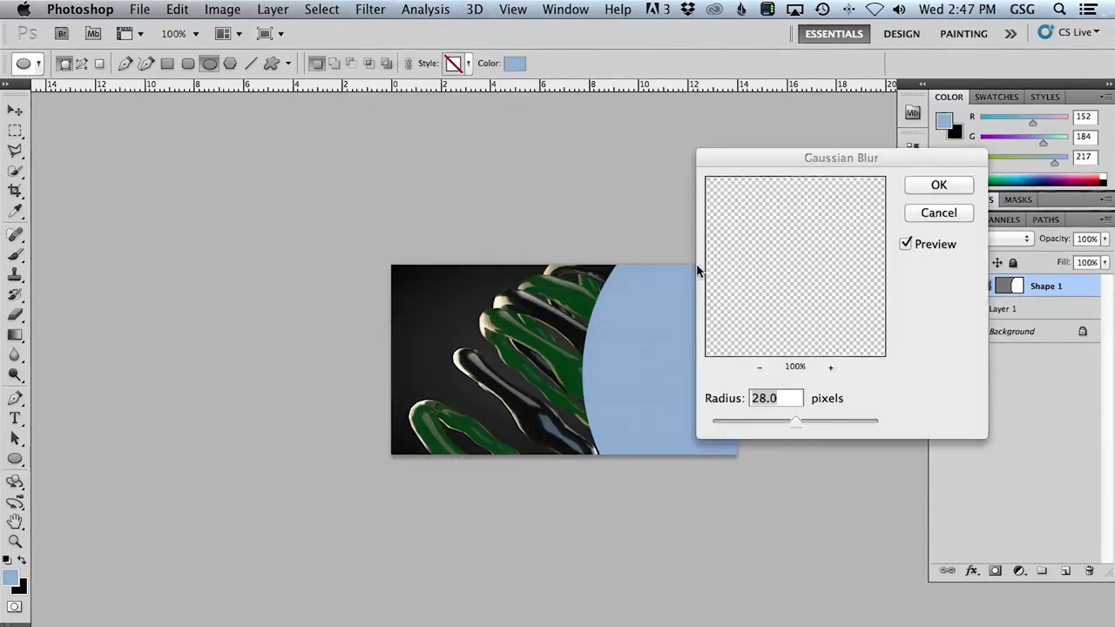
{"action": "mouse_move", "coordinate": [836, 423]}
{"action": "left_mouse_down"}
{"action": "mouse_move", "coordinate": [818, 423]}
{"action": "mouse_move", "coordinate": [833, 424]}
{"action": "left_mouse_up"}
{"action": "left_click", "coordinate": [935, 184]}
Set the blurred ellipse layer's blend mode to Screen and move the glow up towards the image's upper right corner
{"action": "left_click", "coordinate": [957, 238]}
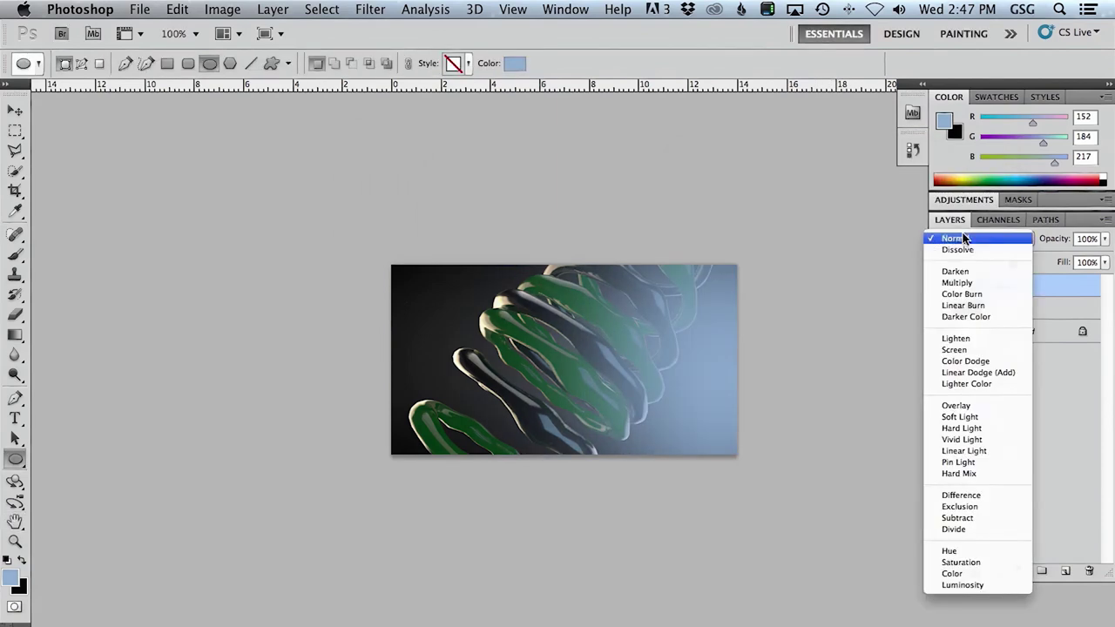
{"action": "left_click", "coordinate": [971, 349]}
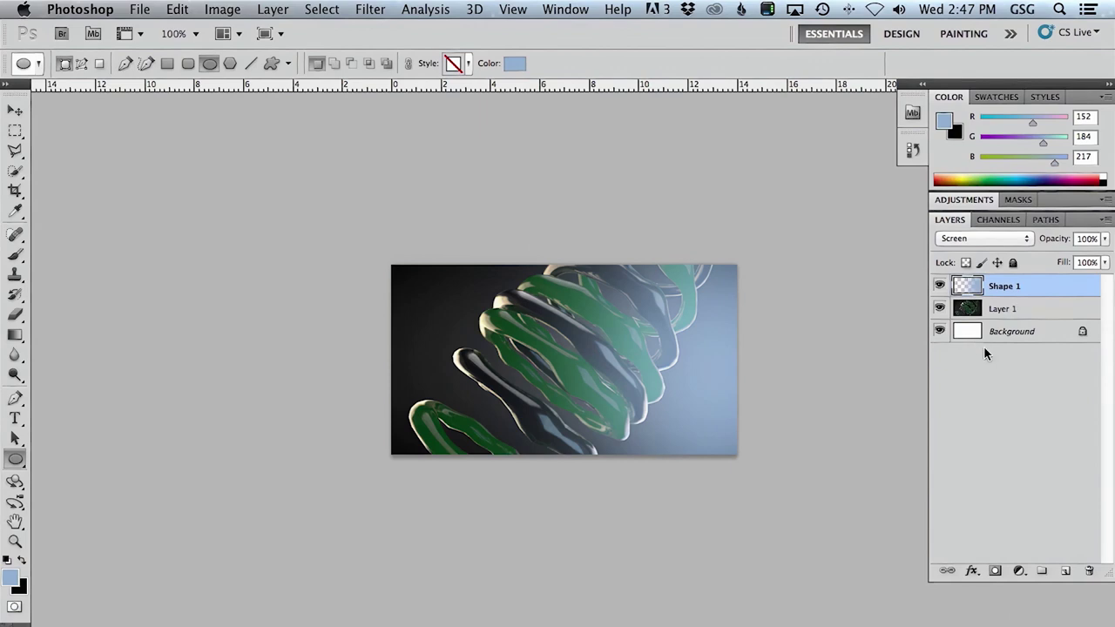
{"action": "key", "text": "v"}
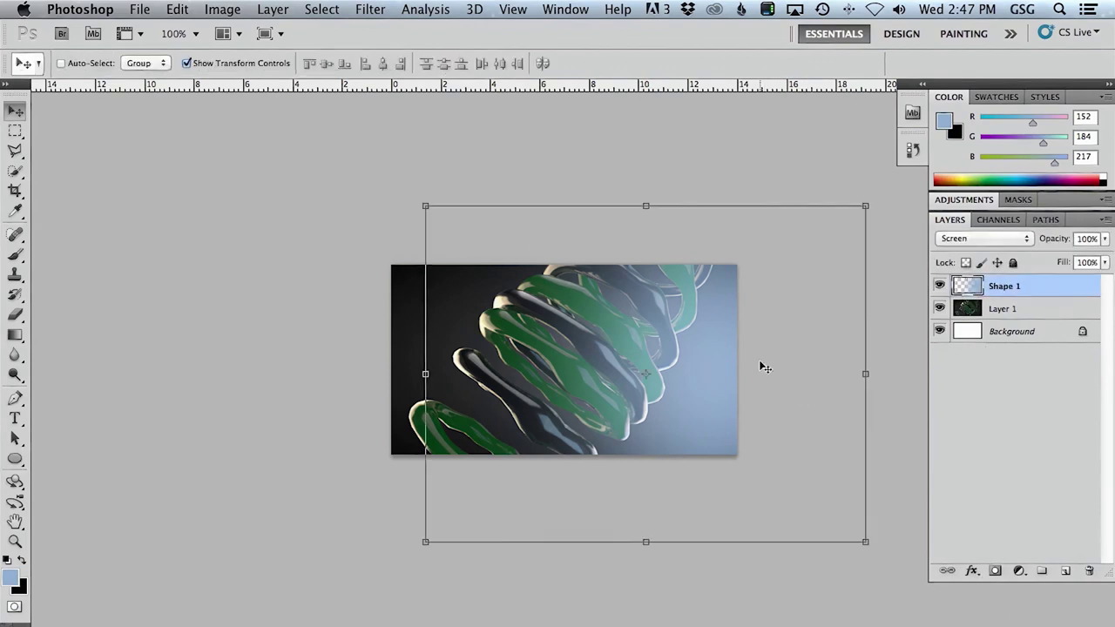
{"action": "left_click_drag", "start_coordinate": [725, 376], "coordinate": [735, 301]}
Duplicate the Shape 1 glow to the image's left side, rotate the copy 180 degrees, and stretch its height to about 104%
{"action": "left_click", "coordinate": [951, 351]}
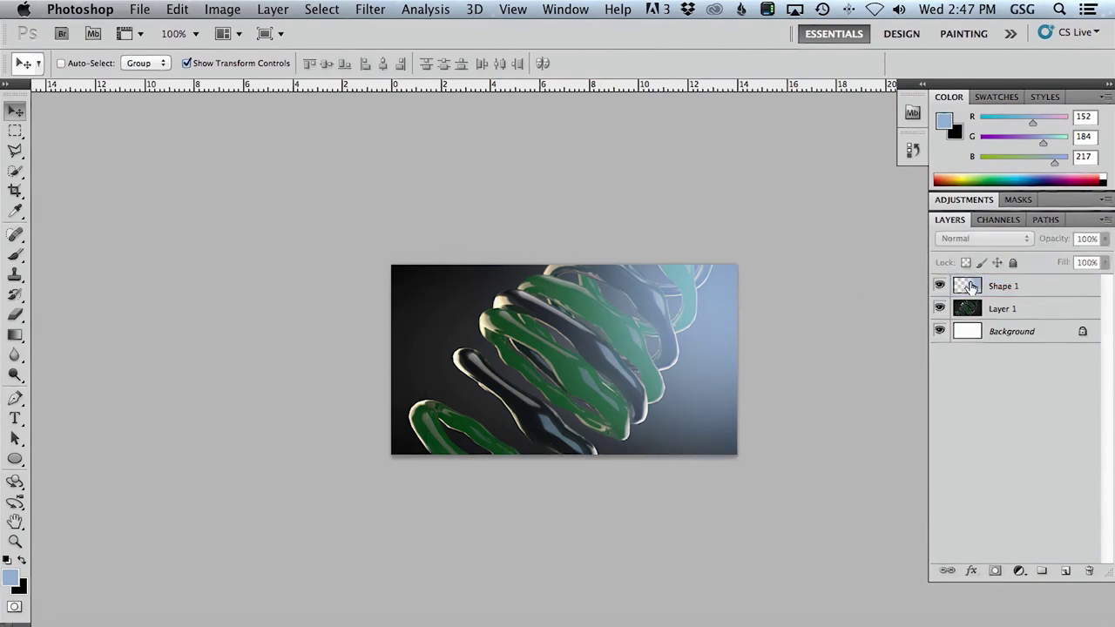
{"action": "left_click", "coordinate": [969, 286]}
{"action": "left_click_drag", "start_coordinate": [701, 337], "coordinate": [510, 361], "text": "alt"}
{"action": "key", "text": "ctrl+t"}
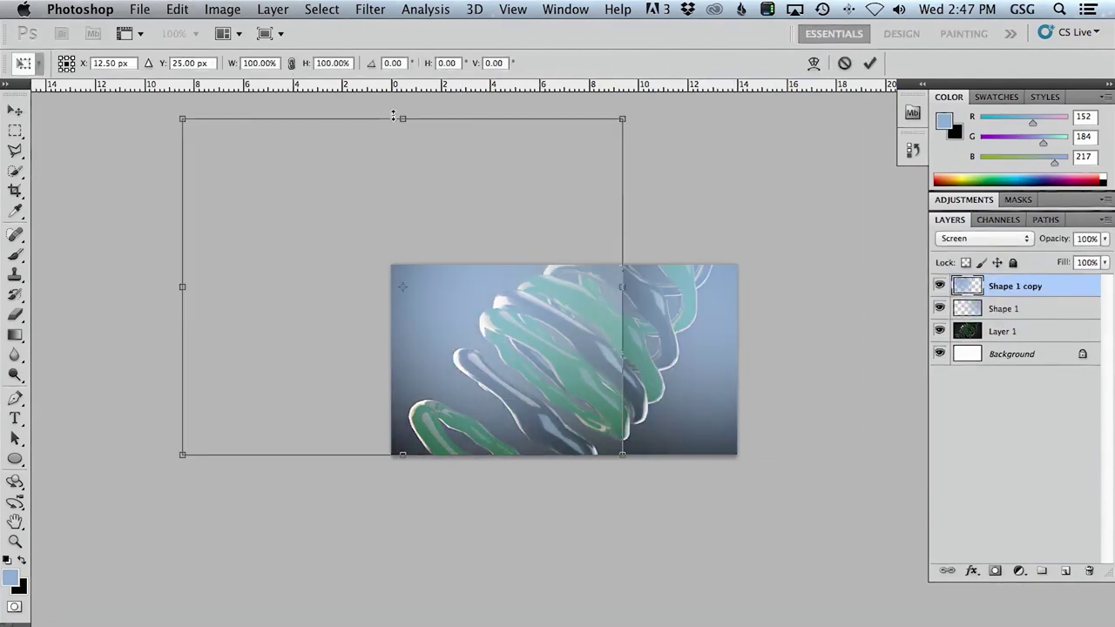
{"action": "left_click_drag", "start_coordinate": [392, 117], "coordinate": [471, 464]}
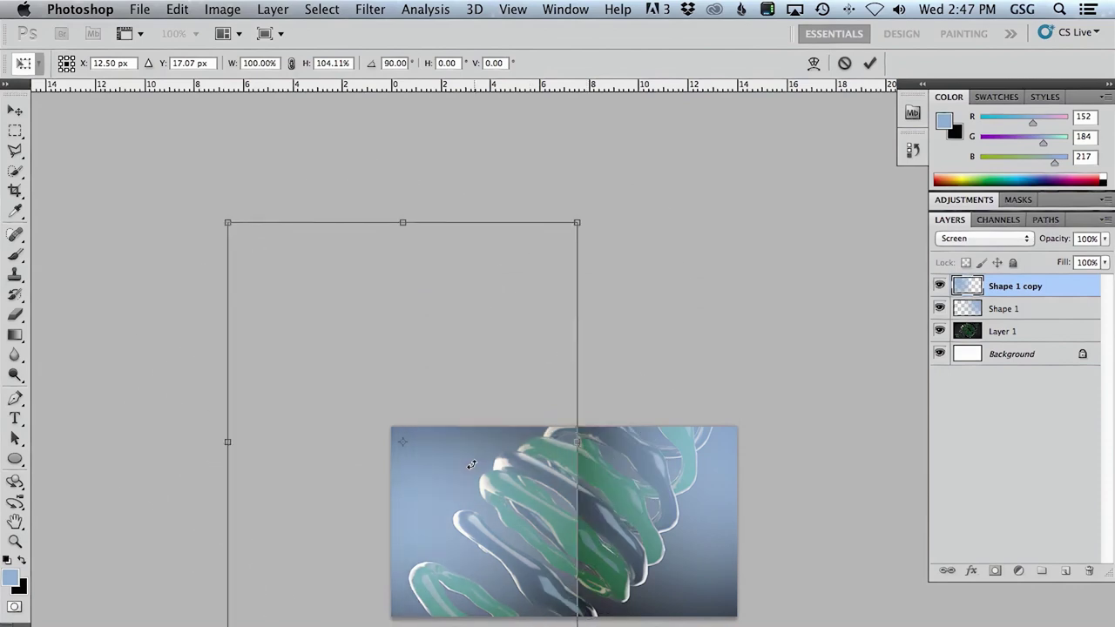
{"action": "left_click_drag", "start_coordinate": [592, 181], "coordinate": [562, 526], "text": "shift"}
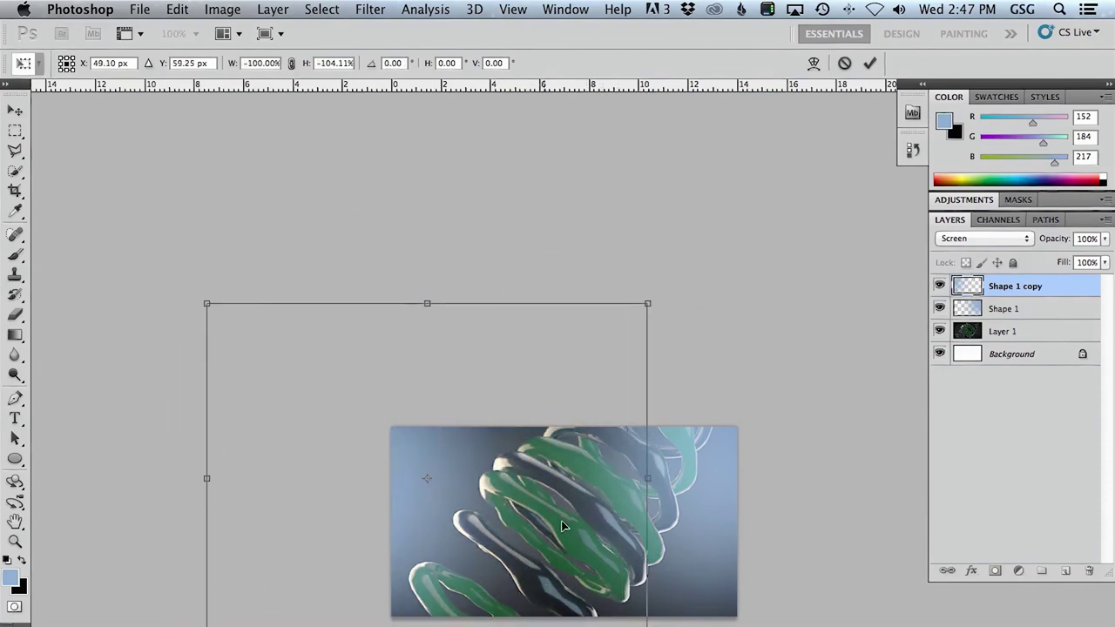
{"action": "key", "text": "Return"}
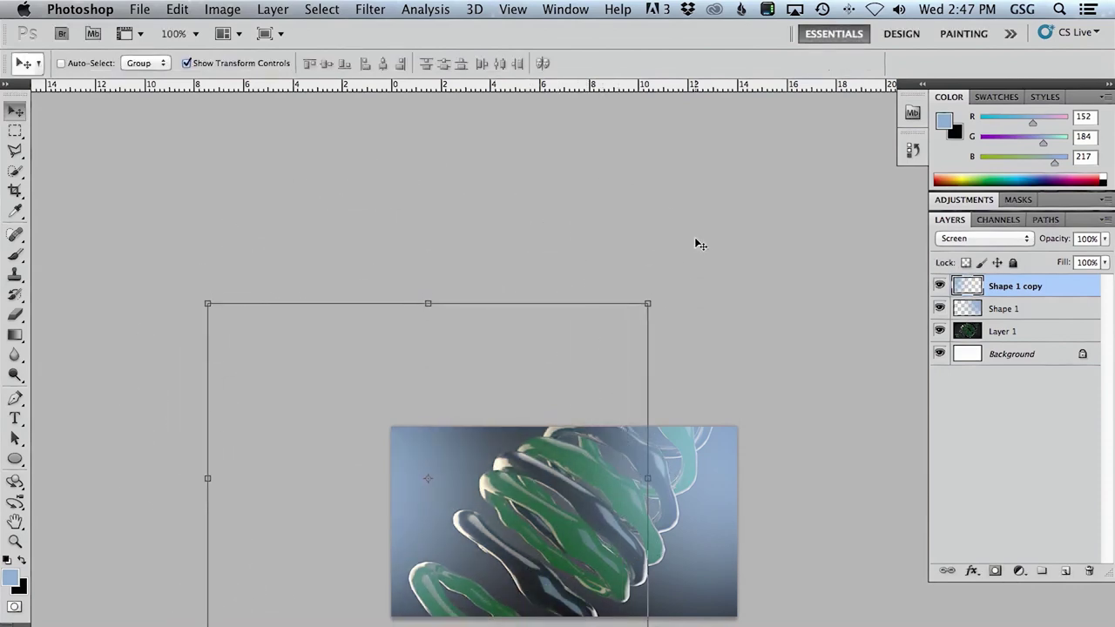
Shift the hue of the Shape 1 copy glow by +70 with Hue/Saturation to turn it purple
{"action": "left_click", "coordinate": [1059, 487]}
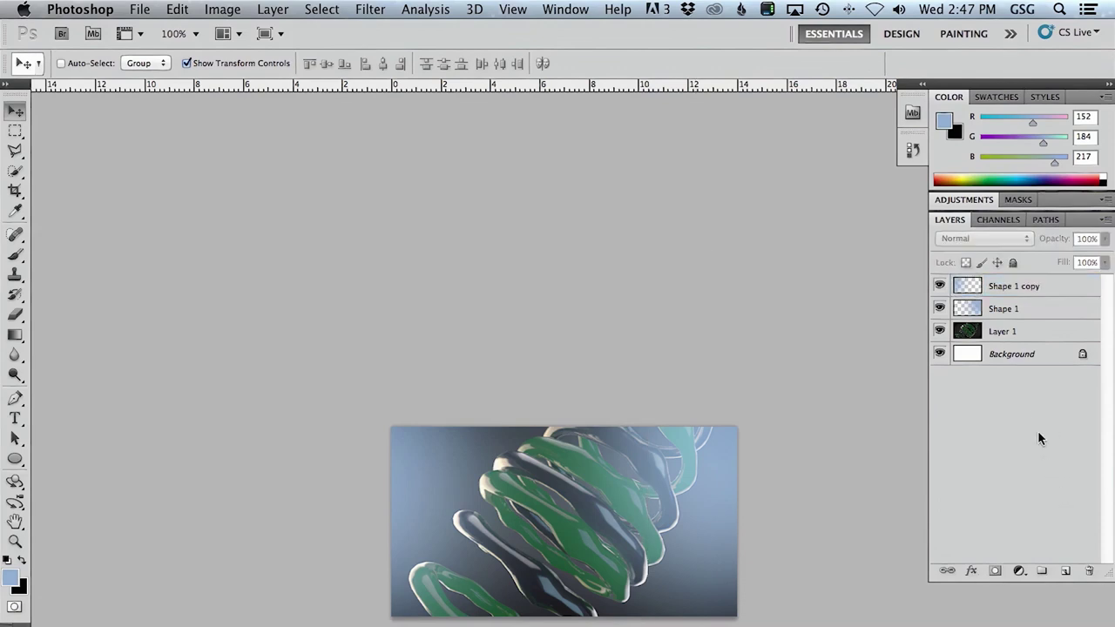
{"action": "left_click", "coordinate": [967, 287]}
{"action": "key", "text": "super+u"}
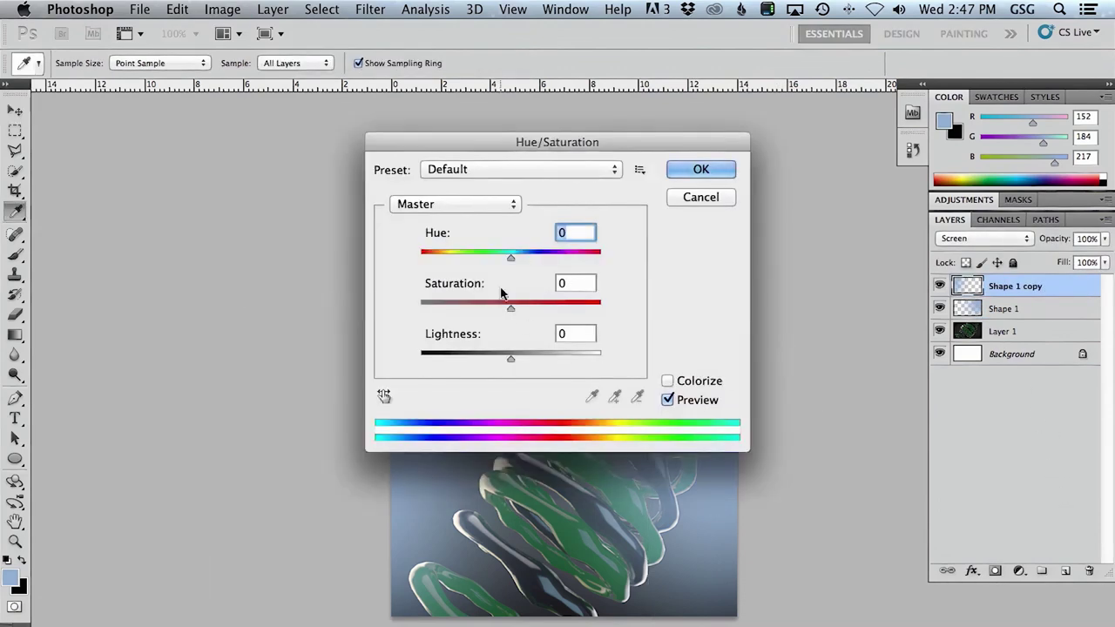
{"action": "left_click", "coordinate": [509, 259]}
{"action": "left_click_drag", "start_coordinate": [548, 258], "coordinate": [594, 258]}
{"action": "left_click_drag", "start_coordinate": [564, 149], "coordinate": [900, 105]}
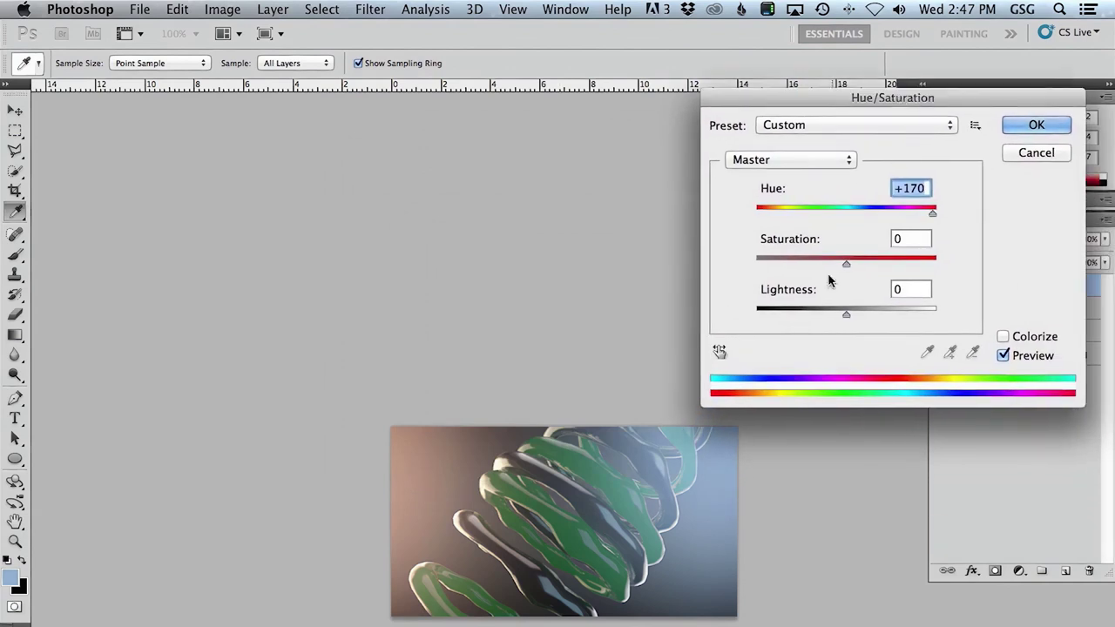
{"action": "left_click_drag", "start_coordinate": [862, 206], "coordinate": [896, 215]}
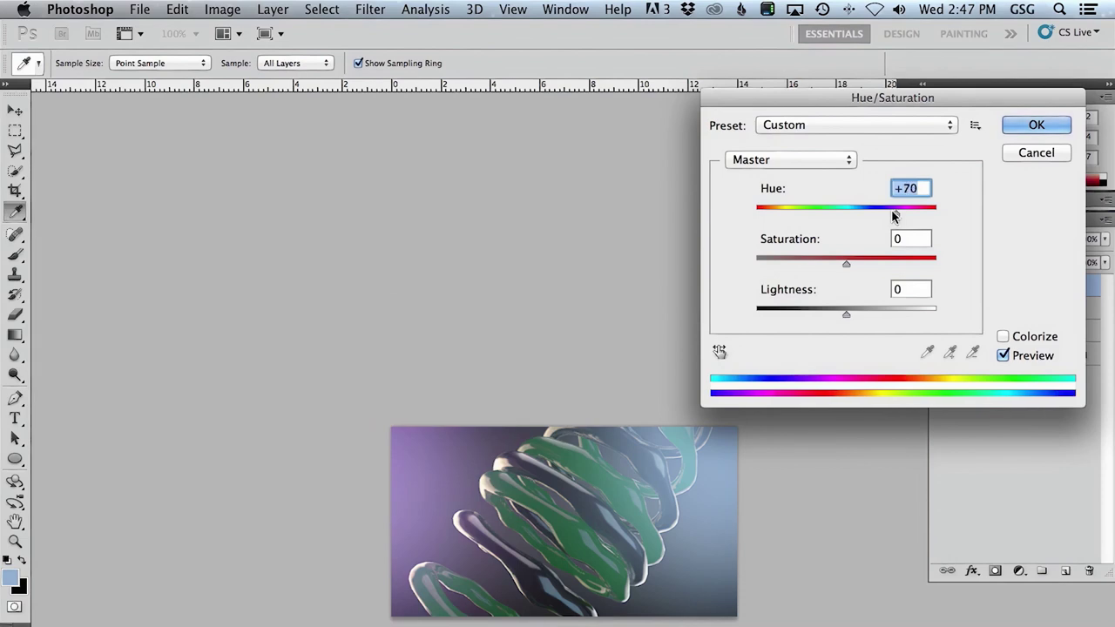
{"action": "left_click", "coordinate": [1022, 131]}
Reduce the opacity of the purple Shape 1 copy glow and the blue Shape 1 glow to roughly half
{"action": "key", "text": "4"}
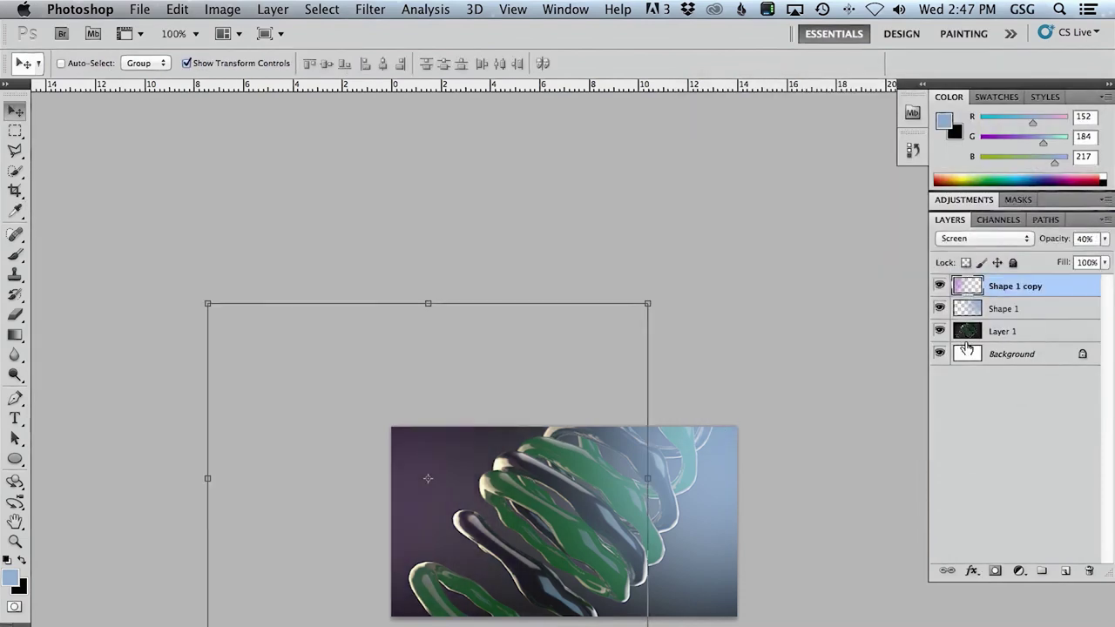
{"action": "key", "text": "5"}
{"action": "left_click", "coordinate": [969, 309]}
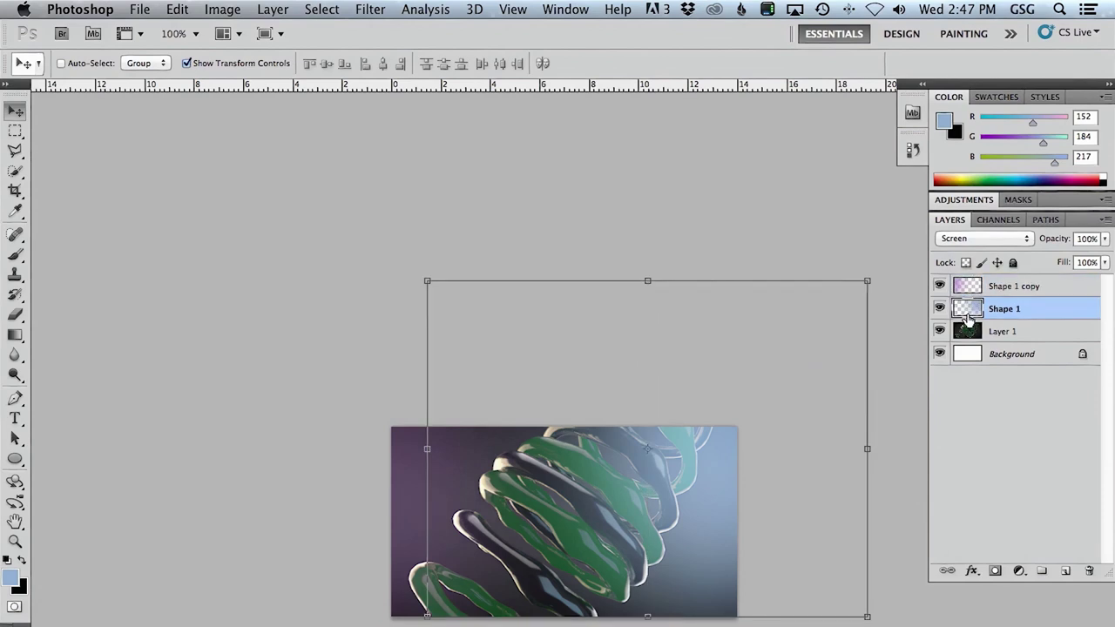
{"action": "key", "text": "4"}
{"action": "key", "text": "5"}
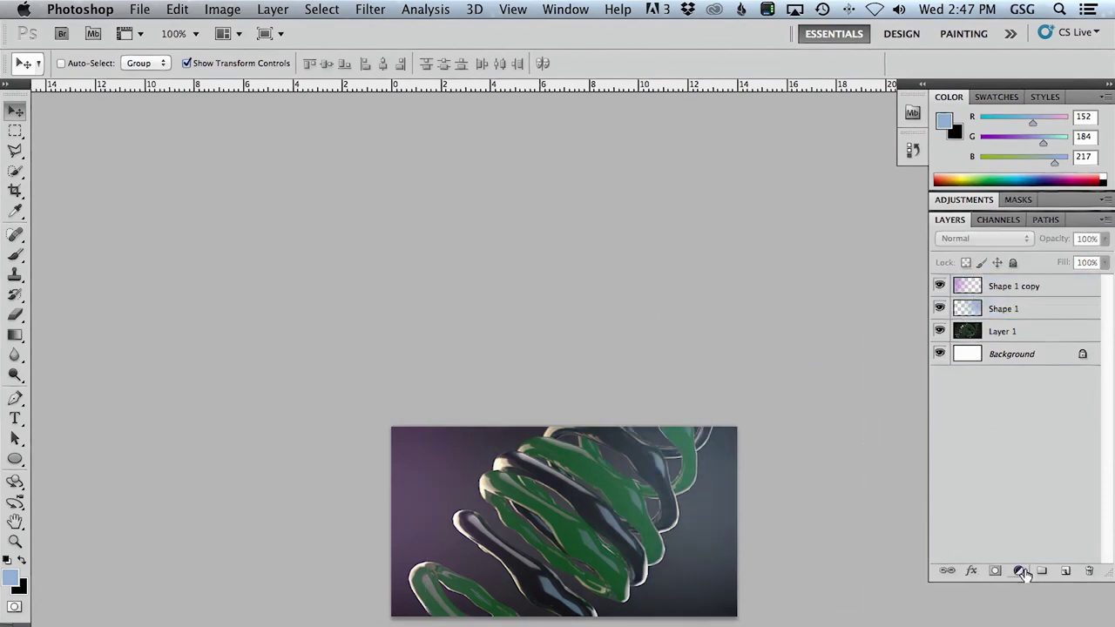
Add a Curves adjustment layer with an S-curve, raising input 168 to 211, holding the midtones and lowering input 70 to 58
{"action": "left_click", "coordinate": [1019, 571]}
{"action": "left_click", "coordinate": [989, 347]}
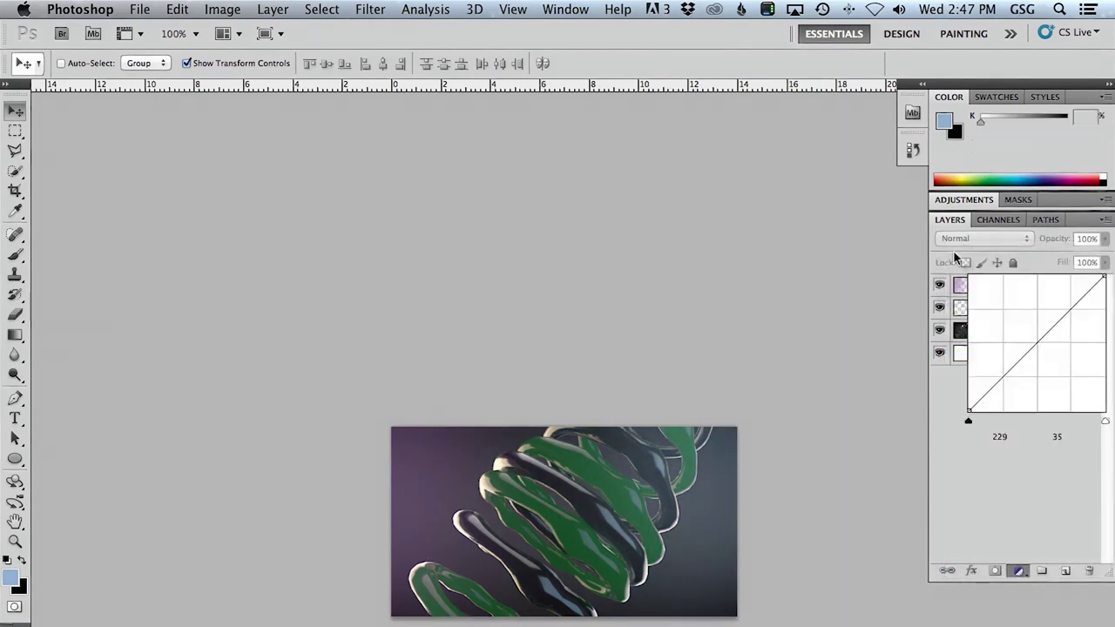
{"action": "left_click_drag", "start_coordinate": [1057, 321], "coordinate": [1056, 300]}
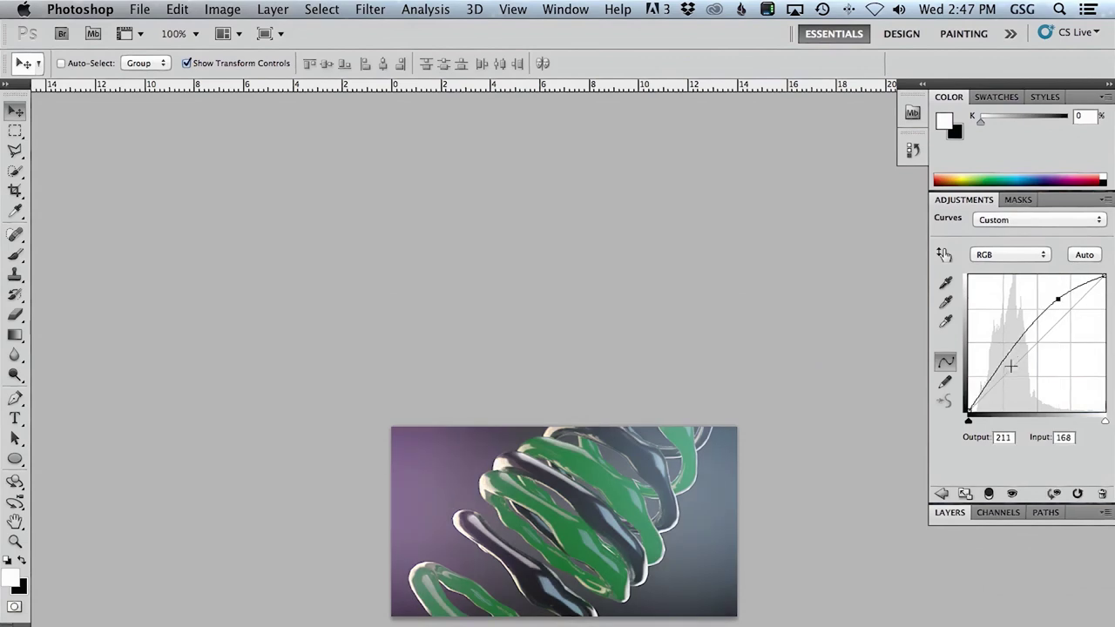
{"action": "left_click_drag", "start_coordinate": [1012, 366], "coordinate": [1012, 376]}
{"action": "left_click_drag", "start_coordinate": [1040, 340], "coordinate": [1006, 380]}
{"action": "left_click_drag", "start_coordinate": [723, 428], "coordinate": [597, 227]}
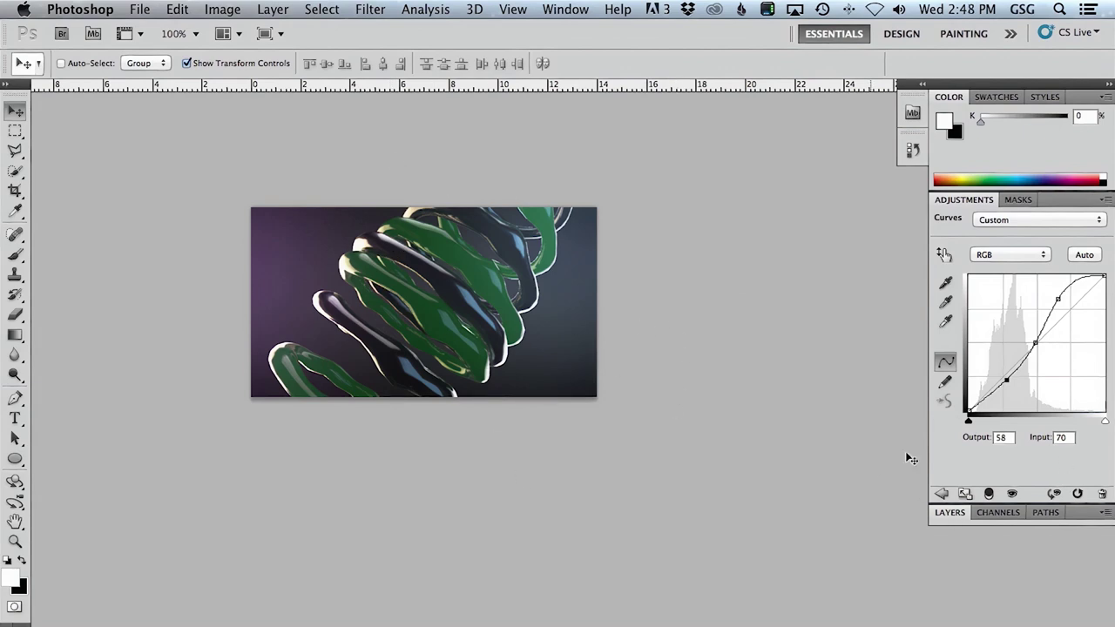
Compare the image with and without the blue Shape 1 glow and set that layer's opacity to 60%
{"action": "left_click", "coordinate": [952, 513]}
{"action": "left_click_drag", "start_coordinate": [940, 309], "coordinate": [940, 336]}
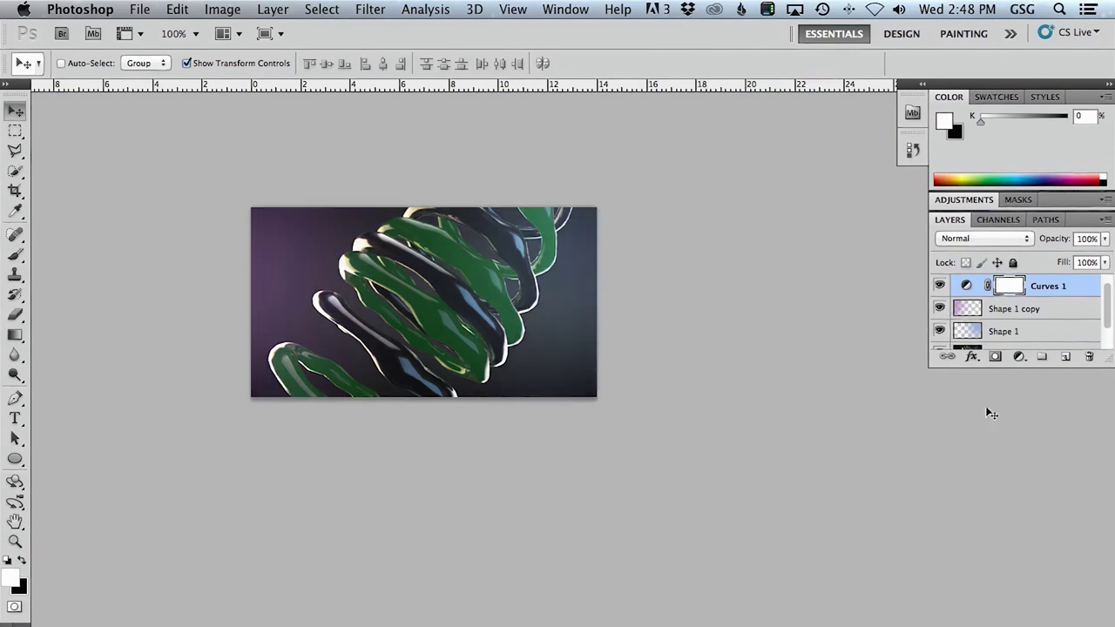
{"action": "left_click", "coordinate": [939, 330]}
{"action": "left_click", "coordinate": [959, 333]}
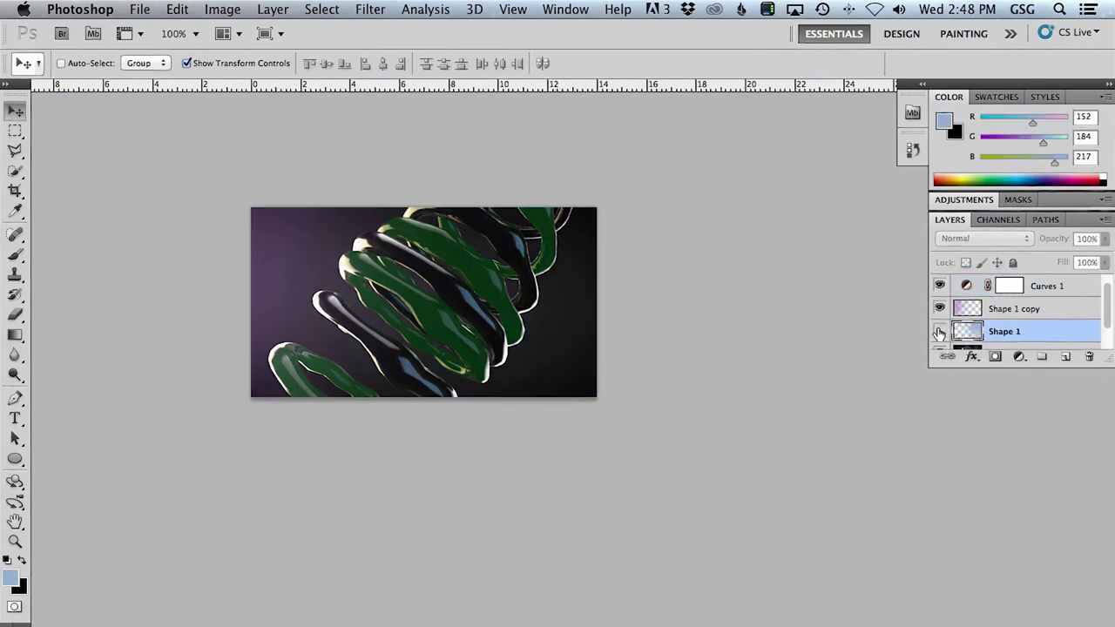
{"action": "left_click", "coordinate": [939, 331]}
{"action": "key", "text": "2"}
{"action": "key", "text": "2"}
{"action": "key", "text": "5"}
{"action": "key", "text": "6"}
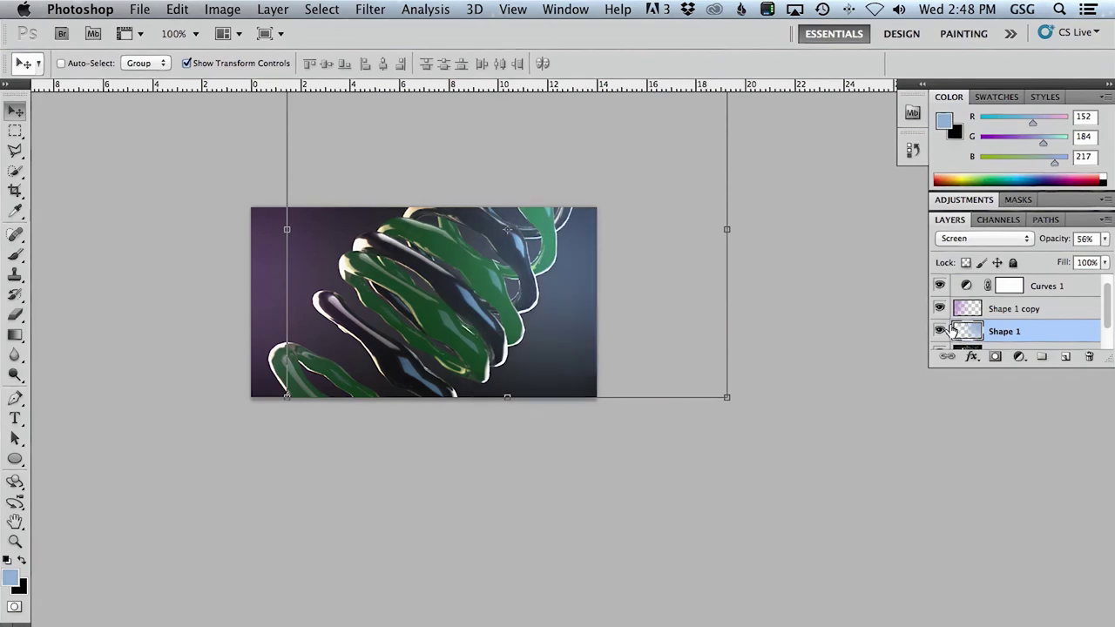
{"action": "key", "text": "7"}
{"action": "key", "text": "6"}
Move the blue Shape 1 glow down and to the right, and nudge it slightly back to the left
{"action": "left_click_drag", "start_coordinate": [605, 287], "coordinate": [637, 310]}
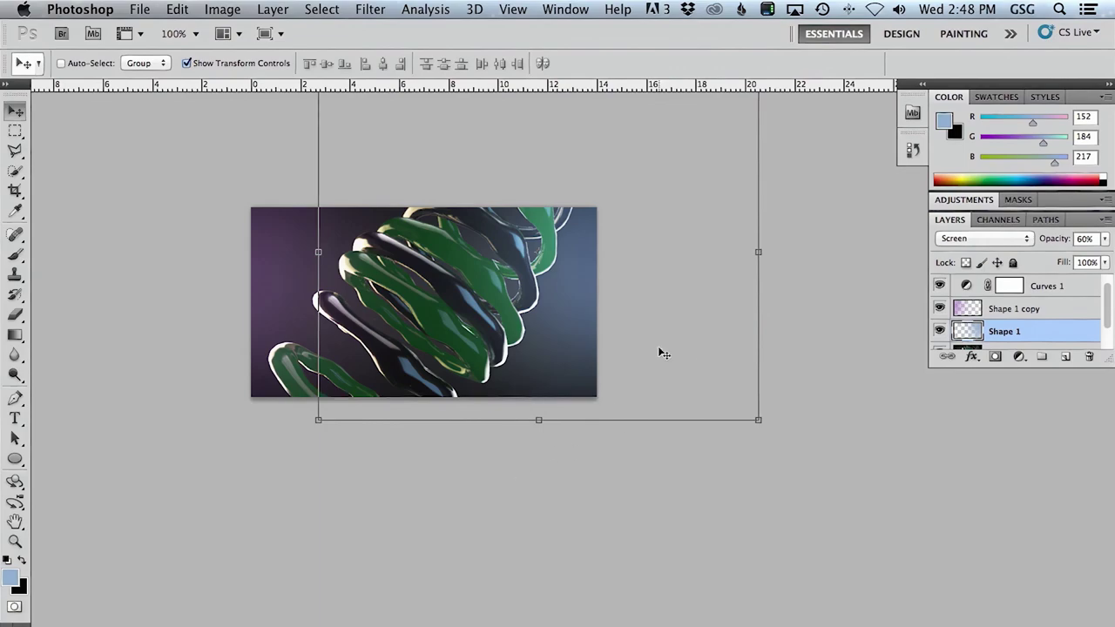
{"action": "key", "text": "f"}
{"action": "key", "text": "f"}
{"action": "key", "text": "f"}
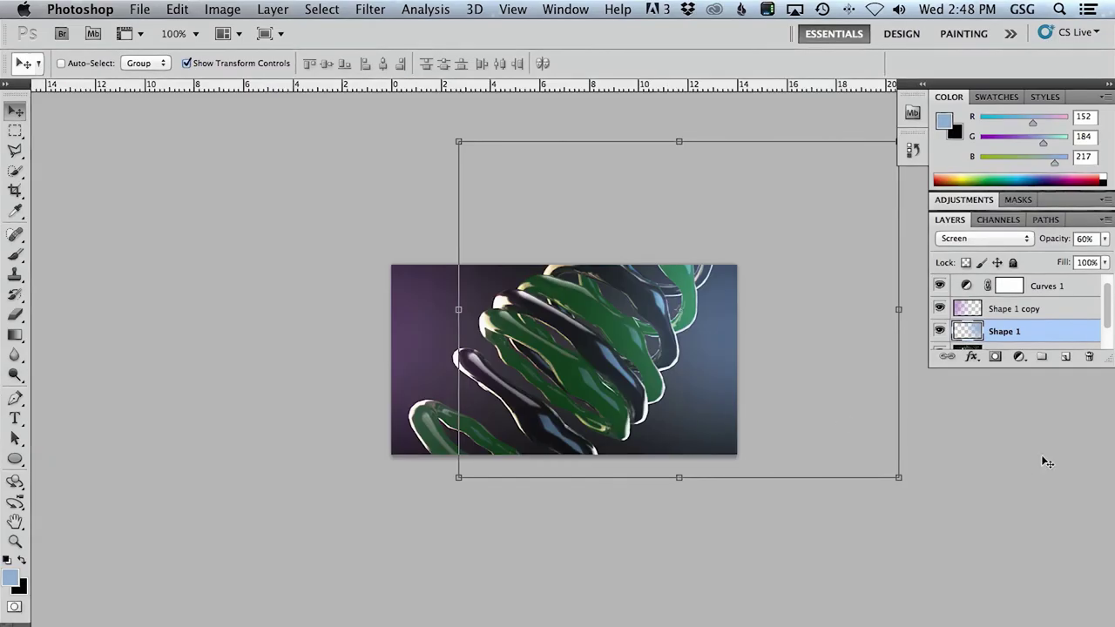
{"action": "key", "text": "Left"}
{"action": "key", "text": "Left"}
{"action": "key", "text": "Left"}
{"action": "key", "text": "Left"}
{"action": "key", "text": "Left"}
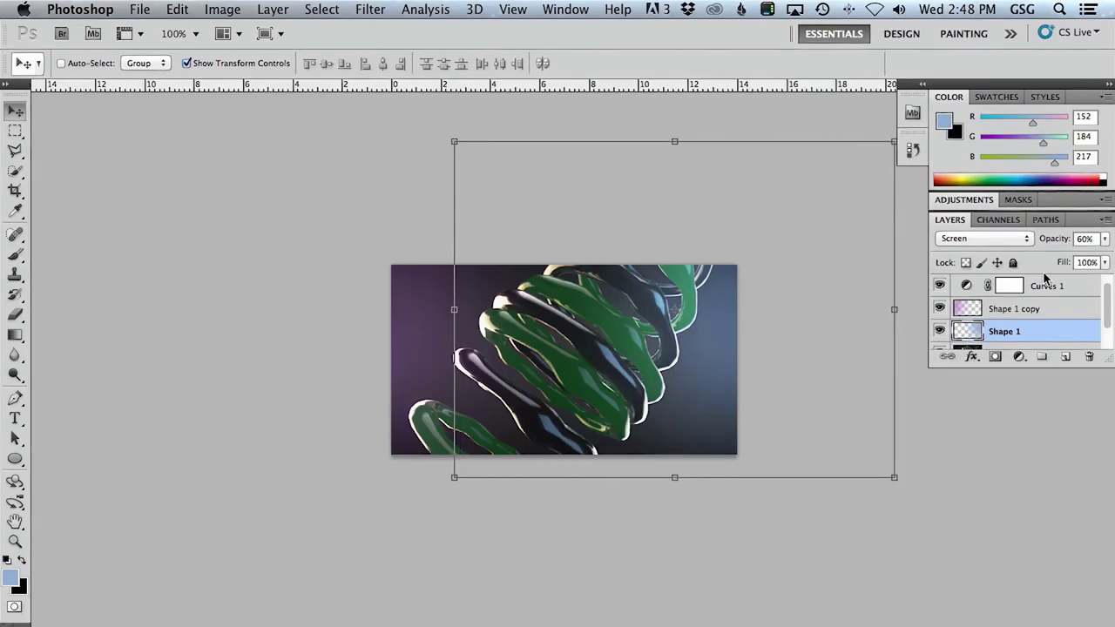
Compare the image with and without Curves 1, and refine its curve, brightening the midtone point to input 113, output 126
{"action": "left_click", "coordinate": [963, 287]}
{"action": "left_click", "coordinate": [939, 286]}
{"action": "left_click", "coordinate": [940, 286]}
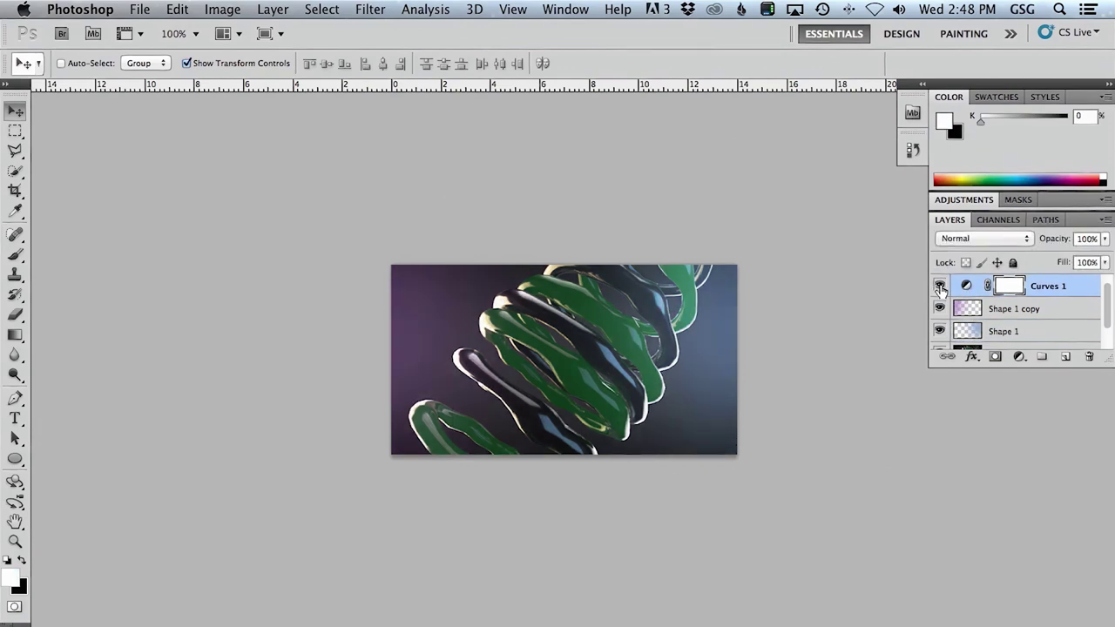
{"action": "double_click", "coordinate": [962, 287]}
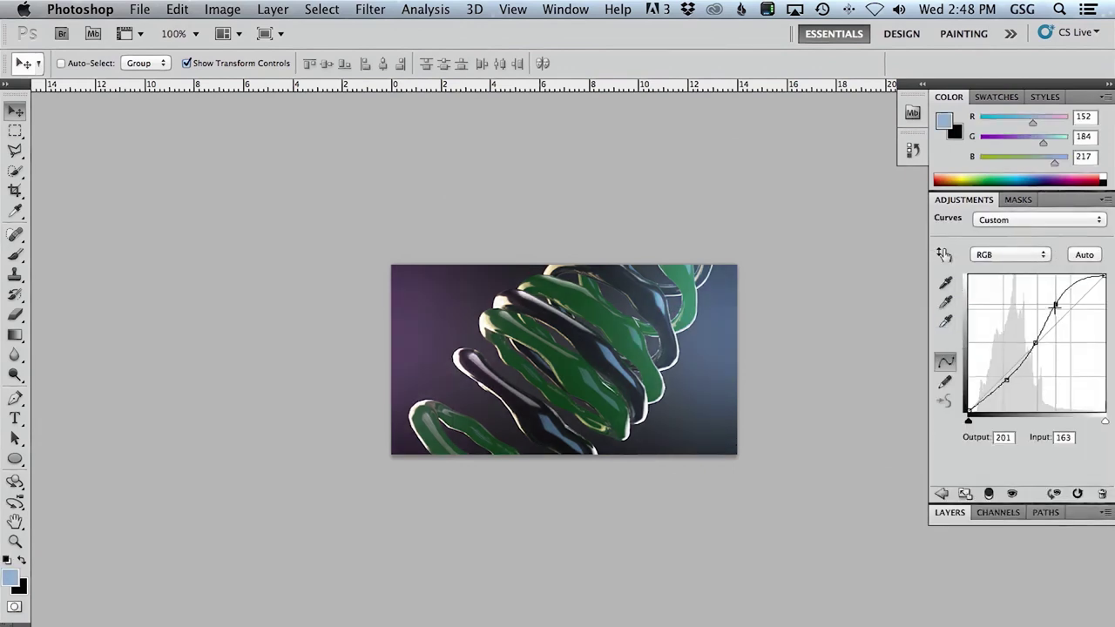
{"action": "left_click_drag", "start_coordinate": [1006, 381], "coordinate": [1005, 380]}
{"action": "left_click_drag", "start_coordinate": [1036, 343], "coordinate": [1029, 344]}
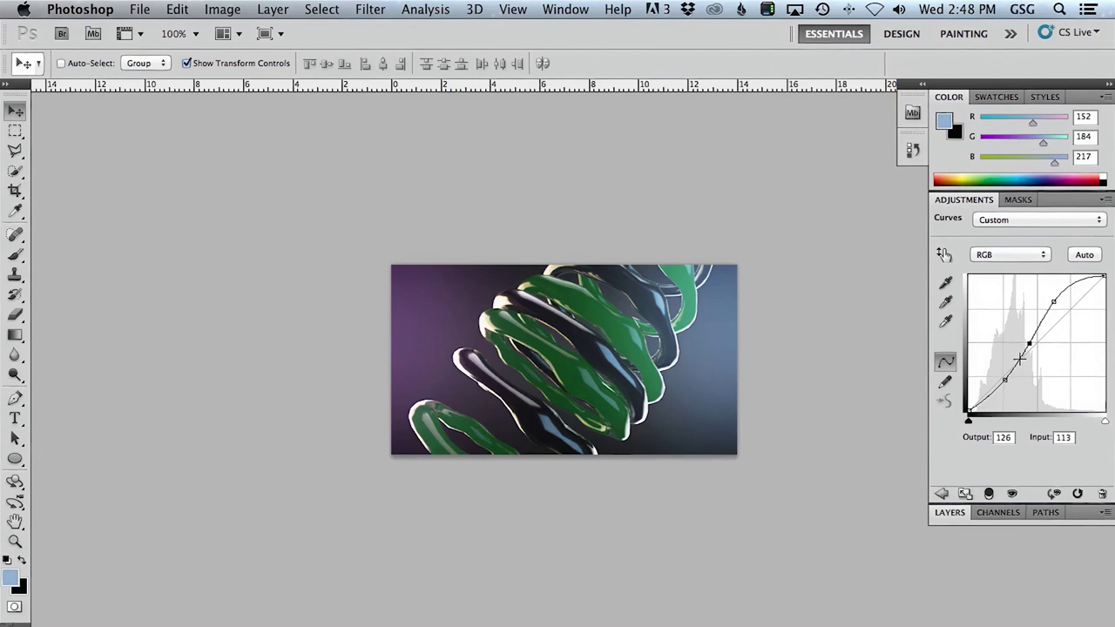
Add a new empty layer above the Curves 1 adjustment layer
{"action": "left_click", "coordinate": [950, 513]}
{"action": "left_click", "coordinate": [1064, 356]}
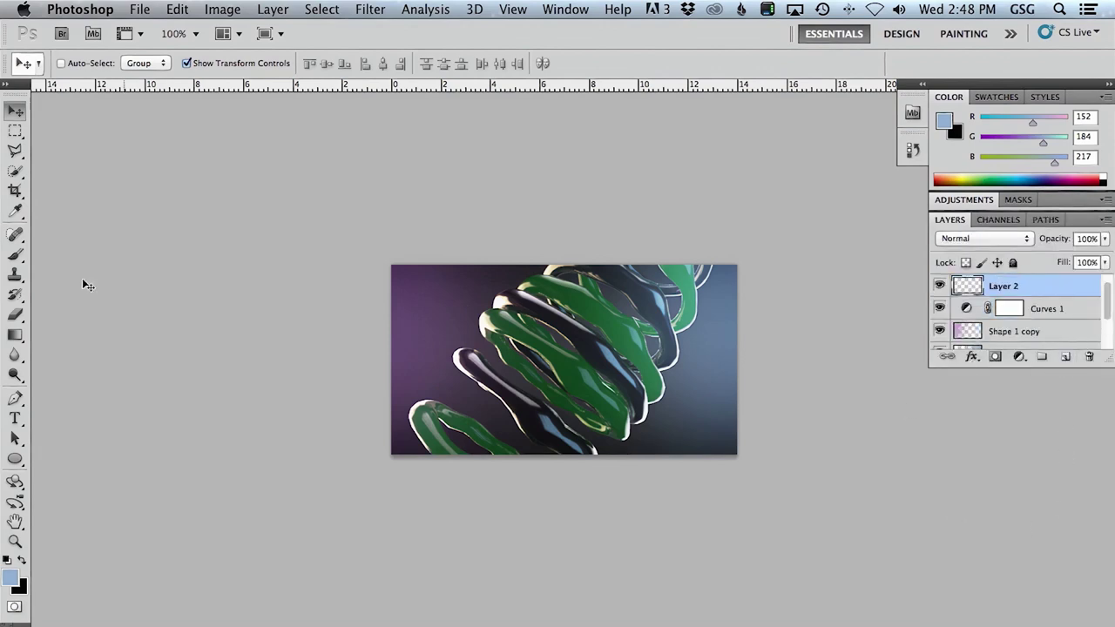
{"action": "left_click", "coordinate": [15, 458]}
{"action": "left_click_drag", "start_coordinate": [571, 348], "coordinate": [396, 460]}
{"action": "key", "text": "super+z"}
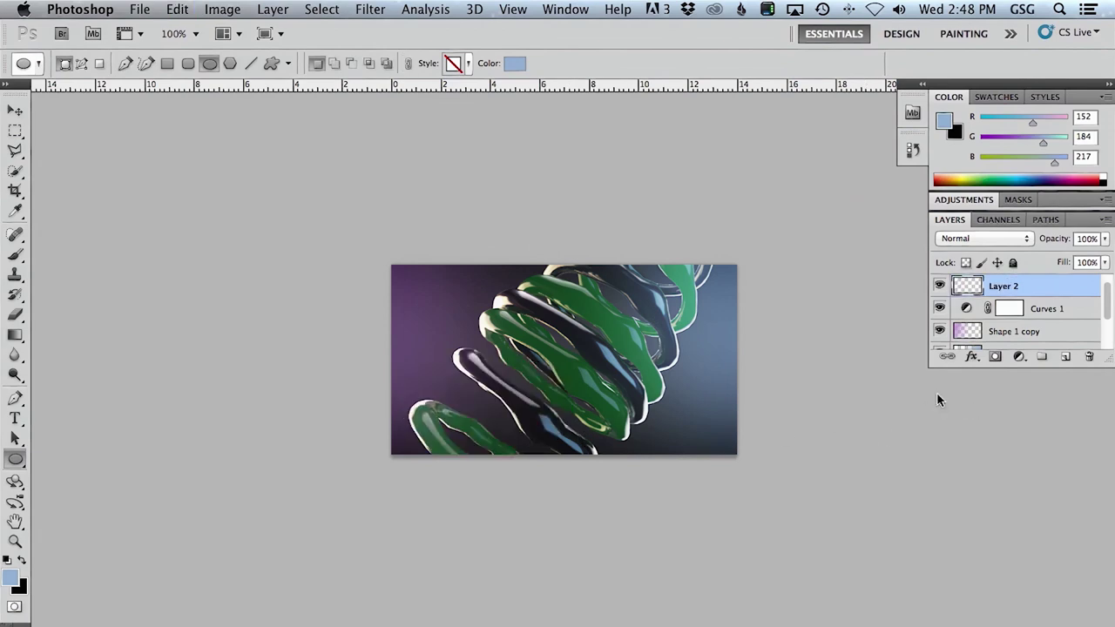
Enlarge the layer list to show all layers and switch to Cinema 4D to review the rendered rings
{"action": "left_click_drag", "start_coordinate": [1113, 366], "coordinate": [1112, 597]}
{"action": "key", "text": "super+Tab"}
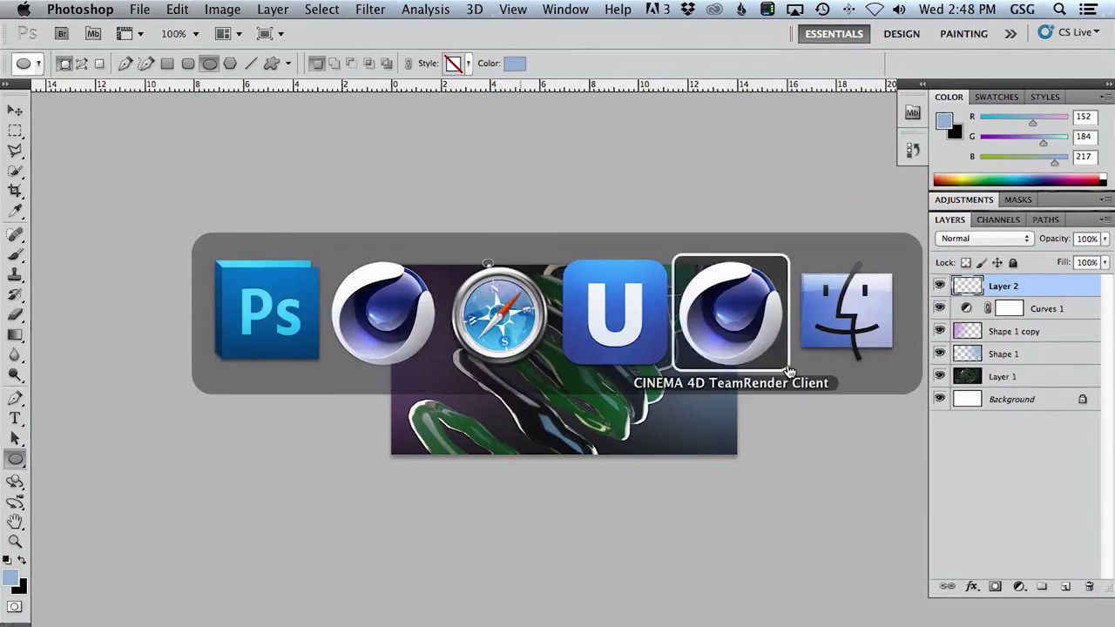
{"action": "key", "text": "super+Tab"}
{"action": "left_click", "coordinate": [384, 315]}
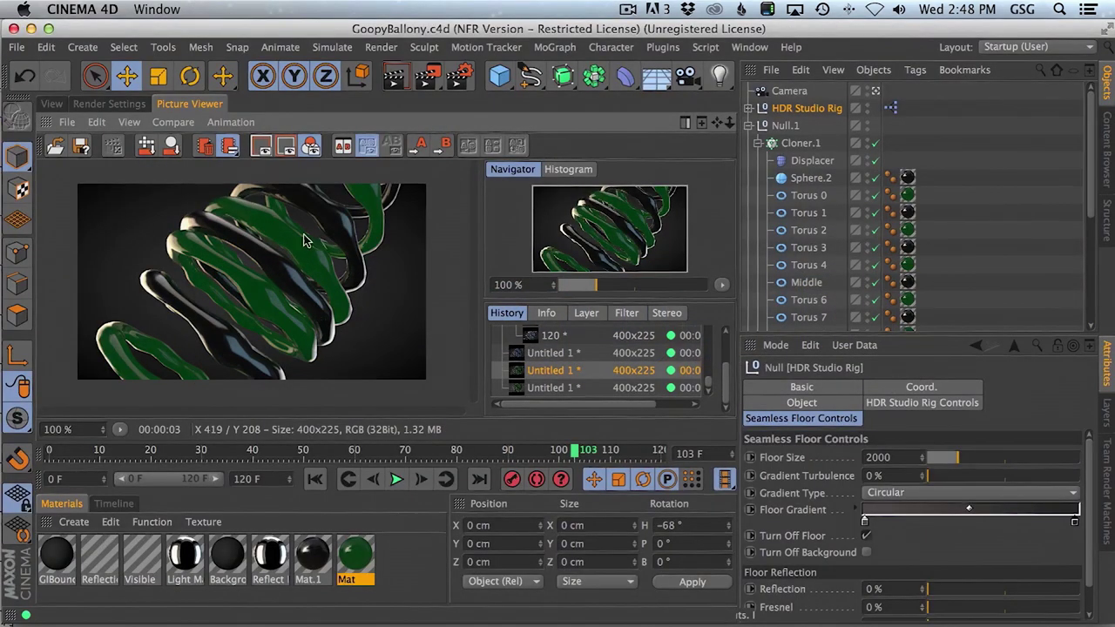
Switch to Safari to examine the Vimeo reference frame and view the Greyscalegorilla Live page with its chat
{"action": "key", "text": "super+Tab"}
{"action": "key", "text": "super+Tab"}
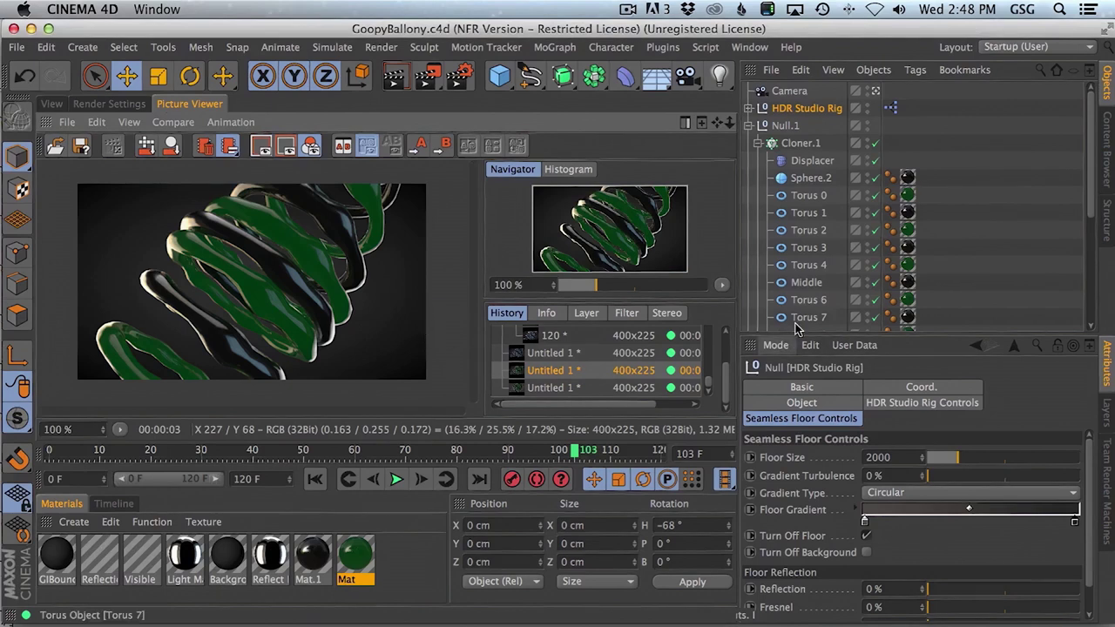
{"action": "key", "text": "super+Tab"}
{"action": "key", "text": "super+Tab"}
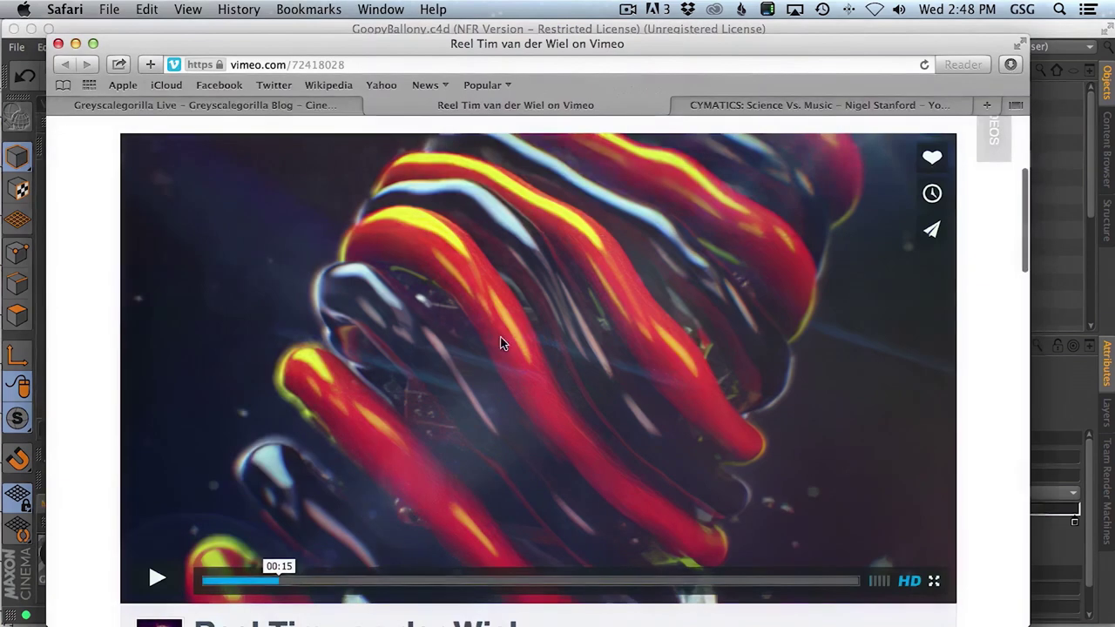
{"action": "left_click", "coordinate": [311, 106]}
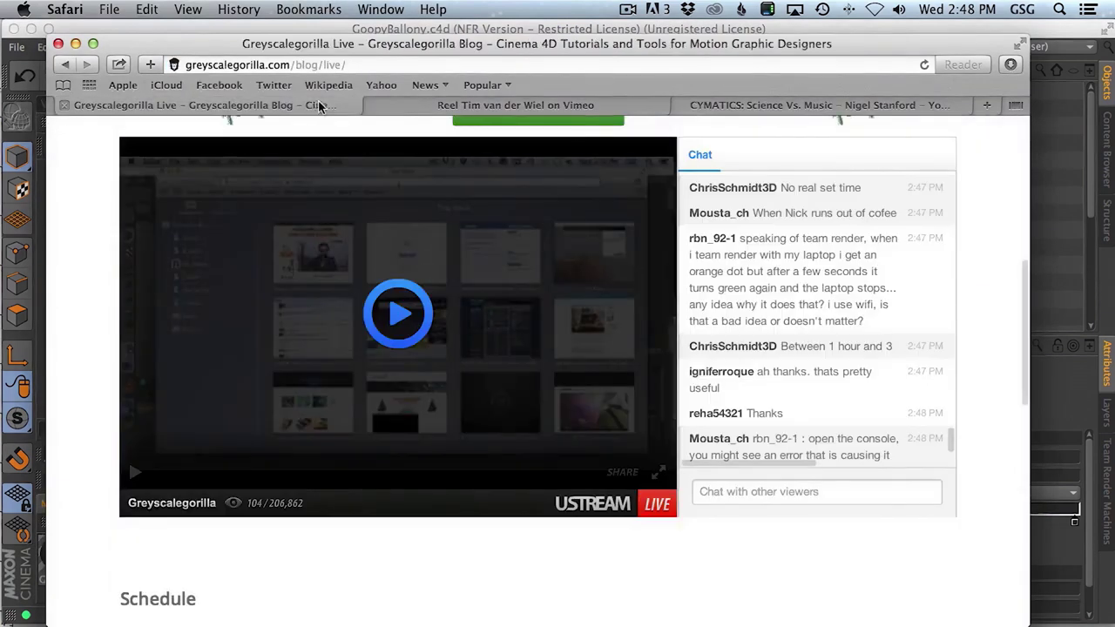